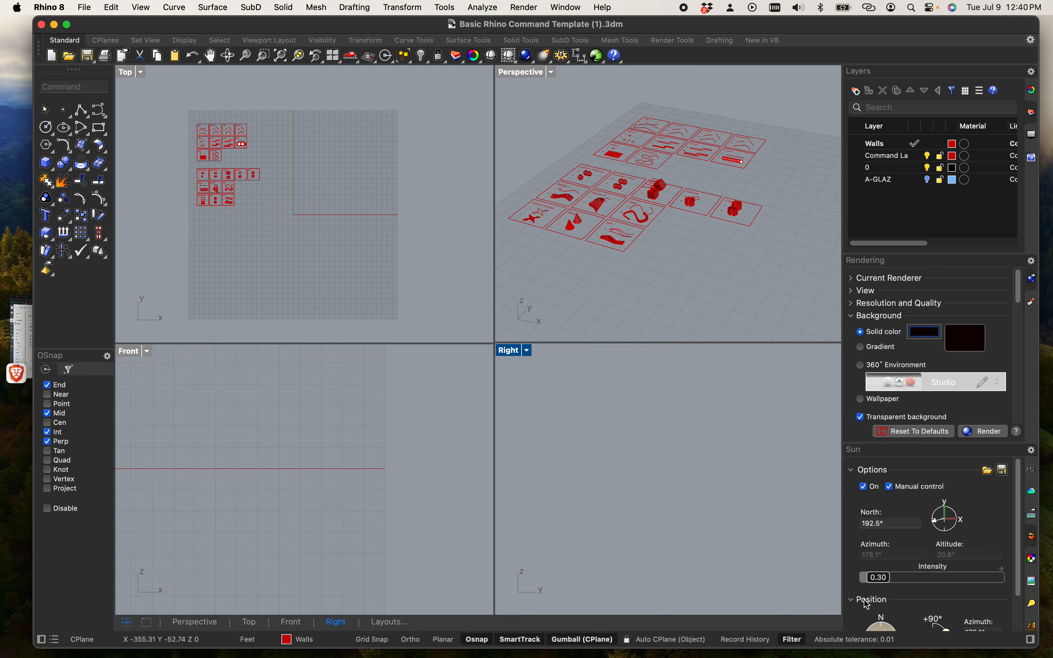
# Switch to the Brave browser, return to the CrabApple Designs channel page on YouTube and pause its featured video.
pyautogui.click(27, 351)
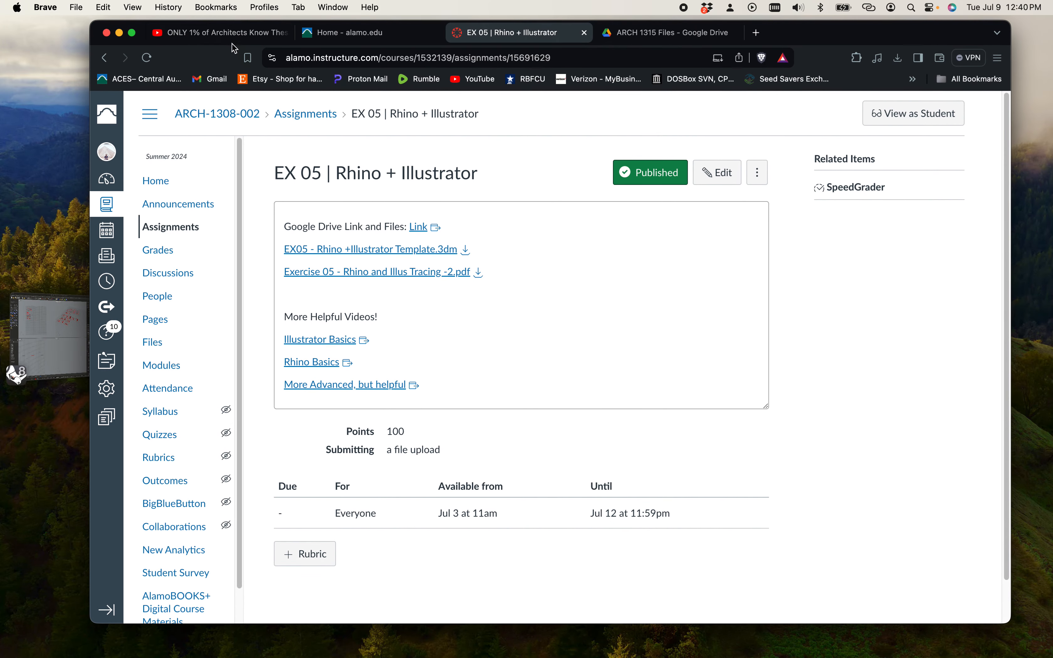
pyautogui.click(165, 35)
pyautogui.click(106, 58)
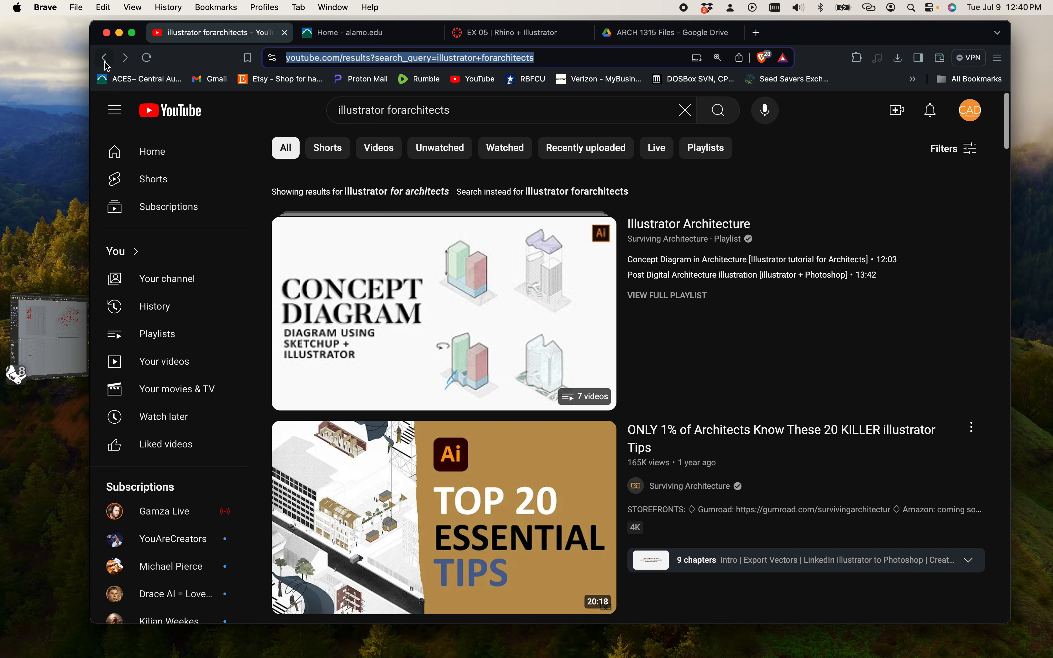
pyautogui.click(105, 60)
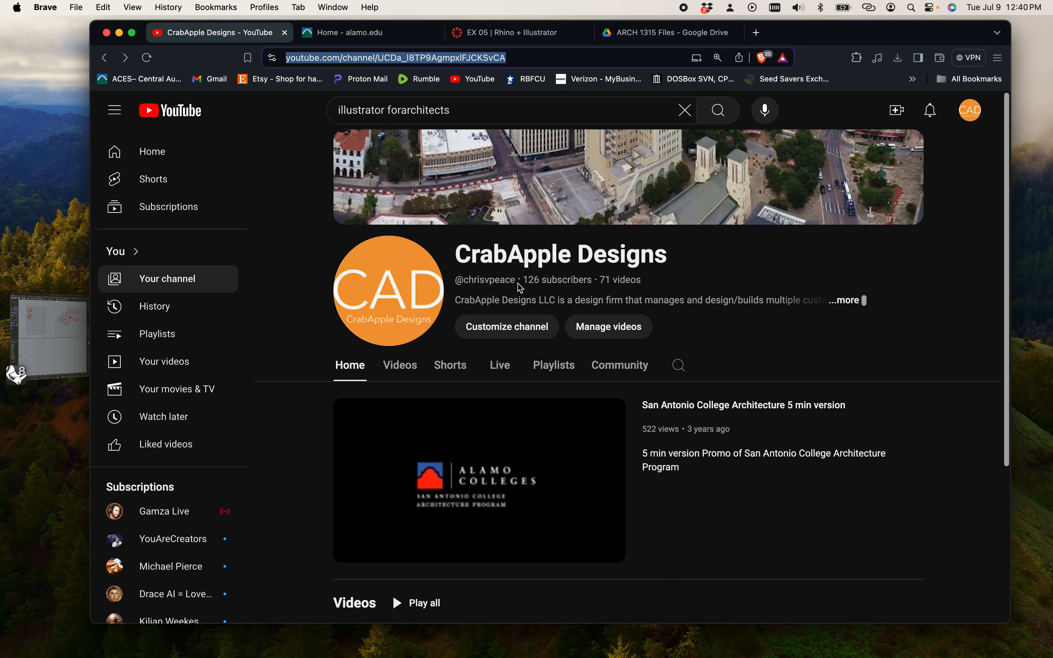
pyautogui.moveTo(517, 284); pyautogui.dragTo(499, 292)
pyautogui.click(491, 283)
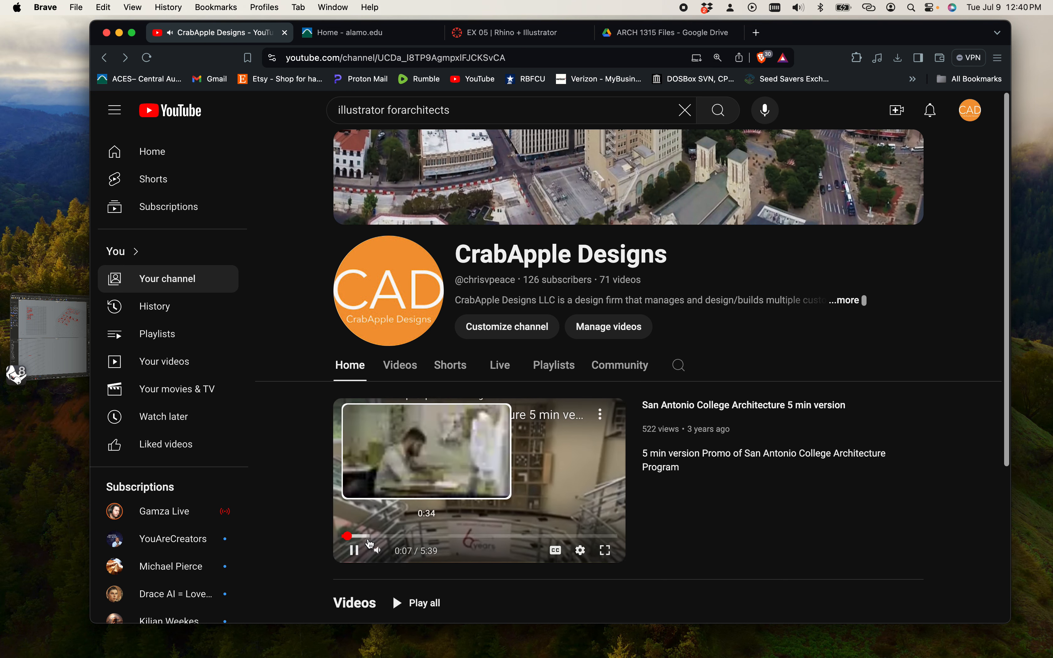
pyautogui.click(355, 555)
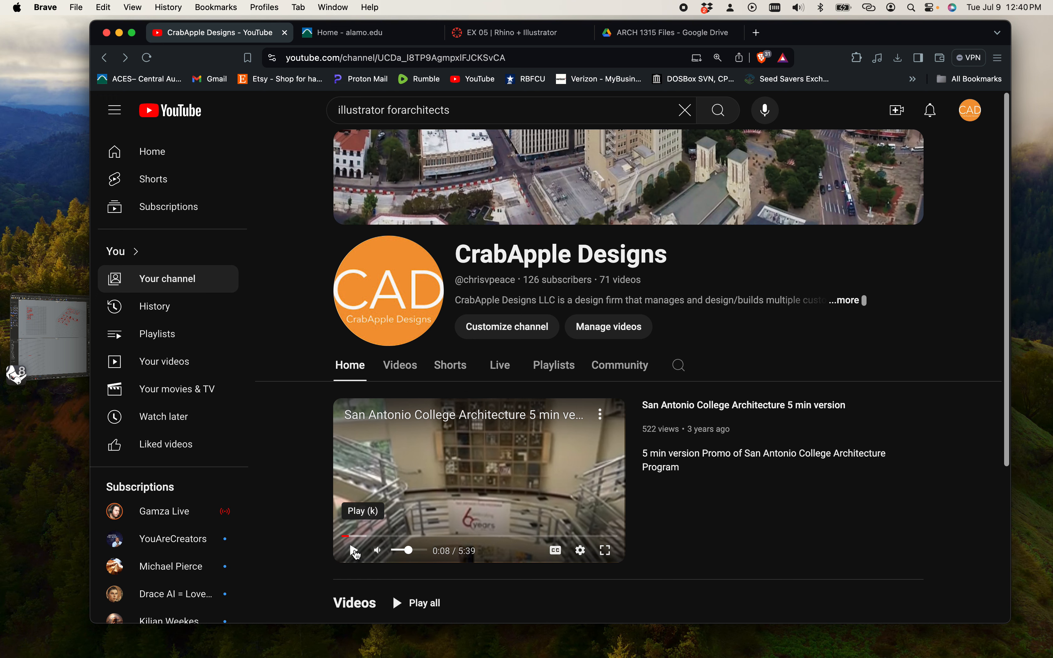
# Browse the CrabApple Designs channel's uploaded videos for the computer graphics and design exercise tutorials.
pyautogui.scroll(-2, 380, 431)
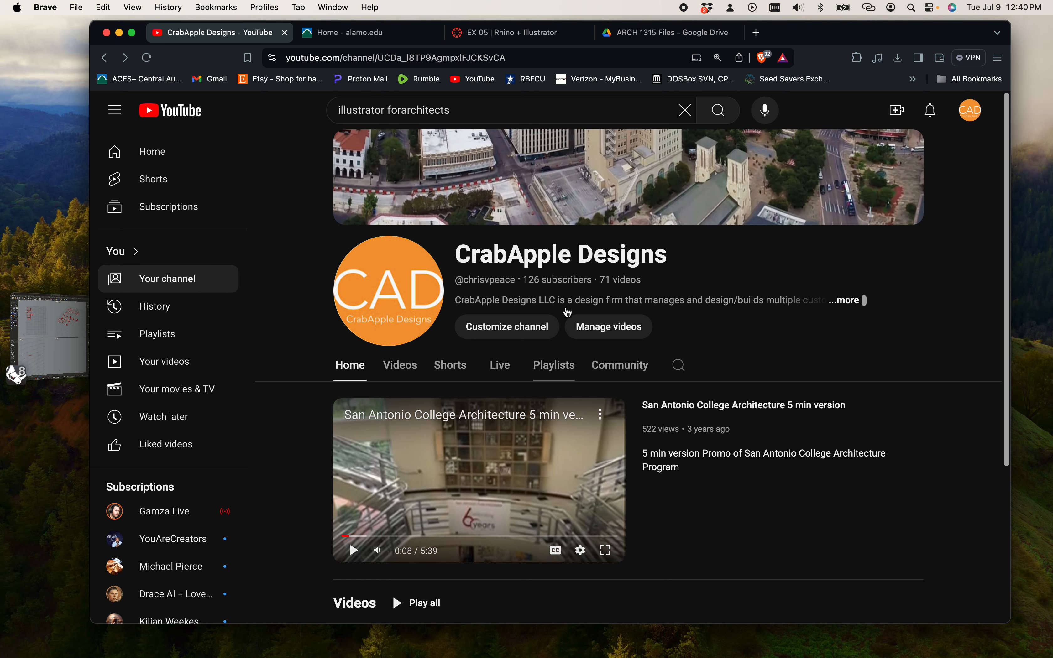
pyautogui.scroll(-4, 567, 311)
pyautogui.scroll(3, 578, 371)
pyautogui.scroll(1, 531, 285)
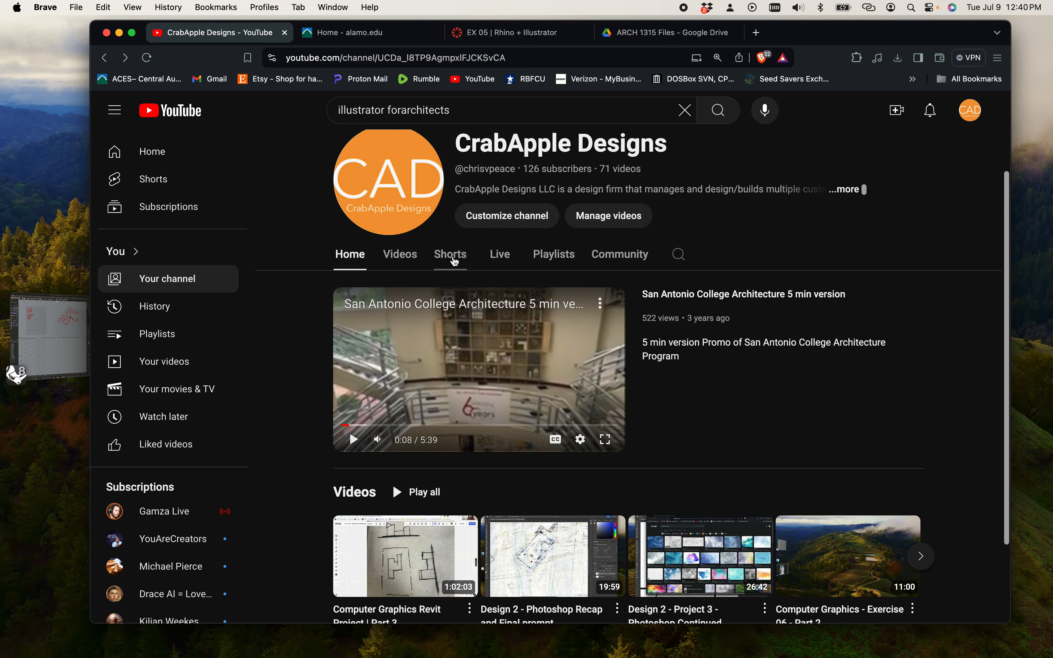
pyautogui.click(413, 257)
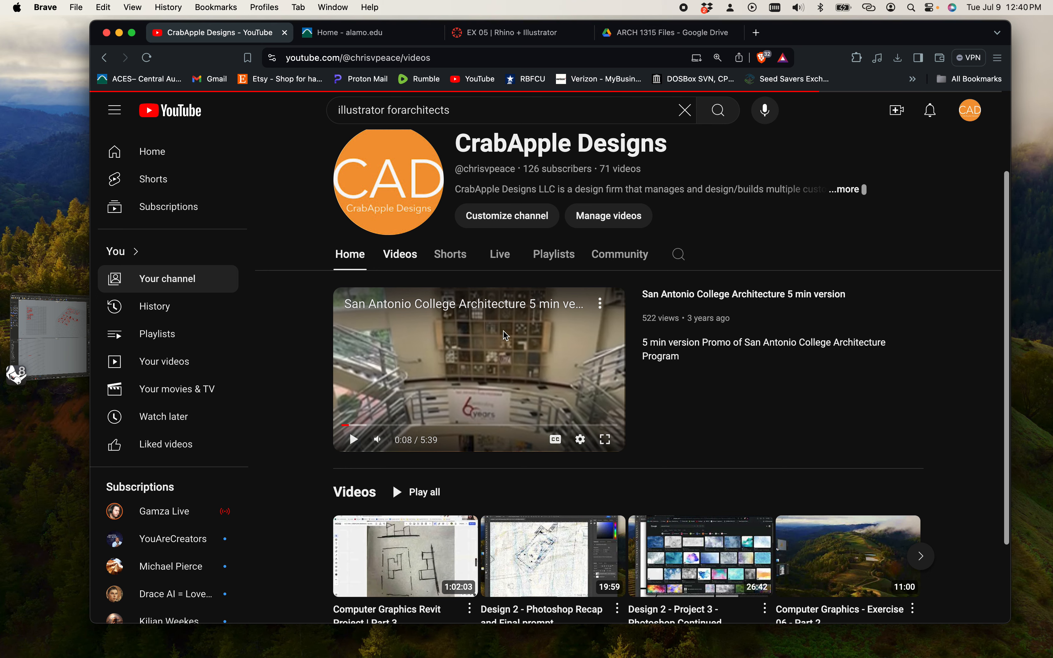
pyautogui.scroll(1, 440, 235)
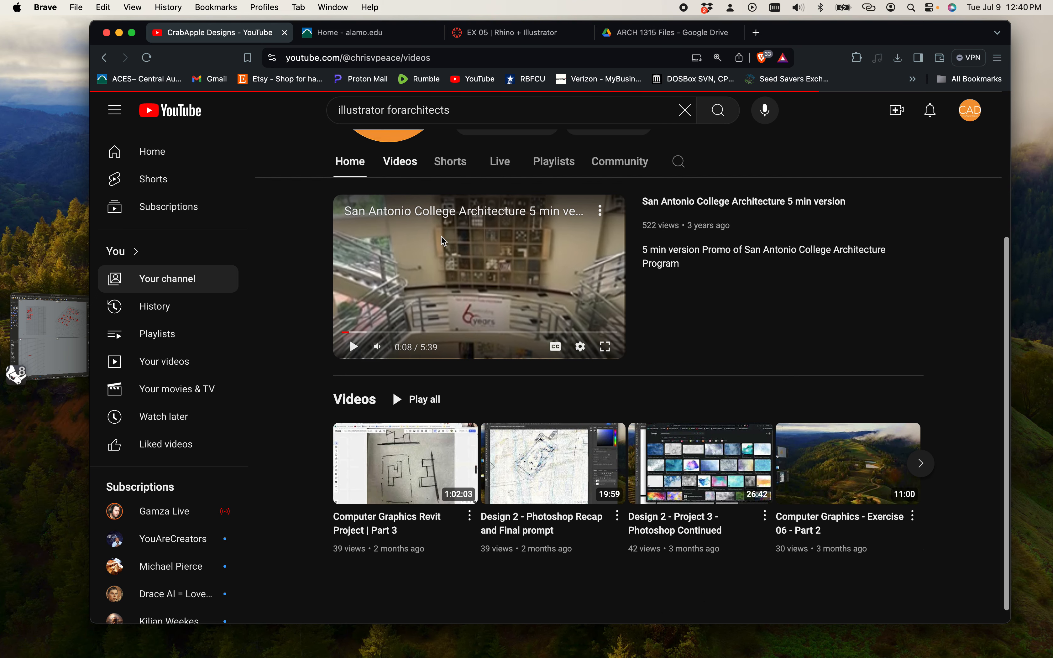
pyautogui.scroll(5, 446, 272)
pyautogui.scroll(-10, 447, 272)
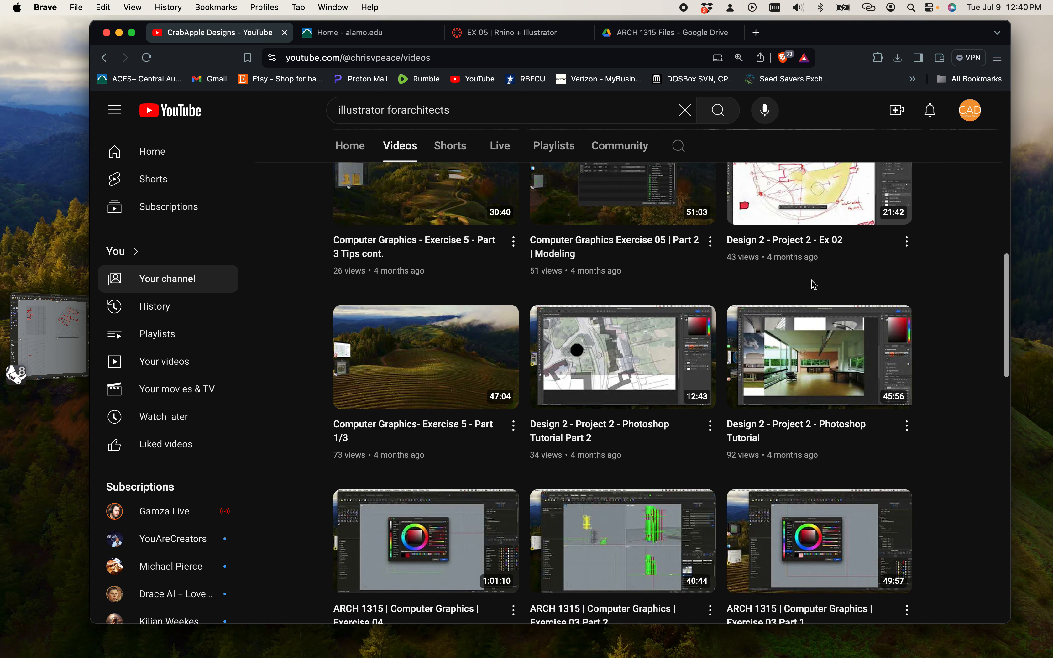
pyautogui.scroll(-2, 811, 280)
pyautogui.scroll(-7, 807, 289)
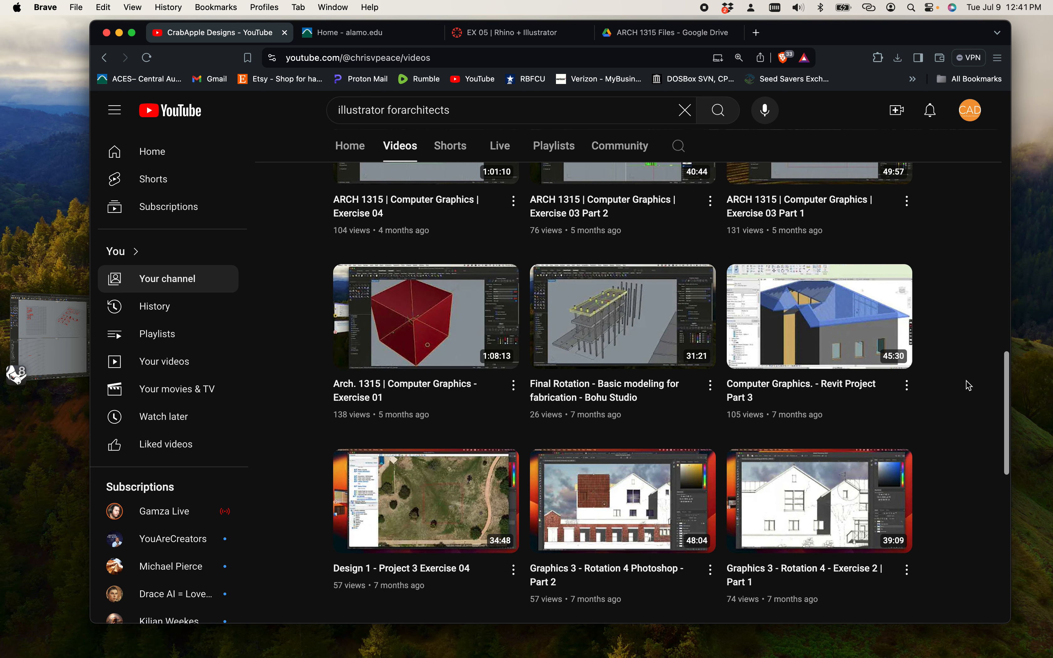
pyautogui.scroll(10, 963, 374)
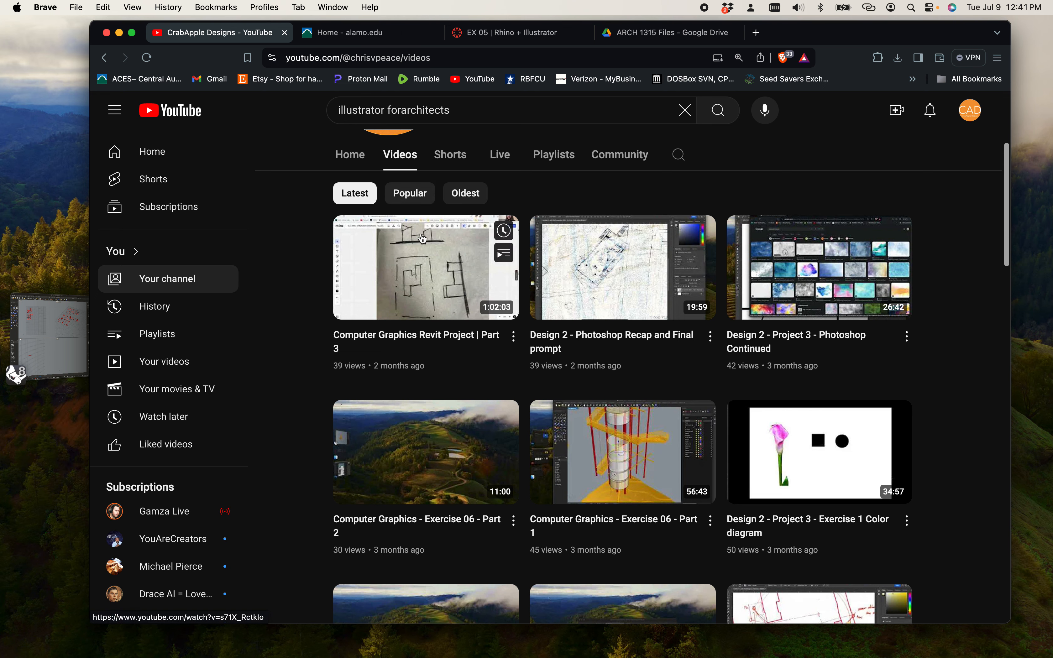
pyautogui.scroll(5, 421, 231)
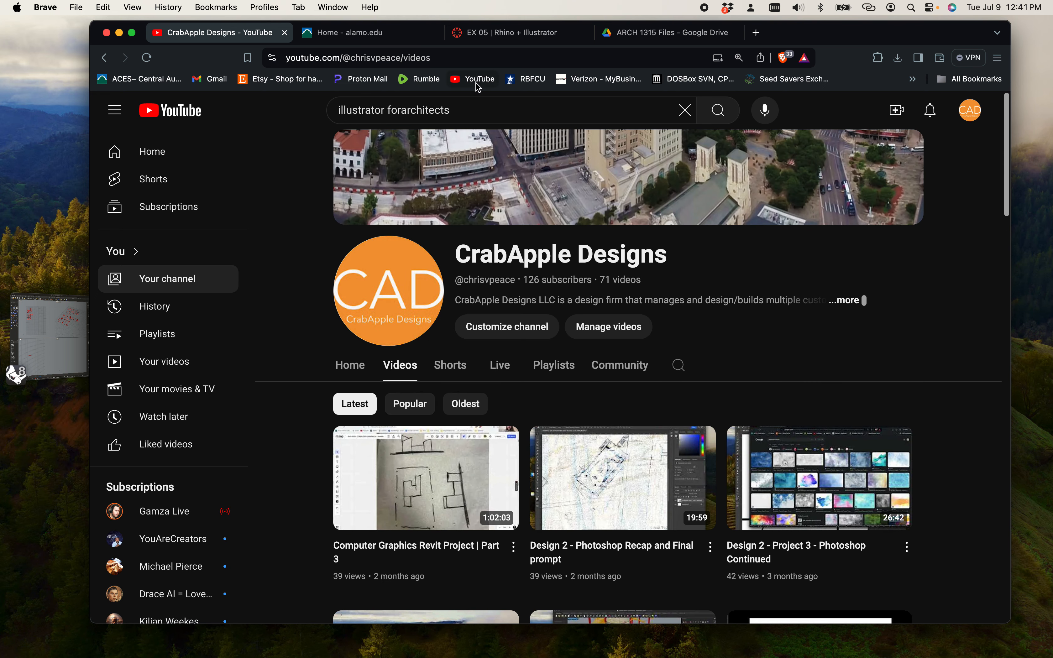
# Review the EX 05 | Rhino + Illustrator assignment page and the ARCH 1315 Files folder in Google Drive.
pyautogui.click(416, 41)
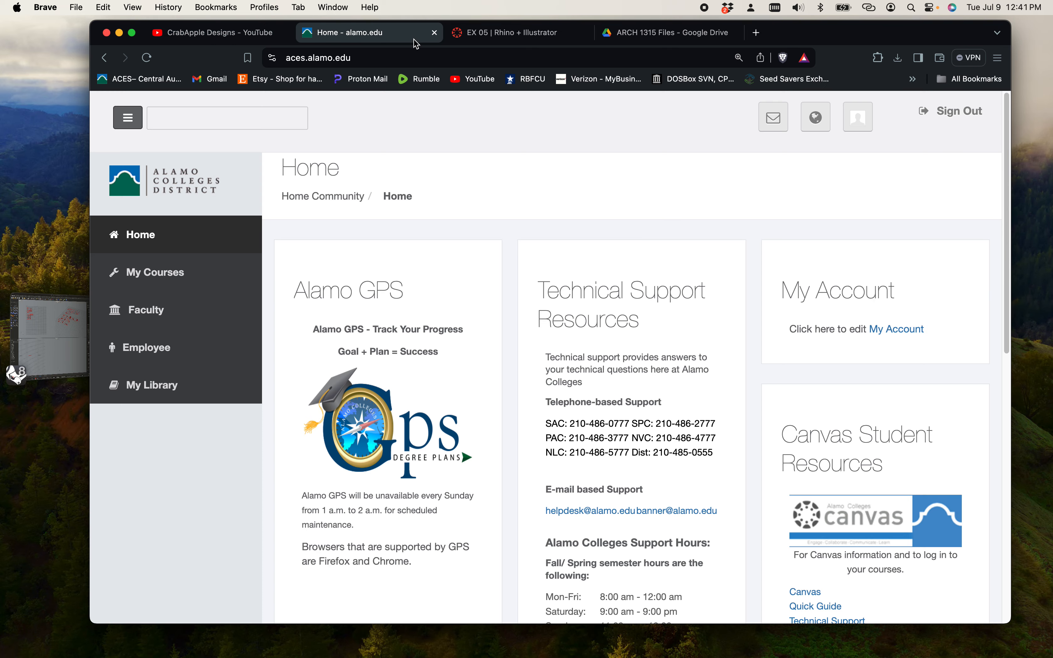
pyautogui.click(507, 37)
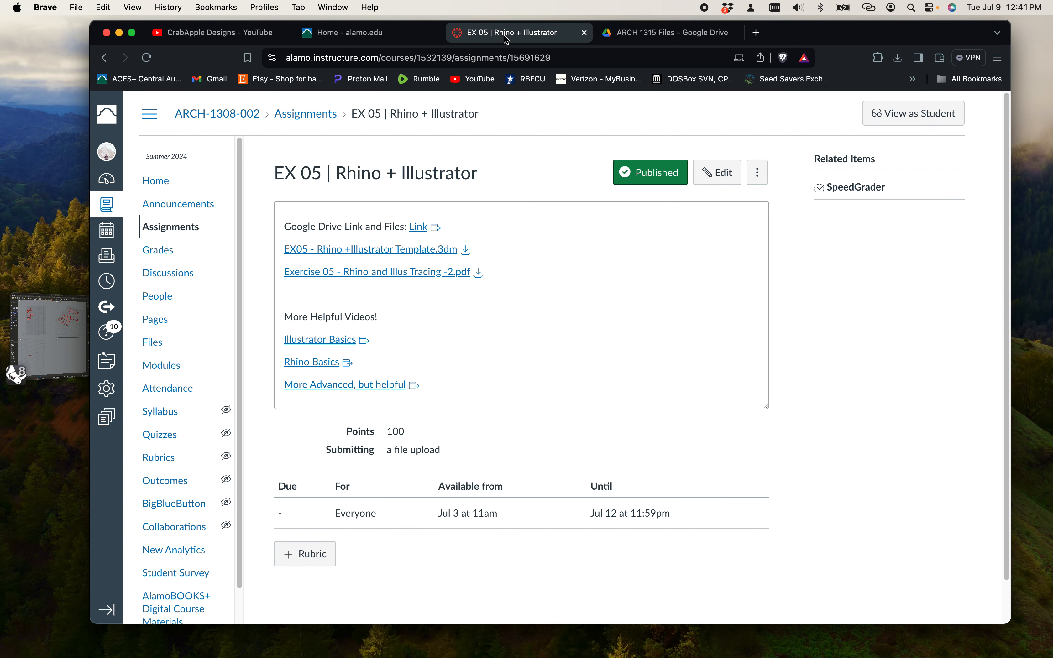
pyautogui.moveTo(274, 173); pyautogui.dragTo(500, 172)
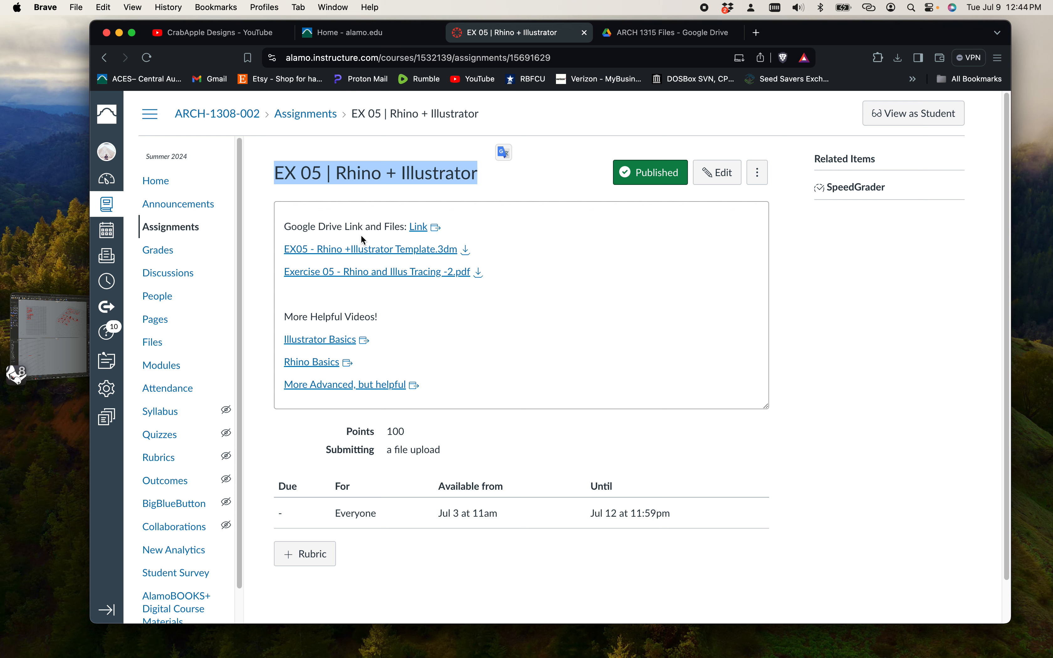
pyautogui.click(644, 35)
pyautogui.click(456, 293)
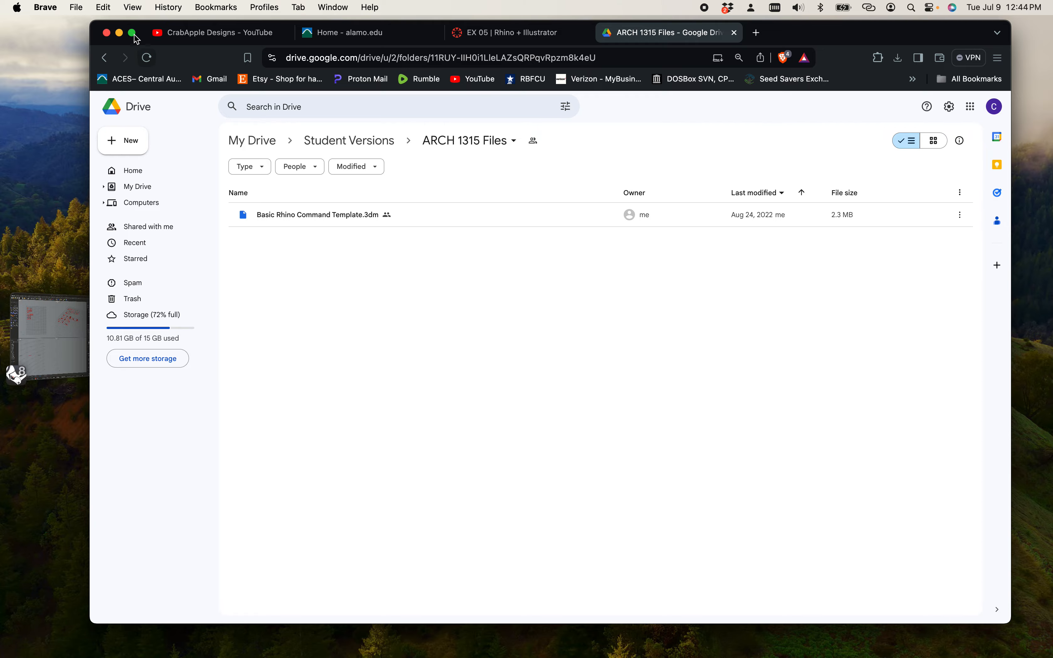
# Minimize the browser, switch back to the Basic Rhino Command Template file in Rhino and look over the Rendering and Sun settings.
pyautogui.click(119, 32)
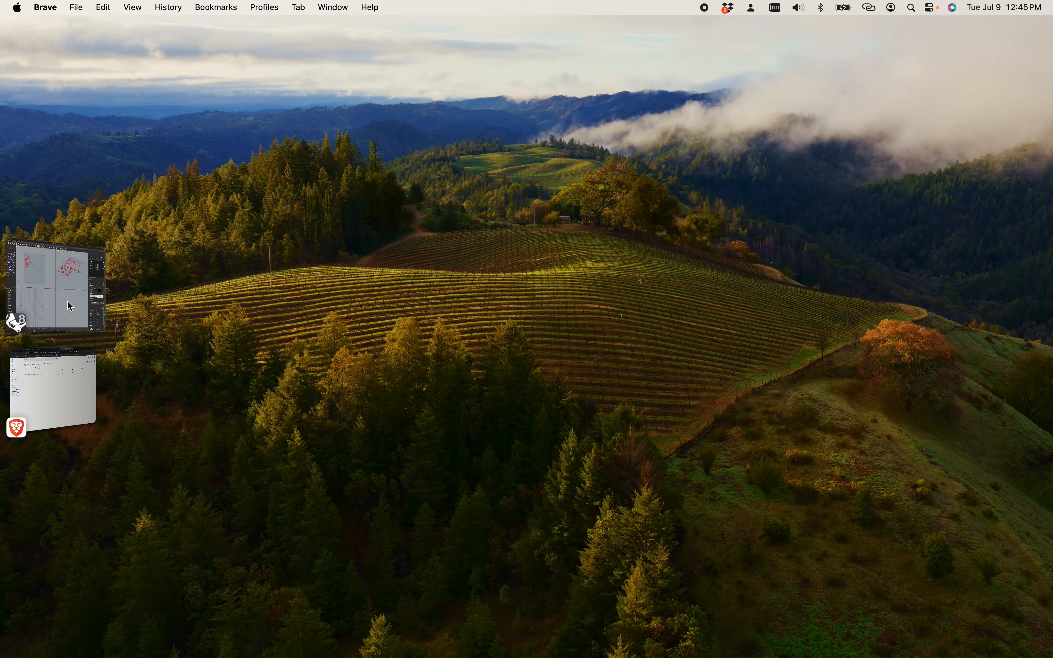
pyautogui.click(35, 305)
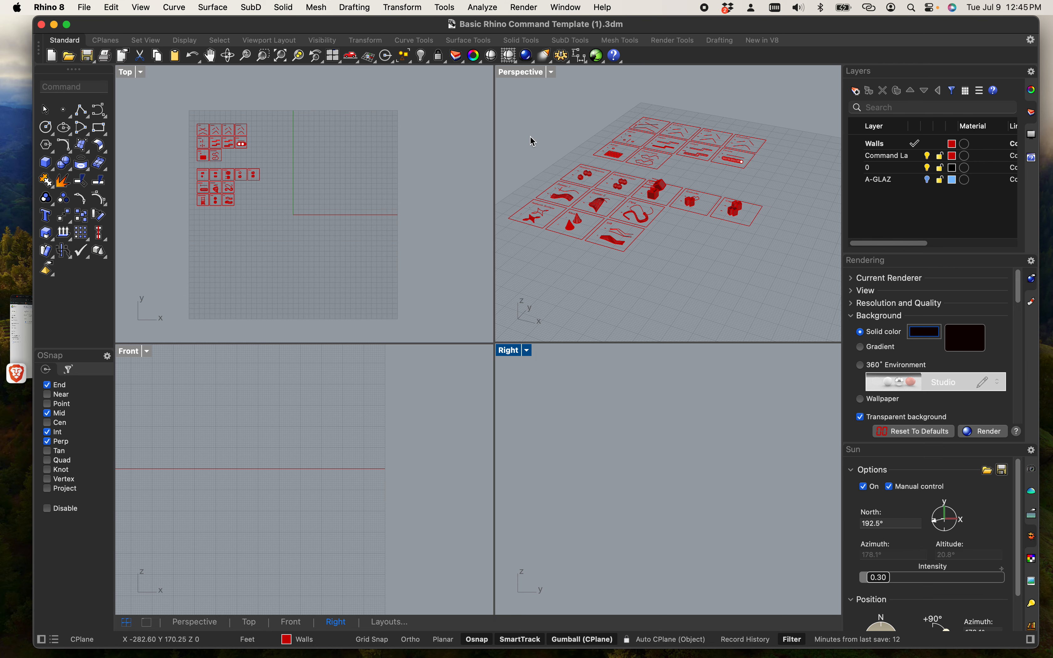
pyautogui.moveTo(951, 27)
pyautogui.mouseDown()
pyautogui.moveTo(921, 28)
pyautogui.moveTo(943, 30)
pyautogui.mouseUp()
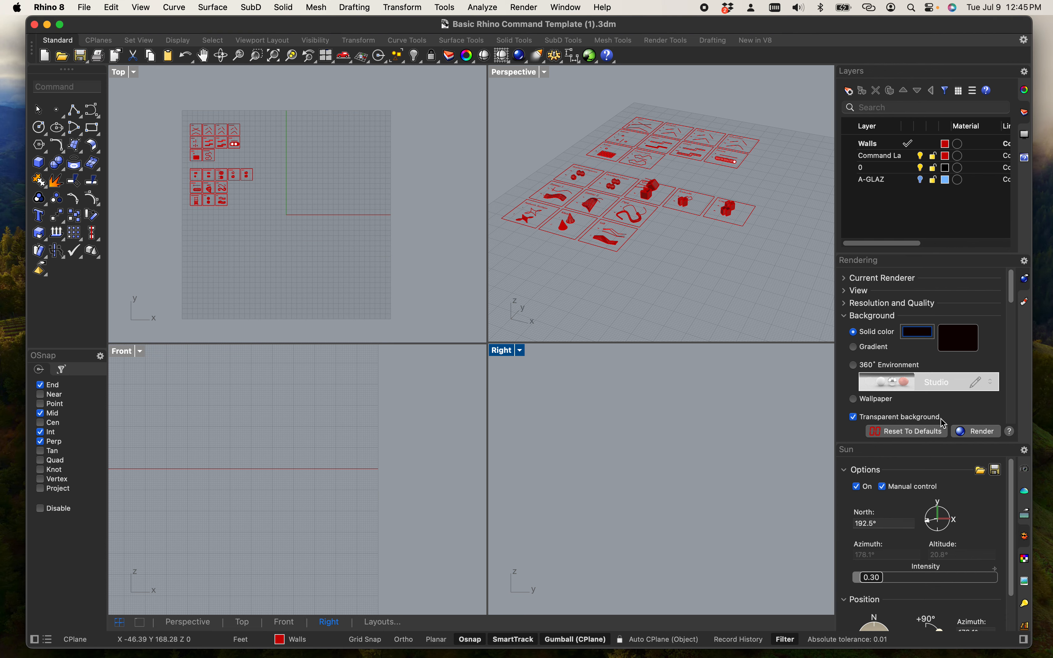
pyautogui.scroll(-5, 941, 424)
pyautogui.scroll(-1, 935, 509)
pyautogui.scroll(-4, 936, 527)
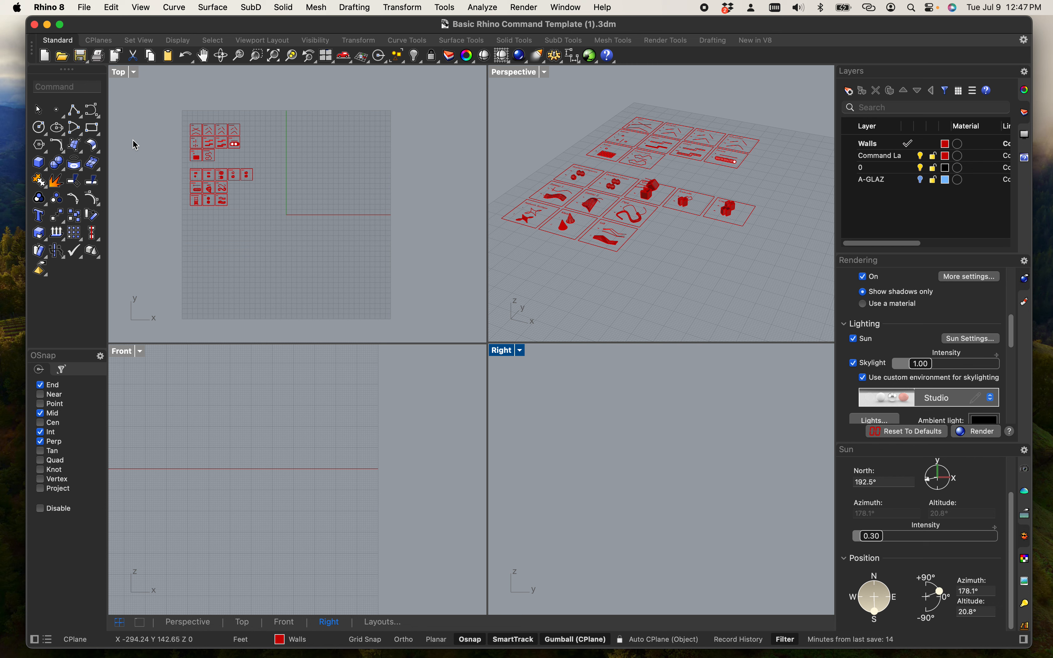
# Activate the Top viewport and maximize it.
pyautogui.click(279, 220)
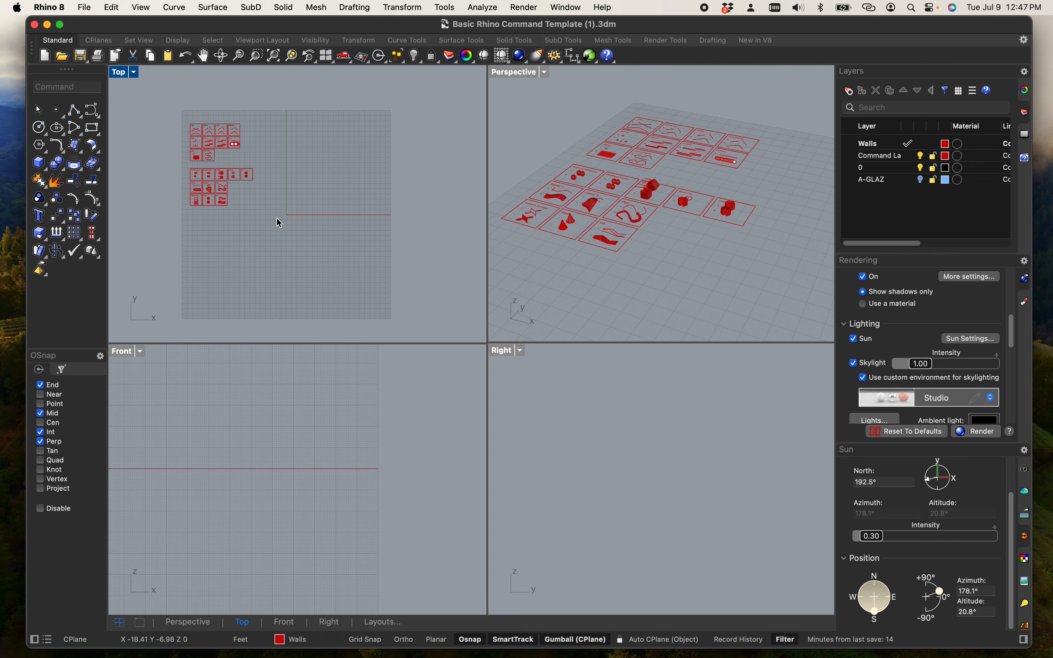
pyautogui.scroll(-5, 280, 248)
pyautogui.scroll(5, 214, 190)
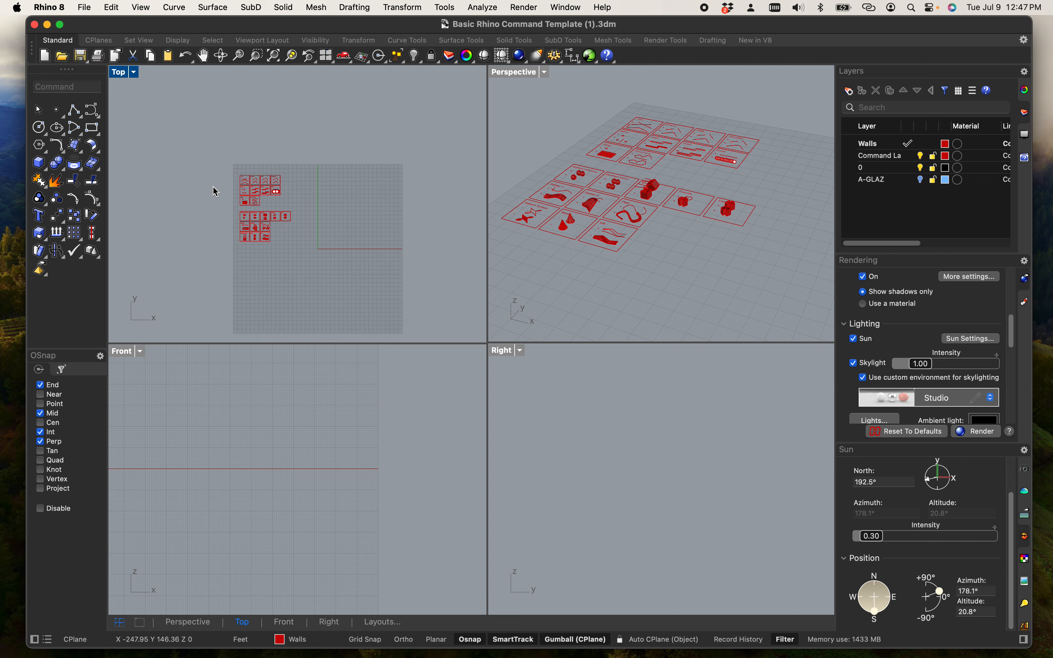
pyautogui.doubleClick(124, 74)
# Examine the template's command exercise boxes in the Top view, from the Trim row down to the Network Surface, Mesh and loft row.
pyautogui.scroll(4, 581, 396)
pyautogui.scroll(2, 530, 334)
pyautogui.moveTo(408, 325); pyautogui.dragTo(592, 323, button='right')
pyautogui.scroll(10, 290, 199)
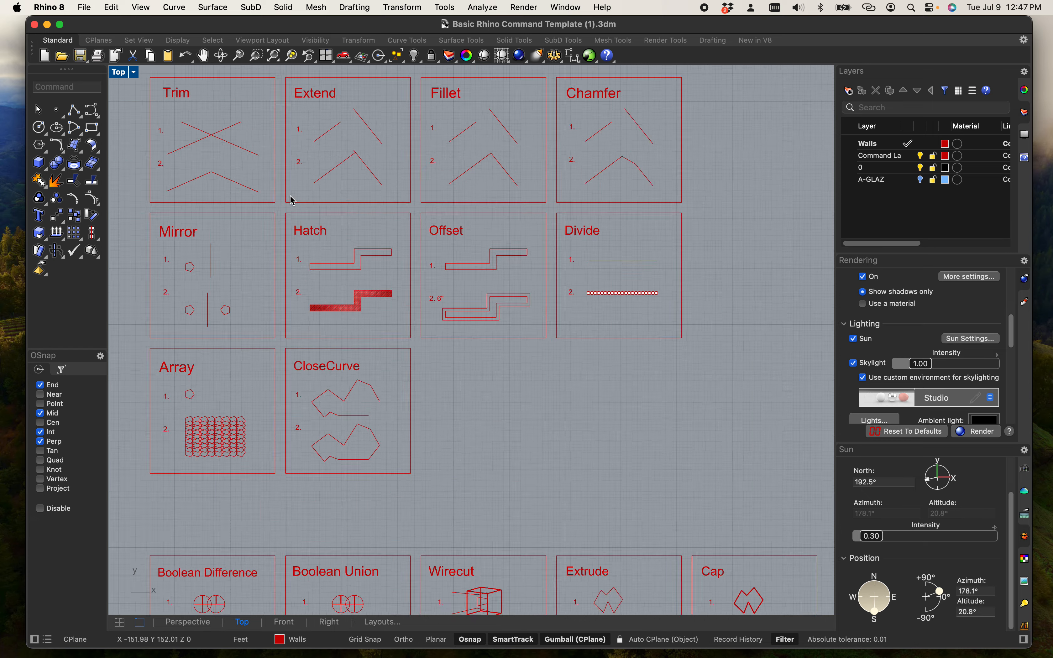
pyautogui.moveTo(385, 253); pyautogui.dragTo(465, 336, button='right')
pyautogui.scroll(-5, 259, 160)
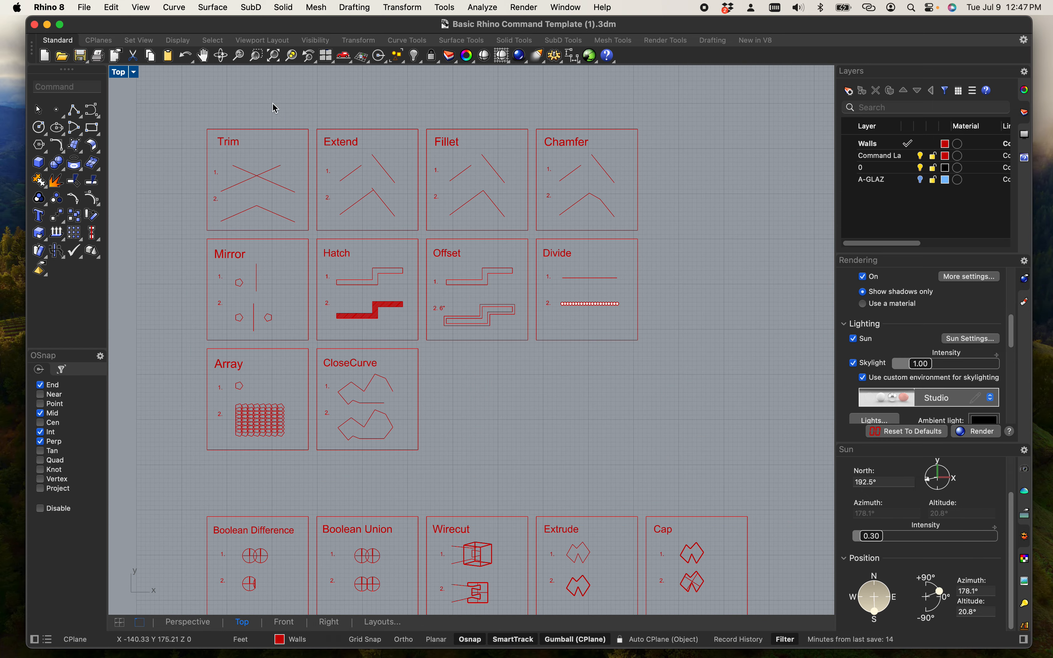
pyautogui.moveTo(460, 458); pyautogui.dragTo(464, 220, button='right')
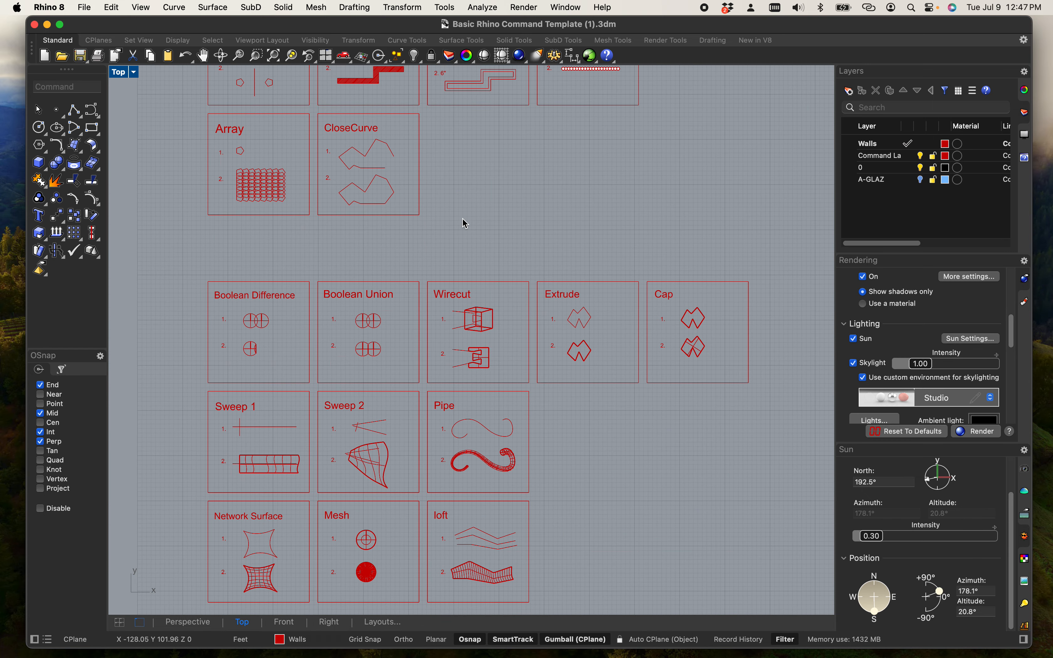
pyautogui.moveTo(551, 492); pyautogui.dragTo(542, 436, button='right')
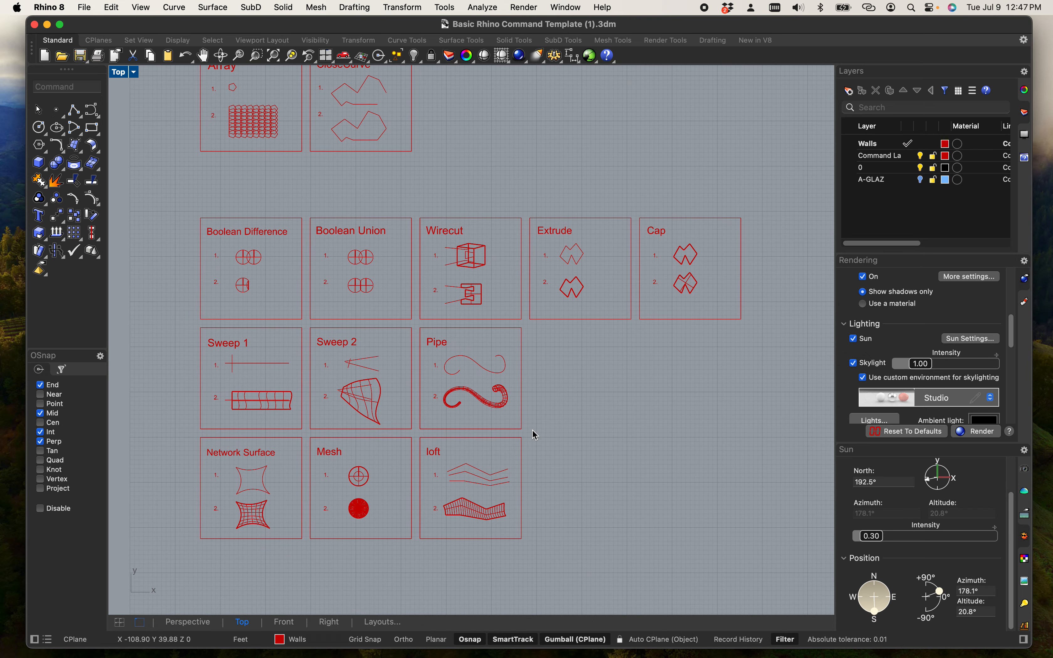
pyautogui.scroll(-6, 469, 384)
pyautogui.moveTo(533, 351); pyautogui.dragTo(533, 468, button='right')
pyautogui.scroll(10, 370, 190)
pyautogui.moveTo(462, 332); pyautogui.dragTo(380, 271, button='right')
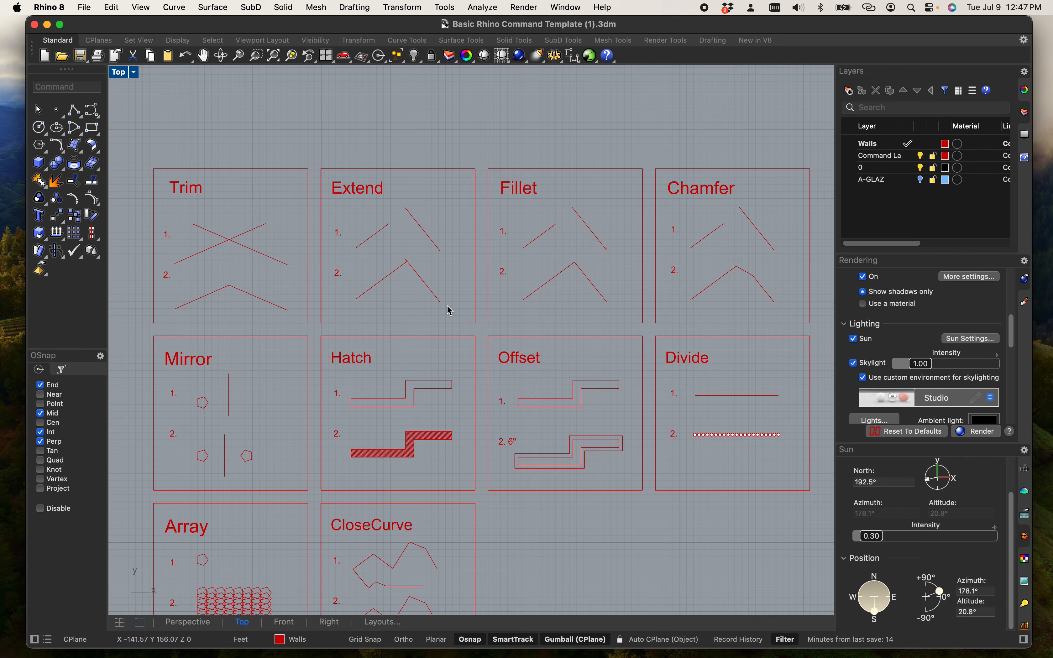
# Trim the upper segments of the two crossing lines in example 1 of the Trim box, using both lines as cutting objects.
pyautogui.scroll(5, 214, 215)
pyautogui.moveTo(215, 216); pyautogui.dragTo(274, 237, button='right')
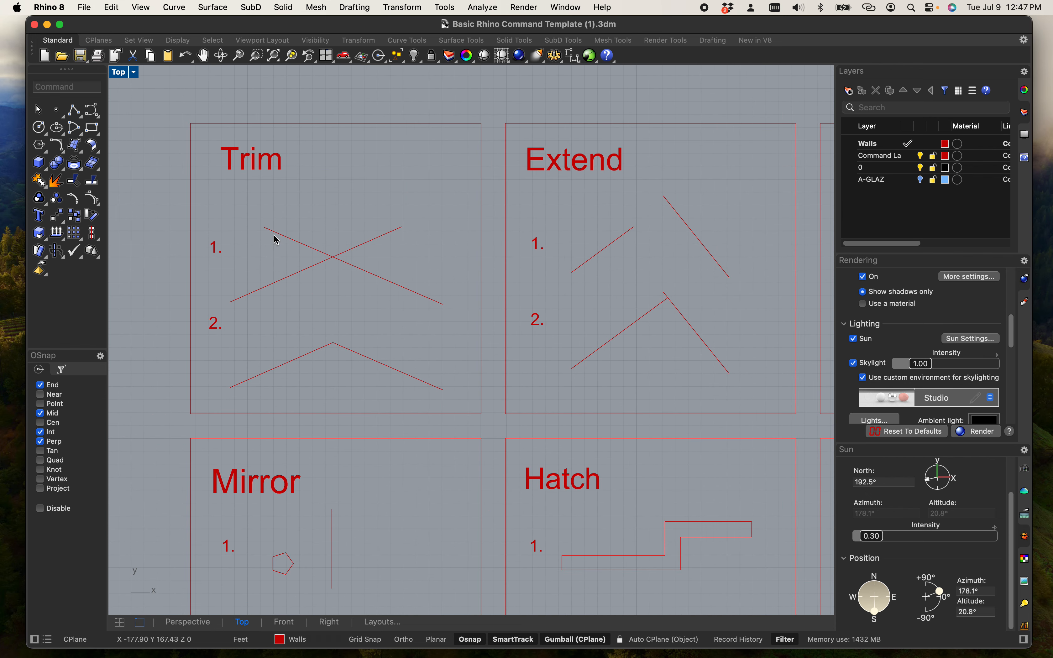
pyautogui.moveTo(348, 288); pyautogui.dragTo(310, 256)
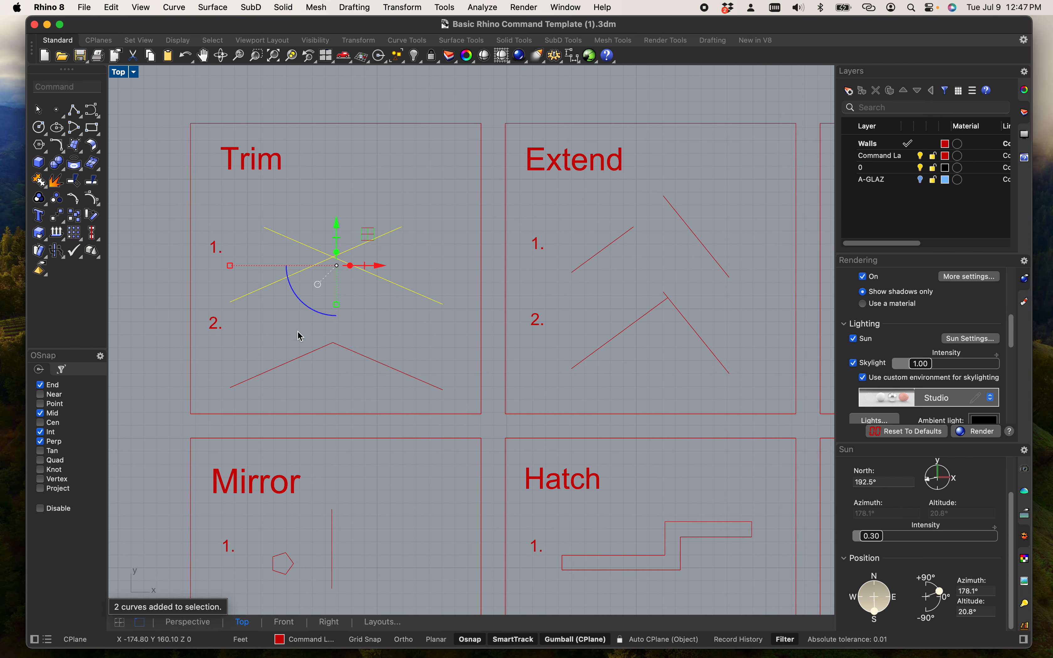
pyautogui.press('Escape')
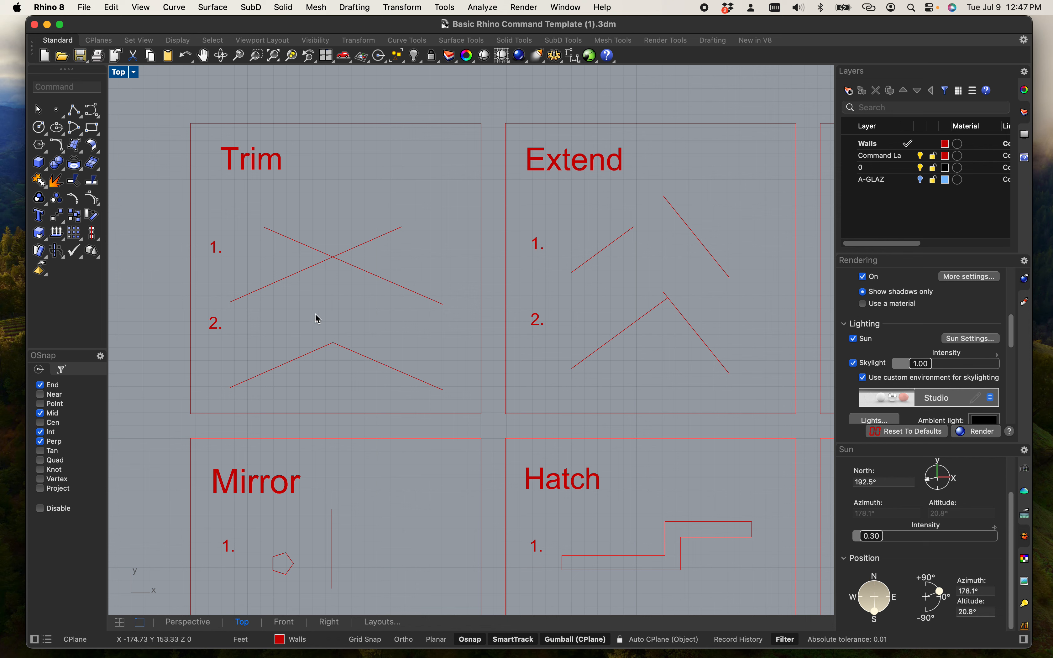
pyautogui.moveTo(369, 300); pyautogui.dragTo(297, 245)
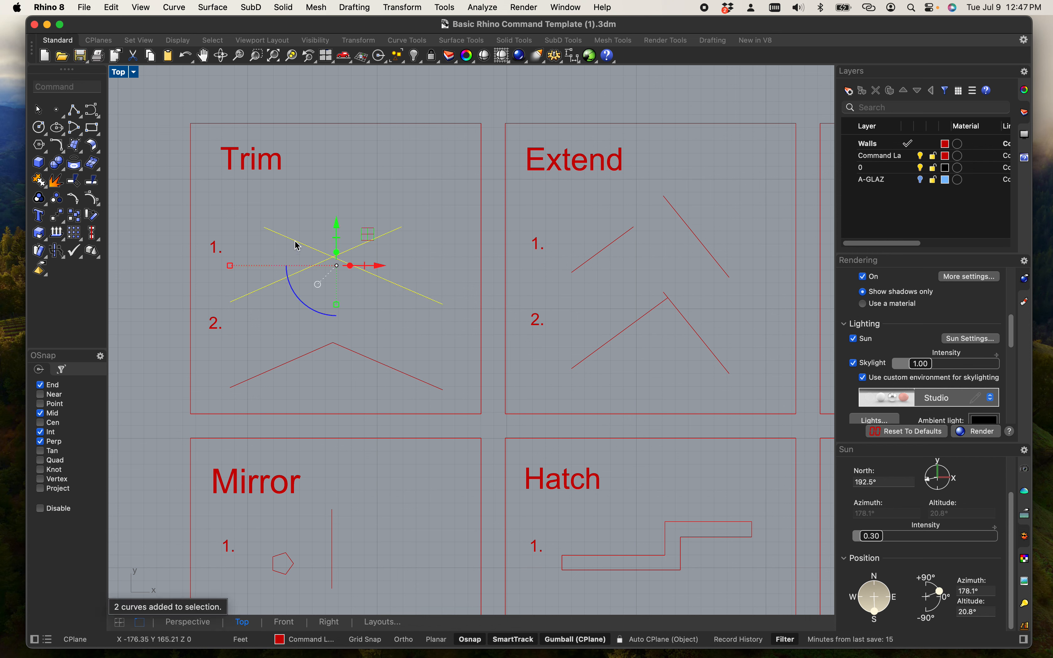
pyautogui.write('trim')
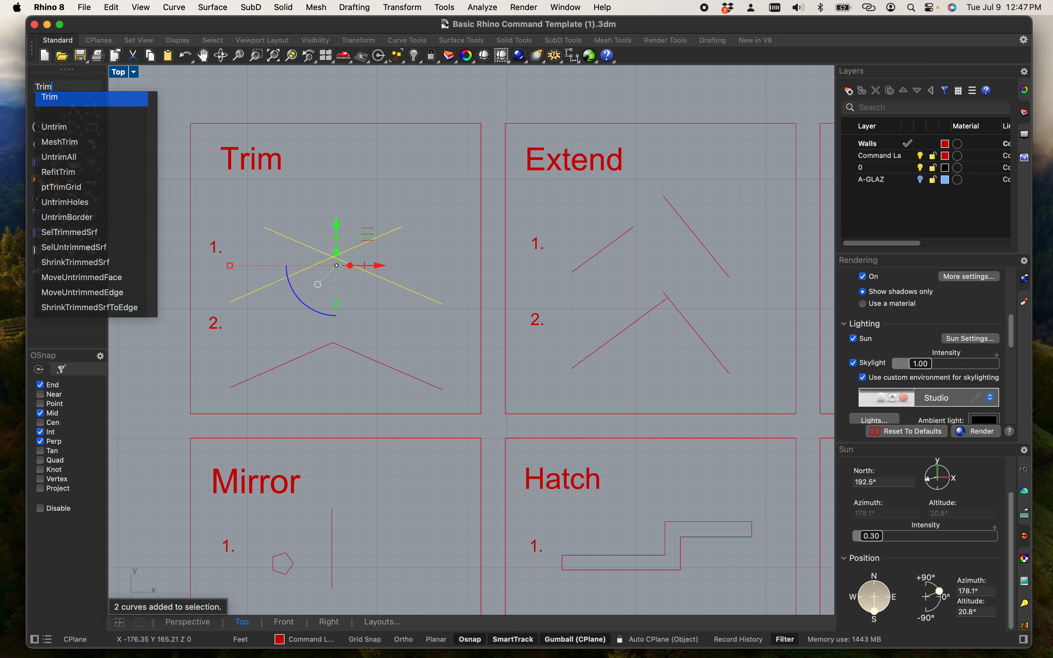
pyautogui.press('Return')
pyautogui.click(305, 245)
pyautogui.click(350, 249)
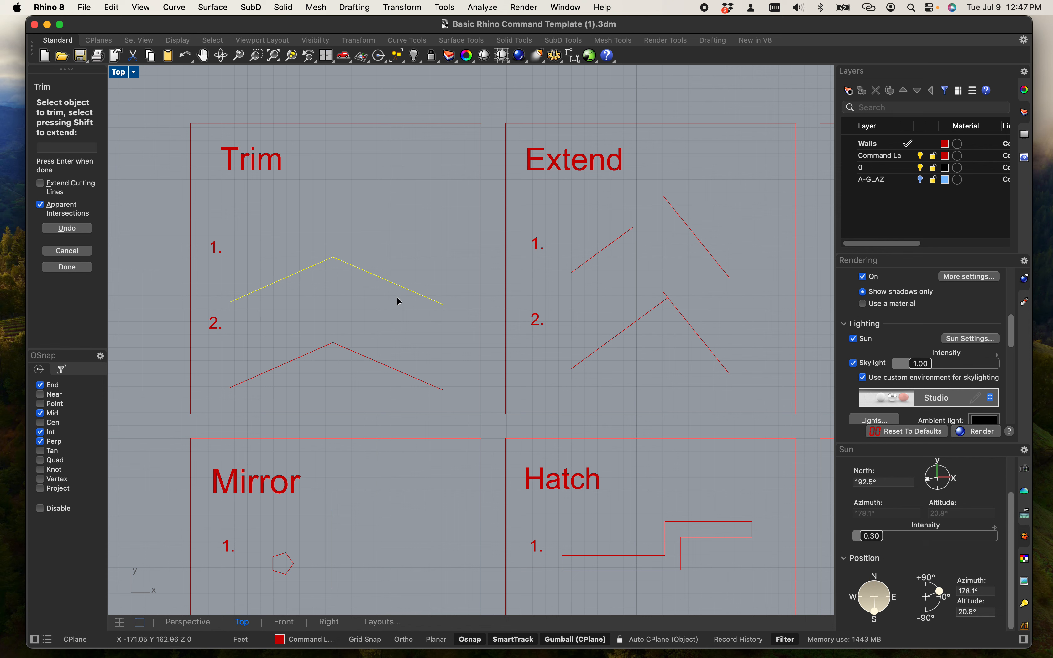
pyautogui.click(390, 230)
pyautogui.press('Return')
pyautogui.press('Escape')
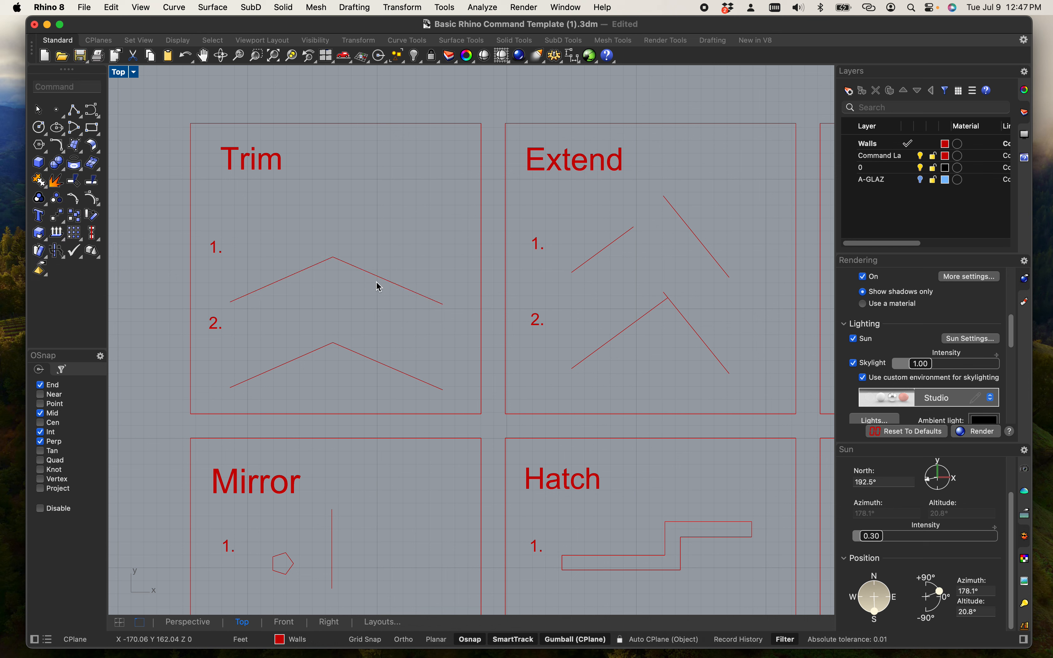
# Undo the trim so example 1 of the Trim box has its full crossing lines again.
pyautogui.click(380, 272)
pyautogui.press('super+z')
pyautogui.scroll(-10, 311, 224)
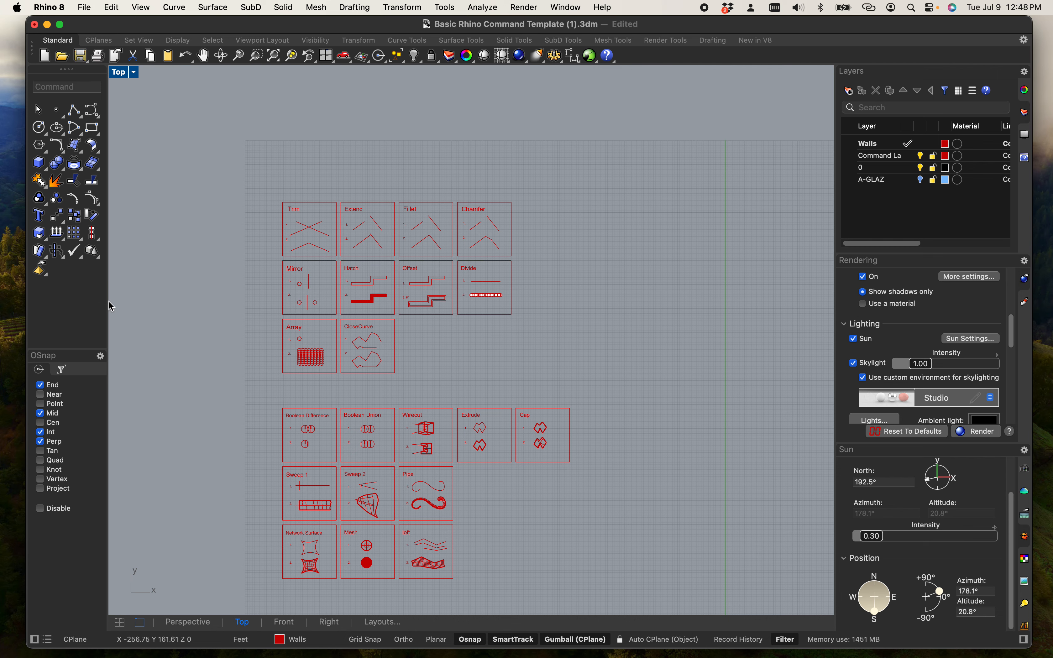
# Widen the command and object snap sidebar slightly, then check the viewport properties and return to the layer list.
pyautogui.moveTo(108, 307); pyautogui.dragTo(123, 307)
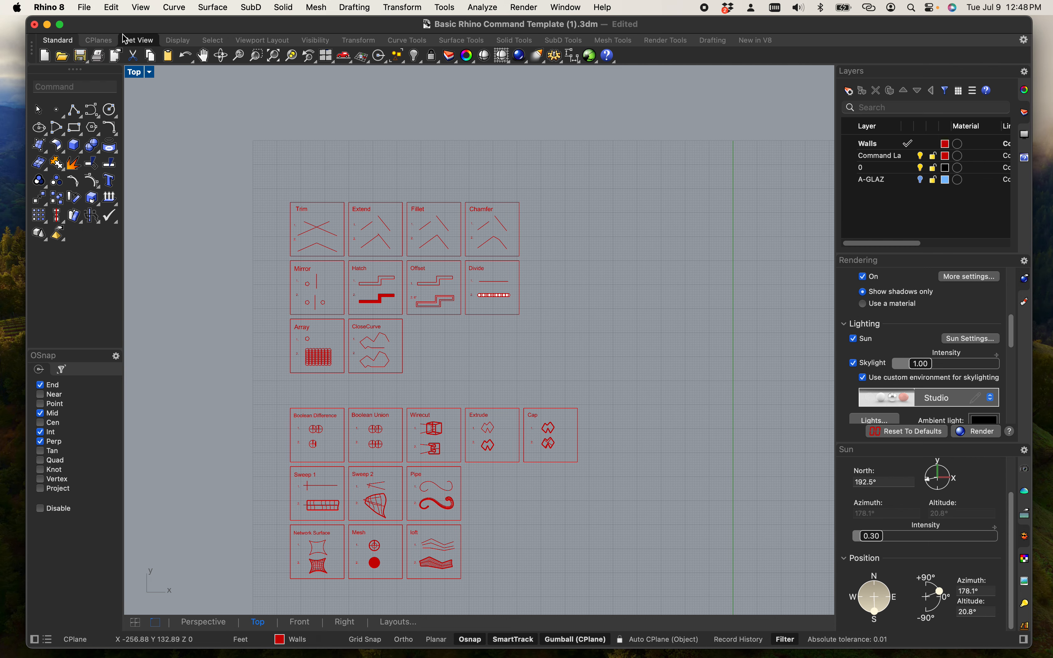
pyautogui.moveTo(123, 27); pyautogui.dragTo(119, 27)
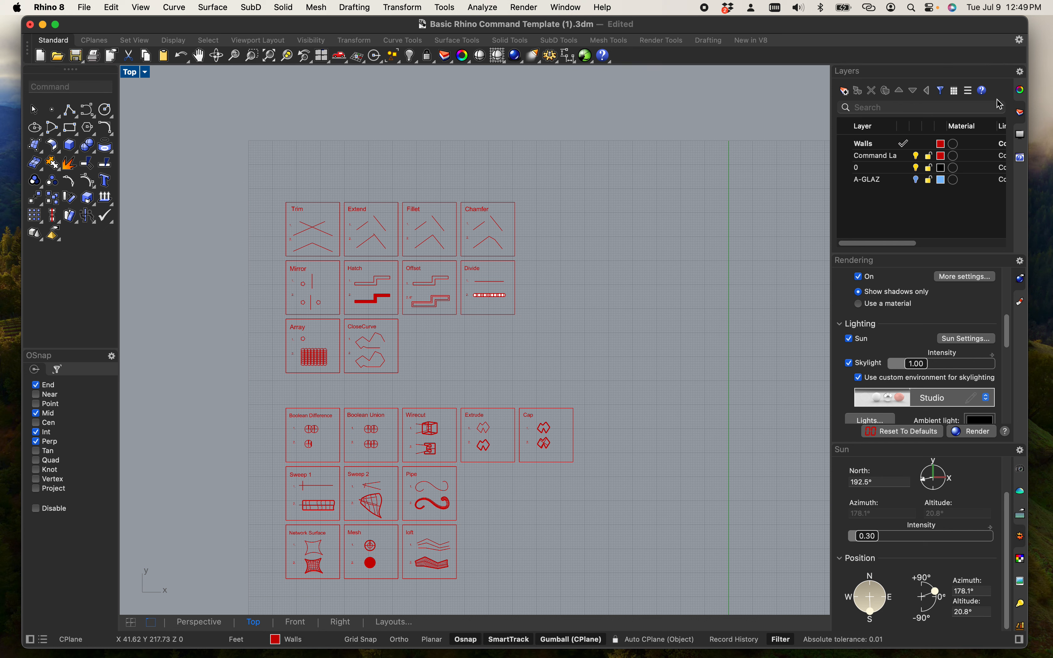
pyautogui.click(1024, 112)
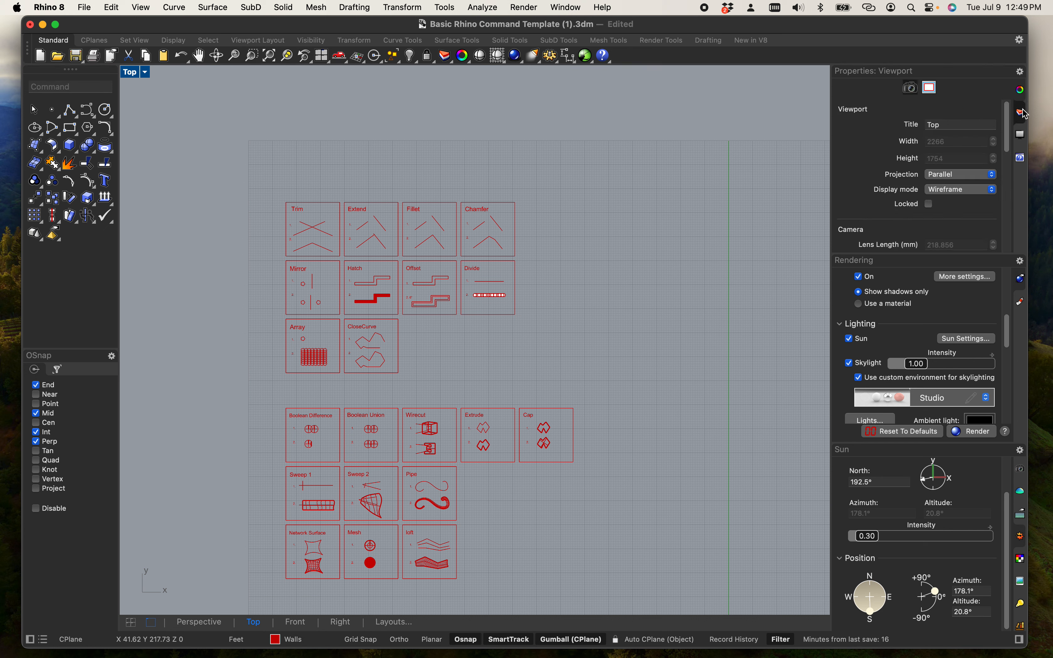
pyautogui.click(1023, 119)
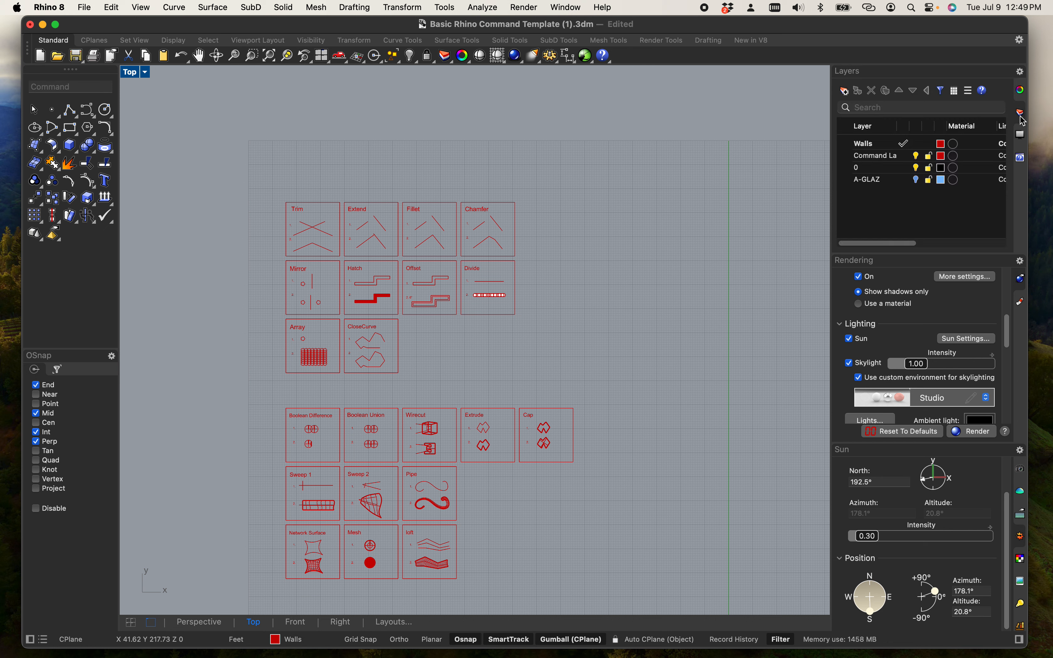
# Create a new layer named "Papaerspace".
pyautogui.rightClick(908, 209)
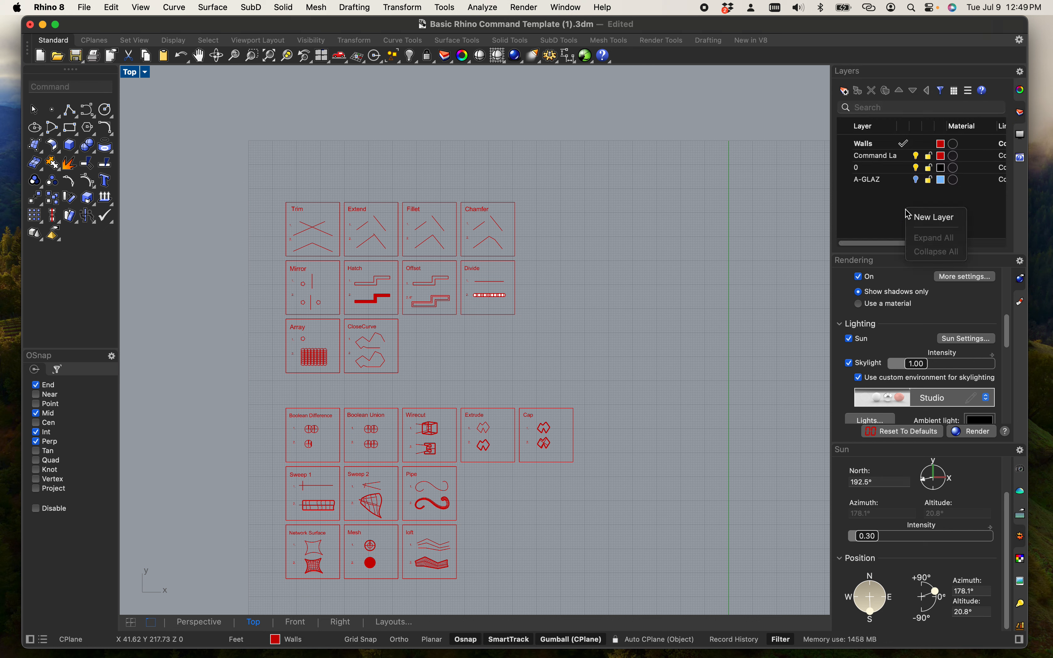
pyautogui.click(917, 218)
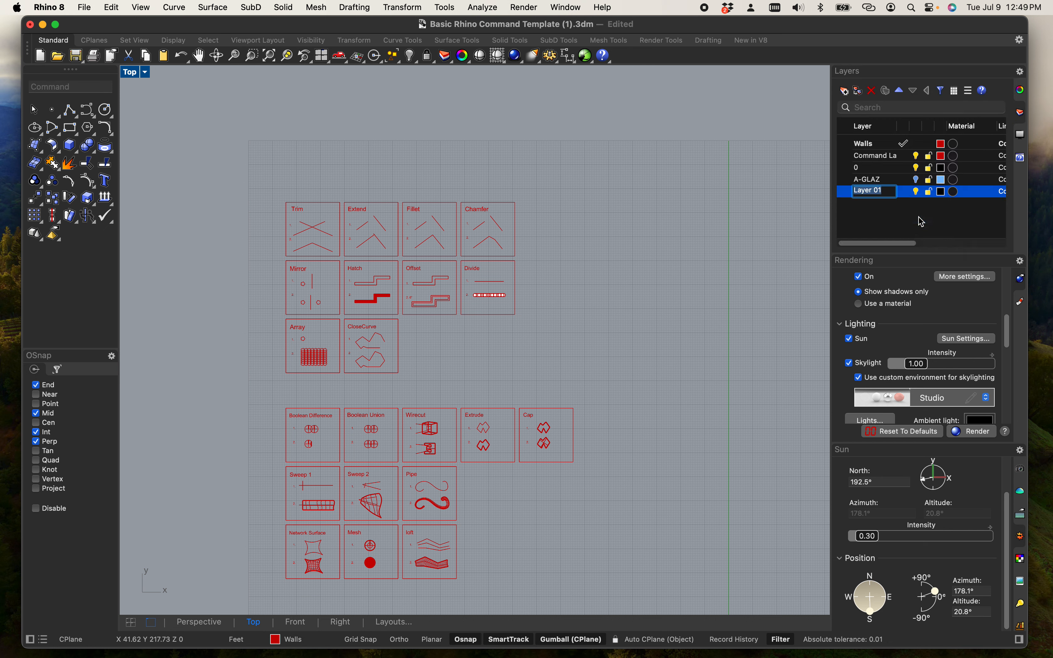
pyautogui.write('Papaerspace')
pyautogui.press('Return')
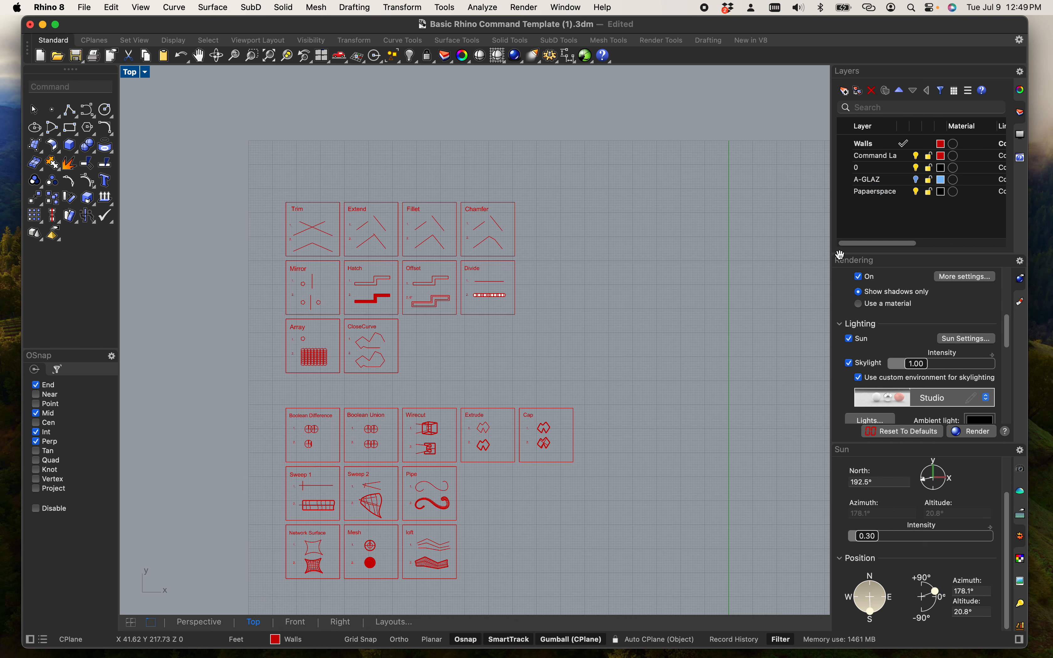
# Enlarge the layer list in width and height and look over its linetype, print width and section style columns.
pyautogui.moveTo(831, 256); pyautogui.dragTo(806, 258)
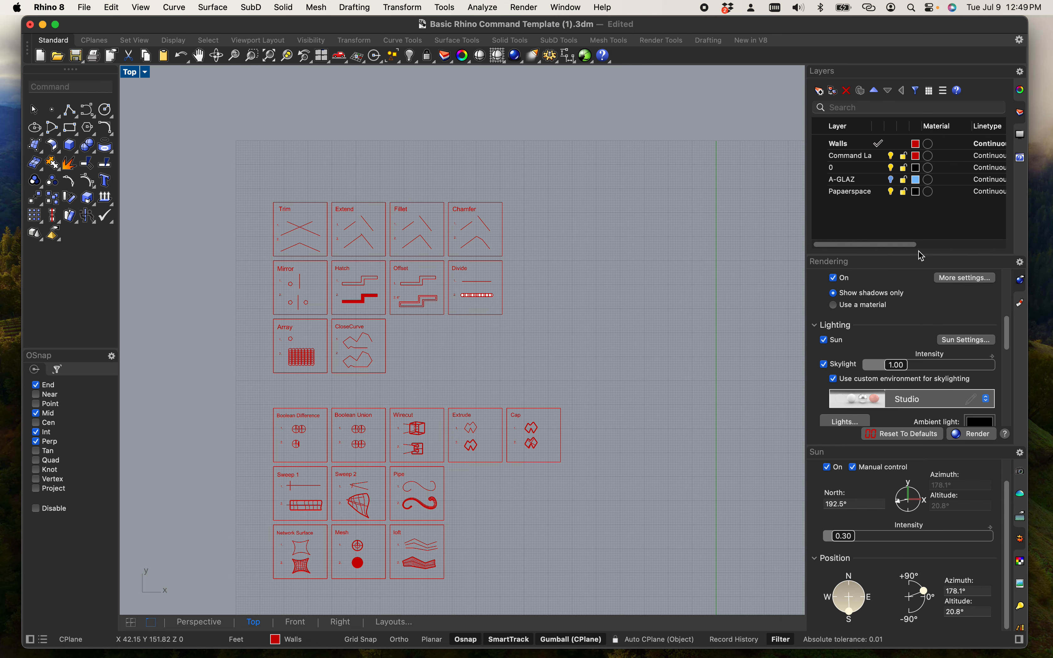
pyautogui.moveTo(919, 252); pyautogui.dragTo(922, 284)
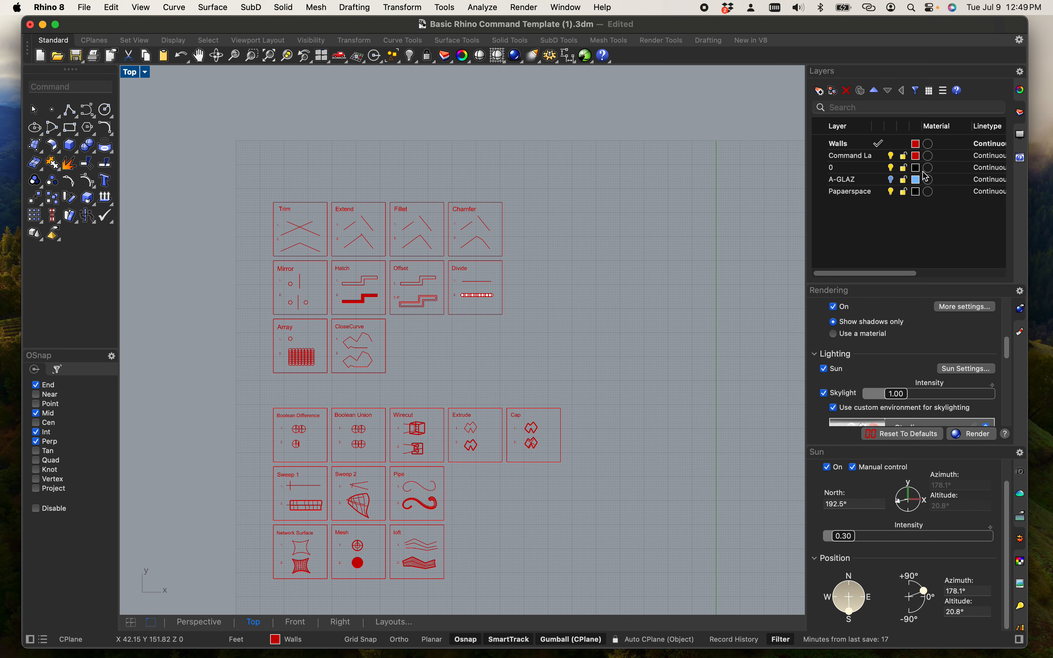
pyautogui.moveTo(905, 274); pyautogui.dragTo(970, 281)
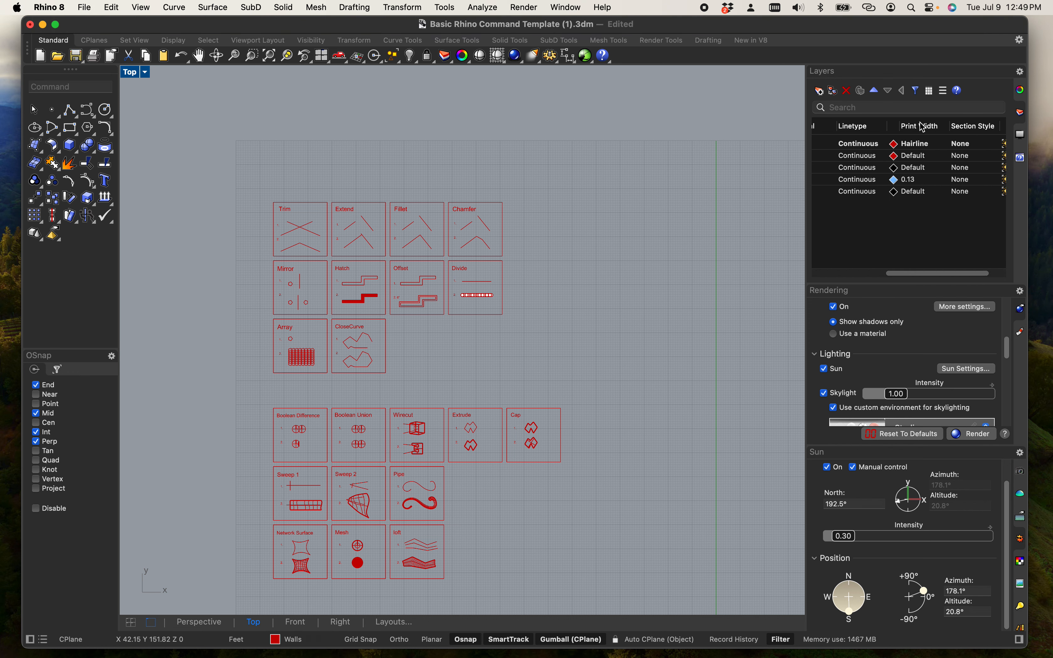
pyautogui.moveTo(927, 274); pyautogui.dragTo(849, 305)
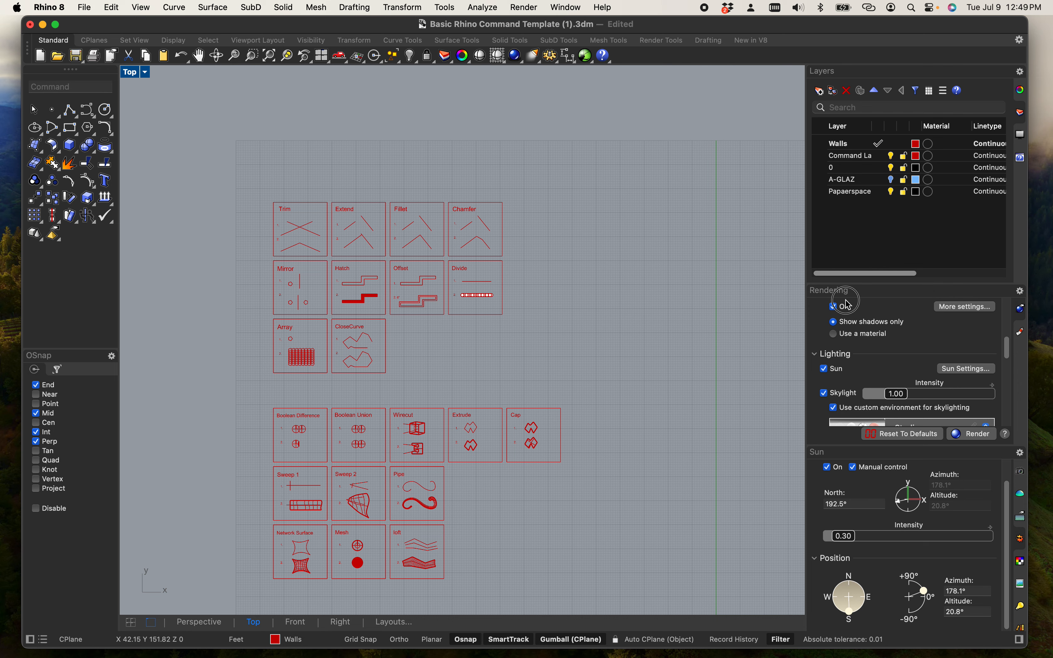
# Set the Papaerspace layer's color to Red.
pyautogui.moveTo(558, 365); pyautogui.dragTo(506, 325, button='right')
pyautogui.moveTo(576, 345); pyautogui.dragTo(536, 335, button='right')
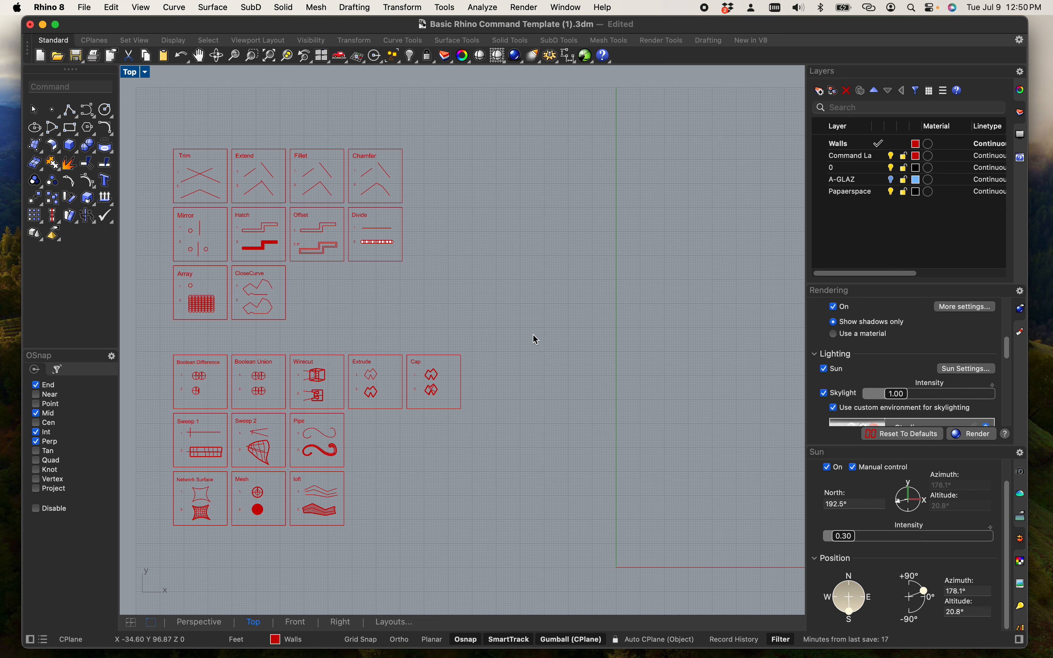
pyautogui.scroll(-2, 503, 337)
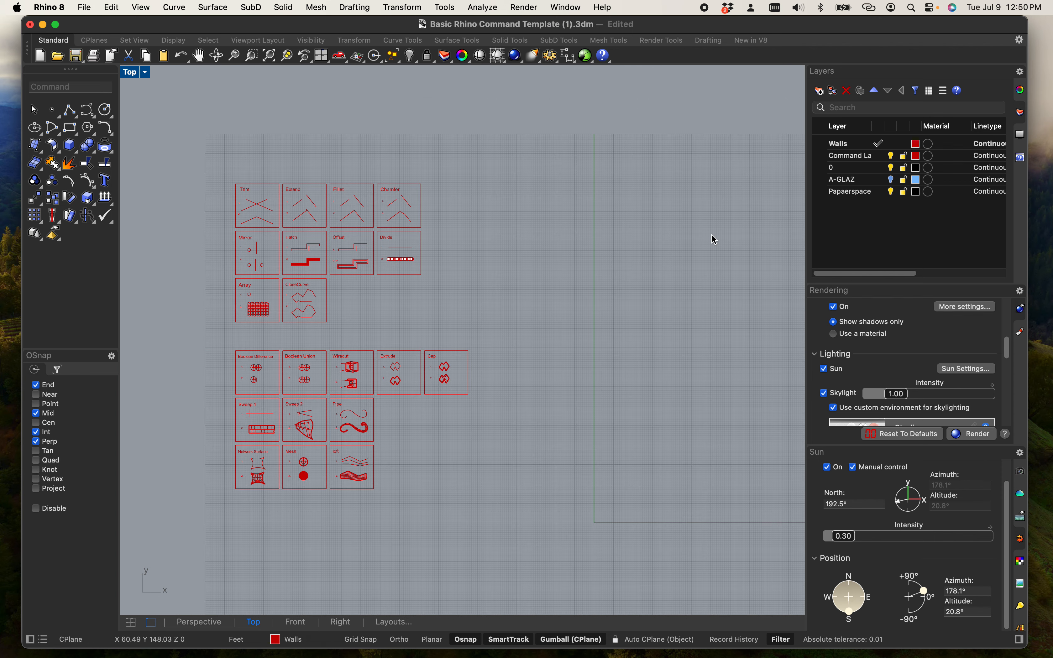
pyautogui.click(917, 195)
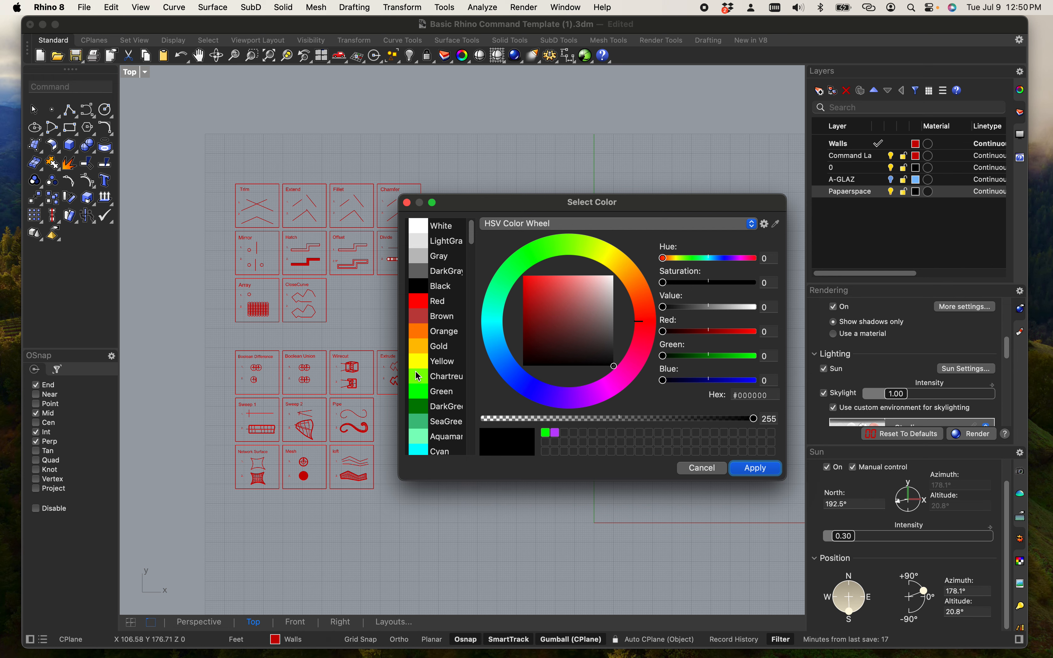
pyautogui.click(424, 303)
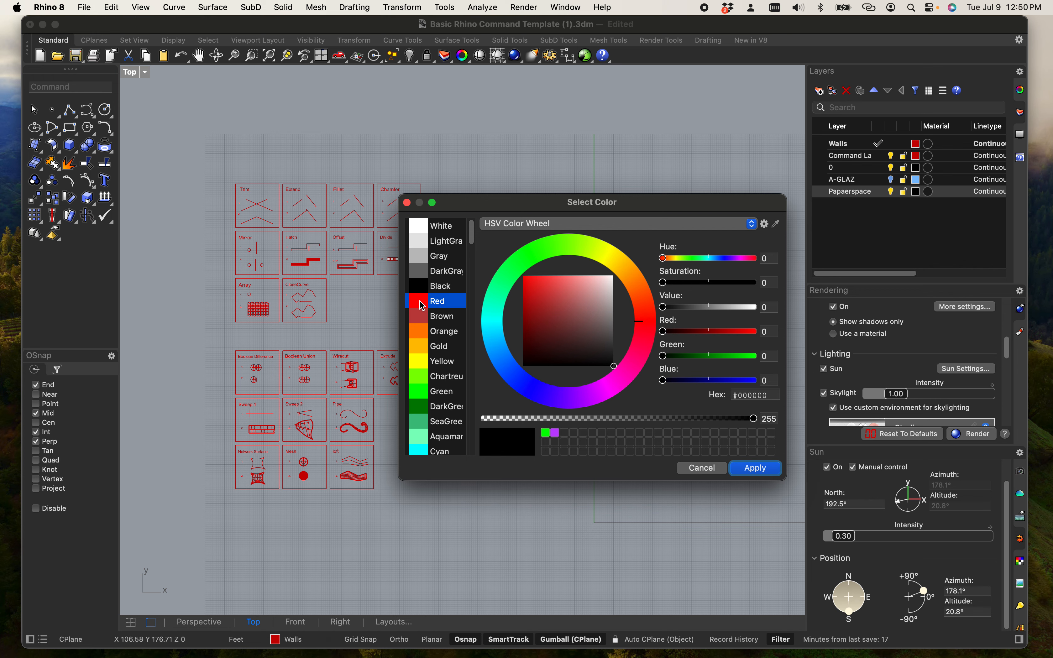
pyautogui.click(742, 475)
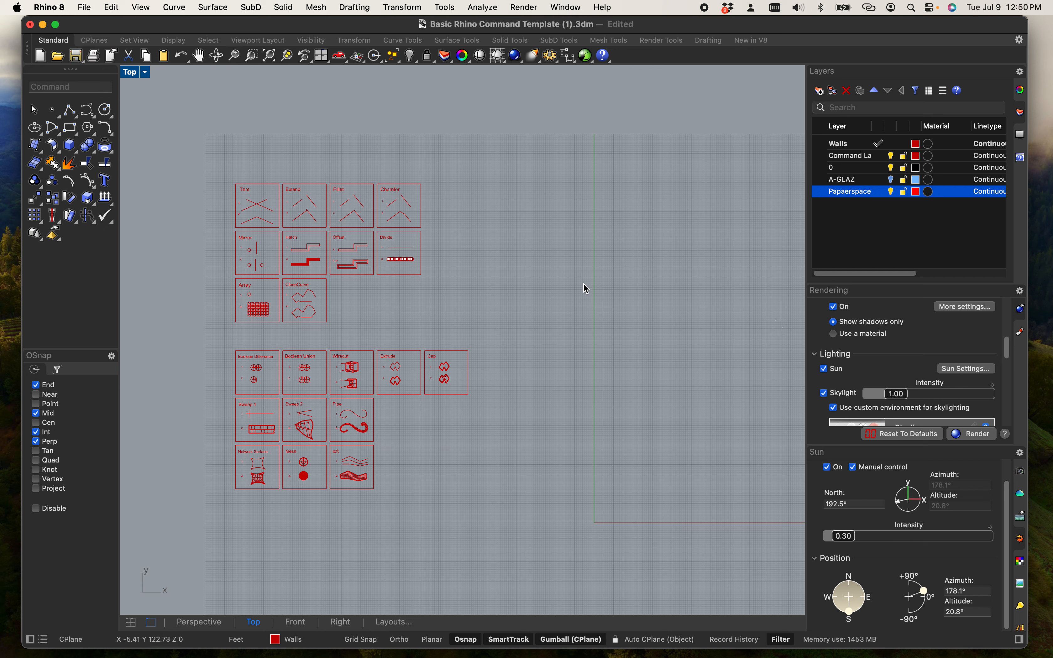
# Draw a rectangle starting at the origin 0,0,0 with a length of 17" and a width of 11 in the file's default feet.
pyautogui.write('Rectangle')
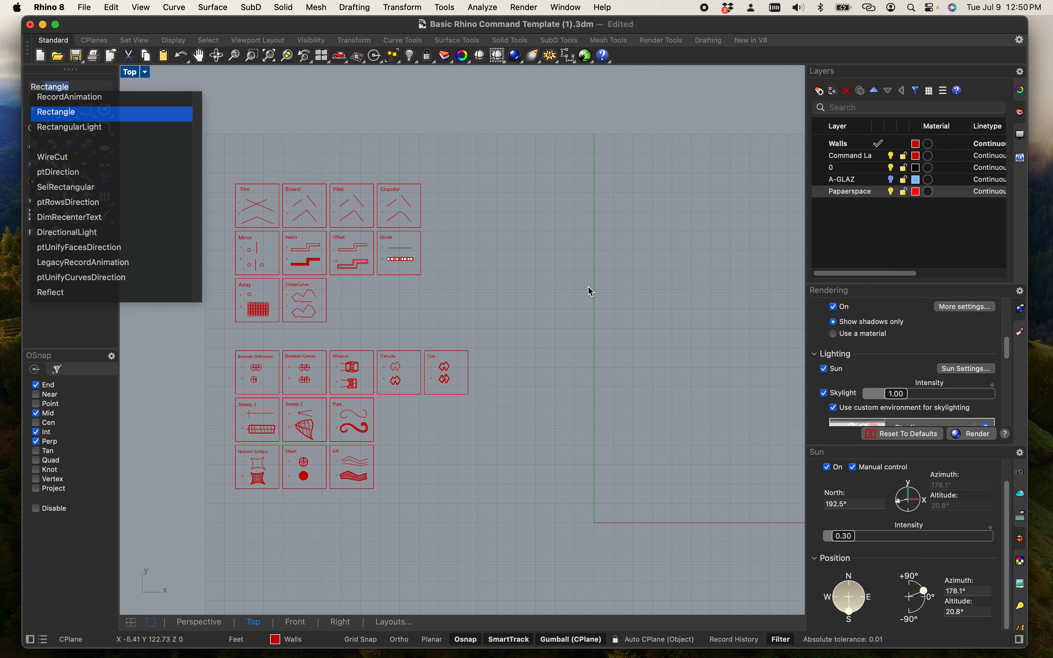
pyautogui.press('Return')
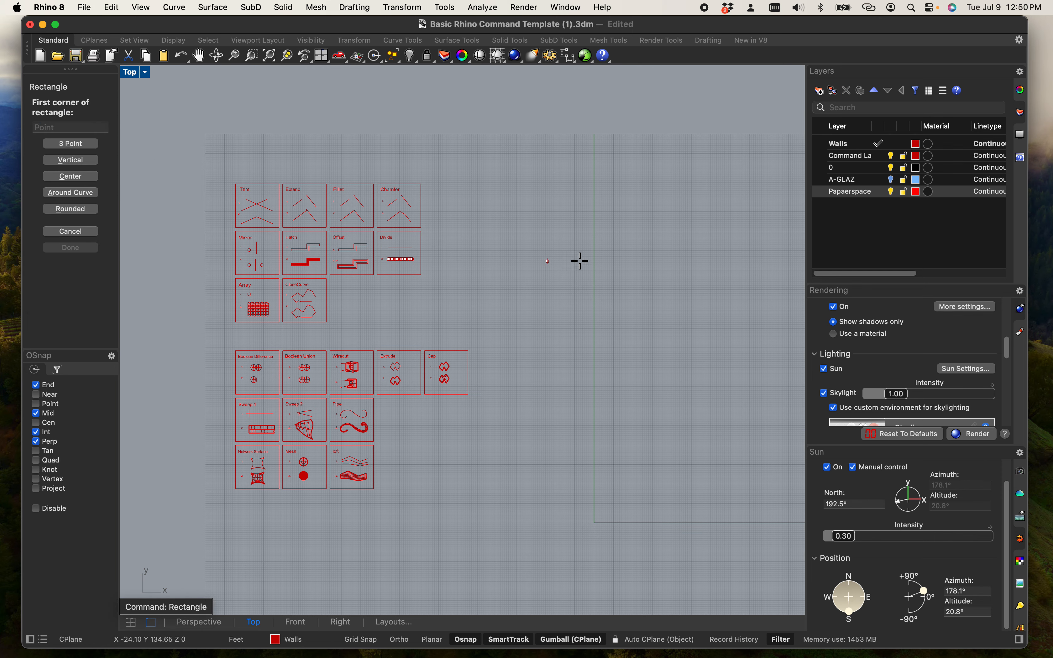
pyautogui.scroll(-4, 653, 261)
pyautogui.scroll(5, 747, 291)
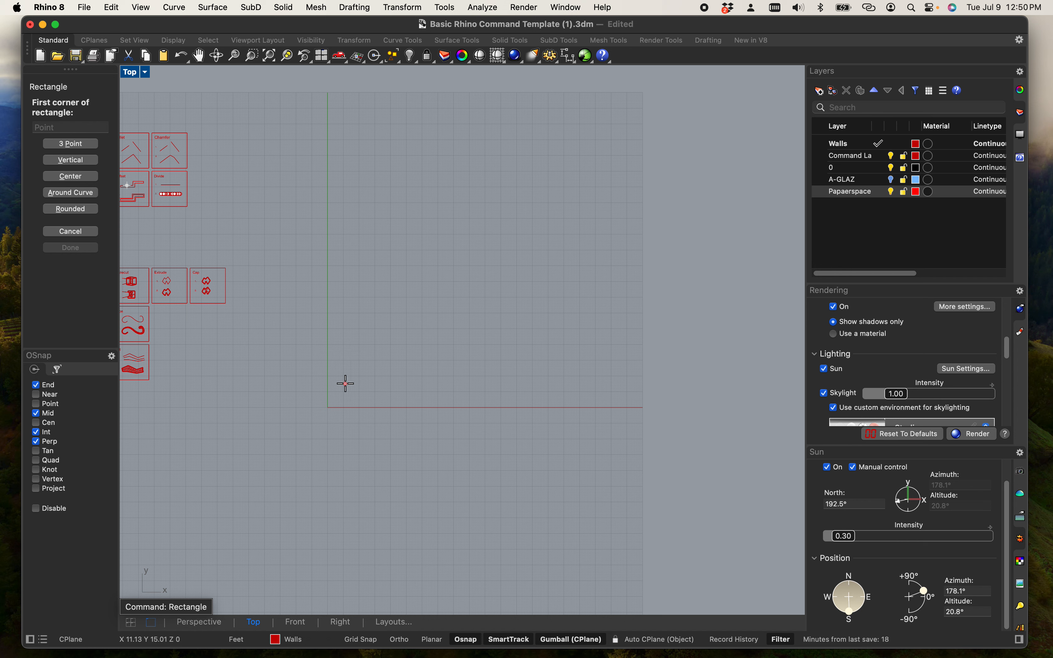
pyautogui.write('0,0,0')
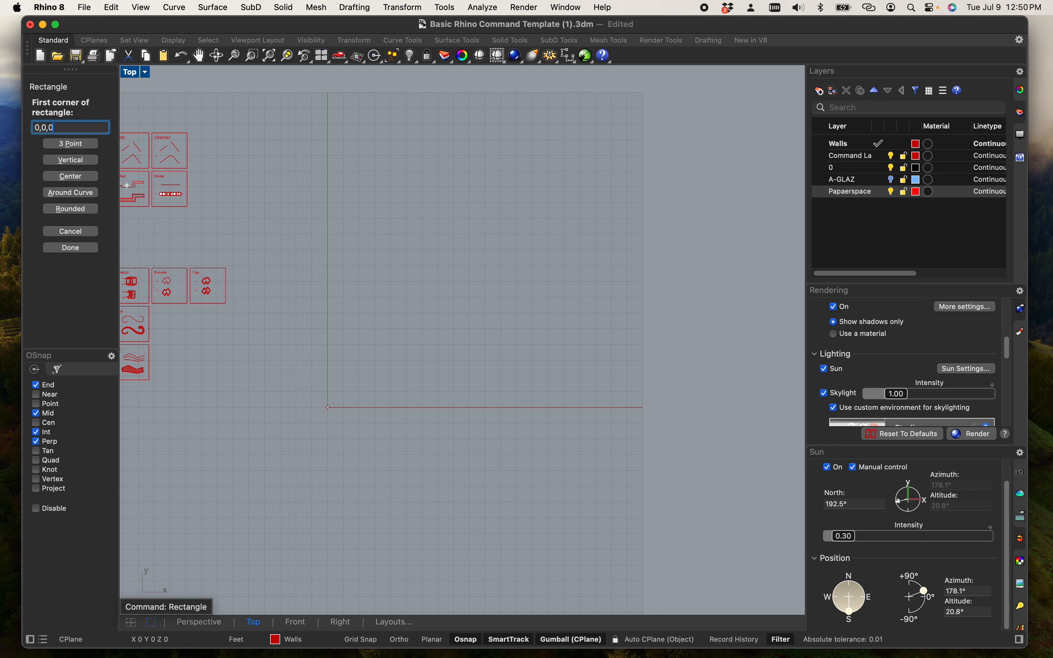
pyautogui.press('Return')
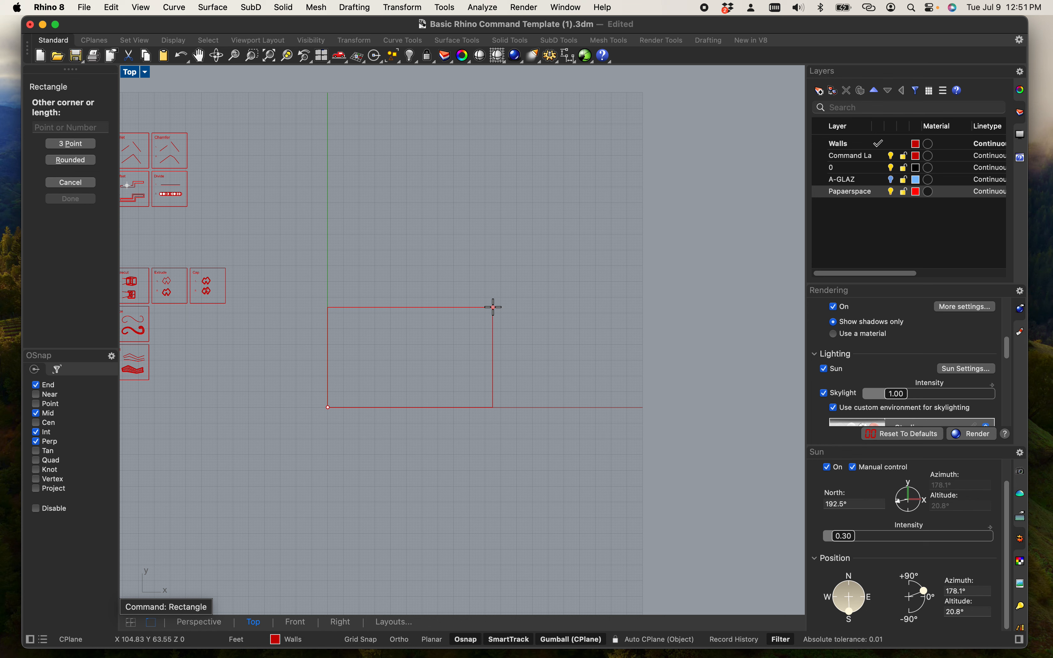
pyautogui.write('17"')
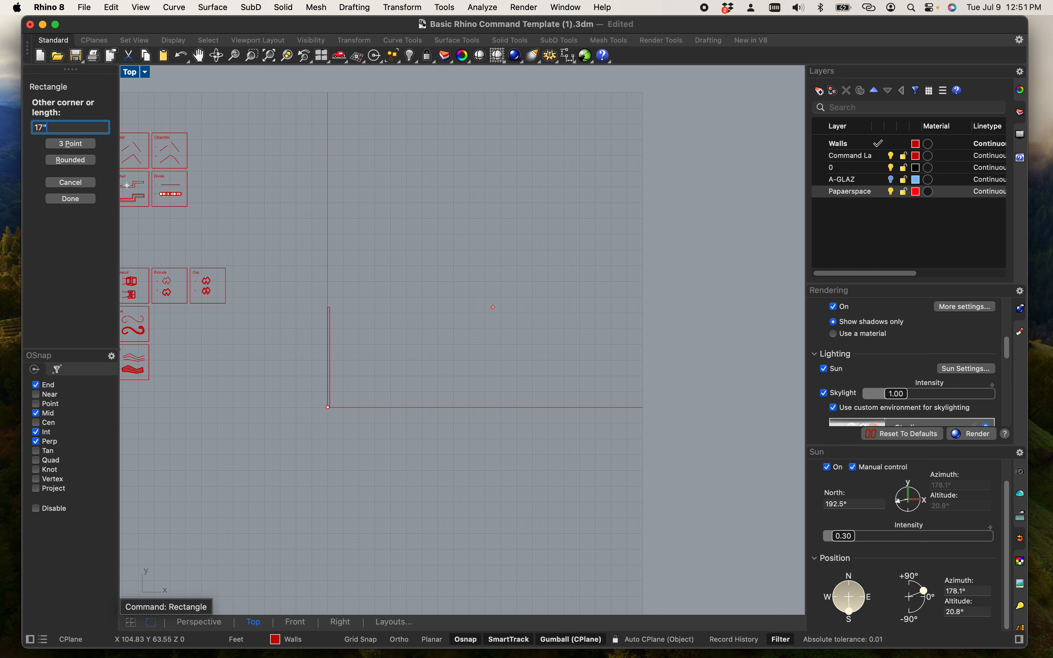
pyautogui.press('Return')
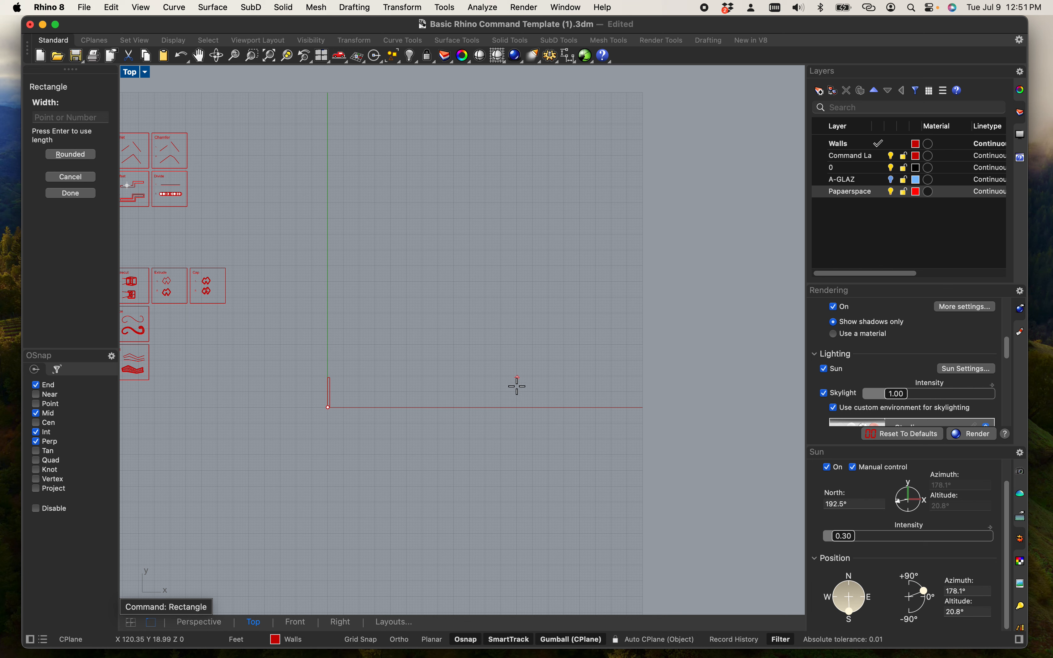
pyautogui.scroll(2, 443, 386)
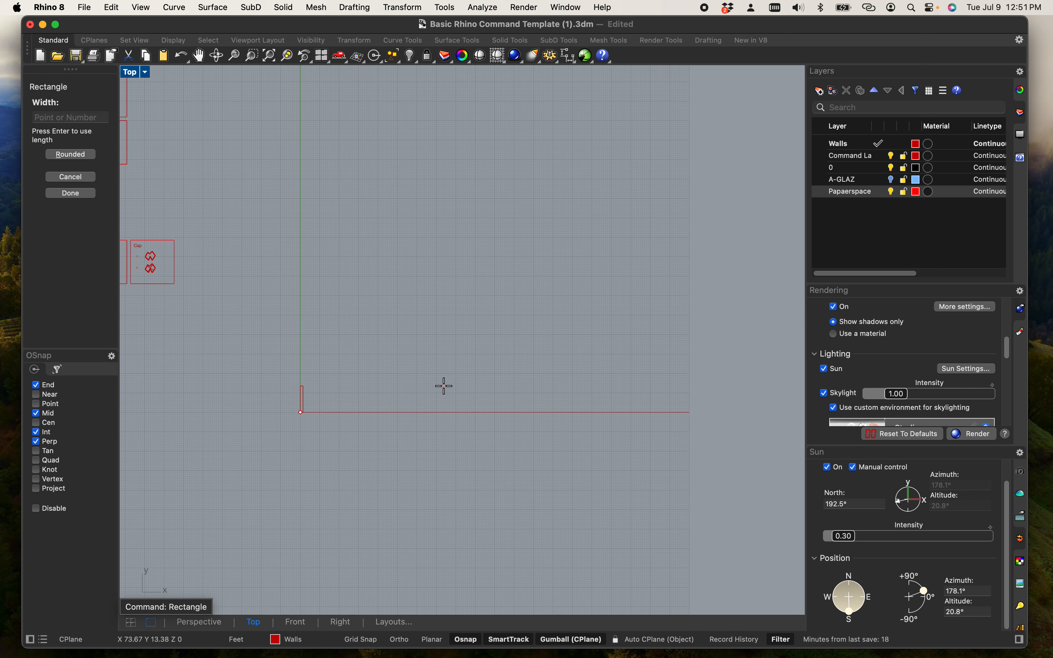
pyautogui.scroll(8, 406, 400)
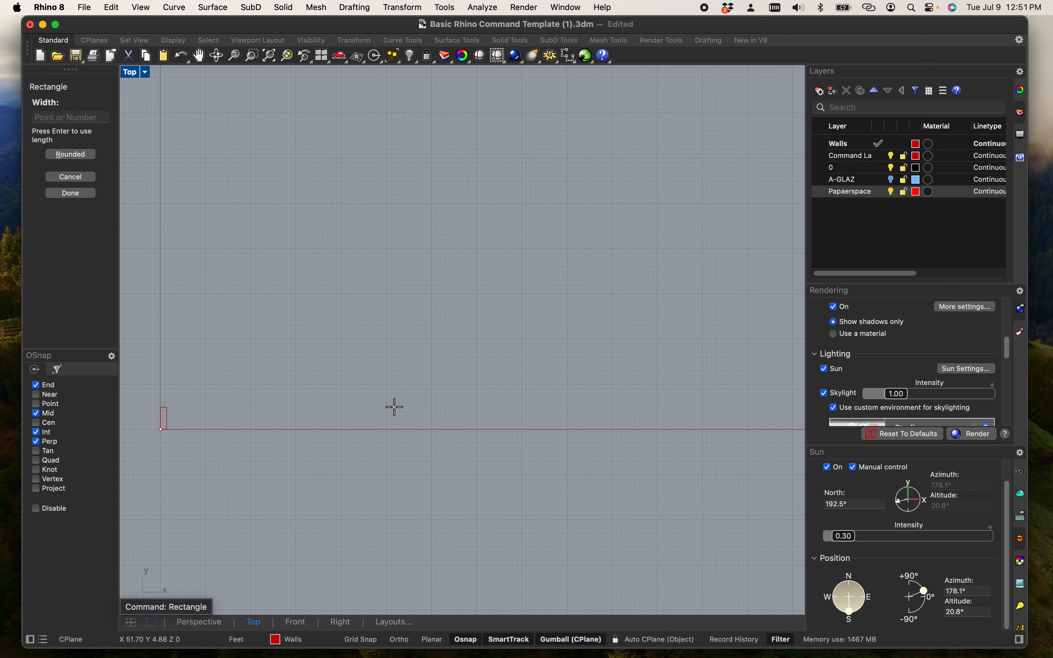
pyautogui.write('11')
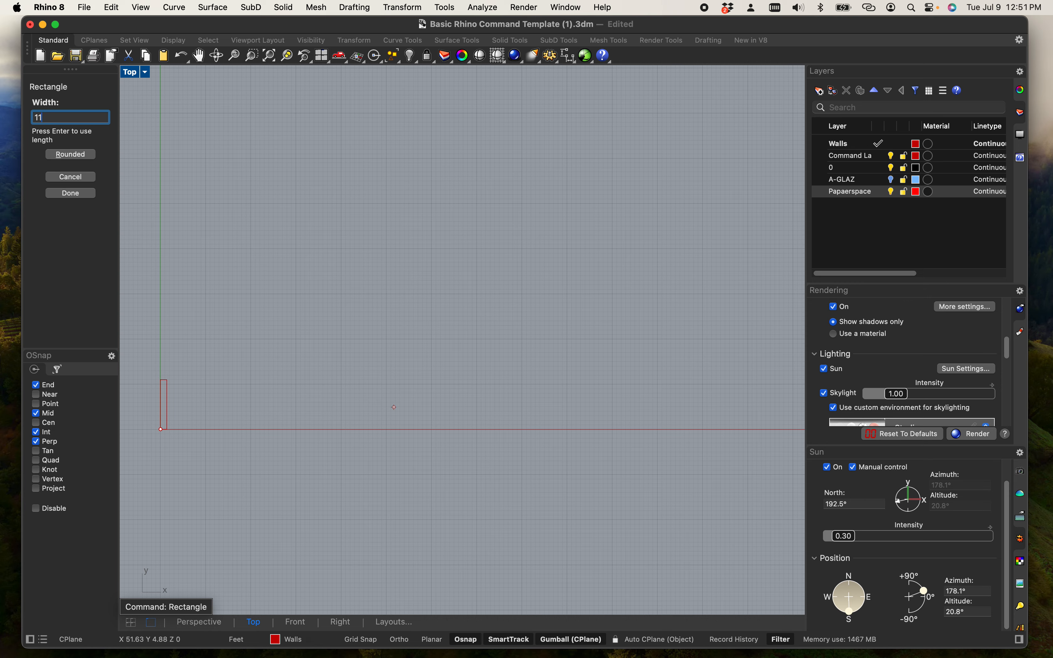
pyautogui.press('Escape')
# Delete the tall, narrow rectangle at the origin.
pyautogui.scroll(-8, 452, 527)
pyautogui.scroll(12, 300, 516)
pyautogui.scroll(9, 598, 324)
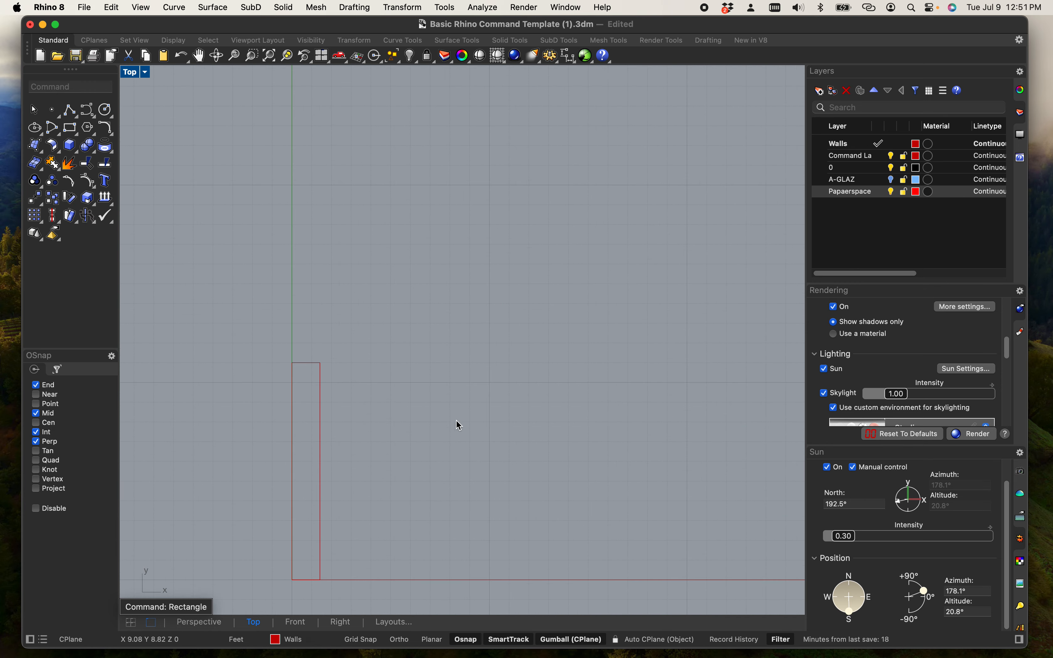
pyautogui.scroll(5, 453, 380)
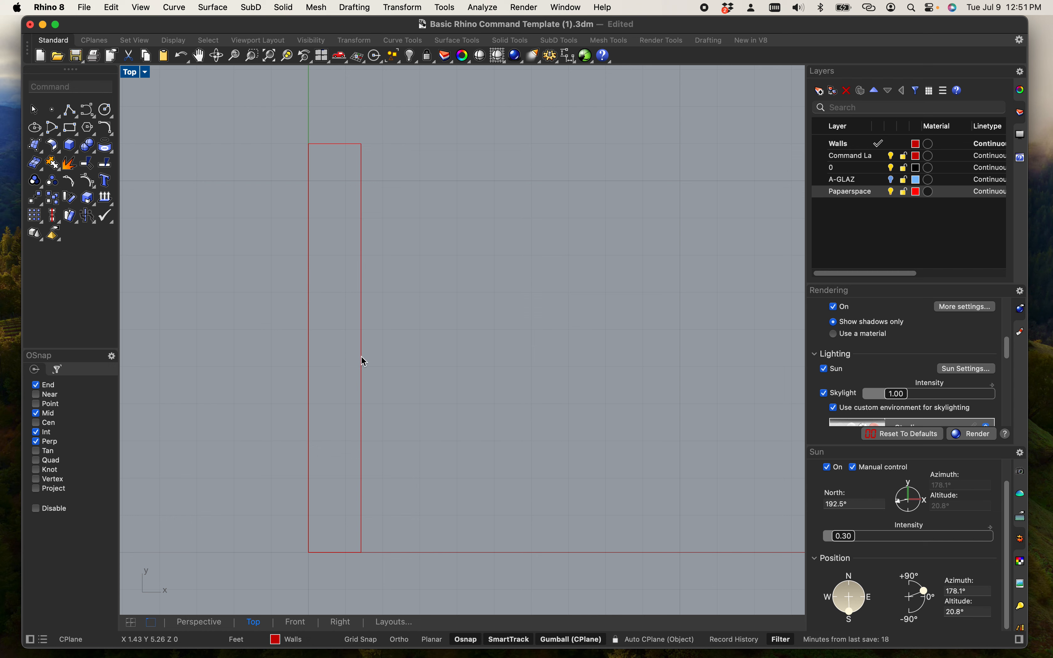
pyautogui.click(361, 356)
pyautogui.press('Delete')
# Draw a rectangle 17" long and 11" wide just above and beside the origin.
pyautogui.write('rec')
pyautogui.press('Return')
pyautogui.click(338, 521)
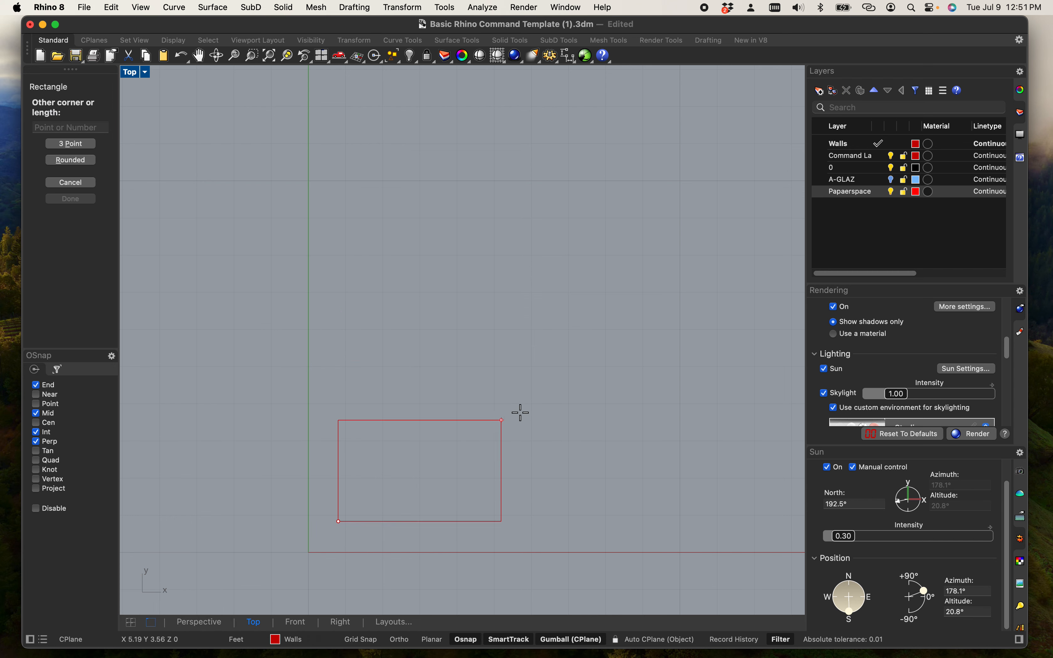
pyautogui.write('17"')
pyautogui.press('Return')
pyautogui.write('11"')
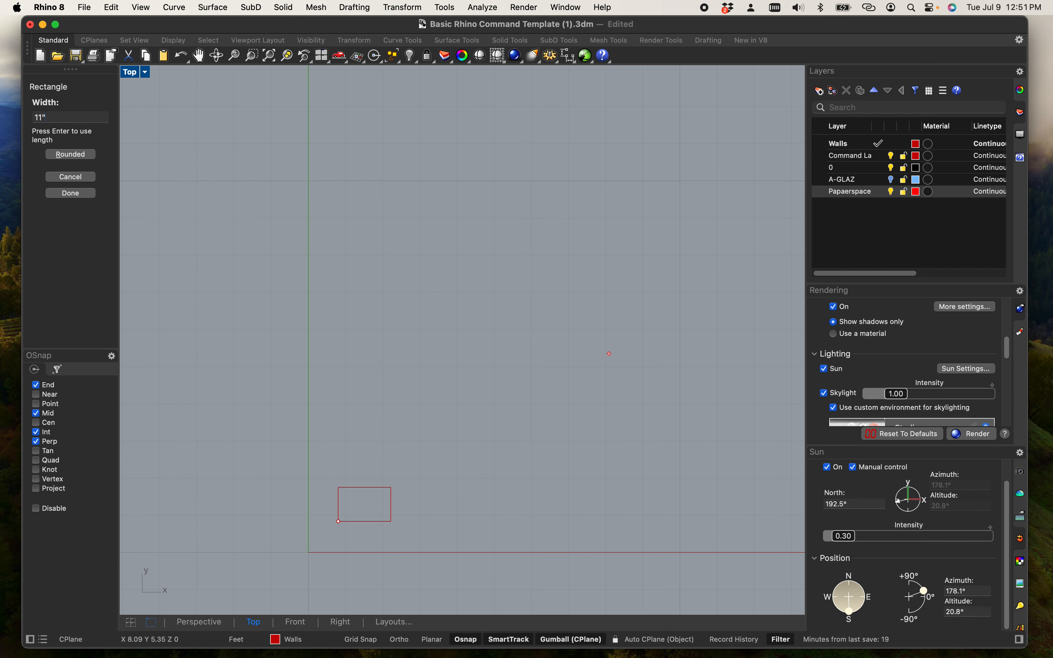
pyautogui.press('Return')
# Compare the size of the 17" by 11" rectangle near the origin with the template's command exercise boxes.
pyautogui.scroll(10, 331, 535)
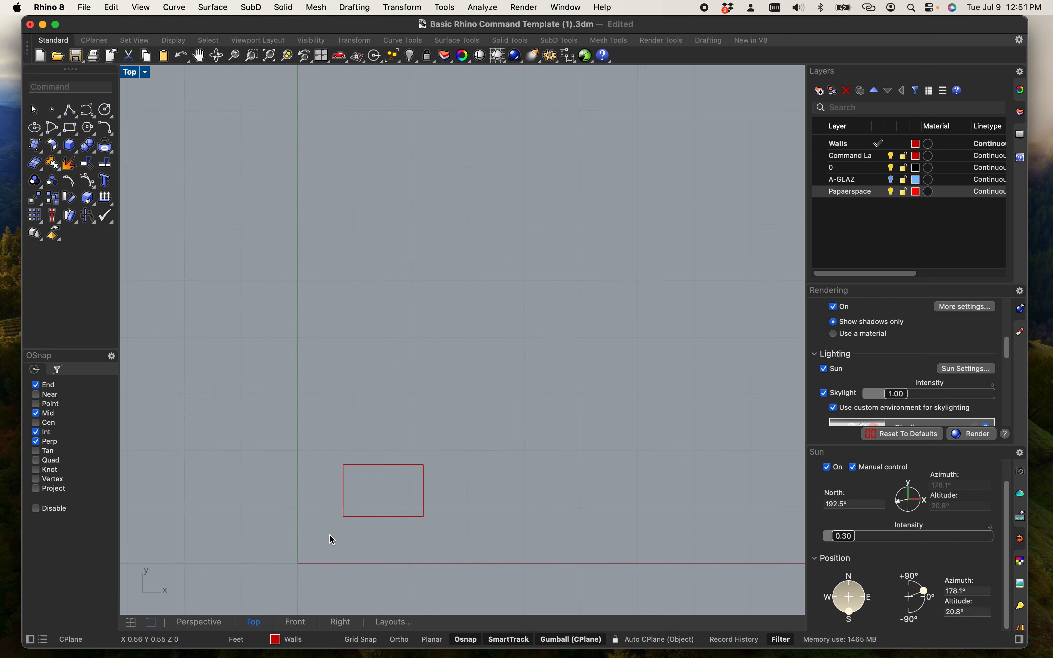
pyautogui.moveTo(477, 407); pyautogui.dragTo(450, 364, button='right')
pyautogui.scroll(2, 369, 227)
pyautogui.scroll(-3, 369, 225)
pyautogui.scroll(-5, 369, 243)
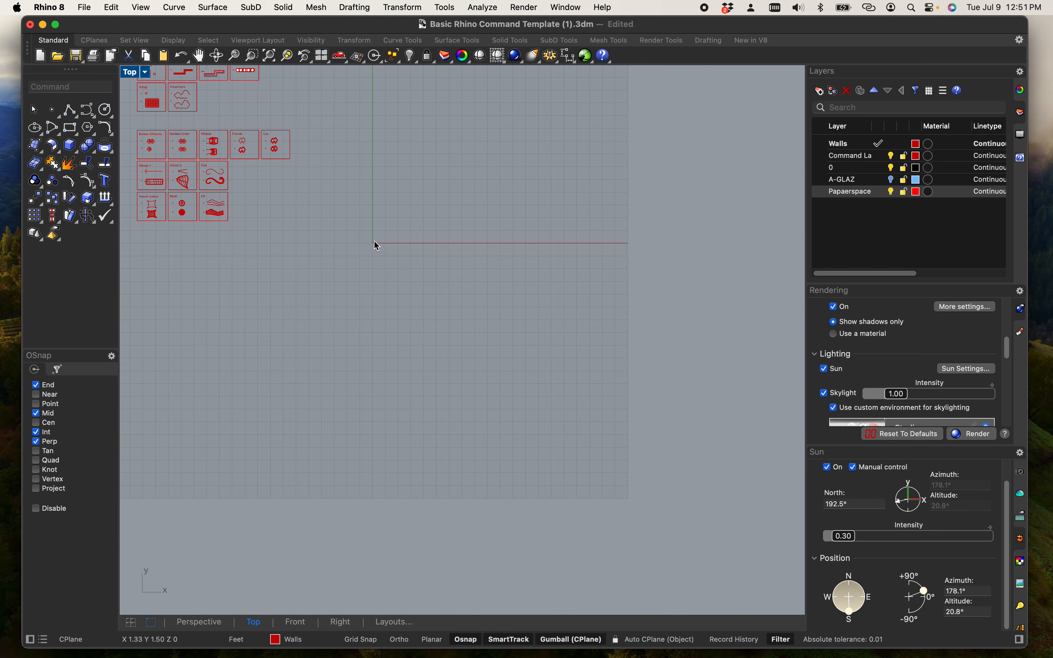
pyautogui.scroll(9, 360, 248)
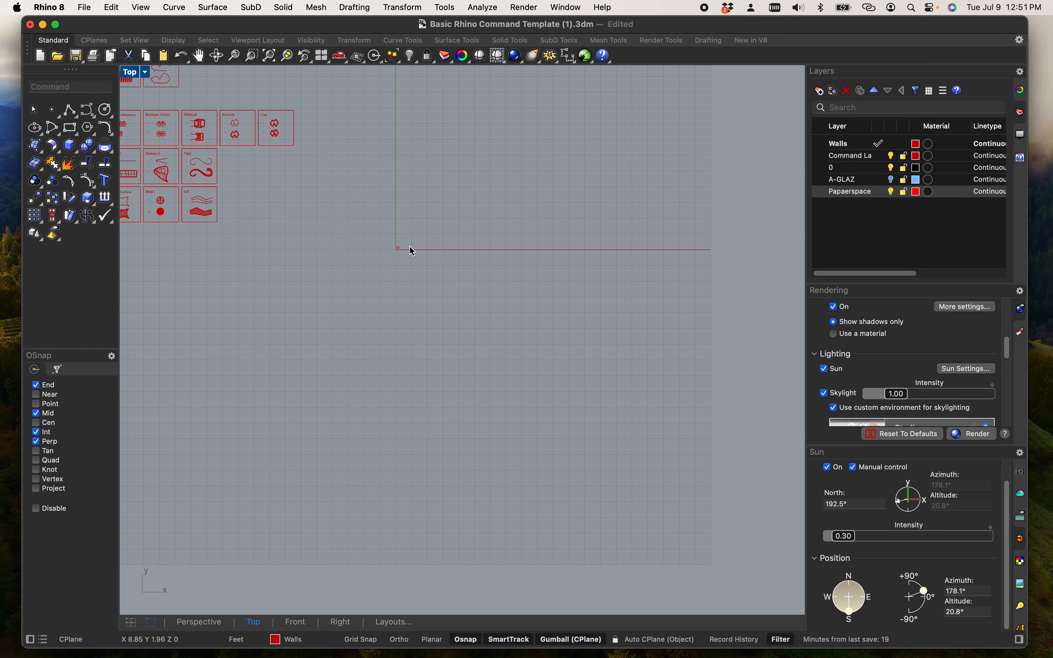
pyautogui.moveTo(400, 246); pyautogui.dragTo(567, 363, button='right')
pyautogui.scroll(2, 309, 92)
pyautogui.scroll(3, 311, 97)
pyautogui.scroll(-2, 694, 512)
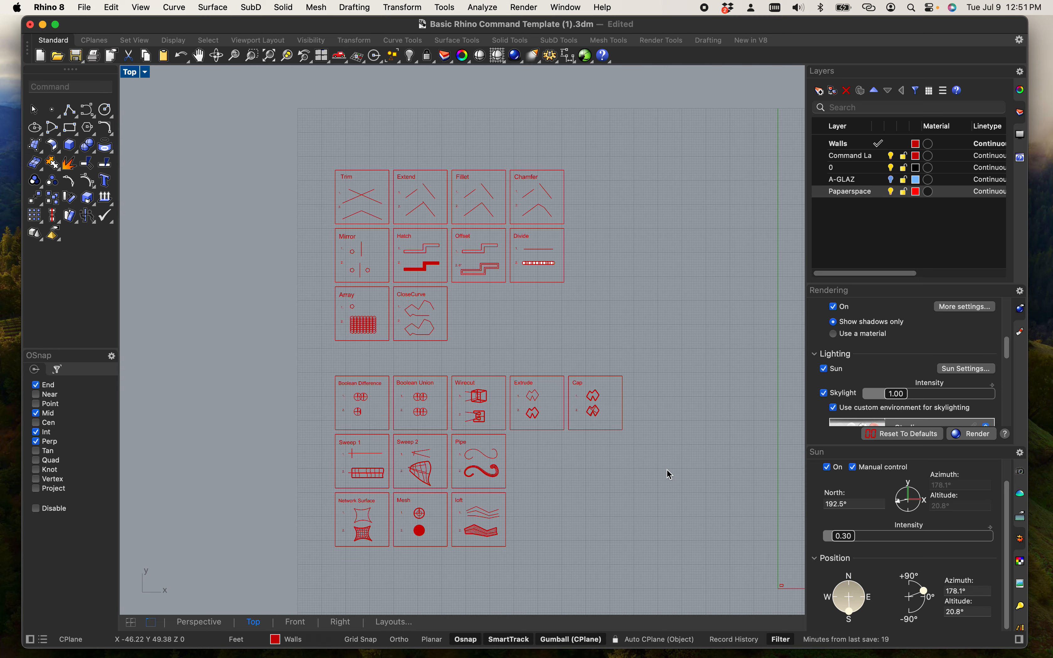
pyautogui.moveTo(699, 562); pyautogui.dragTo(218, 100)
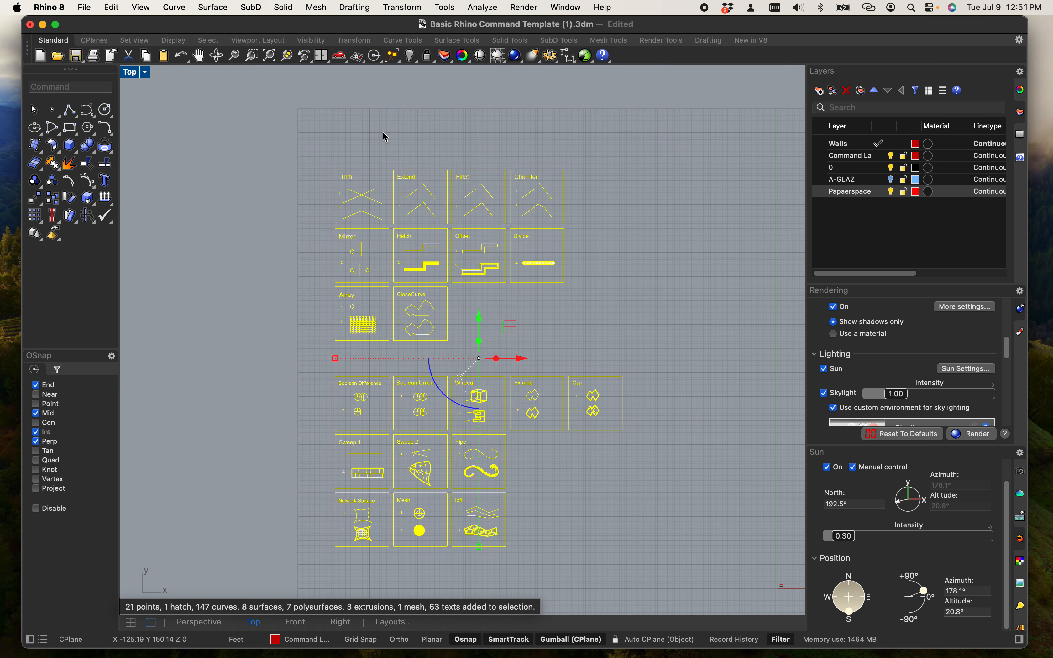
pyautogui.click(533, 208)
pyautogui.scroll(-2, 560, 231)
pyautogui.moveTo(653, 331); pyautogui.dragTo(395, 300, button='right')
pyautogui.click(501, 314)
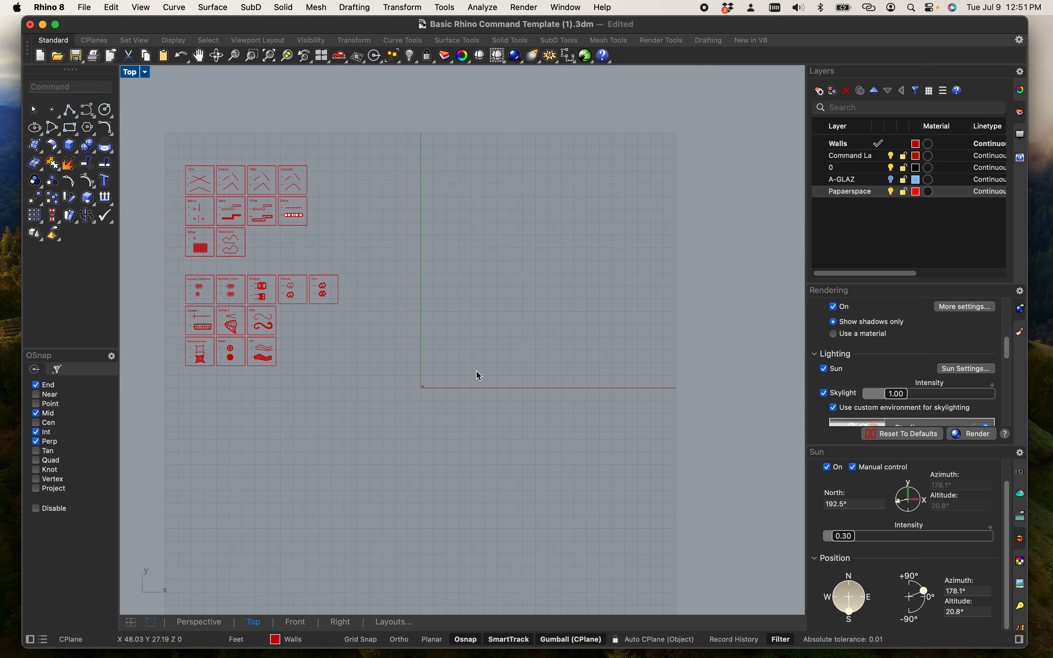
# Assign the 17" by 11" rectangle near the origin to the Papaerspace layer.
pyautogui.scroll(8, 448, 417)
pyautogui.scroll(7, 338, 316)
pyautogui.scroll(10, 360, 366)
pyautogui.scroll(7, 371, 268)
pyautogui.moveTo(375, 259); pyautogui.dragTo(377, 348, button='right')
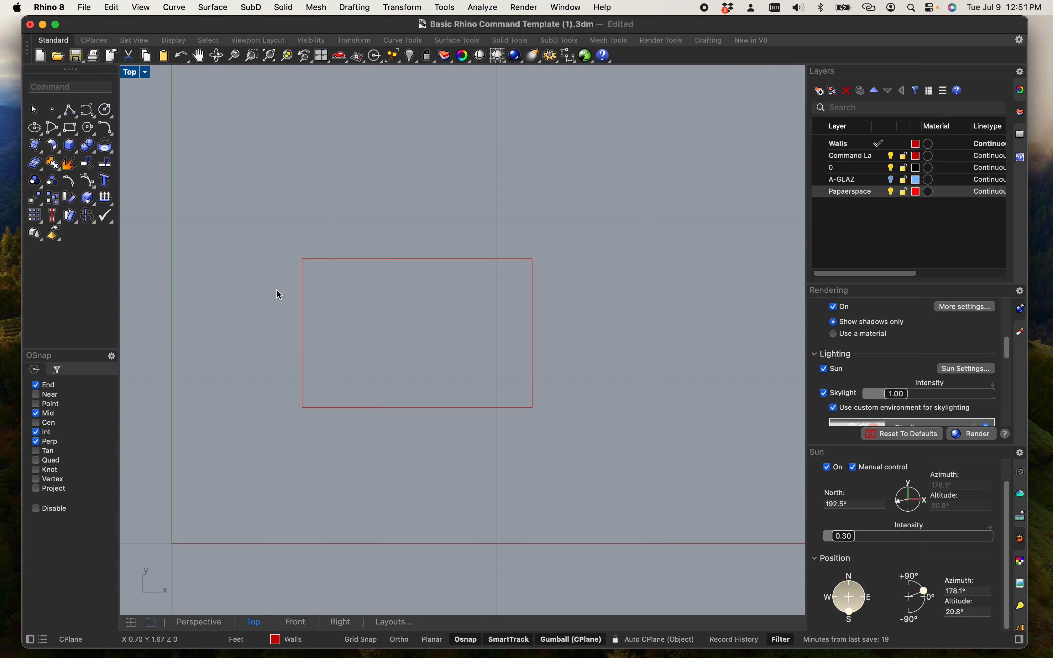
pyautogui.click(379, 261)
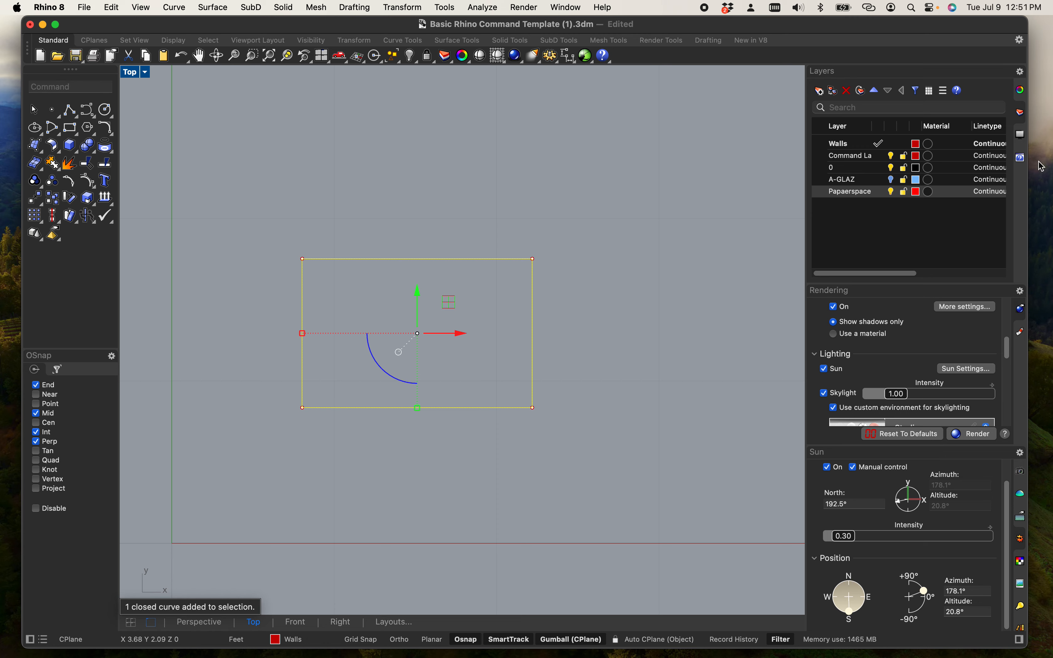
pyautogui.click(917, 194)
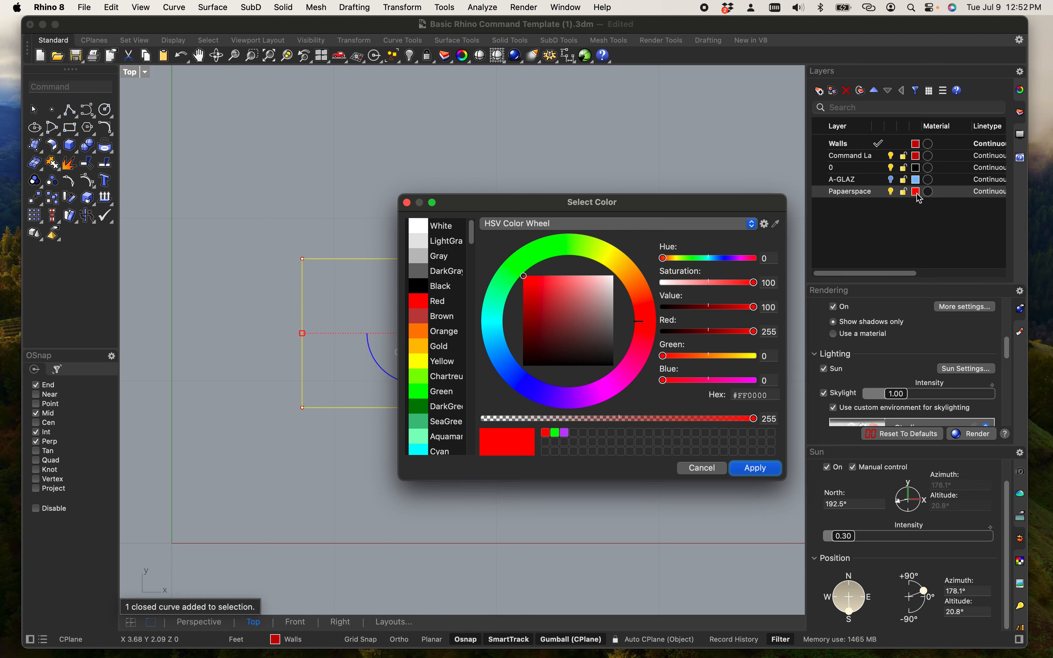
pyautogui.click(692, 470)
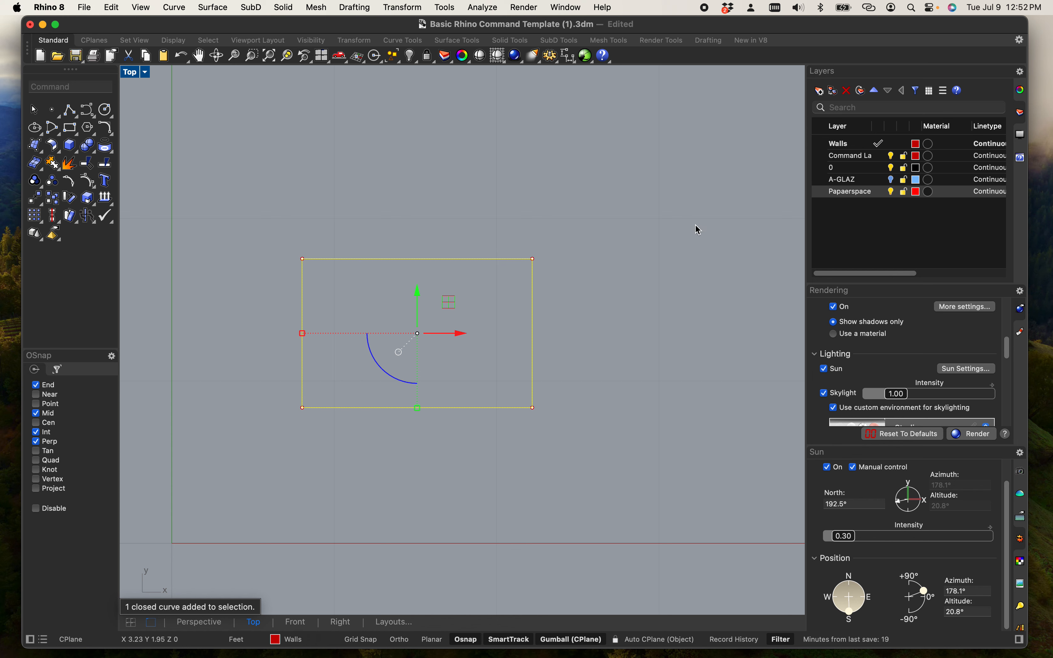
pyautogui.click(489, 236)
pyautogui.moveTo(416, 331); pyautogui.dragTo(361, 213)
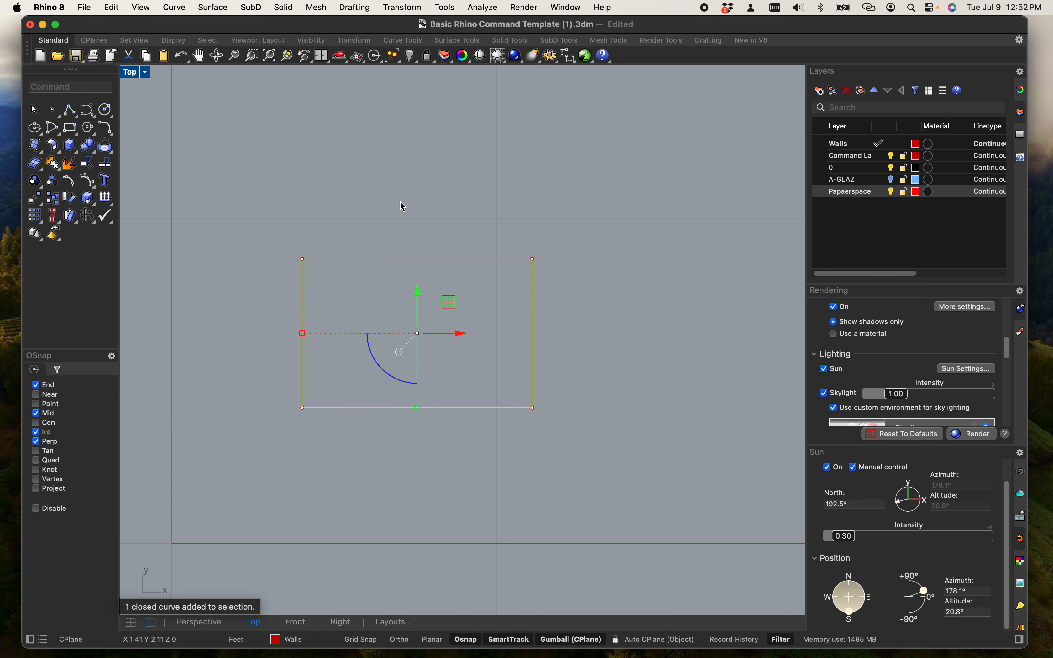
pyautogui.rightClick(852, 195)
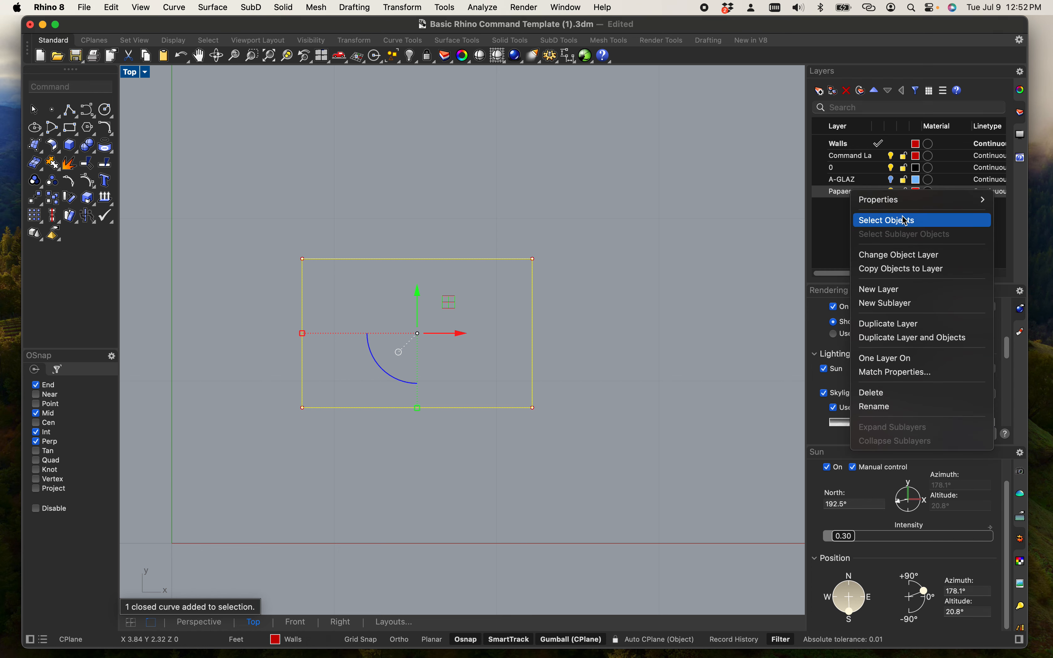
pyautogui.click(905, 259)
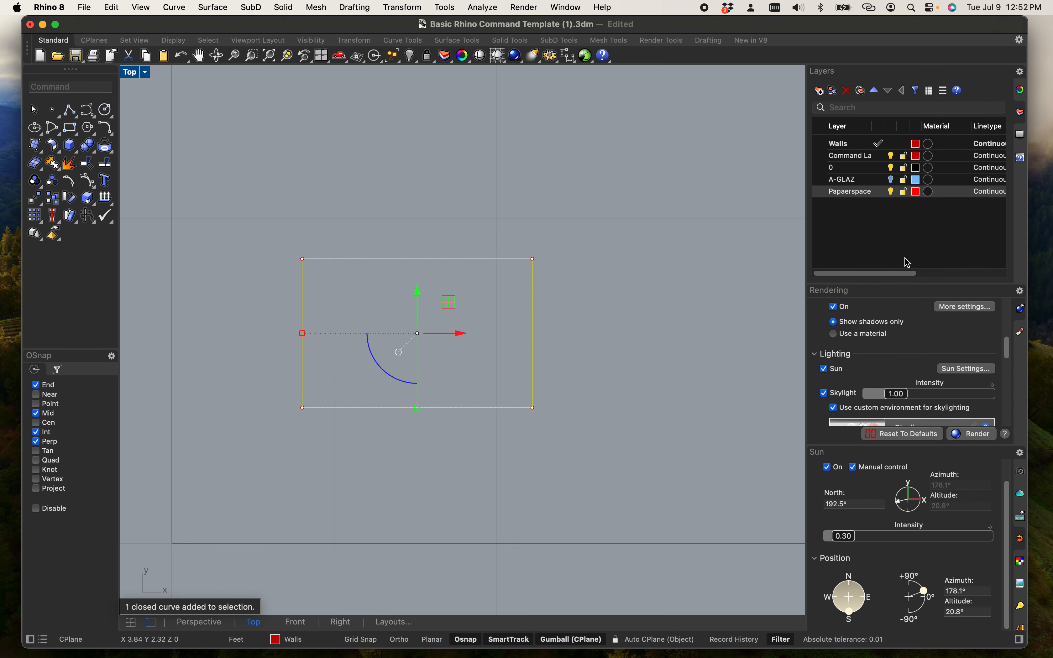
pyautogui.click(704, 288)
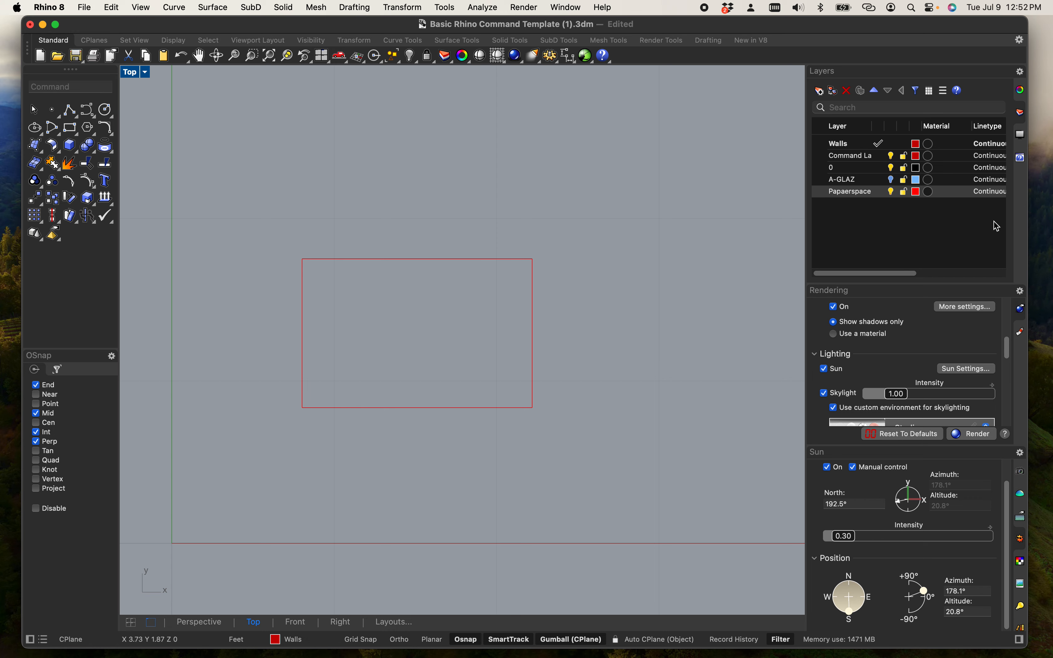
# Set the Papaerspace layer's color to Blue.
pyautogui.click(918, 194)
pyautogui.click(530, 386)
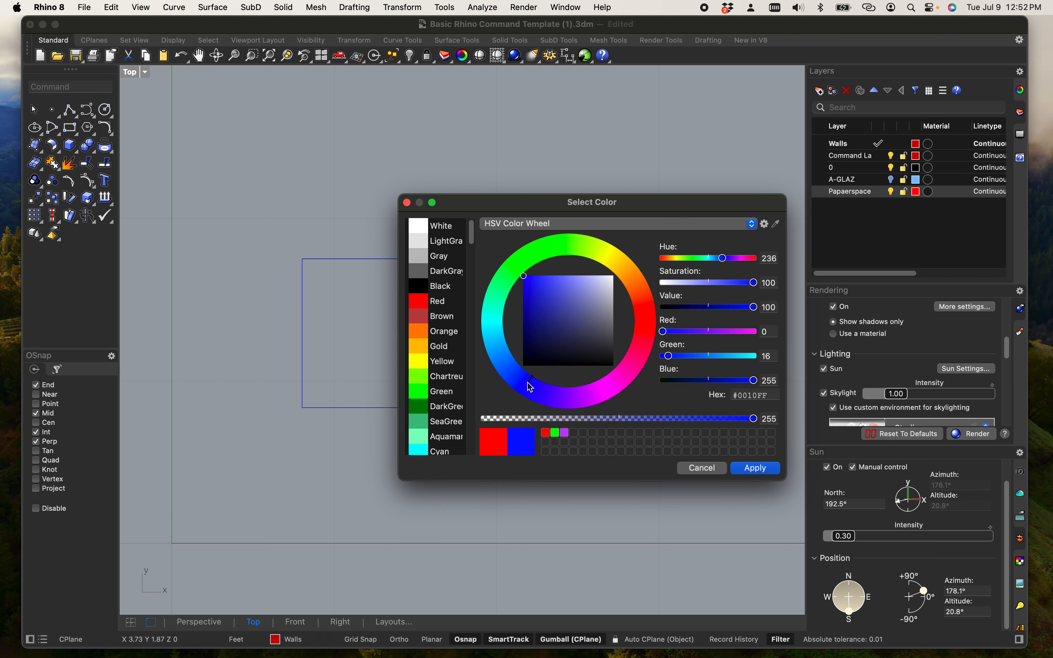
pyautogui.scroll(-3, 439, 398)
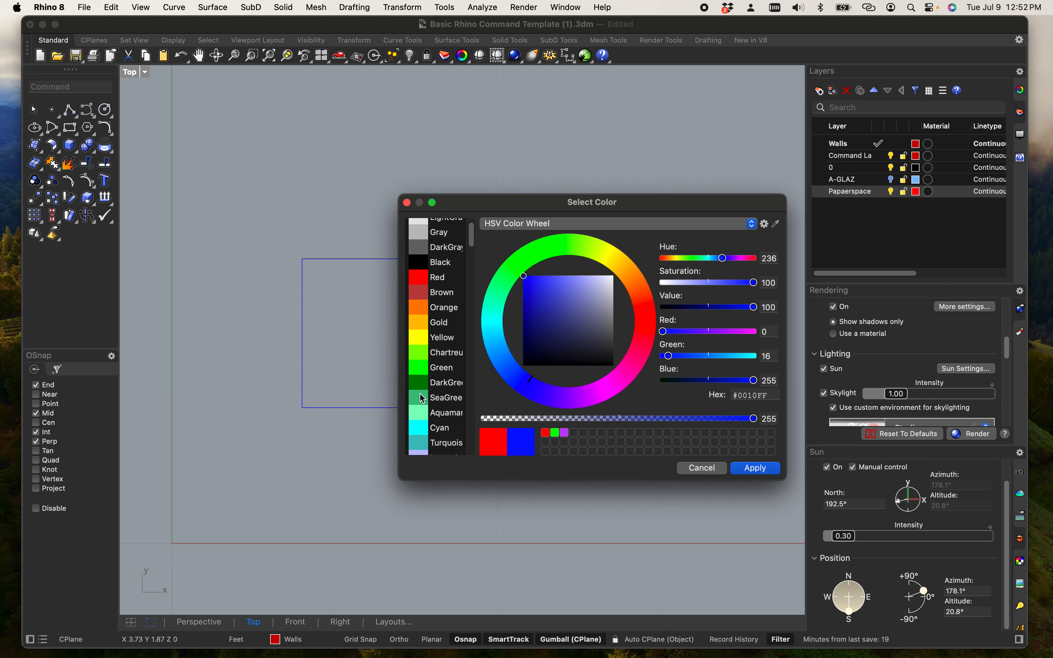
pyautogui.scroll(-4, 420, 431)
pyautogui.click(419, 404)
pyautogui.click(759, 468)
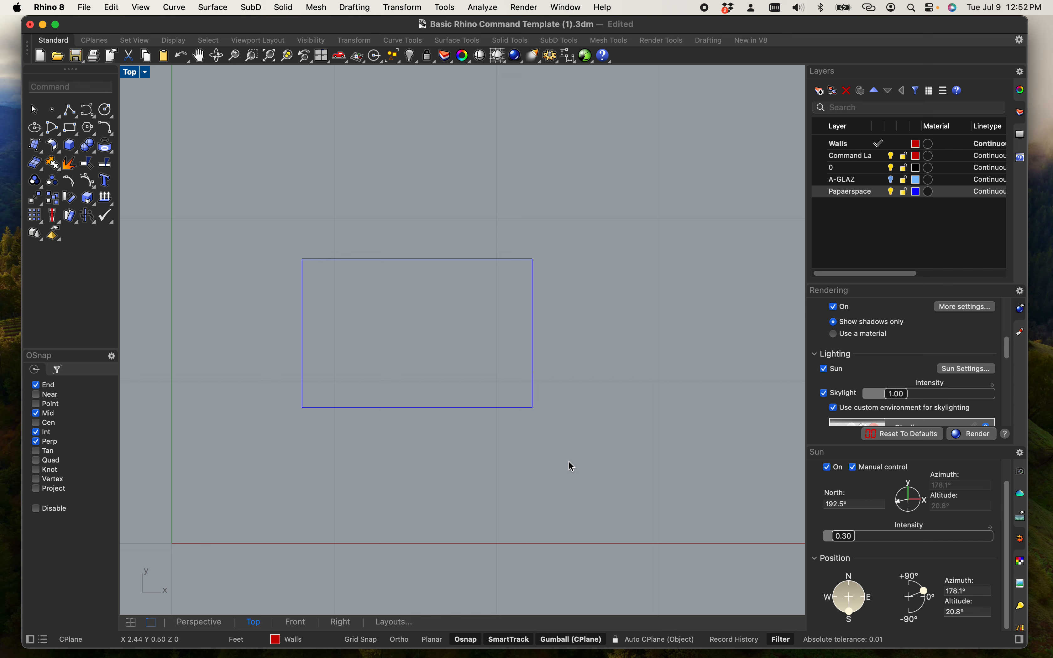
# Copy the blue paper-space rectangle from its center, placing the first copy horizontally beside the original with Ortho on.
pyautogui.scroll(4, 374, 365)
pyautogui.scroll(-3, 409, 314)
pyautogui.moveTo(471, 310); pyautogui.dragTo(429, 293, button='right')
pyautogui.moveTo(417, 284); pyautogui.dragTo(255, 167)
pyautogui.write('Copy')
pyautogui.press('Return')
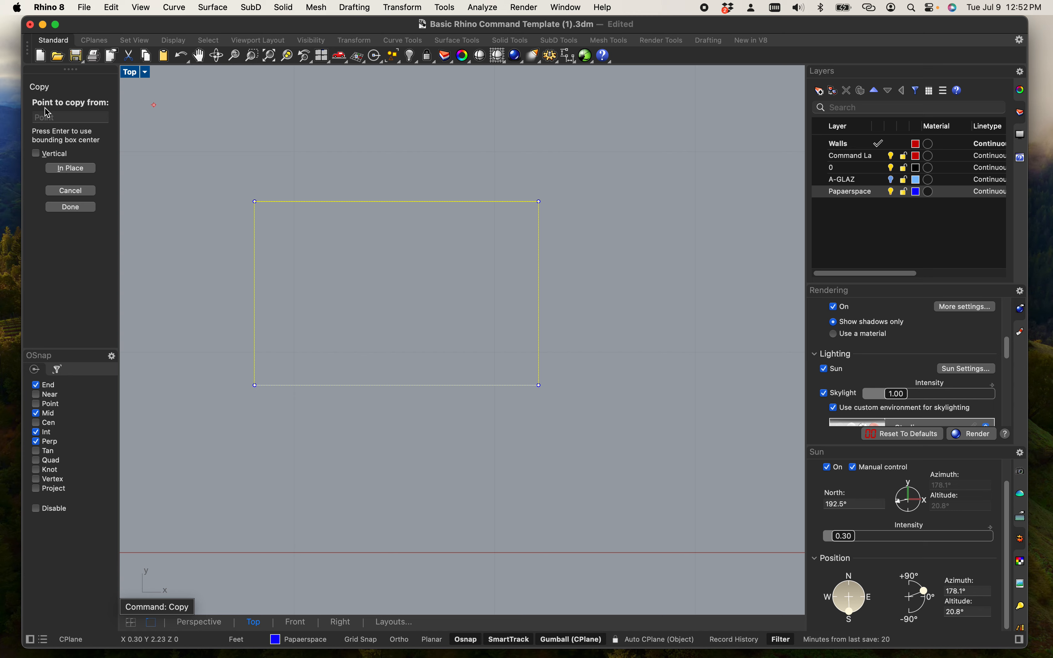
pyautogui.click(396, 293)
pyautogui.scroll(-5, 609, 339)
pyautogui.scroll(5, 683, 343)
pyautogui.press('F8')
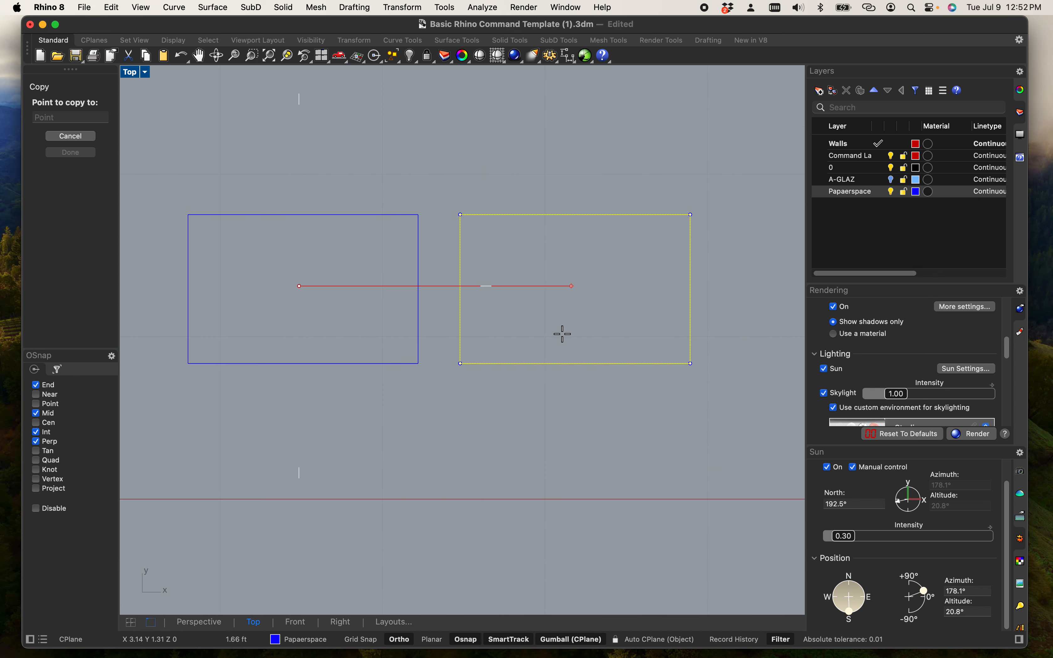
pyautogui.click(545, 333)
# Place a second copy of the rectangle in line, making a row of three sheets, and finish the Copy command.
pyautogui.scroll(-2, 587, 339)
pyautogui.press('F8')
pyautogui.scroll(-4, 681, 322)
pyautogui.scroll(5, 580, 336)
pyautogui.press('F8')
pyautogui.keyDown('shift'); pyautogui.click(496, 327); pyautogui.keyUp('shift')
pyautogui.scroll(-5, 492, 333)
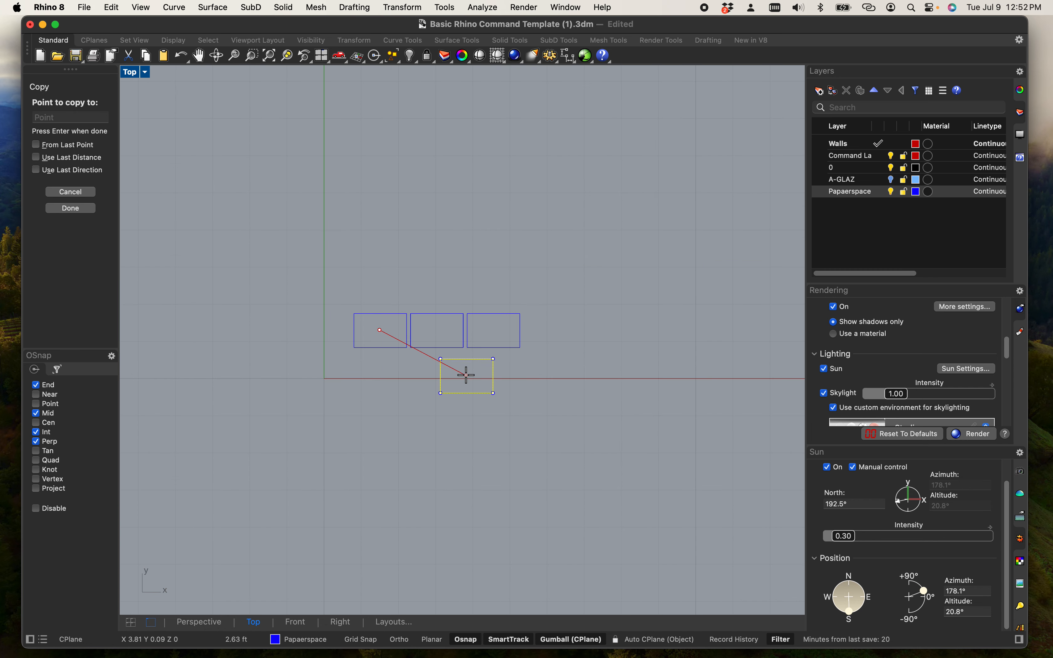
pyautogui.press('Return')
pyautogui.scroll(7, 440, 348)
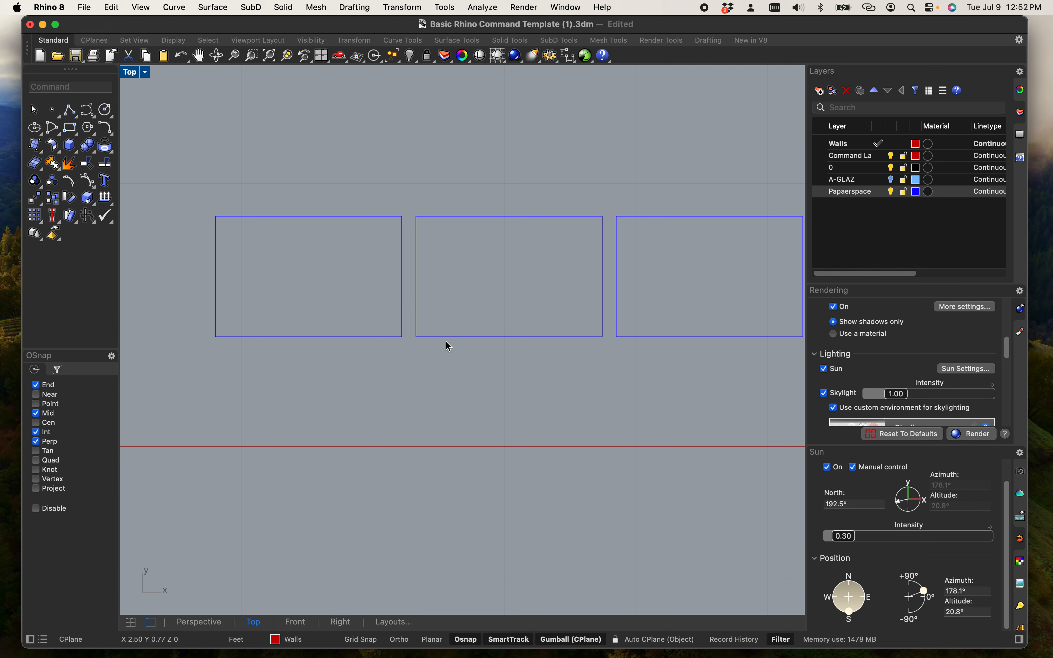
# Examine the row of three blue paper-space rectangles near the origin.
pyautogui.moveTo(396, 383); pyautogui.dragTo(628, 372, button='right')
pyautogui.scroll(6, 423, 308)
pyautogui.moveTo(411, 325); pyautogui.dragTo(462, 348, button='right')
pyautogui.scroll(-5, 526, 315)
pyautogui.moveTo(540, 312); pyautogui.dragTo(501, 307, button='right')
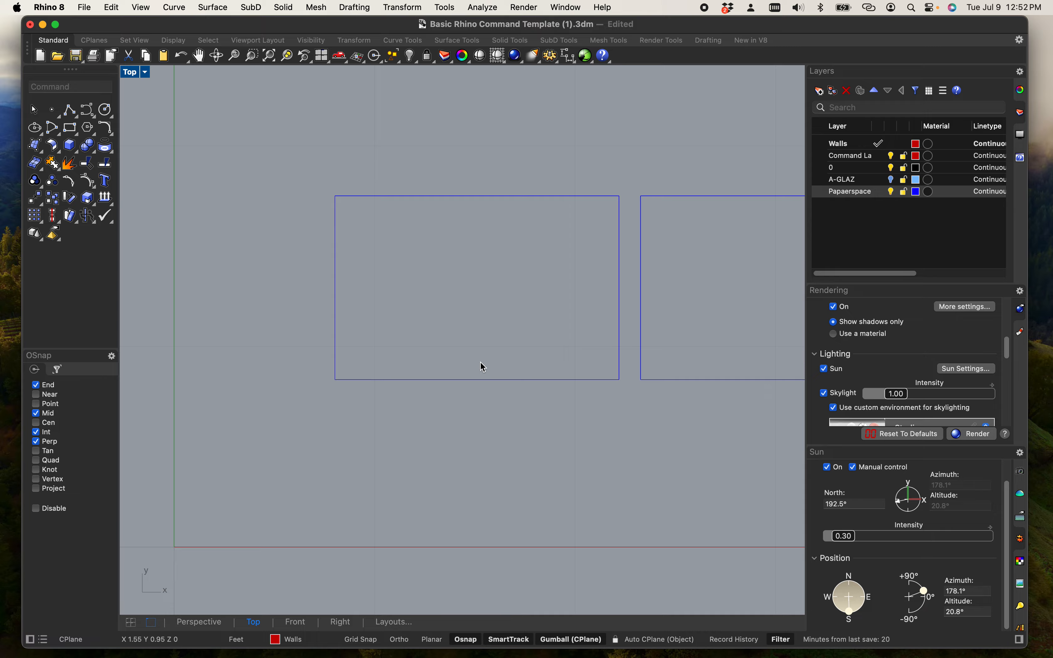
pyautogui.click(465, 383)
pyautogui.scroll(-10, 455, 383)
pyautogui.click(366, 331)
# Examine the template's command exercise boxes, up close at the Offset exercise with its 6" offset.
pyautogui.scroll(-10, 333, 315)
pyautogui.moveTo(350, 310); pyautogui.dragTo(537, 370, button='right')
pyautogui.scroll(10, 405, 223)
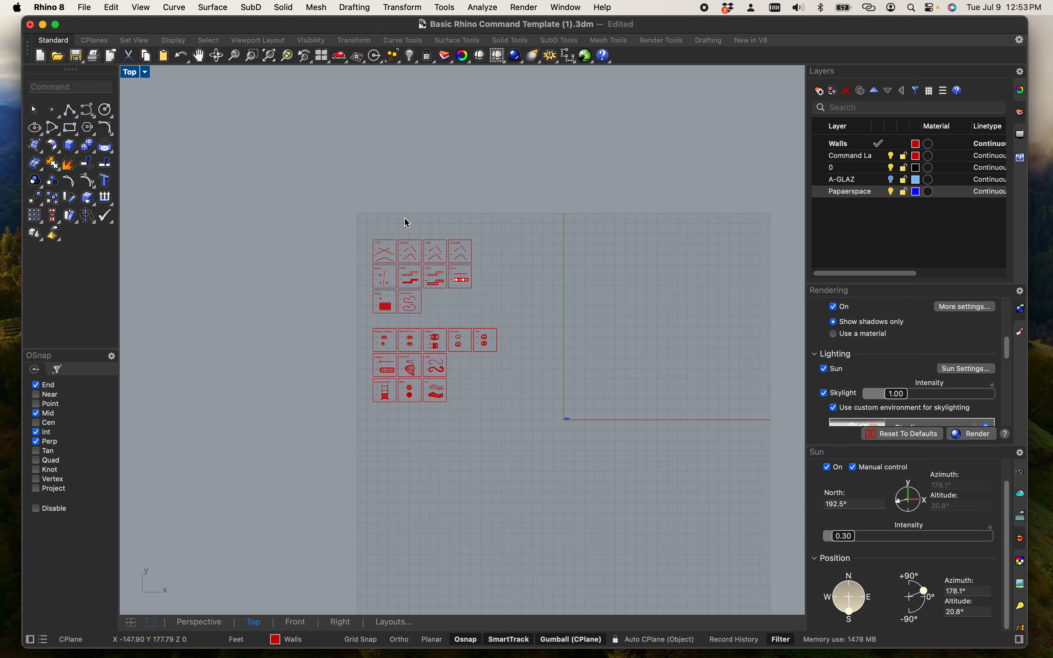
pyautogui.scroll(2, 385, 355)
pyautogui.moveTo(436, 366); pyautogui.dragTo(400, 131, button='right')
pyautogui.scroll(-5, 411, 171)
pyautogui.moveTo(522, 213); pyautogui.dragTo(434, 221, button='right')
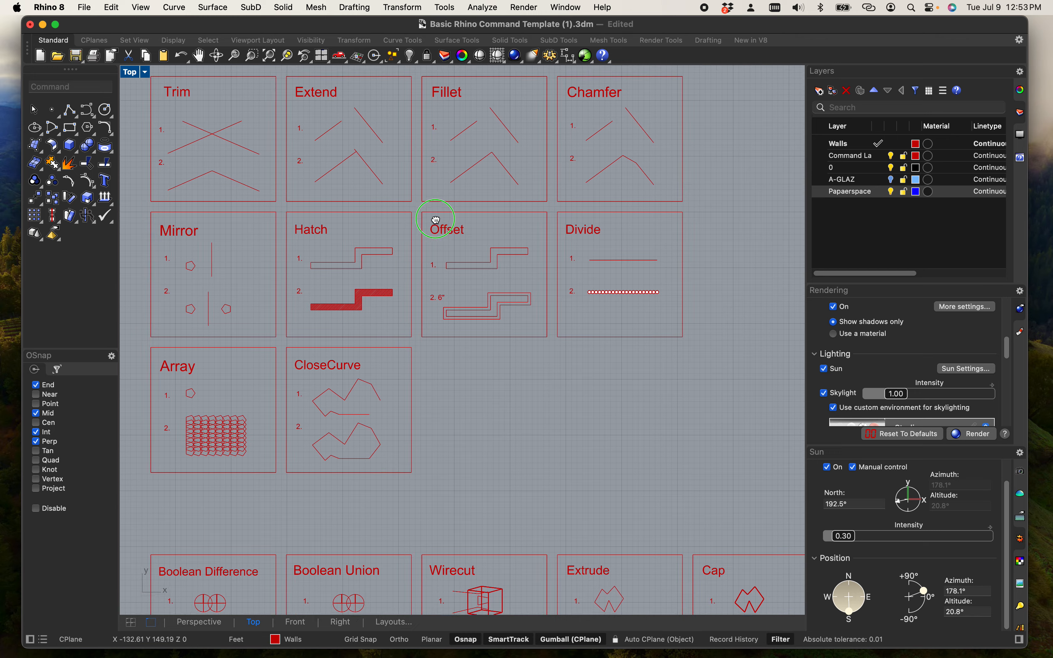
pyautogui.scroll(10, 461, 239)
pyautogui.moveTo(534, 378); pyautogui.dragTo(495, 325, button='right')
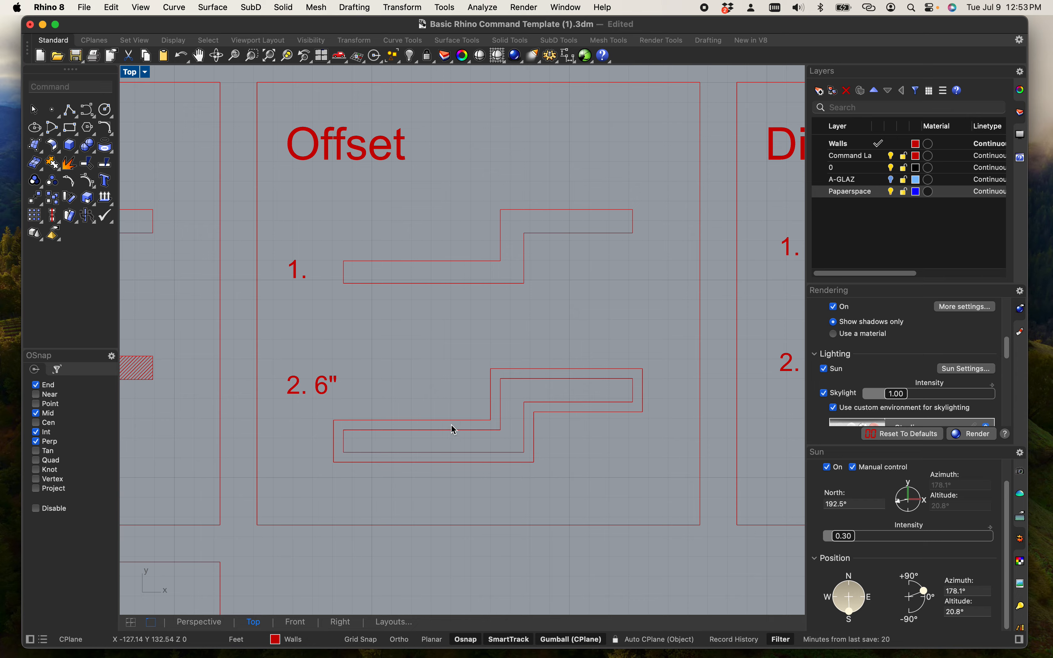
# Scale all the command exercise boxes down until each is about as wide as a paper-space sheet, and bring them near the origin.
pyautogui.scroll(-10, 453, 429)
pyautogui.scroll(10, 529, 374)
pyautogui.scroll(-6, 527, 362)
pyautogui.moveTo(512, 338); pyautogui.dragTo(514, 378, button='right')
pyautogui.moveTo(510, 403); pyautogui.dragTo(352, 283)
pyautogui.scroll(2, 380, 324)
pyautogui.moveTo(363, 288); pyautogui.dragTo(497, 323)
pyautogui.scroll(10, 540, 391)
pyautogui.scroll(7, 520, 385)
pyautogui.scroll(-6, 544, 362)
pyautogui.moveTo(485, 386); pyautogui.dragTo(525, 397)
pyautogui.scroll(5, 618, 420)
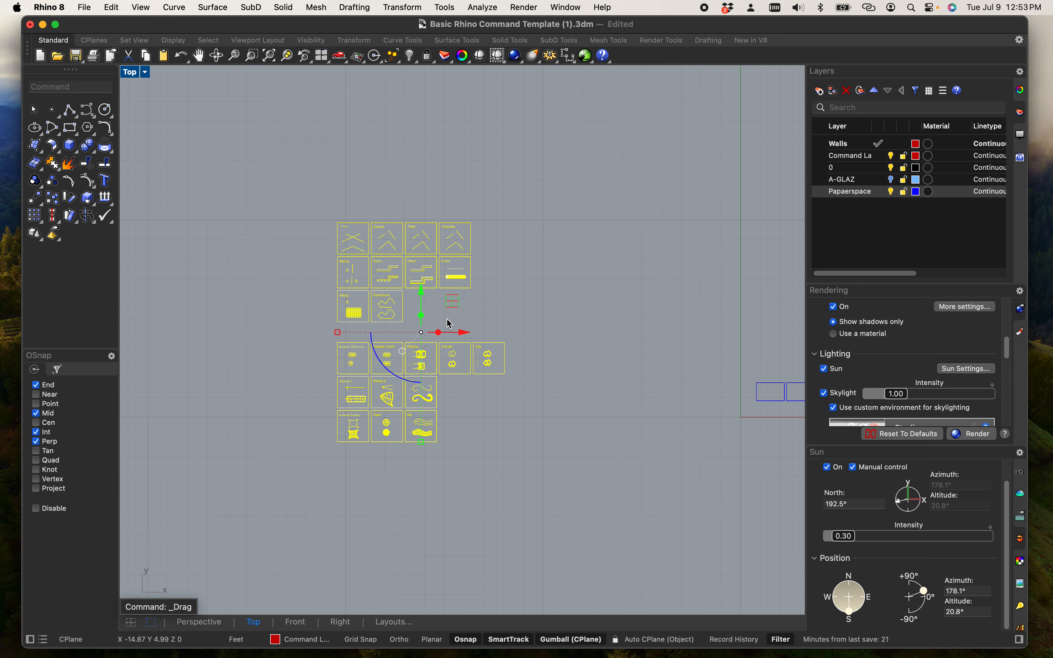
# Move the scaled-down command exercise boxes closer to the row of blue sheets at the origin.
pyautogui.moveTo(395, 283); pyautogui.dragTo(595, 340)
pyautogui.click(639, 197)
pyautogui.scroll(-6, 639, 209)
pyautogui.moveTo(631, 214); pyautogui.dragTo(446, 202, button='right')
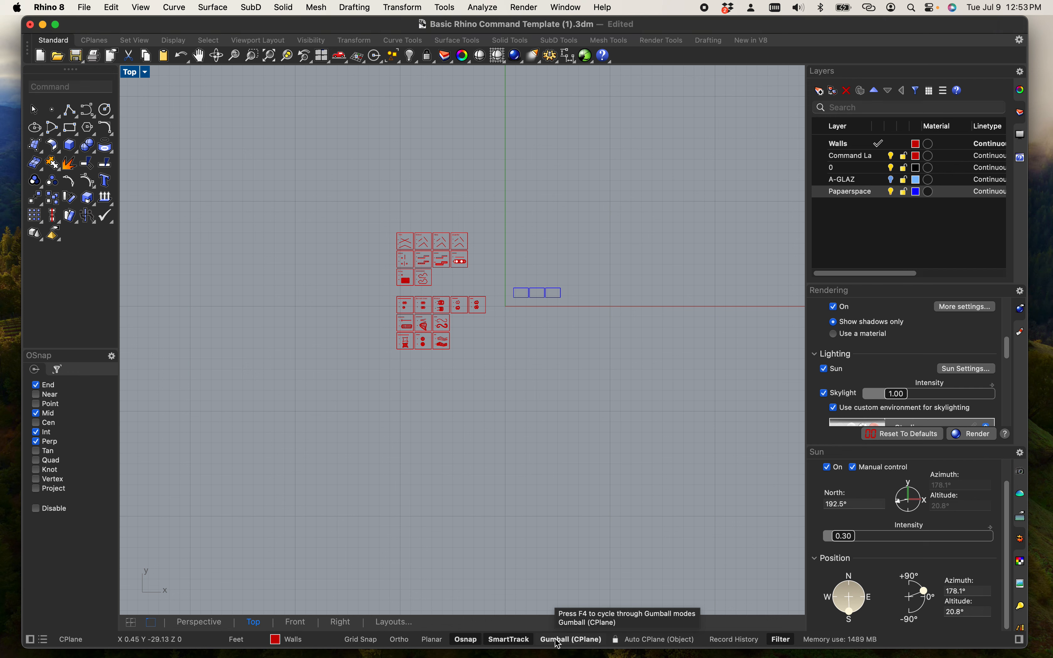
# Turn the Gumball off and use Move to shift all the exercise boxes slightly left and down, away from the blue sheets.
pyautogui.click(571, 639)
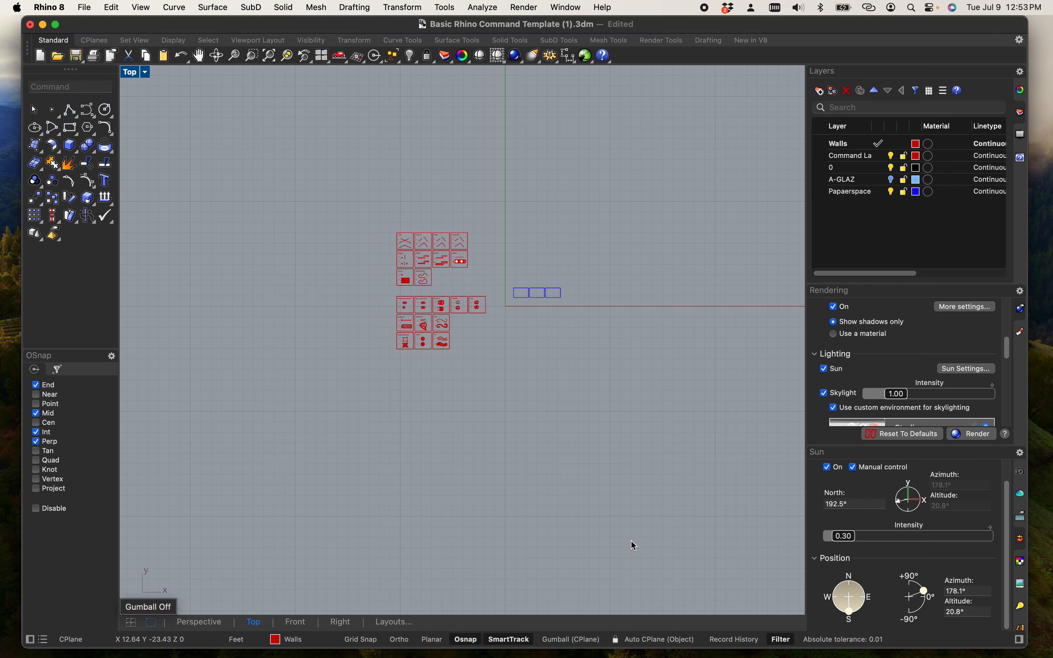
pyautogui.moveTo(503, 379); pyautogui.dragTo(370, 205)
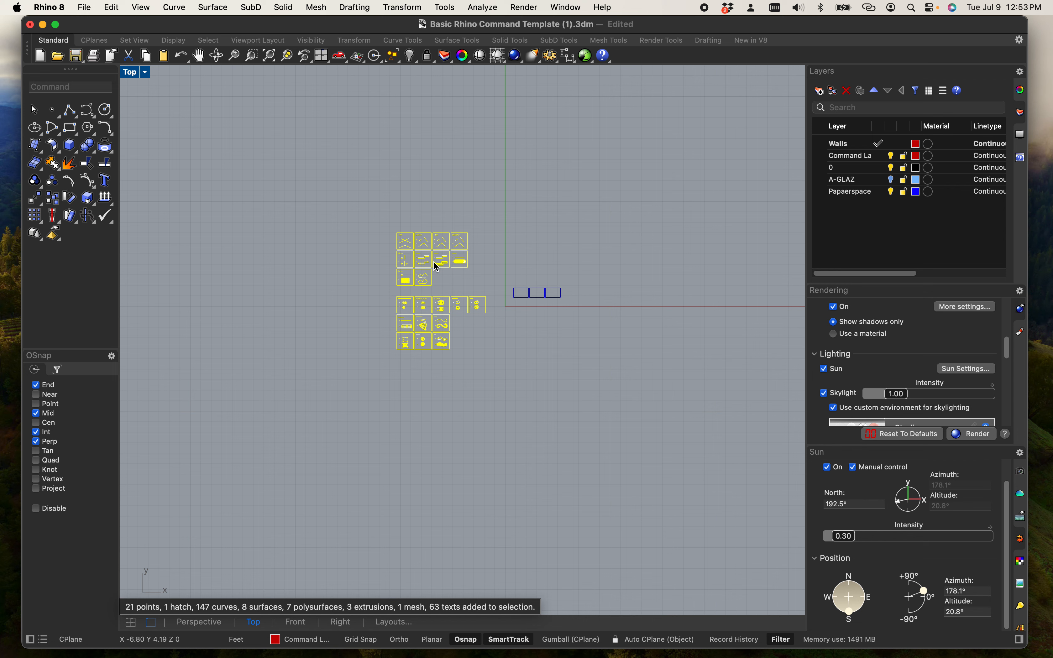
pyautogui.write('move')
pyautogui.press('Return')
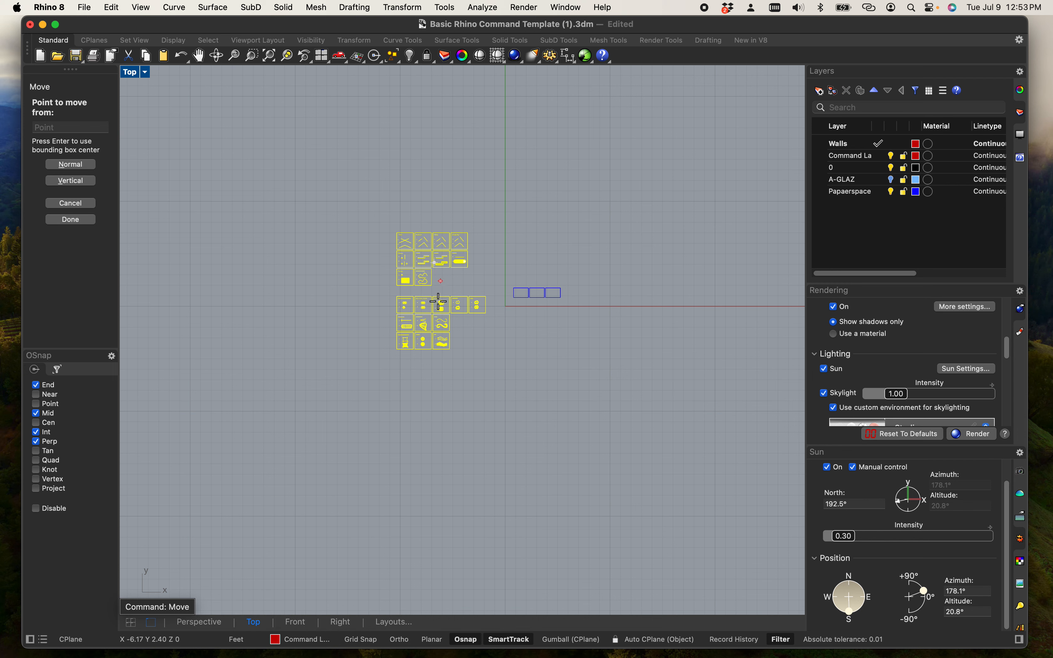
pyautogui.click(469, 371)
pyautogui.click(434, 379)
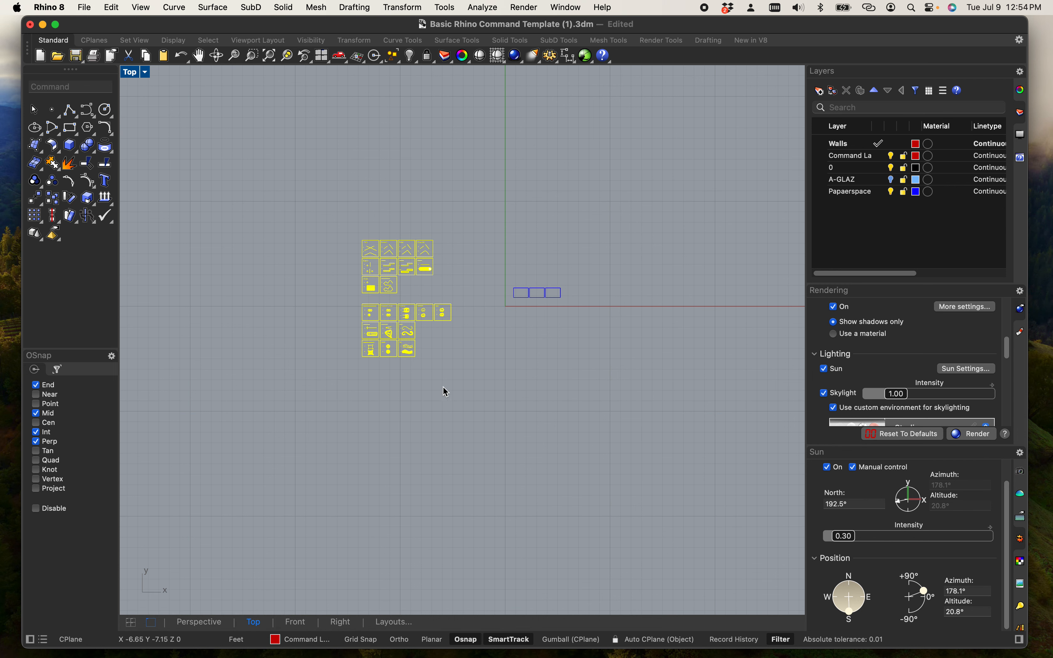
pyautogui.click(467, 359)
pyautogui.moveTo(485, 413); pyautogui.dragTo(322, 217)
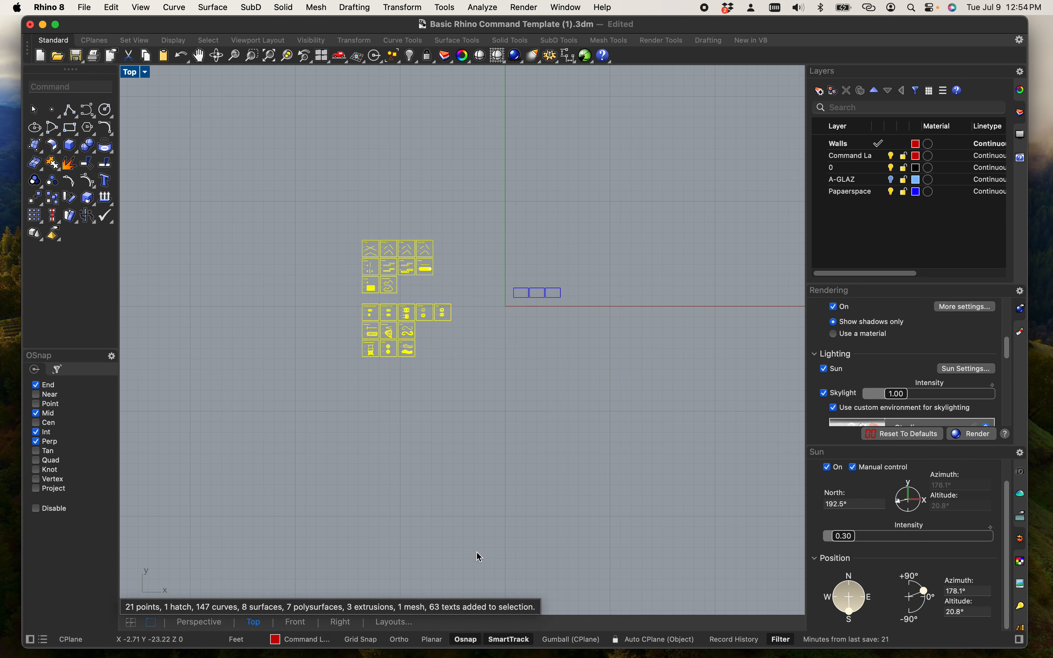
pyautogui.press('Escape')
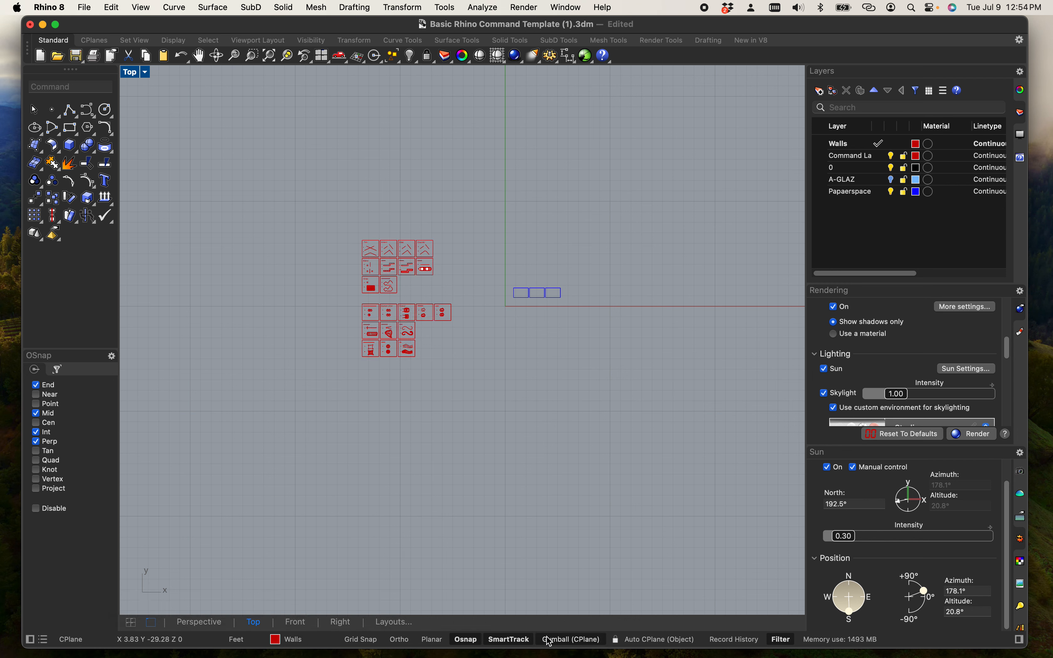
# Turn the Gumball back on and use it to shift all the exercise boxes slightly down.
pyautogui.moveTo(468, 415); pyautogui.dragTo(319, 176)
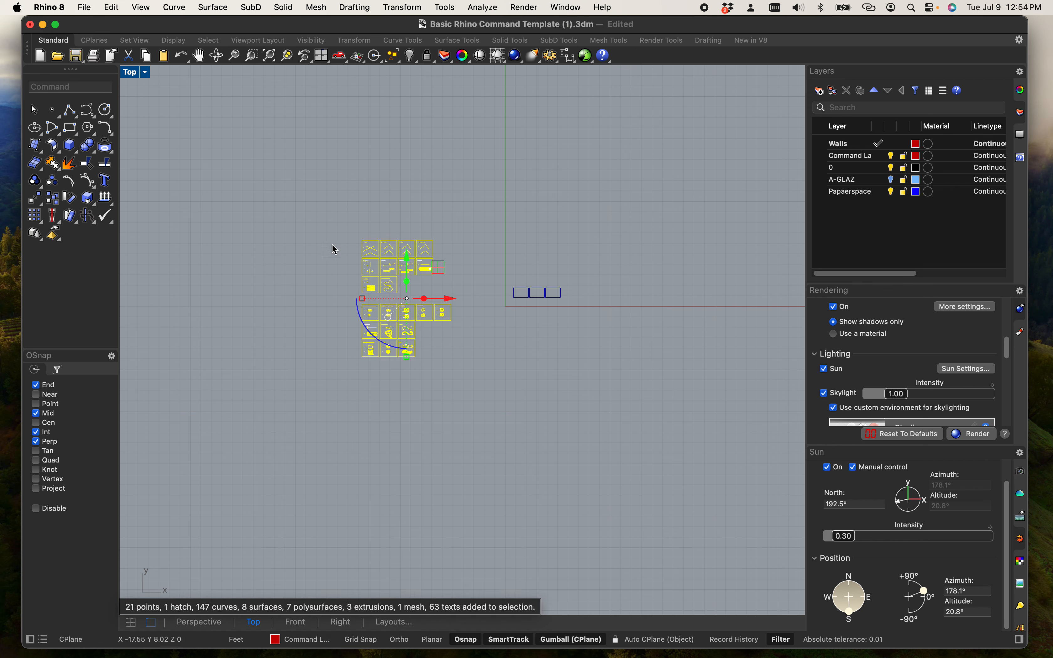
pyautogui.moveTo(414, 271)
pyautogui.mouseDown()
pyautogui.moveTo(409, 188)
pyautogui.moveTo(413, 278)
pyautogui.mouseUp()
pyautogui.moveTo(372, 333); pyautogui.dragTo(329, 346)
pyautogui.click(509, 431)
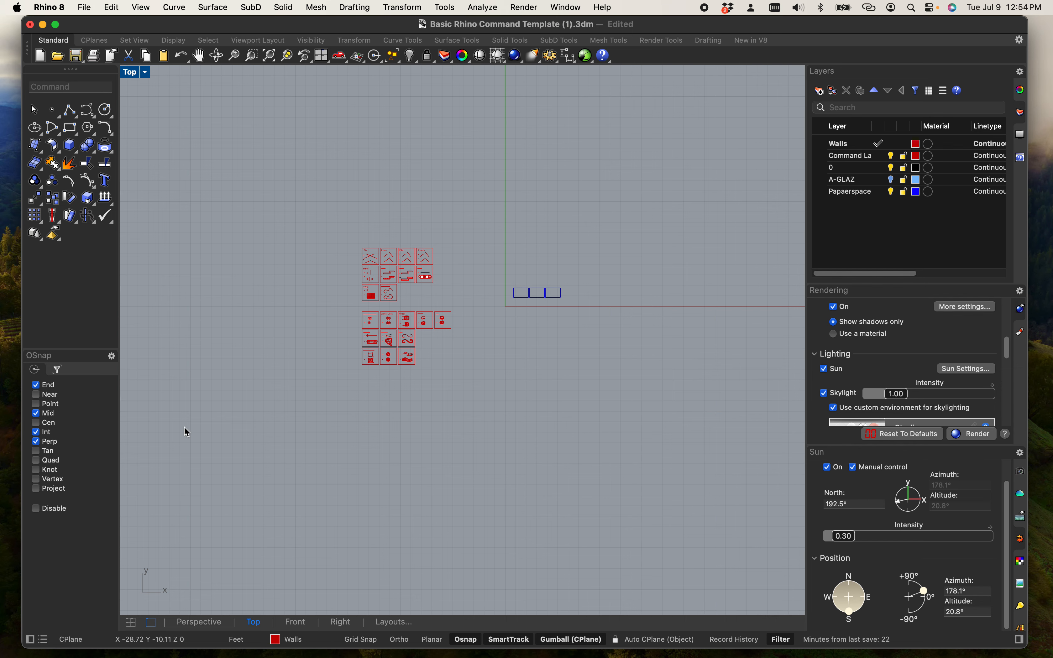
# Create a new layer named "Contr. Lines" and set its colour to Magenta.
pyautogui.scroll(3, 530, 314)
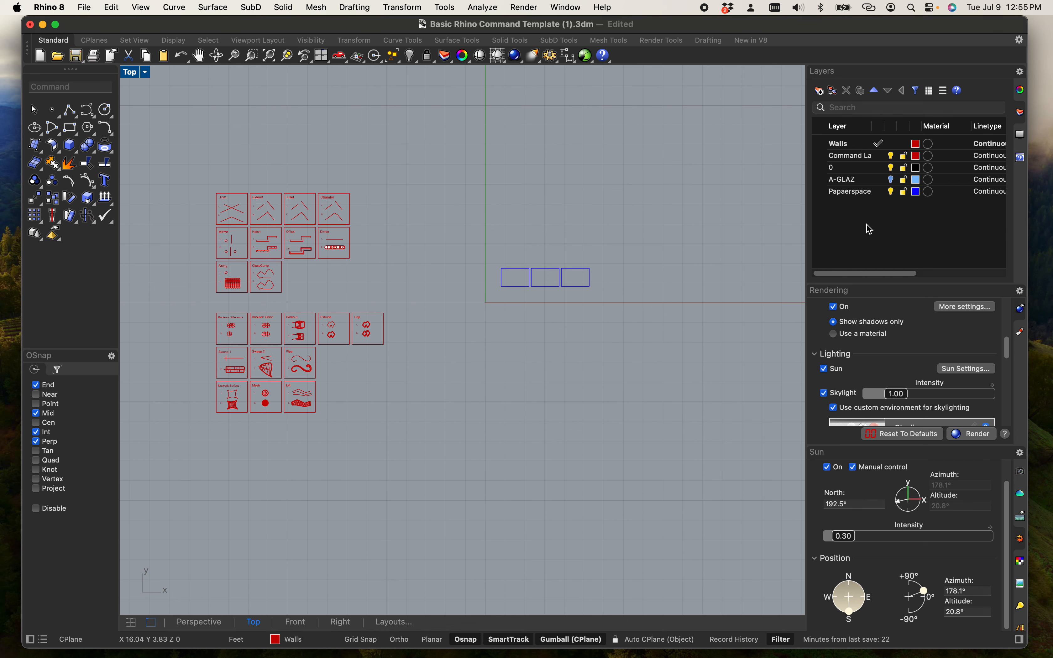
pyautogui.rightClick(910, 234)
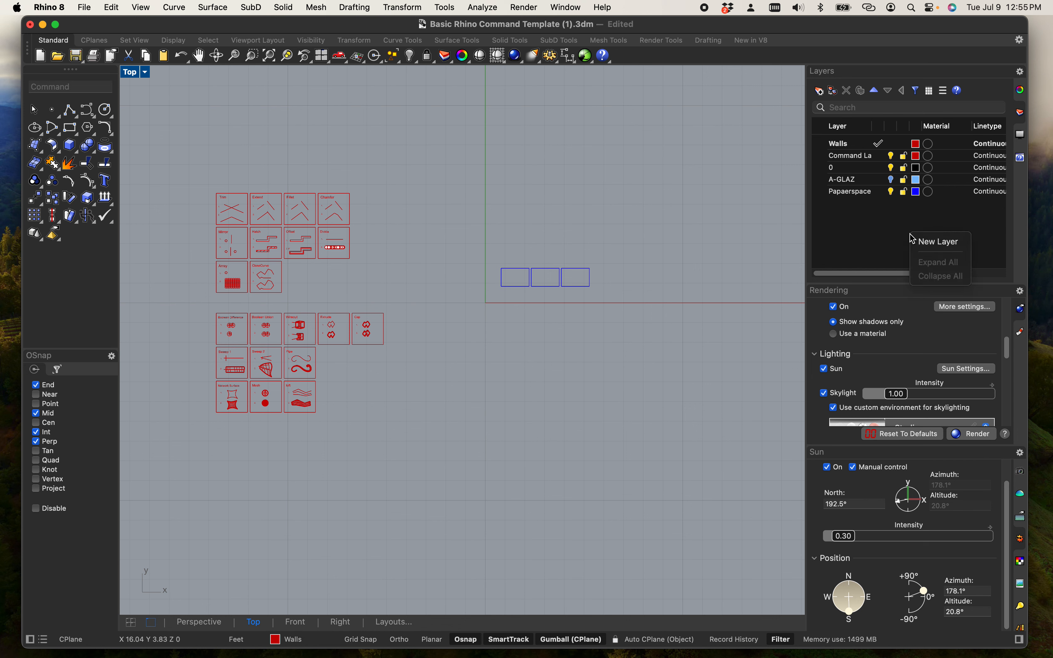
pyautogui.click(931, 242)
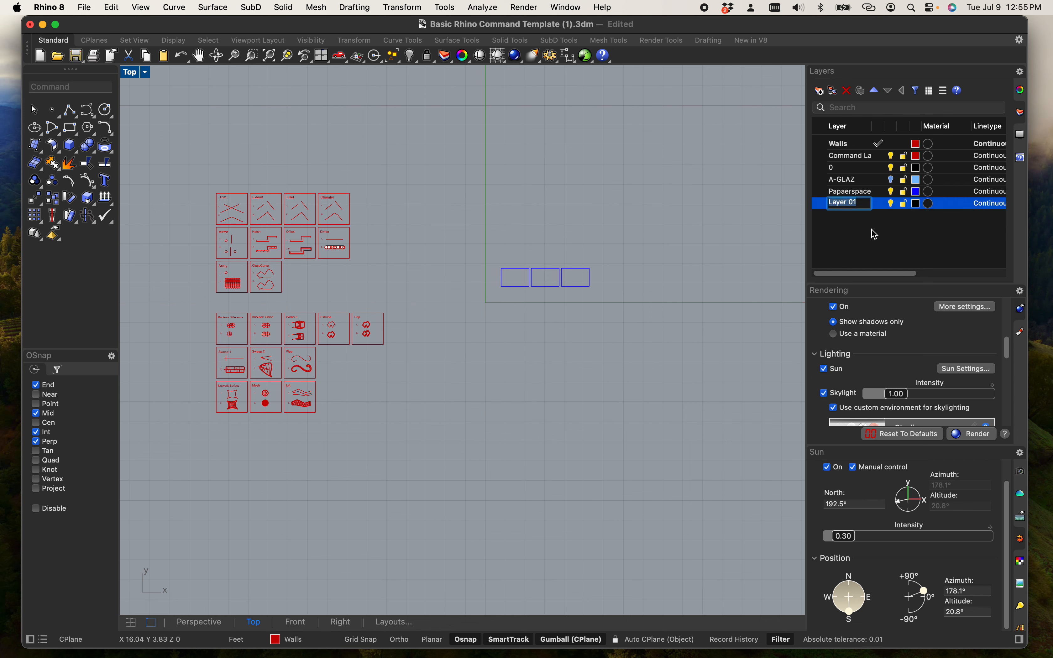
pyautogui.write('Contr. Lines')
pyautogui.click(917, 204)
pyautogui.scroll(-3, 437, 369)
pyautogui.scroll(-5, 436, 369)
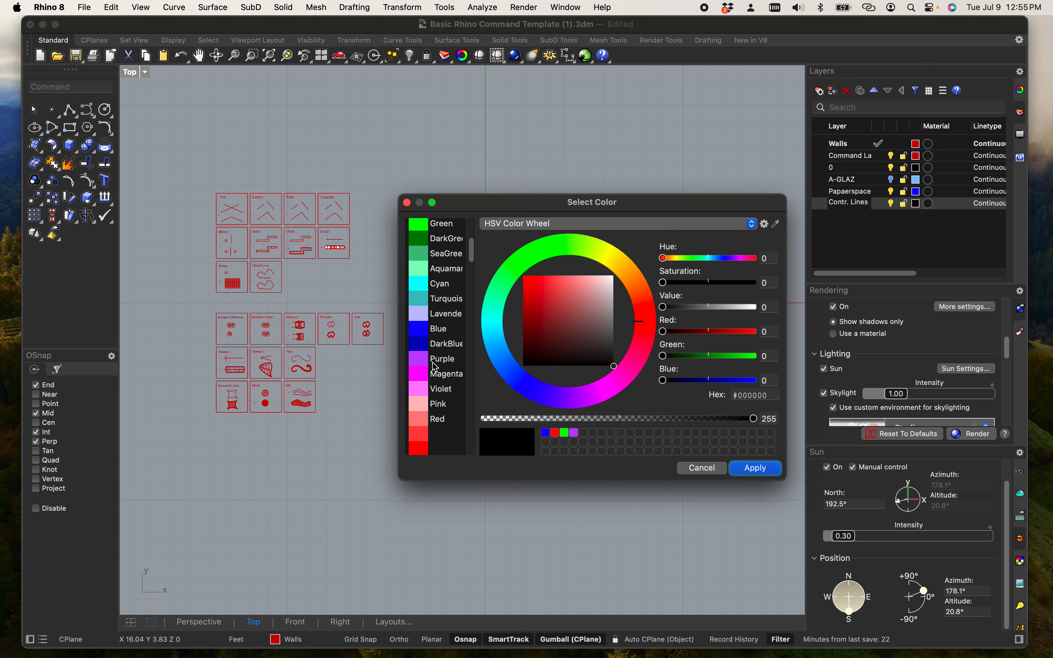
pyautogui.click(420, 374)
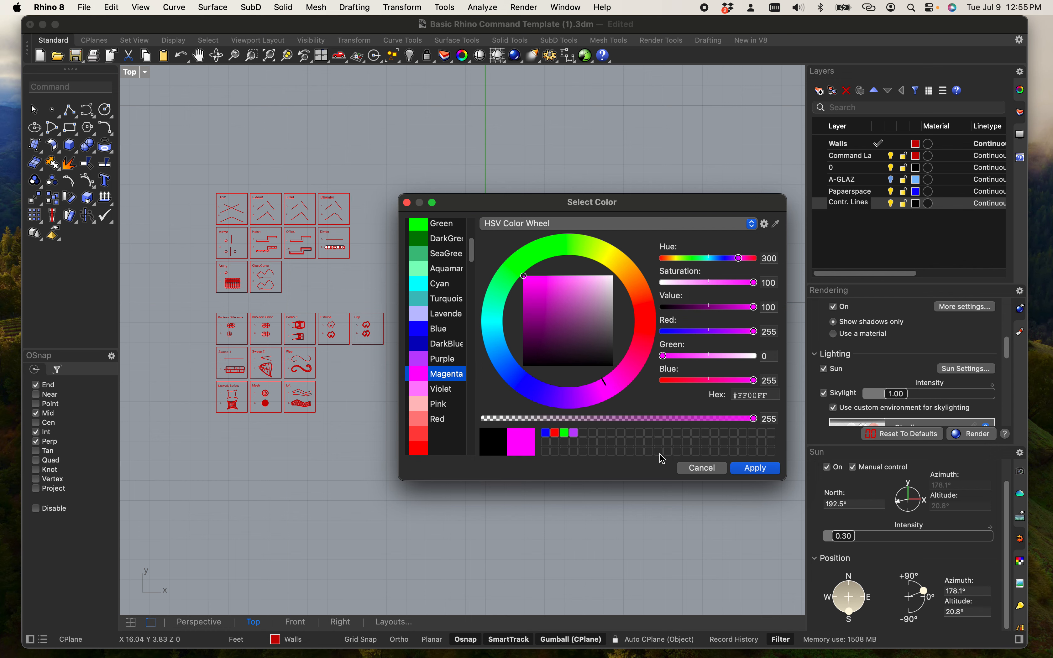
pyautogui.click(756, 468)
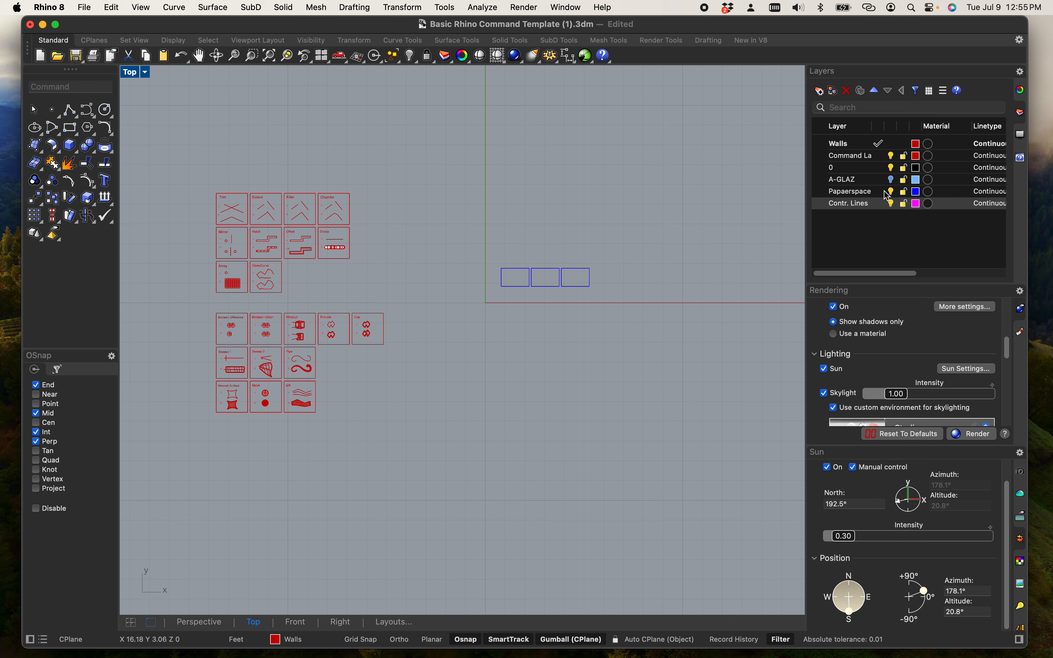
# Add a new layer named "Large line" below the Contr. Lines layer.
pyautogui.rightClick(886, 237)
pyautogui.click(887, 236)
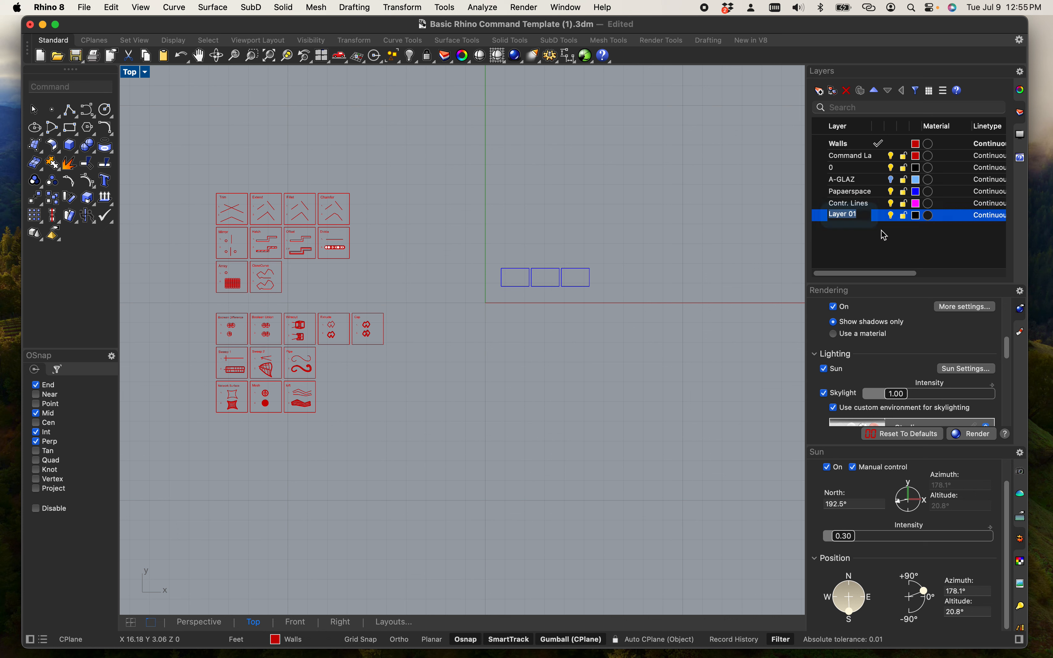
pyautogui.write('La')
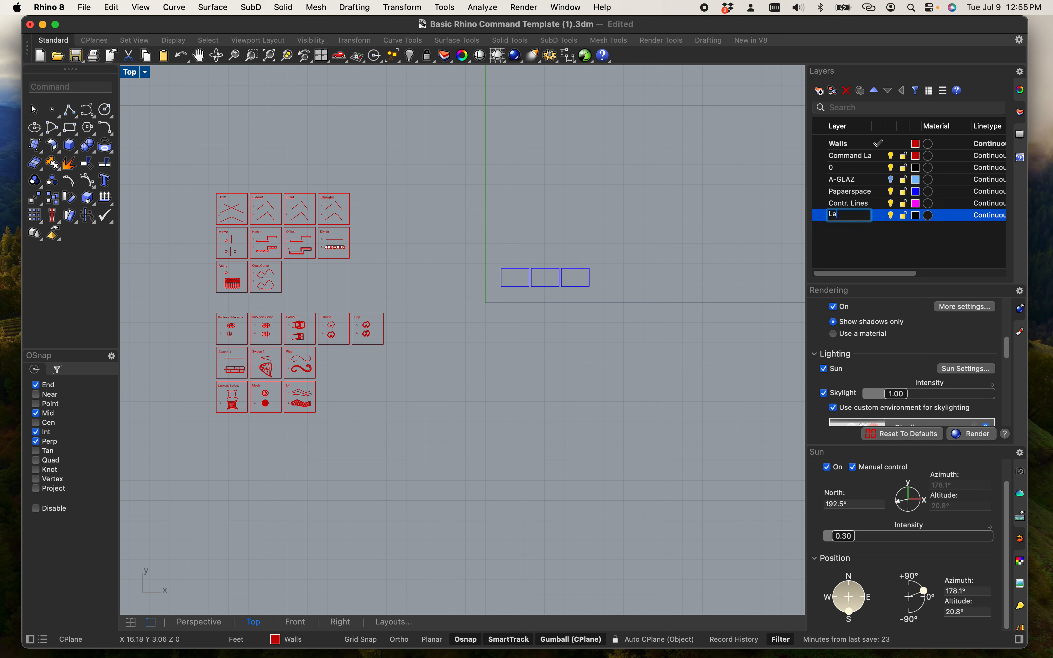
pyautogui.write('rge line')
# Add a new layer named "MediuemLine" below the Large line layer.
pyautogui.rightClick(896, 260)
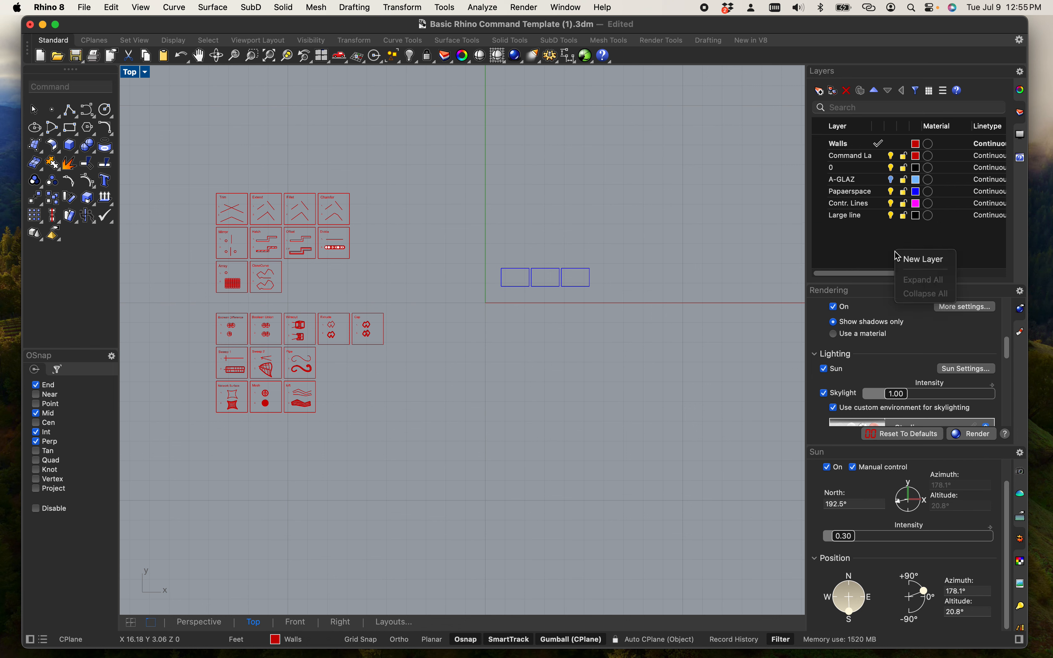
pyautogui.click(909, 260)
pyautogui.write('Me')
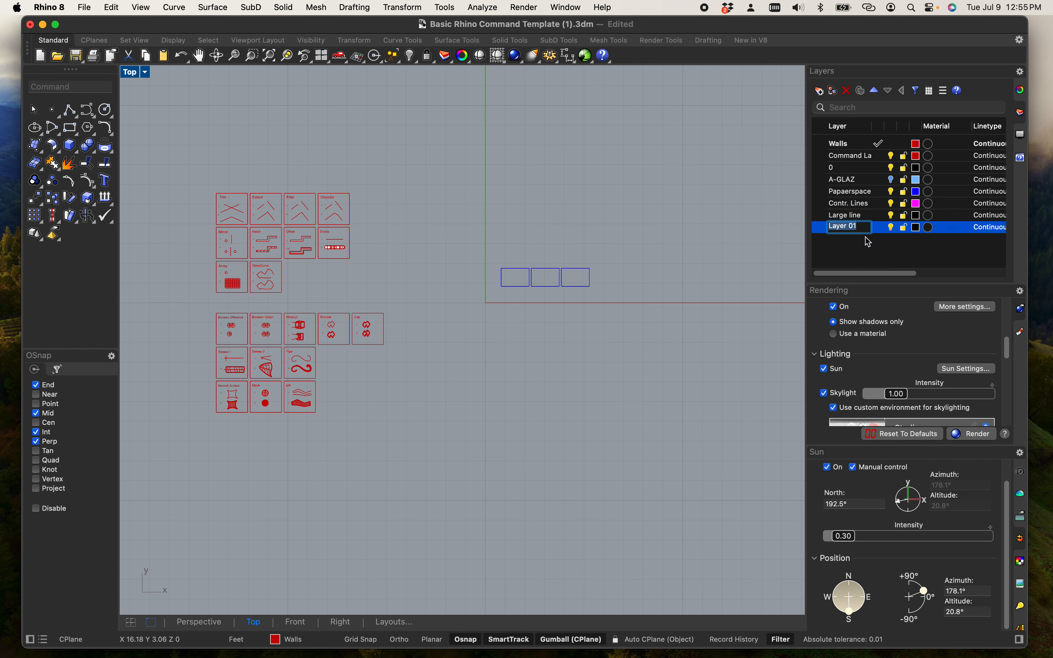
pyautogui.write('diuemLine')
pyautogui.press('Return')
# Add one more new layer below MediuemLine, keeping its default name.
pyautogui.rightClick(888, 261)
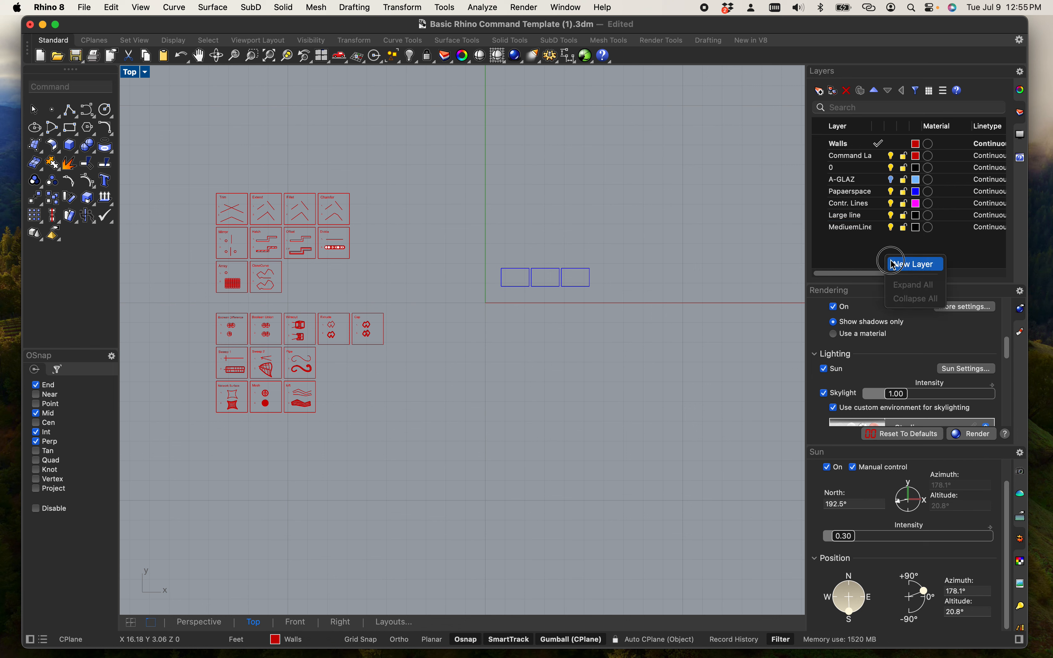
pyautogui.click(887, 264)
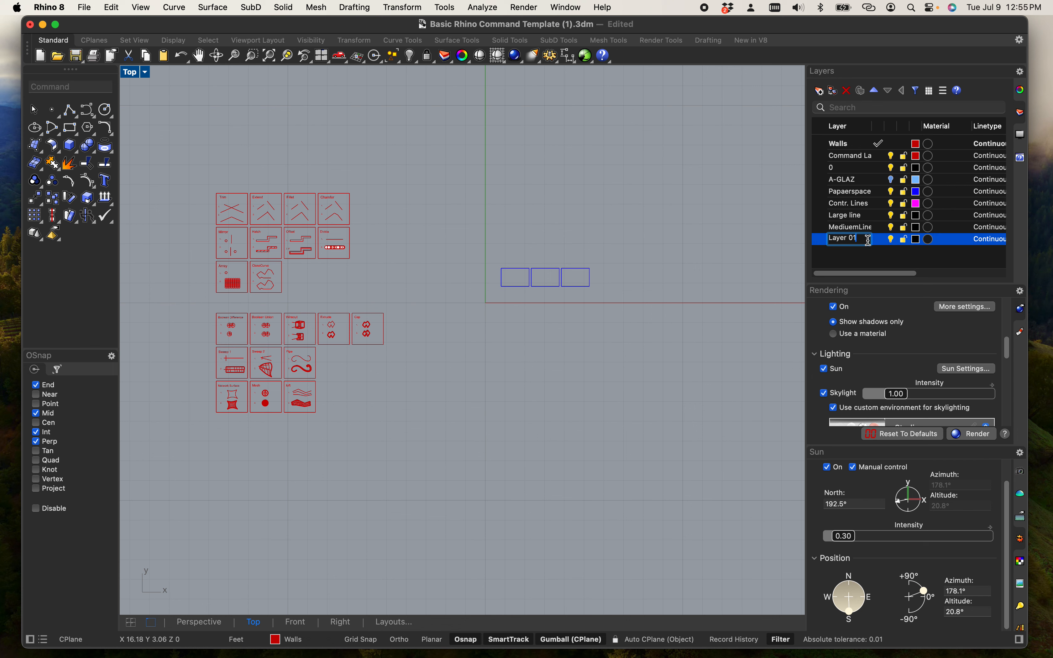
pyautogui.moveTo(870, 243); pyautogui.dragTo(828, 242)
pyautogui.click(574, 298)
# Set the colour of the Large line layer to Orange.
pyautogui.scroll(5, 530, 277)
pyautogui.scroll(4, 635, 309)
pyautogui.moveTo(648, 307); pyautogui.dragTo(545, 298, button='right')
pyautogui.click(917, 215)
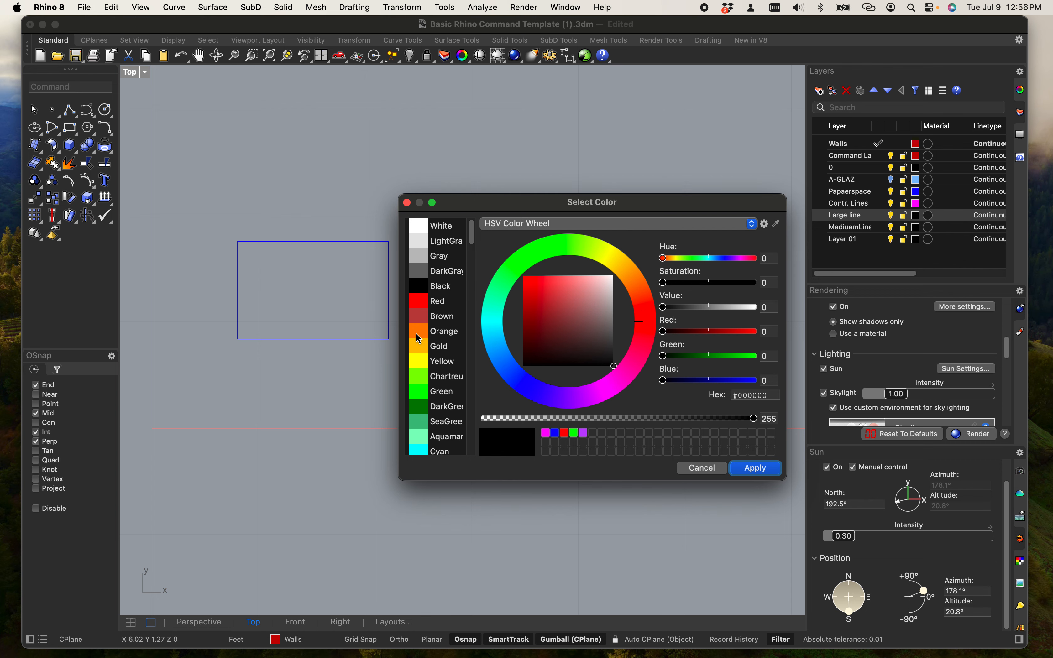
pyautogui.click(439, 331)
pyautogui.click(759, 469)
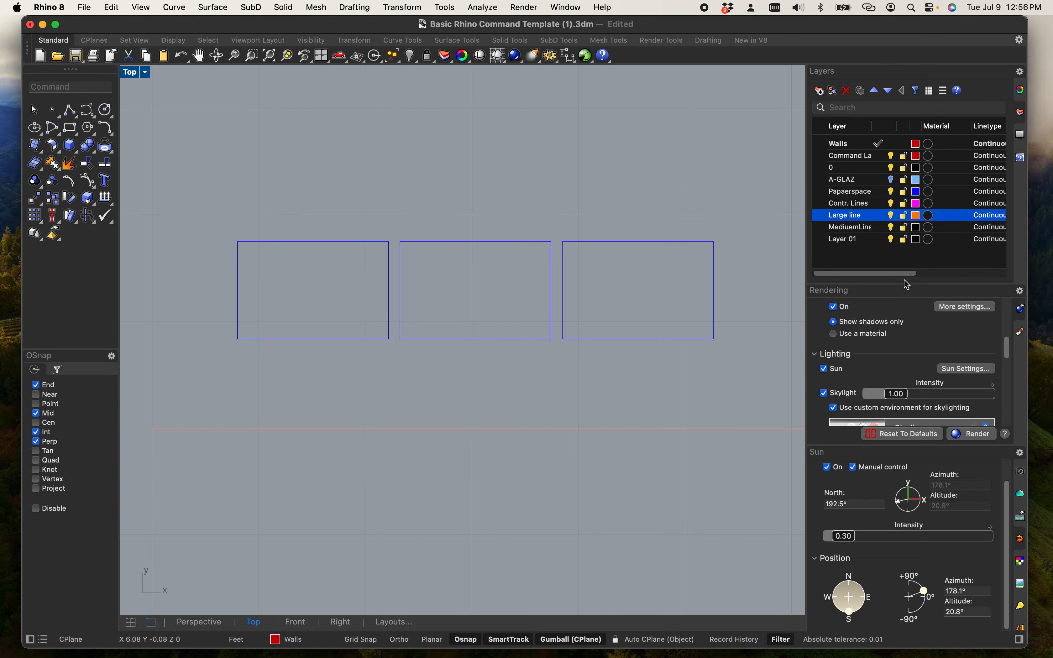
# Set the colour of the MediuemLine layer to Green.
pyautogui.click(919, 230)
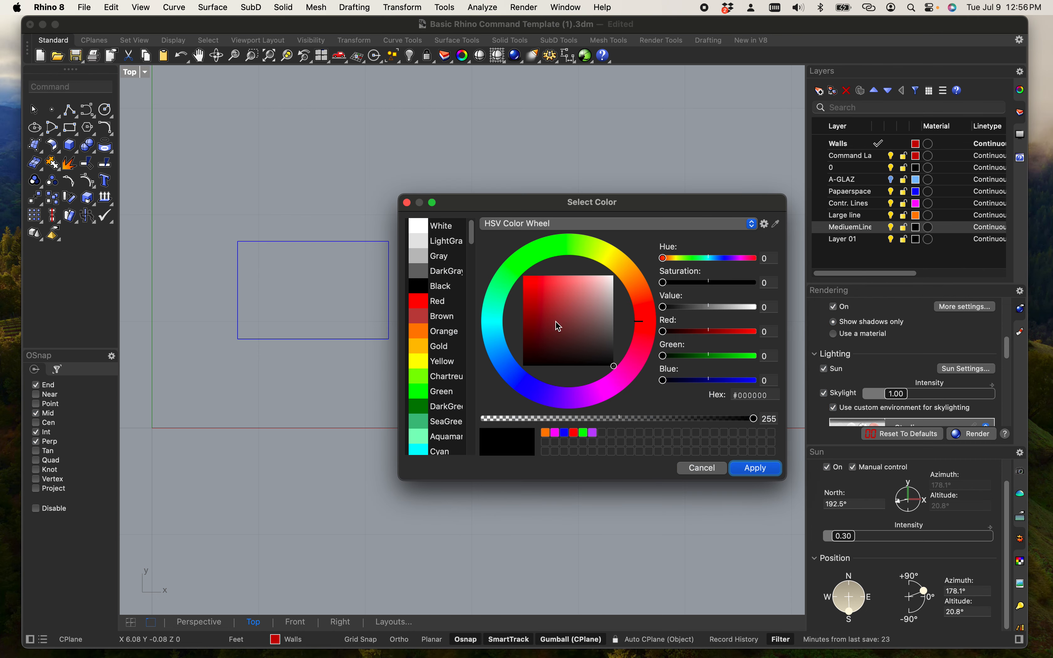
pyautogui.scroll(-3, 417, 360)
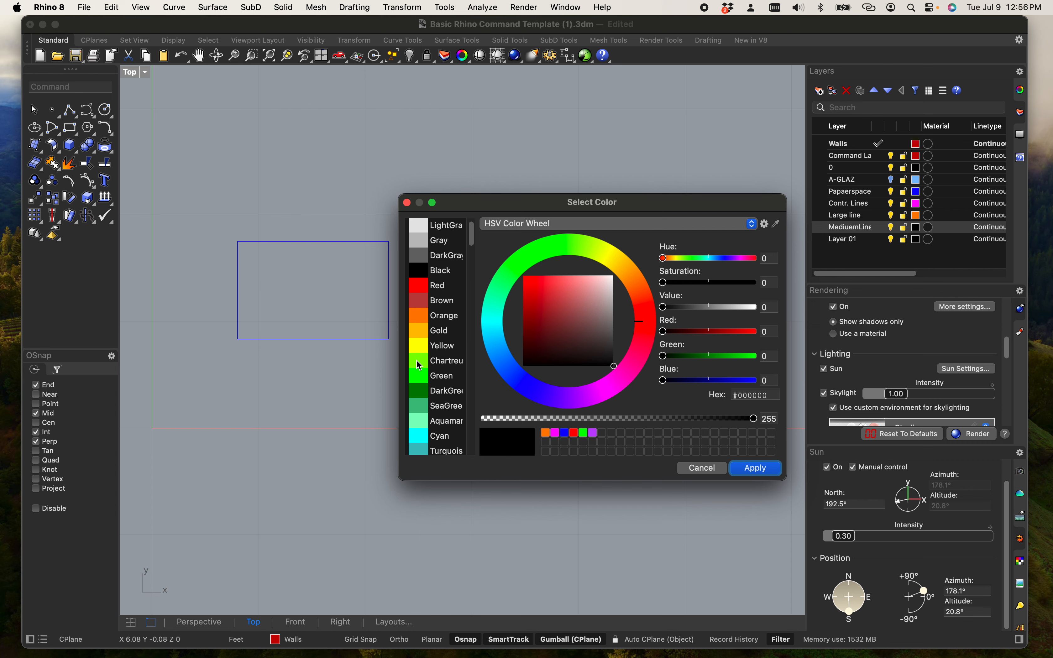
pyautogui.click(416, 356)
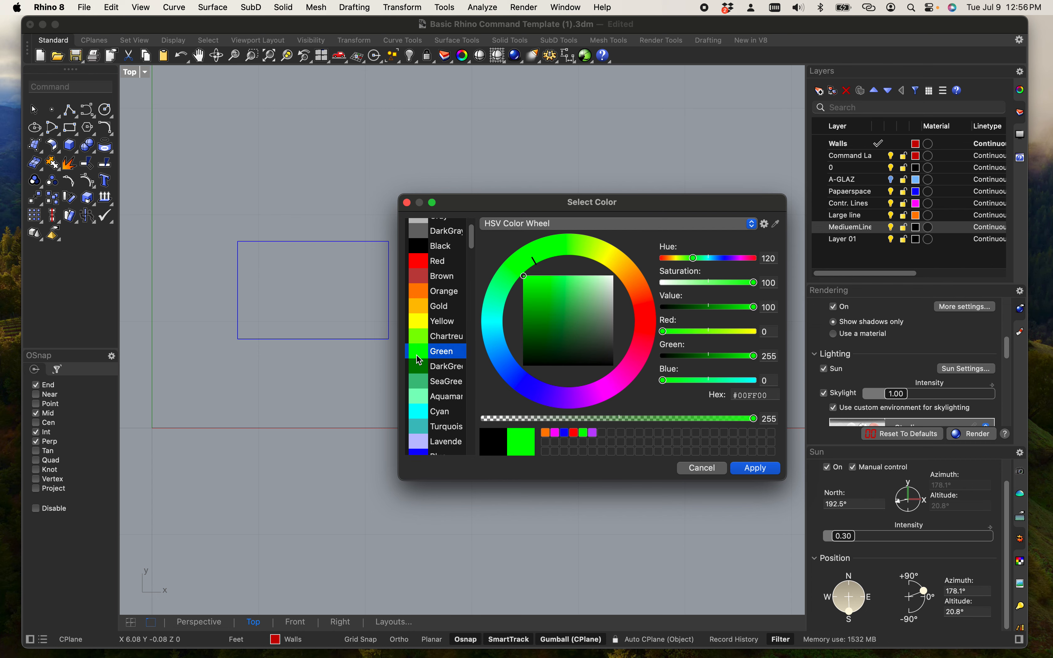
pyautogui.click(748, 467)
# Set the colour of the last layer, Layer 01, to a dark shade of red.
pyautogui.click(922, 241)
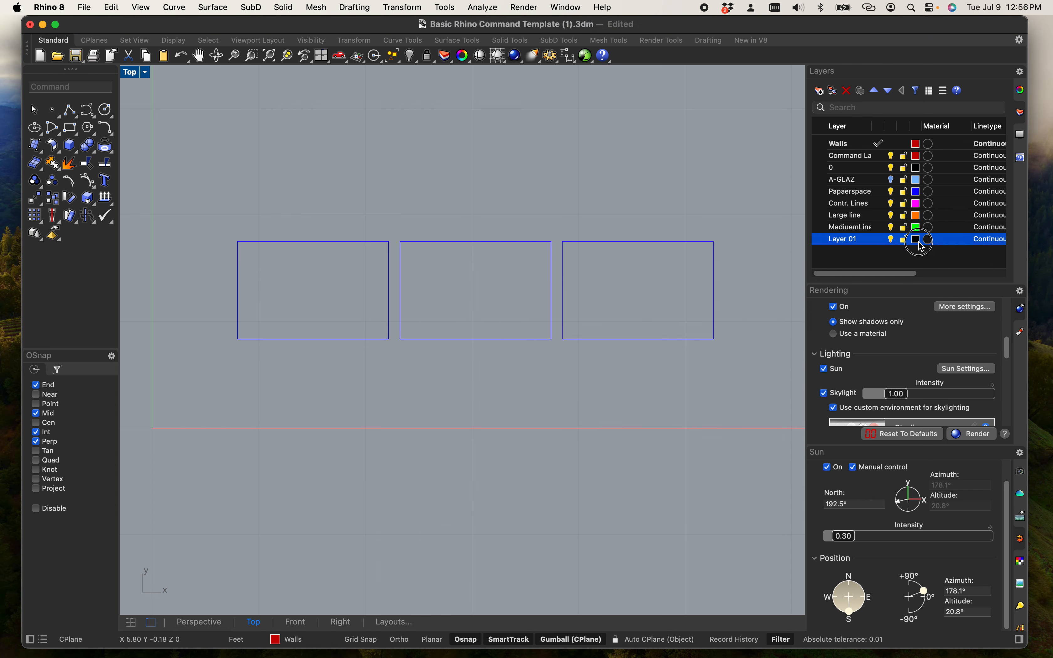
pyautogui.scroll(-5, 428, 393)
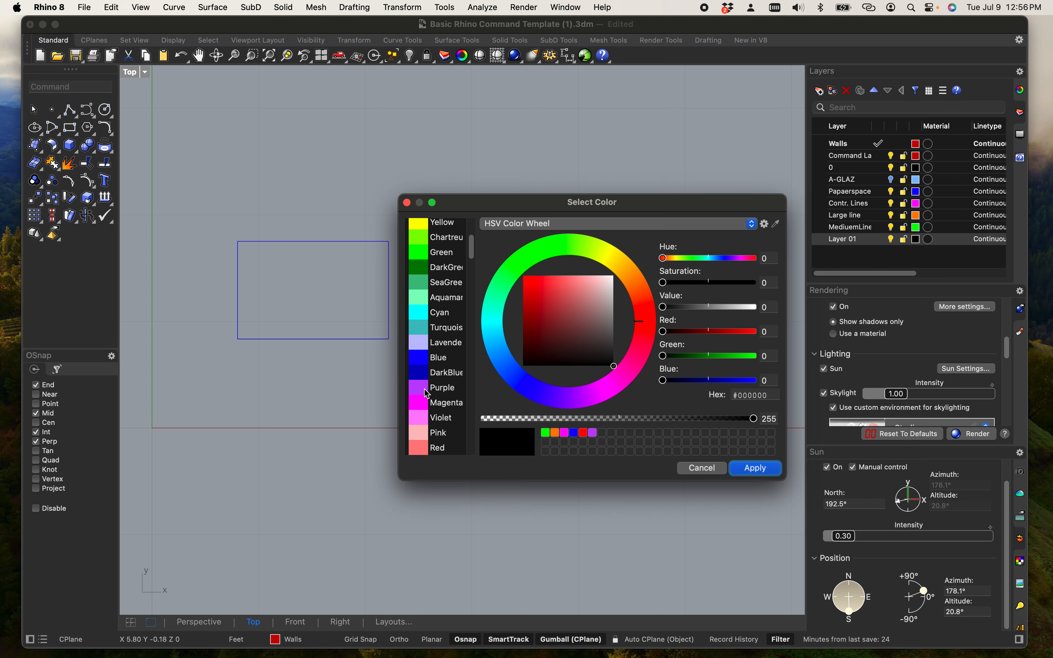
pyautogui.scroll(-6, 427, 392)
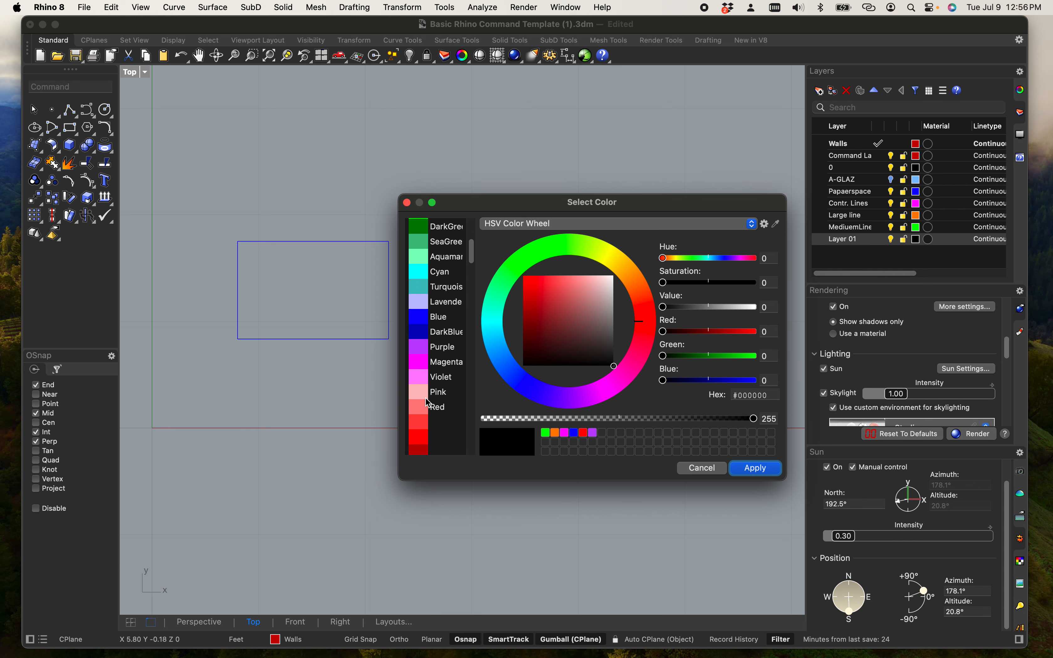
pyautogui.scroll(1, 426, 331)
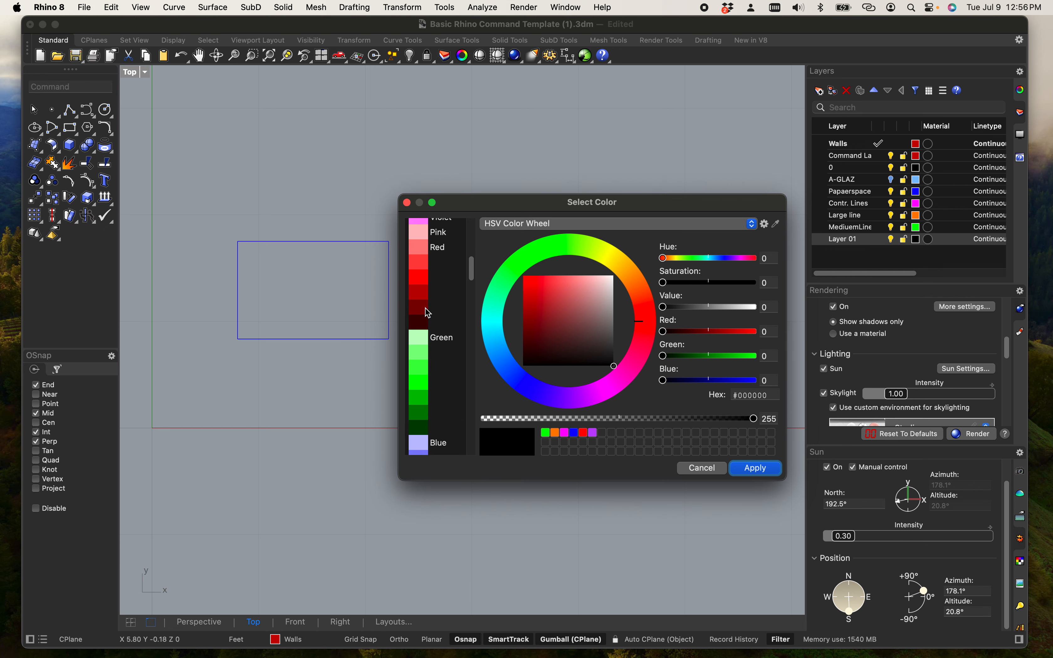
pyautogui.click(421, 295)
pyautogui.click(747, 469)
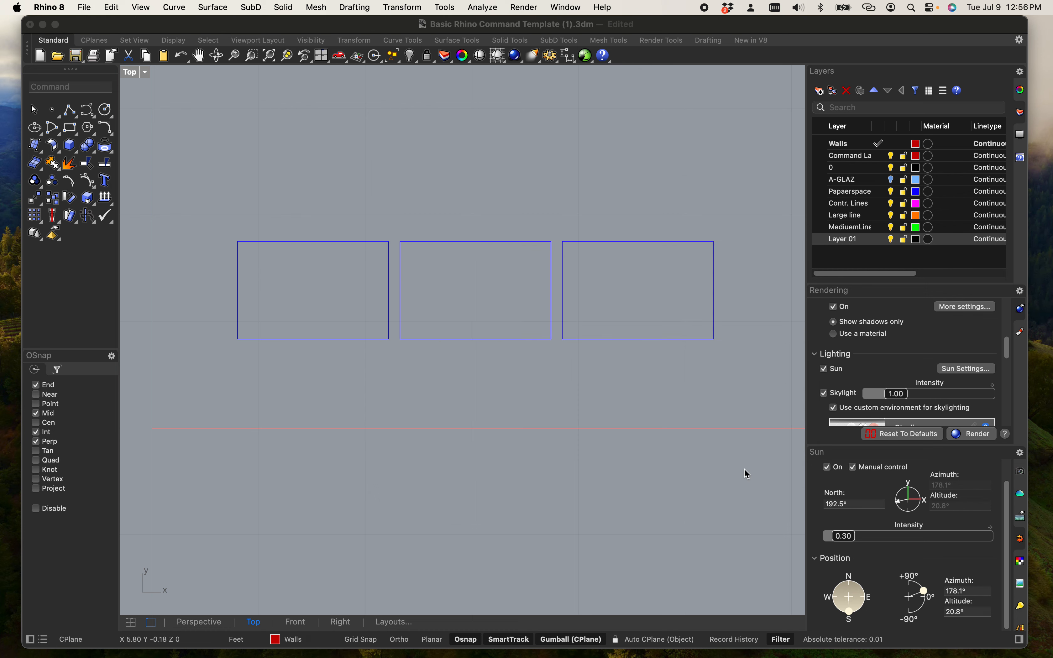
# Rename the dark red Layer 01 as "Light lines".
pyautogui.doubleClick(855, 244)
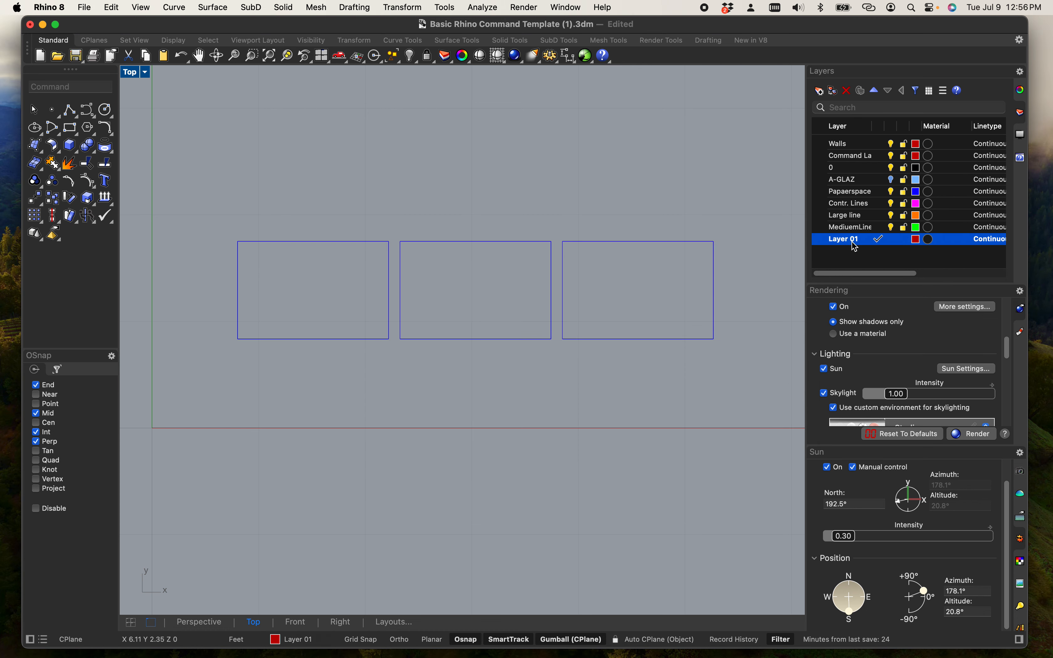
pyautogui.rightClick(853, 246)
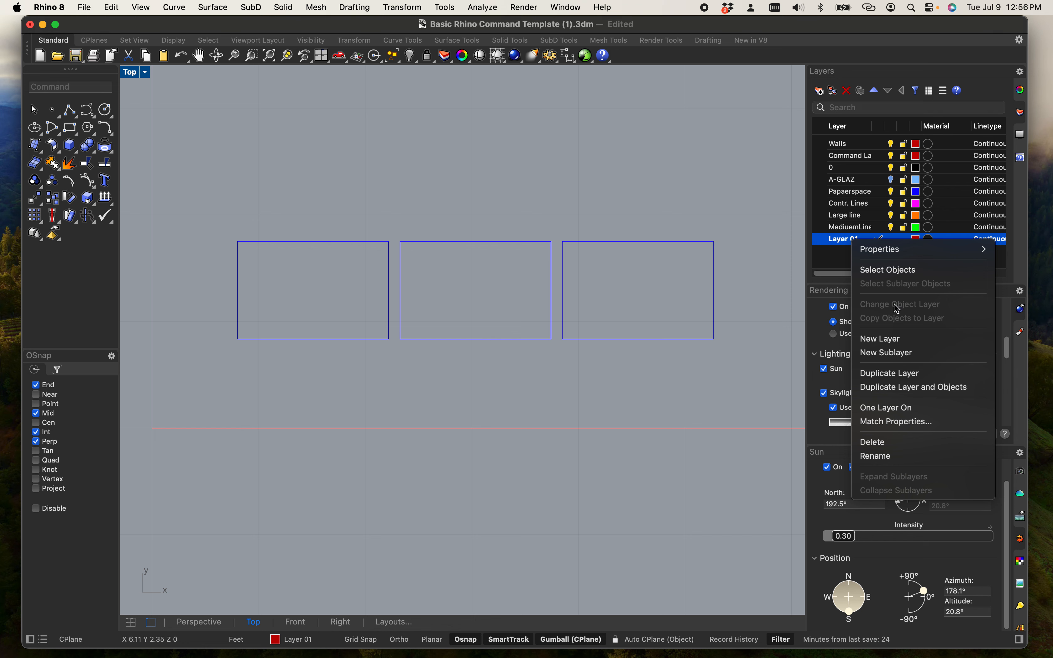
pyautogui.click(897, 456)
pyautogui.write('Light lines')
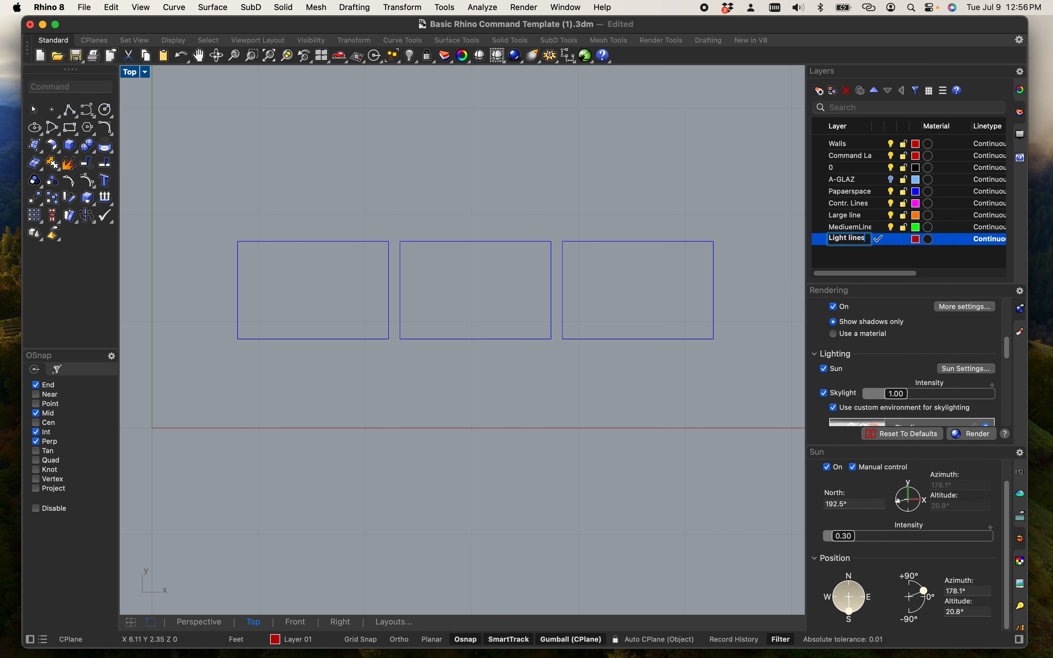
pyautogui.press('Return')
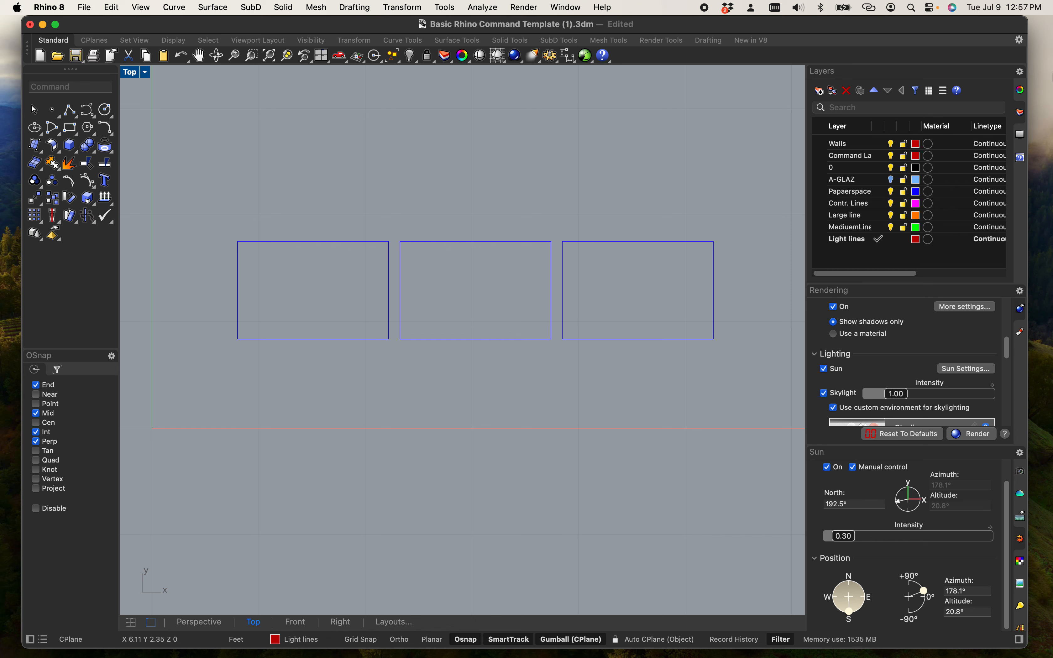
# Make Contr. Lines the current layer and draw two lines joining the opposite corners of the first blue sheet.
pyautogui.click(876, 204)
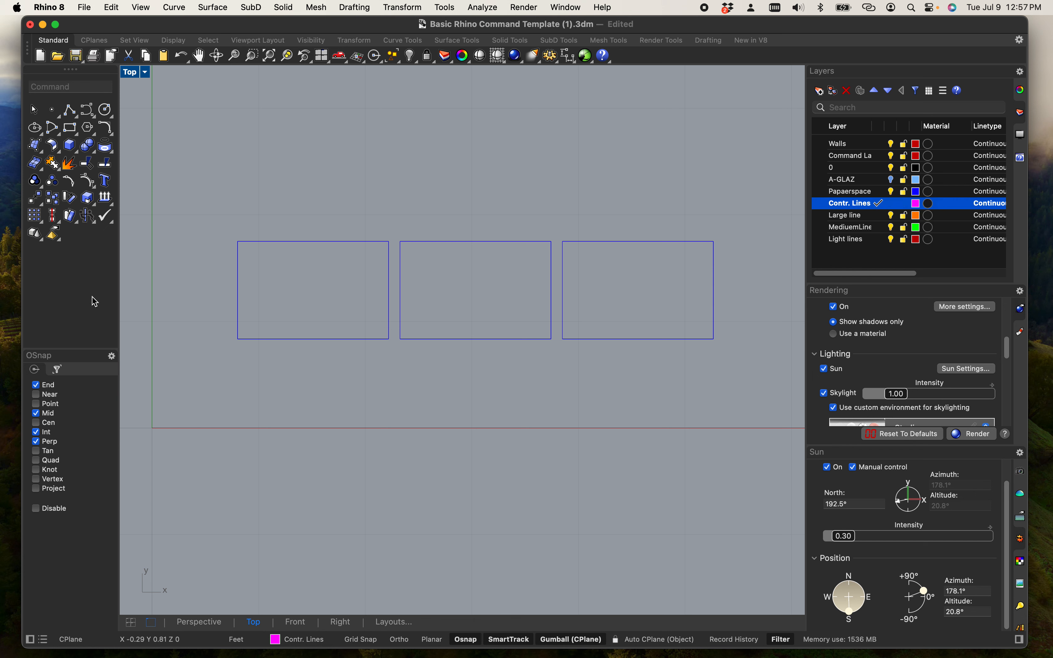
pyautogui.moveTo(122, 299); pyautogui.dragTo(139, 303)
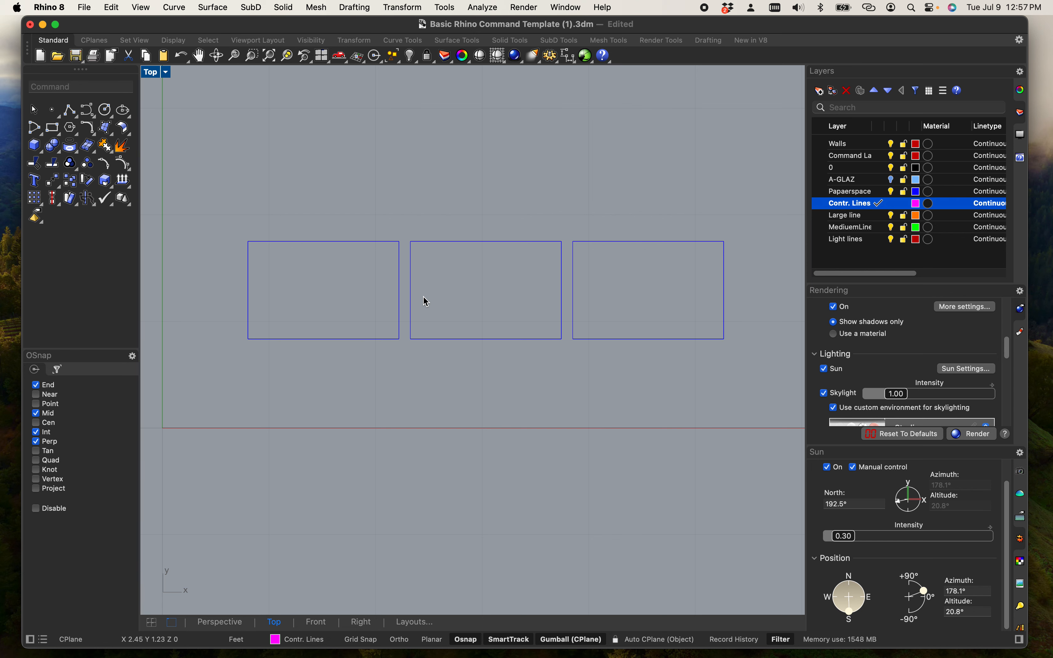
pyautogui.scroll(5, 310, 330)
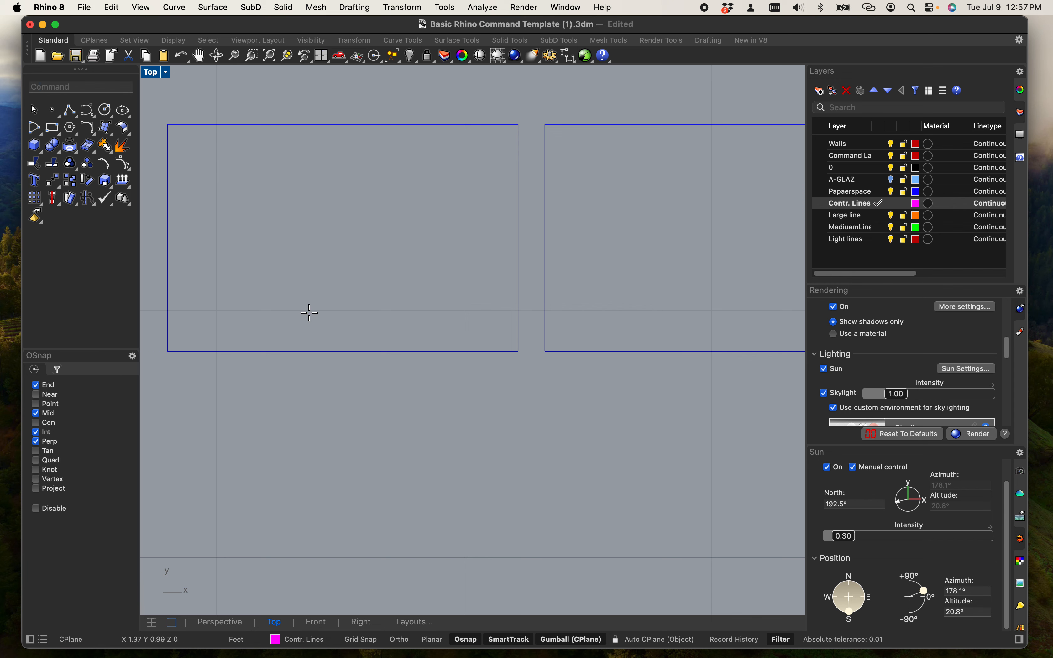
pyautogui.press('Return')
pyautogui.click(168, 351)
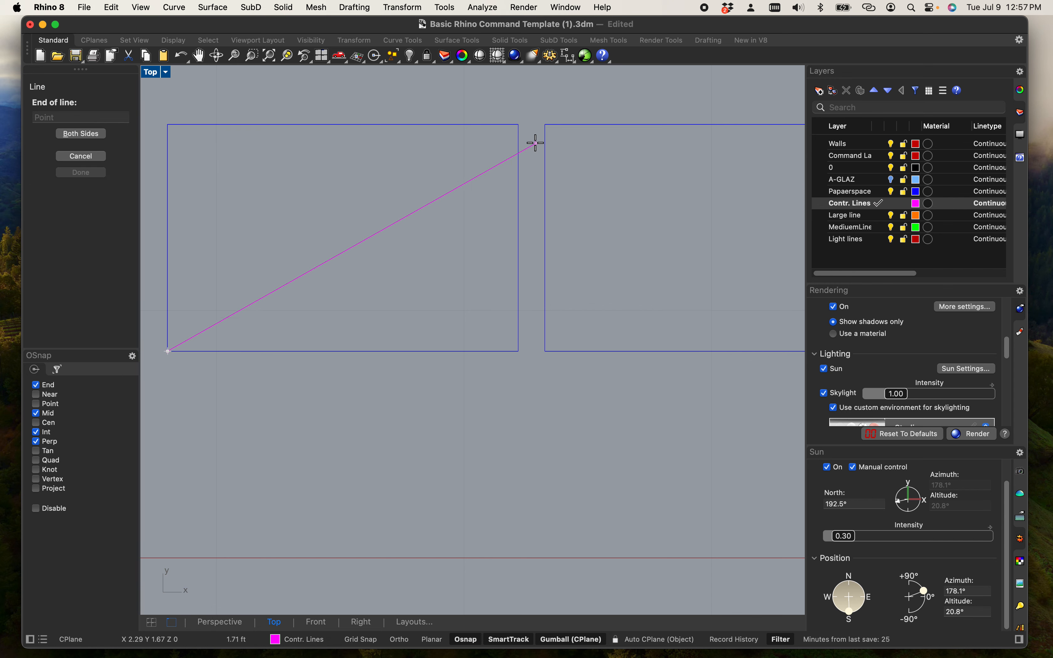
pyautogui.click(519, 125)
pyautogui.press('Return')
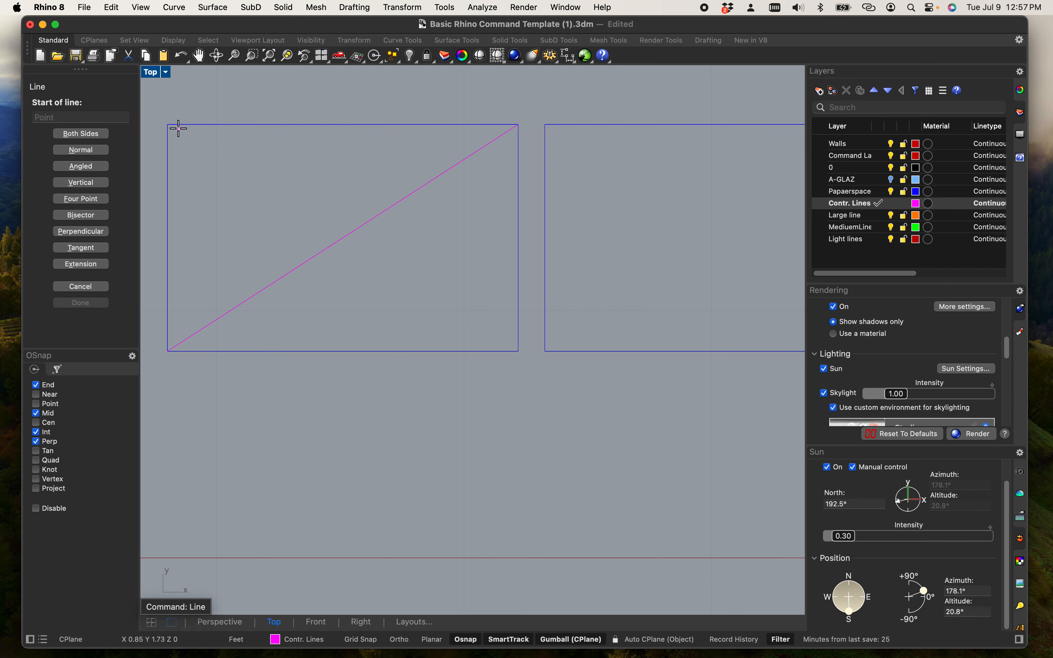
pyautogui.click(168, 125)
pyautogui.click(517, 351)
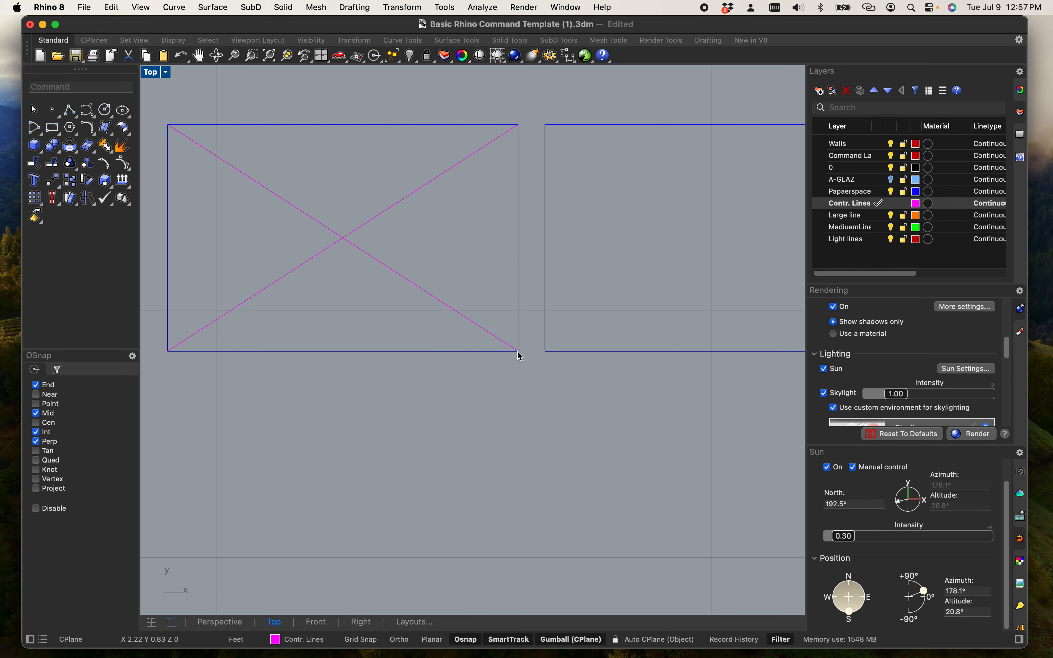
# Offset the first blue sheet's border inward by 1" on the Contr. Lines layer.
pyautogui.scroll(-4, 440, 472)
pyautogui.moveTo(449, 474); pyautogui.dragTo(533, 499, button='right')
pyautogui.scroll(4, 484, 425)
pyautogui.click(487, 412)
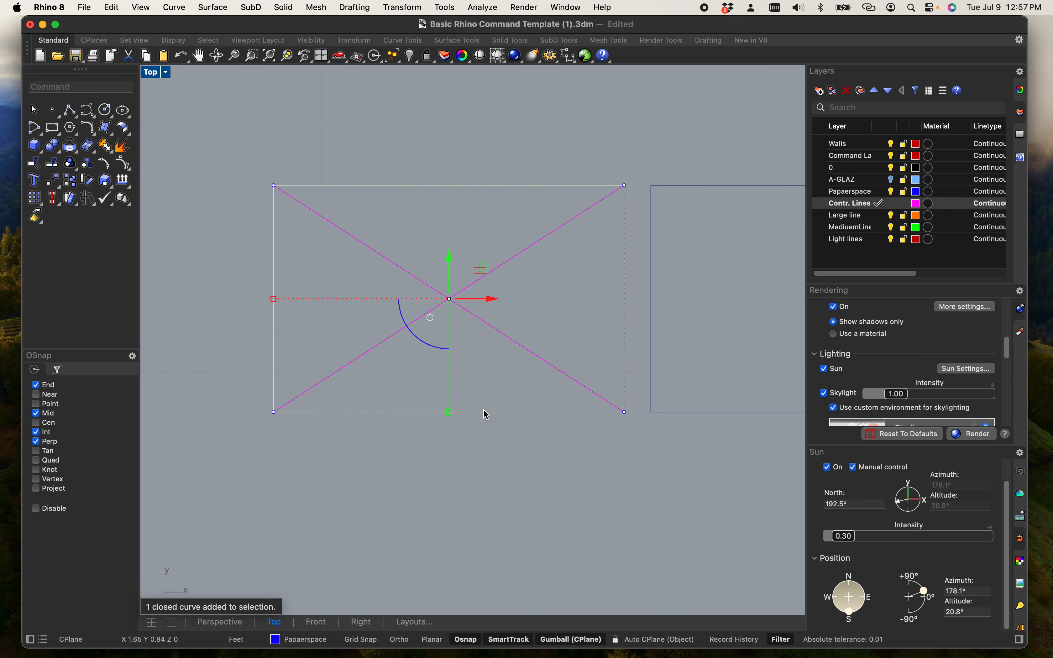
pyautogui.write('offset')
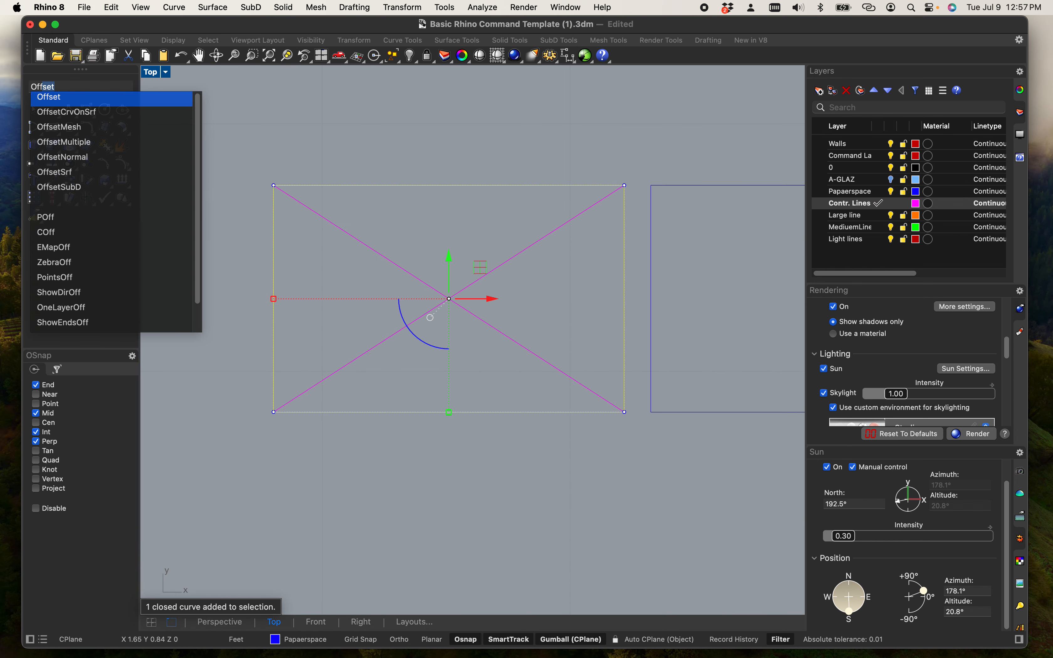
pyautogui.press('Return')
pyautogui.write('1"')
pyautogui.press('Return')
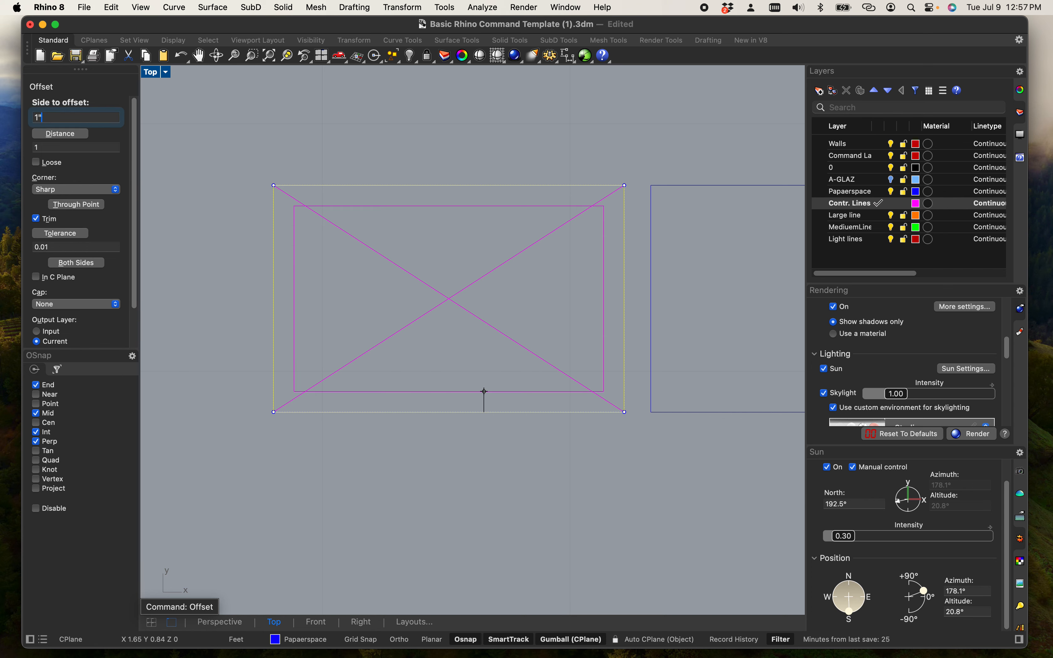
pyautogui.click(492, 391)
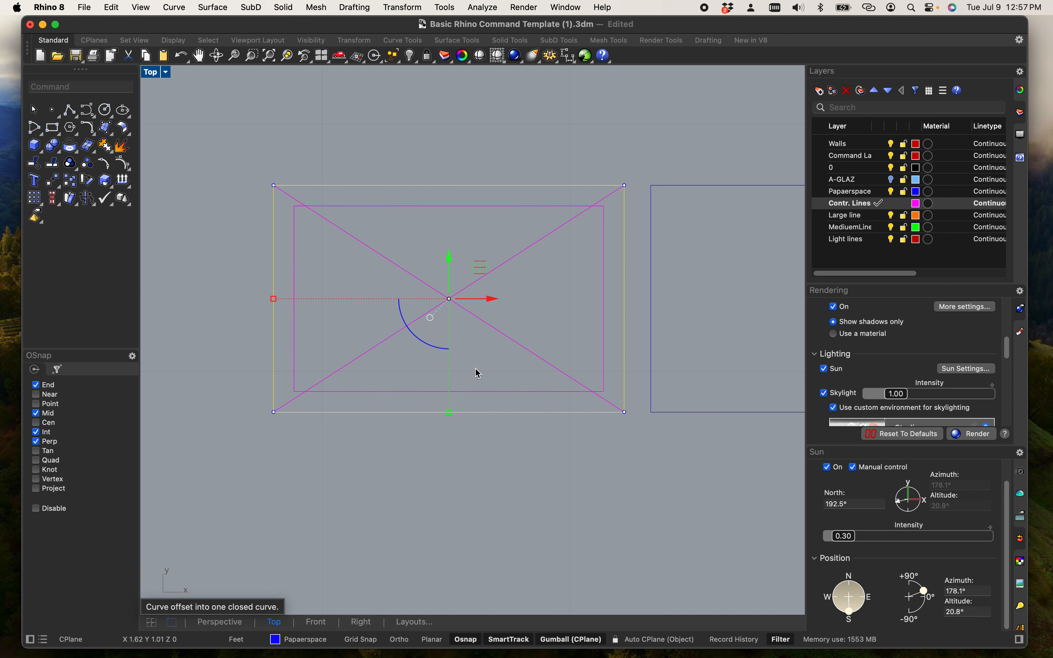
pyautogui.click(446, 495)
# Lock the two diagonal lines and the inner margin rectangle on the first sheet.
pyautogui.scroll(4, 395, 430)
pyautogui.scroll(-2, 387, 388)
pyautogui.moveTo(381, 418); pyautogui.dragTo(353, 462, button='right')
pyautogui.scroll(2, 357, 342)
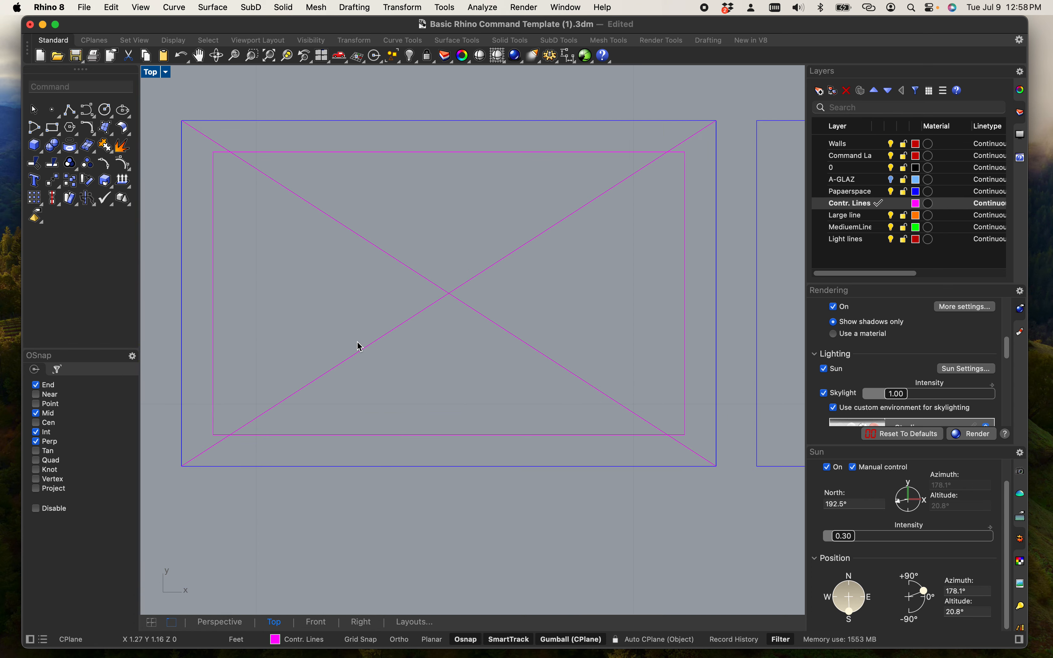
pyautogui.scroll(2, 409, 311)
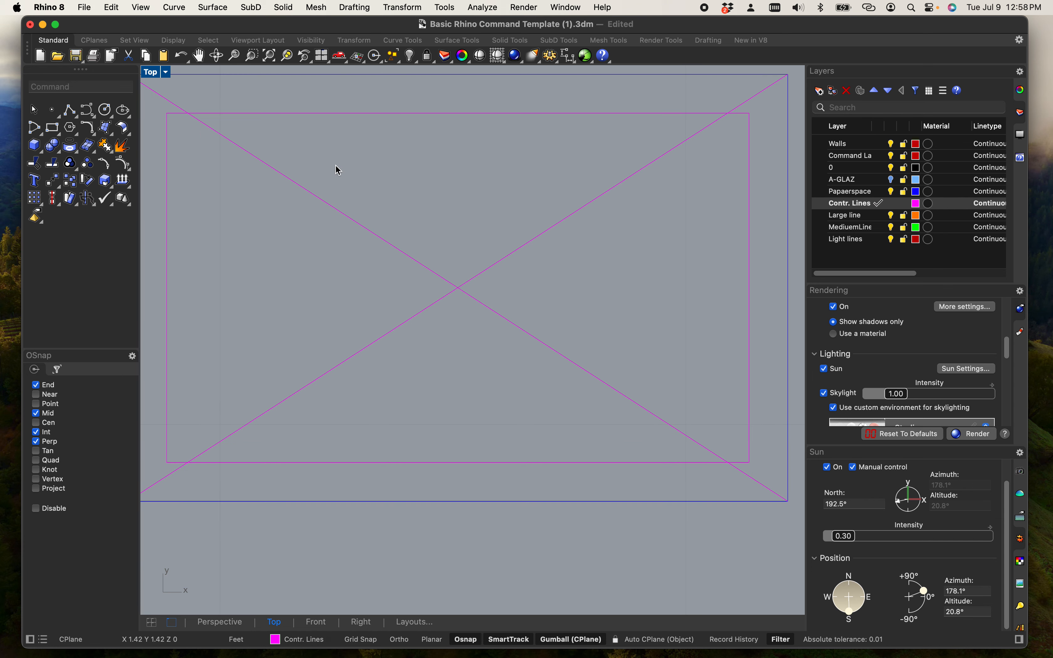
pyautogui.scroll(-3, 383, 243)
pyautogui.scroll(2, 387, 241)
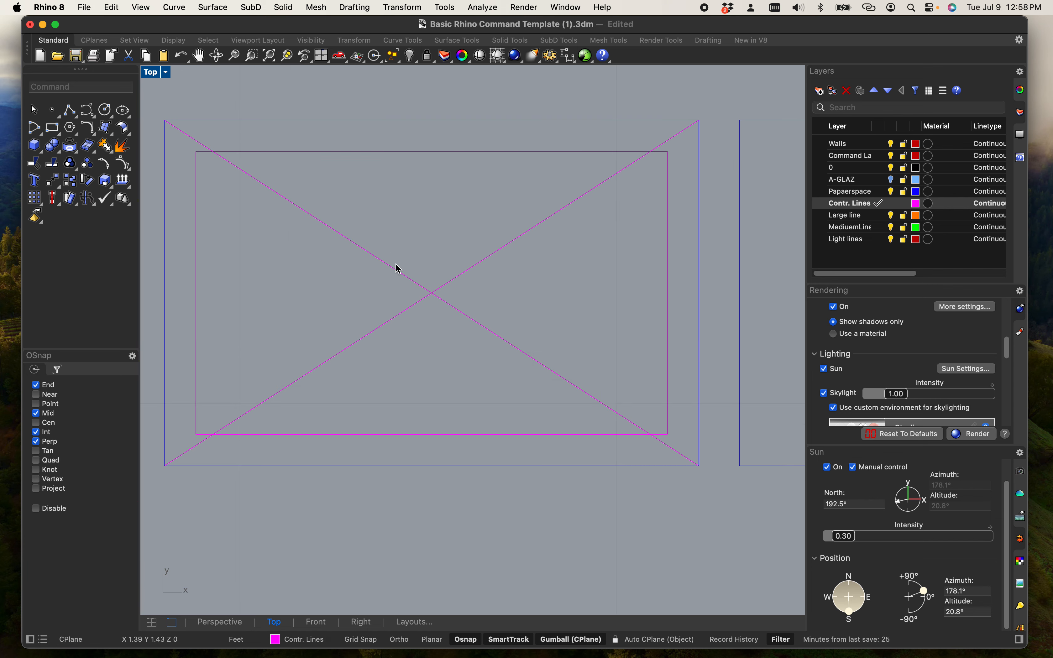
pyautogui.moveTo(487, 380); pyautogui.dragTo(286, 148)
pyautogui.write('Lock')
pyautogui.press('Return')
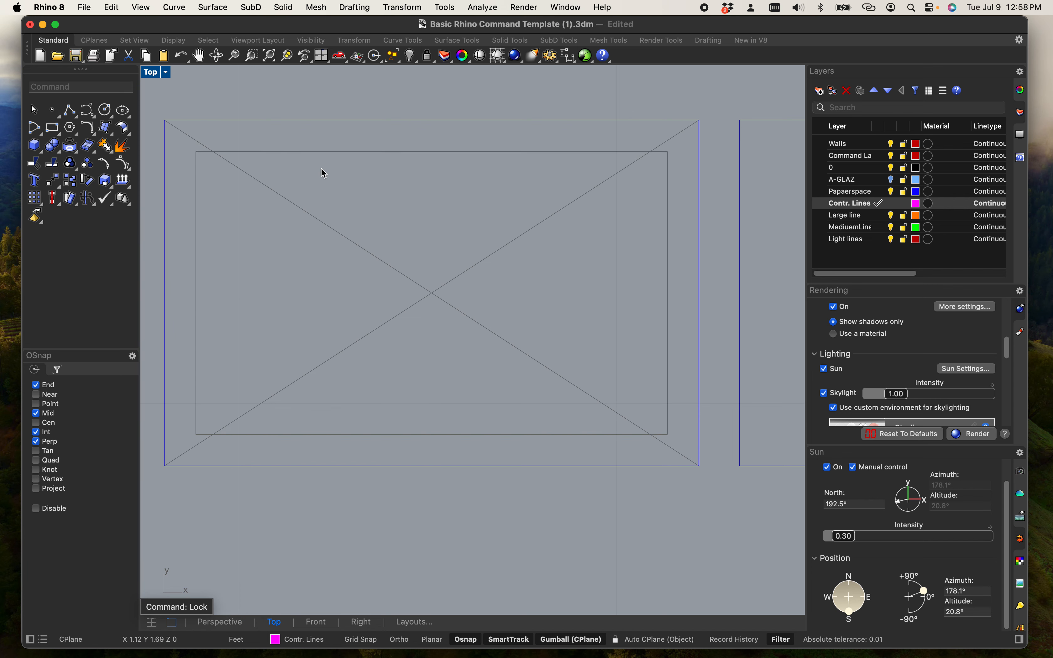
pyautogui.moveTo(392, 341); pyautogui.dragTo(536, 268)
pyautogui.moveTo(467, 226); pyautogui.dragTo(553, 266)
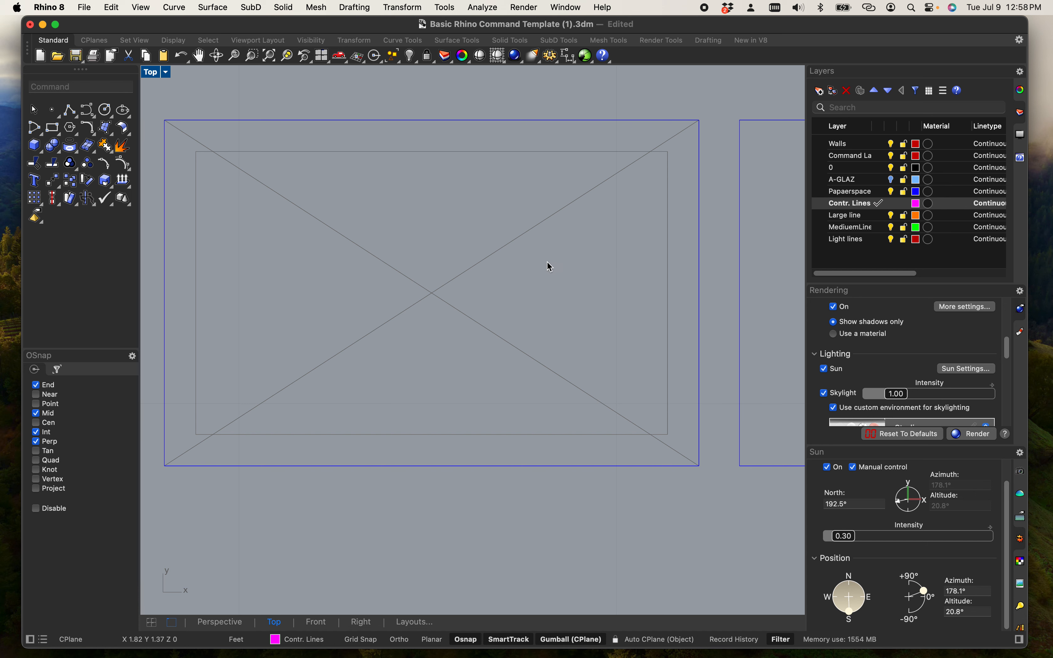
# Unlock the locked diagonals and margin rectangle, keeping Contr. Lines as the current layer.
pyautogui.write('Unlock')
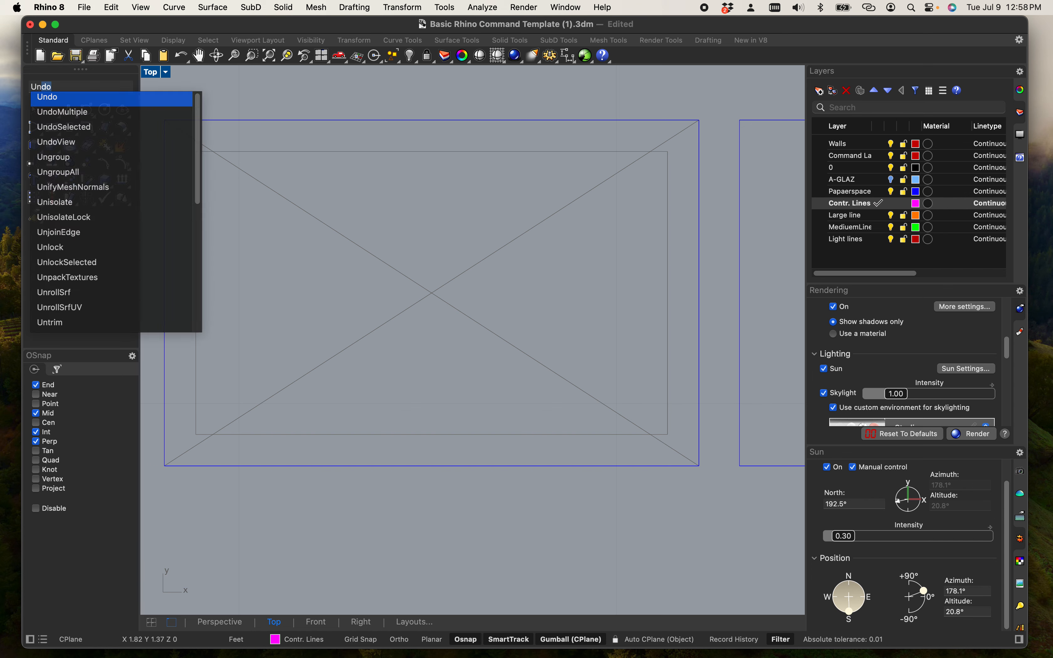
pyautogui.press('Return')
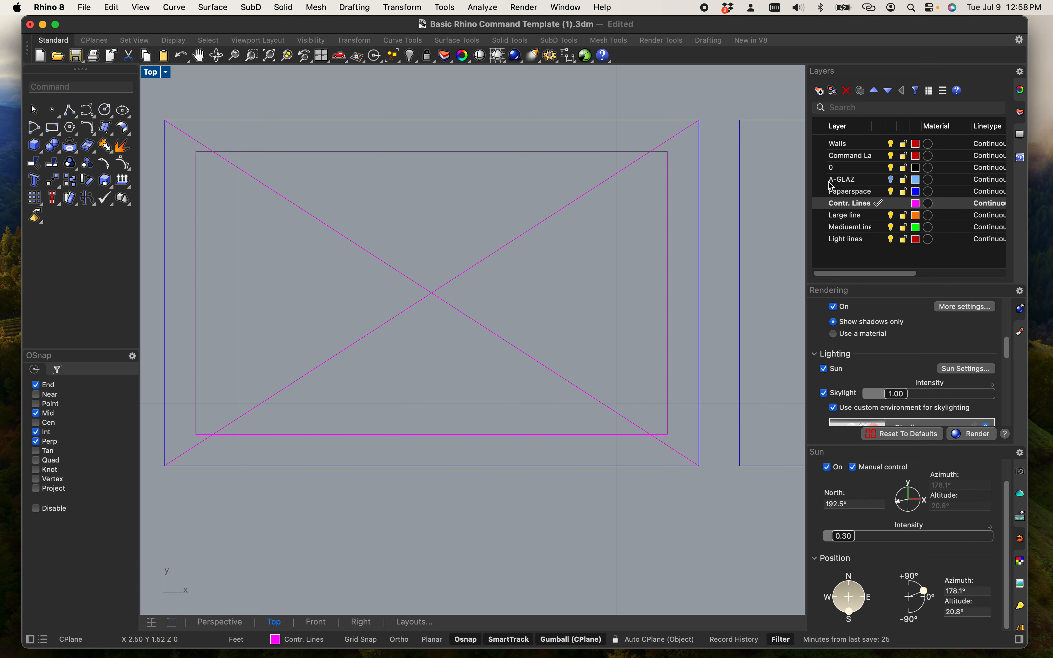
pyautogui.click(897, 208)
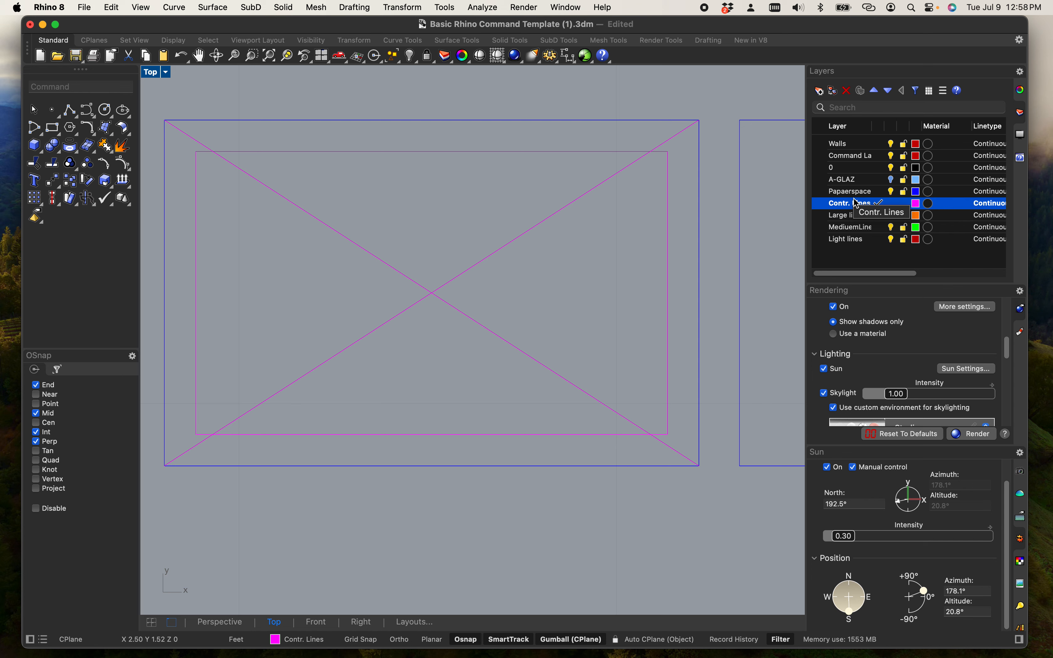
pyautogui.click(481, 387)
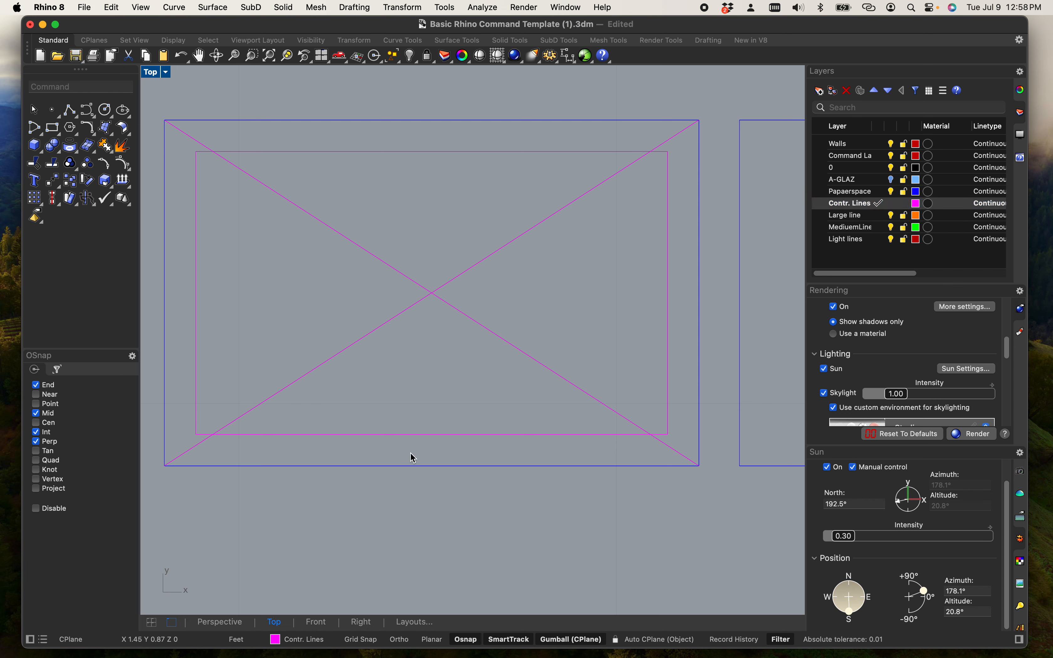
# Explode the inner margin rectangle on the first sheet into separate lines.
pyautogui.click(404, 435)
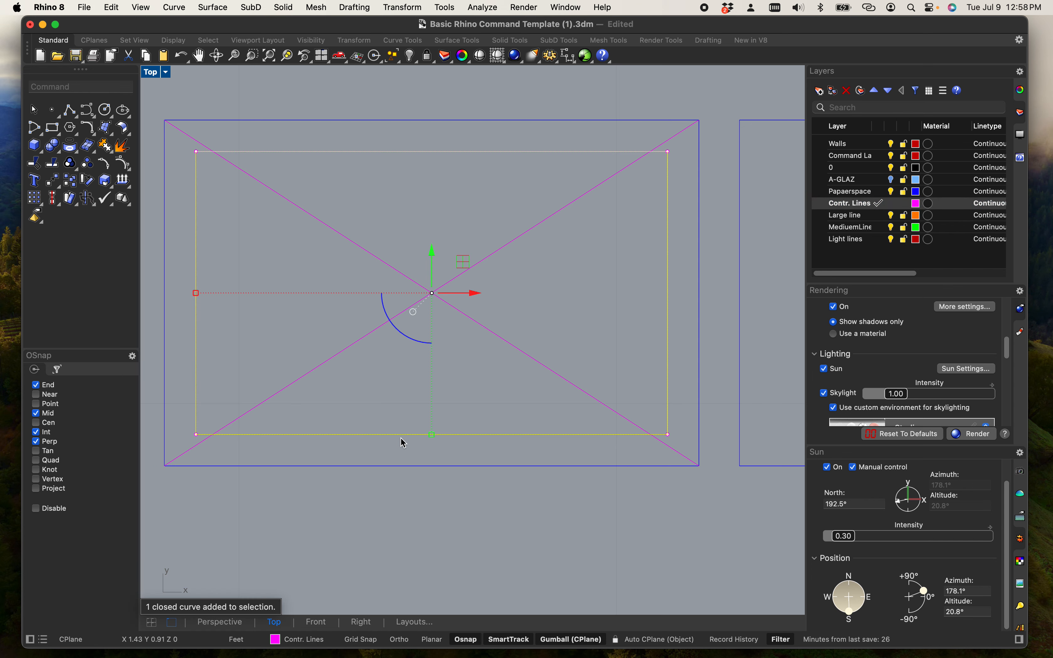
pyautogui.write('Explode')
pyautogui.press('Return')
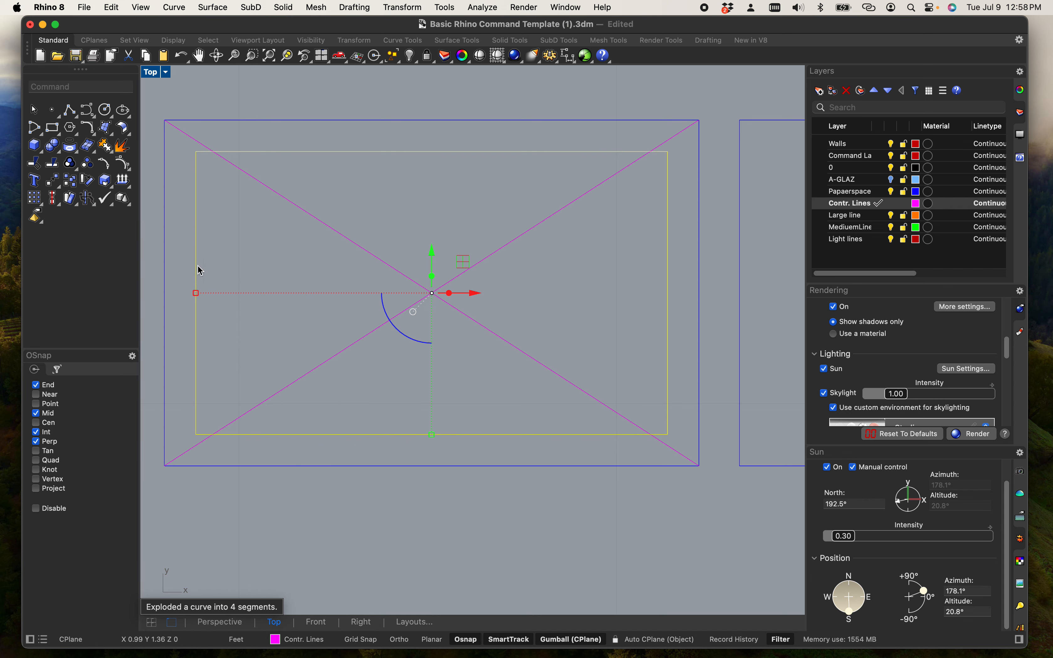
pyautogui.click(243, 334)
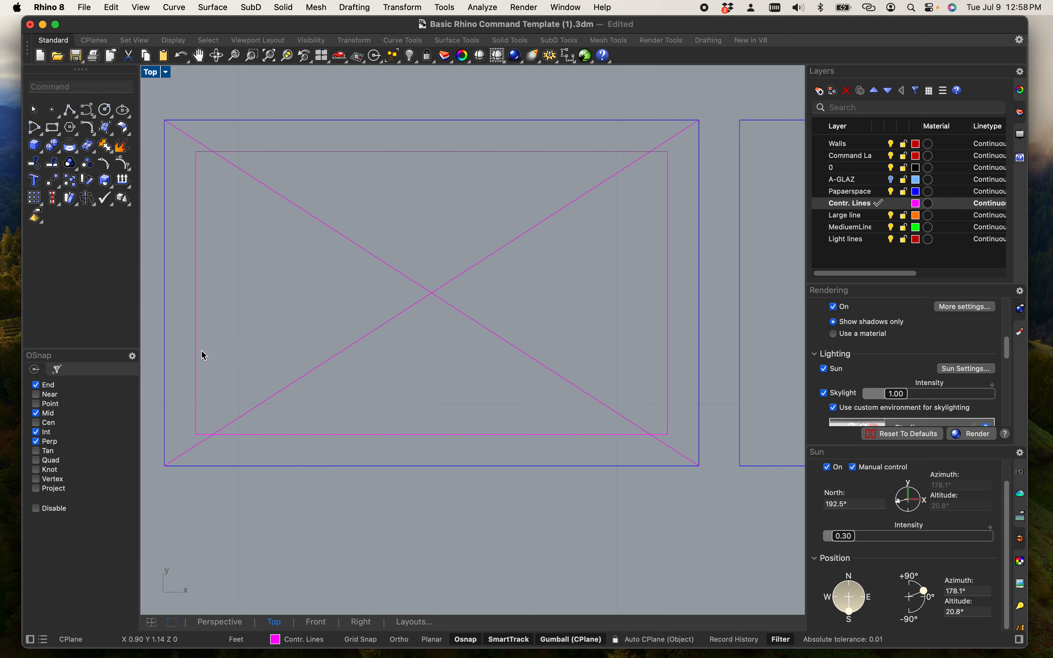
pyautogui.click(196, 359)
pyautogui.click(311, 434)
pyautogui.click(669, 343)
pyautogui.click(575, 152)
pyautogui.click(616, 294)
pyautogui.click(452, 441)
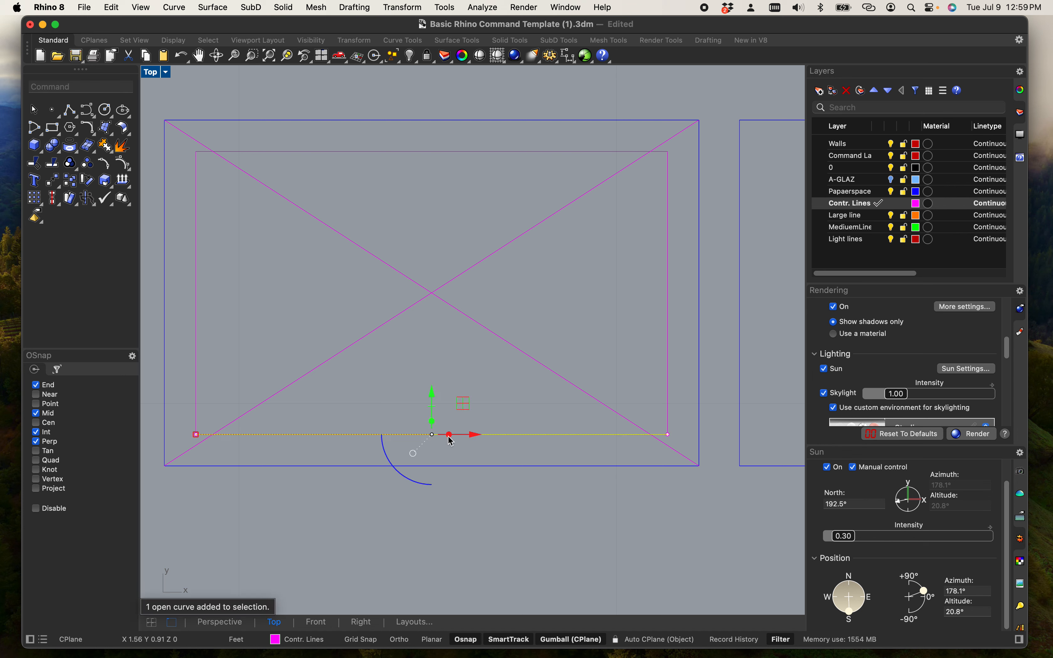
# Delete the right, top and left margin lines on the first sheet, leaving the bottom one.
pyautogui.click(467, 383)
pyautogui.click(669, 329)
pyautogui.press('Delete')
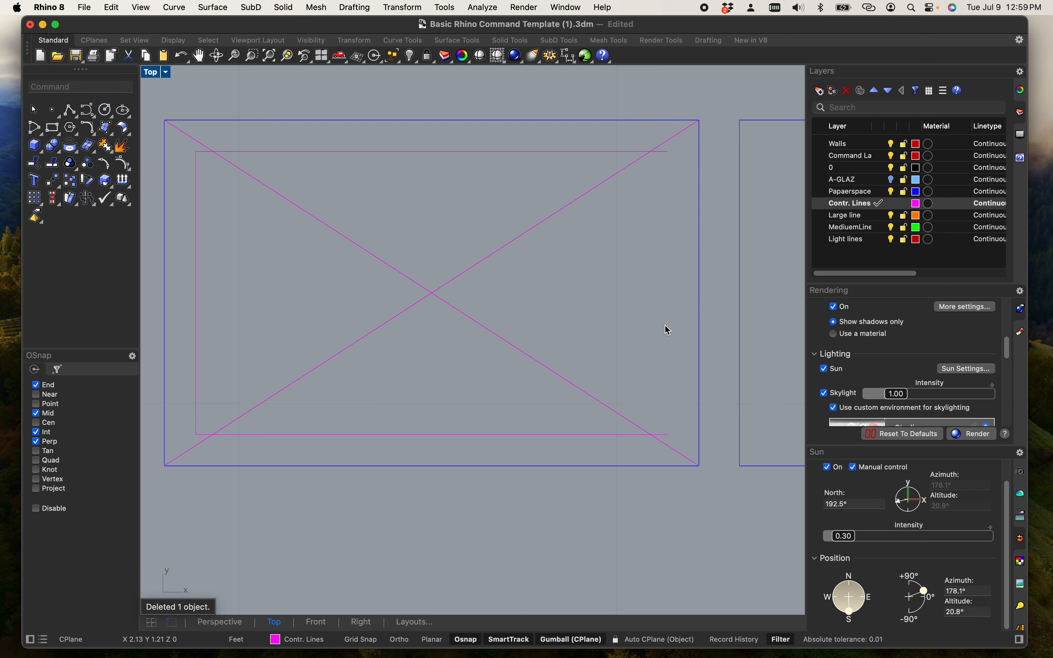
pyautogui.click(569, 152)
pyautogui.press('Delete')
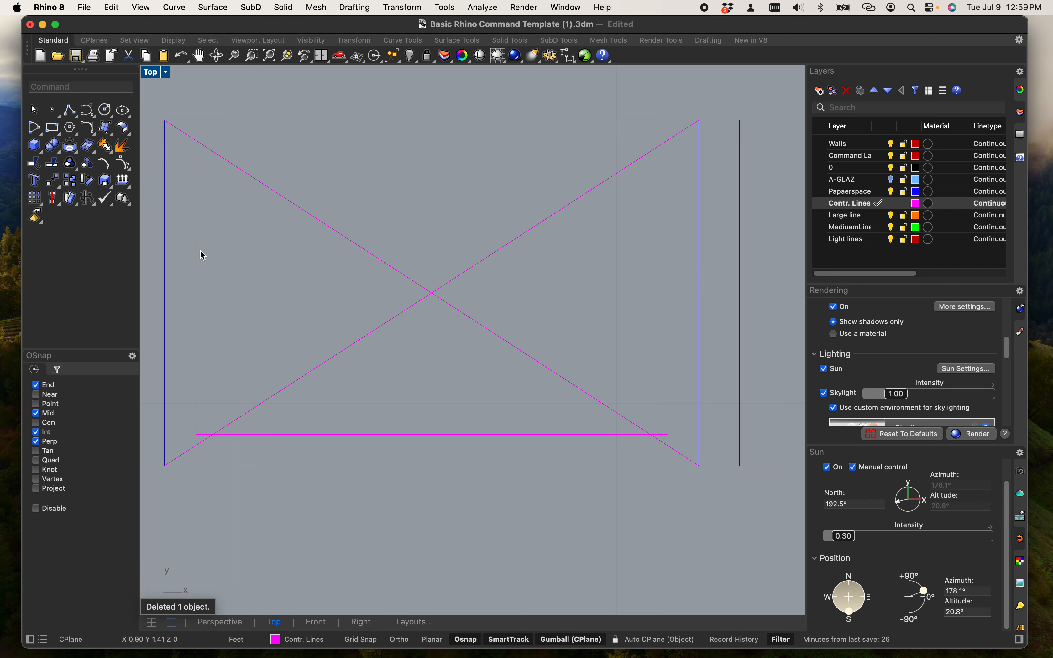
pyautogui.click(196, 263)
pyautogui.press('Delete')
# Extend both ends of the bottom margin line to the first sheet's left and right edges.
pyautogui.click(166, 279)
pyautogui.write('extend')
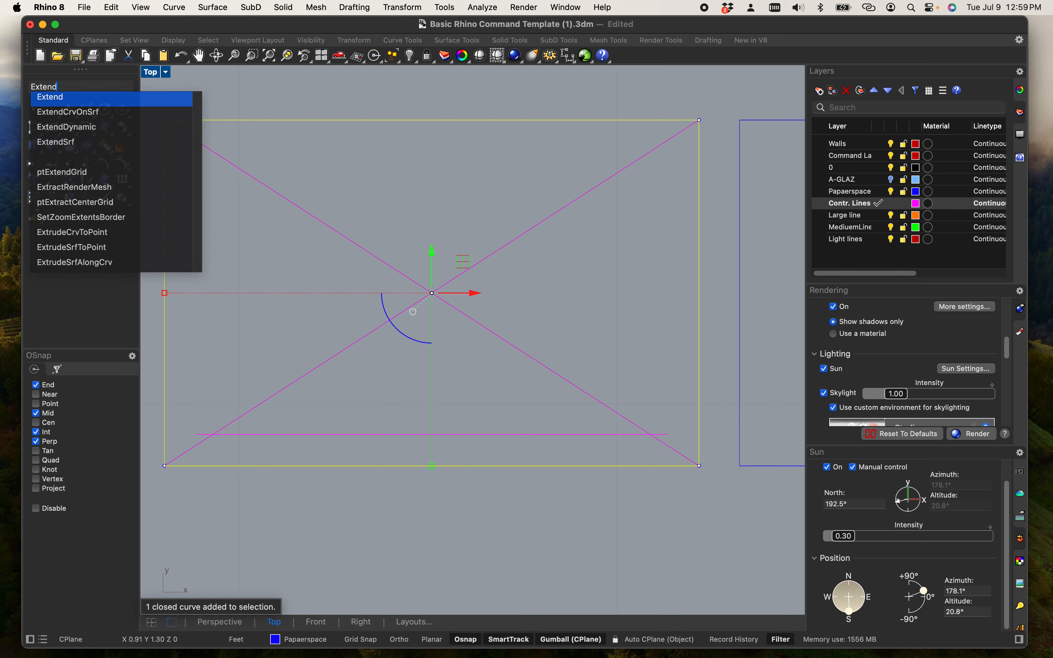
pyautogui.press('Return')
pyautogui.scroll(5, 196, 448)
pyautogui.click(214, 414)
pyautogui.scroll(-8, 215, 411)
pyautogui.scroll(5, 549, 450)
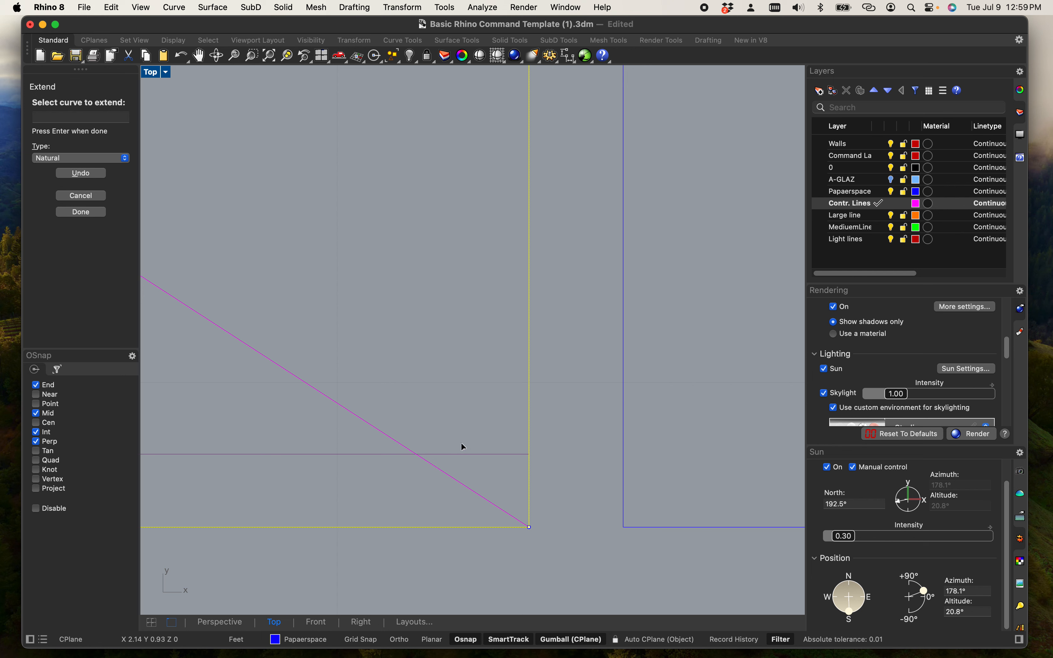
pyautogui.scroll(-6, 361, 465)
pyautogui.scroll(4, 340, 404)
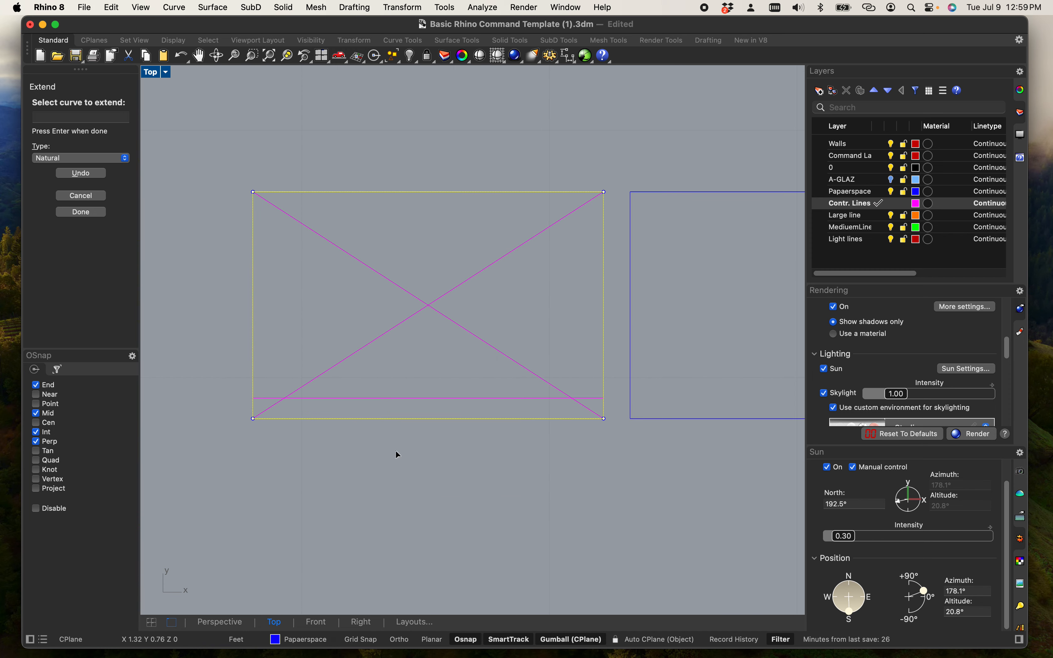
pyautogui.scroll(3, 420, 352)
pyautogui.scroll(-3, 439, 465)
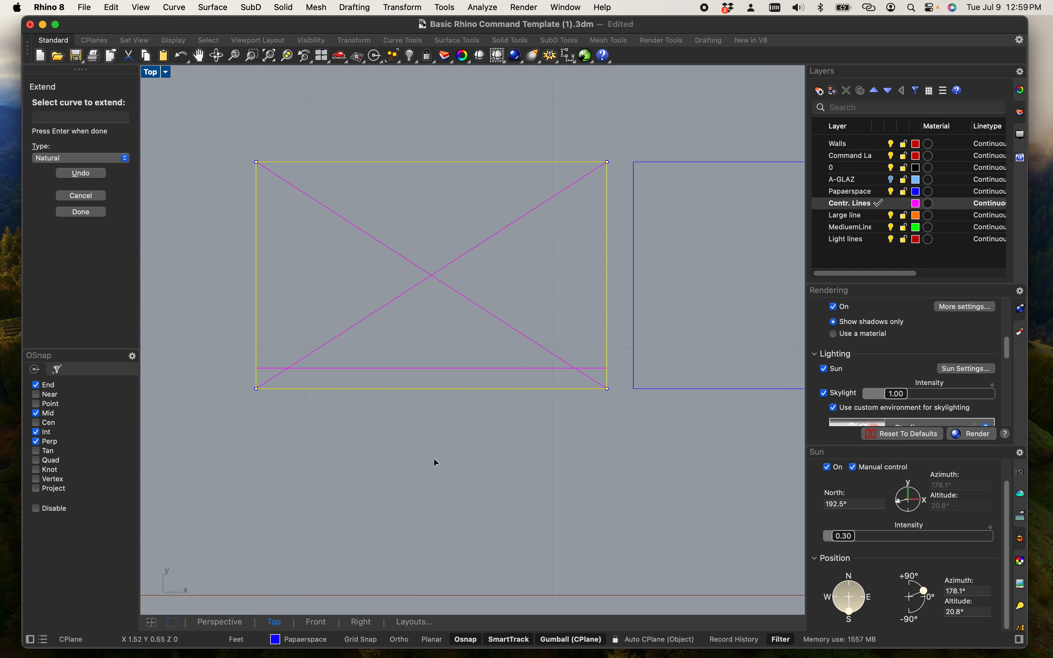
pyautogui.press('Escape')
# Copy the bottom margin line straight down to a position between it and the first sheet's bottom edge.
pyautogui.scroll(5, 465, 369)
pyautogui.scroll(-4, 555, 380)
pyautogui.scroll(1, 591, 383)
pyautogui.moveTo(590, 380); pyautogui.dragTo(435, 377)
pyautogui.scroll(4, 295, 393)
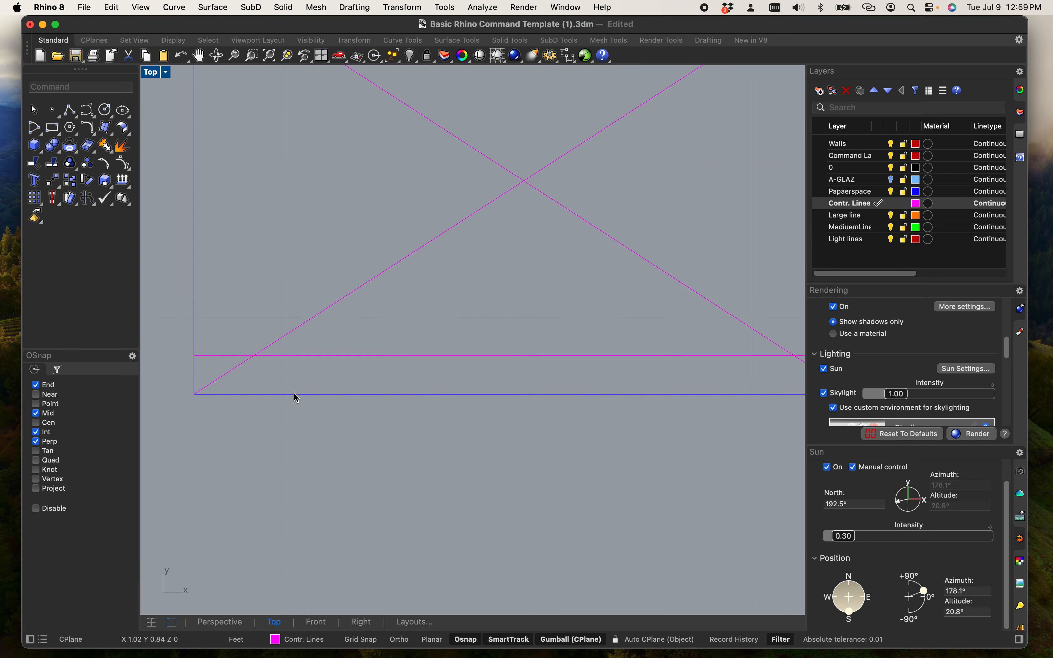
pyautogui.scroll(1, 297, 397)
pyautogui.click(291, 346)
pyautogui.write('copy')
pyautogui.press('Return')
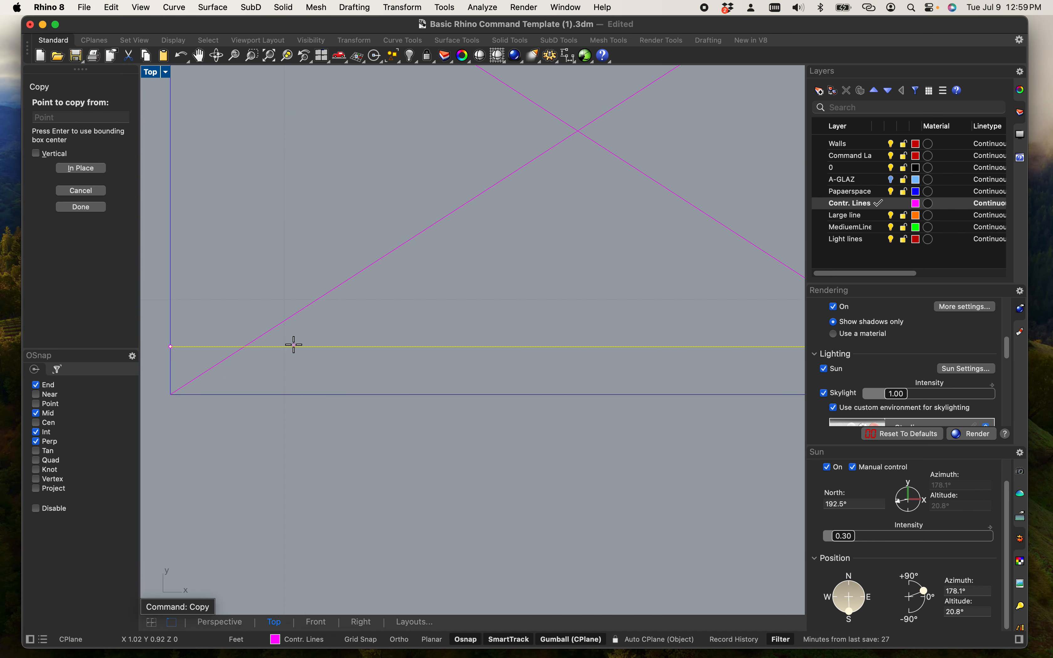
pyautogui.click(353, 456)
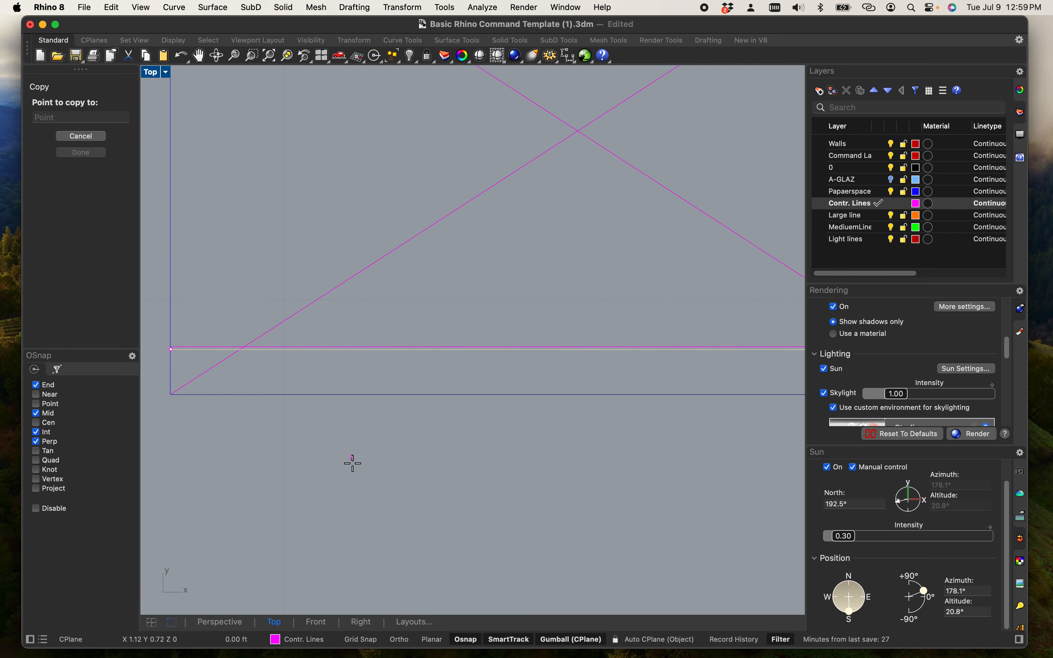
pyautogui.click(352, 482)
pyautogui.press('Escape')
pyautogui.press('Escape')
pyautogui.scroll(6, 190, 386)
pyautogui.scroll(-2, 239, 398)
pyautogui.write('text')
pyautogui.press('Return')
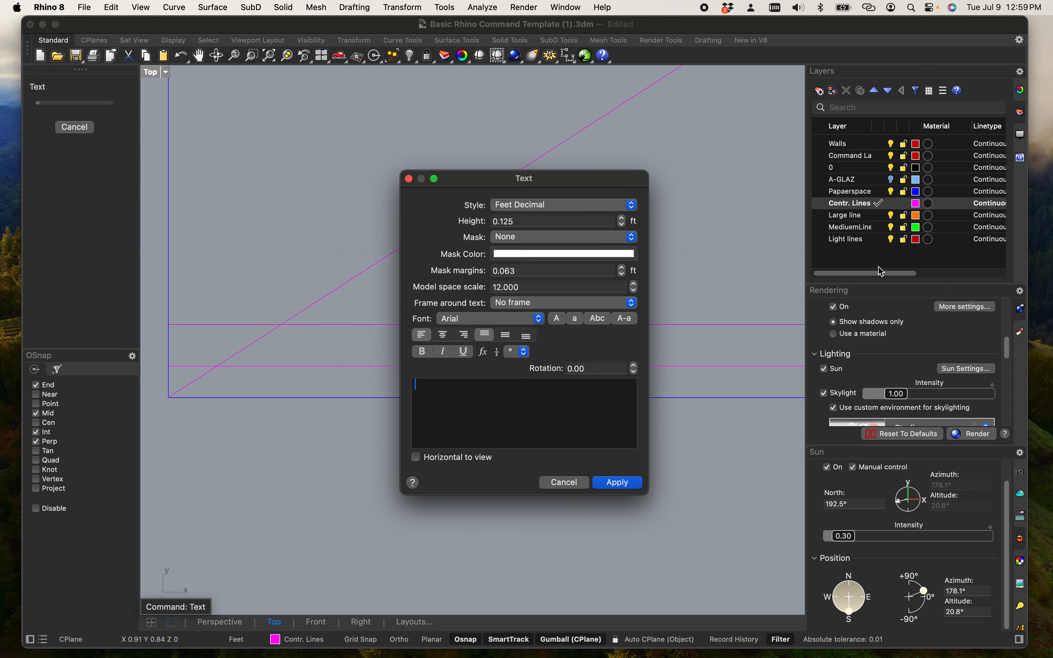
pyautogui.click(565, 482)
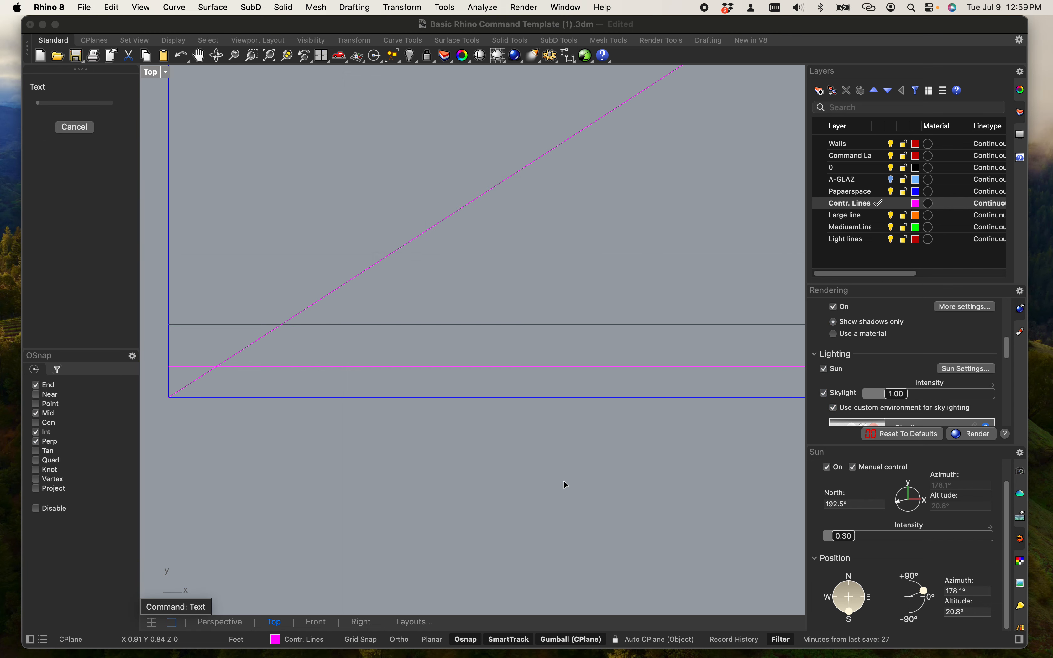
# Create a new layer named "Textlayer" below Light lines.
pyautogui.rightClick(862, 262)
pyautogui.click(888, 269)
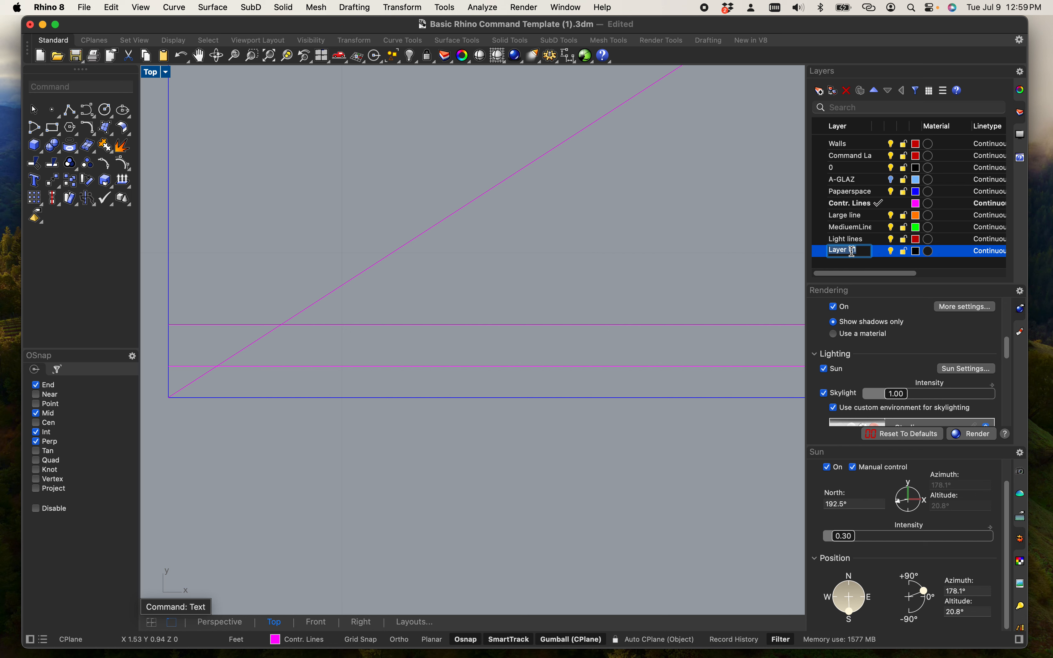
pyautogui.write('Textlayer')
pyautogui.press('Return')
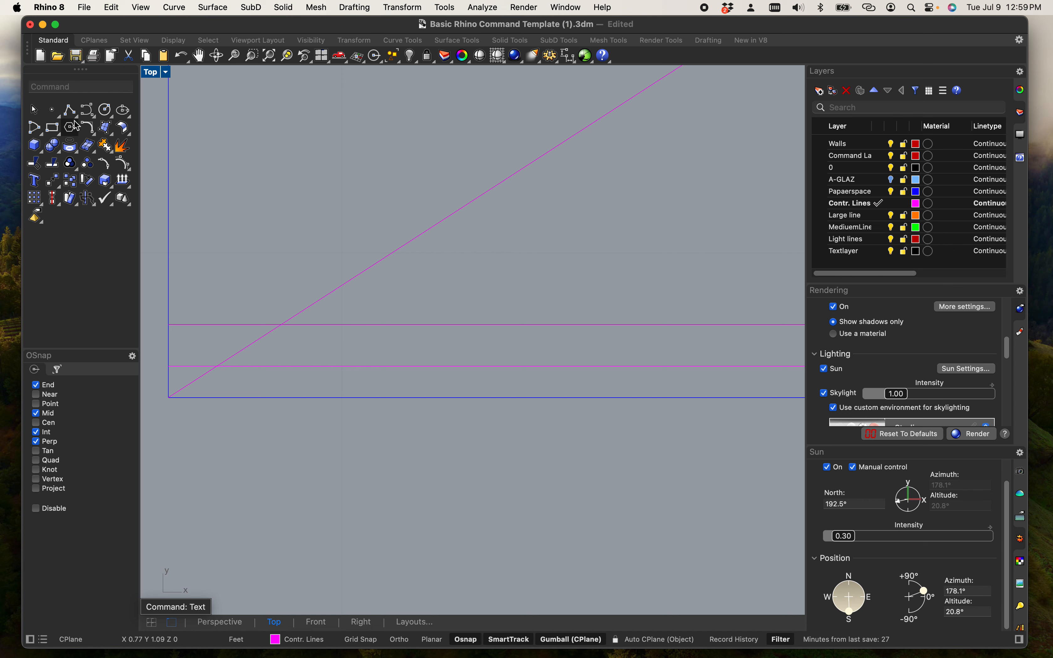
# Create a text object containing the author's full name in Arial and place it just below the row of sheets.
pyautogui.write('Text')
pyautogui.press('Return')
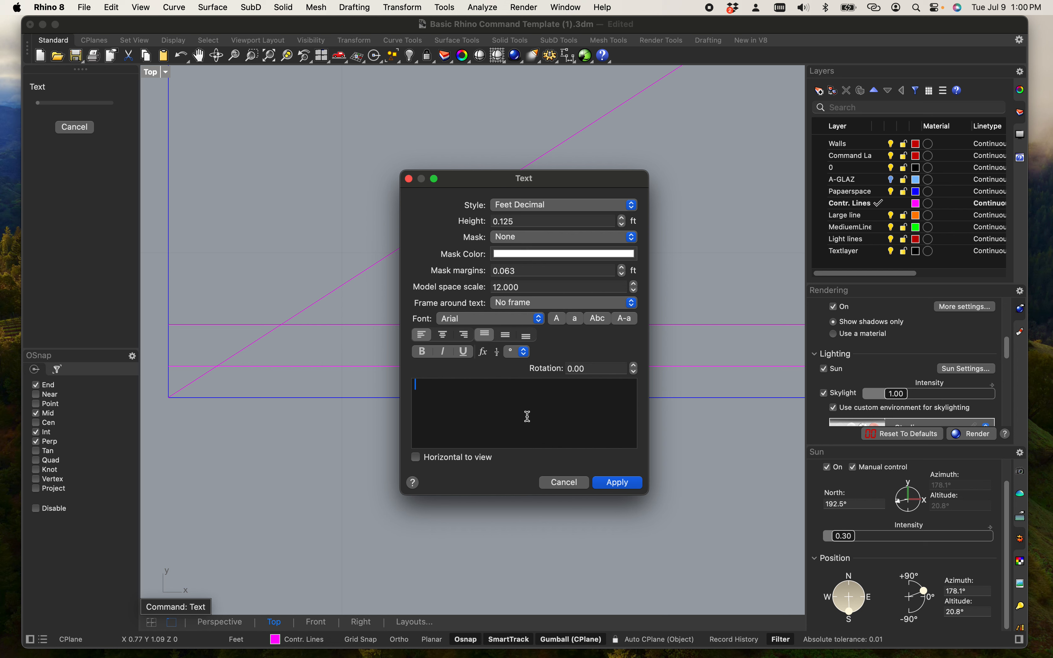
pyautogui.write('Christopher Verette')
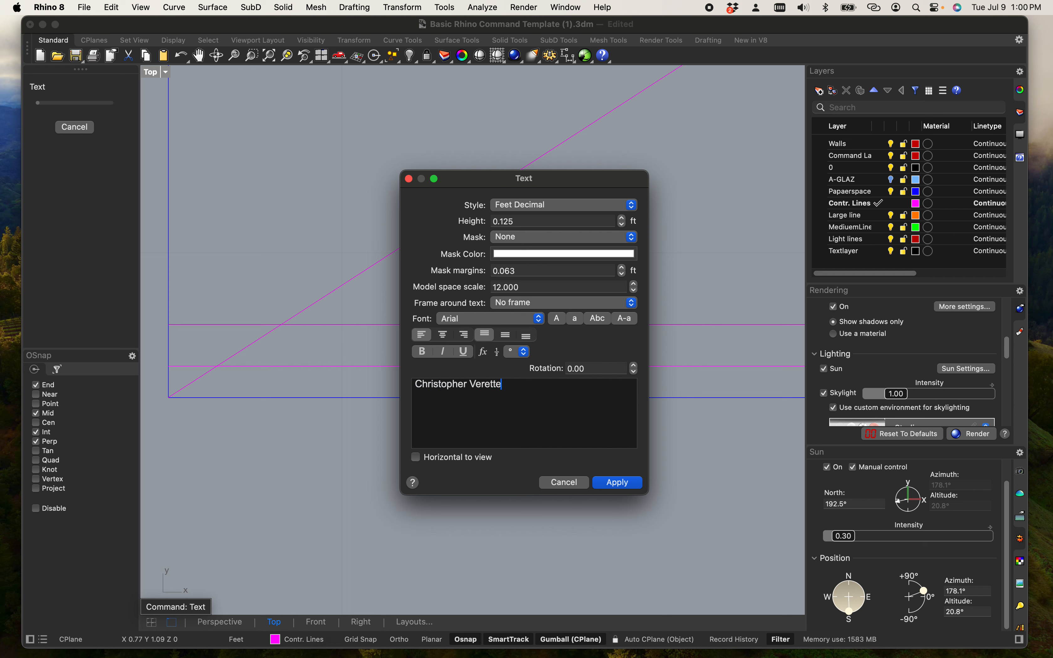
pyautogui.click(618, 482)
pyautogui.scroll(-5, 313, 273)
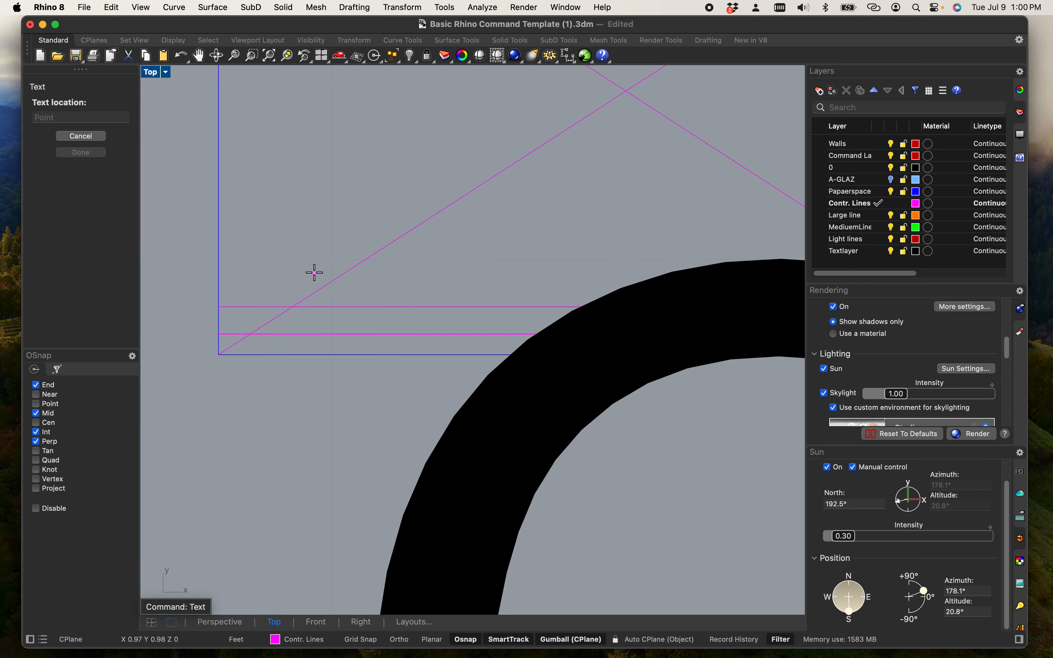
pyautogui.scroll(-6, 314, 272)
pyautogui.click(315, 287)
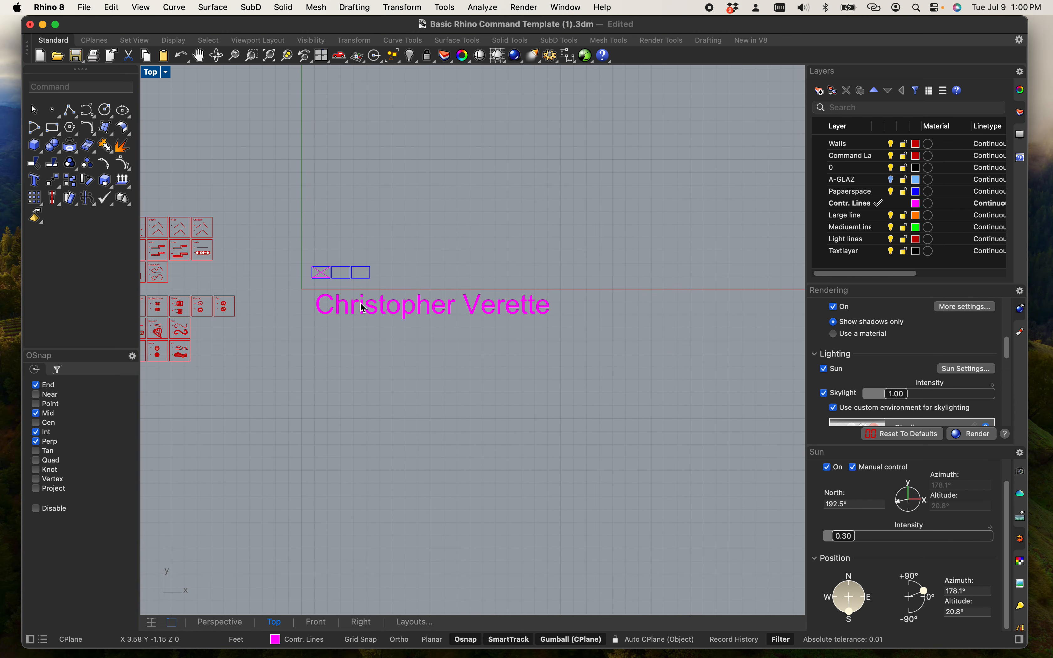
# Scale the full-name text down uniformly until it spans about three sheet widths.
pyautogui.scroll(3, 345, 300)
pyautogui.click(375, 318)
pyautogui.moveTo(491, 343); pyautogui.dragTo(338, 248)
pyautogui.scroll(14, 271, 284)
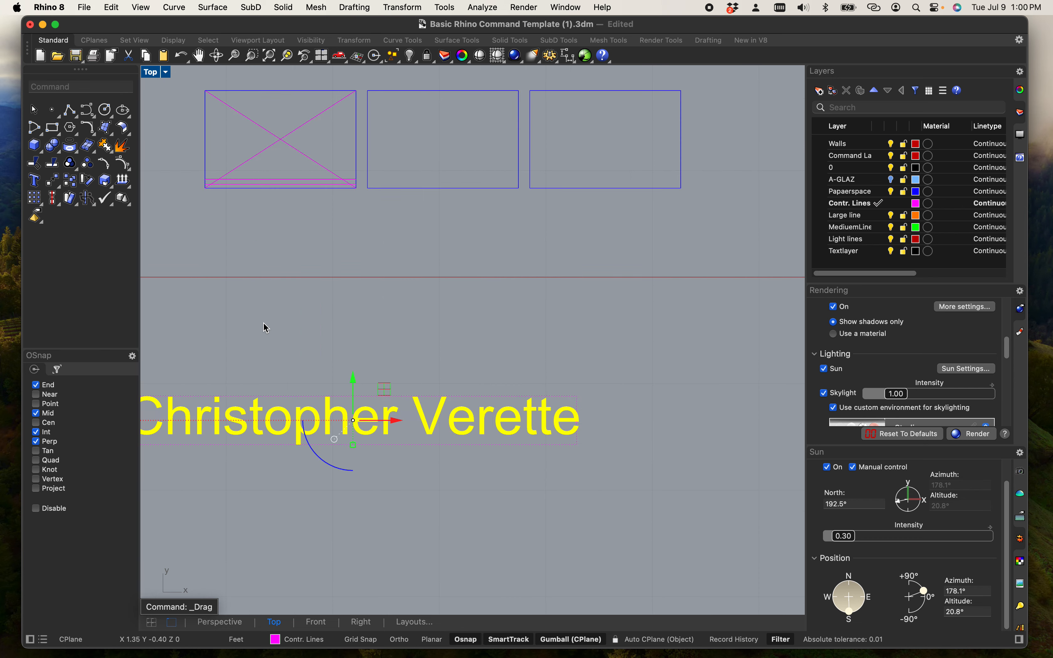
# Open the full-name text for editing to check its height, and close it without changes.
pyautogui.moveTo(274, 332); pyautogui.dragTo(382, 308, button='right')
pyautogui.doubleClick(363, 384)
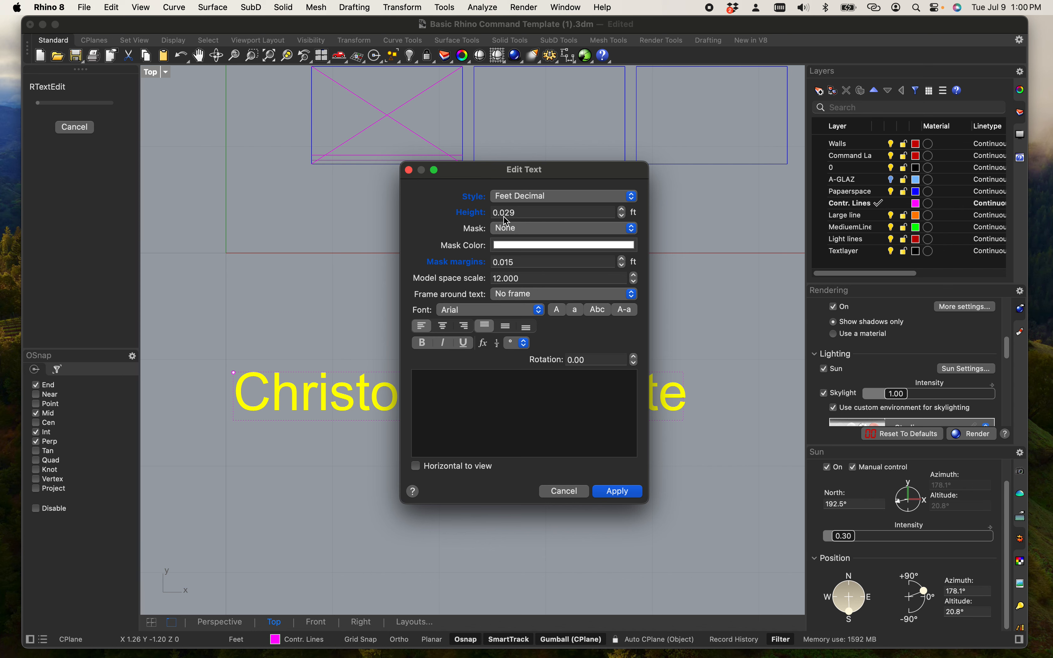
pyautogui.click(557, 495)
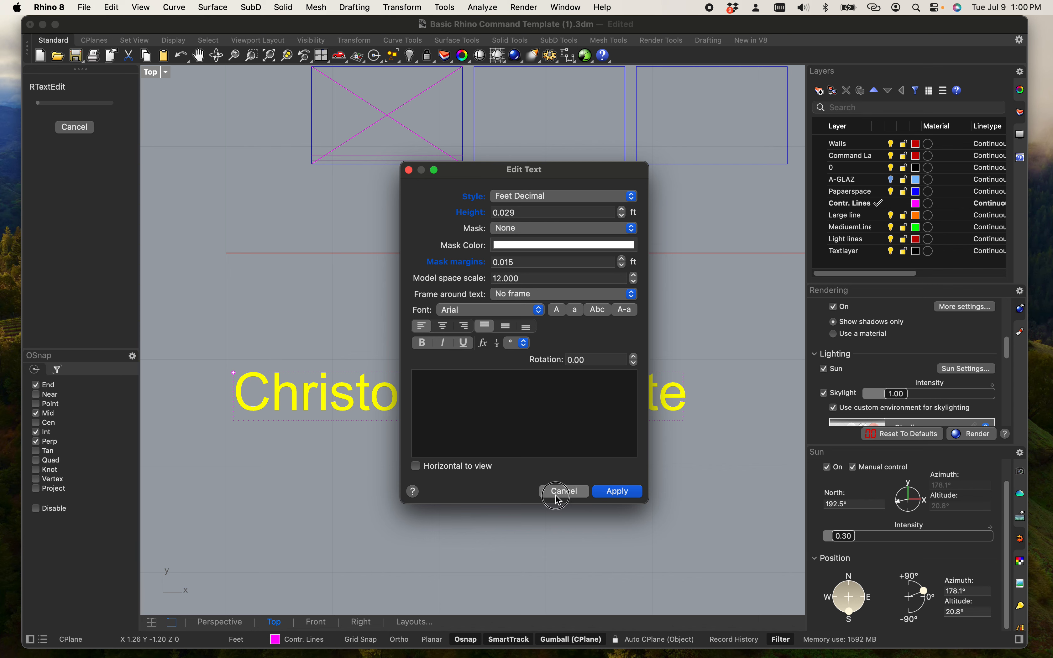
# Set the model units to Inches, changing the unit system only without maintaining object sizes.
pyautogui.scroll(-10, 462, 347)
pyautogui.scroll(6, 441, 322)
pyautogui.moveTo(439, 333); pyautogui.dragTo(459, 375, button='right')
pyautogui.scroll(-6, 459, 376)
pyautogui.scroll(-3, 462, 381)
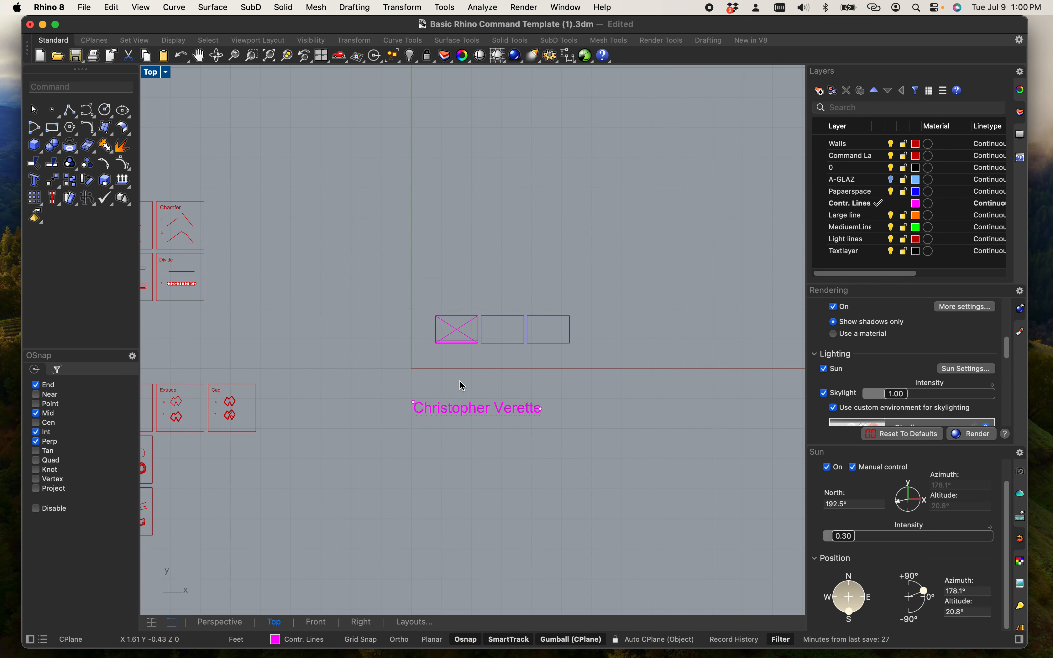
pyautogui.write('Grid')
pyautogui.press('Return')
pyautogui.click(407, 192)
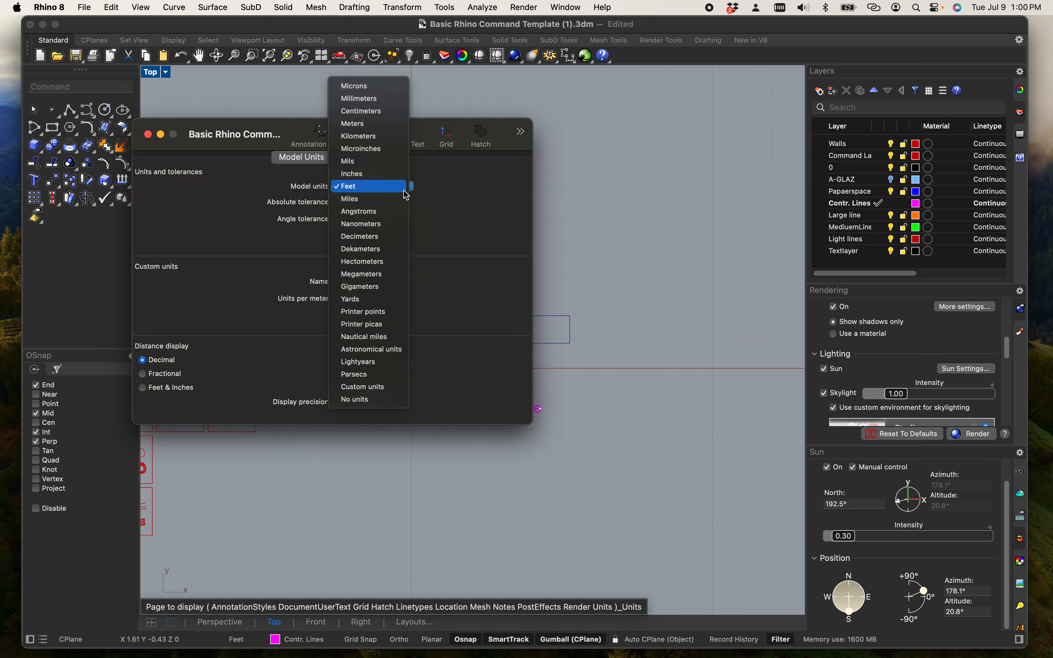
pyautogui.click(397, 176)
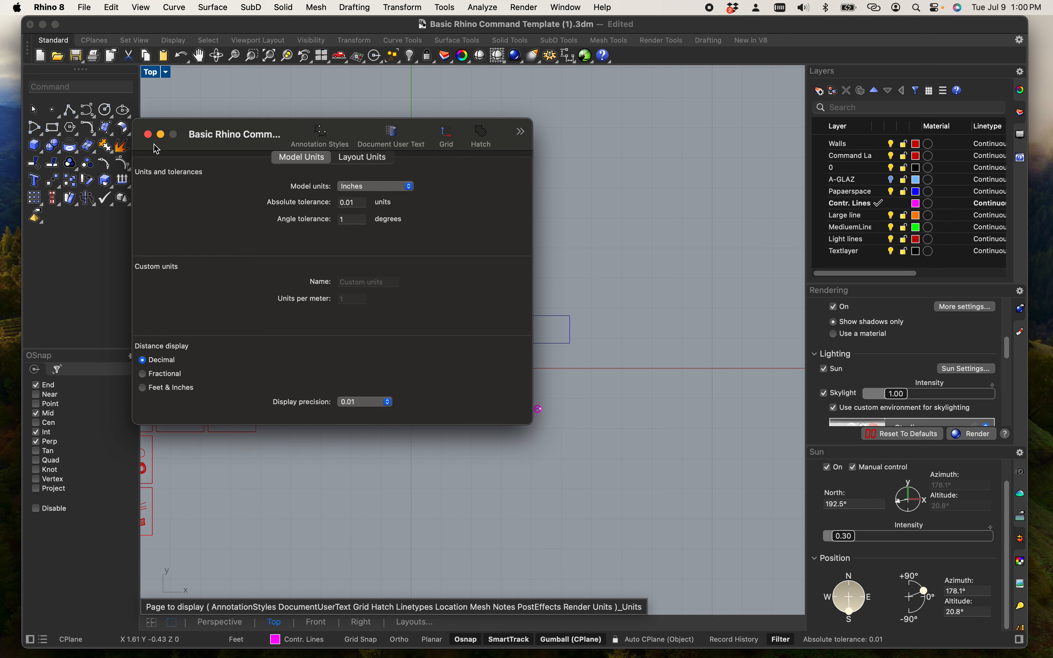
pyautogui.click(149, 135)
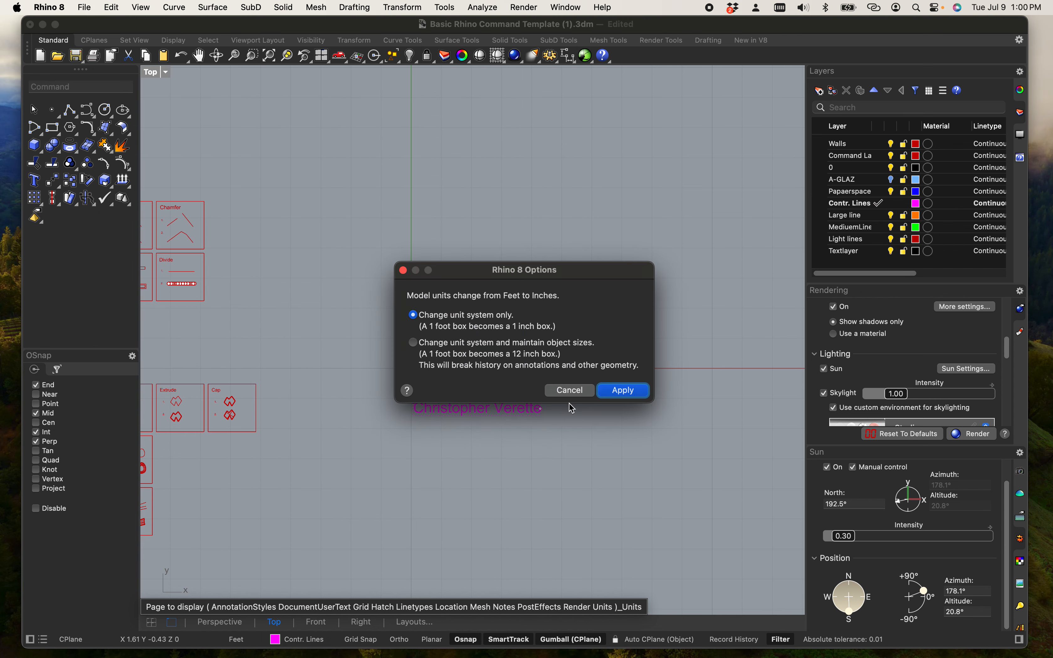
pyautogui.click(611, 393)
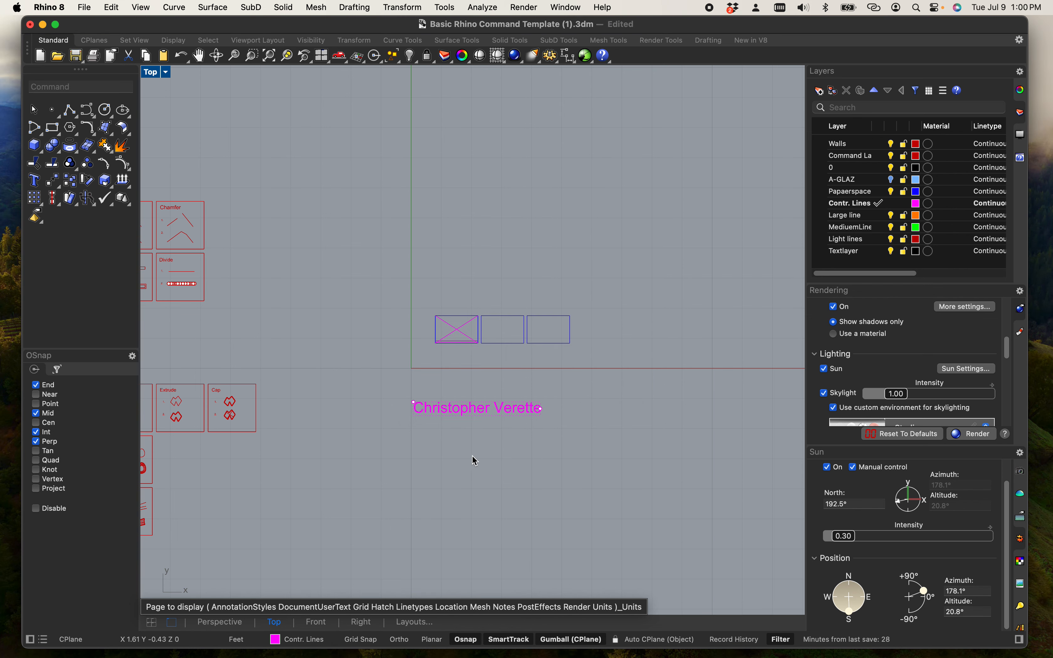
# Dimension the width of the third sheet along its top edge, placing the dimension line above the sheets.
pyautogui.scroll(10, 448, 449)
pyautogui.scroll(-8, 493, 352)
pyautogui.scroll(8, 493, 233)
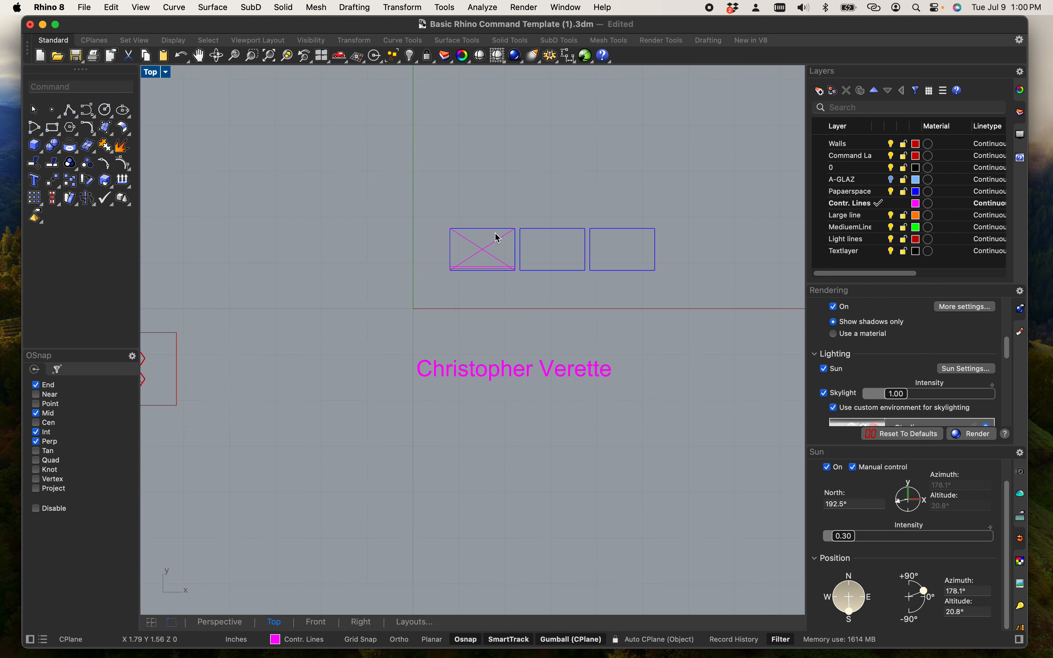
pyautogui.scroll(-5, 494, 251)
pyautogui.scroll(6, 552, 243)
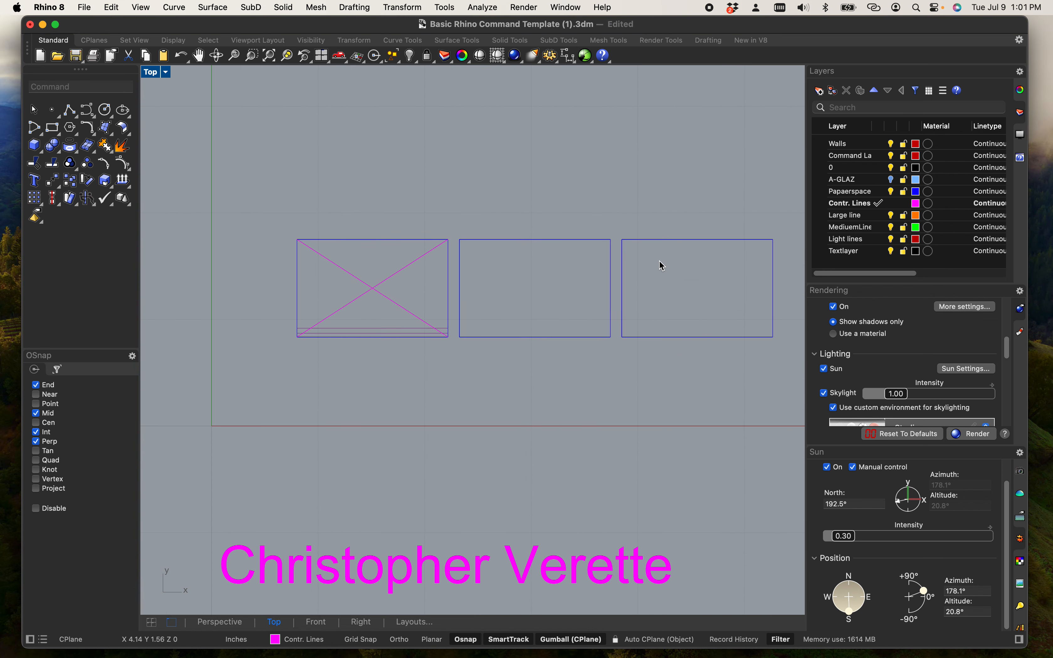
pyautogui.scroll(4, 659, 261)
pyautogui.moveTo(656, 290); pyautogui.dragTo(489, 305, button='right')
pyautogui.write('dim')
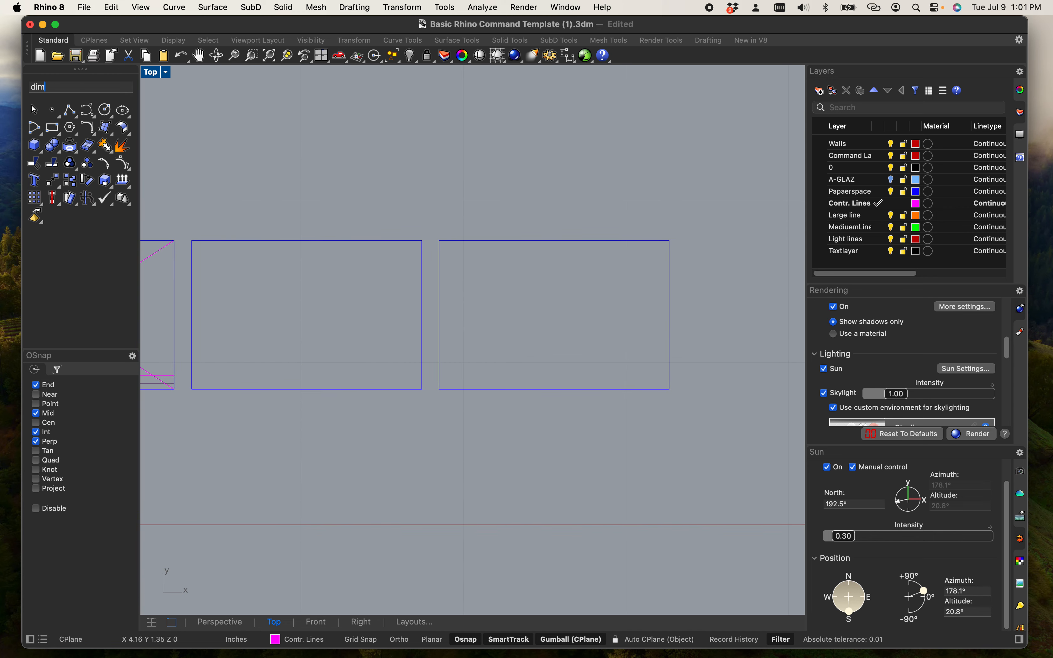
pyautogui.press('Return')
pyautogui.click(439, 240)
pyautogui.click(669, 240)
pyautogui.scroll(-5, 672, 157)
pyautogui.scroll(-8, 673, 154)
pyautogui.moveTo(667, 159); pyautogui.dragTo(575, 244, button='right')
pyautogui.scroll(8, 587, 229)
pyautogui.click(587, 230)
pyautogui.moveTo(662, 253); pyautogui.dragTo(526, 274, button='right')
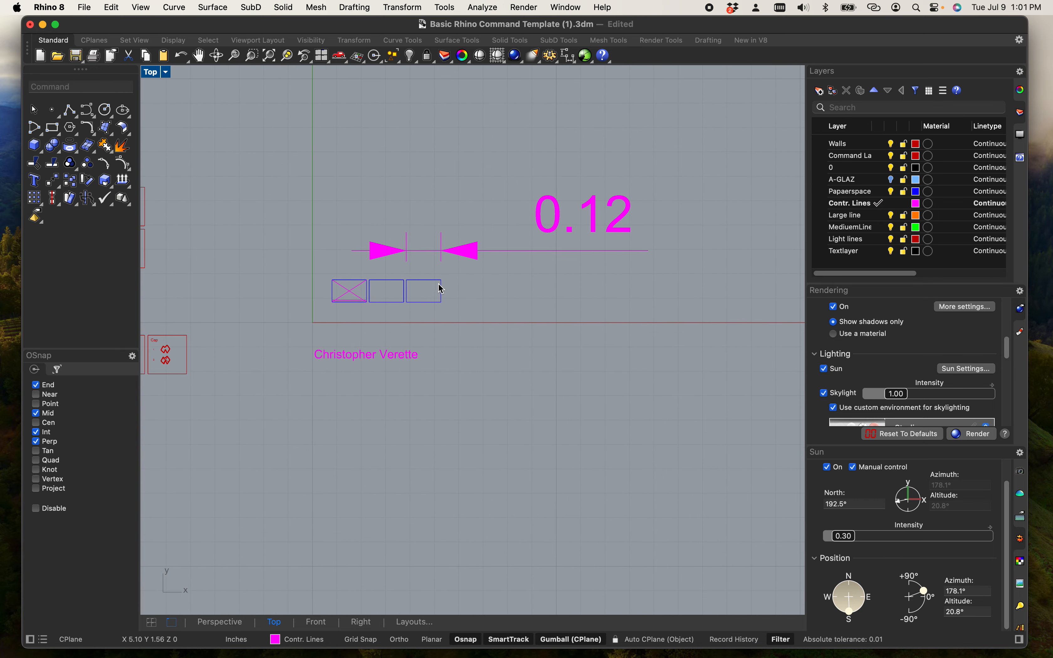
pyautogui.scroll(2, 439, 300)
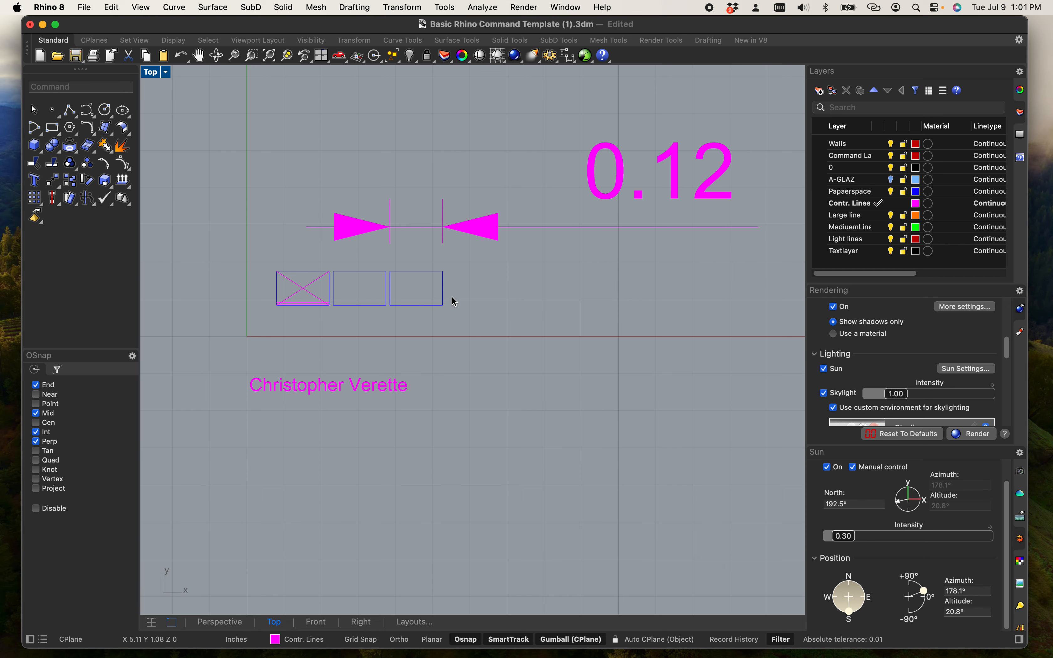
pyautogui.moveTo(491, 307); pyautogui.dragTo(528, 342, button='right')
# Undo the sheet width dimension and the model units change.
pyautogui.press('super+z')
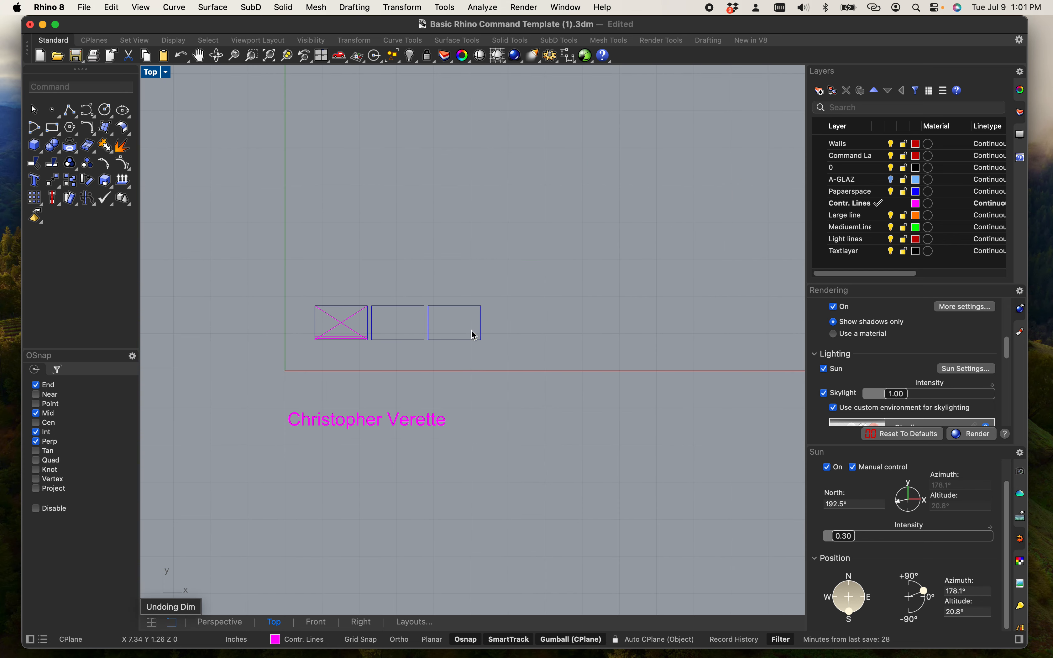
pyautogui.scroll(-10, 467, 341)
pyautogui.rightClick(464, 353)
pyautogui.click(439, 312)
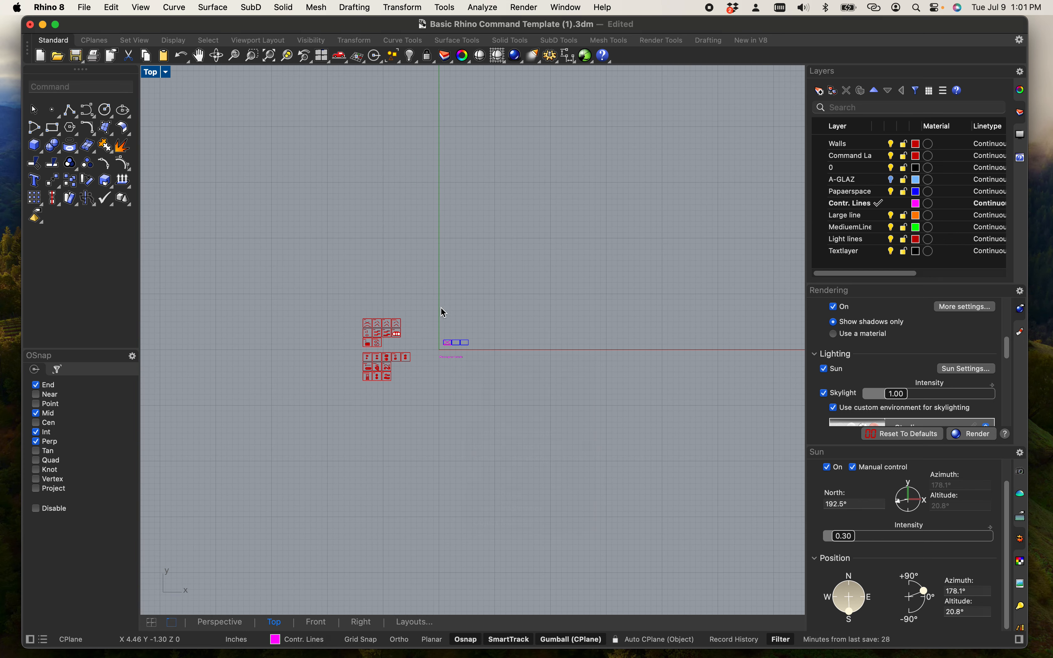
pyautogui.scroll(5, 441, 350)
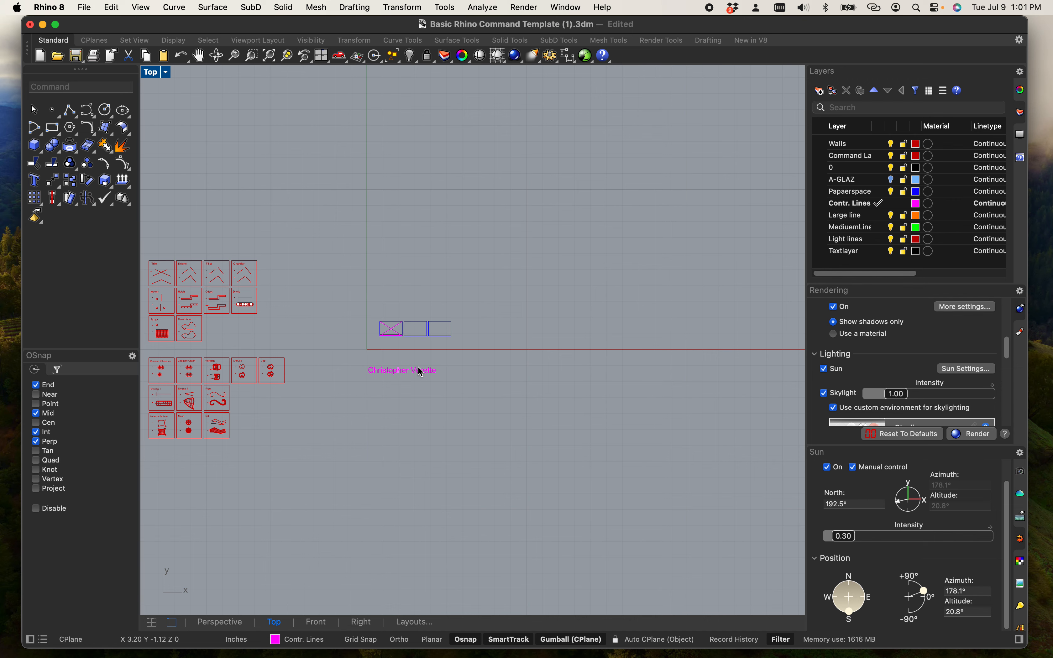
pyautogui.press('super+z')
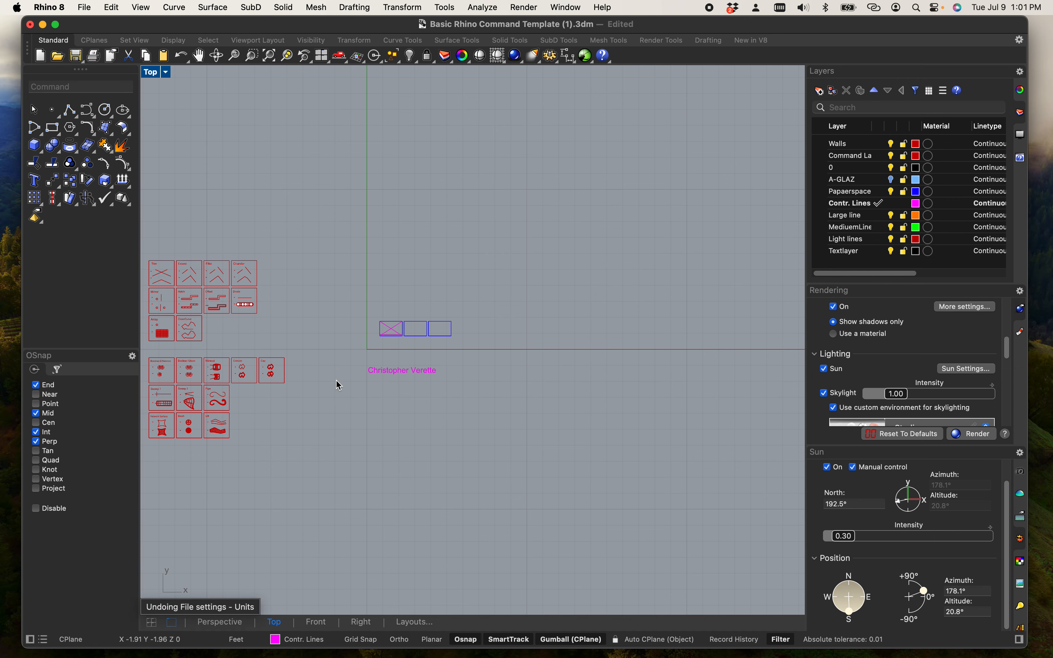
# Dimension the third sheet's top edge again with the model in feet, placing the dimension line above the sheet row.
pyautogui.scroll(5, 395, 316)
pyautogui.click(392, 344)
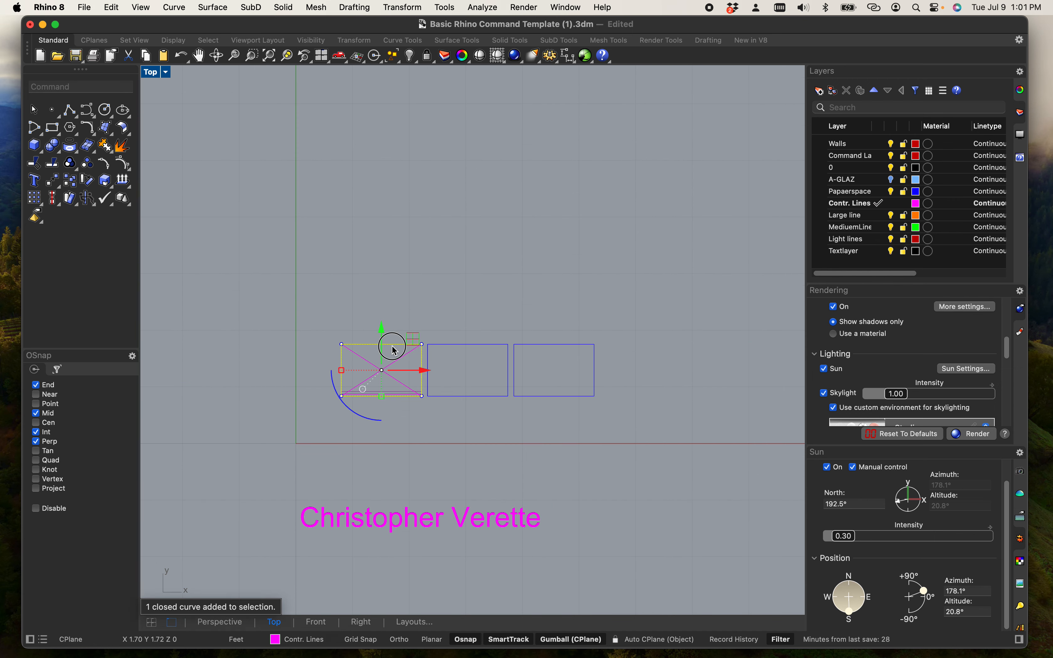
pyautogui.click(456, 506)
pyautogui.click(453, 472)
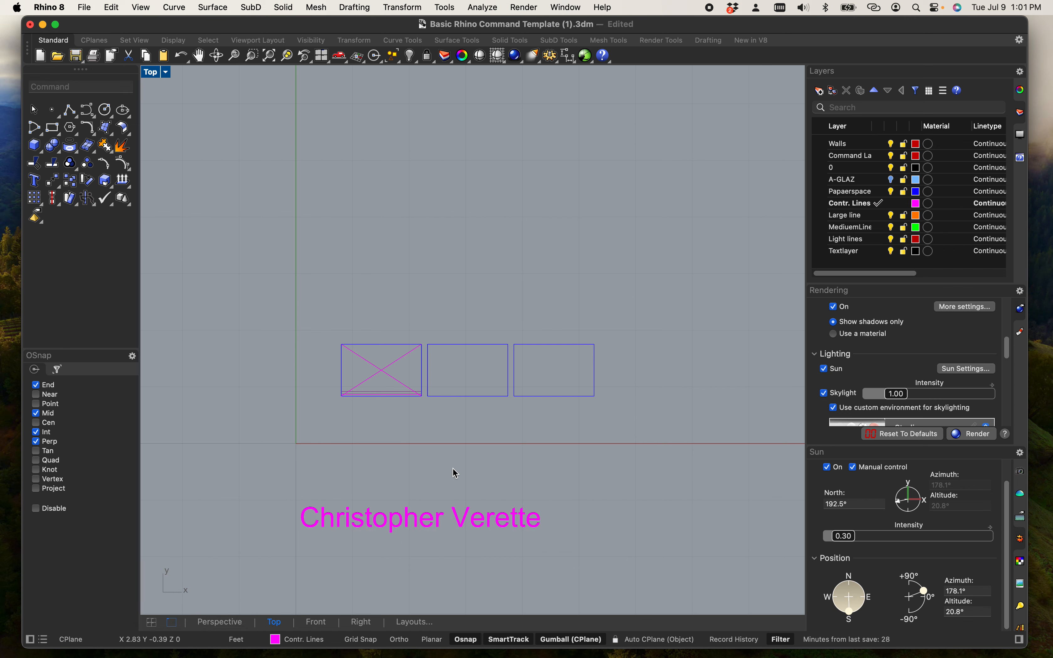
pyautogui.write('dim')
pyautogui.press('Return')
pyautogui.scroll(4, 540, 345)
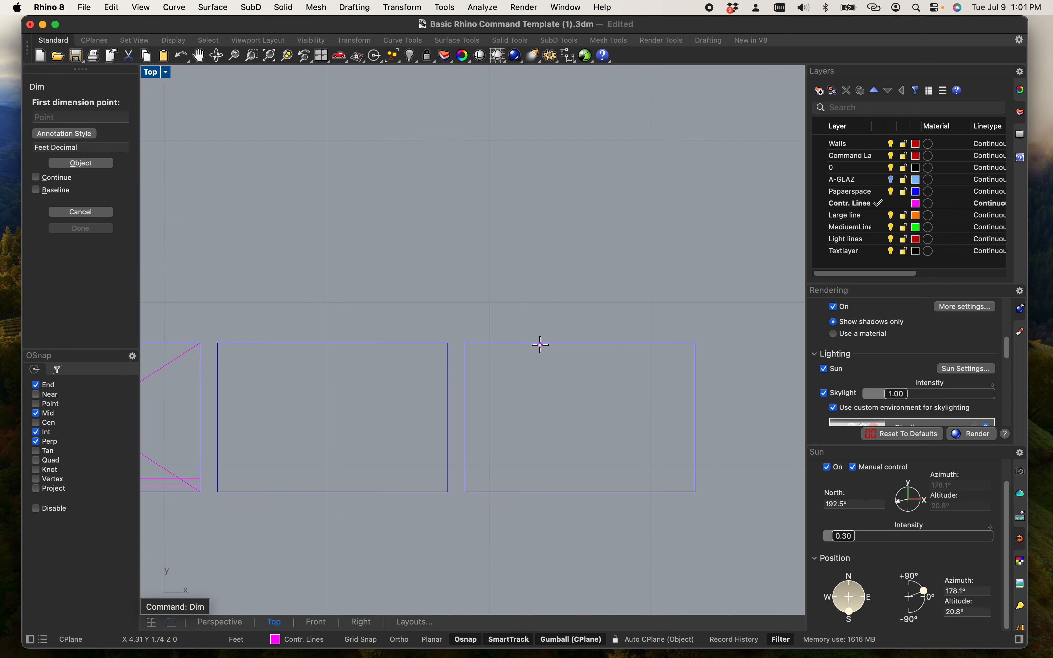
pyautogui.click(465, 344)
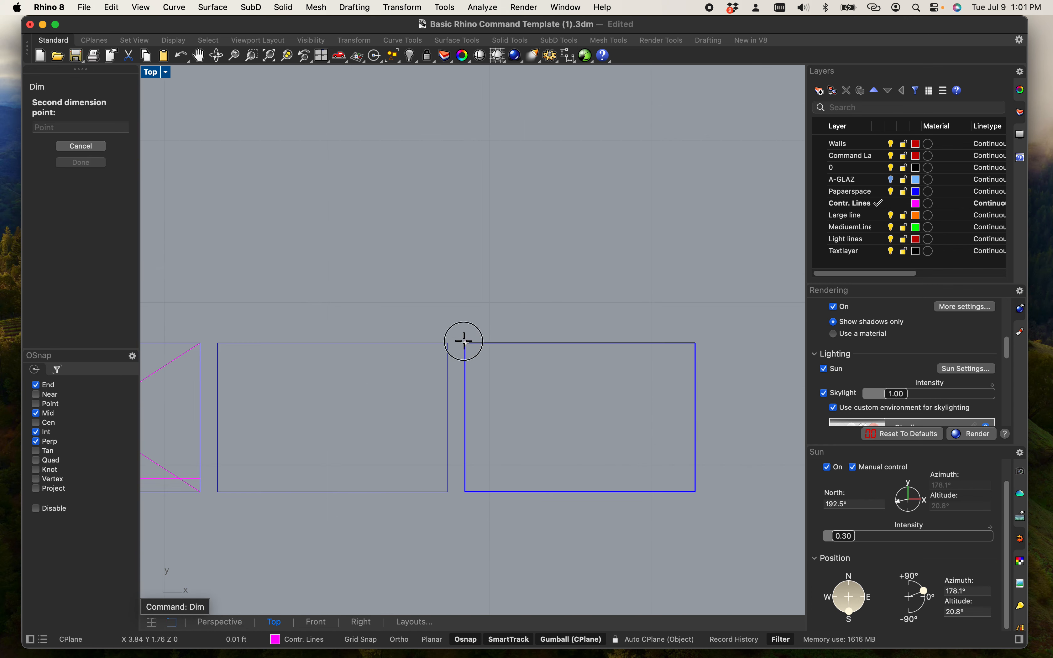
pyautogui.click(695, 344)
pyautogui.scroll(-6, 686, 216)
pyautogui.scroll(-4, 686, 216)
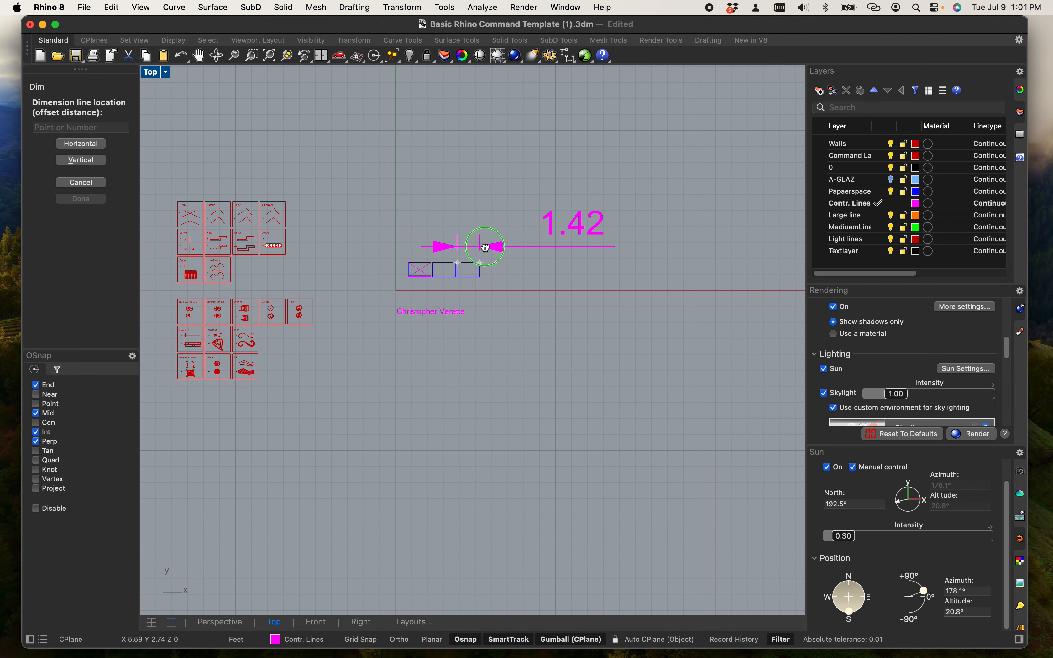
pyautogui.click(481, 239)
pyautogui.scroll(8, 497, 242)
pyautogui.moveTo(585, 235); pyautogui.dragTo(573, 280, button='right')
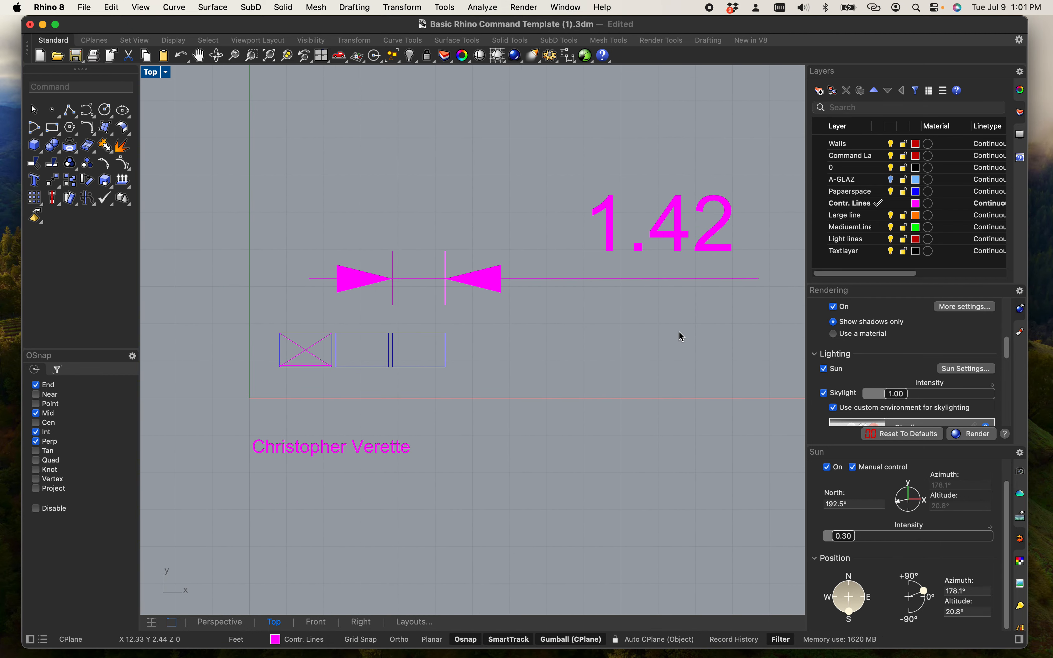
# Set the model's distance display to Feet & Inches, keeping the model units in Feet.
pyautogui.write('units')
pyautogui.press('Return')
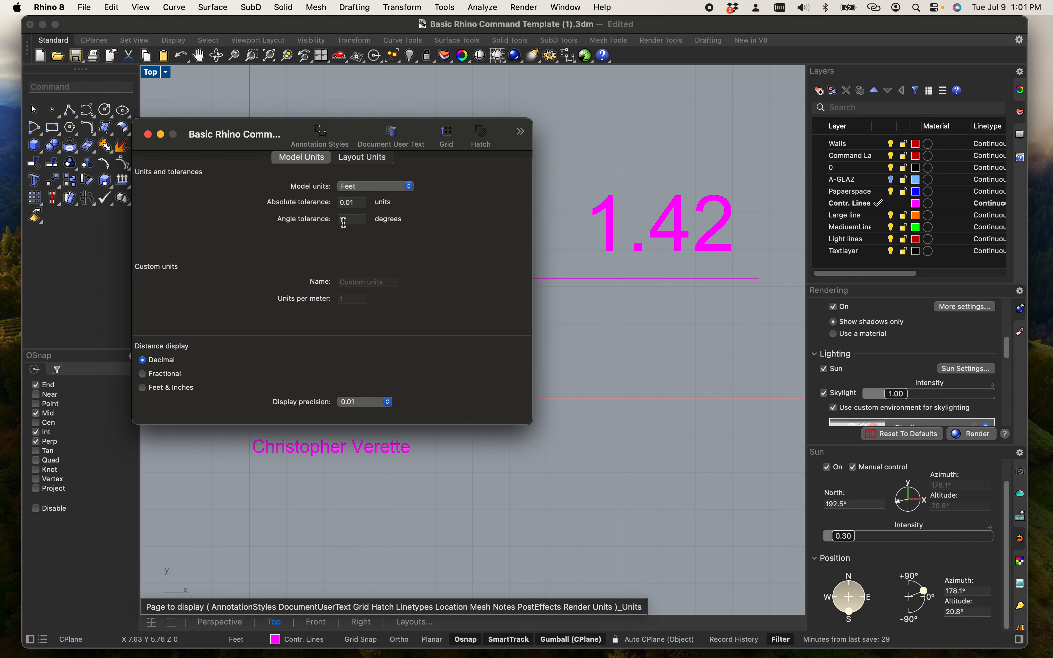
pyautogui.click(173, 379)
pyautogui.click(180, 390)
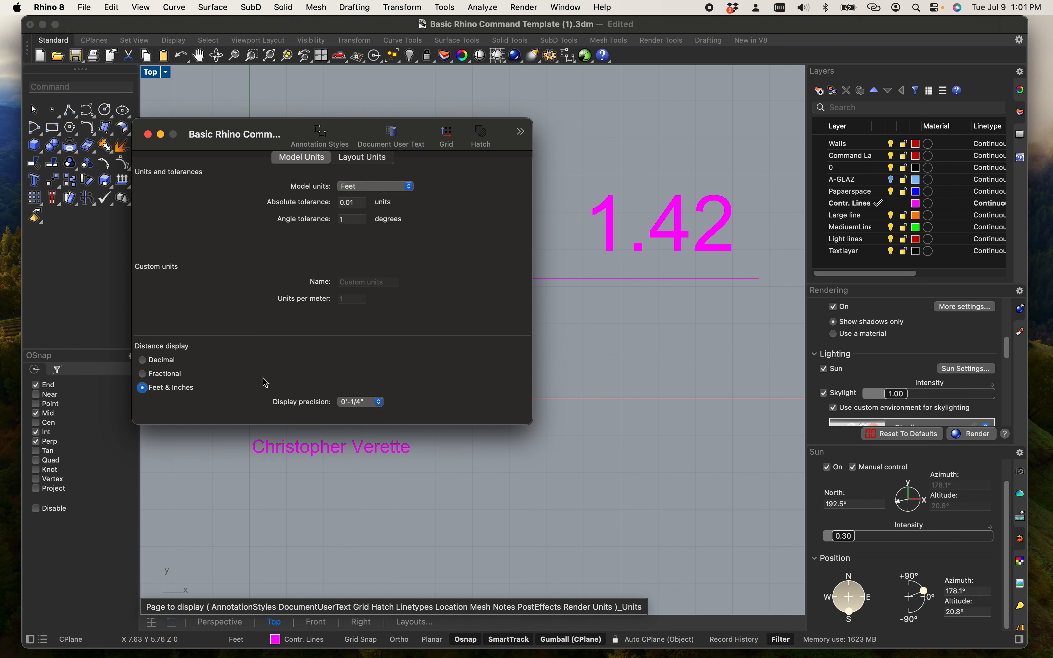
pyautogui.click(147, 135)
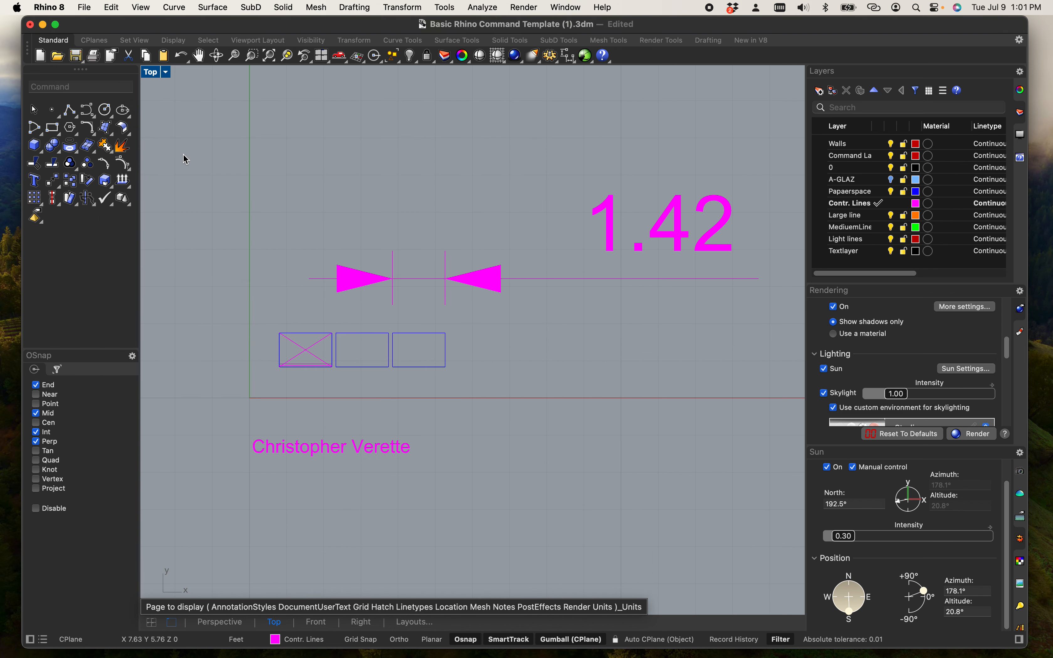
# Replace the third sheet's width dimension with a new linear dimension placed above its top edge.
pyautogui.click(524, 281)
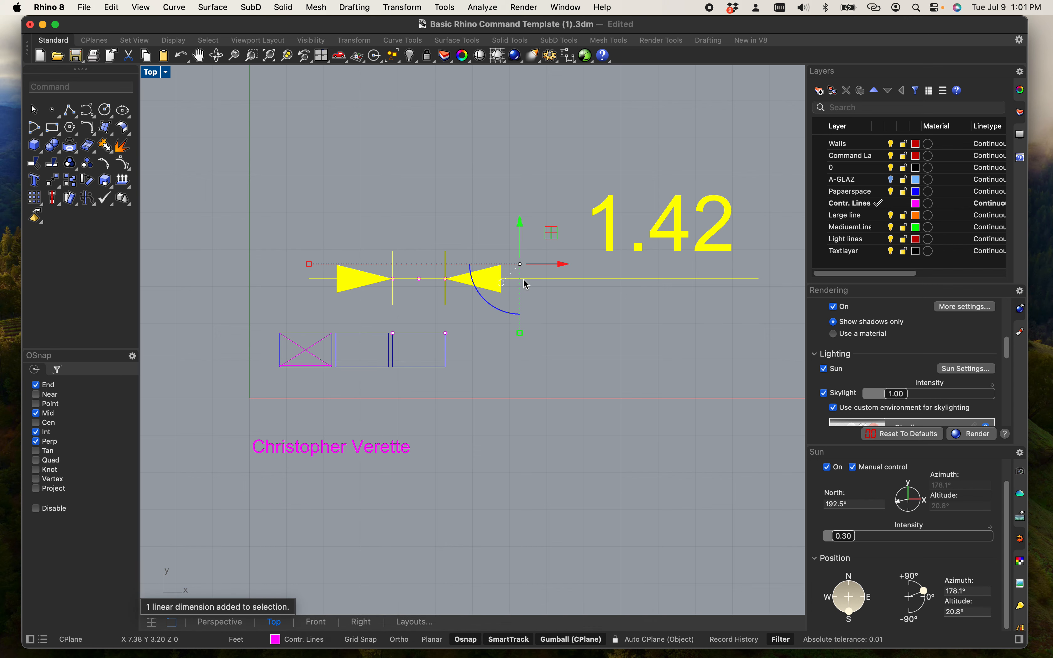
pyautogui.press('Delete')
pyautogui.write('dim')
pyautogui.press('Return')
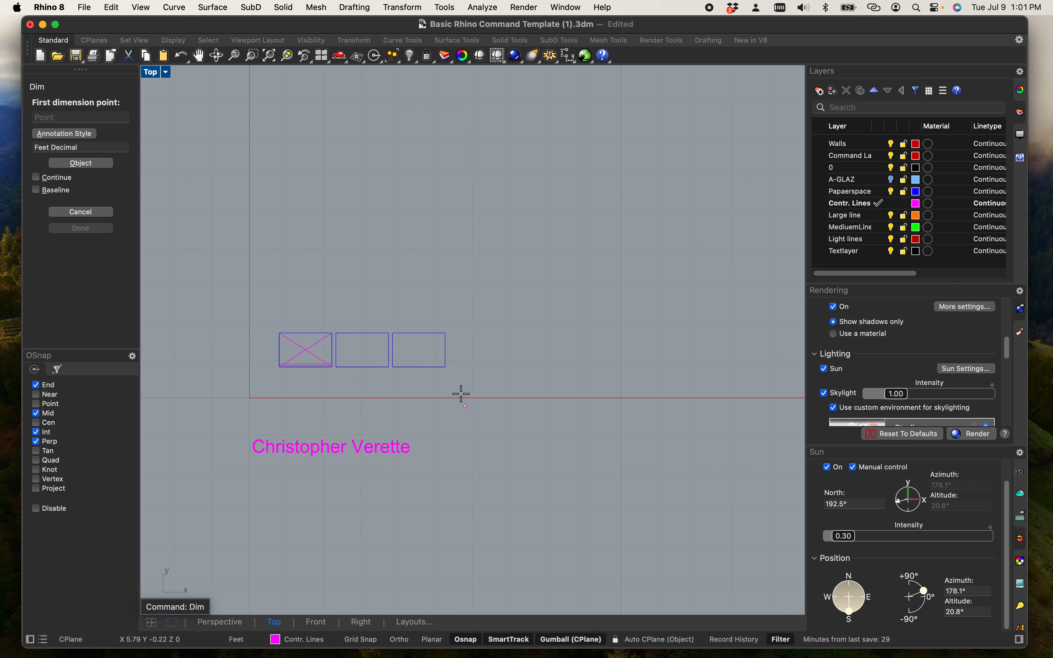
pyautogui.scroll(5, 461, 394)
pyautogui.click(170, 158)
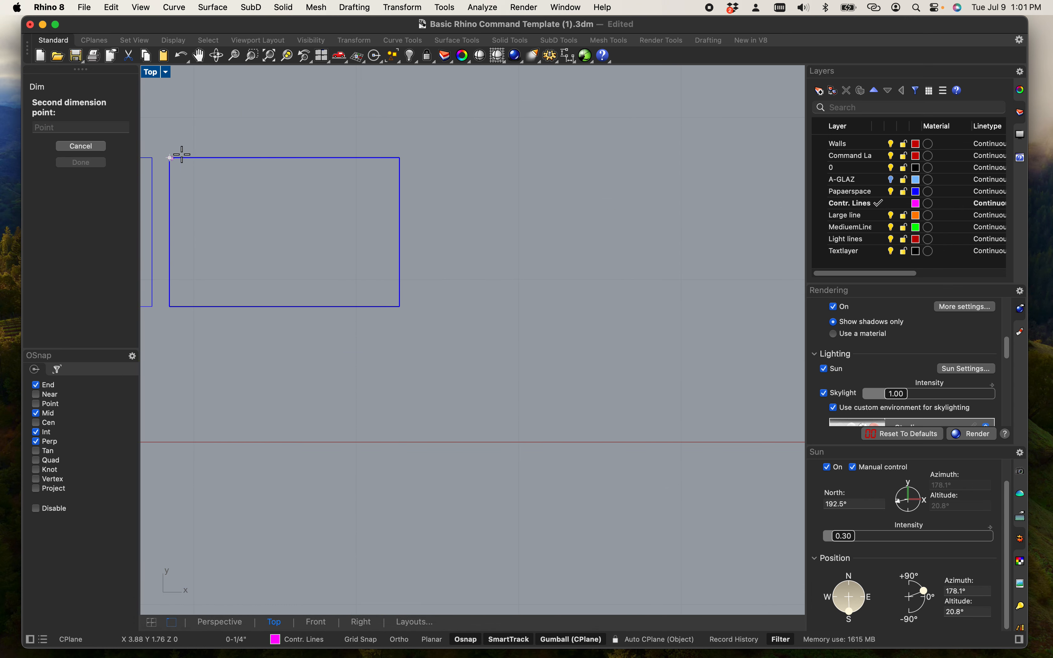
pyautogui.click(398, 157)
pyautogui.scroll(-5, 408, 157)
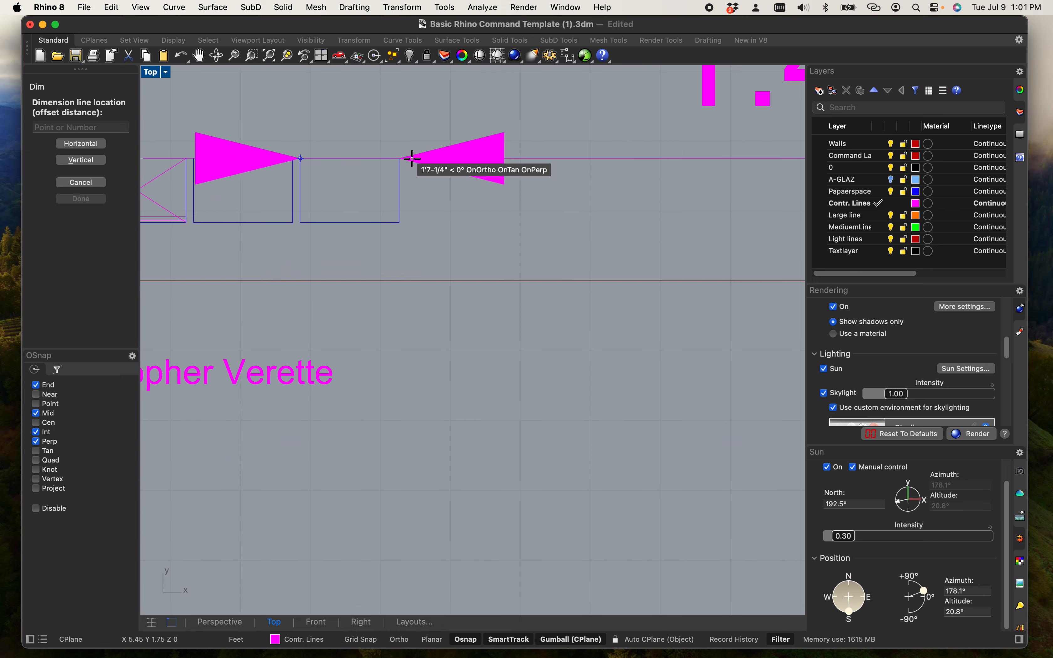
pyautogui.scroll(5, 406, 333)
pyautogui.click(405, 333)
pyautogui.scroll(-5, 405, 333)
pyautogui.scroll(3, 441, 313)
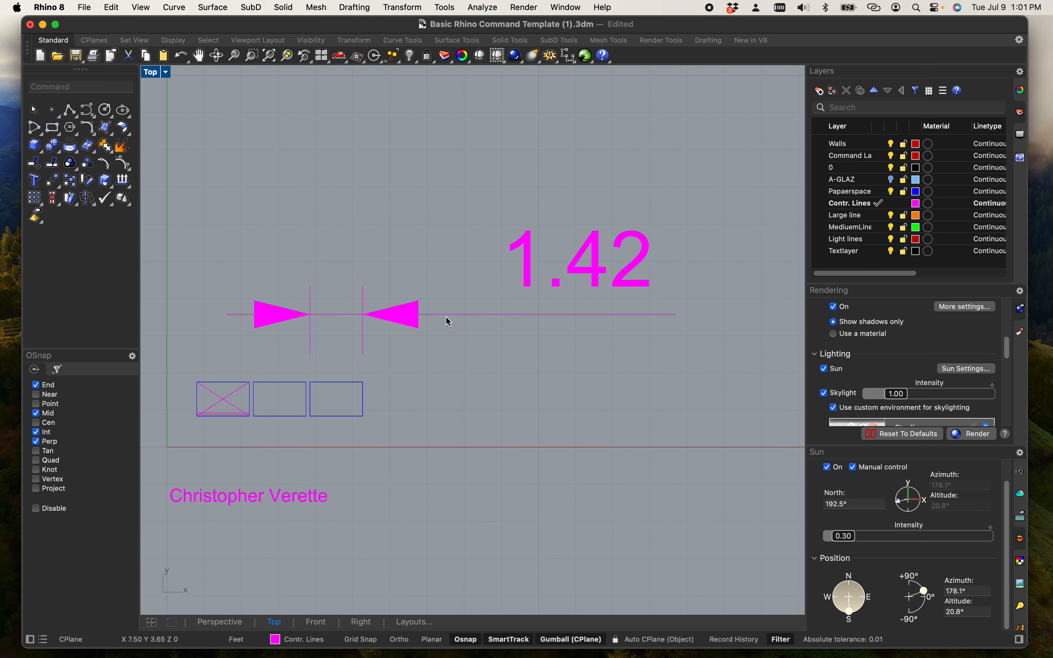
pyautogui.click(447, 315)
pyautogui.write('111dim')
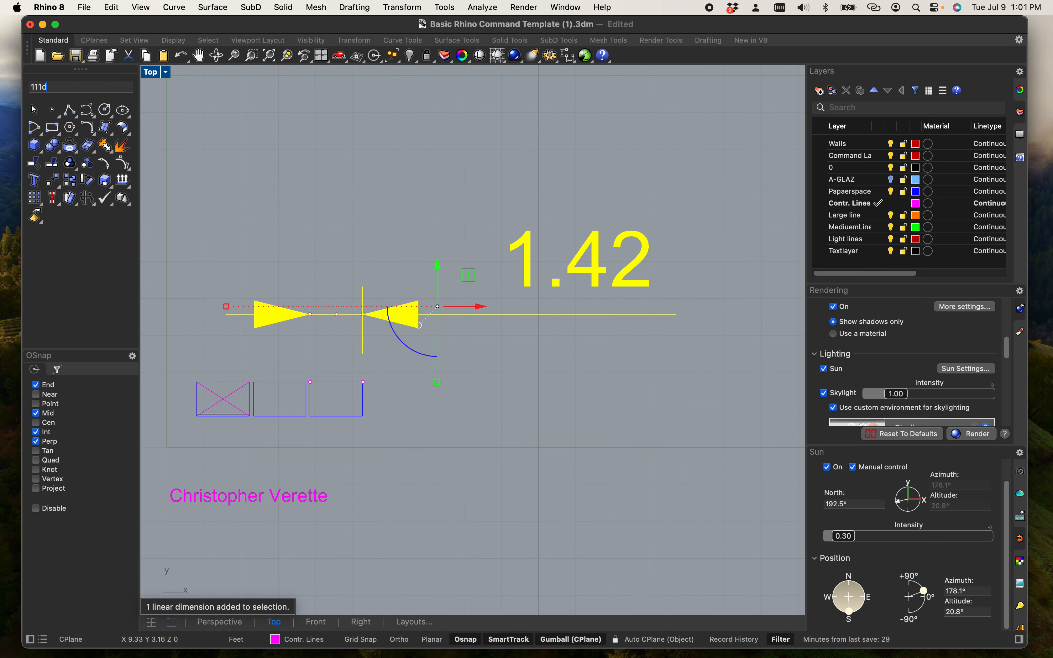
pyautogui.press('BackSpace')
pyautogui.press('BackSpace')
pyautogui.press('BackSpace')
pyautogui.write('Dim')
pyautogui.press('Down')
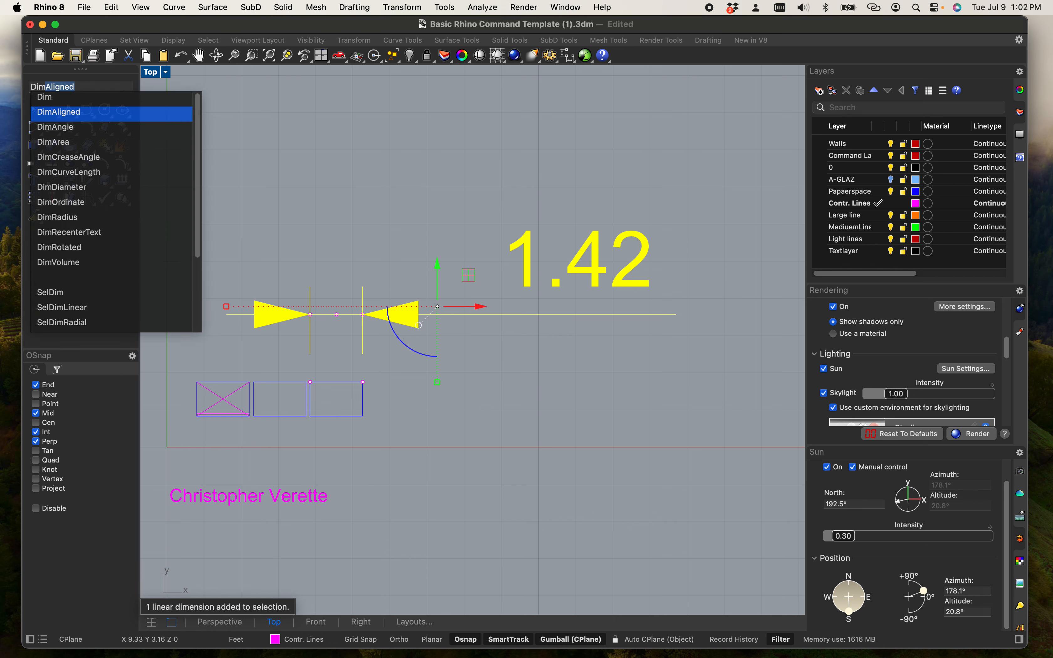
pyautogui.press('Down')
pyautogui.press('Down')
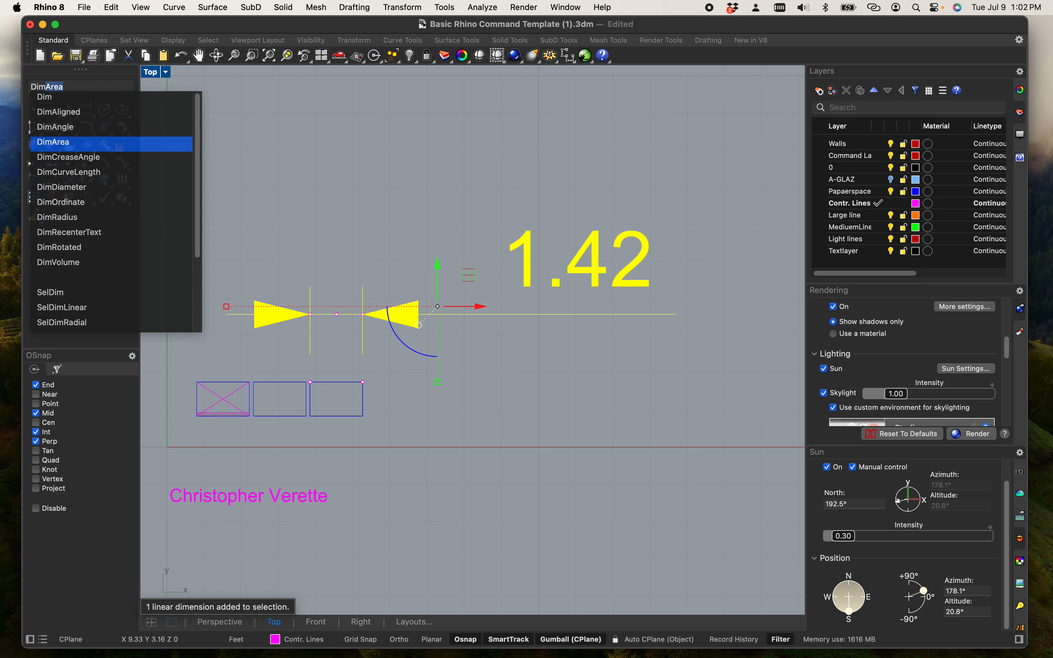
pyautogui.press('Down')
pyautogui.press('Up')
pyautogui.press('Up')
pyautogui.press('Up')
pyautogui.press('Up')
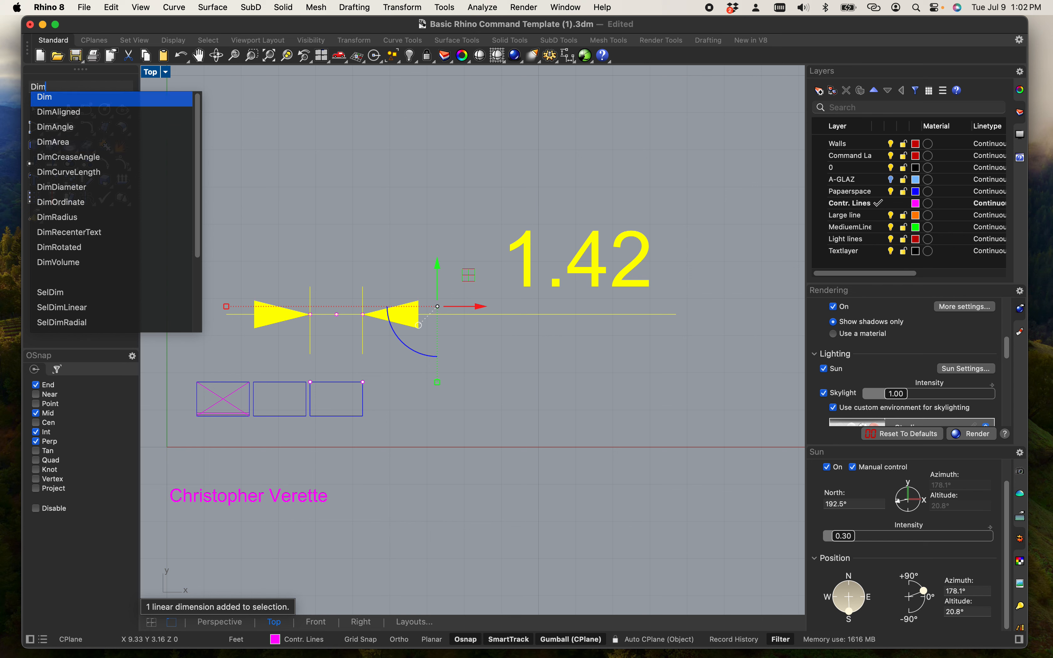
pyautogui.press('Down')
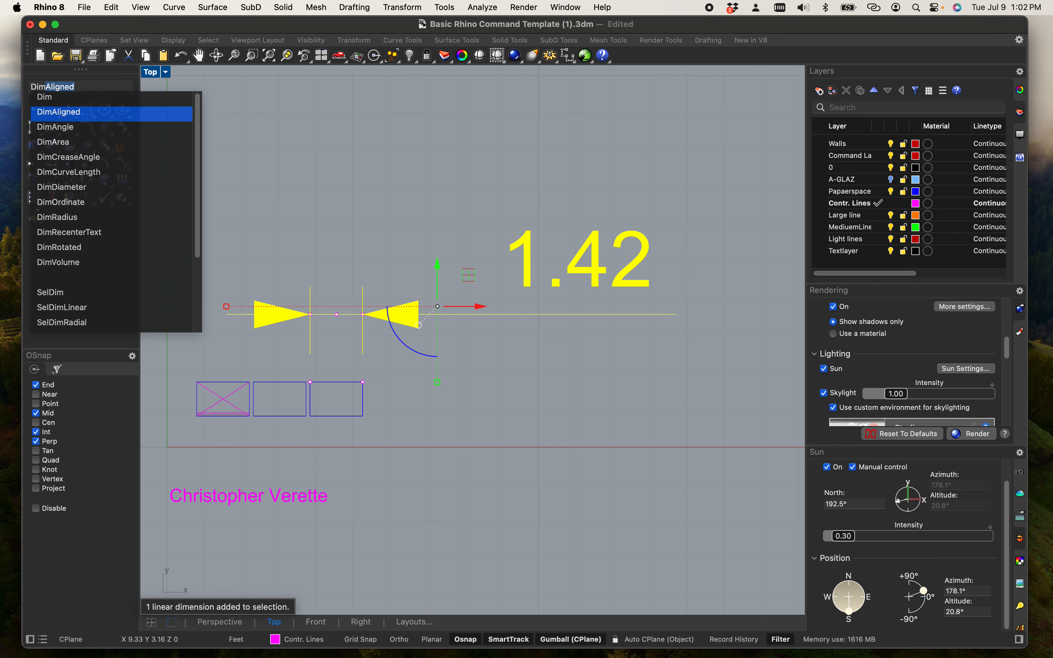
pyautogui.press('Escape')
pyautogui.press('Escape')
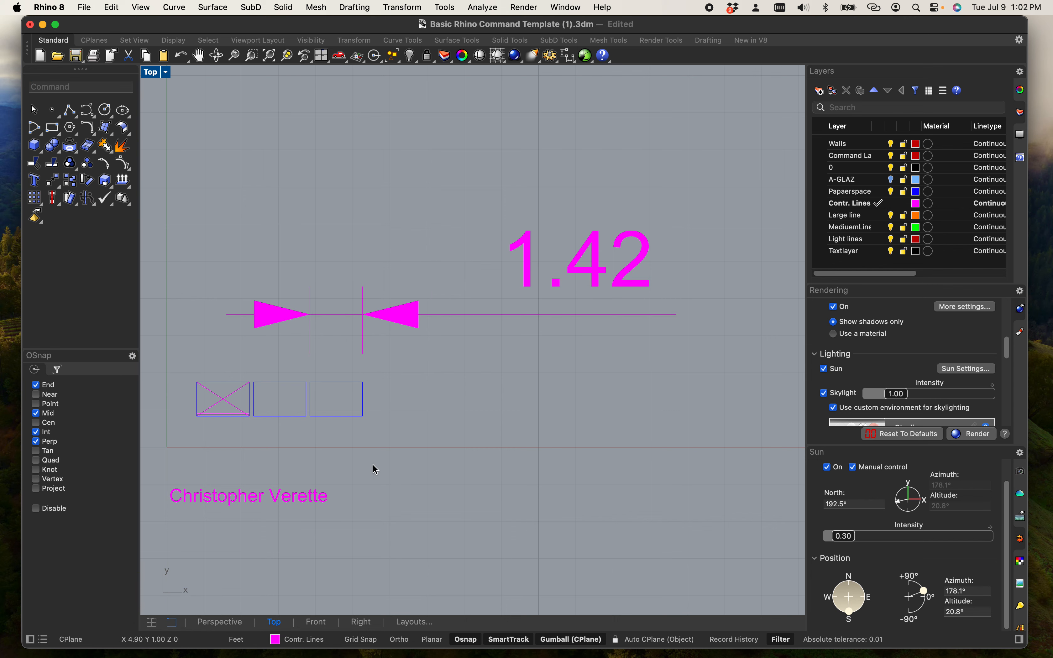
# Delete the linear width dimension above the third sheet.
pyautogui.click(540, 315)
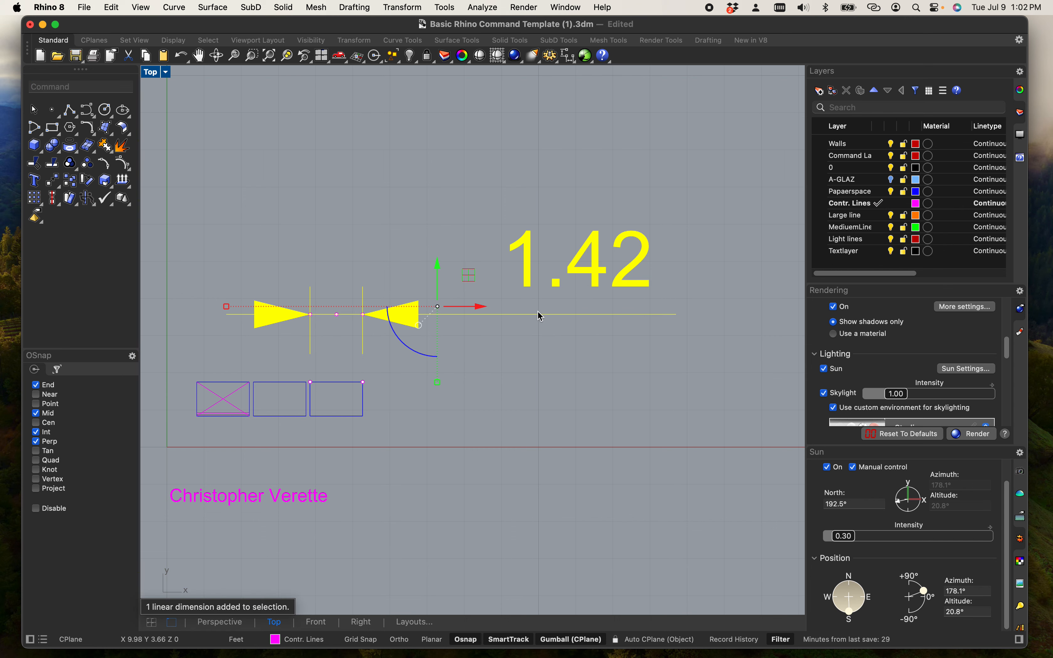
pyautogui.press('Delete')
pyautogui.scroll(-6, 529, 357)
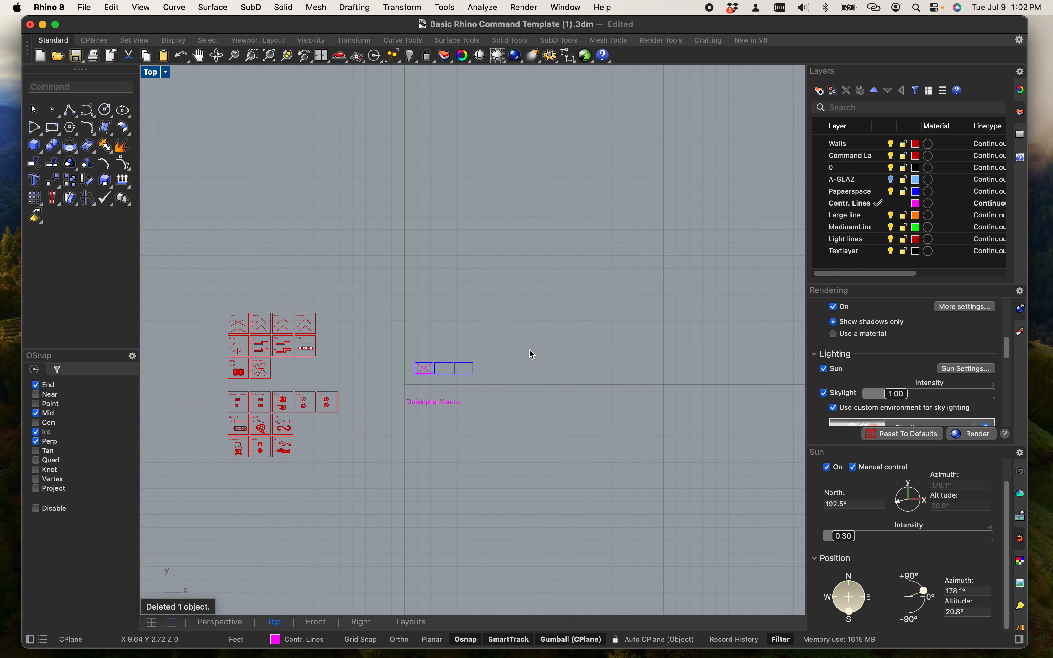
pyautogui.scroll(6, 421, 322)
pyautogui.scroll(-3, 442, 209)
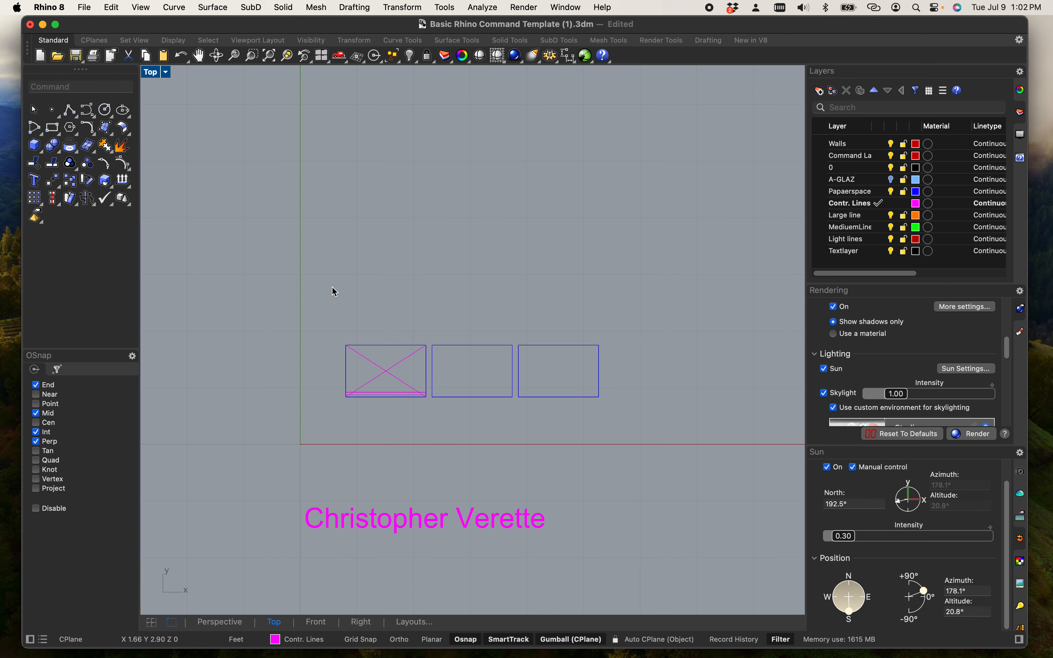
# Examine the first sheet's border, diagonals and bottom margin lines up close.
pyautogui.moveTo(384, 165); pyautogui.dragTo(384, 65, button='right')
pyautogui.scroll(12, 324, 374)
pyautogui.moveTo(485, 349); pyautogui.dragTo(352, 509, button='right')
pyautogui.scroll(-6, 348, 370)
pyautogui.scroll(6, 355, 348)
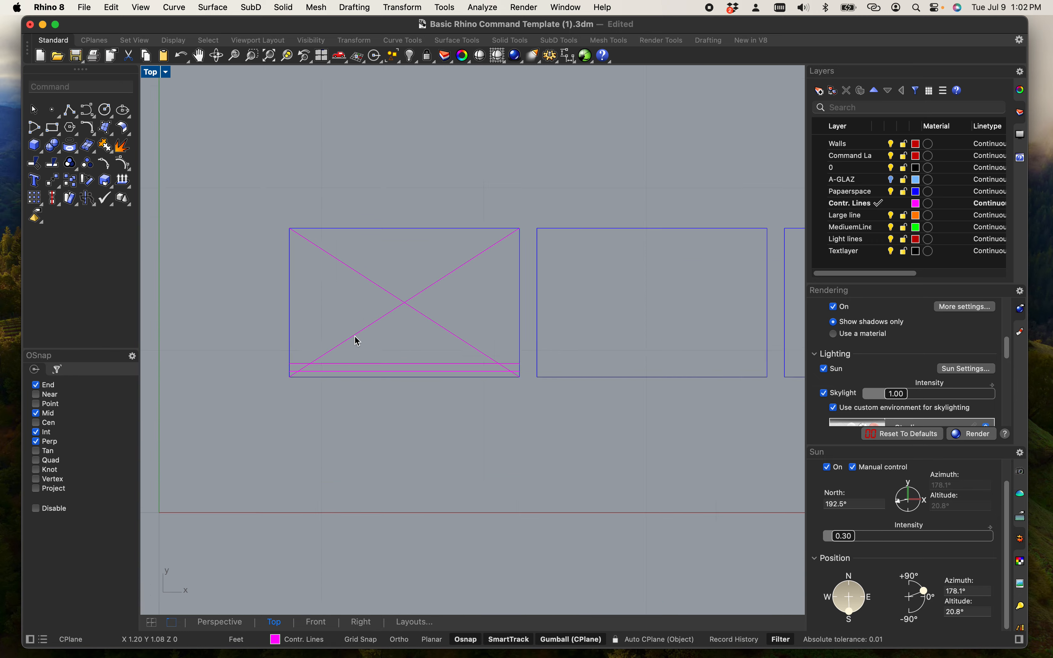
pyautogui.scroll(3, 450, 325)
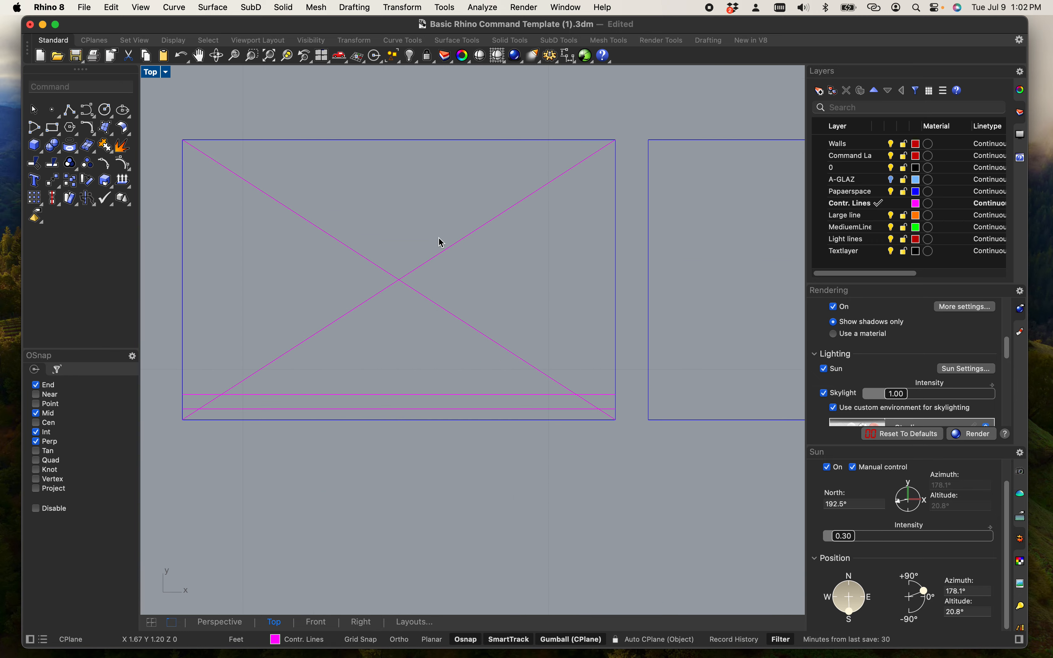
pyautogui.click(402, 141)
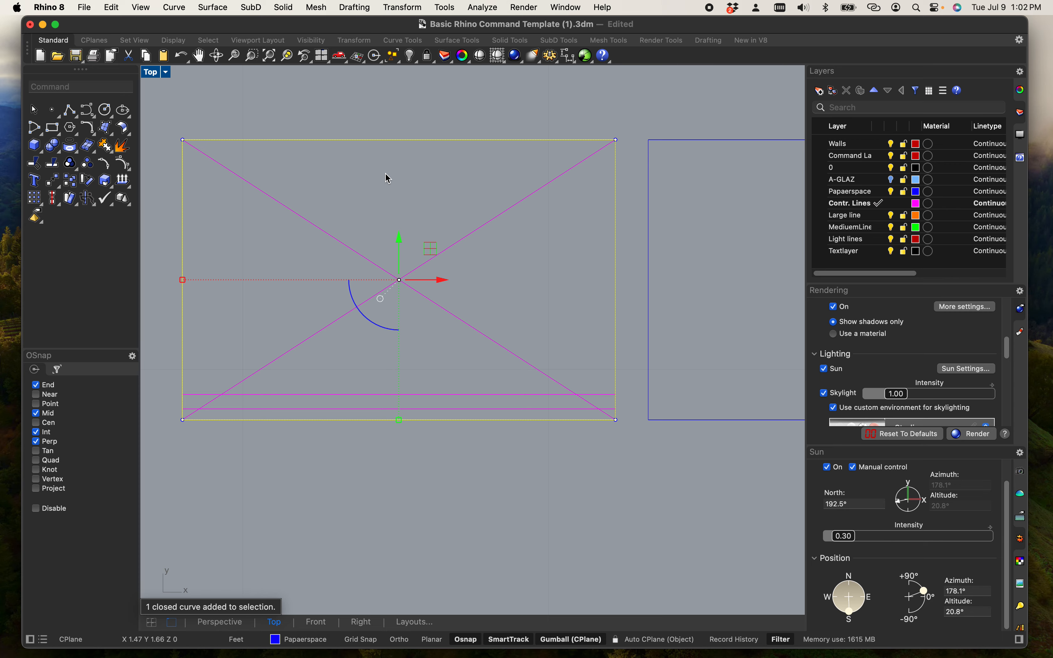
pyautogui.press('Escape')
# Move the name text onto the first sheet's bottom strip and scale it down uniformly.
pyautogui.scroll(-6, 386, 242)
pyautogui.scroll(6, 383, 340)
pyautogui.scroll(-6, 392, 317)
pyautogui.scroll(1, 283, 440)
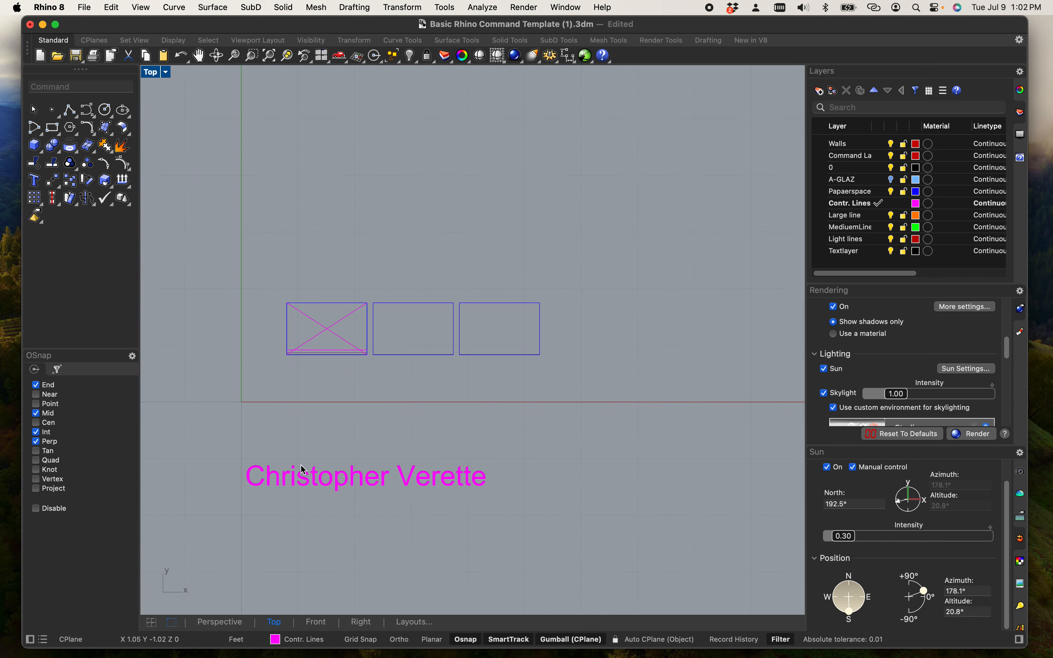
pyautogui.scroll(3, 301, 465)
pyautogui.click(301, 488)
pyautogui.keyDown('shift'); pyautogui.moveTo(423, 514); pyautogui.dragTo(313, 283); pyautogui.keyUp('shift')
pyautogui.scroll(10, 276, 230)
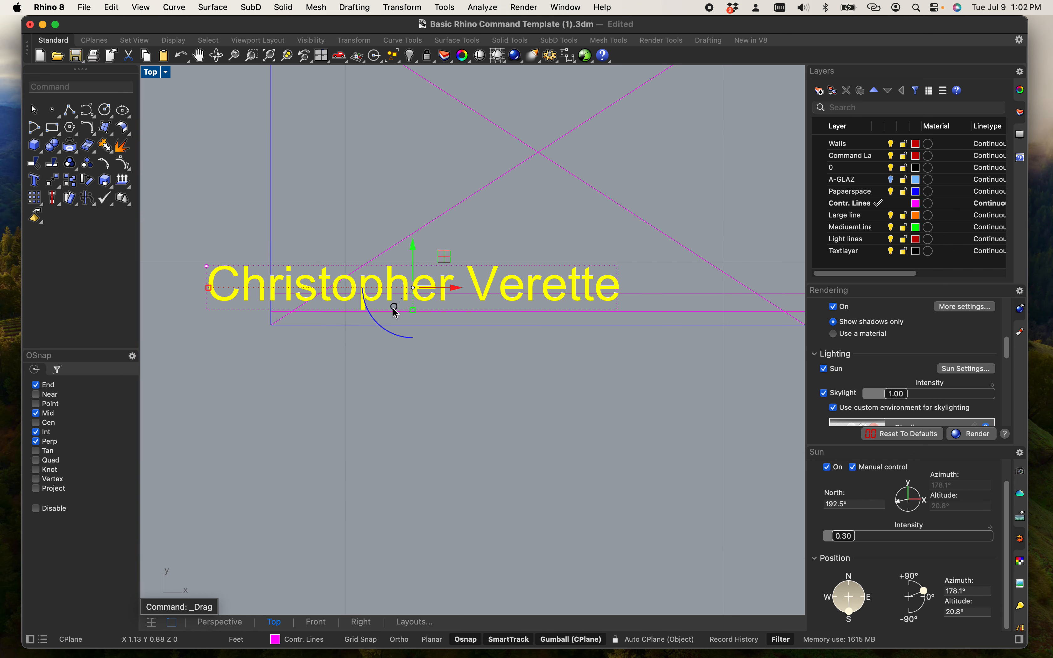
pyautogui.moveTo(413, 305); pyautogui.dragTo(418, 298)
pyautogui.scroll(5, 362, 308)
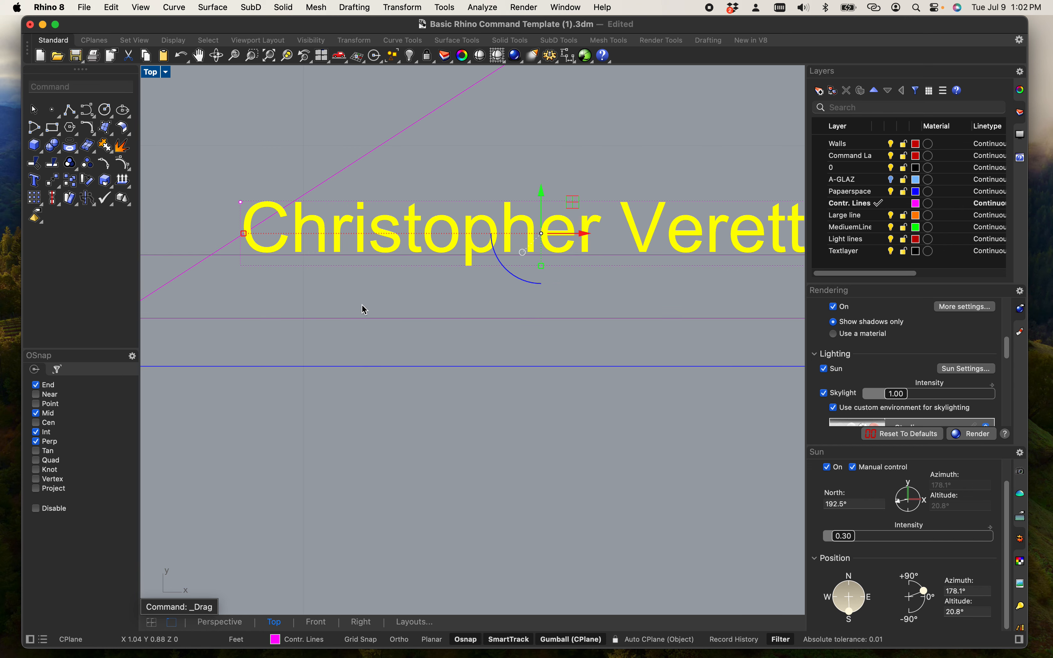
pyautogui.doubleClick(361, 235)
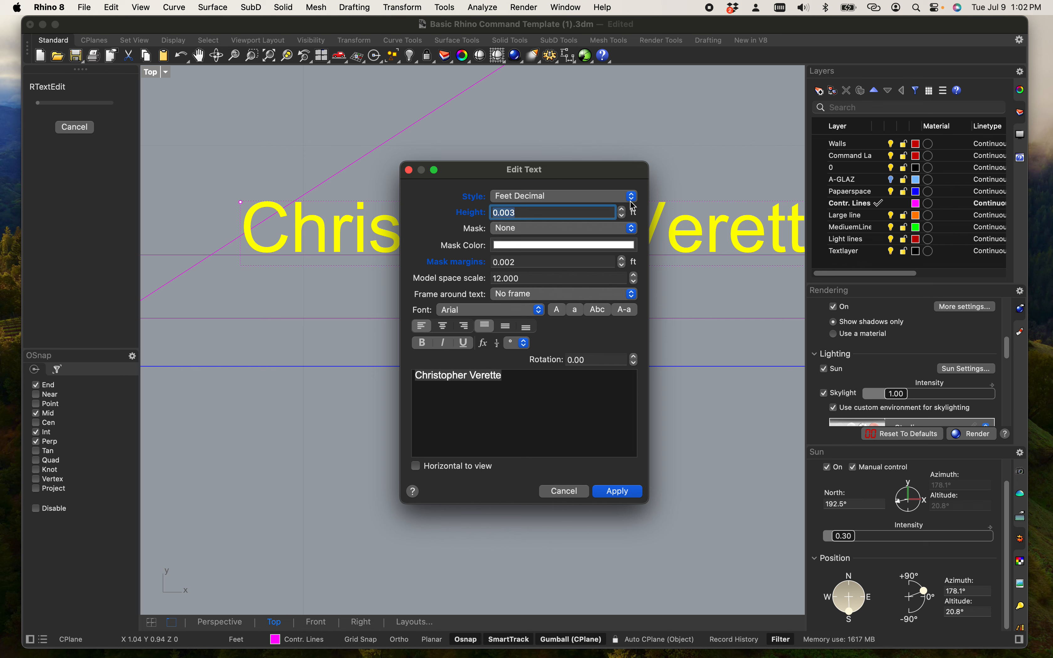
pyautogui.click(571, 199)
pyautogui.click(606, 212)
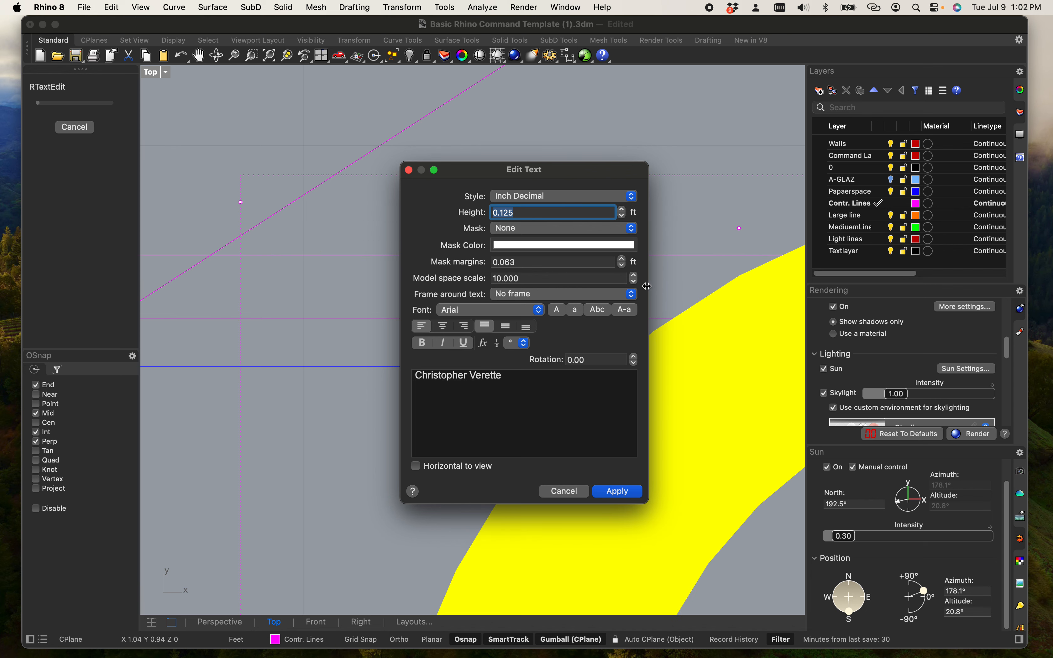
pyautogui.click(629, 495)
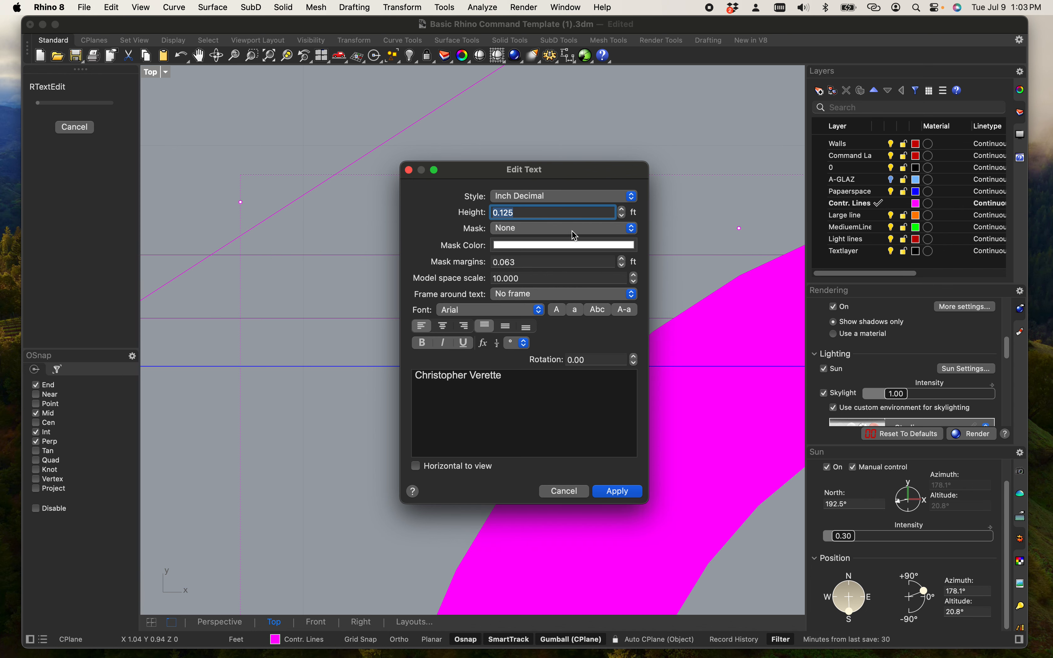
pyautogui.click(558, 212)
pyautogui.click(614, 198)
pyautogui.click(665, 201)
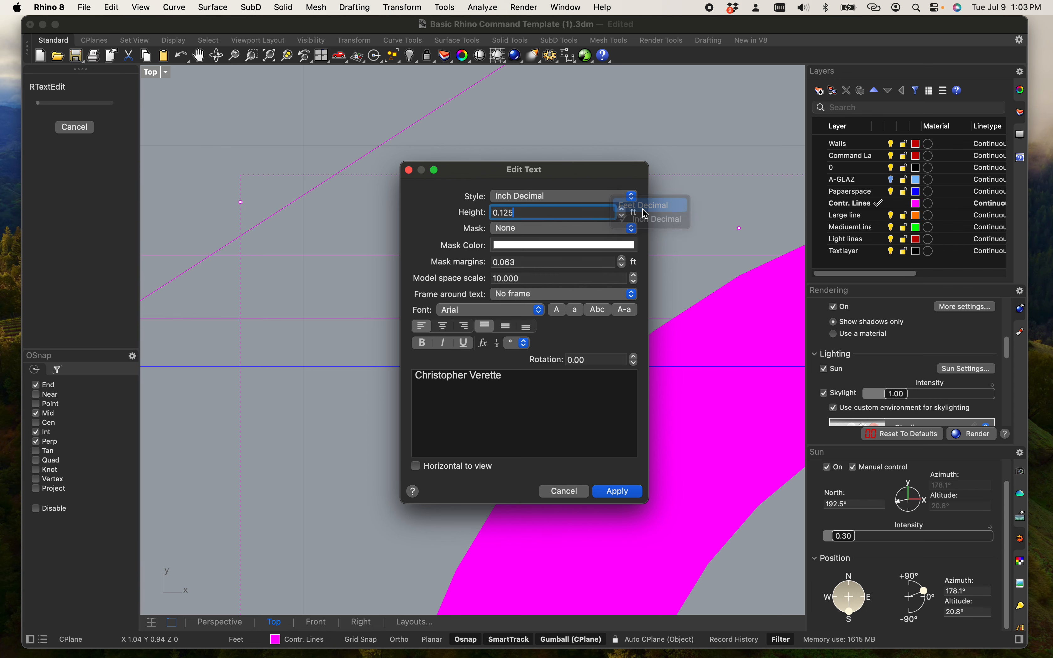
pyautogui.click(577, 495)
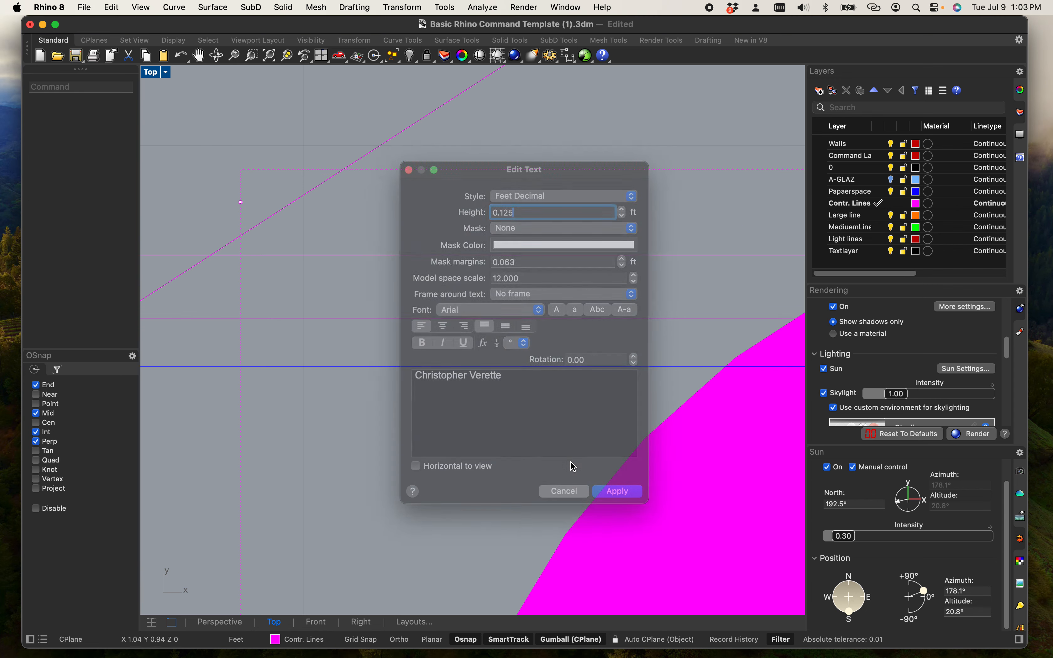
# Position the name text between the first sheet's two bottom margin lines and scale it down to fit.
pyautogui.scroll(-12, 497, 270)
pyautogui.scroll(10, 469, 226)
pyautogui.moveTo(478, 354); pyautogui.dragTo(373, 401)
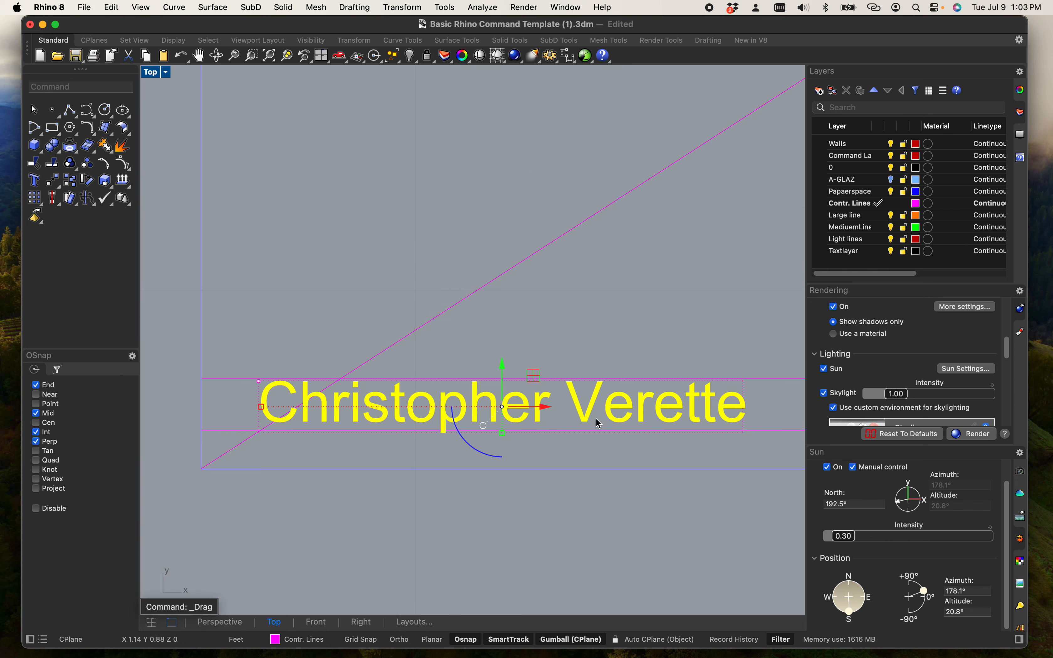
pyautogui.keyDown('shift'); pyautogui.moveTo(505, 432); pyautogui.dragTo(504, 428); pyautogui.keyUp('shift')
pyautogui.click(557, 346)
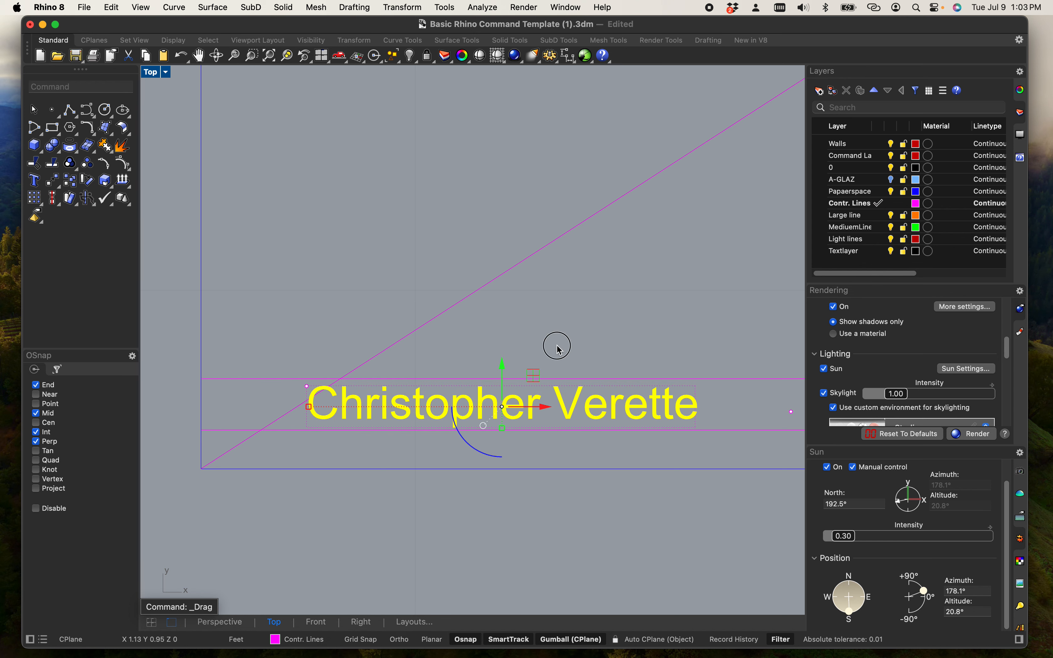
# Copy the name text once into the row below and twice into the right half of the sheet's bottom strip, one per row.
pyautogui.click(394, 405)
pyautogui.write('copy')
pyautogui.press('Return')
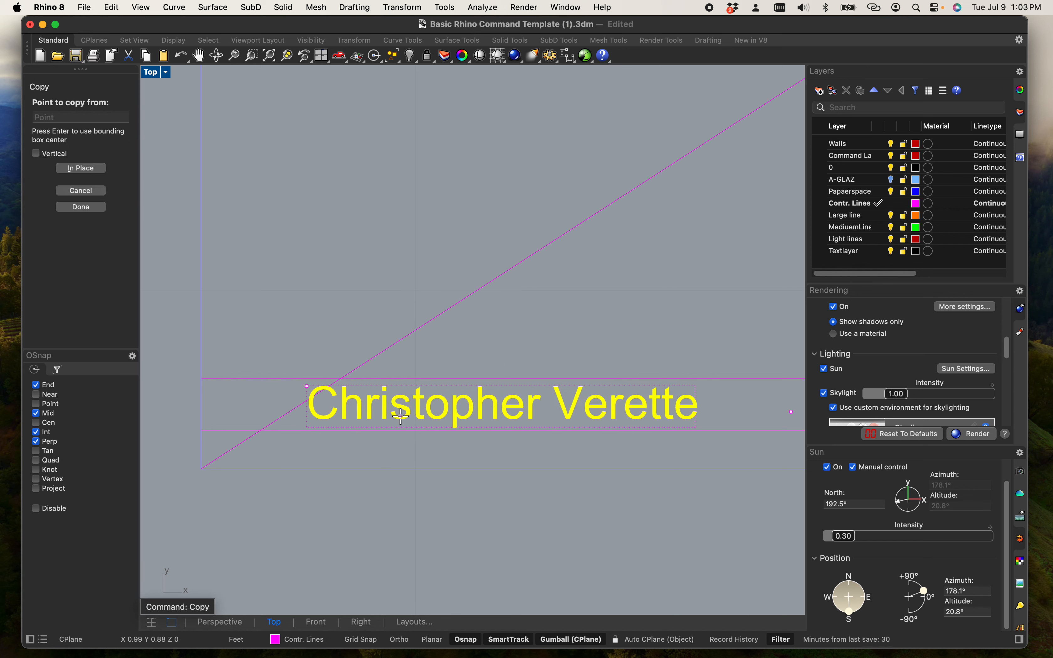
pyautogui.click(406, 405)
pyautogui.click(405, 433)
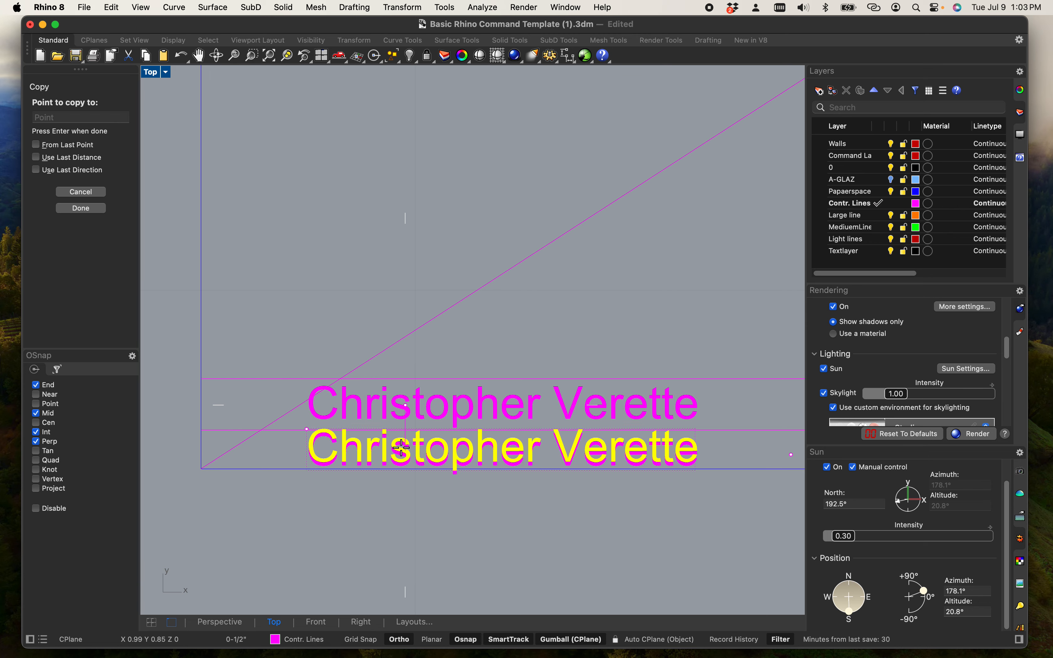
pyautogui.scroll(-5, 406, 435)
pyautogui.scroll(4, 470, 456)
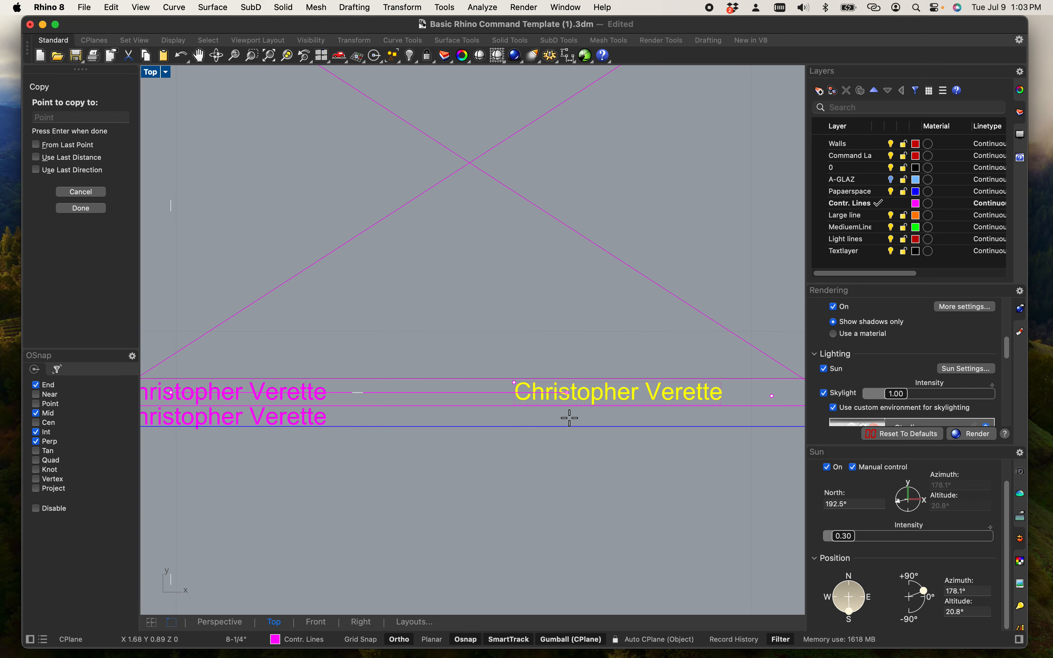
pyautogui.click(581, 411)
pyautogui.click(583, 417)
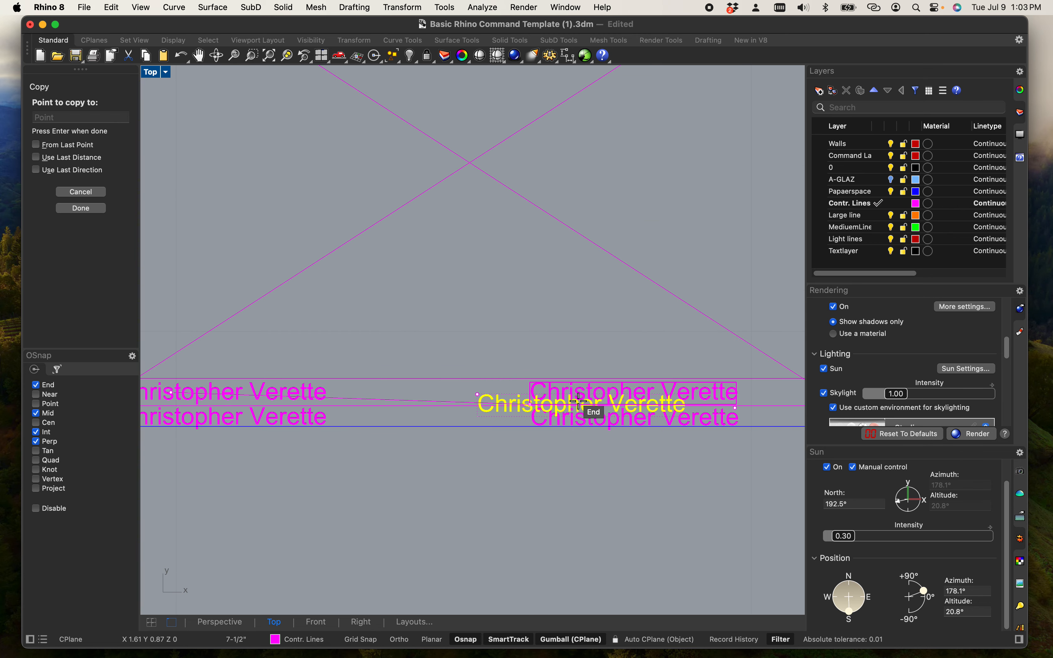
pyautogui.press('Return')
# Change the upper text in the right half of the bottom strip to read "Exercise 05".
pyautogui.doubleClick(586, 392)
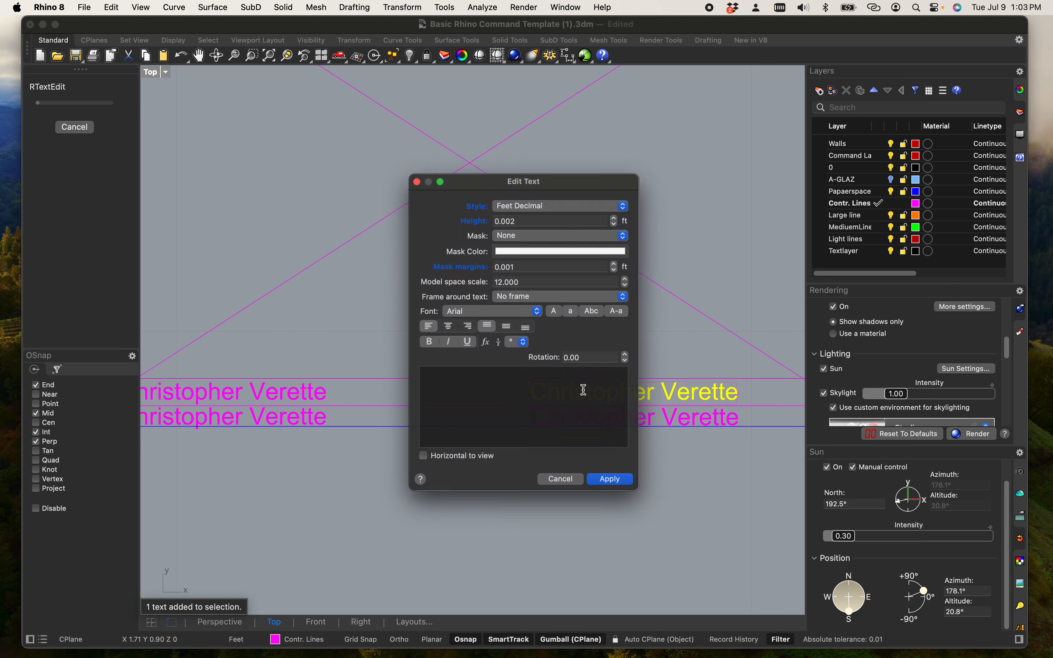
pyautogui.moveTo(415, 375); pyautogui.dragTo(421, 375)
pyautogui.moveTo(496, 375); pyautogui.dragTo(328, 387)
pyautogui.write('Exercise 05')
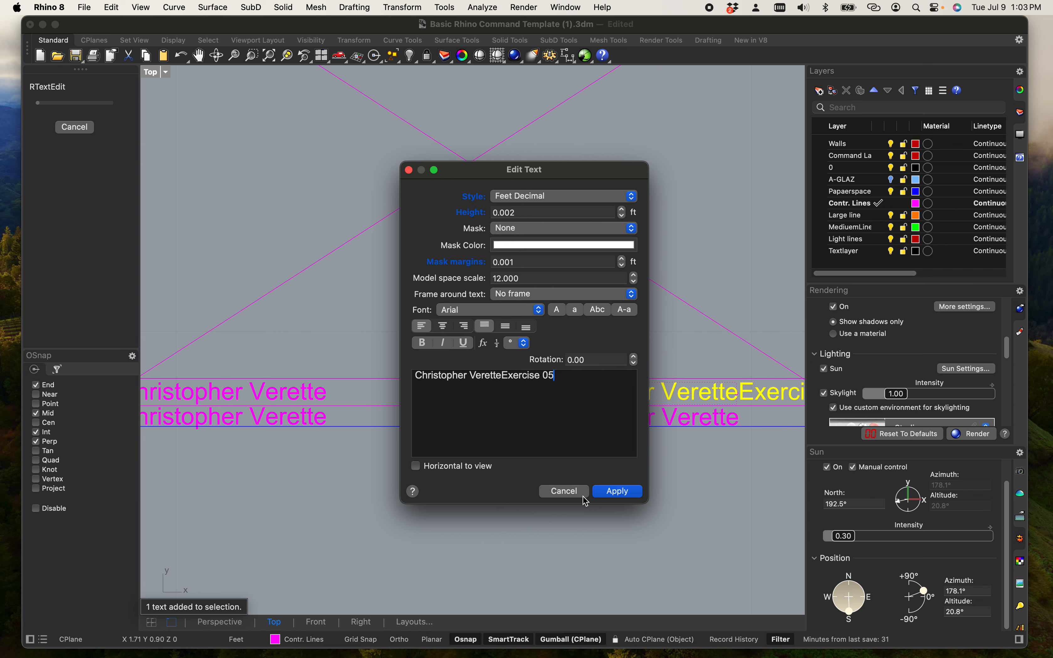
pyautogui.click(609, 492)
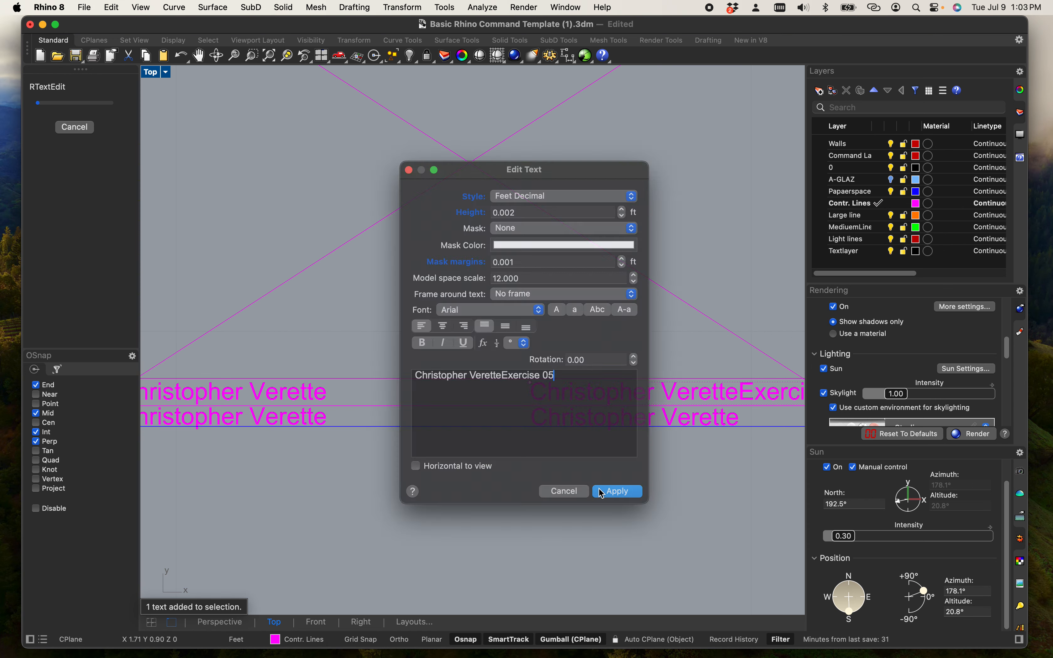
pyautogui.scroll(-6, 690, 426)
pyautogui.scroll(12, 719, 409)
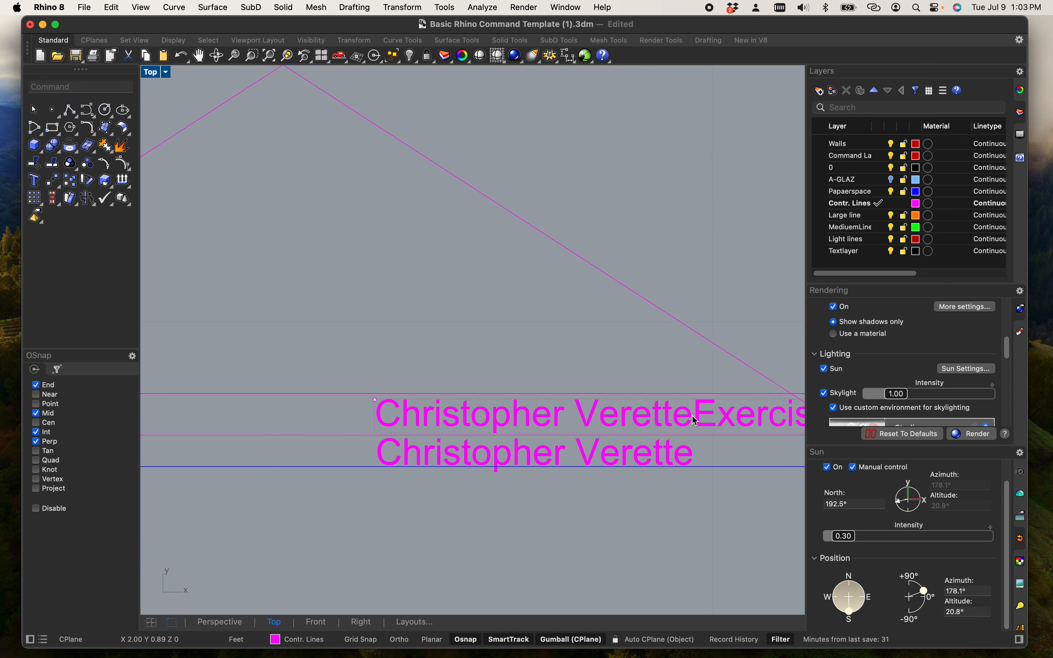
pyautogui.doubleClick(680, 417)
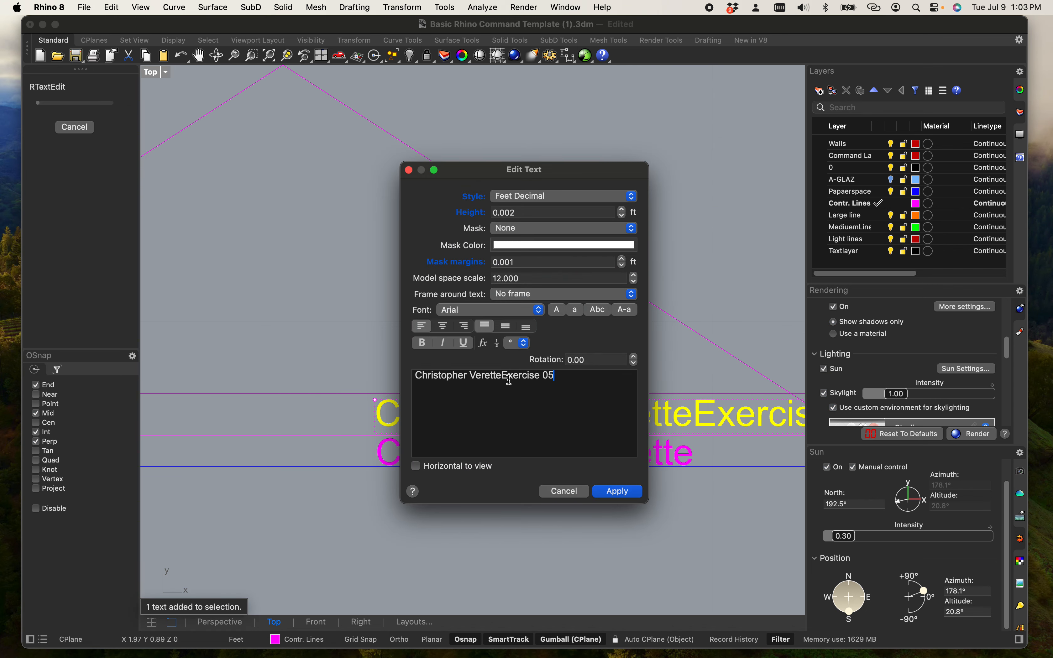
pyautogui.moveTo(503, 378); pyautogui.dragTo(394, 377)
pyautogui.press('BackSpace')
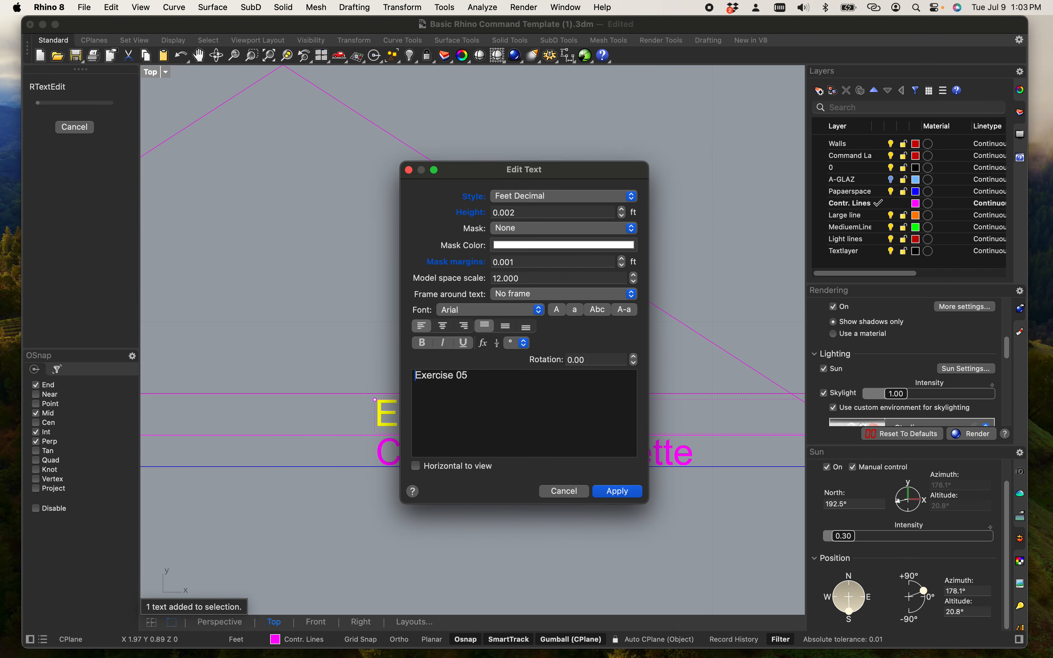
pyautogui.click(618, 491)
# Copy the first sheet's diagonals, margin lines and title texts onto the second and third sheets, aligned by the upper-right corner.
pyautogui.scroll(-8, 539, 534)
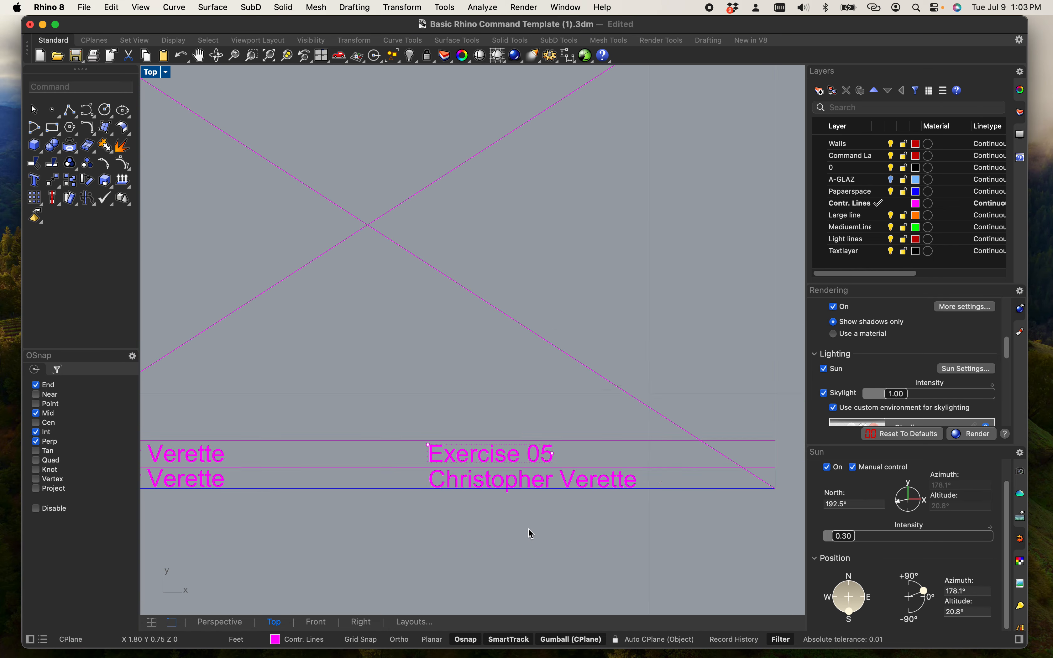
pyautogui.scroll(2, 430, 551)
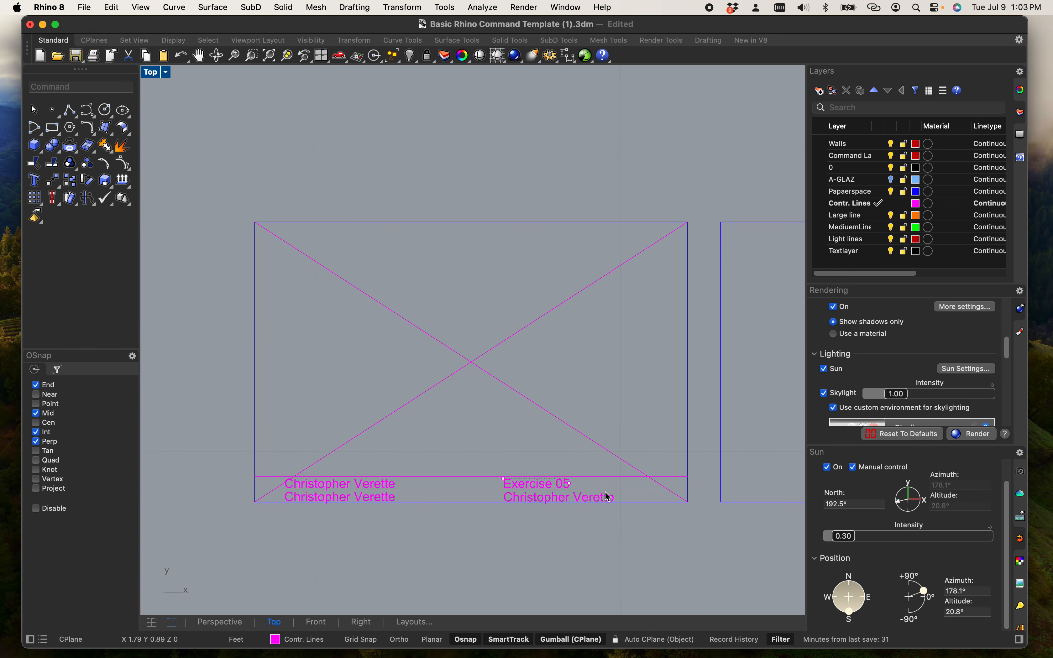
pyautogui.scroll(4, 607, 495)
pyautogui.scroll(-5, 494, 429)
pyautogui.moveTo(504, 430); pyautogui.dragTo(274, 302)
pyautogui.write('copy')
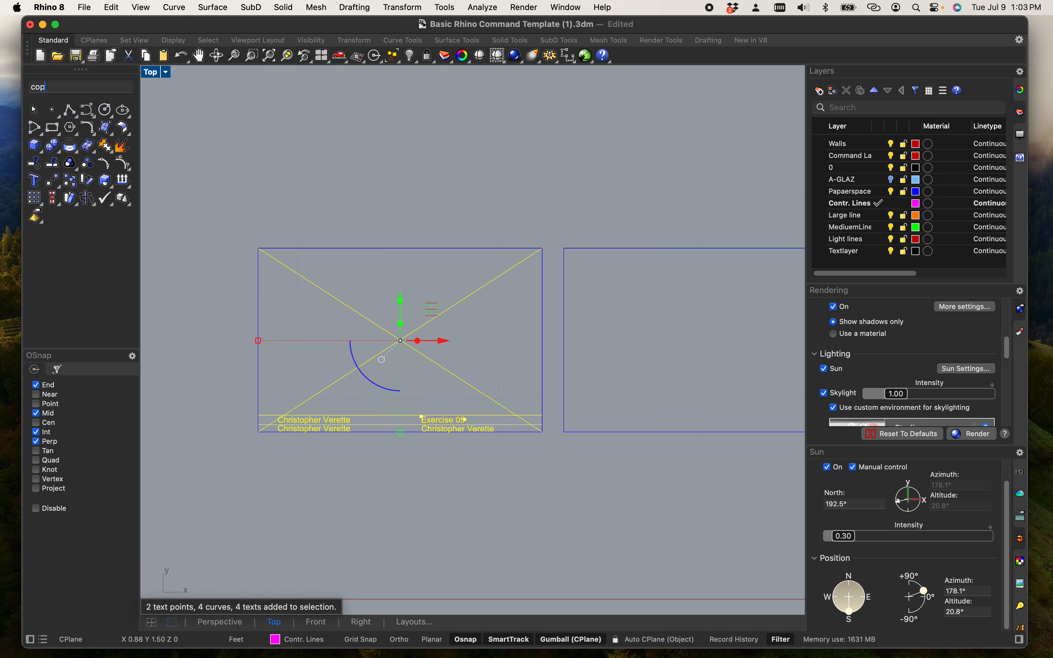
pyautogui.press('Return')
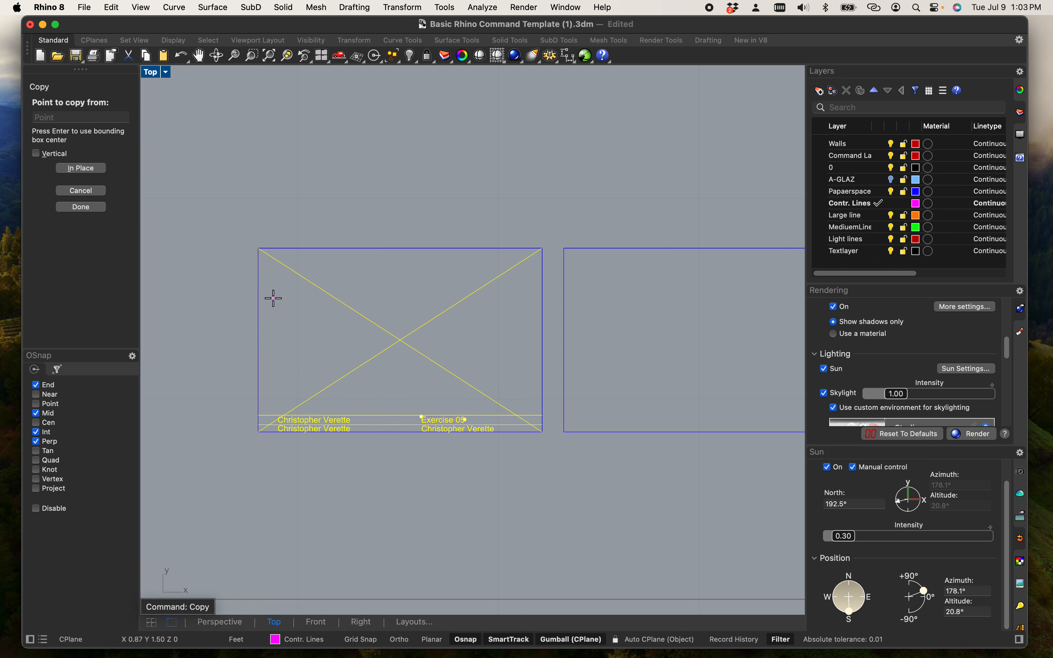
pyautogui.click(542, 248)
pyautogui.scroll(-5, 542, 248)
pyautogui.scroll(3, 614, 256)
pyautogui.scroll(3, 608, 258)
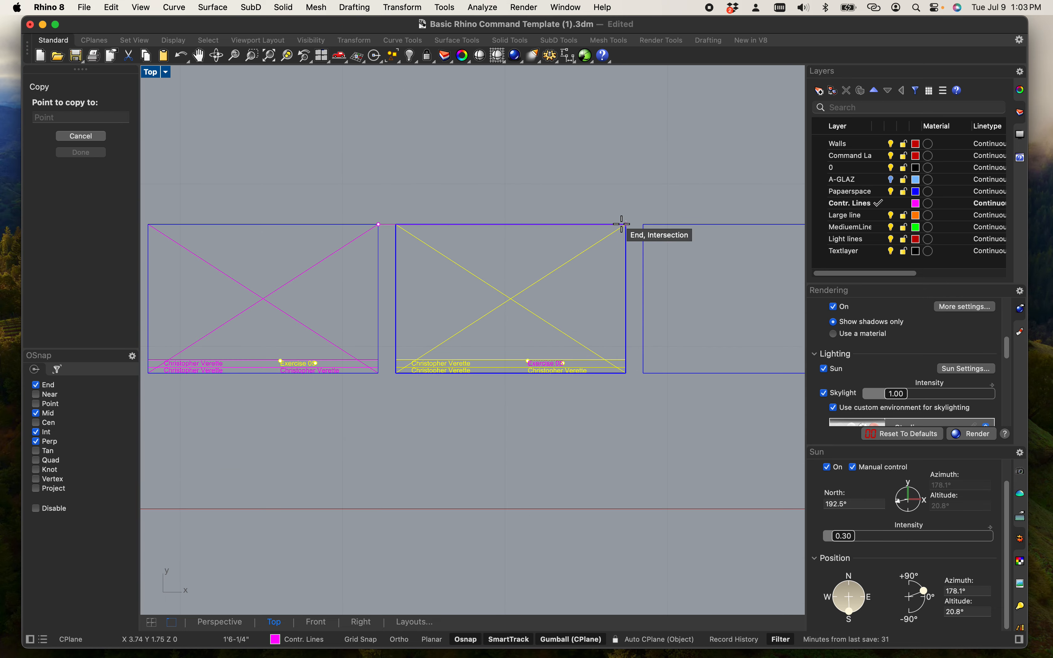
pyautogui.click(626, 225)
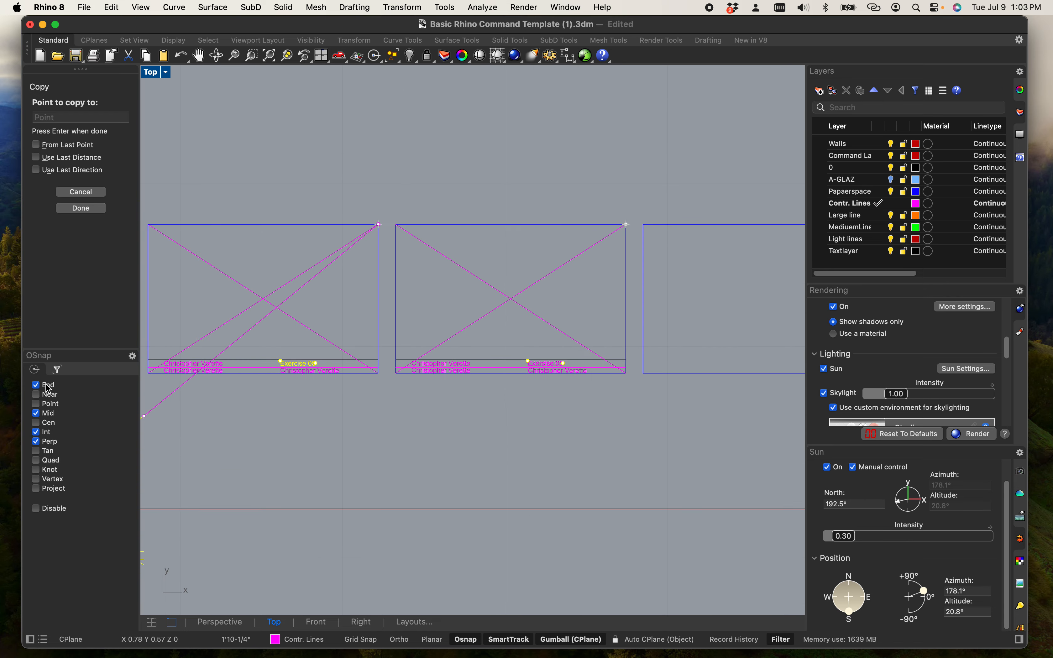
pyautogui.scroll(-5, 606, 298)
pyautogui.scroll(5, 585, 306)
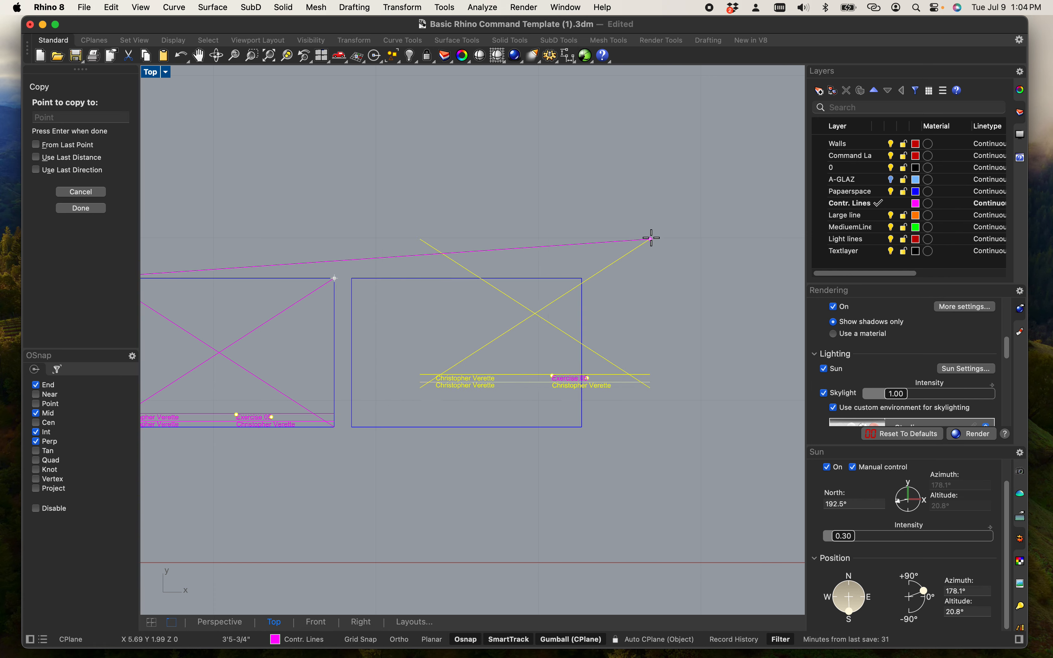
pyautogui.click(583, 278)
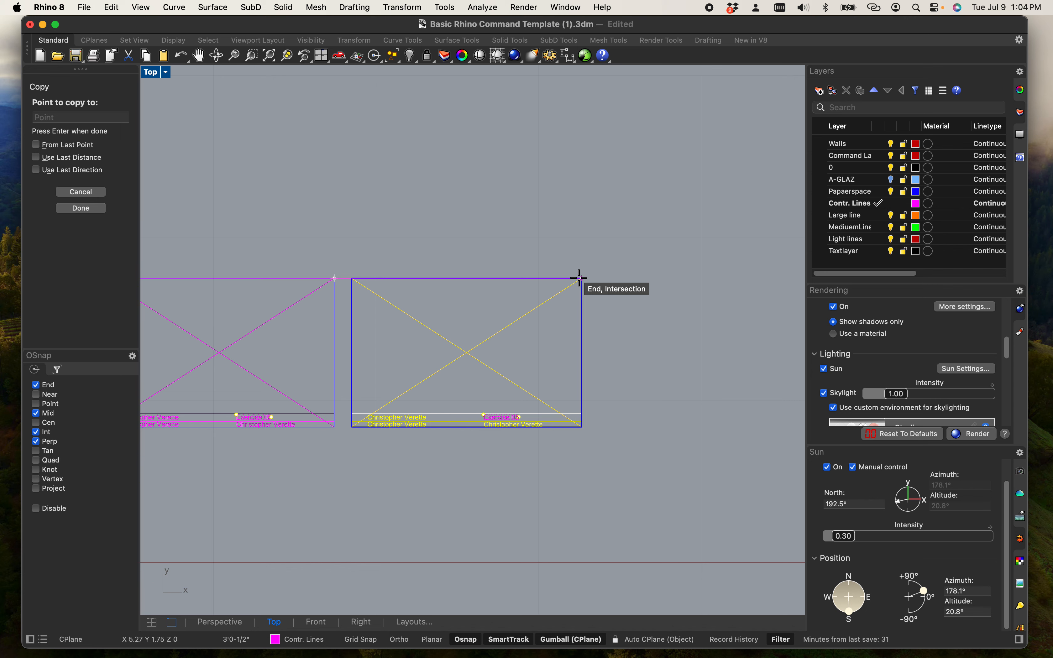
pyautogui.press('Escape')
pyautogui.press('Escape')
# Make the Large line layer the current layer.
pyautogui.scroll(-11, 568, 321)
pyautogui.scroll(11, 401, 327)
pyautogui.scroll(6, 349, 337)
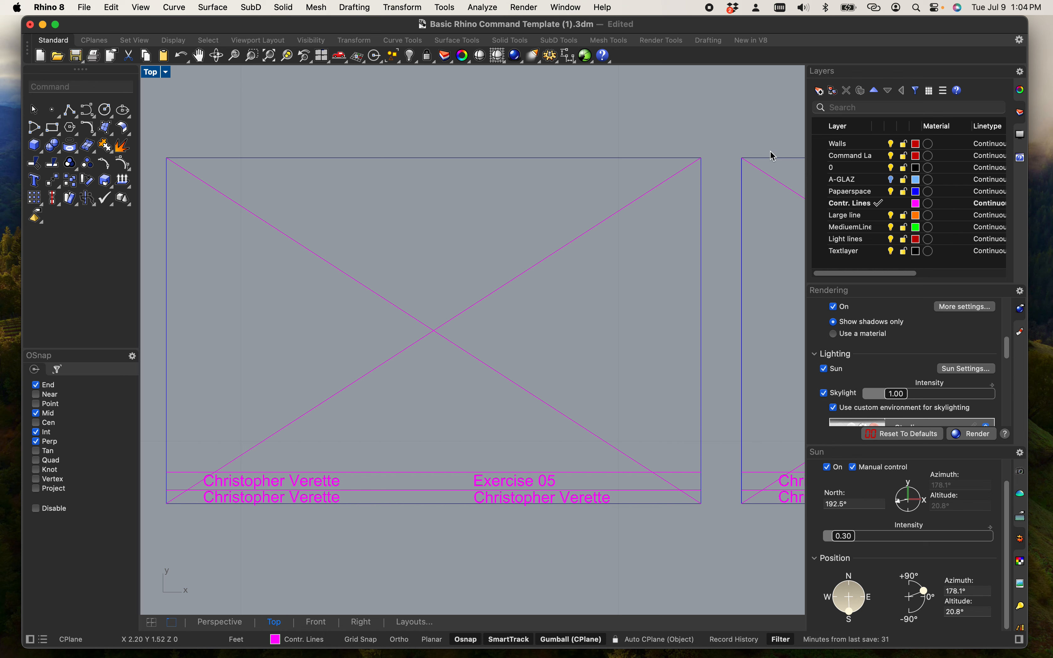
pyautogui.doubleClick(861, 218)
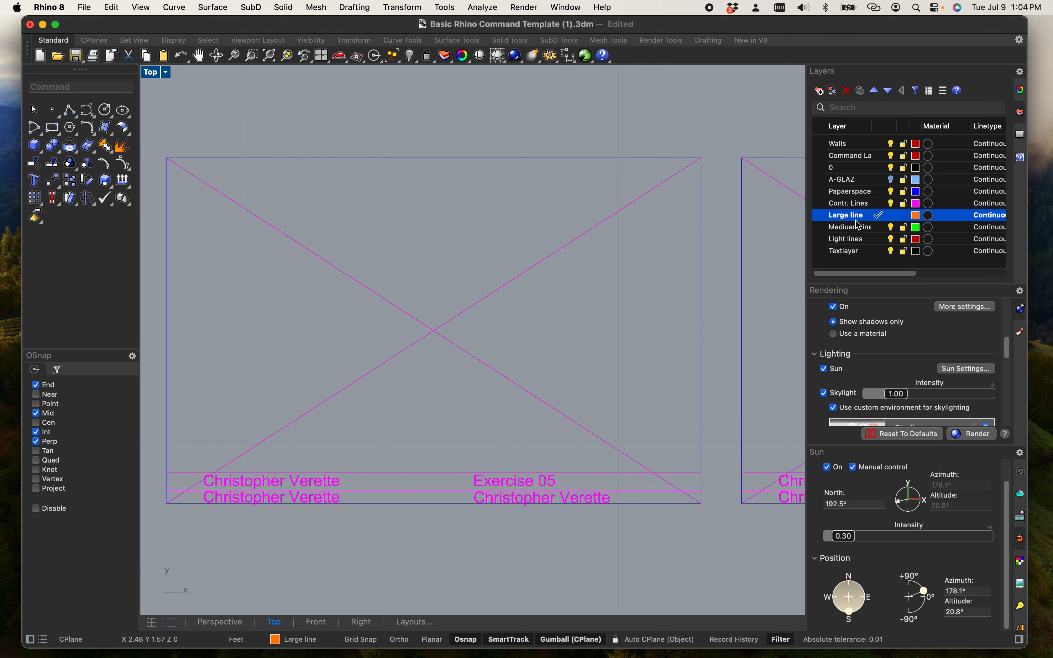
pyautogui.scroll(5, 418, 372)
pyautogui.scroll(-3, 388, 350)
pyautogui.scroll(-5, 390, 350)
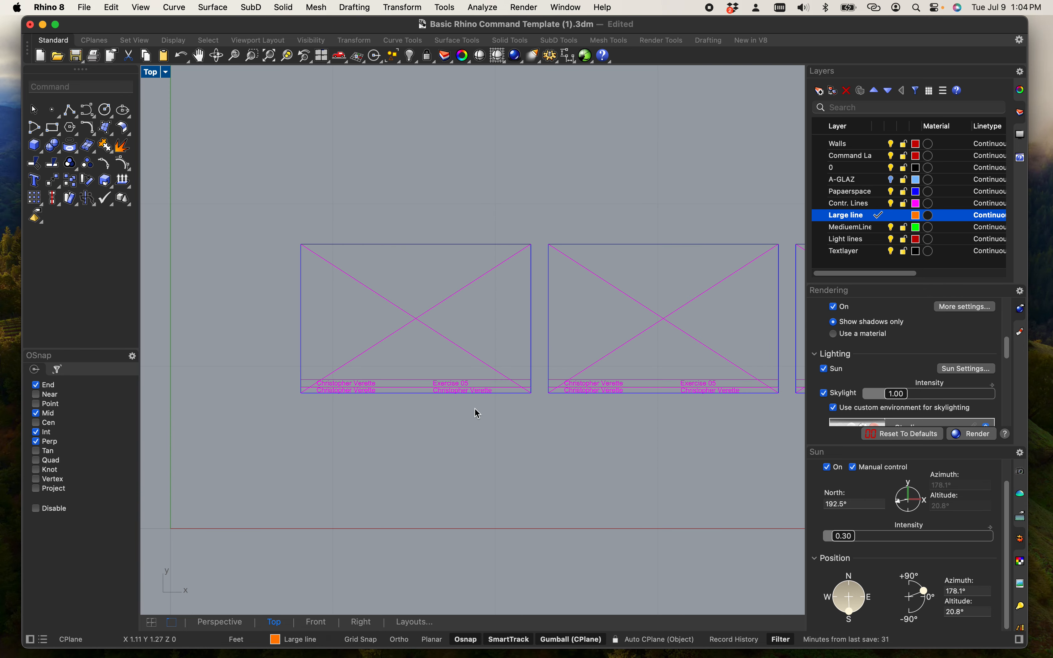
# Lock the two crossing diagonal guide lines on the first sheet.
pyautogui.scroll(3, 398, 348)
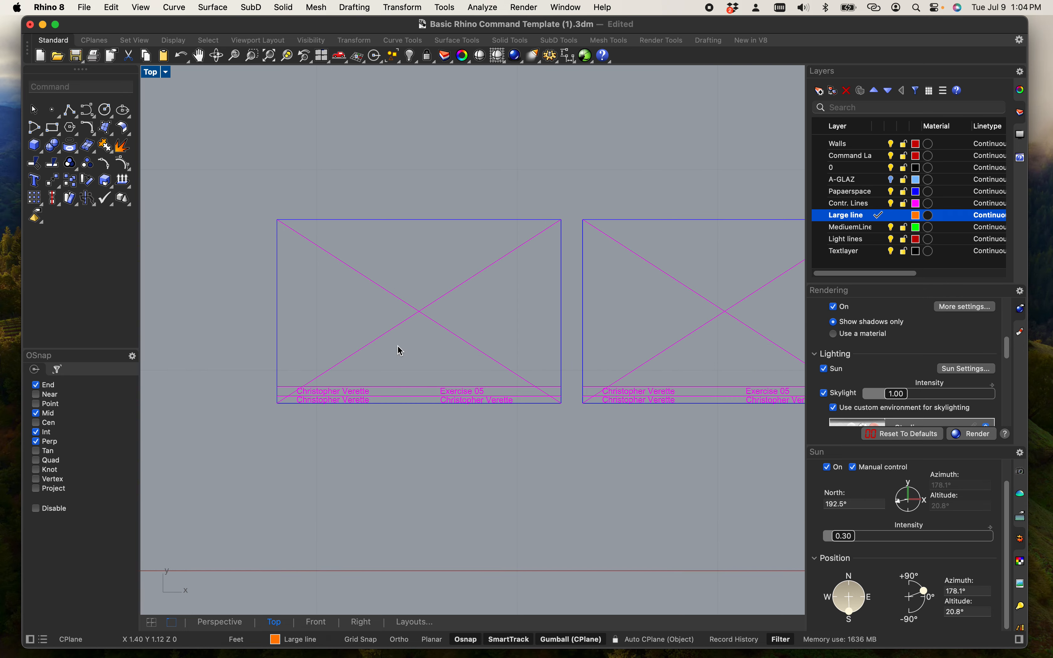
pyautogui.moveTo(460, 341); pyautogui.dragTo(367, 263)
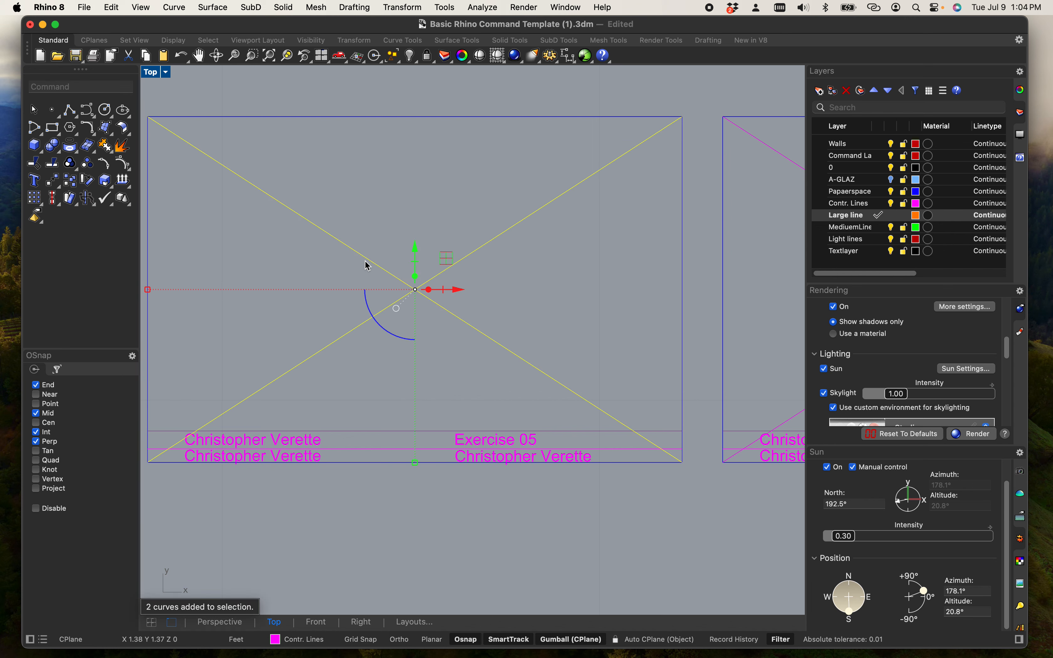
pyautogui.write('lock')
pyautogui.press('Return')
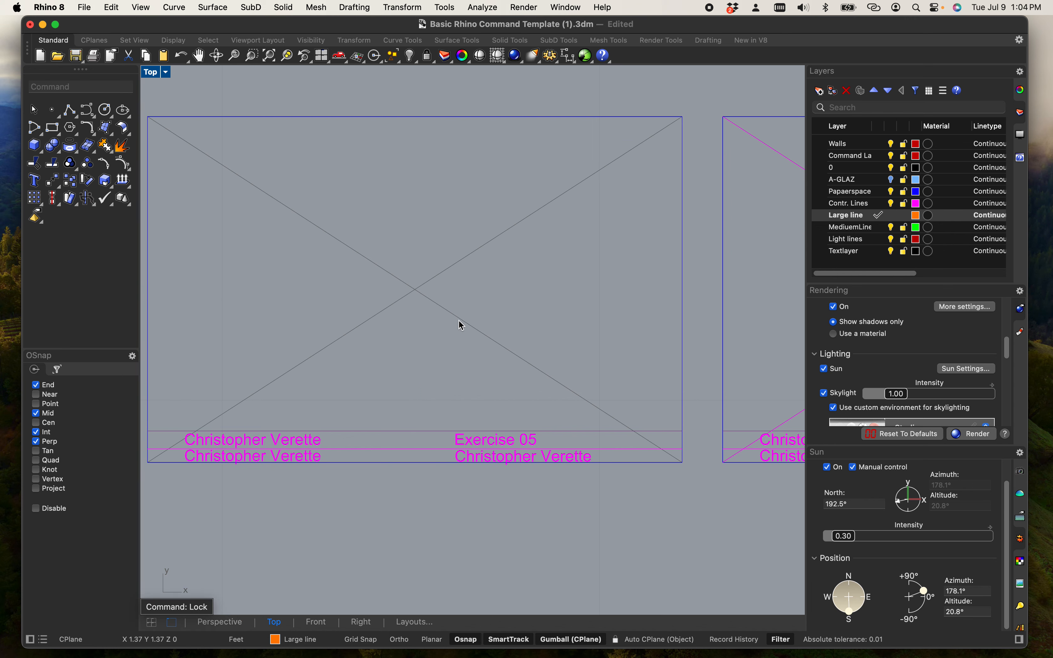
pyautogui.scroll(5, 396, 296)
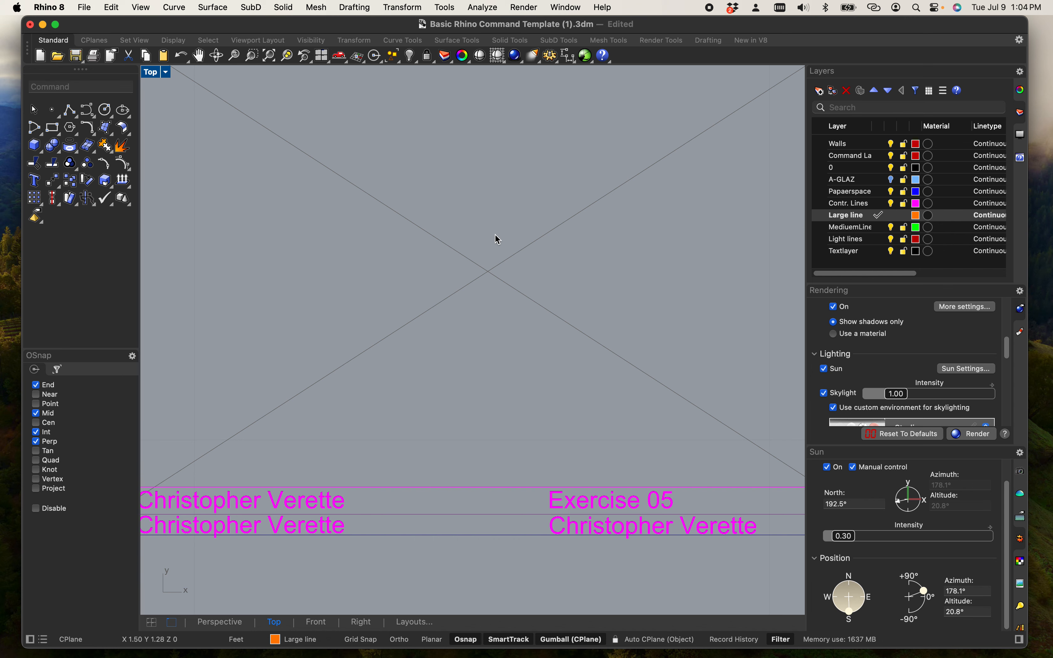
pyautogui.scroll(-4, 468, 247)
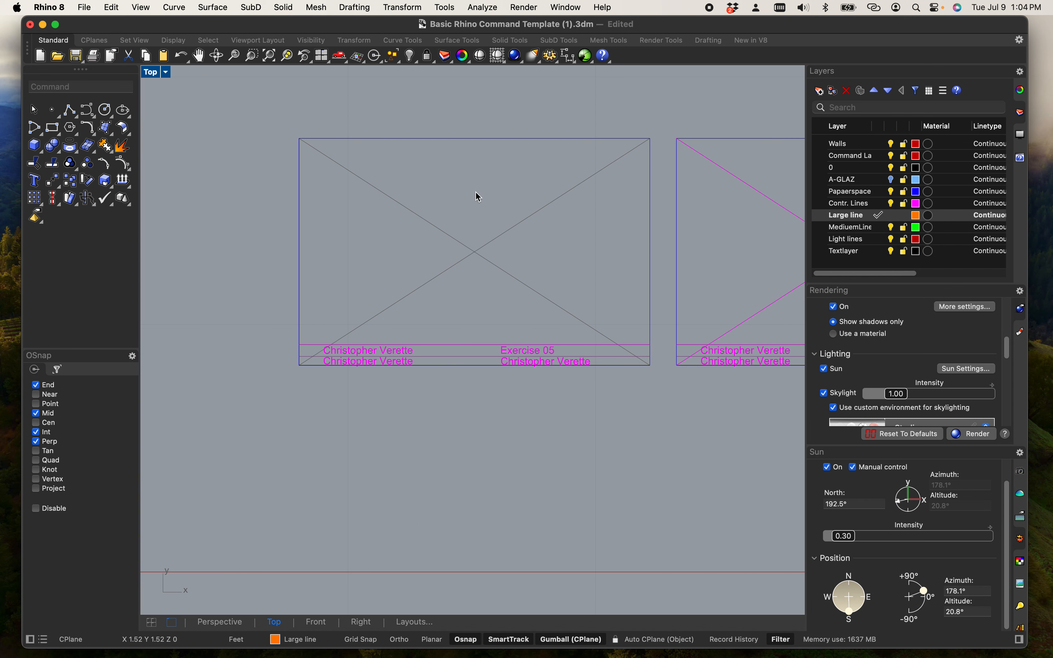
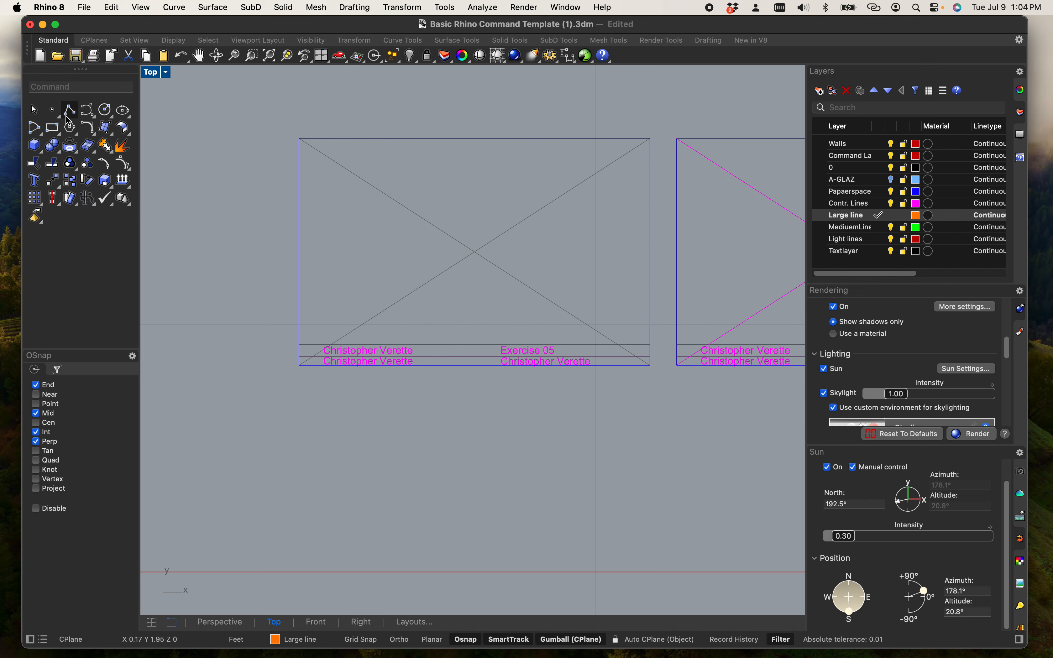
# Draw a 1" vertical line with Ortho on, directly below the diagonals' crossing point on the first sheet.
pyautogui.write('Line')
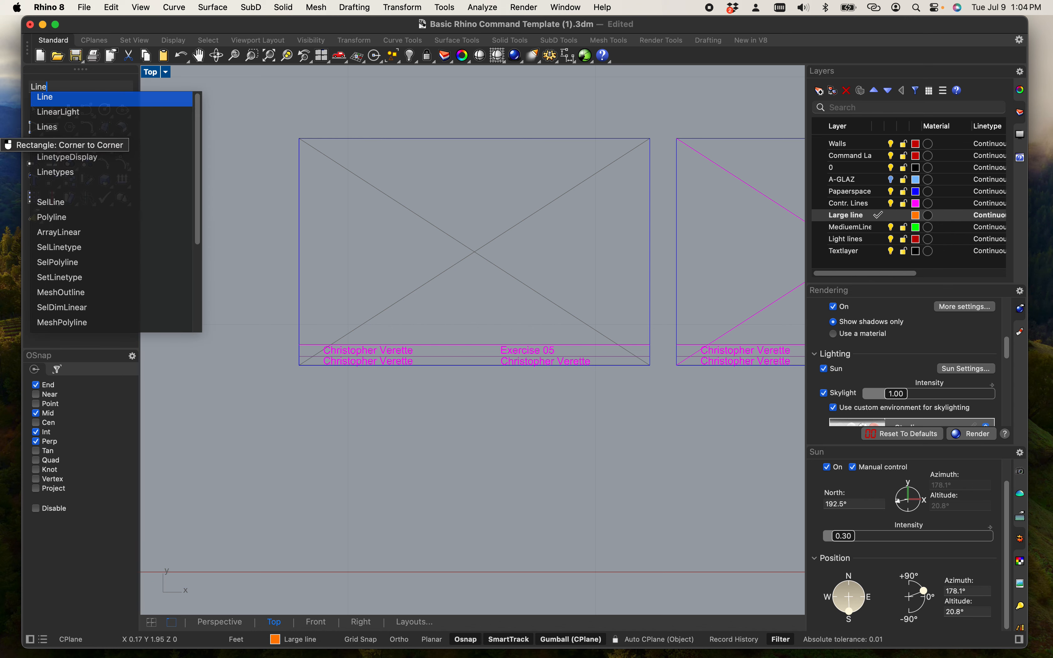
pyautogui.press('Return')
pyautogui.scroll(5, 407, 258)
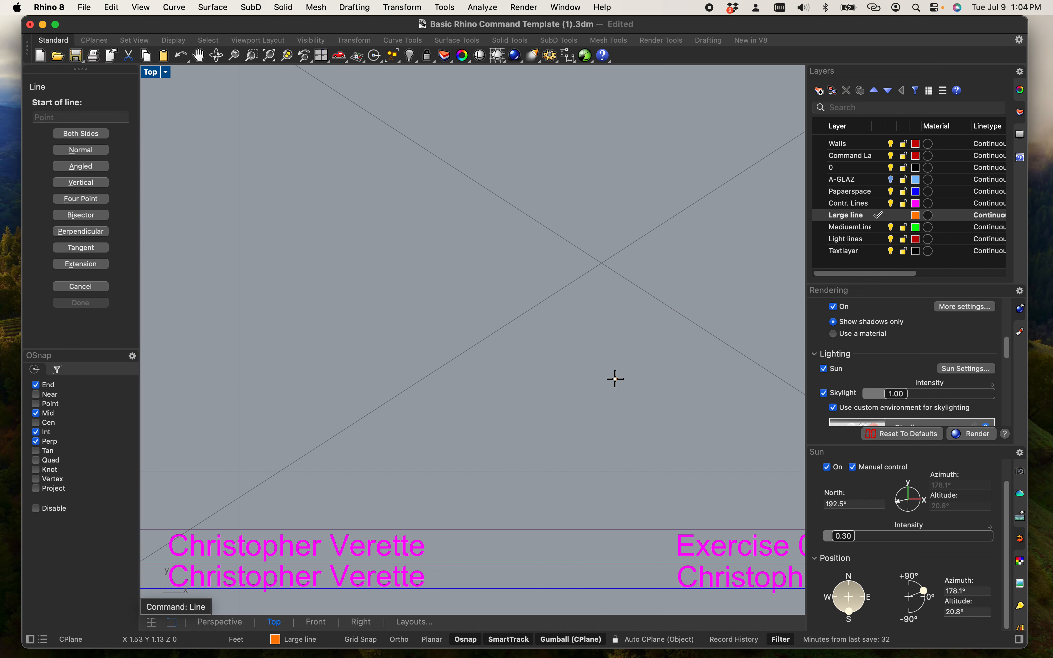
pyautogui.click(601, 444)
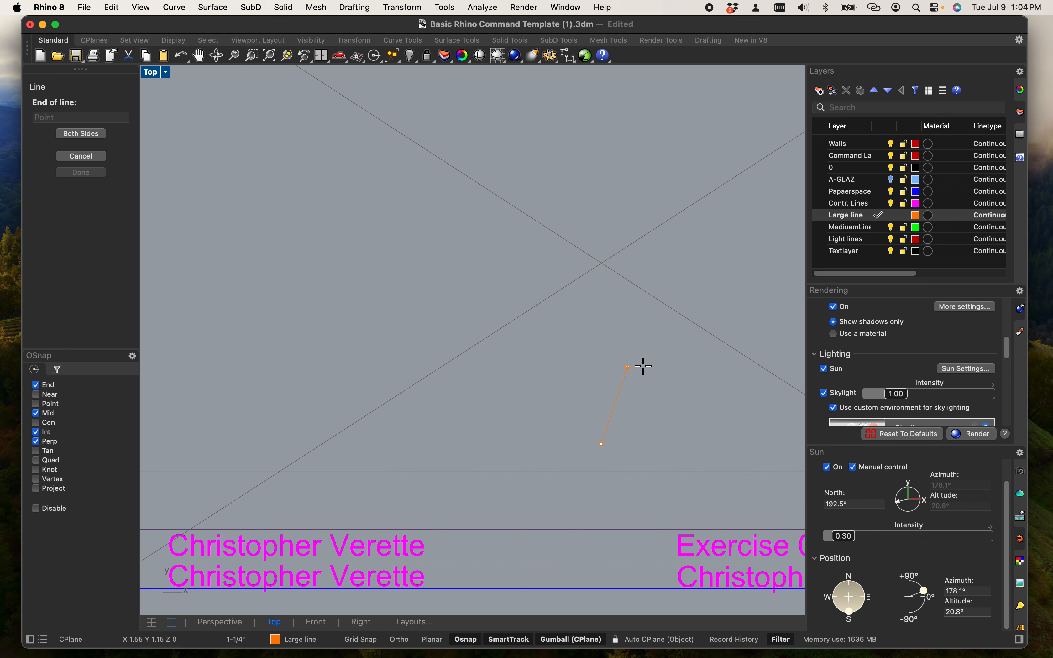
pyautogui.press('F8')
pyautogui.press('F8')
pyautogui.write('1"')
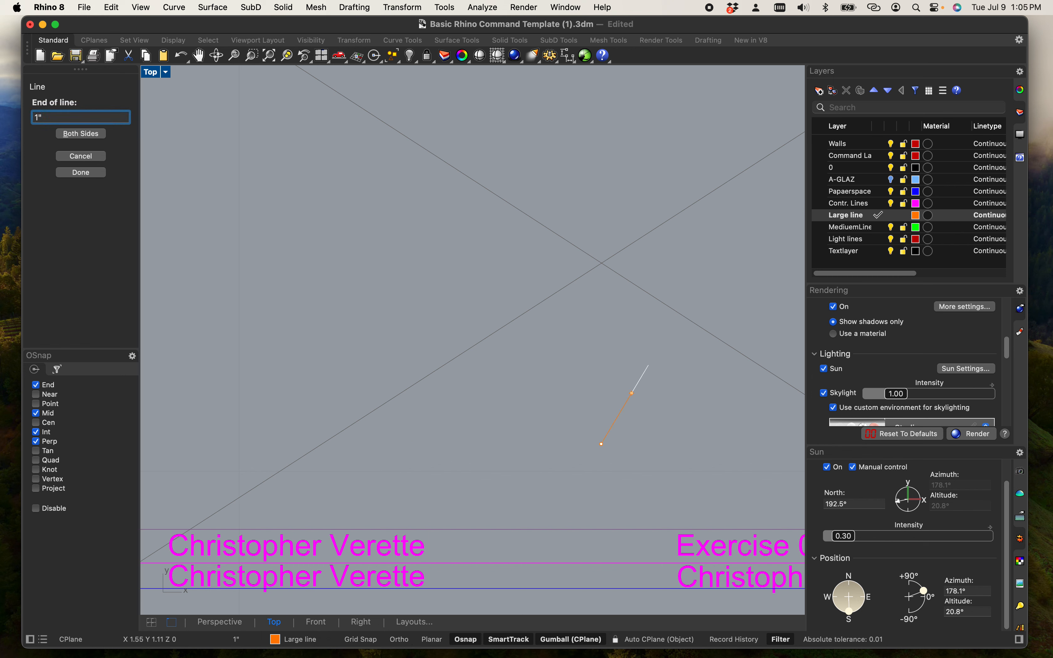
pyautogui.press('Return')
pyautogui.press('F8')
pyautogui.press('F8')
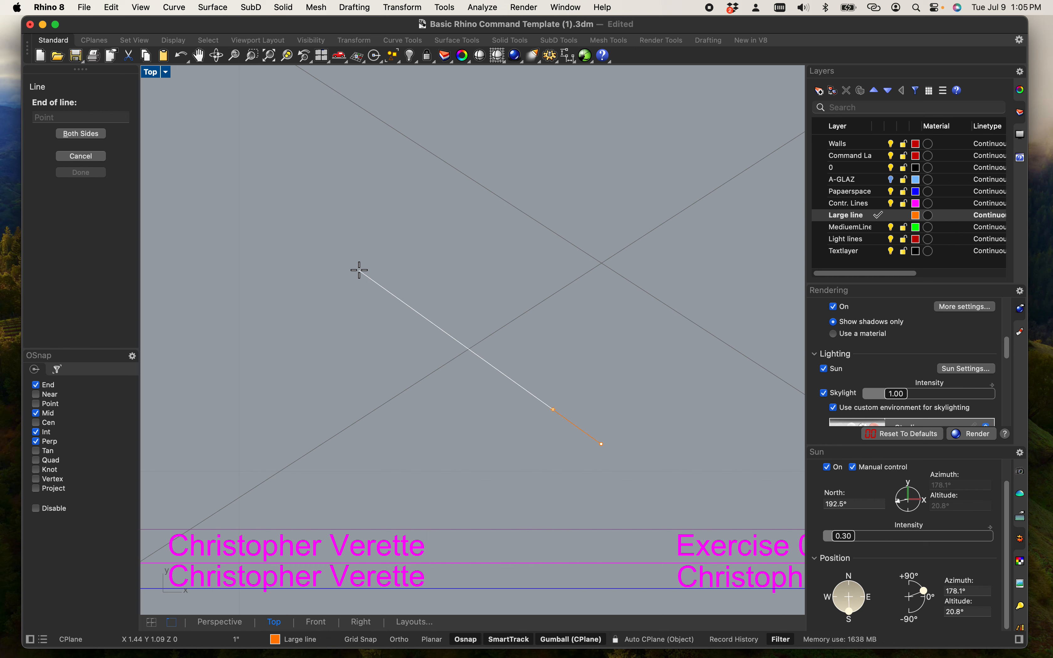
pyautogui.press('F8')
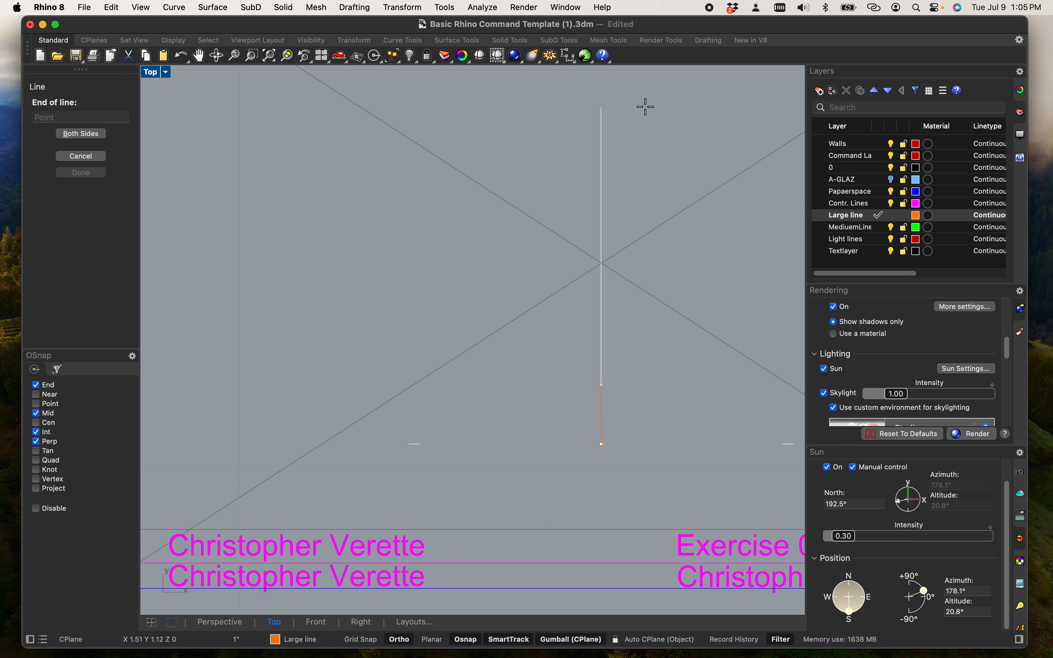
pyautogui.click(644, 106)
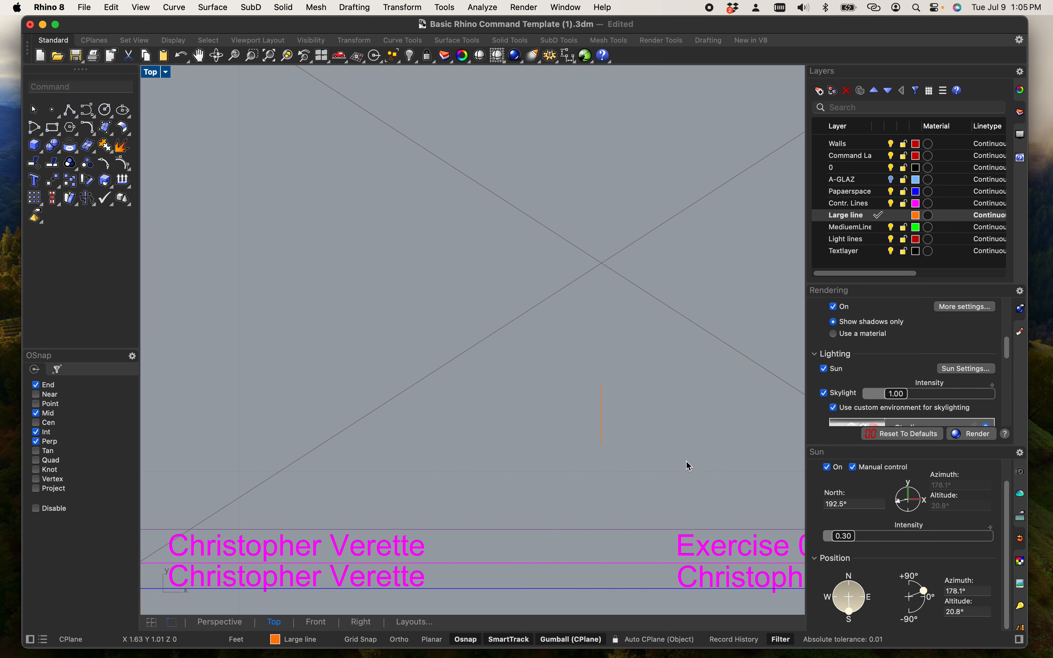
# Change the Large line layer's color to Red.
pyautogui.moveTo(666, 447); pyautogui.dragTo(538, 422, button='right')
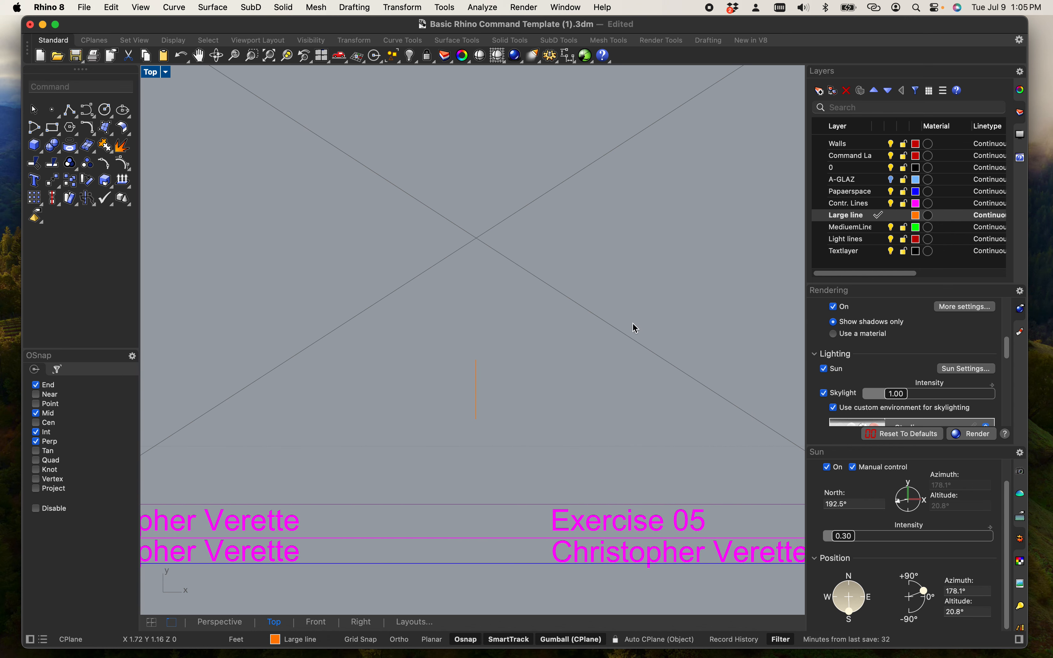
pyautogui.click(916, 216)
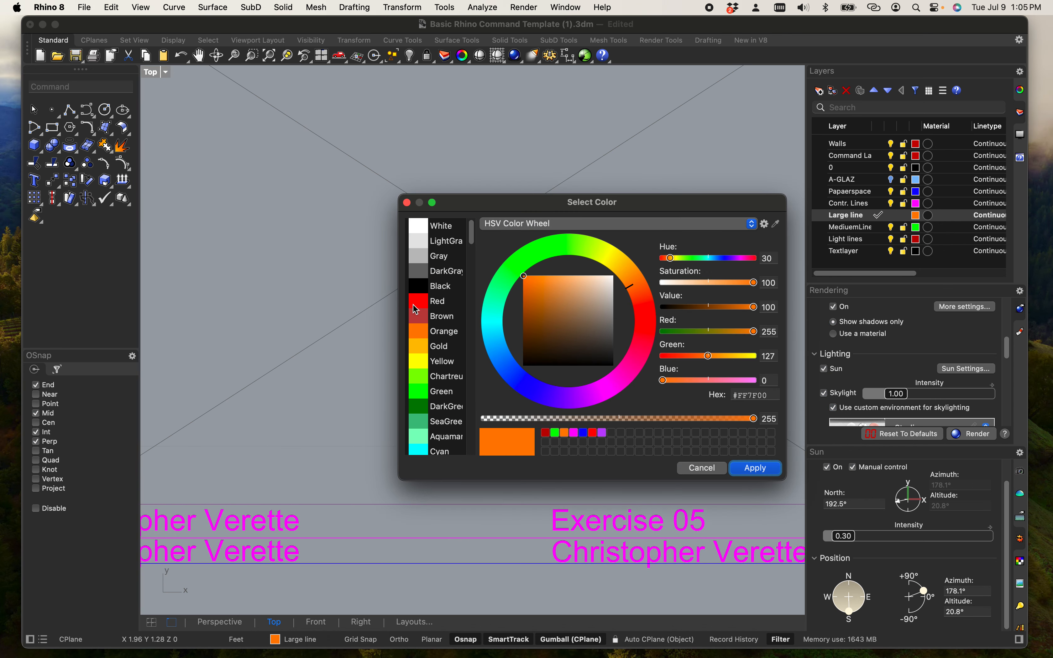
pyautogui.click(431, 301)
pyautogui.click(756, 468)
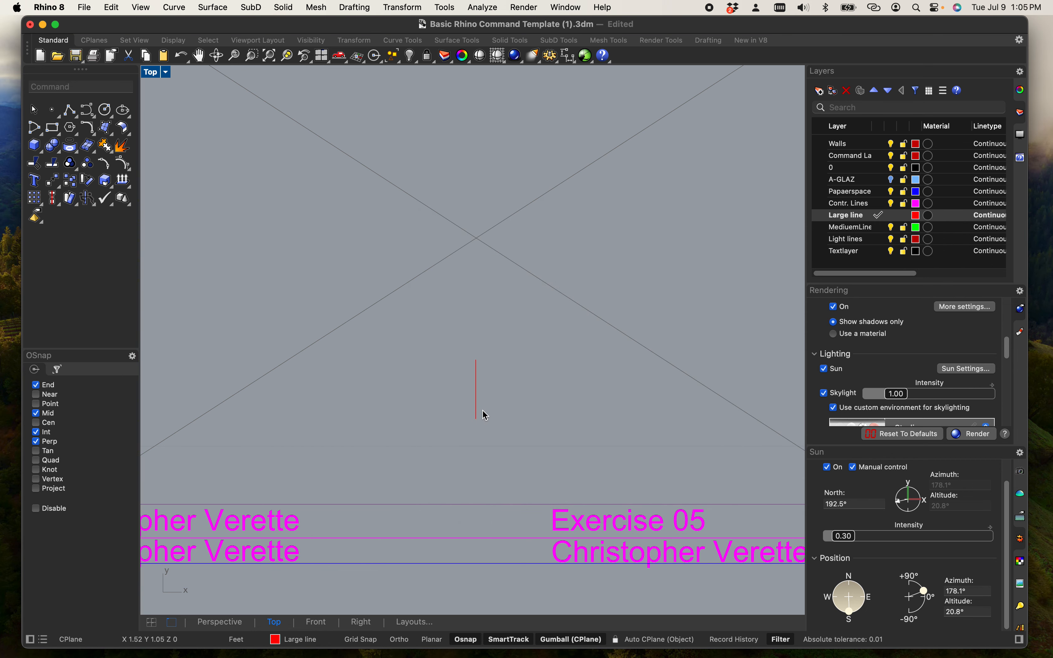
pyautogui.scroll(10, 482, 409)
pyautogui.scroll(-8, 477, 376)
pyautogui.moveTo(521, 379); pyautogui.dragTo(437, 343)
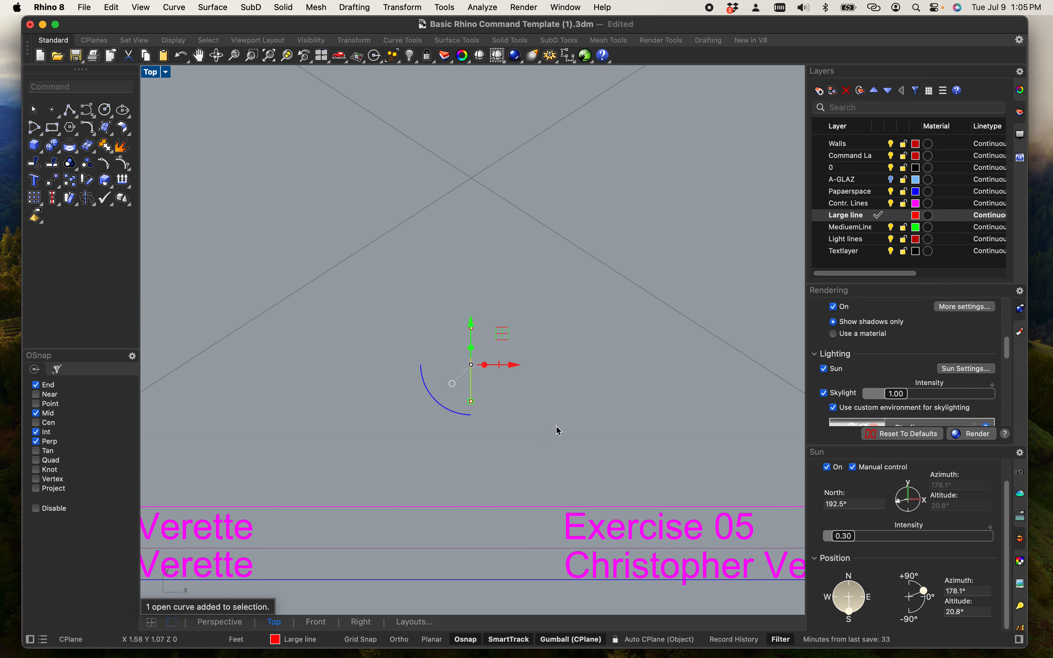
pyautogui.press('Escape')
pyautogui.scroll(-8, 502, 407)
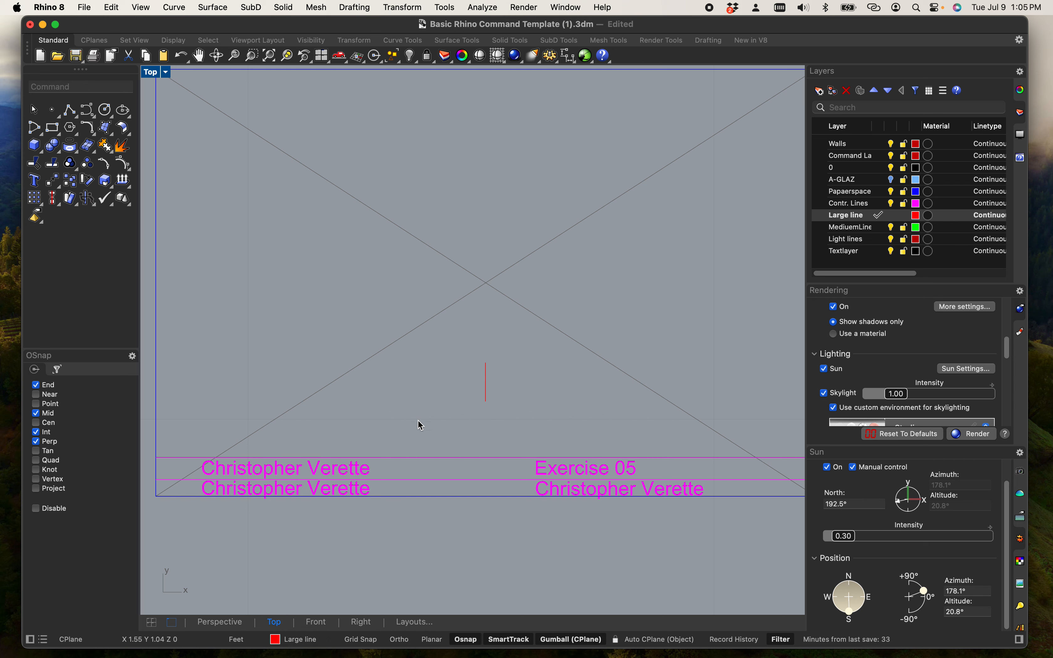
# Draw a 4" horizontal polyline leftward from the lower end of the vertical line.
pyautogui.click(69, 110)
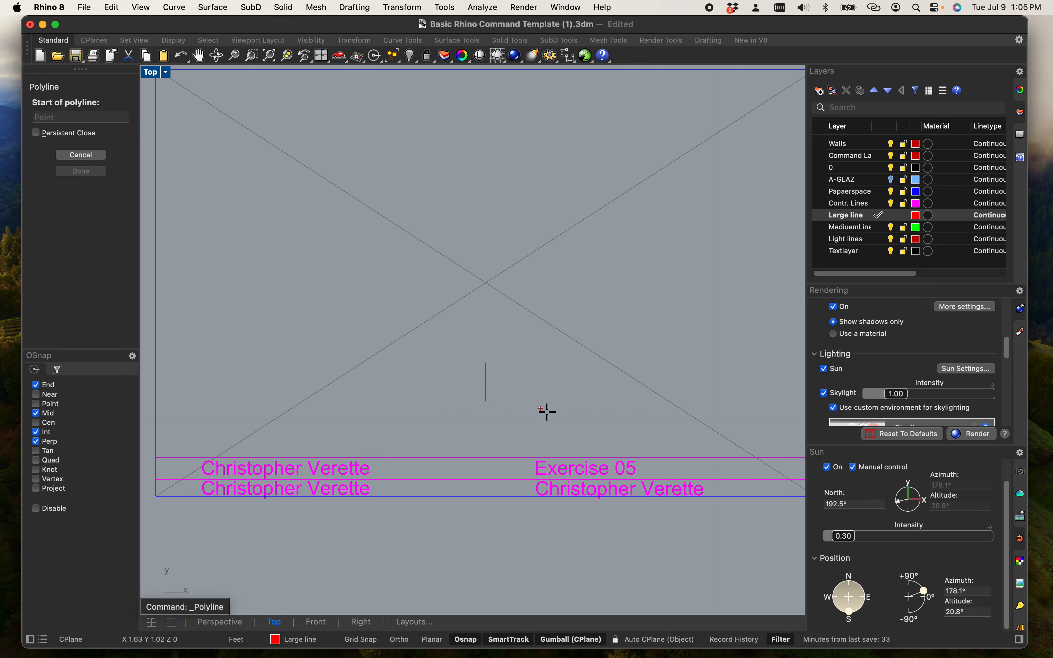
pyautogui.click(485, 401)
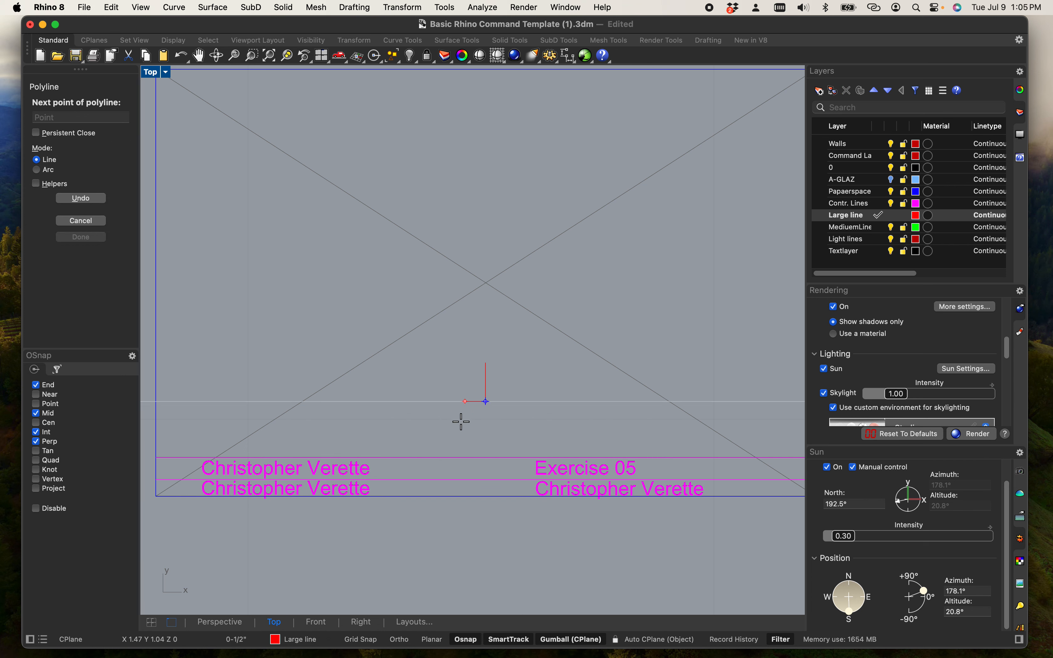
pyautogui.write('4')
pyautogui.press('Return')
pyautogui.click(372, 402)
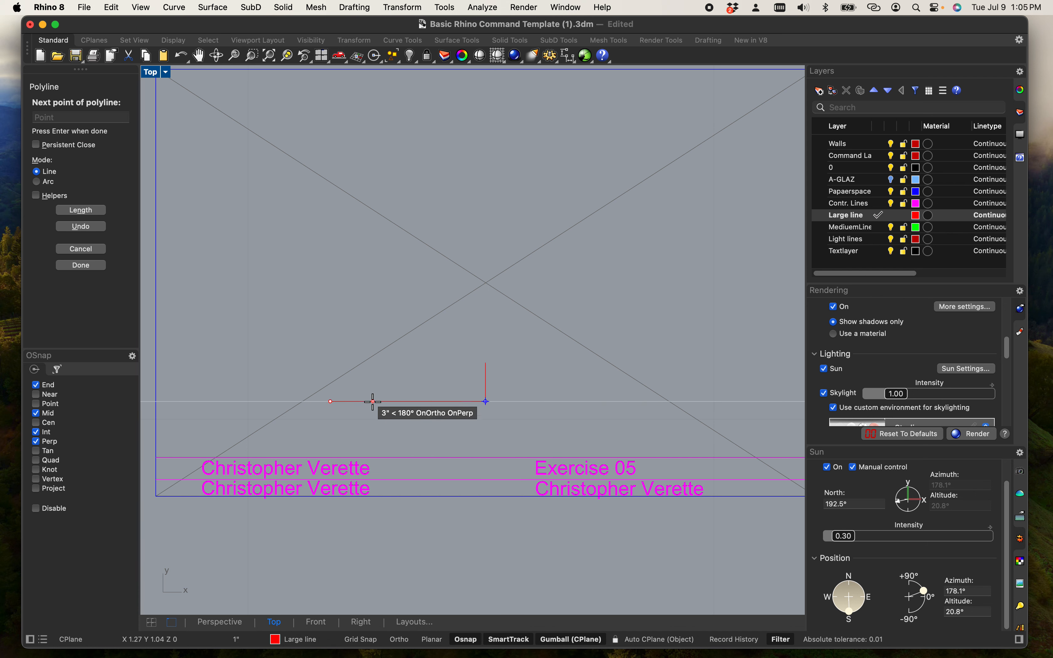
pyautogui.press('F8')
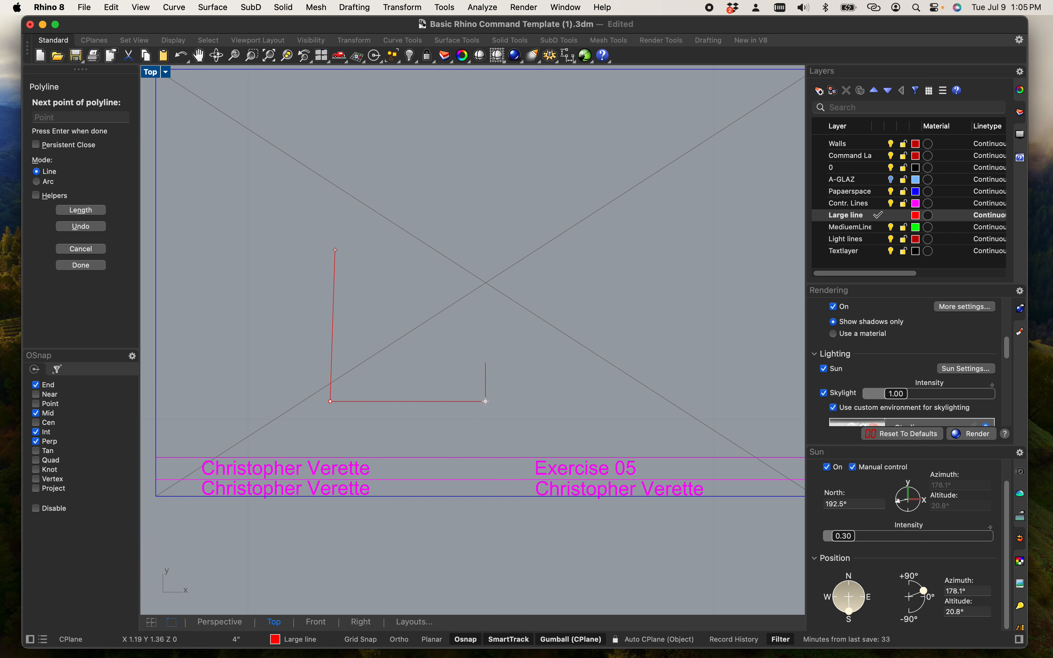
pyautogui.press('Return')
# Rotate the 4" horizontal line 45 degrees about its right end, where it meets the short vertical line.
pyautogui.scroll(3, 462, 496)
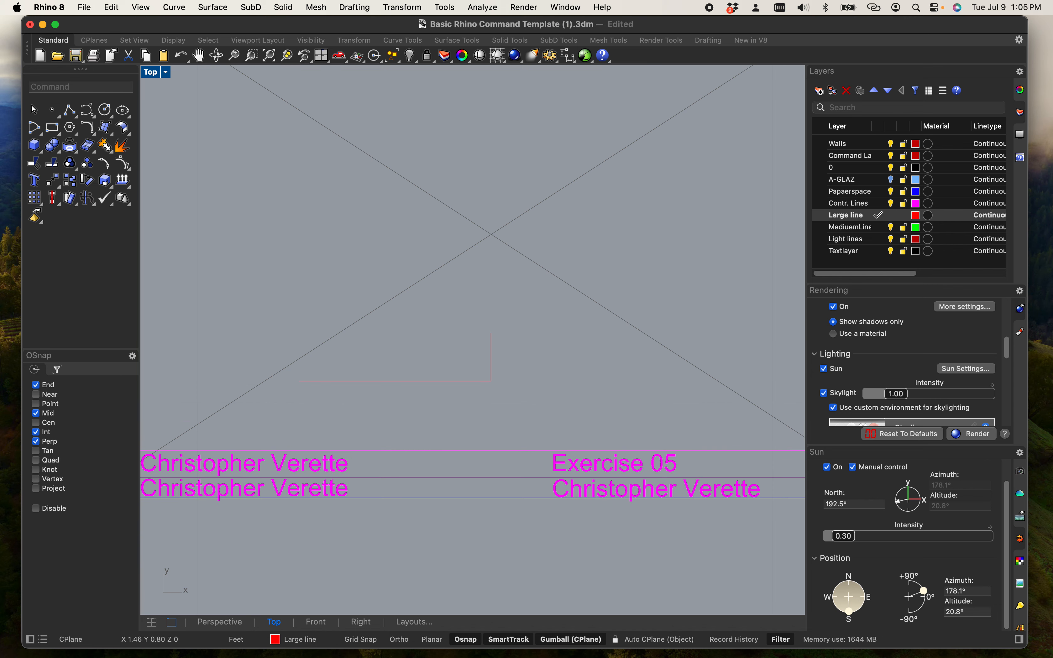
pyautogui.scroll(-3, 476, 394)
pyautogui.click(483, 375)
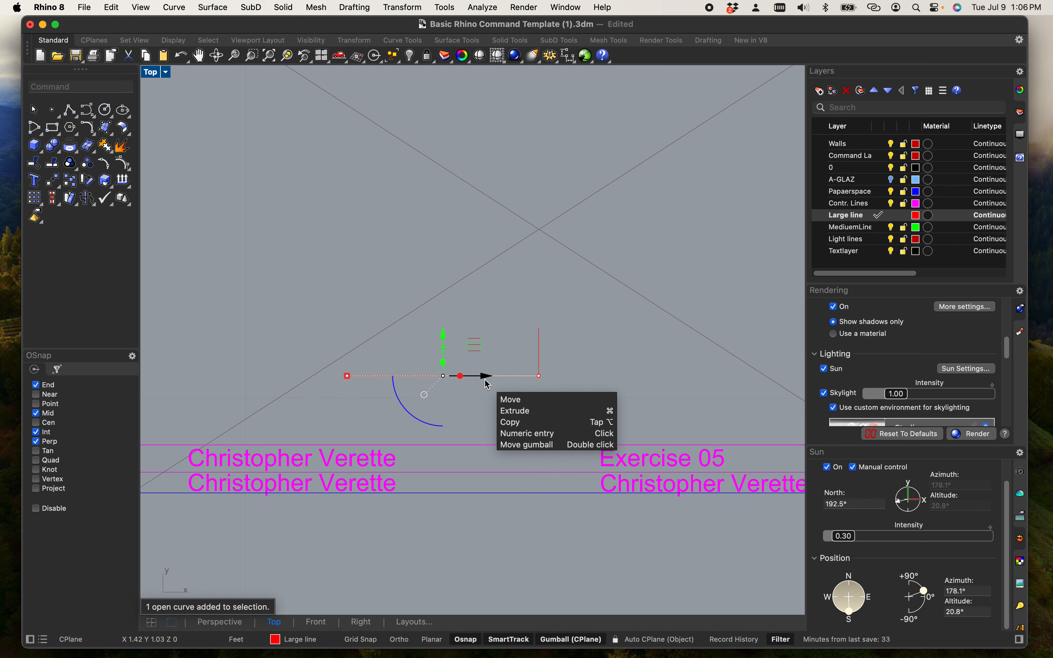
pyautogui.click(483, 366)
pyautogui.moveTo(464, 396); pyautogui.dragTo(443, 363)
pyautogui.write('ro')
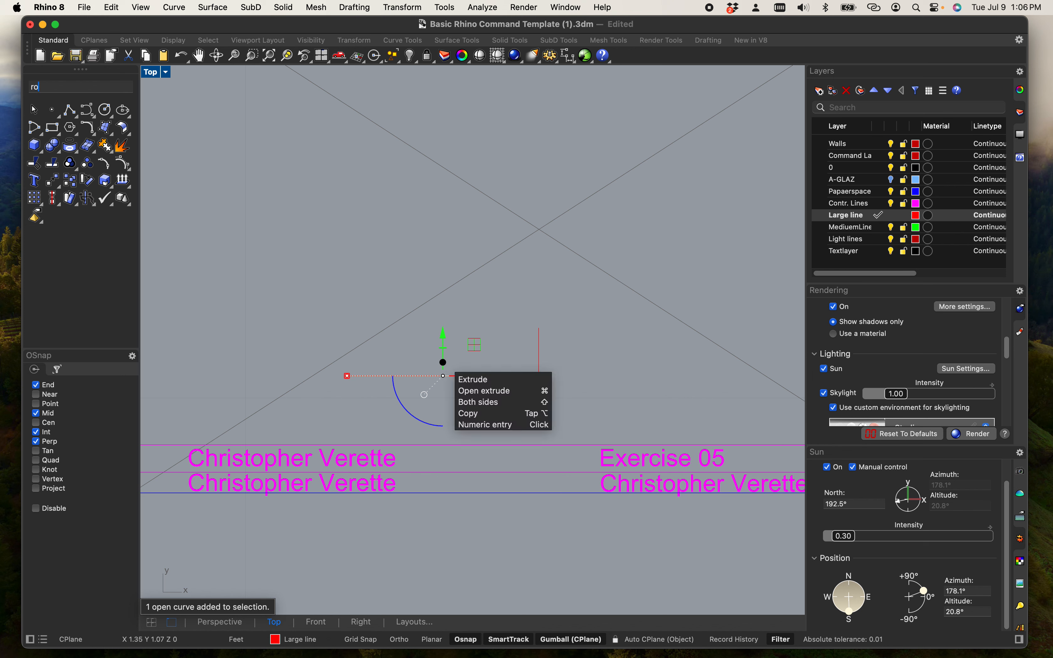
pyautogui.press('Return')
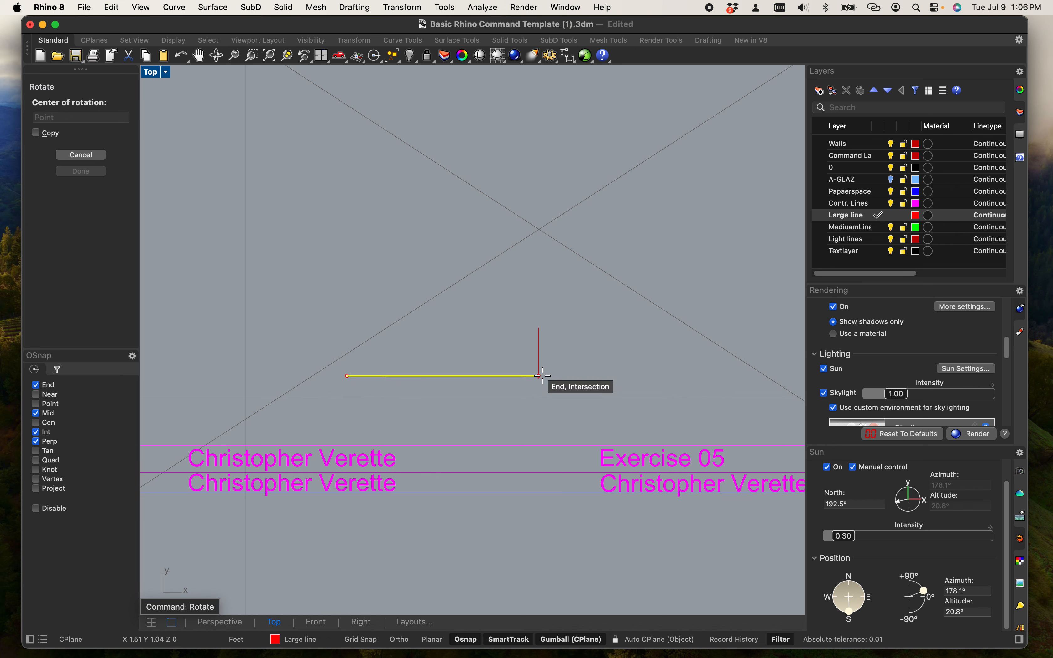
pyautogui.click(539, 376)
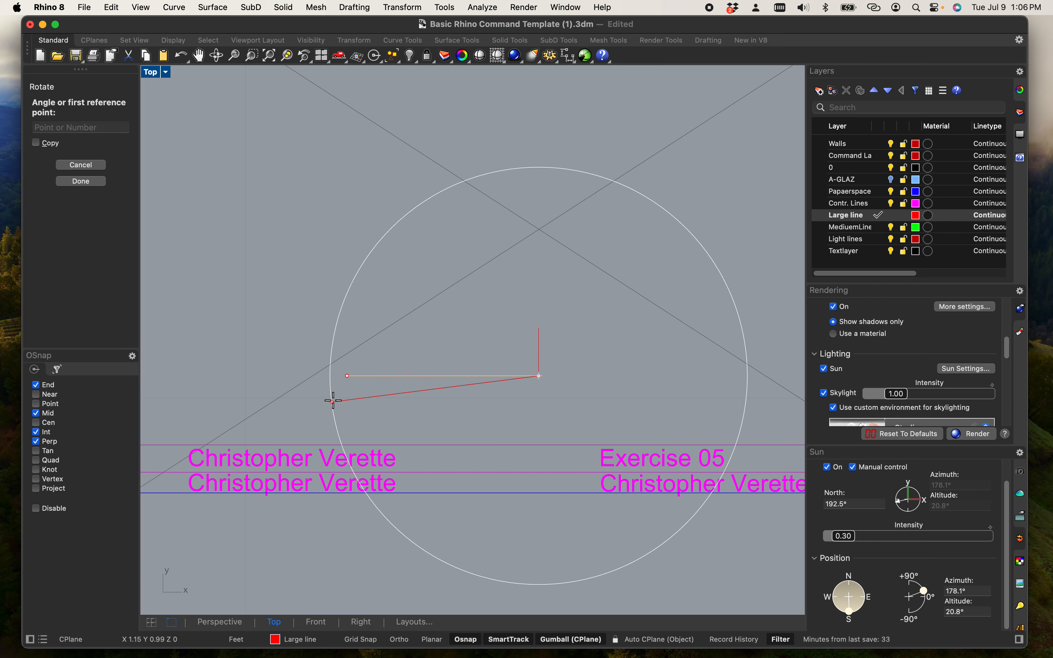
pyautogui.click(346, 376)
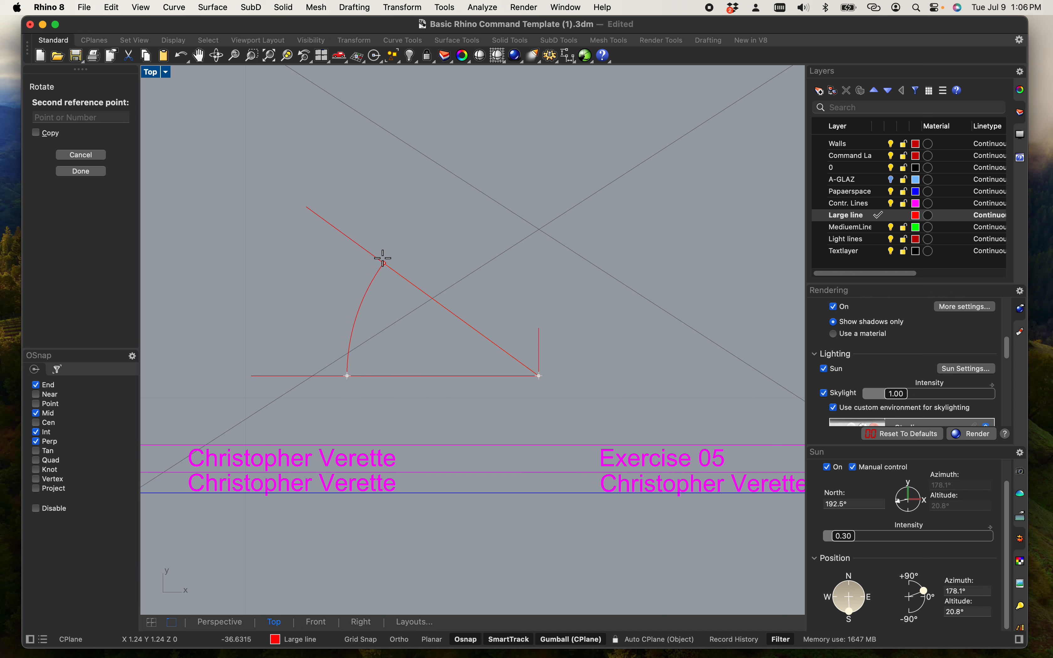
pyautogui.write('45')
pyautogui.press('Return')
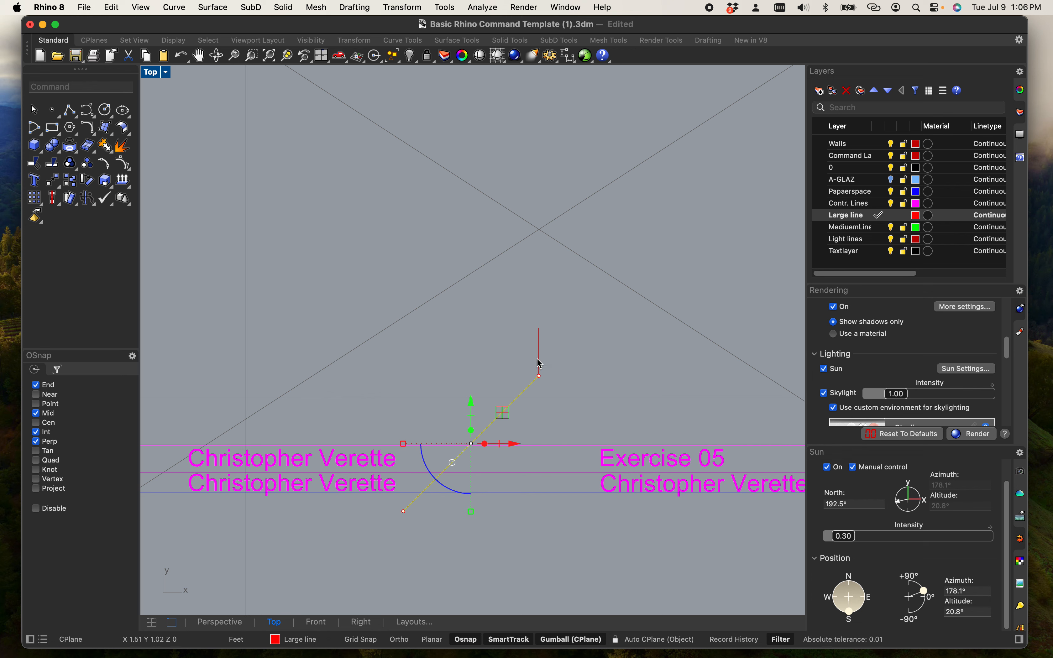
# Mirror a copy of the 45-degree line across a horizontal axis through its upper end at the short vertical line.
pyautogui.click(602, 391)
pyautogui.click(499, 423)
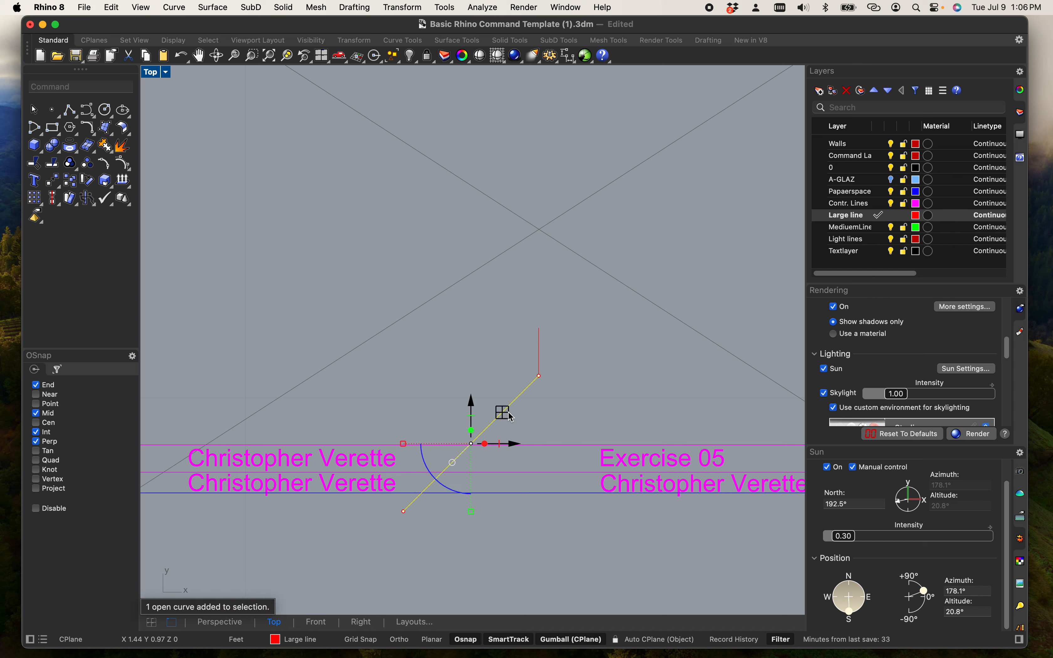
pyautogui.write('Mirror')
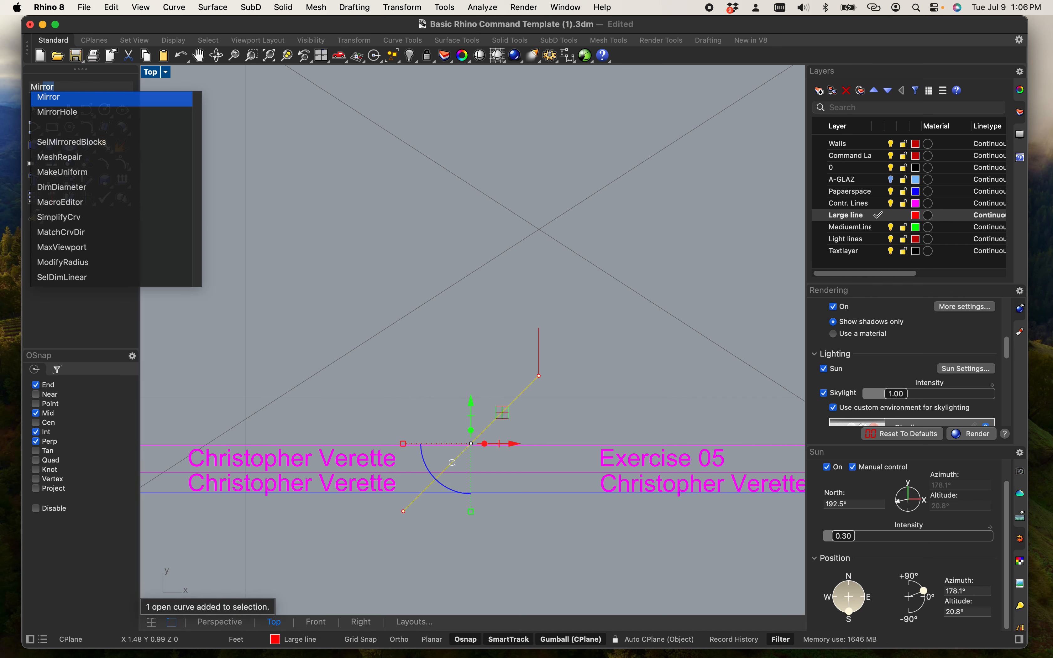
pyautogui.press('Return')
pyautogui.click(539, 375)
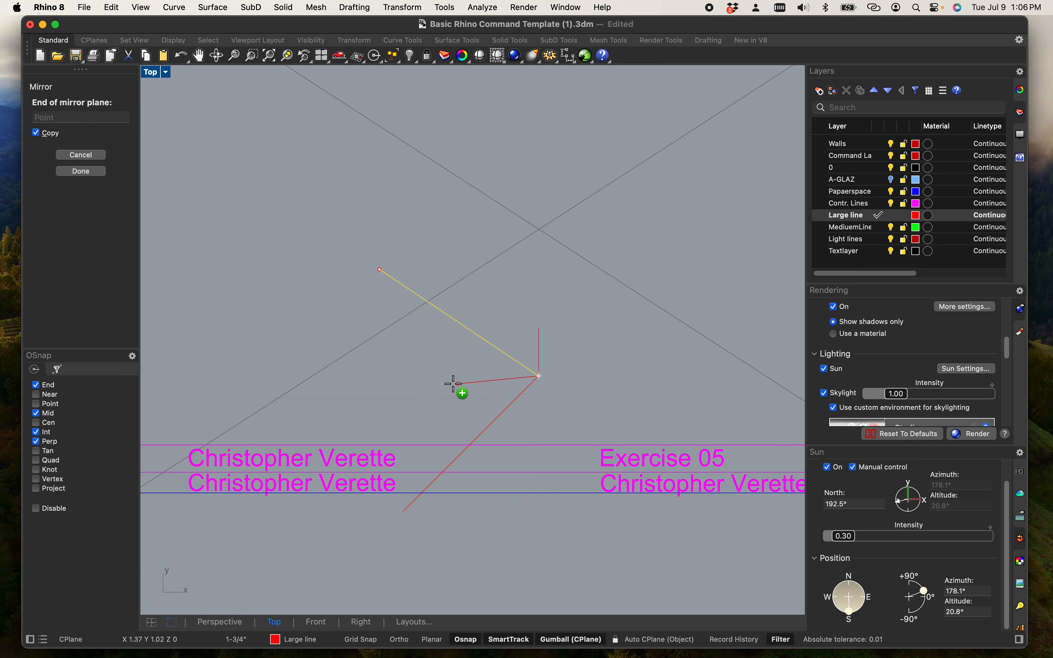
pyautogui.click(437, 376)
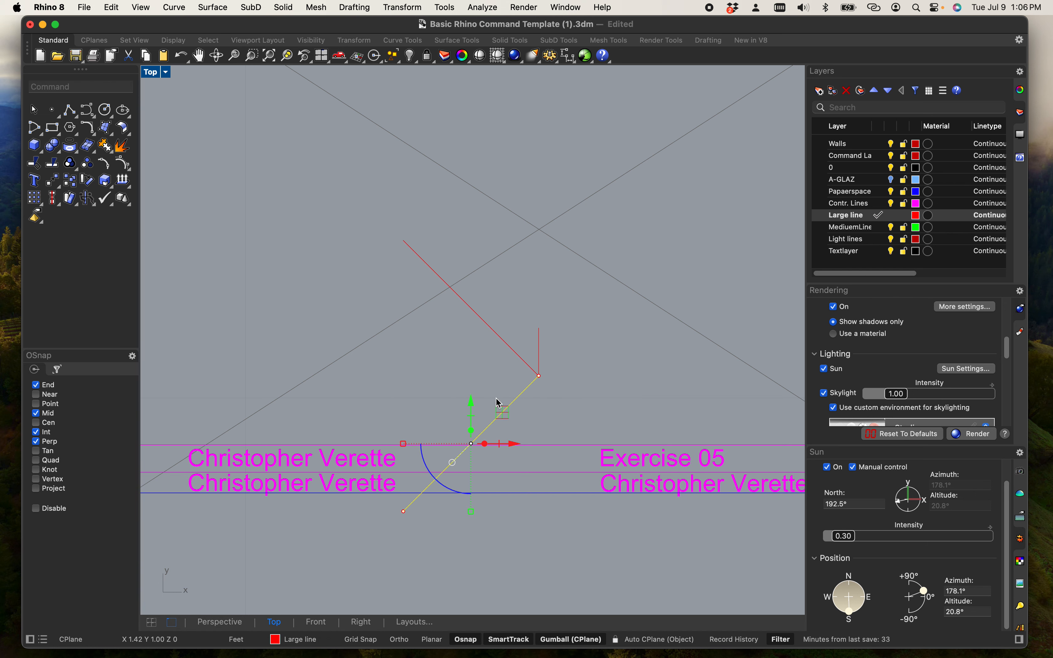
# Delete the original downward-sloping diagonal line, leaving only its mirrored copy.
pyautogui.click(608, 405)
pyautogui.click(501, 397)
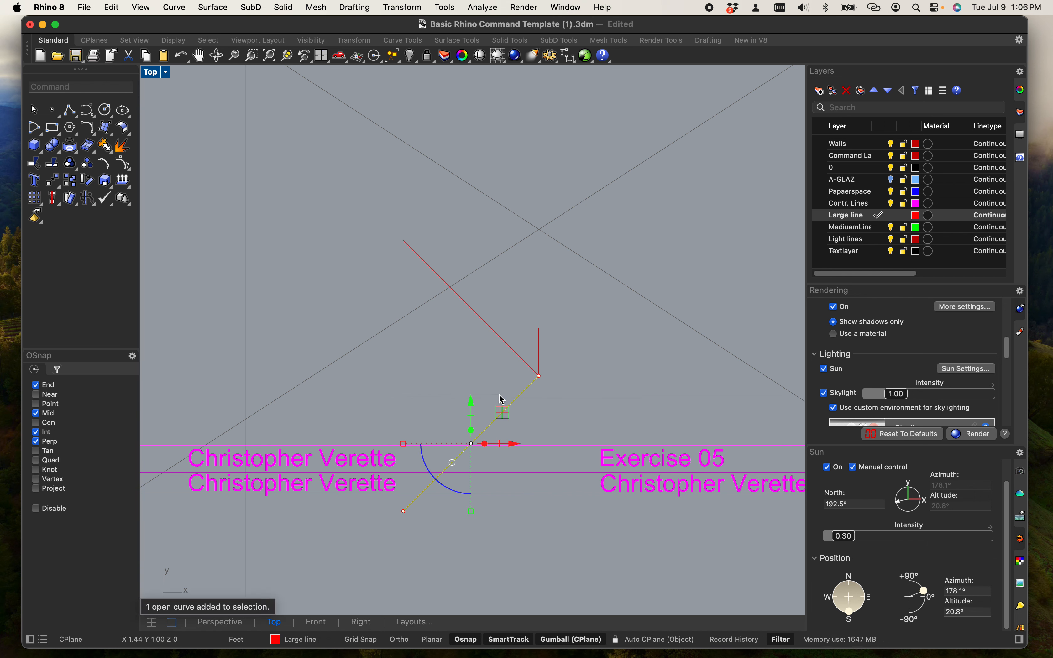
pyautogui.press('Delete')
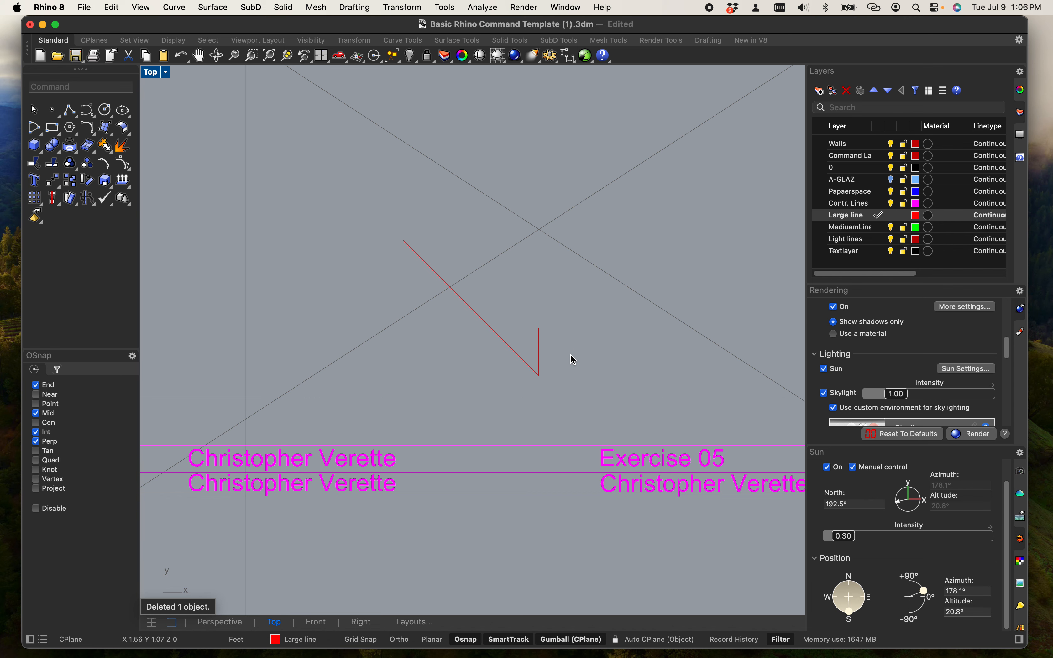
# Unlock the two crossing diagonal guide lines on the first sheet and delete them.
pyautogui.moveTo(571, 359); pyautogui.dragTo(571, 416, button='right')
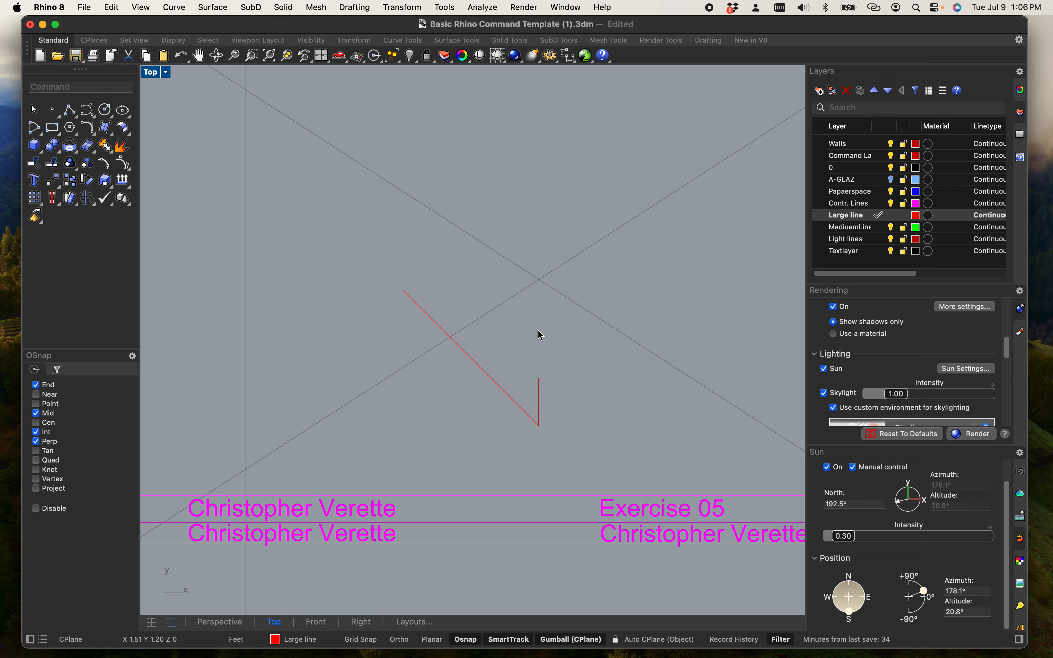
pyautogui.write('Unlock')
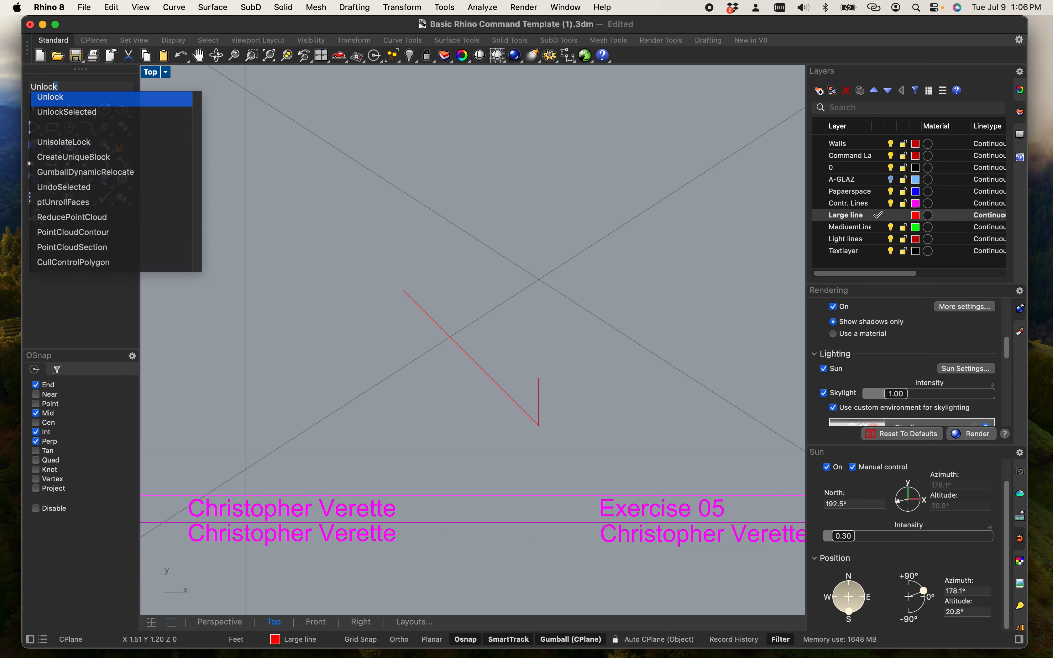
pyautogui.press('Return')
pyautogui.moveTo(566, 325); pyautogui.dragTo(529, 264)
pyautogui.press('Delete')
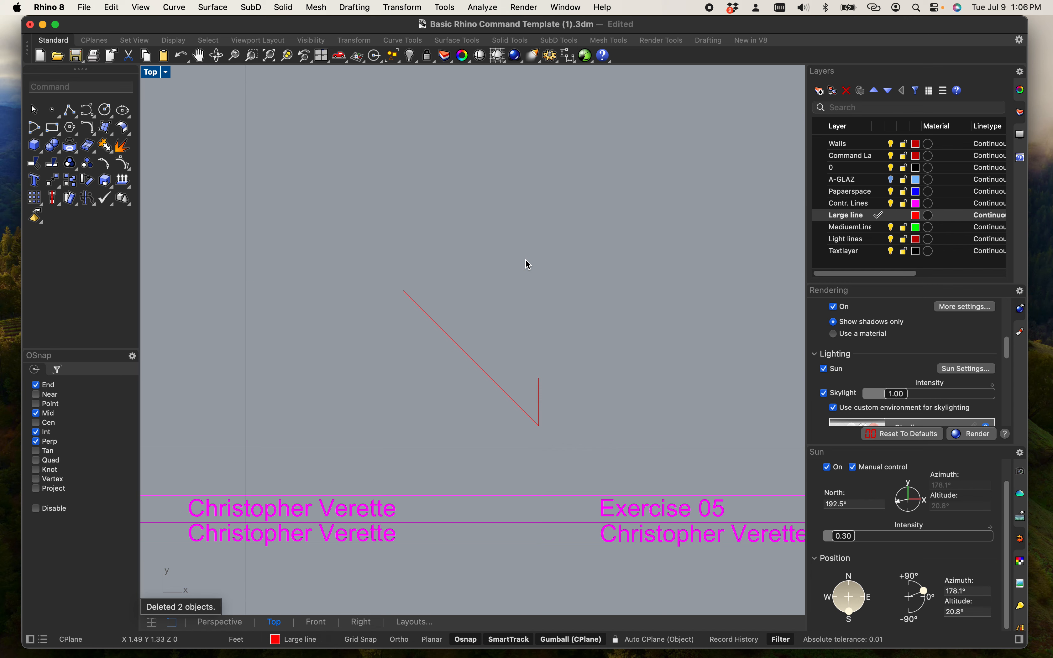
# Draw a 3" vertical line with Ortho on, upward from the upper end of the 45-degree line.
pyautogui.scroll(-5, 528, 265)
pyautogui.scroll(3, 513, 337)
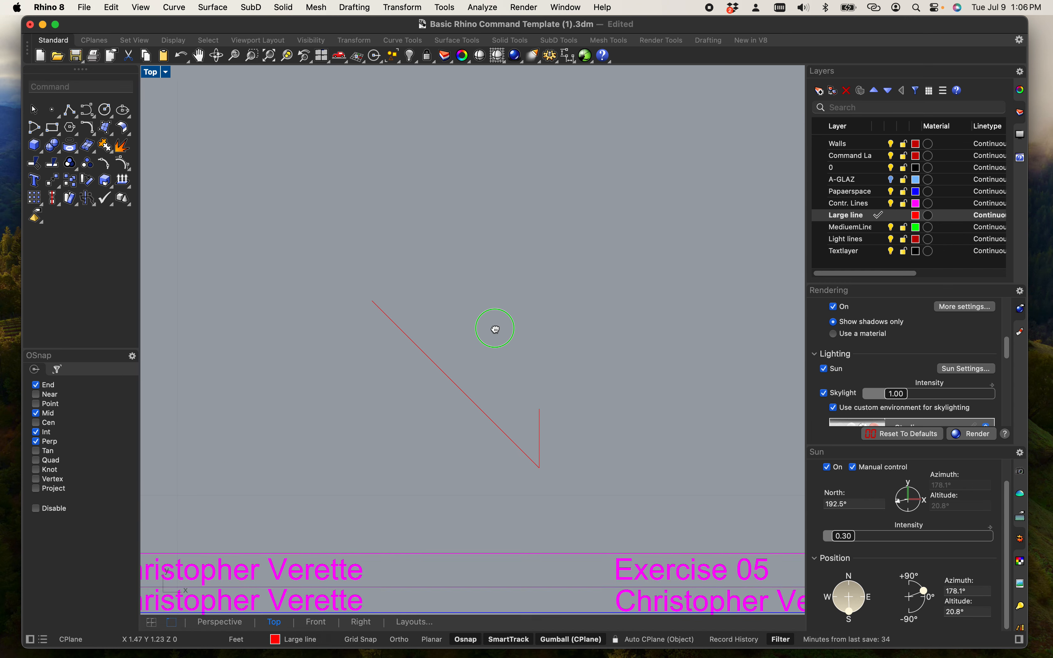
pyautogui.scroll(1, 457, 359)
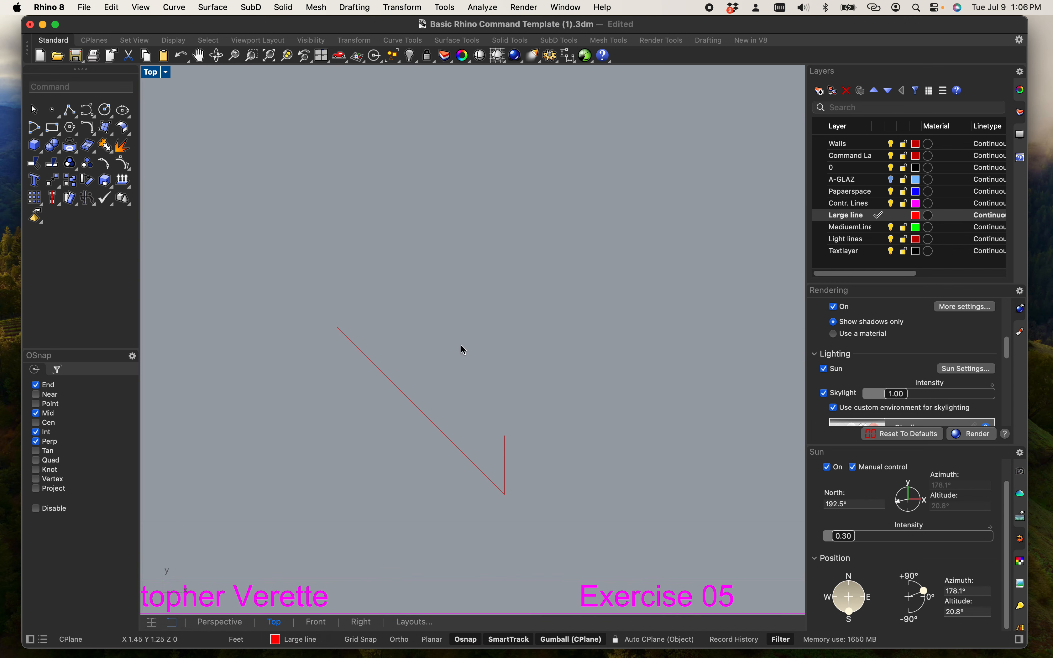
pyautogui.write('line')
pyautogui.press('Return')
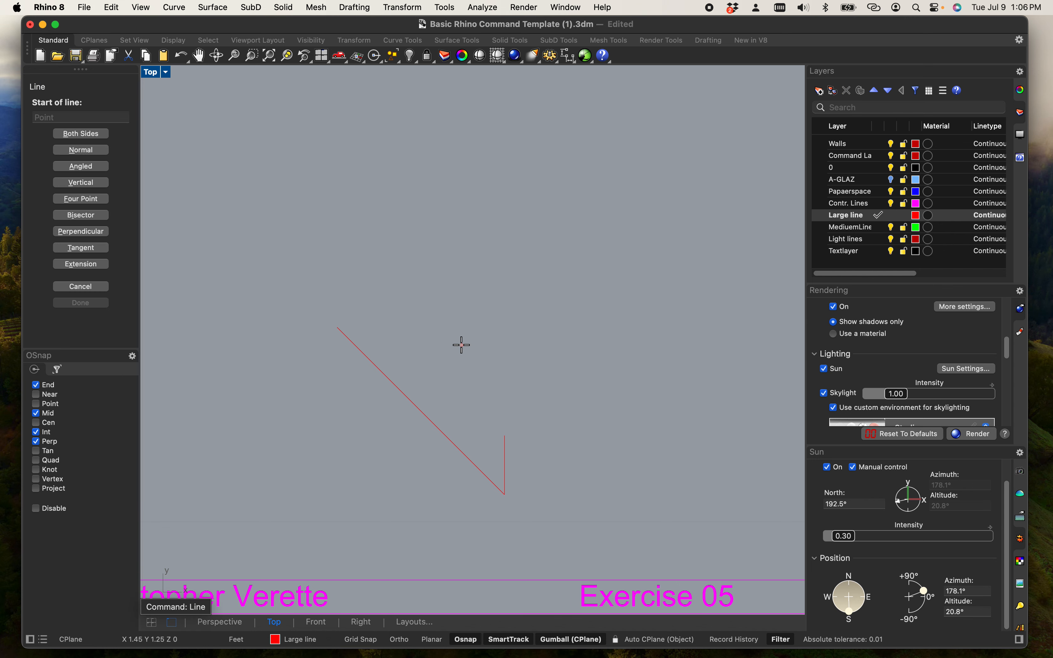
pyautogui.click(338, 326)
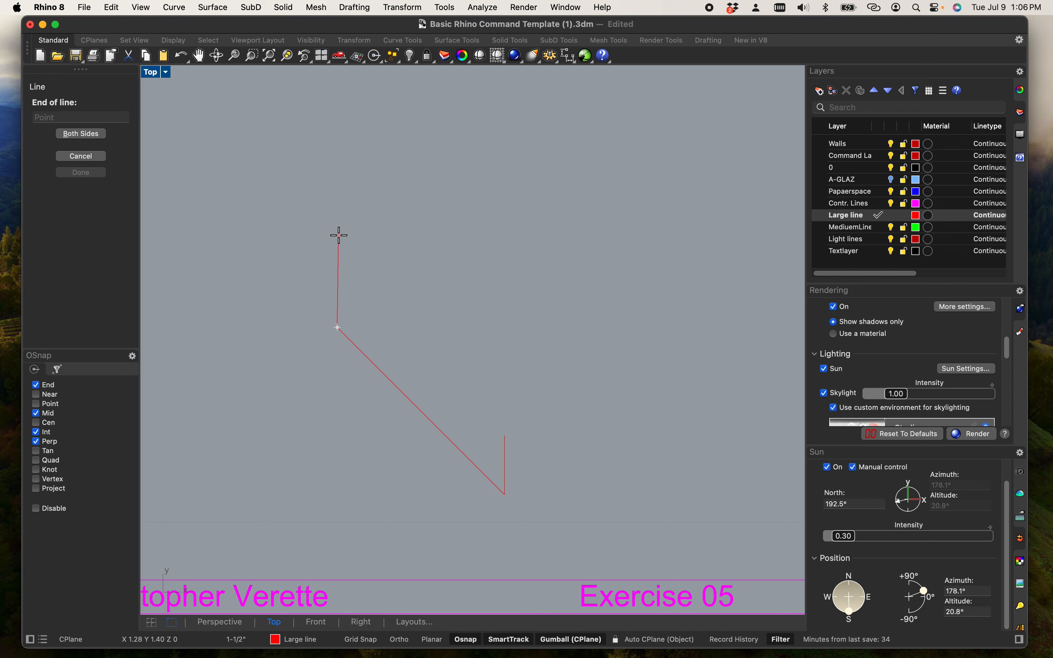
pyautogui.write('3')
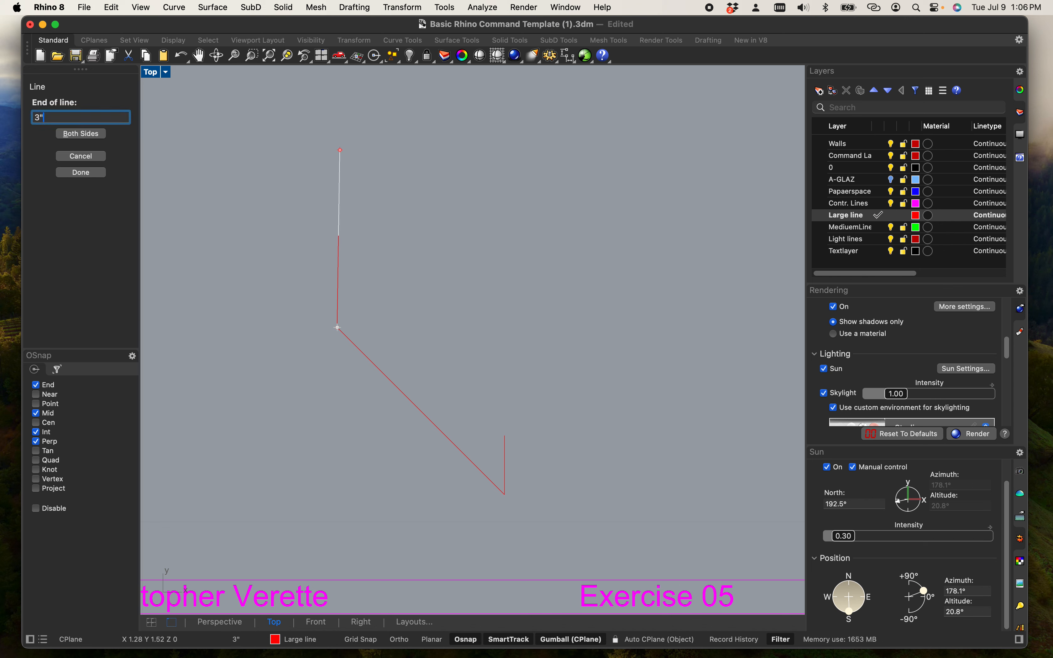
pyautogui.press('Return')
pyautogui.scroll(-10, 355, 281)
pyautogui.press('shift')
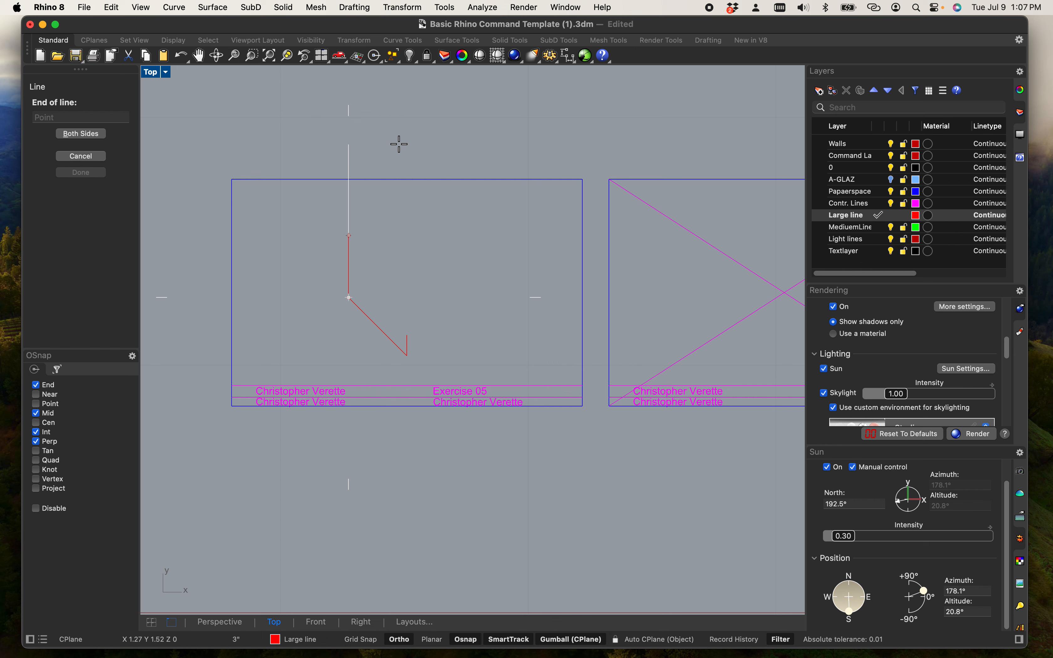
pyautogui.press('Return')
# Start another line for the linework on the first sheet.
pyautogui.scroll(5, 353, 307)
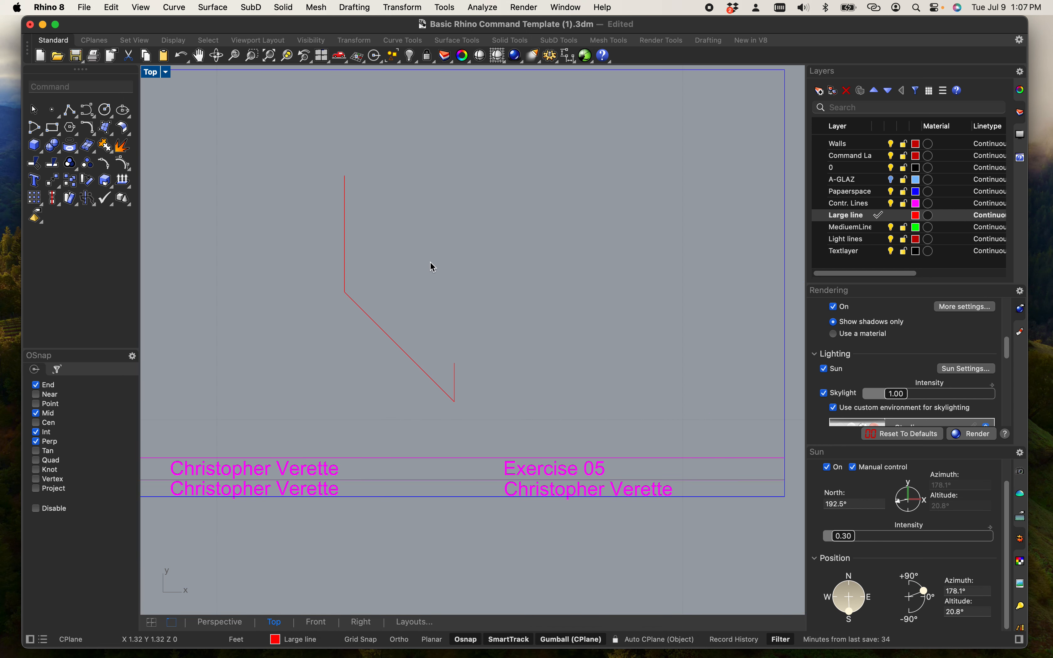
pyautogui.moveTo(434, 267); pyautogui.dragTo(420, 282, button='right')
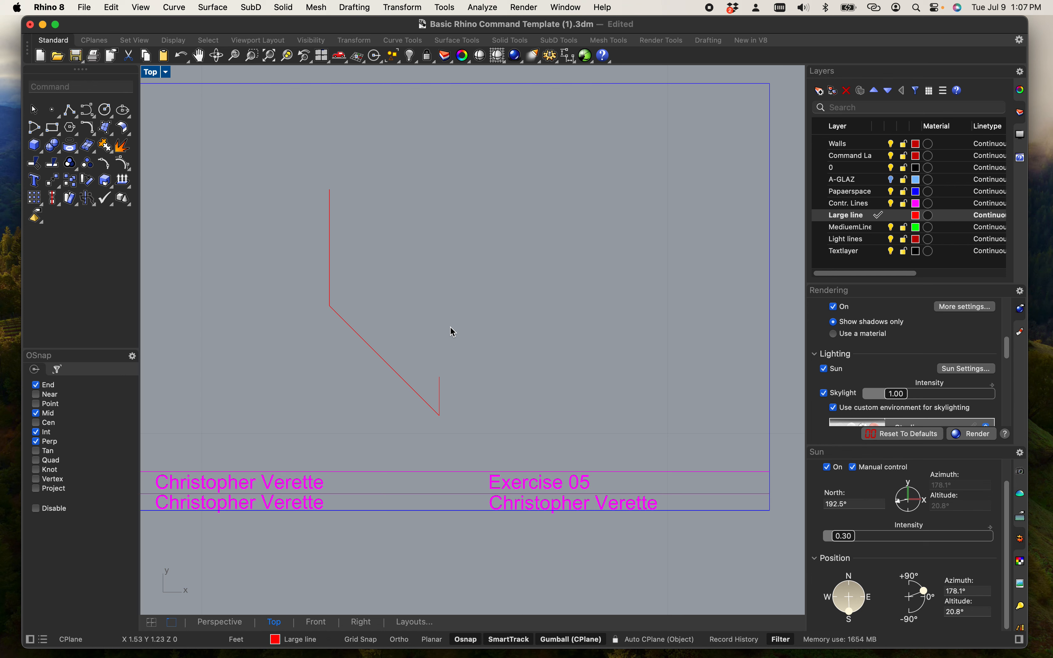
pyautogui.write('line')
pyautogui.press('Return')
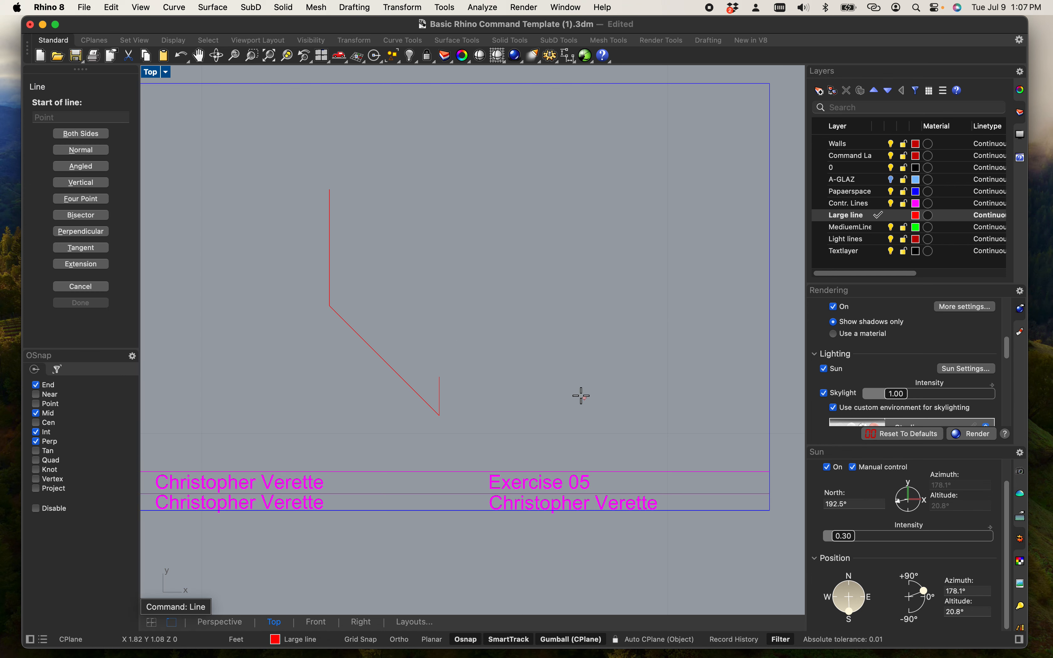
# Draw a 6" horizontal line to the right from the lowest vertex of the shape.
pyautogui.click(439, 416)
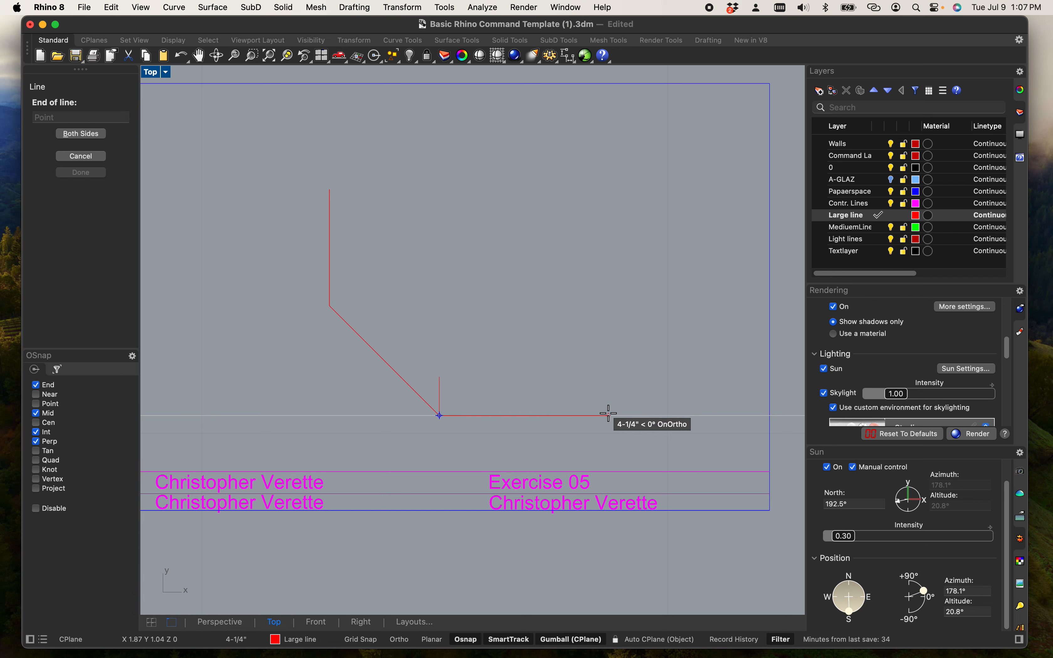
pyautogui.write('6')
pyautogui.press('Return')
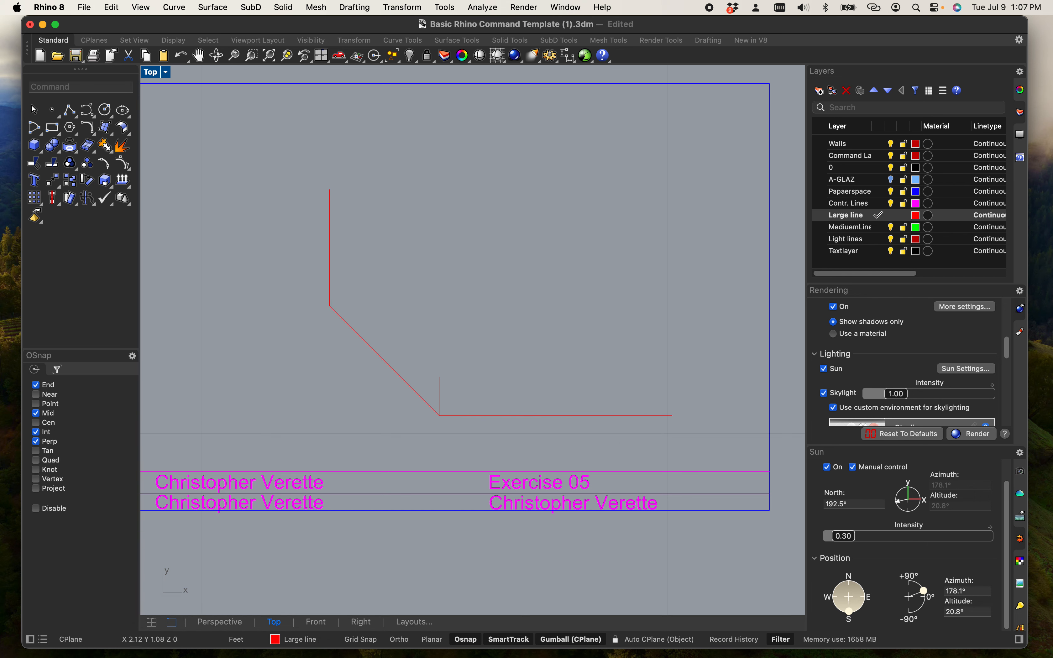
# Rotate the new horizontal line 45 degrees counterclockwise about its endpoint at the lowest vertex.
pyautogui.click(592, 415)
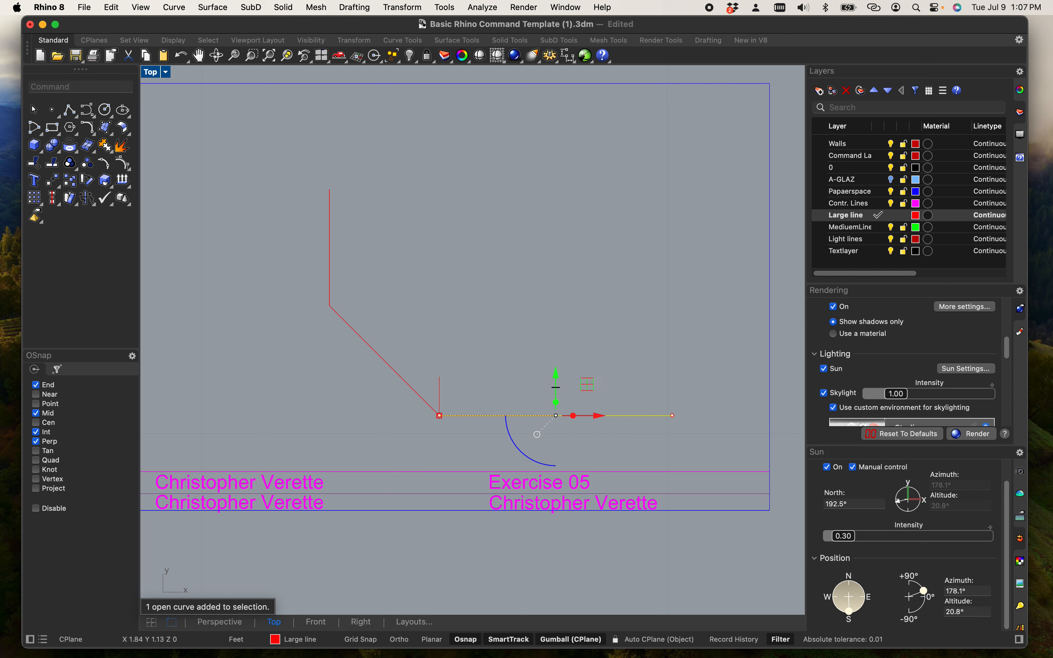
pyautogui.write('rotate')
pyautogui.press('Return')
pyautogui.click(438, 417)
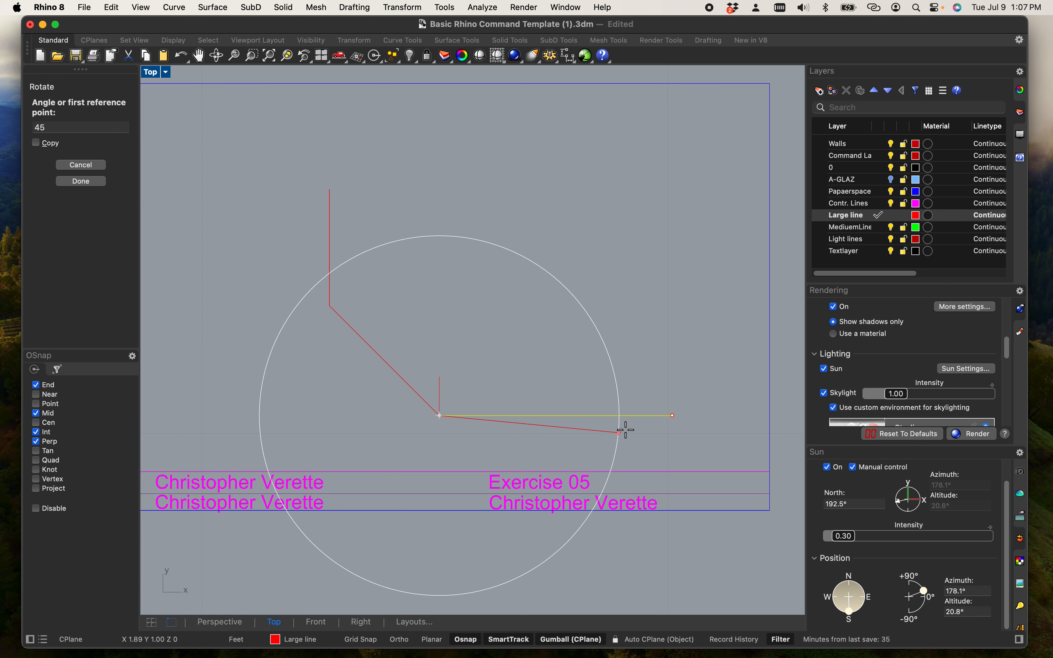
pyautogui.click(673, 416)
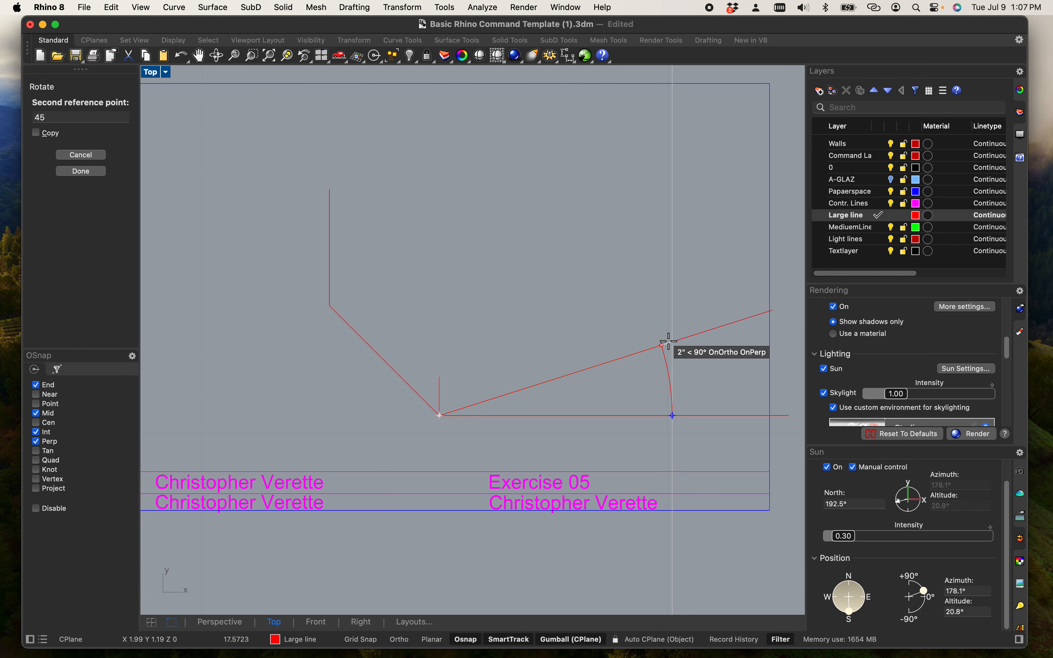
pyautogui.write('45')
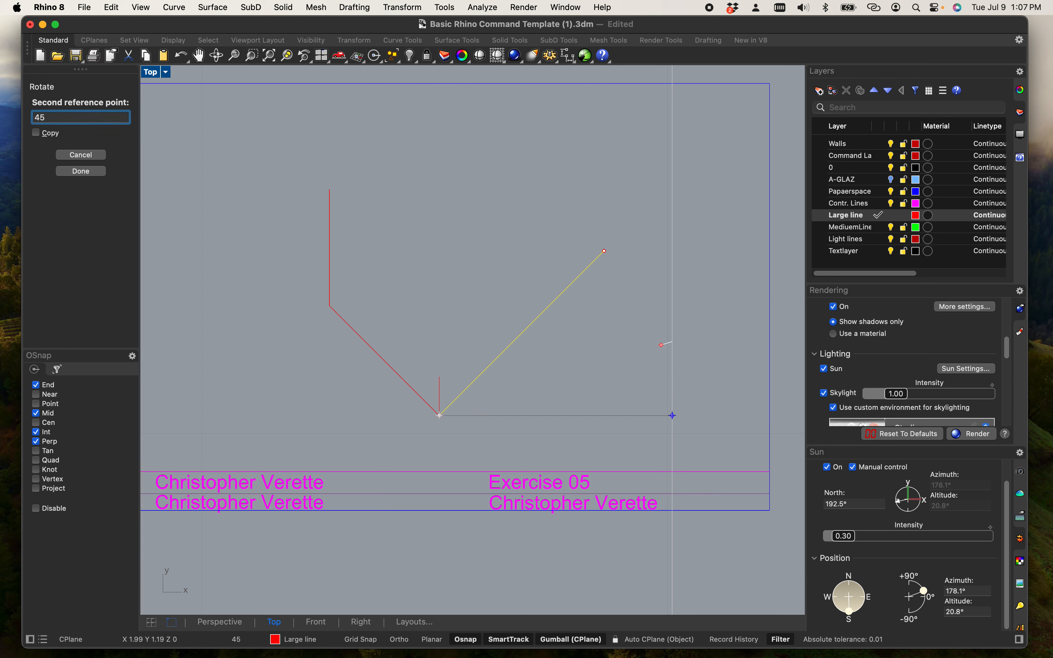
pyautogui.press('Return')
pyautogui.press('Escape')
# Copy the 45-degree line from its lower endpoint to the upper ends of the short vertical line and the left vertical line.
pyautogui.scroll(3, 398, 371)
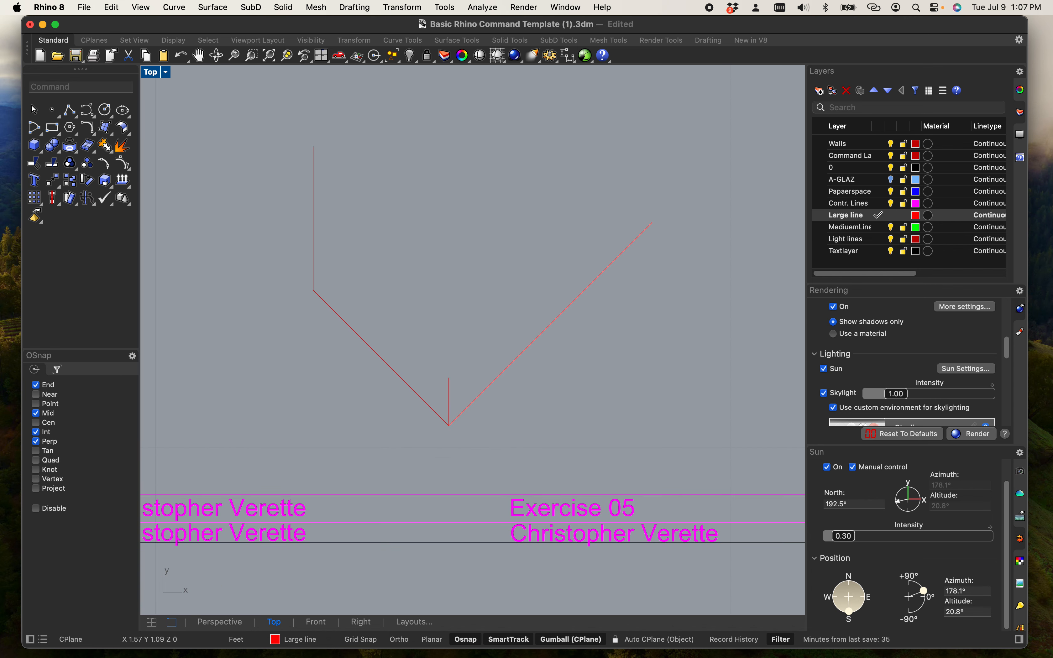
pyautogui.click(532, 343)
pyautogui.write('copy')
pyautogui.press('Return')
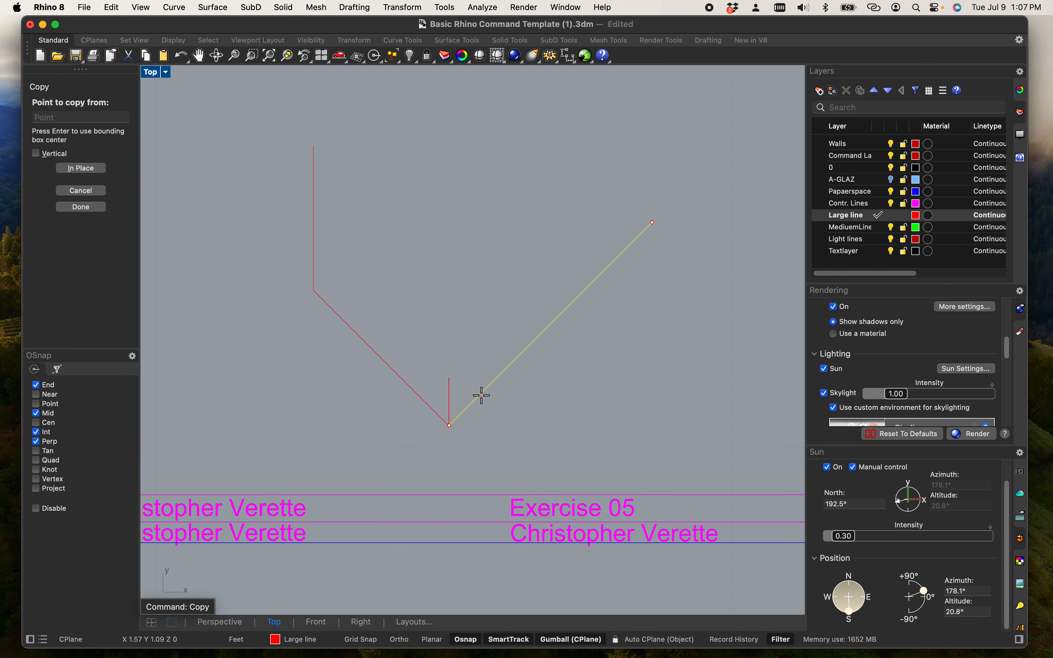
pyautogui.click(450, 425)
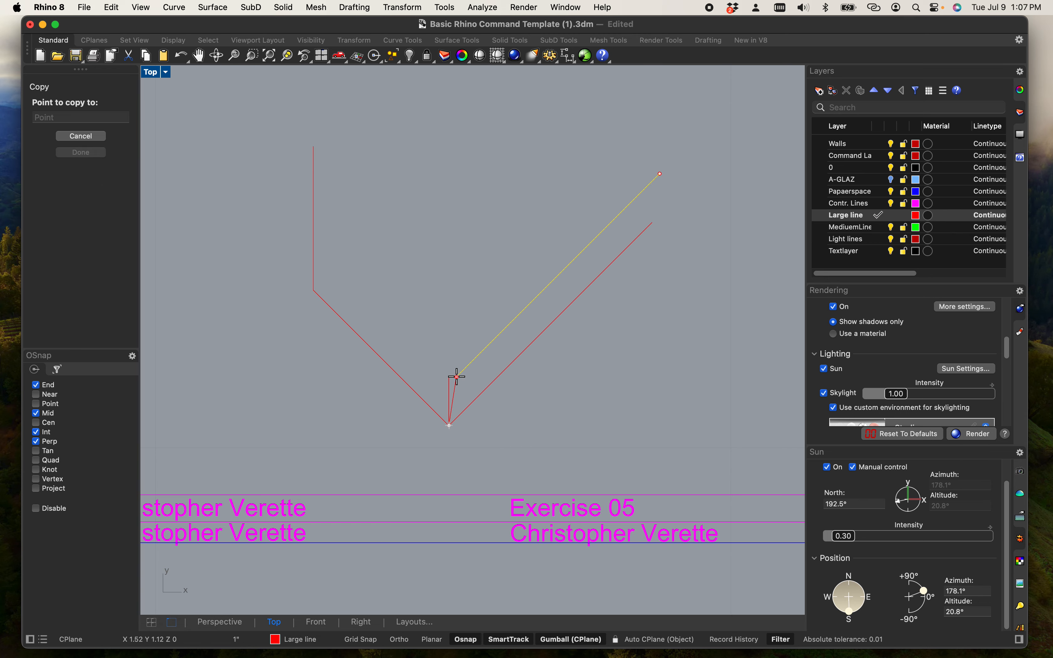
pyautogui.click(314, 147)
pyautogui.scroll(-4, 314, 148)
pyautogui.scroll(6, 360, 286)
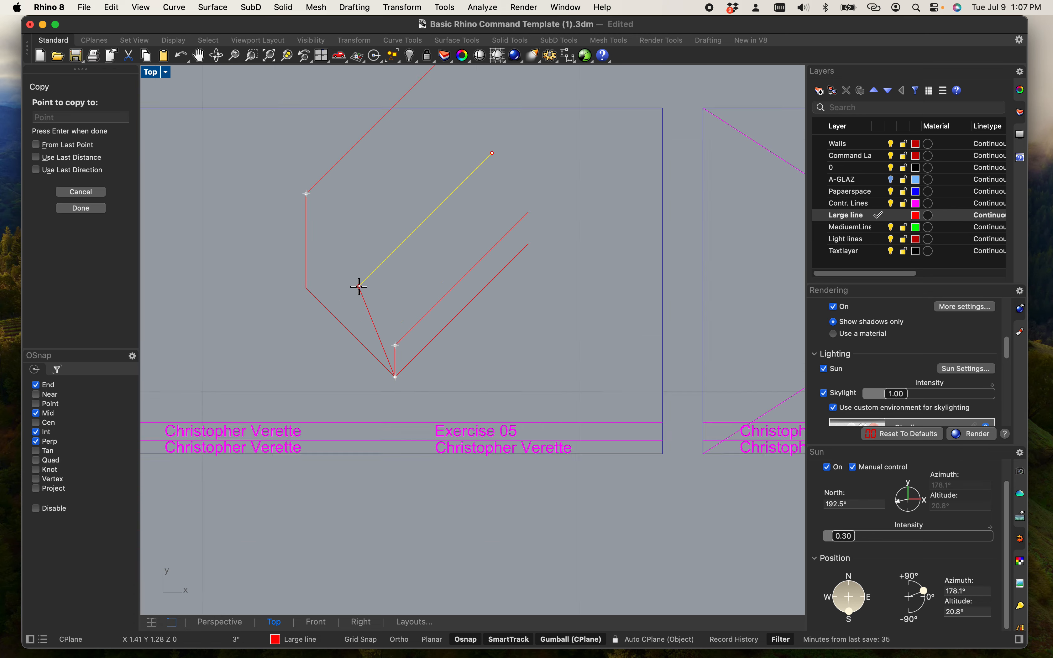
pyautogui.press('Return')
pyautogui.click(382, 297)
pyautogui.moveTo(382, 297); pyautogui.dragTo(413, 311, button='right')
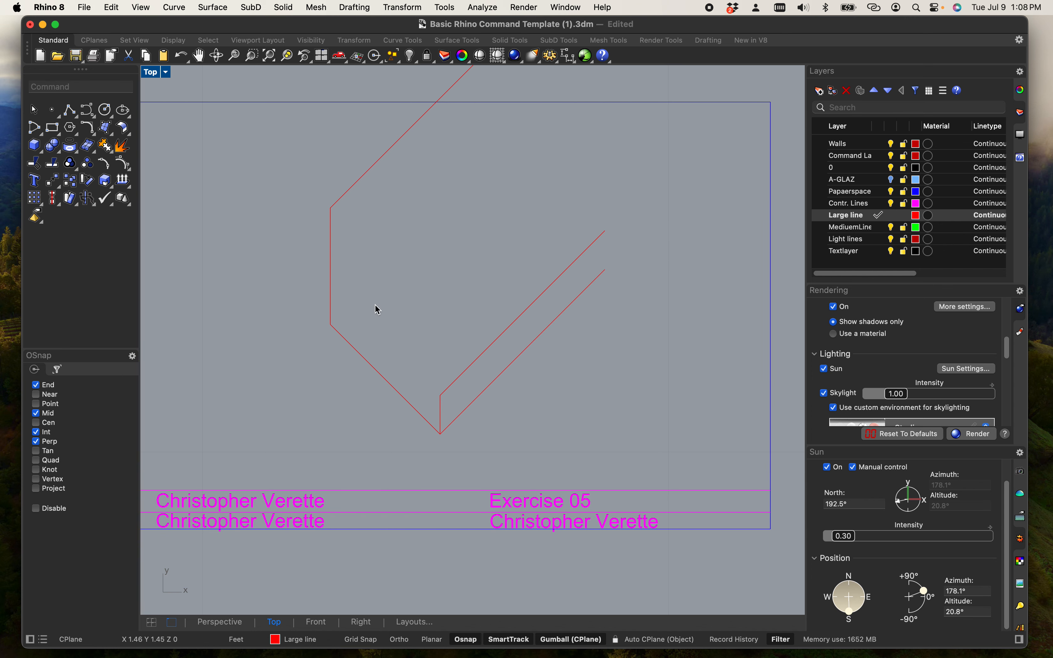
# Copy the left vertical and lower-left diagonal lines from the lowest vertex to the upper end of the lower 45-degree line.
pyautogui.moveTo(398, 335)
pyautogui.mouseDown()
pyautogui.moveTo(296, 287)
pyautogui.moveTo(301, 294)
pyautogui.mouseUp()
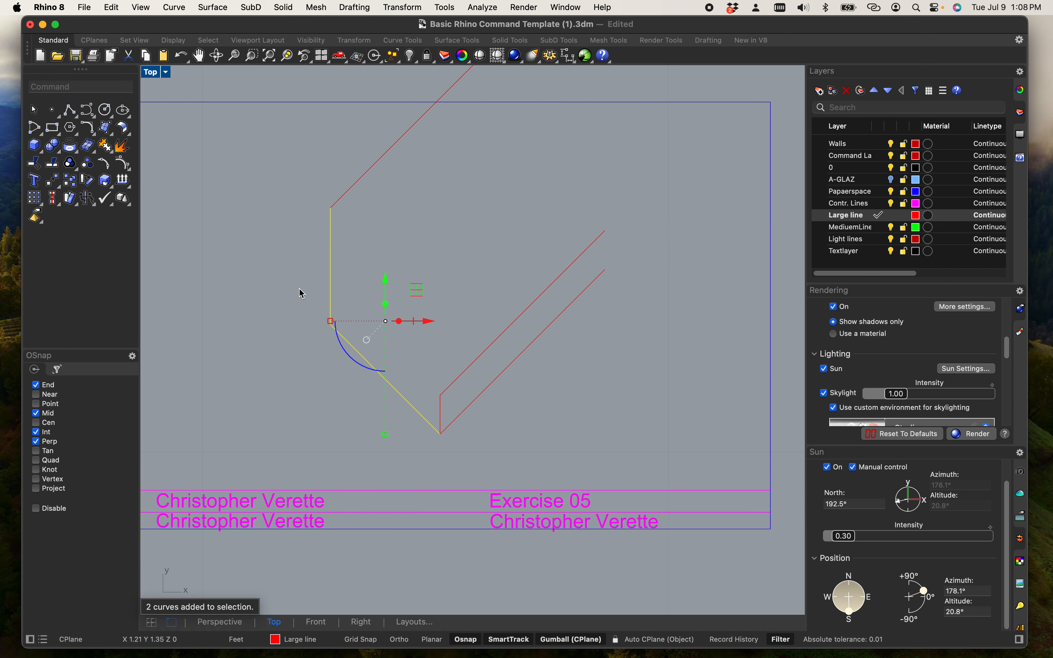
pyautogui.write('copy')
pyautogui.press('Return')
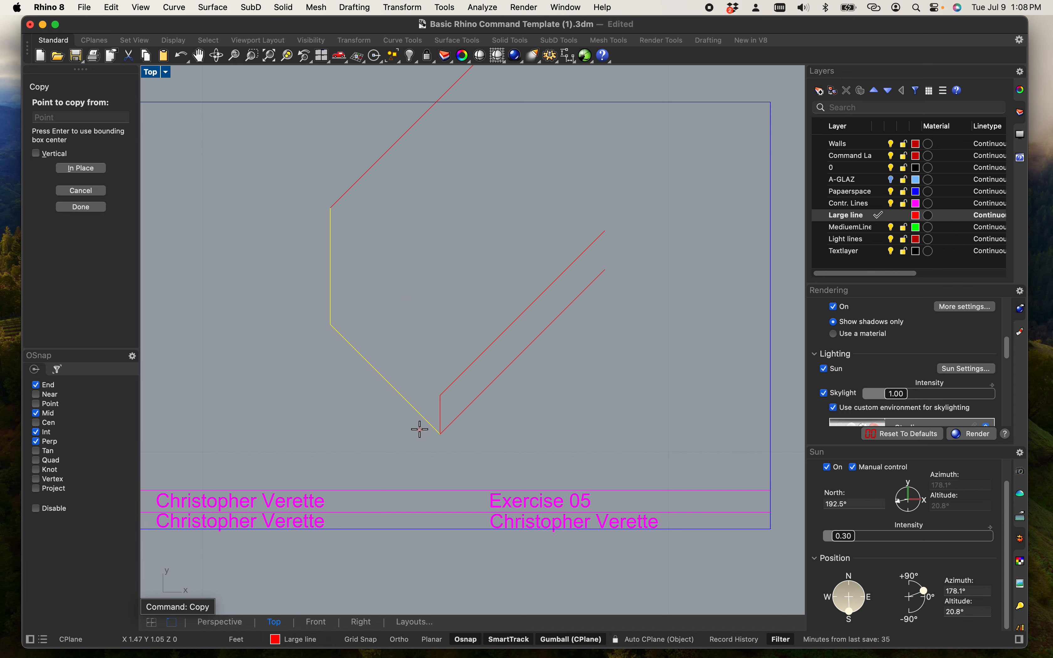
pyautogui.click(442, 432)
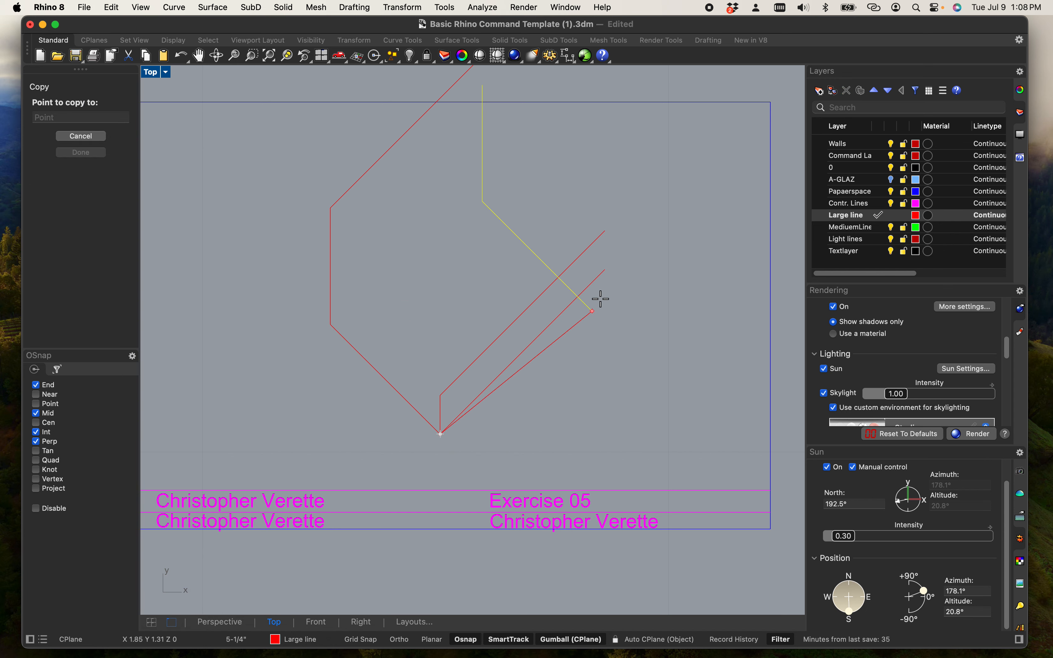
pyautogui.click(605, 270)
pyautogui.moveTo(645, 359); pyautogui.dragTo(676, 414, button='right')
pyautogui.press('Escape')
pyautogui.press('Escape')
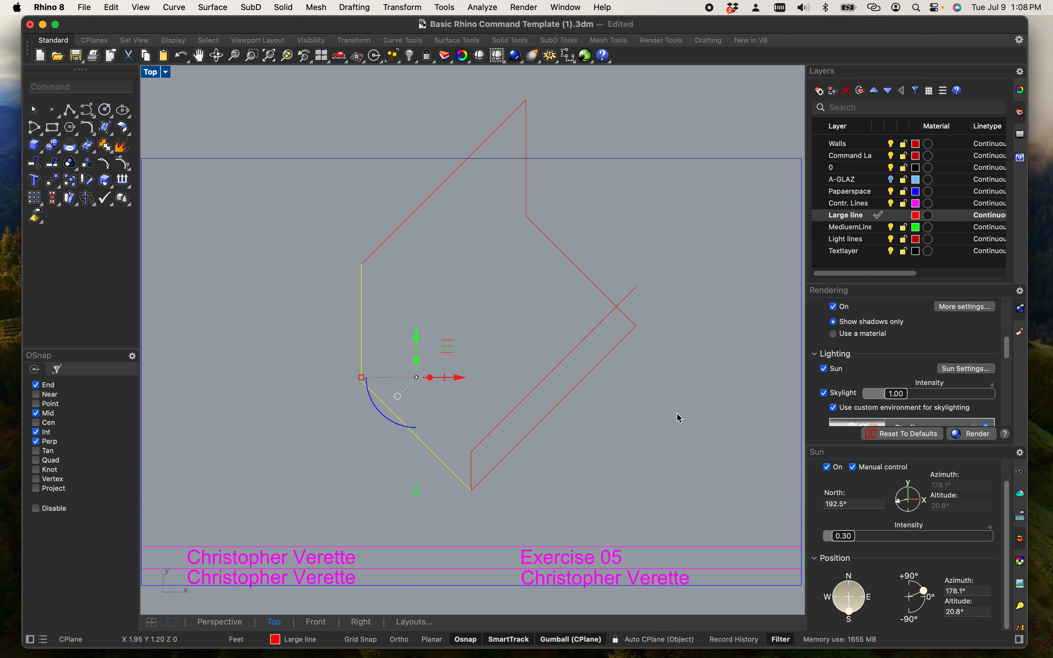
# Select all lines of the shape and move them down so the shape's peak sits inside the sheet border.
pyautogui.scroll(-3, 729, 359)
pyautogui.moveTo(477, 164); pyautogui.dragTo(728, 422)
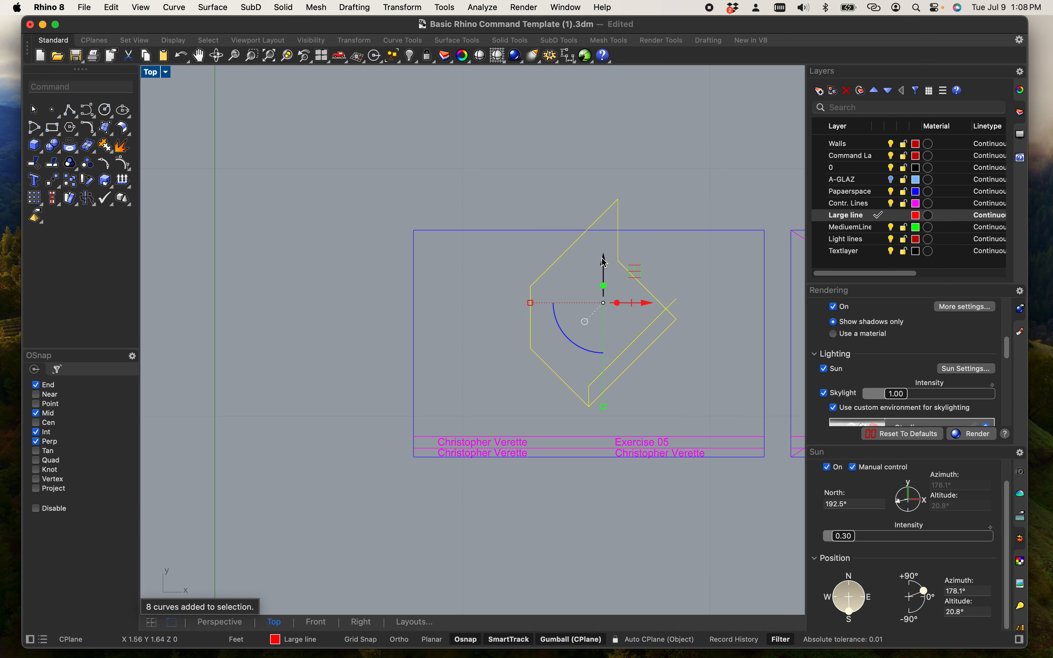
pyautogui.moveTo(605, 263); pyautogui.dragTo(602, 285)
pyautogui.moveTo(647, 330); pyautogui.dragTo(637, 339)
pyautogui.scroll(6, 595, 396)
pyautogui.scroll(-5, 599, 401)
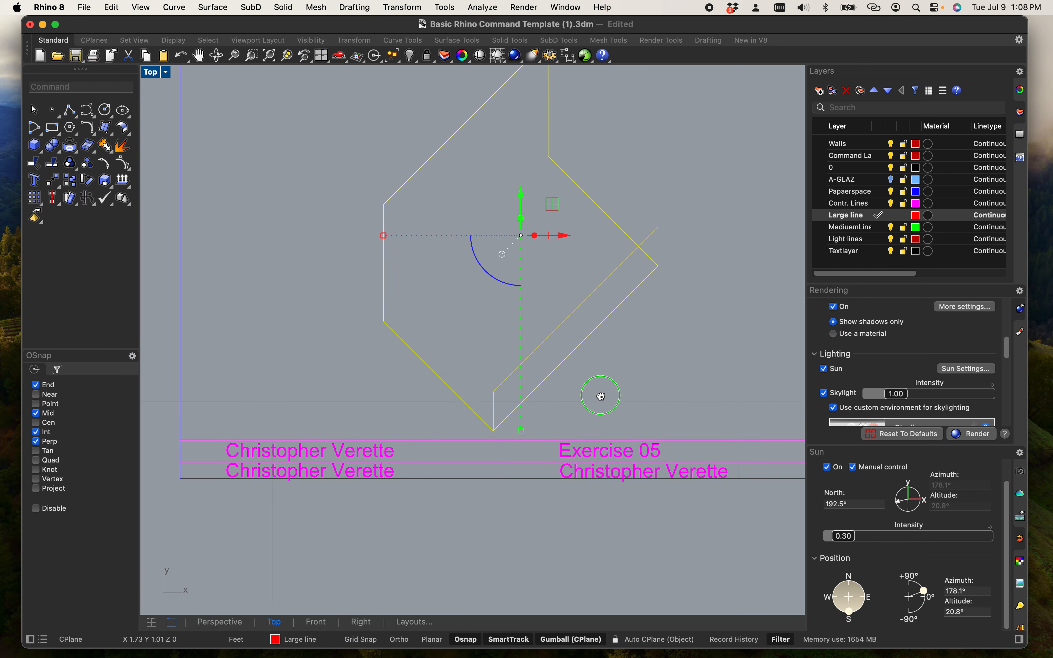
pyautogui.scroll(3, 519, 222)
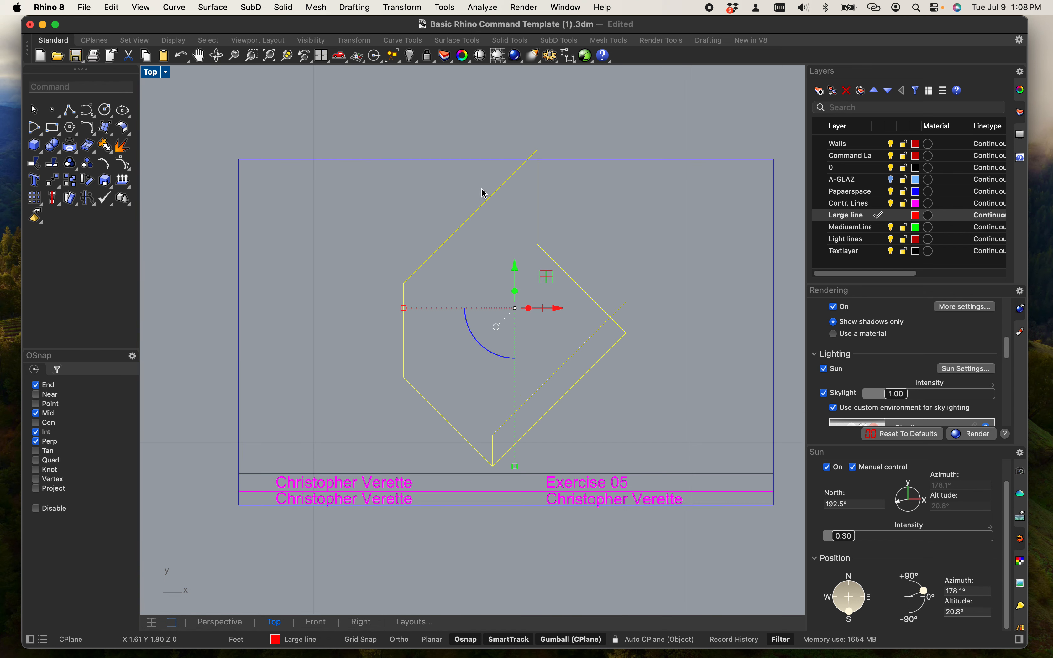
pyautogui.moveTo(516, 270); pyautogui.dragTo(515, 283)
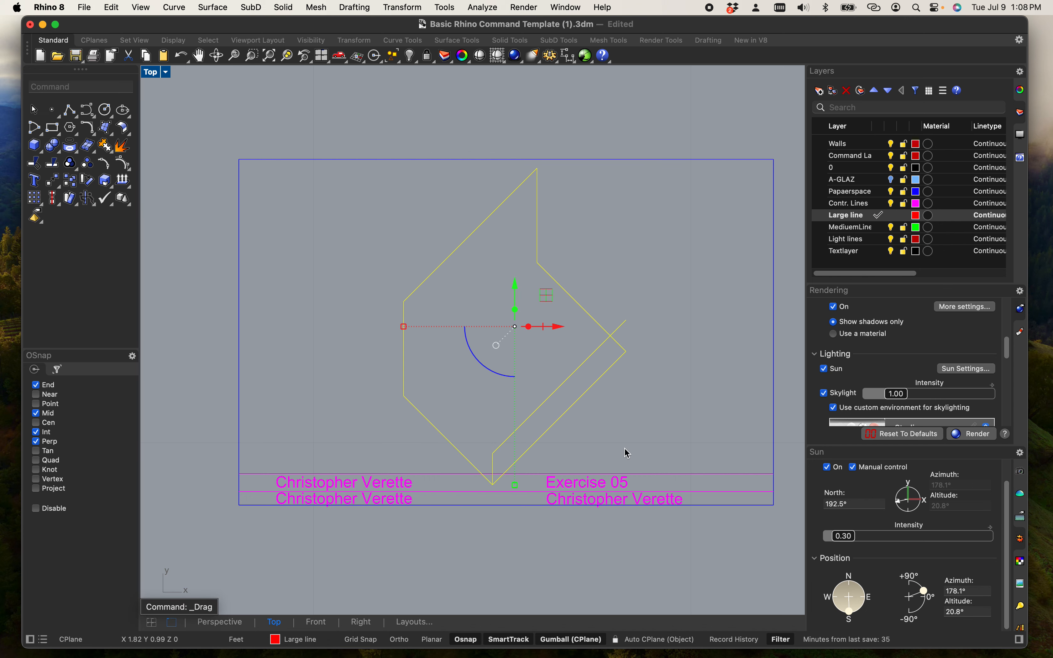
pyautogui.click(592, 425)
pyautogui.moveTo(594, 440); pyautogui.dragTo(591, 397, button='right')
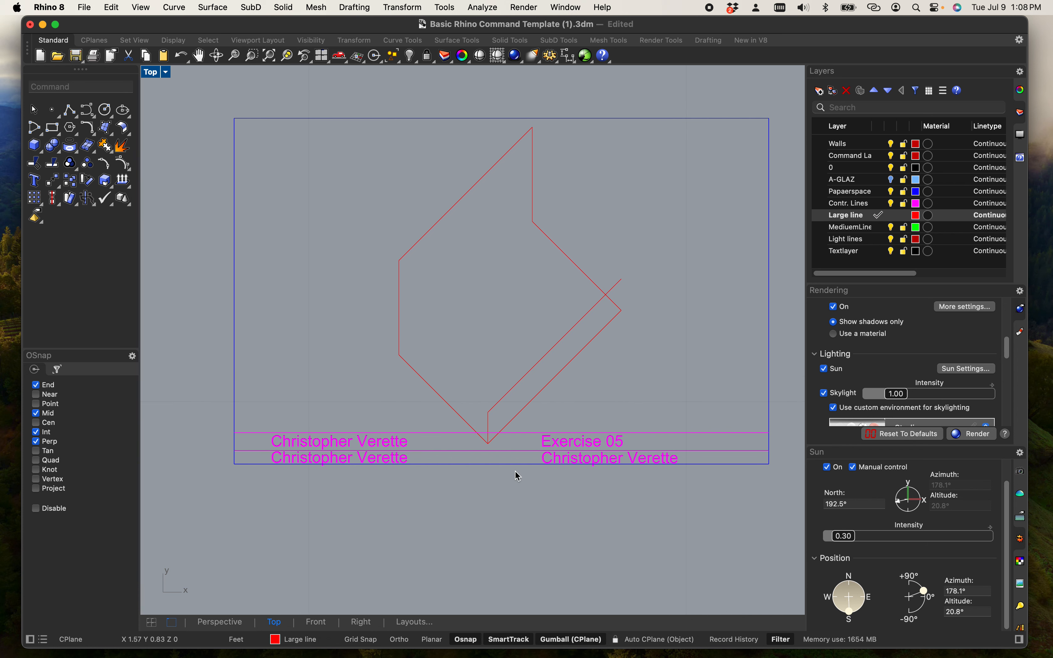
# Copy the right diagonal line from its lower endpoint to the upper end of the inner 45-degree line and the top of the short vertical line.
pyautogui.scroll(3, 517, 476)
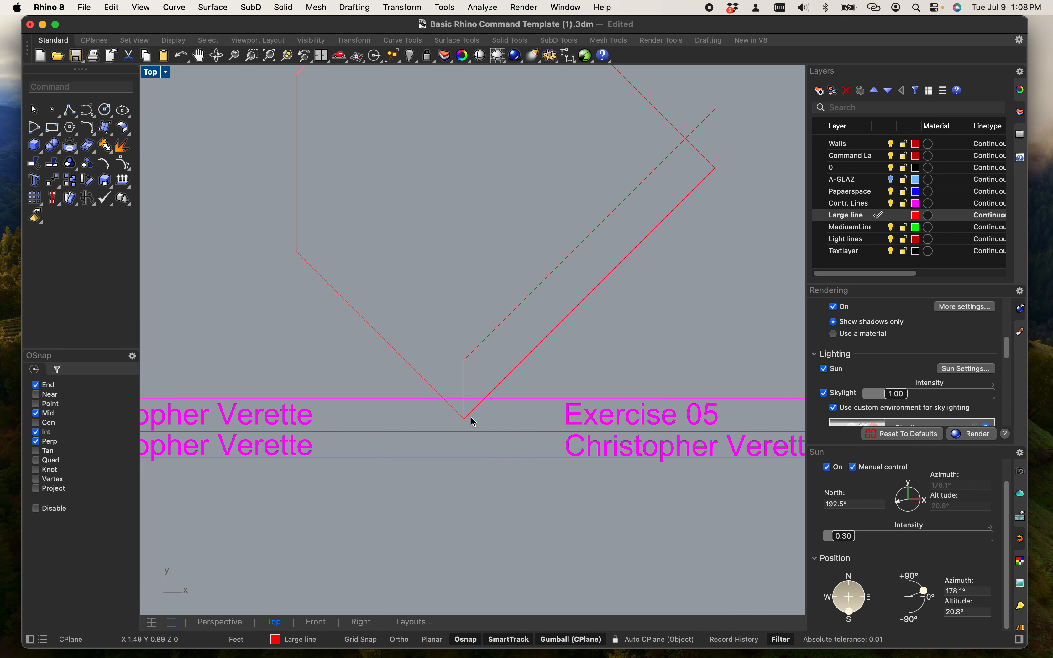
pyautogui.scroll(-3, 435, 405)
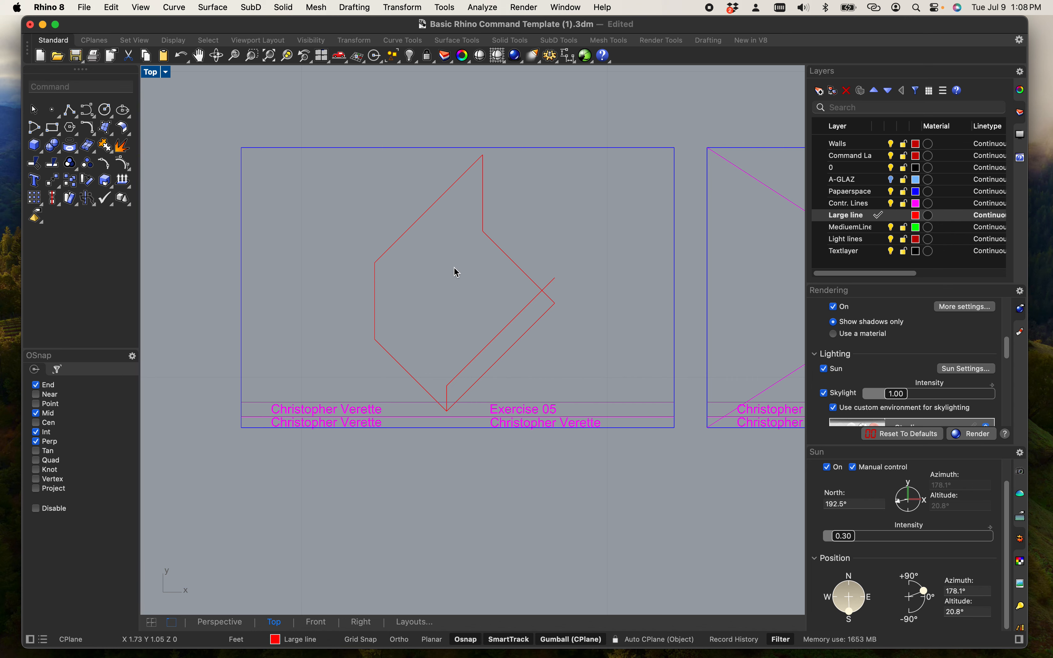
pyautogui.scroll(3, 434, 141)
pyautogui.scroll(-3, 456, 272)
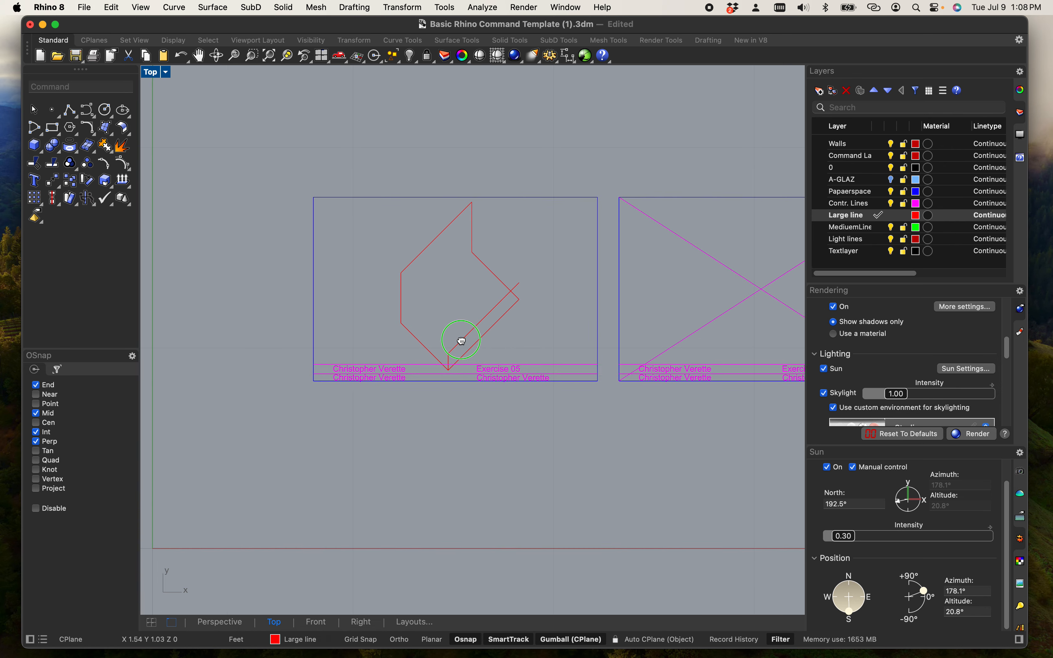
pyautogui.scroll(3, 423, 289)
pyautogui.moveTo(421, 285); pyautogui.dragTo(400, 286, button='right')
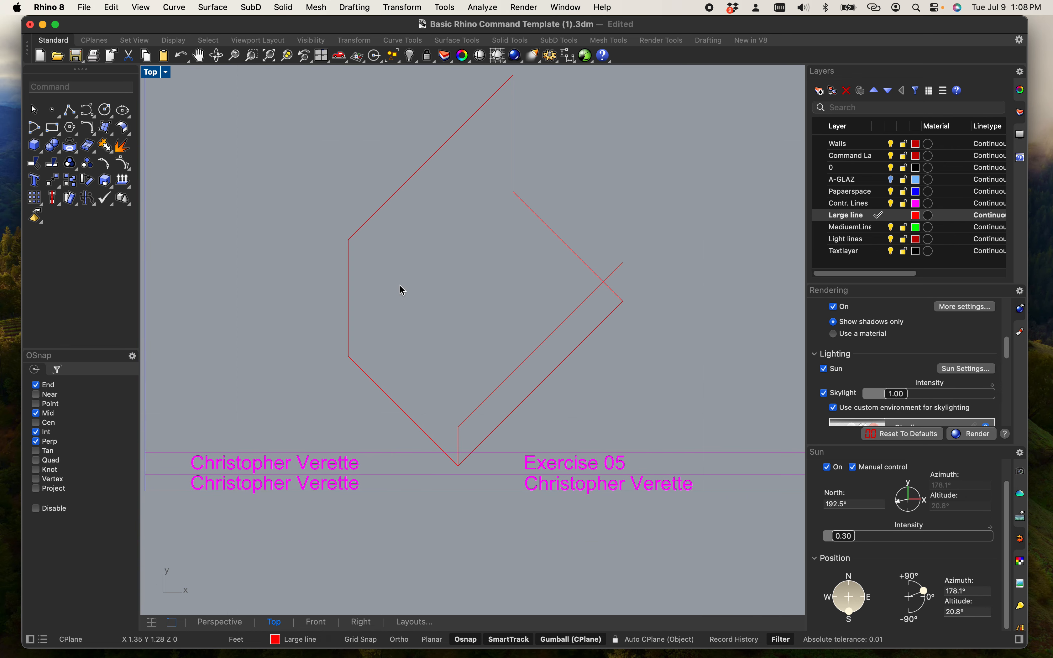
pyautogui.click(590, 262)
pyautogui.write('copy')
pyautogui.press('Return')
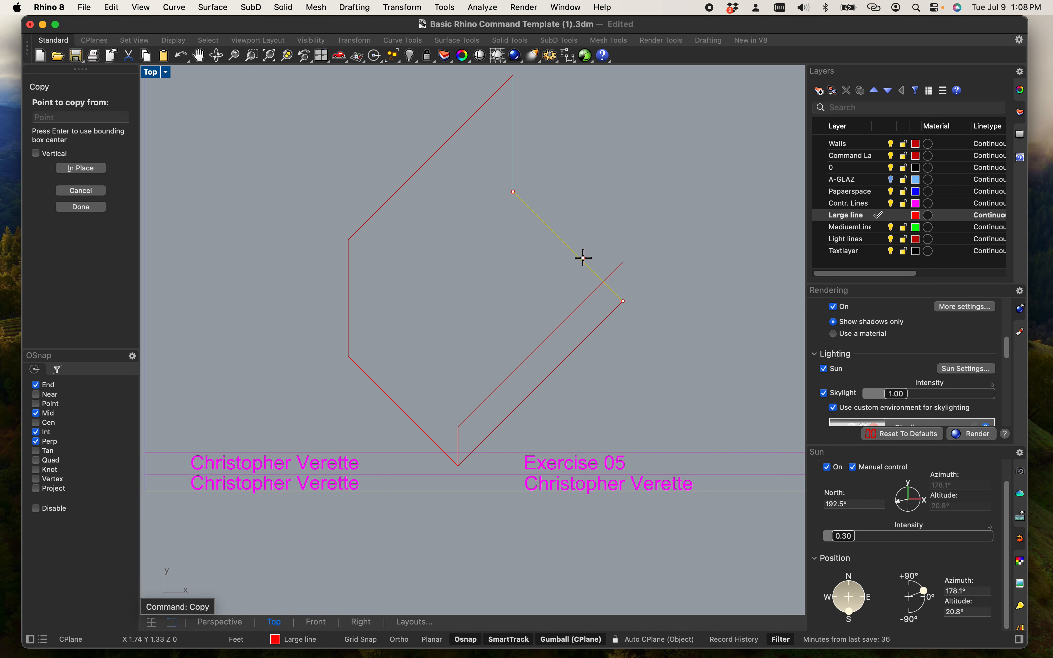
pyautogui.click(624, 302)
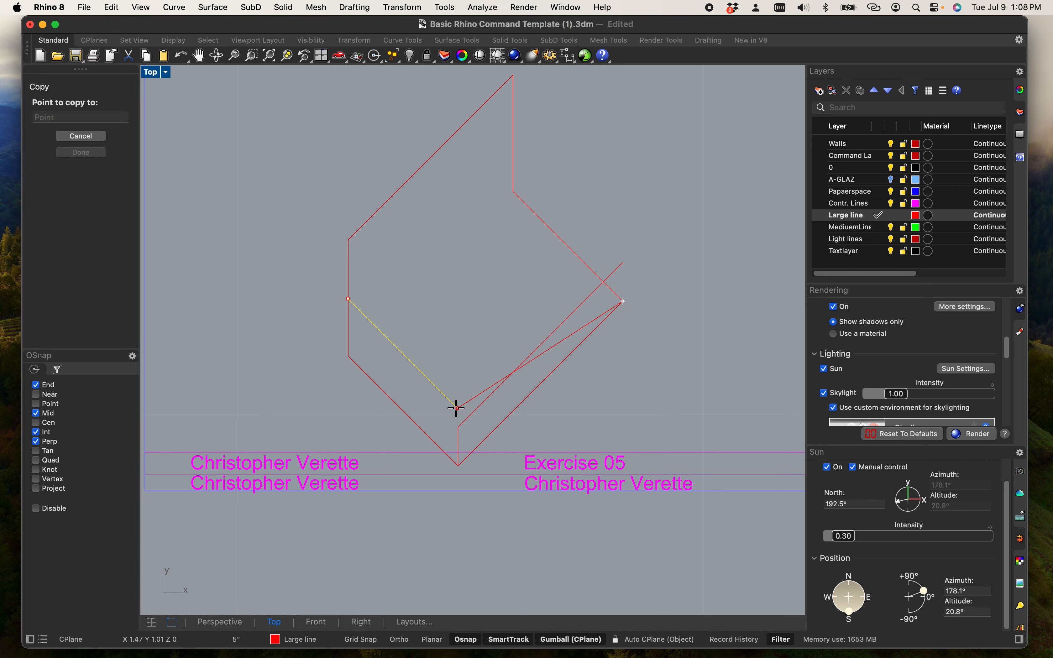
pyautogui.click(458, 425)
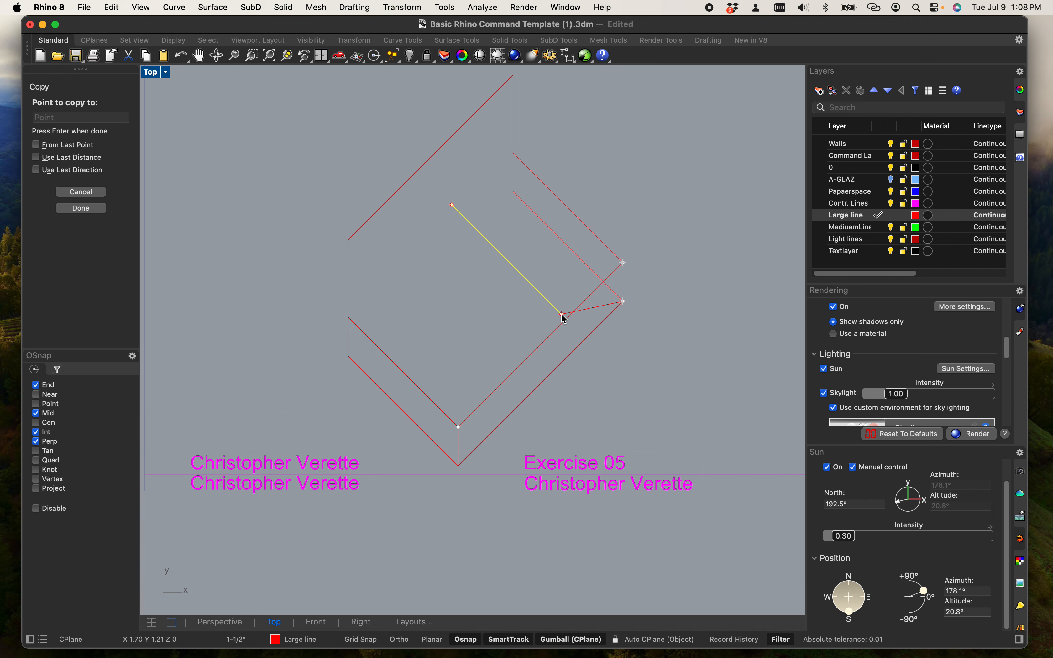
pyautogui.press('Return')
# Copy the left vertical line 1" diagonally down and to the right, parallel to the lower-left edge.
pyautogui.scroll(4, 339, 300)
pyautogui.scroll(-5, 409, 294)
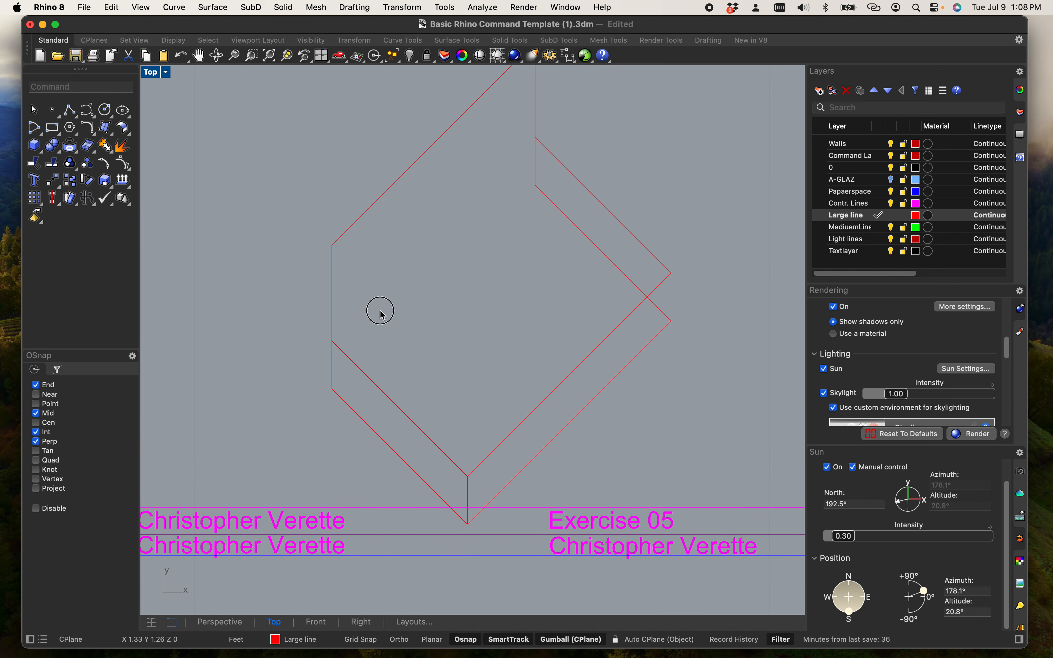
pyautogui.click(331, 290)
pyautogui.write('copy')
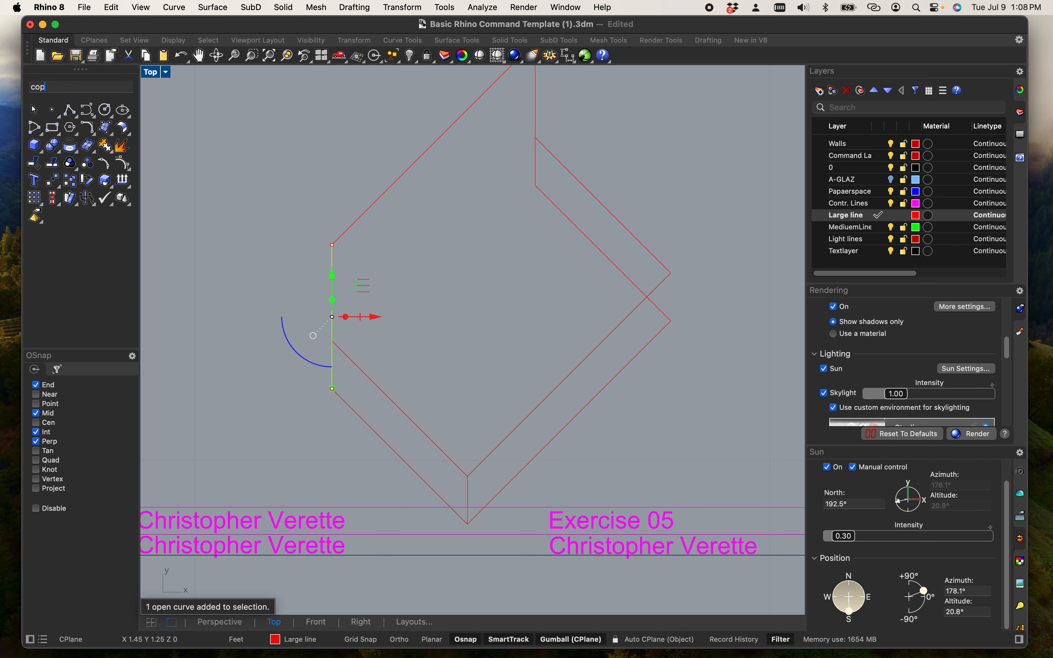
pyautogui.press('Return')
pyautogui.click(434, 329)
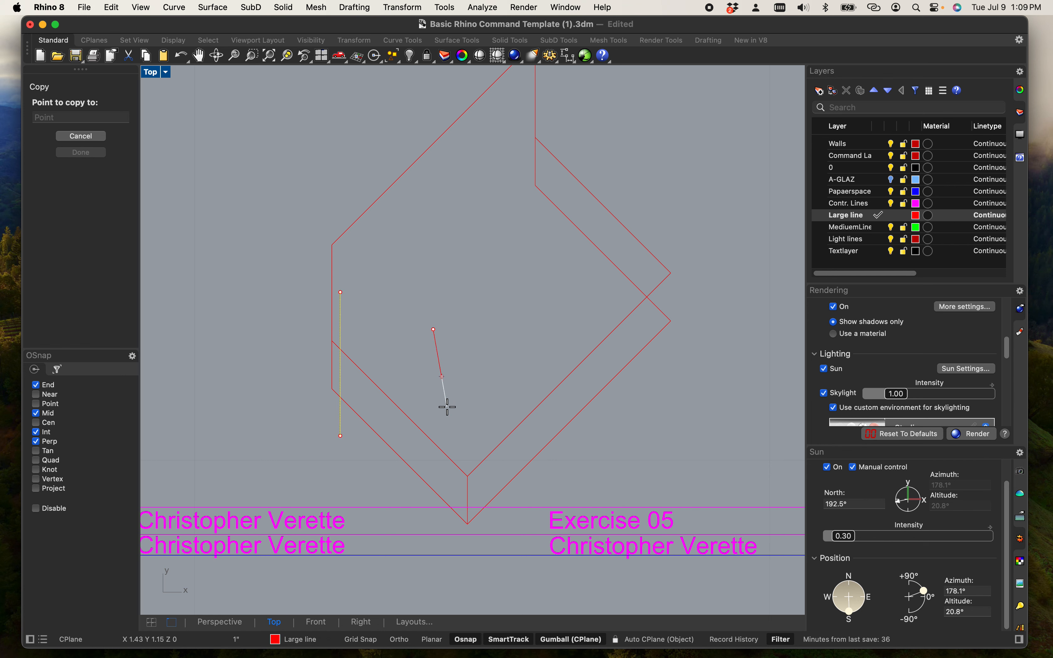
pyautogui.press('shift')
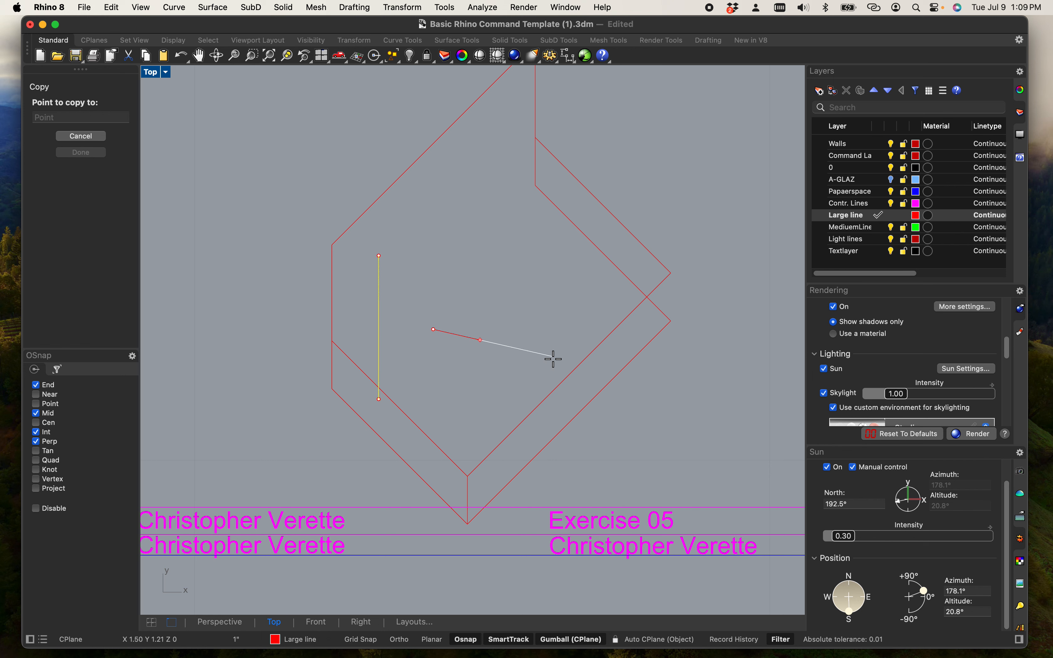
pyautogui.click(523, 419)
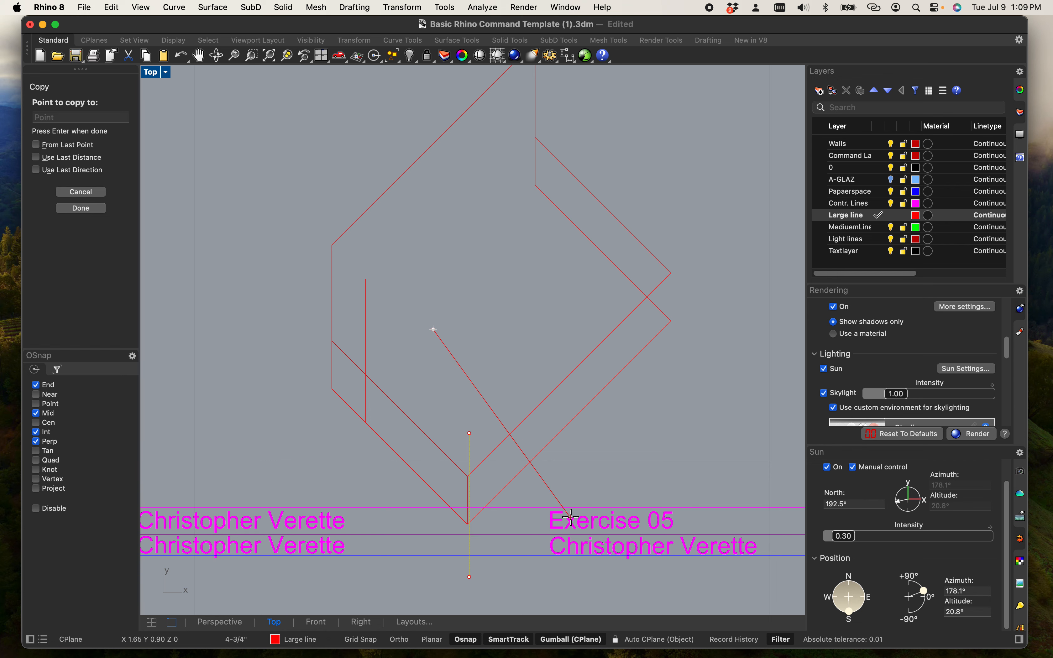
pyautogui.press('Escape')
# Trim the copied vertical line and the inner lower-left diagonal back to their intersection, removing both overhanging ends.
pyautogui.scroll(5, 392, 373)
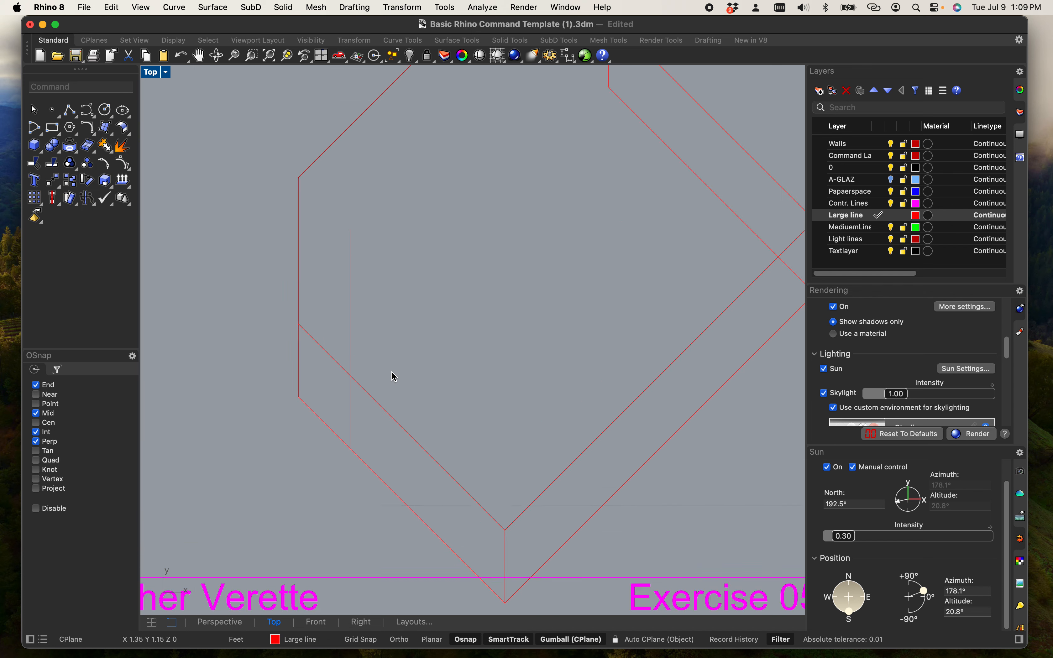
pyautogui.moveTo(391, 385); pyautogui.dragTo(339, 348)
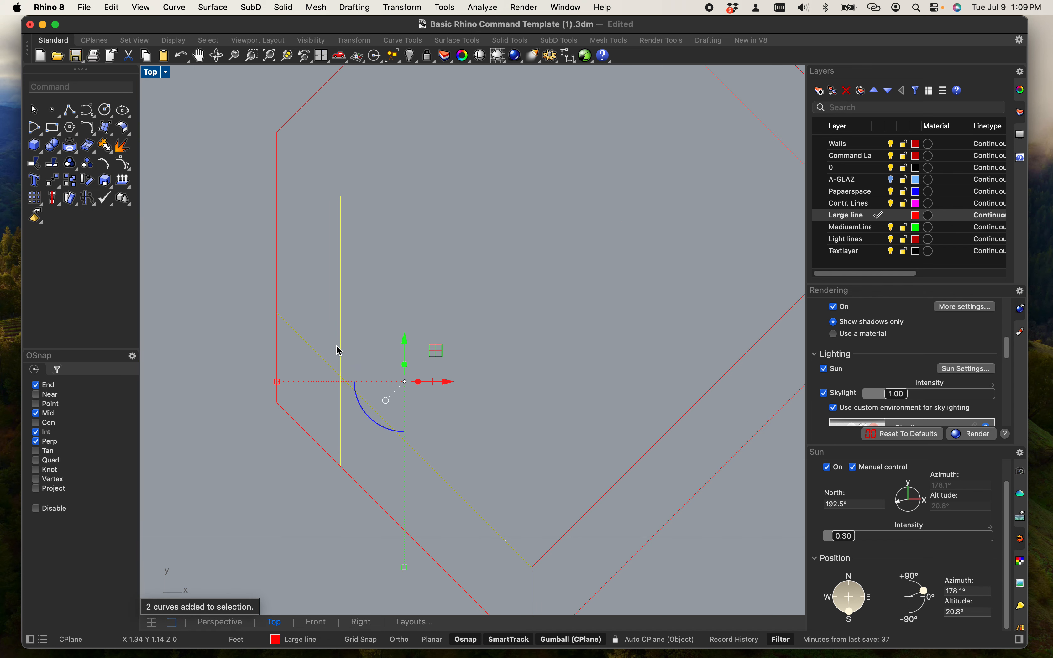
pyautogui.write('Trim')
pyautogui.press('Return')
pyautogui.click(341, 404)
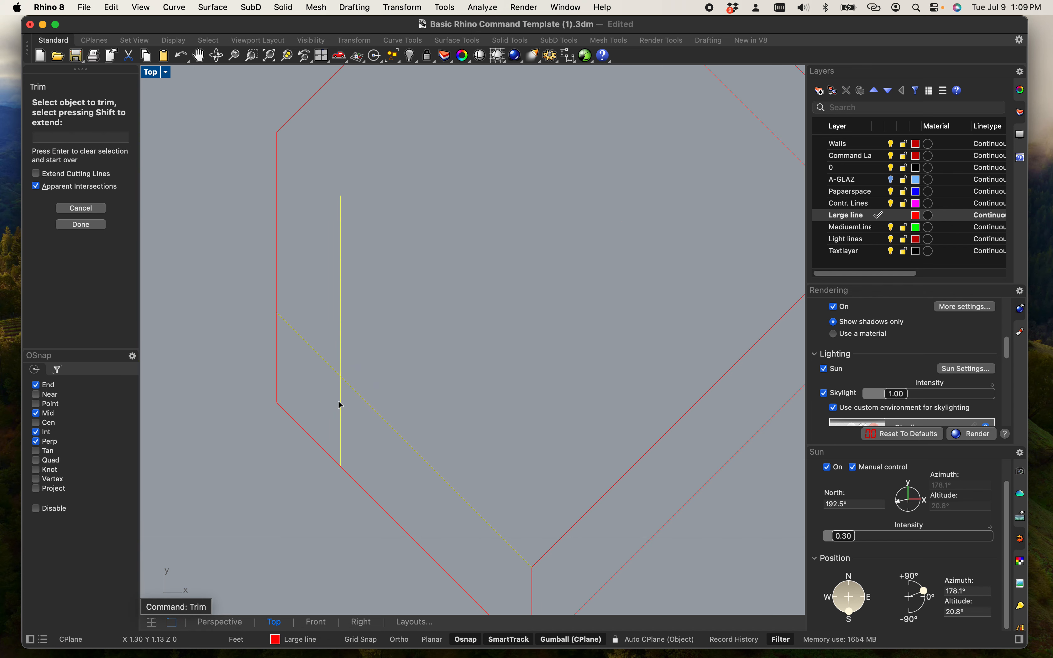
pyautogui.click(319, 361)
pyautogui.scroll(-5, 375, 354)
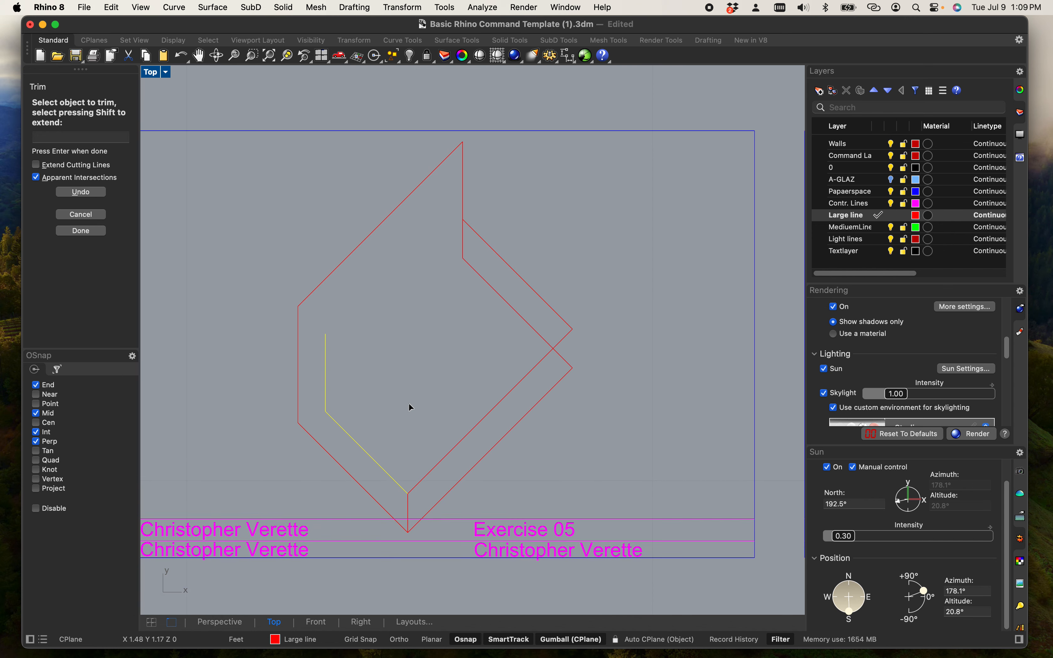
pyautogui.press('Return')
pyautogui.press('Escape')
pyautogui.scroll(-2, 413, 371)
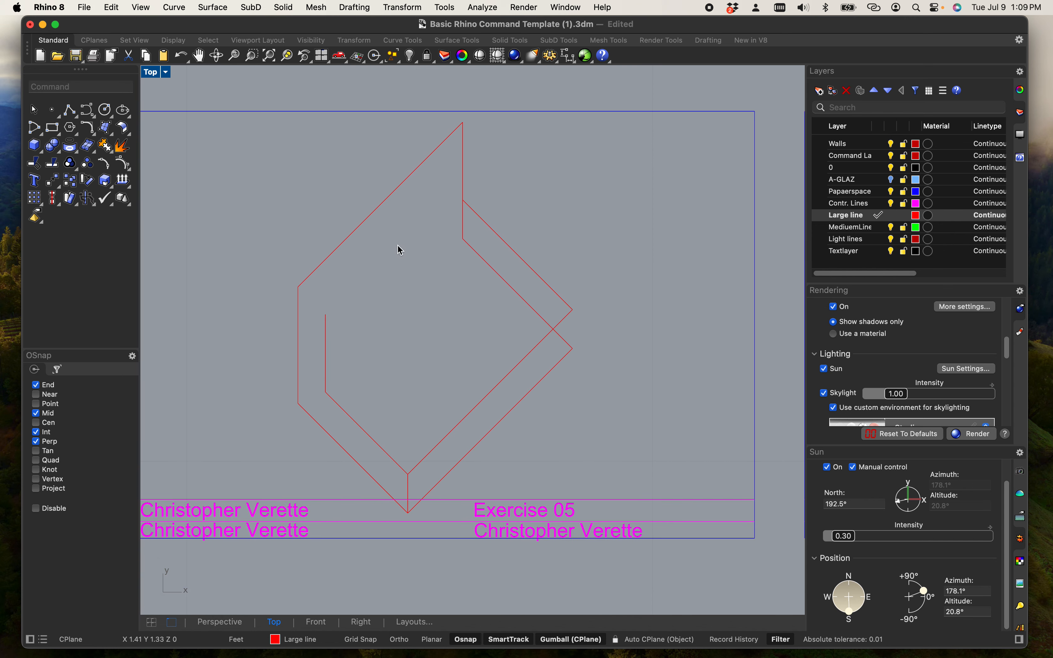
# Draw a line from the top of the inner left vertical to the upper end of the outer left vertical.
pyautogui.write('Line')
pyautogui.press('Return')
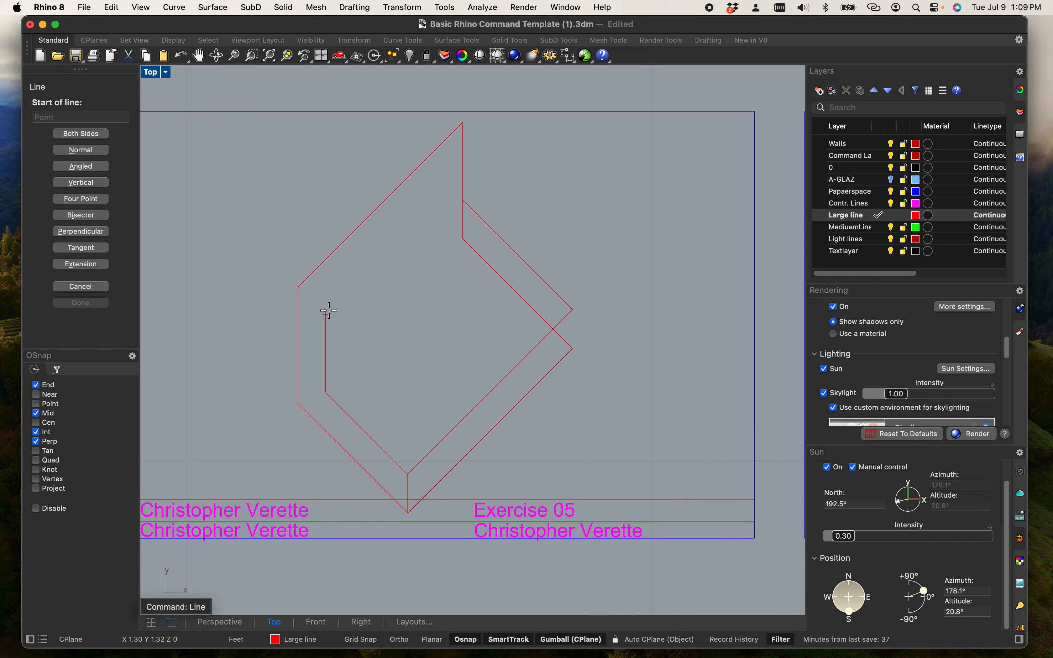
pyautogui.scroll(3, 326, 314)
pyautogui.click(324, 320)
pyautogui.click(263, 265)
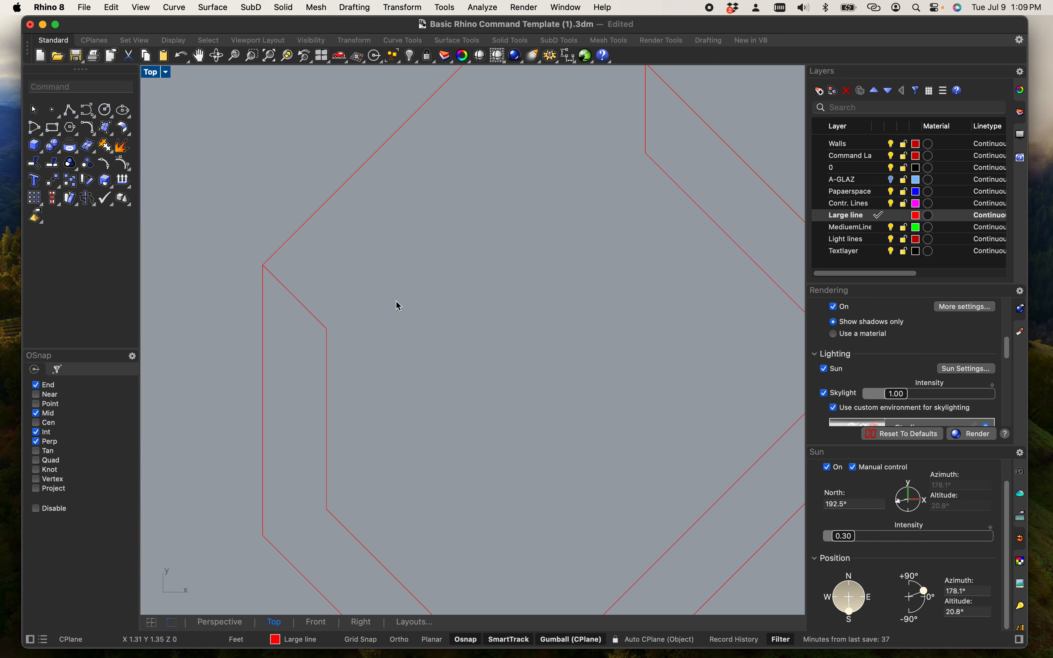
pyautogui.press('Return')
pyautogui.scroll(-2, 326, 310)
pyautogui.scroll(-5, 325, 311)
pyautogui.scroll(5, 286, 295)
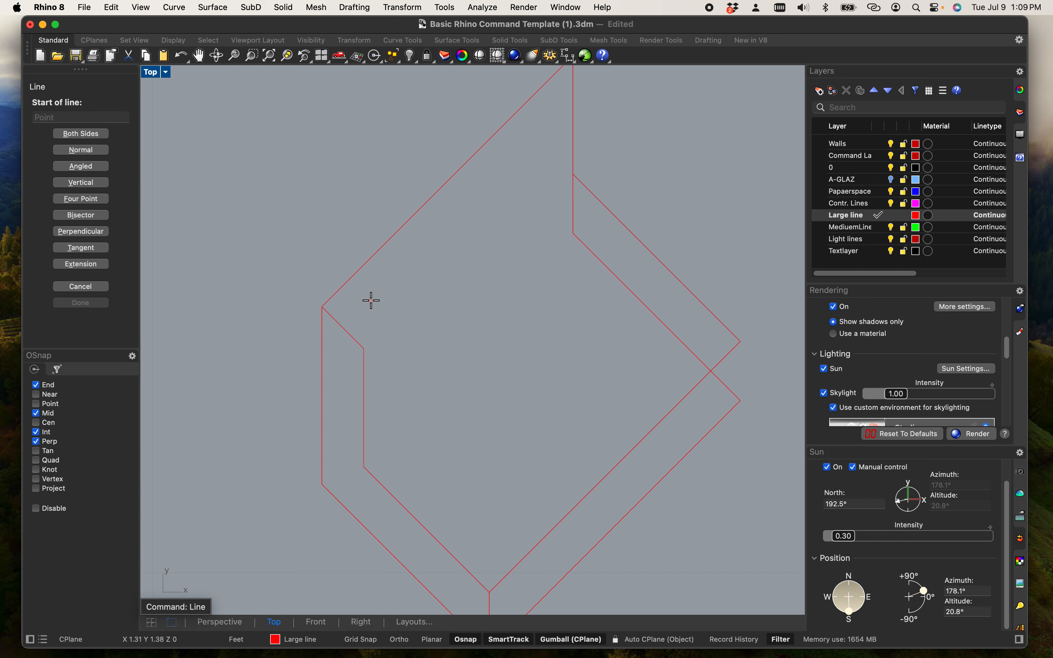
pyautogui.press('Escape')
# Copy the upper-left diagonal from its lower endpoint to the top of the inner left vertical.
pyautogui.click(360, 270)
pyautogui.write('c')
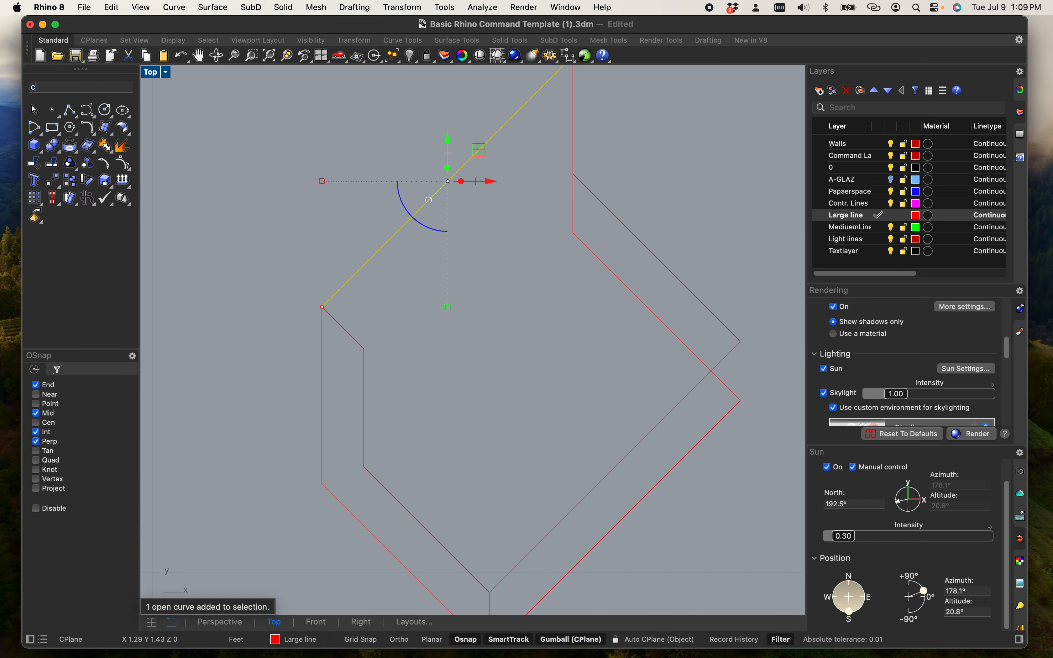
pyautogui.write('opy')
pyautogui.press('Return')
pyautogui.click(322, 307)
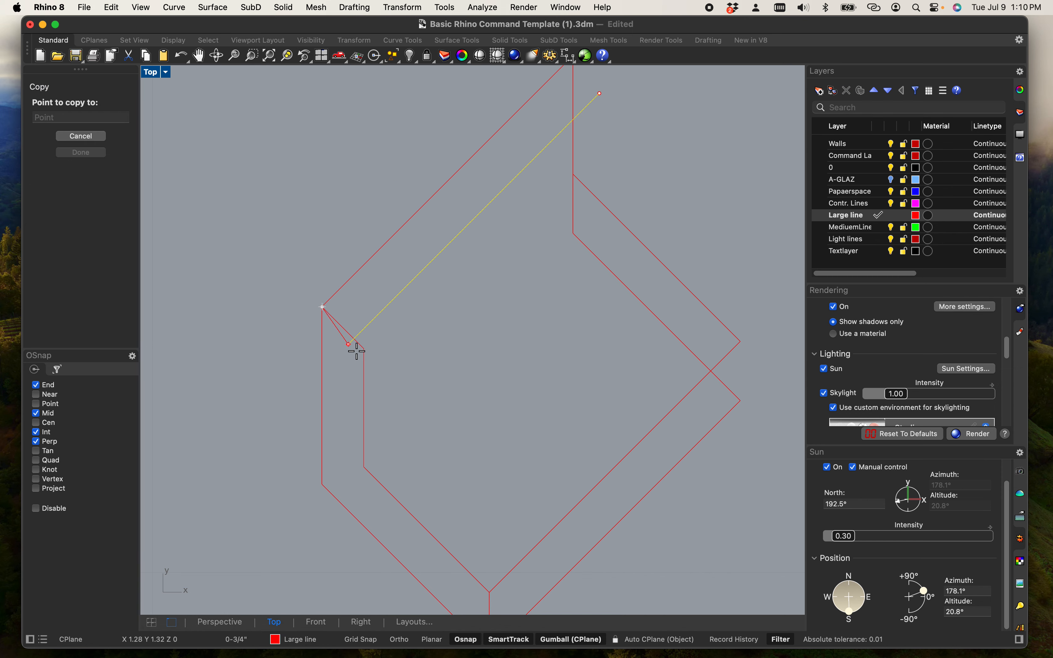
pyautogui.click(365, 349)
pyautogui.scroll(-5, 435, 392)
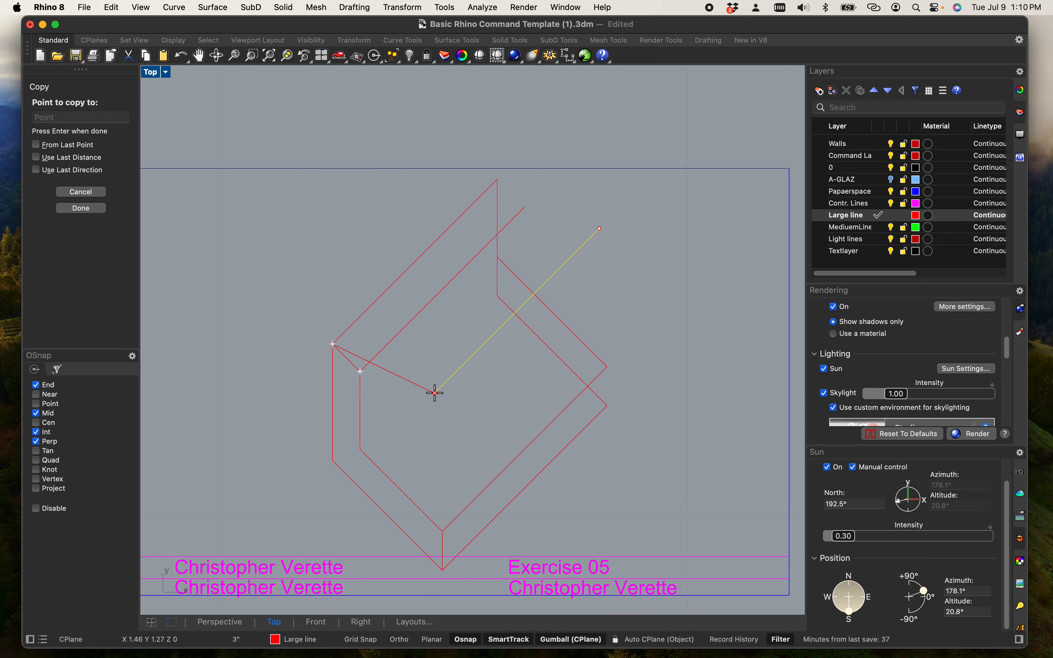
pyautogui.press('Return')
# Draw a line from the shape's peak to the upper end of the copied diagonal.
pyautogui.write('ne')
pyautogui.press('Return')
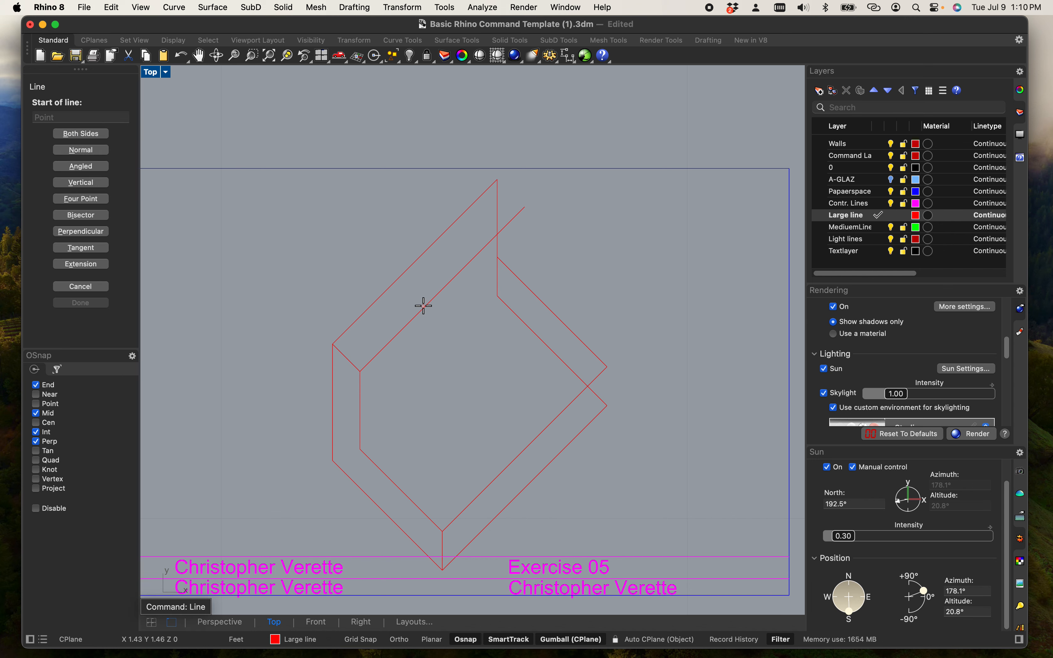
pyautogui.scroll(5, 512, 176)
pyautogui.click(484, 189)
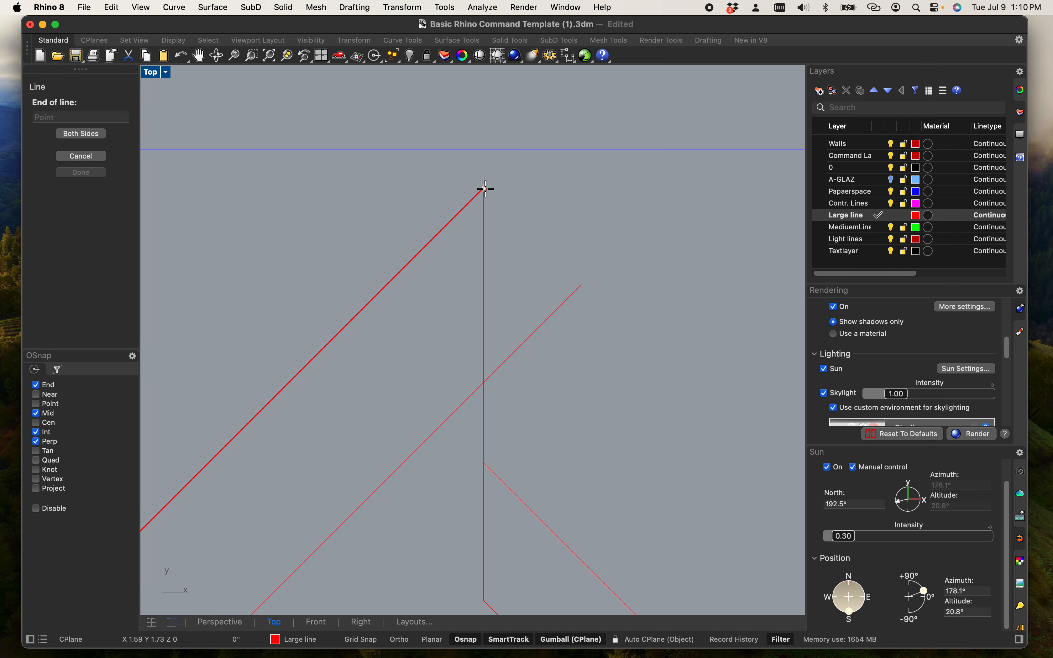
pyautogui.click(582, 287)
pyautogui.scroll(-10, 705, 320)
# Copy the vertical line below the peak from the peak to the upper end of the inner upper-left diagonal.
pyautogui.moveTo(701, 366); pyautogui.dragTo(496, 261, button='right')
pyautogui.scroll(6, 499, 280)
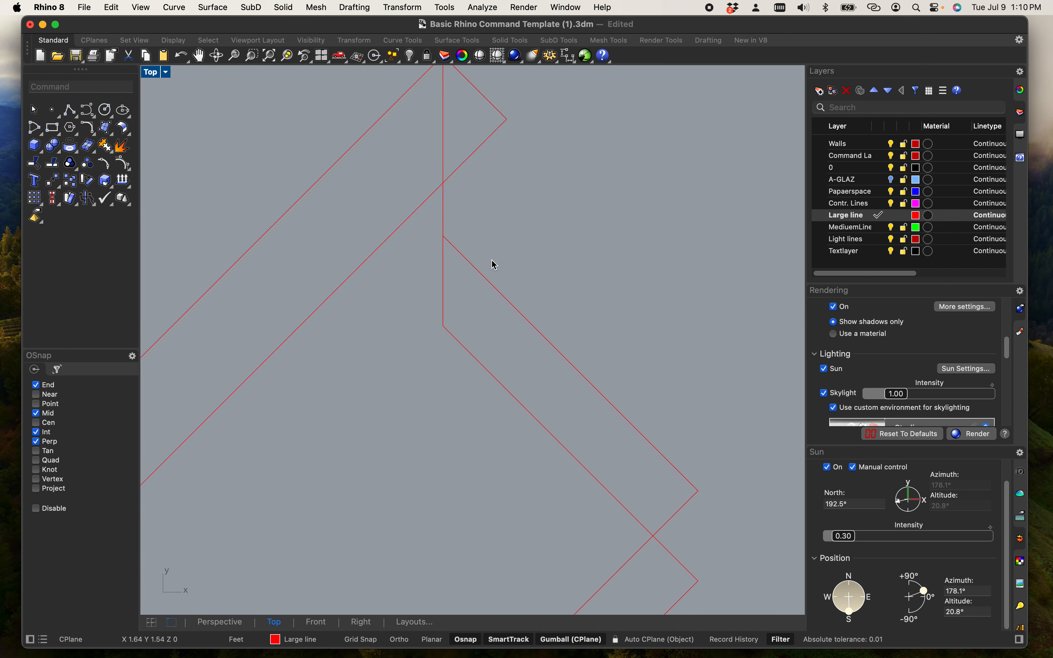
pyautogui.click(443, 152)
pyautogui.write('c')
pyautogui.press('Return')
pyautogui.scroll(-3, 486, 110)
pyautogui.scroll(3, 472, 108)
pyautogui.click(473, 103)
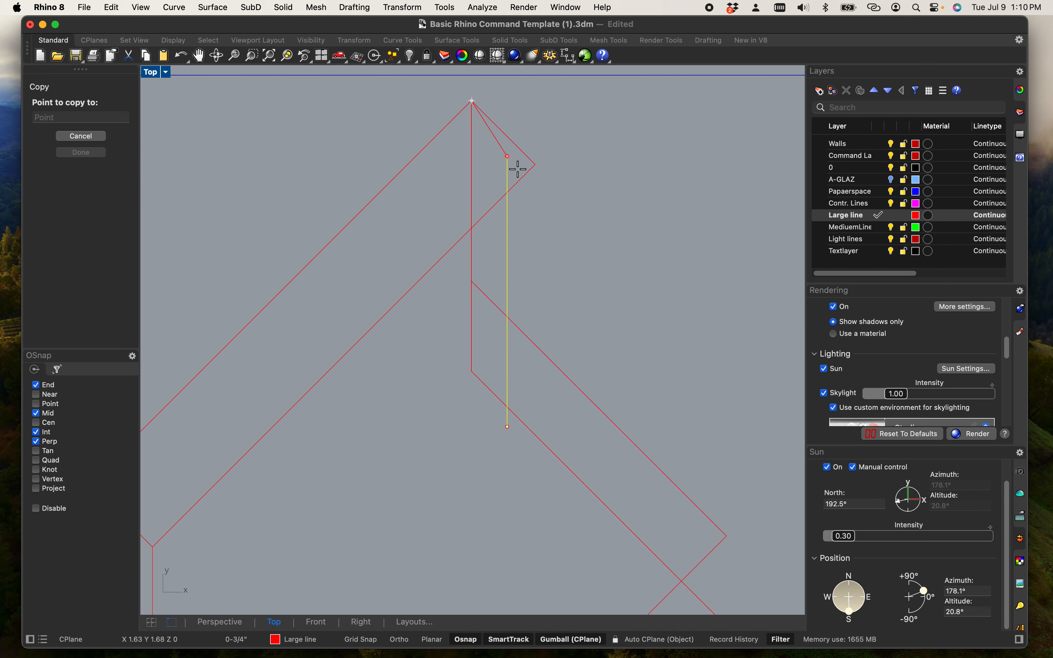
pyautogui.click(537, 167)
pyautogui.press('Return')
pyautogui.press('Escape')
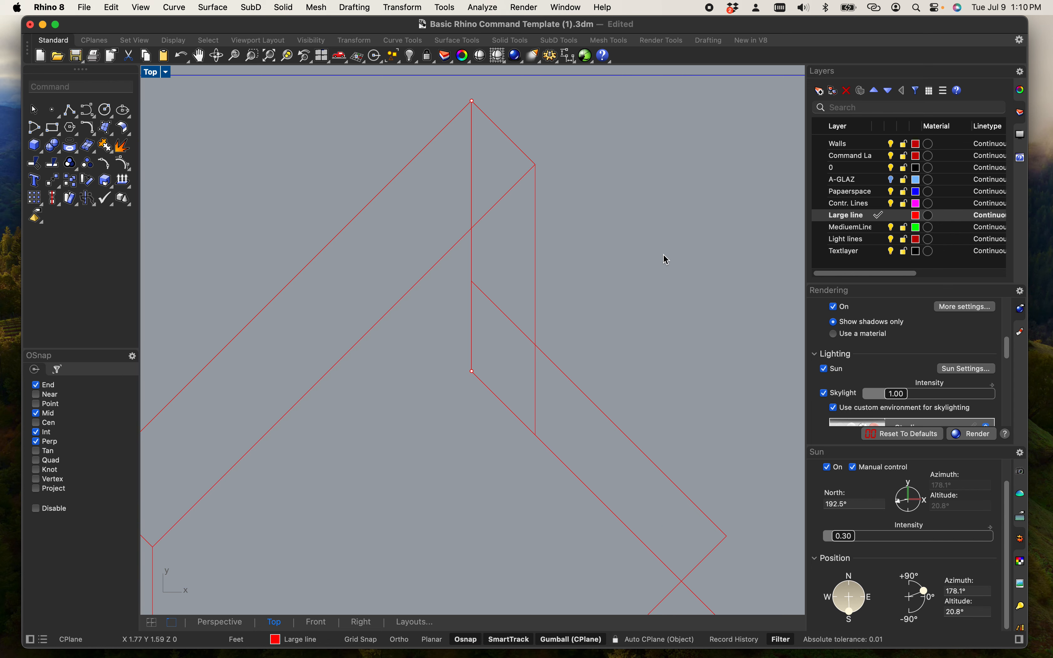
# Draw a line from the lower end of the inner left vertical to where the copied right vertical crosses the upper-right diagonal.
pyautogui.scroll(-3, 522, 250)
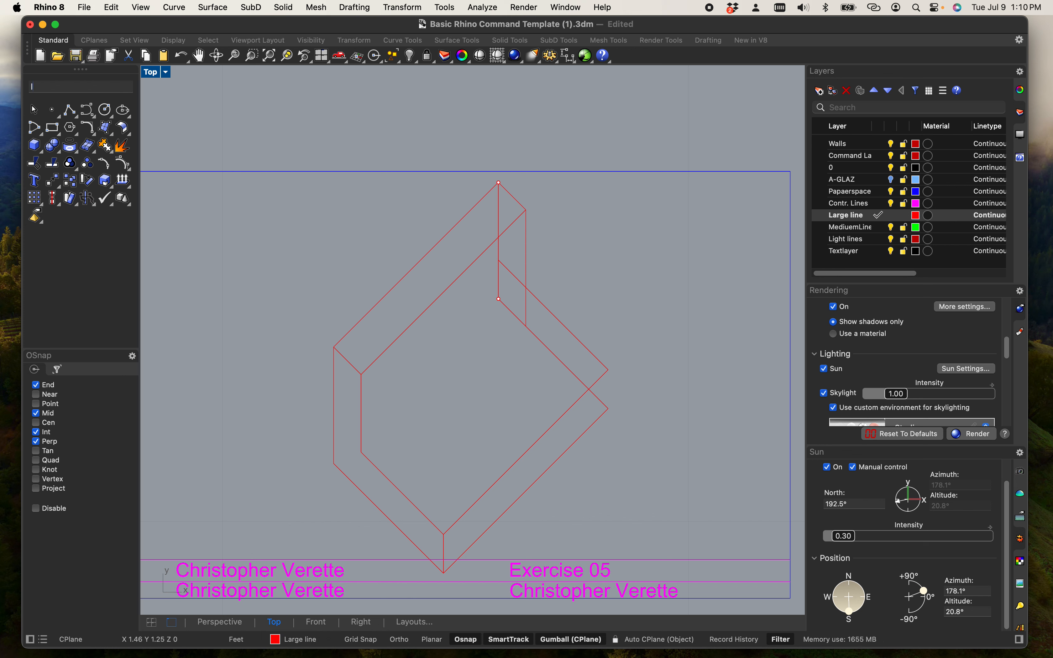
pyautogui.write('line')
pyautogui.press('Return')
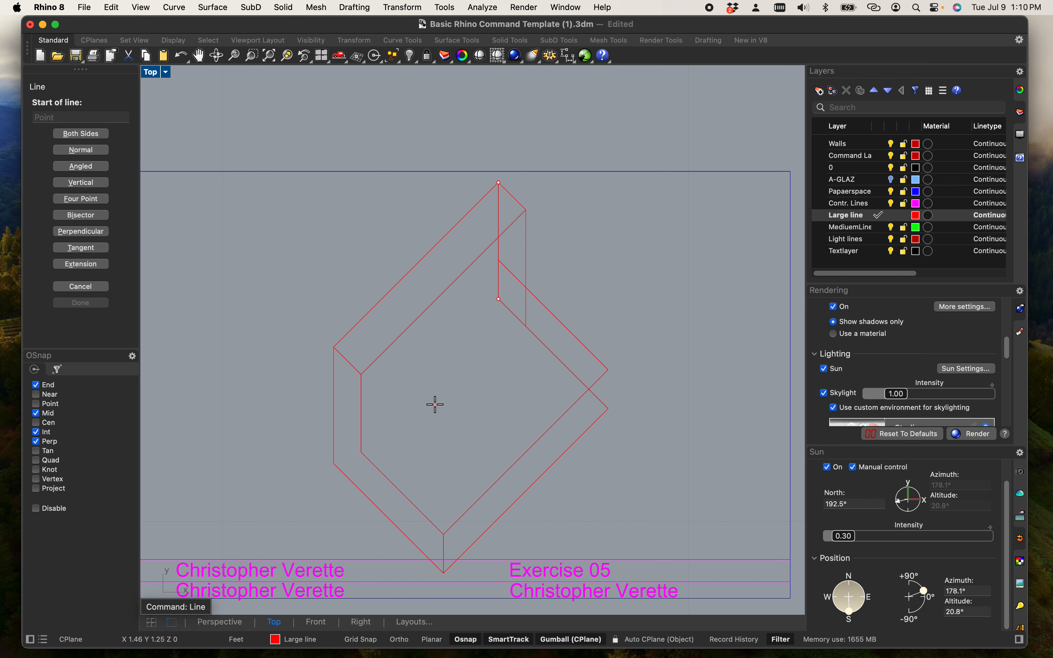
pyautogui.click(366, 449)
pyautogui.click(527, 287)
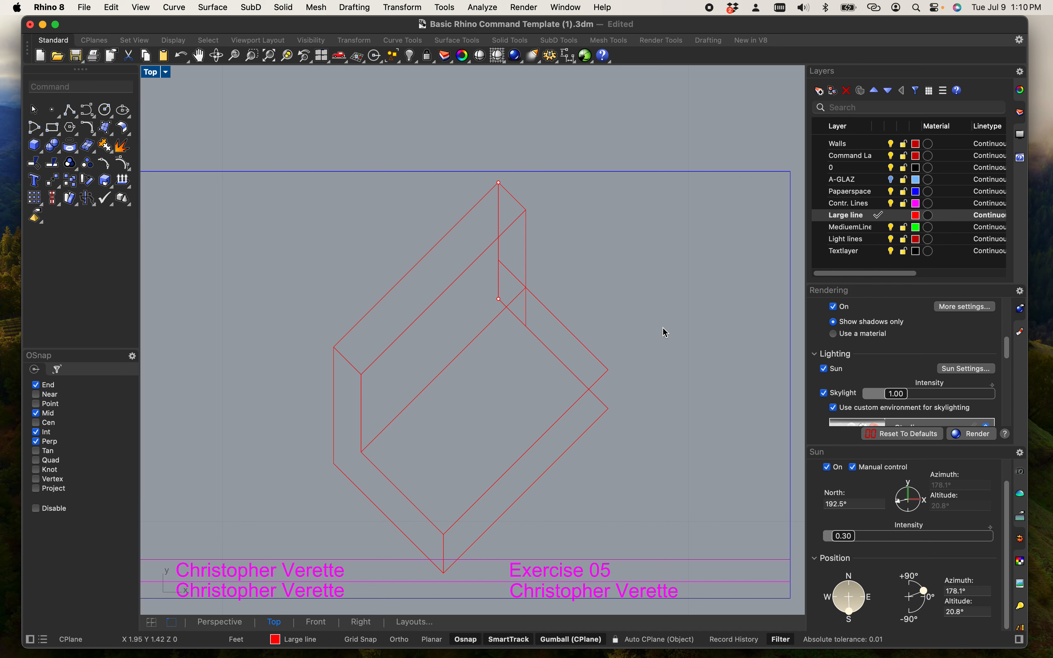
pyautogui.press('Return')
pyautogui.scroll(5, 493, 315)
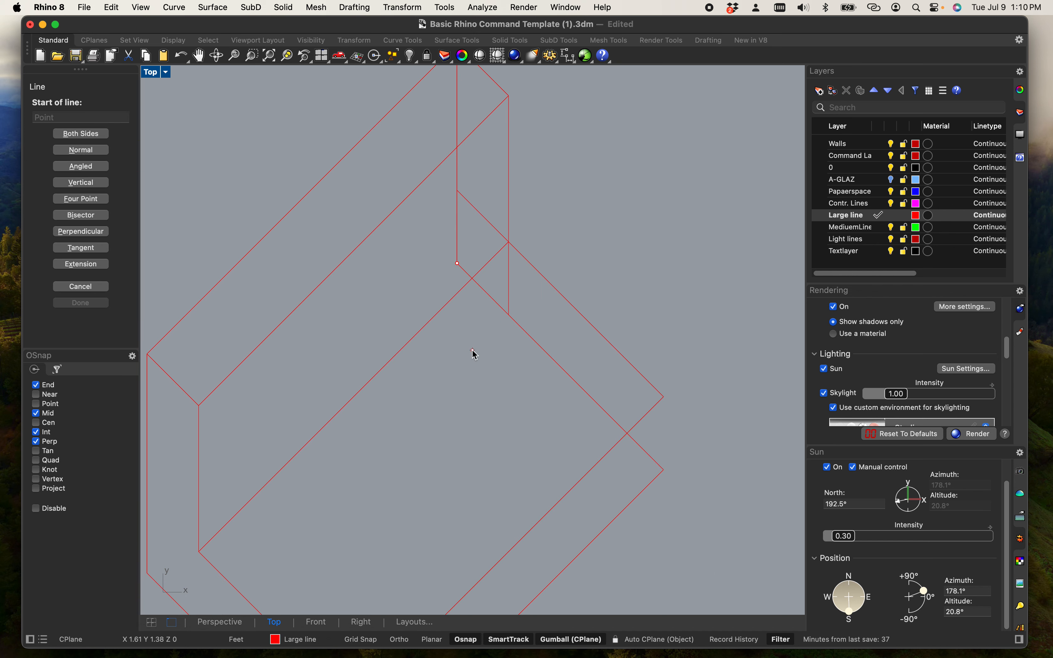
pyautogui.press('Escape')
pyautogui.scroll(-6, 474, 353)
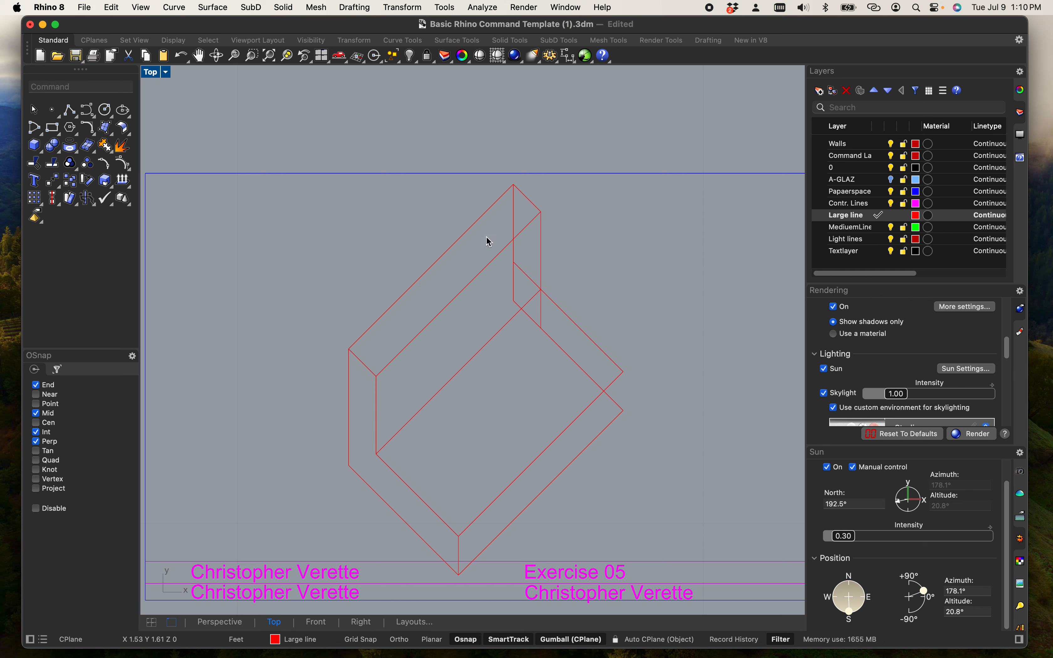
# Draw a line over the outer upper-left diagonal, starting at its lower endpoint and covering one third of its length.
pyautogui.scroll(4, 396, 300)
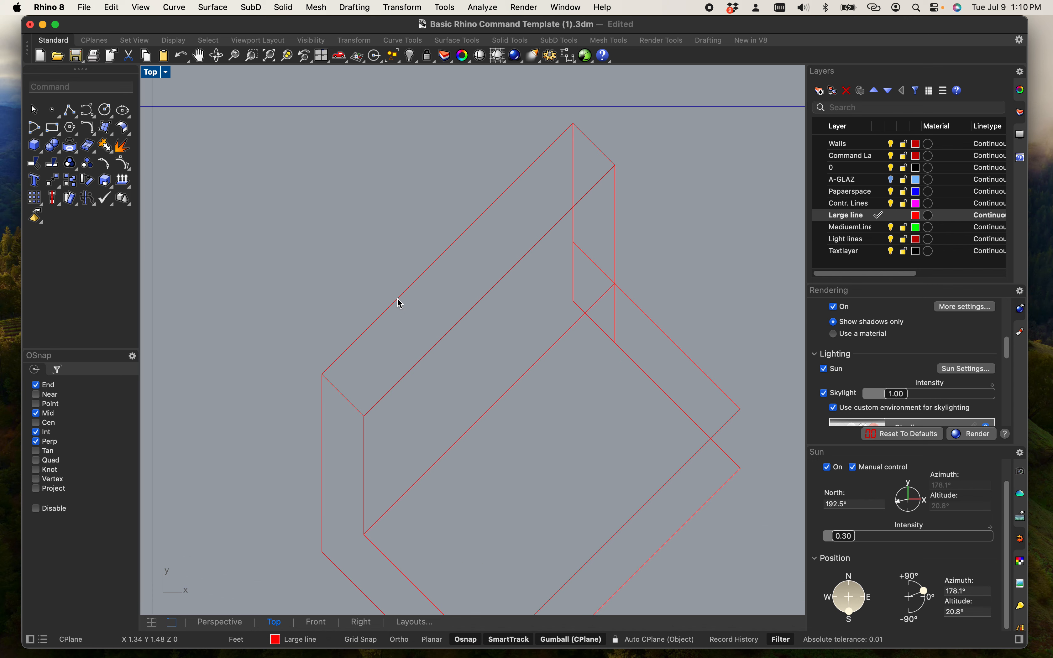
pyautogui.scroll(-4, 397, 301)
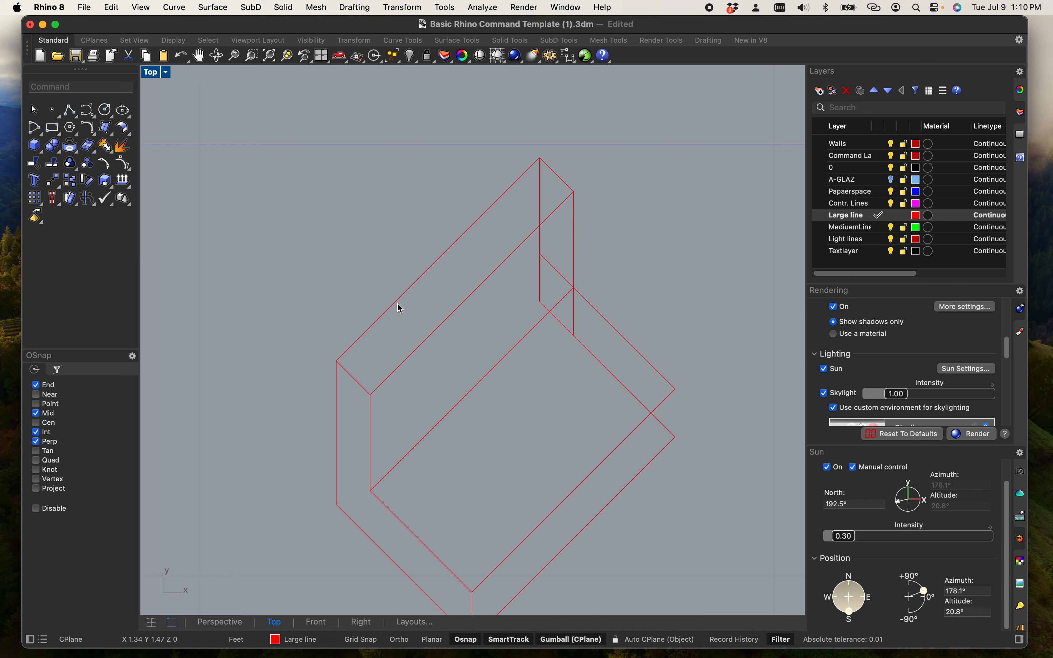
pyautogui.click(68, 115)
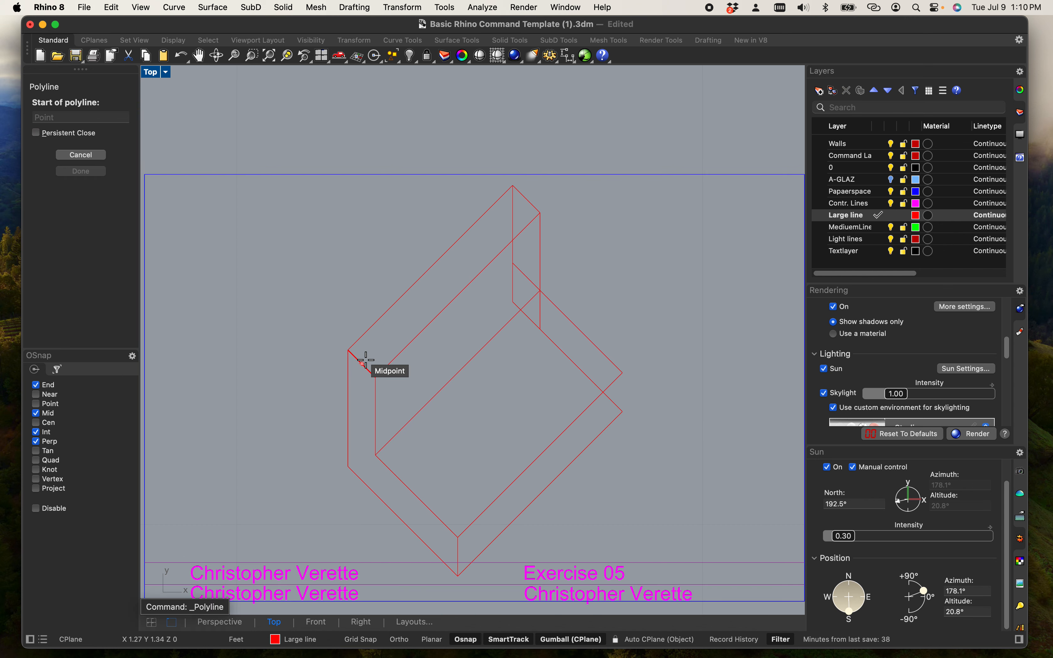
pyautogui.press('Escape')
pyautogui.write('li')
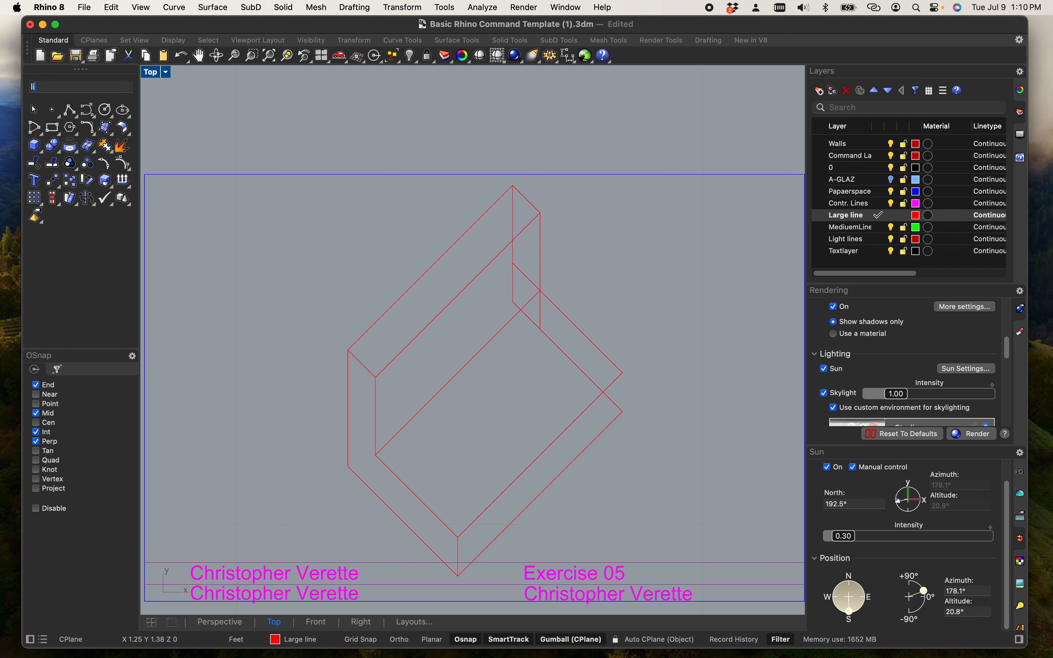
pyautogui.write('ne')
pyautogui.press('Return')
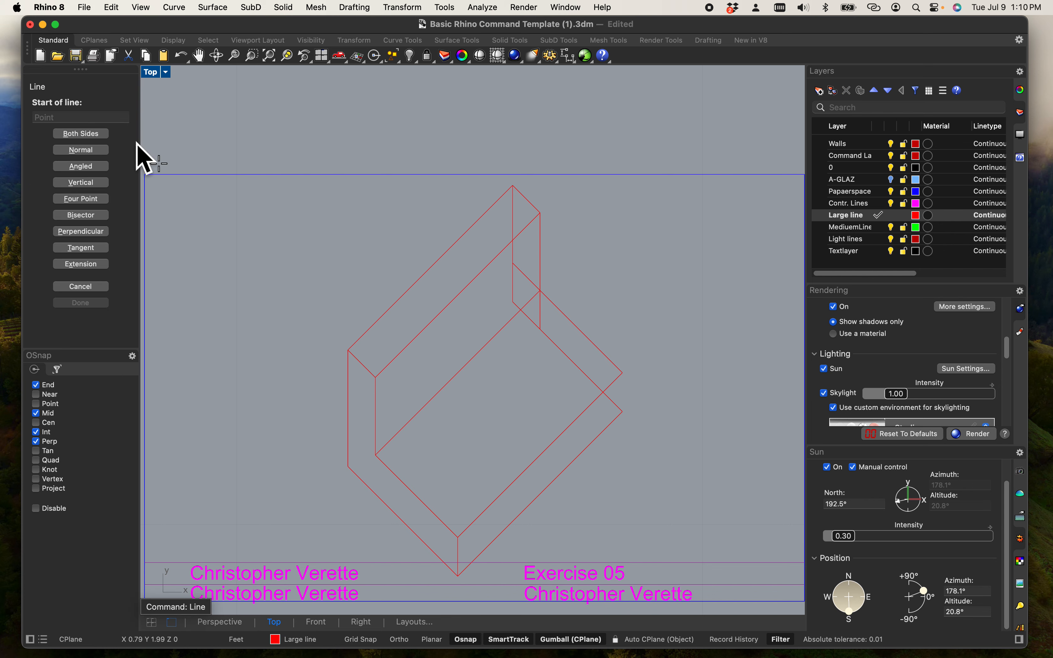
pyautogui.scroll(5, 387, 313)
pyautogui.click(311, 379)
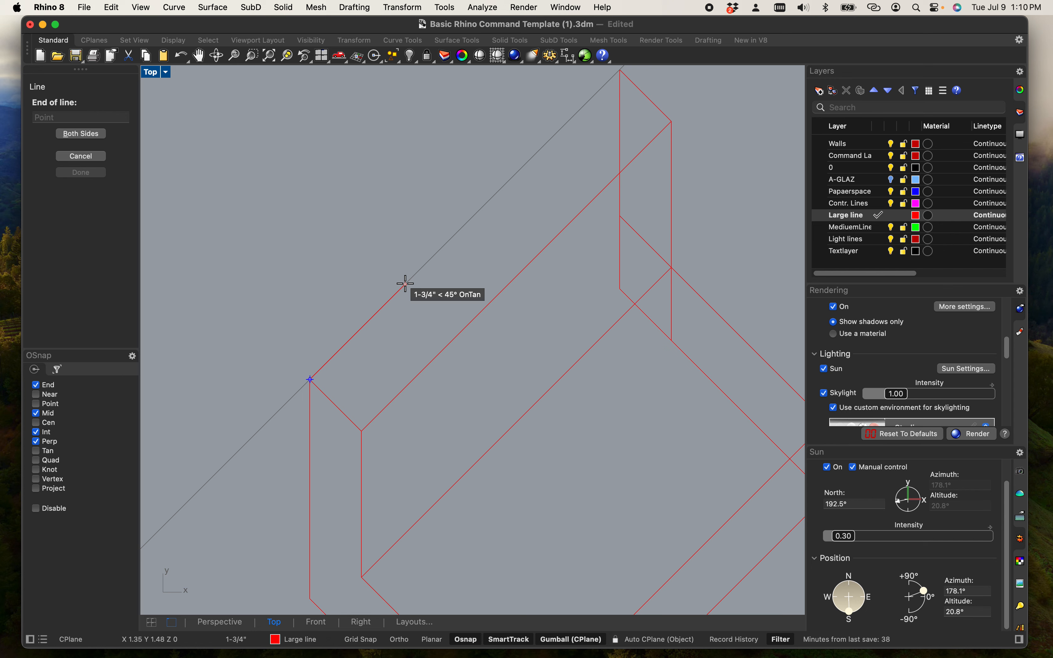
pyautogui.write('6"')
pyautogui.press('Return')
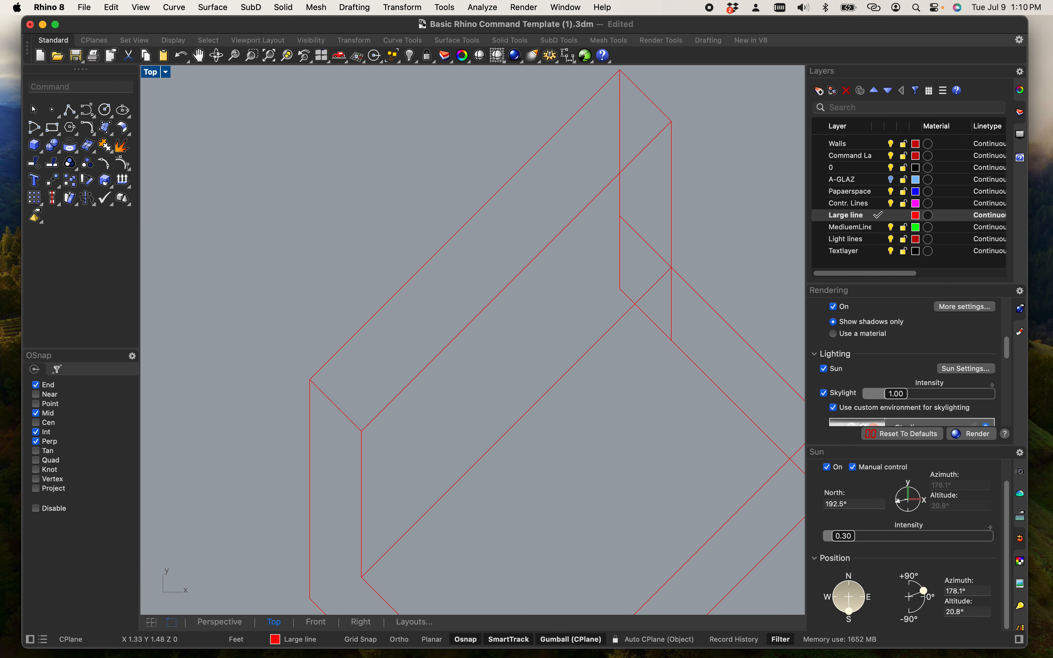
# Draw a short cross line from the upper end of the one-third segment perpendicular to the inner upper-left diagonal.
pyautogui.write('Line')
pyautogui.press('Return')
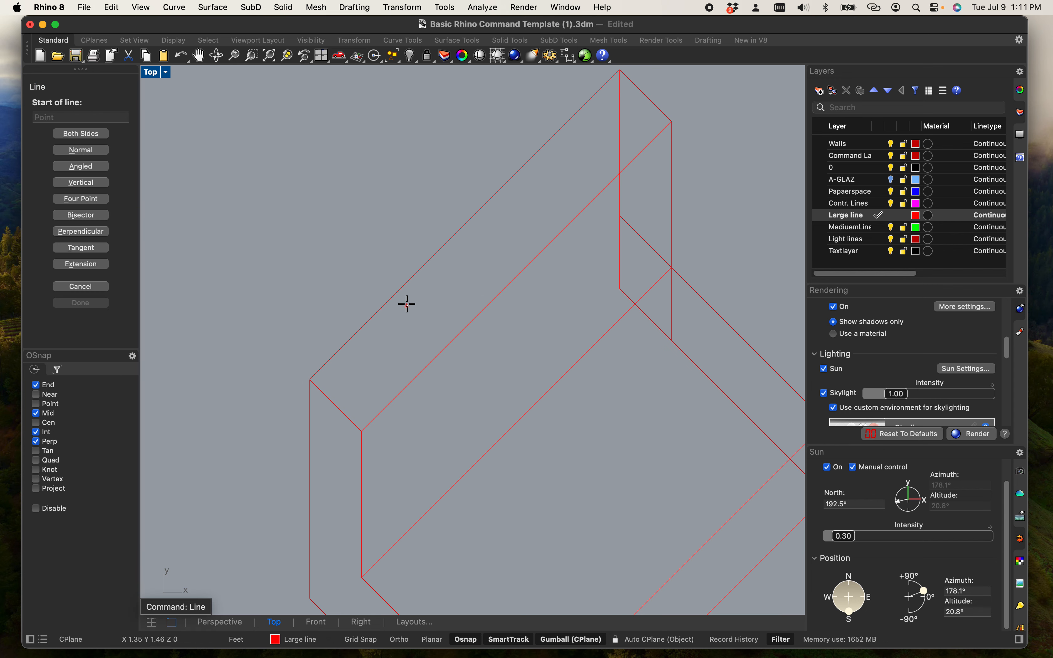
pyautogui.click(413, 276)
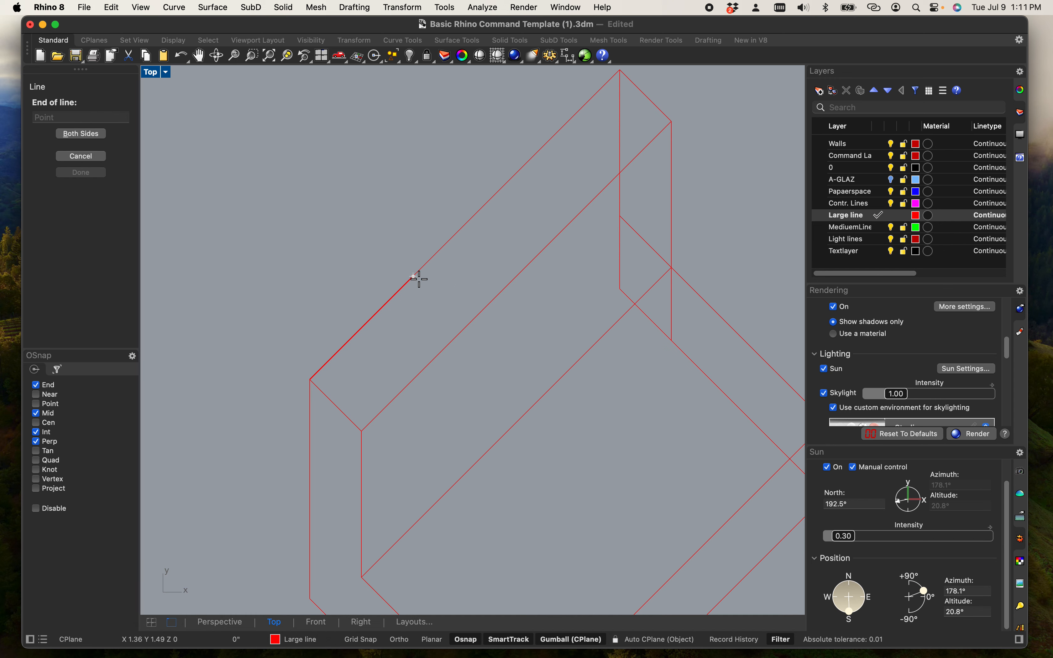
pyautogui.click(466, 327)
pyautogui.click(439, 300)
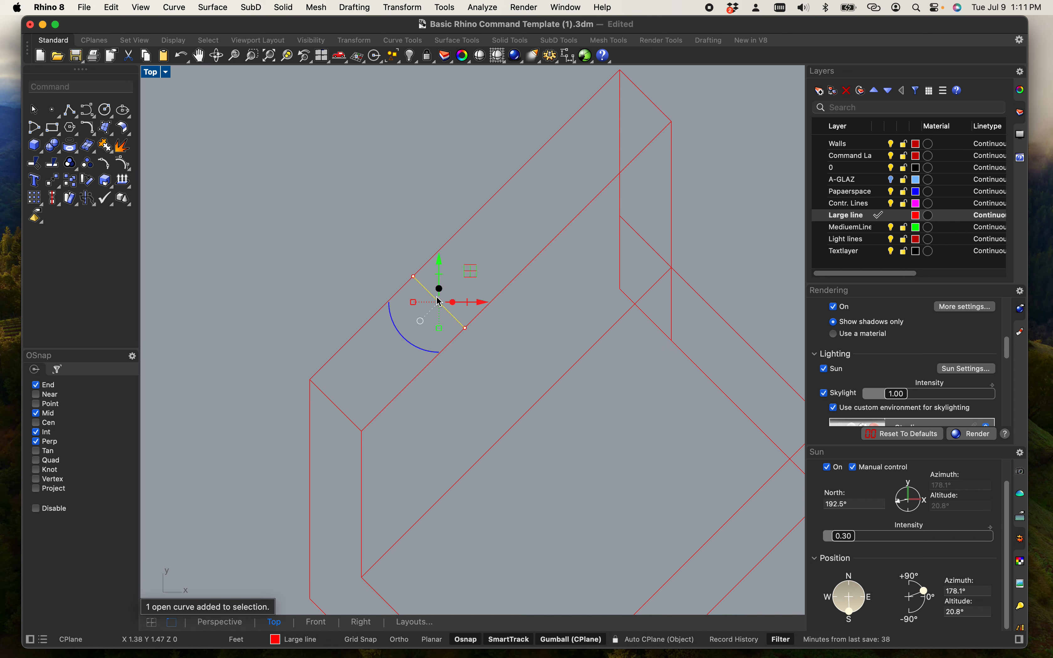
pyautogui.click(439, 296)
pyautogui.write('Copy')
pyautogui.press('Return')
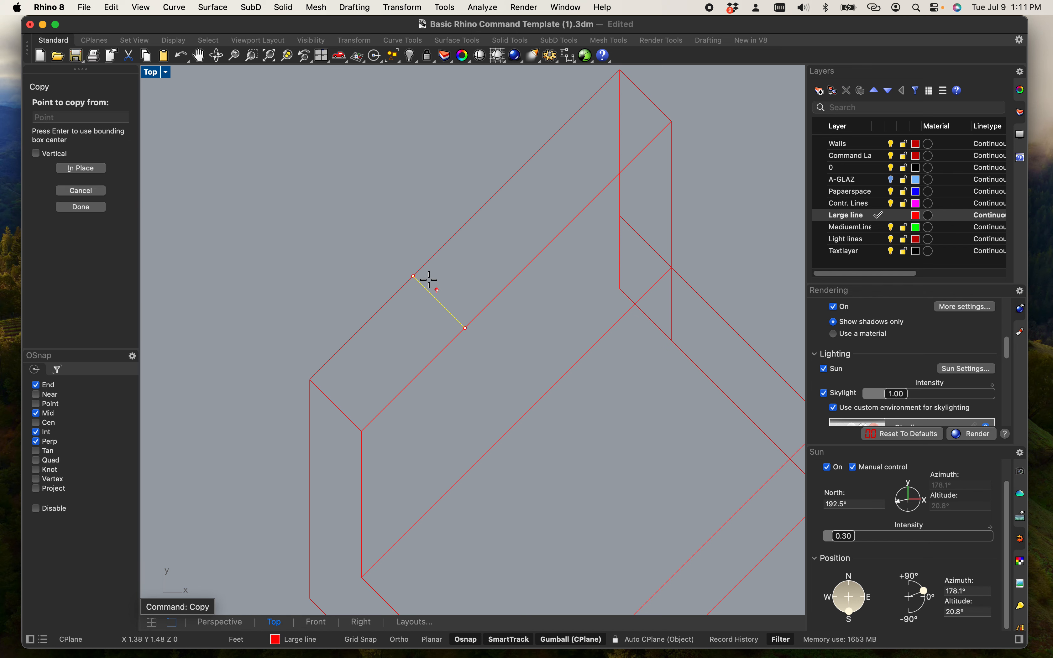
pyautogui.press('Escape')
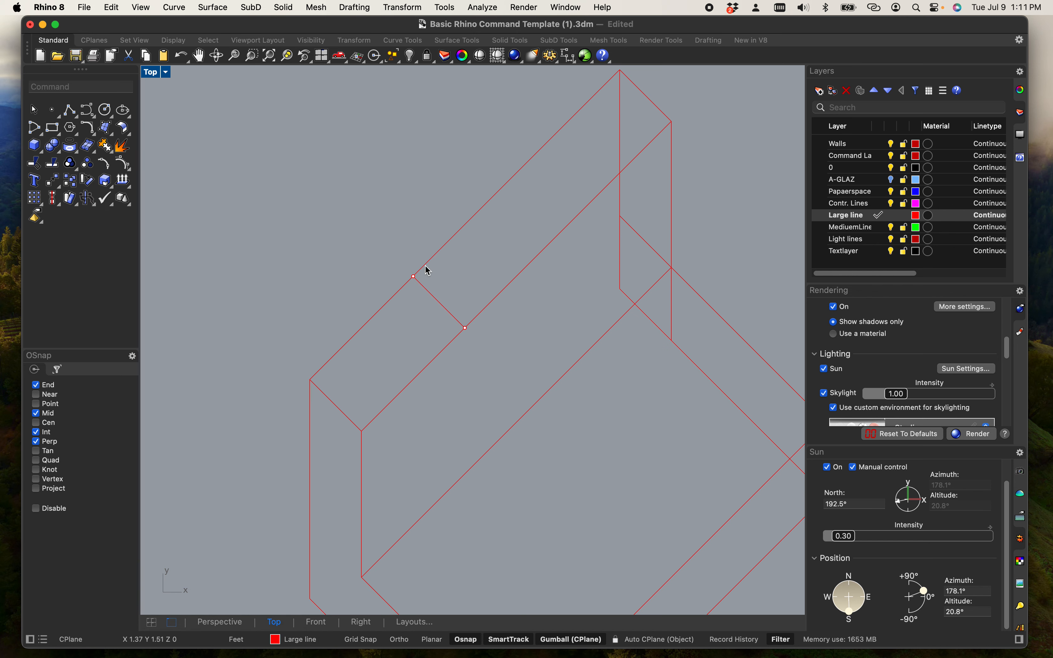
# Mirror the short cross line about the perpendicular through the midpoint of the outer upper-left diagonal, keeping the original.
pyautogui.click(448, 307)
pyautogui.write('mir')
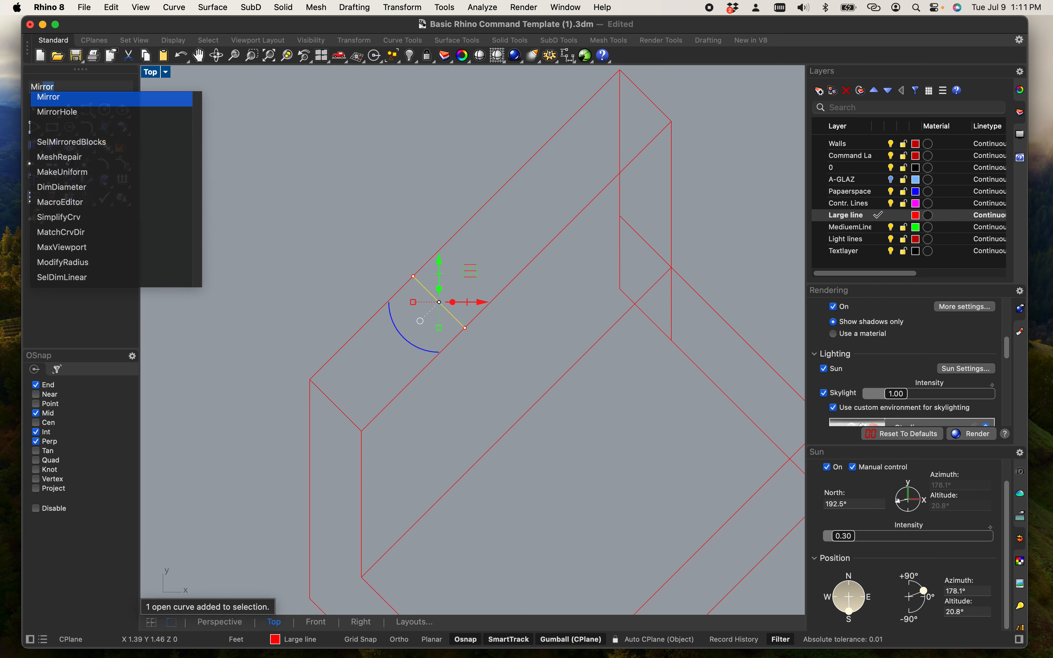
pyautogui.press('Return')
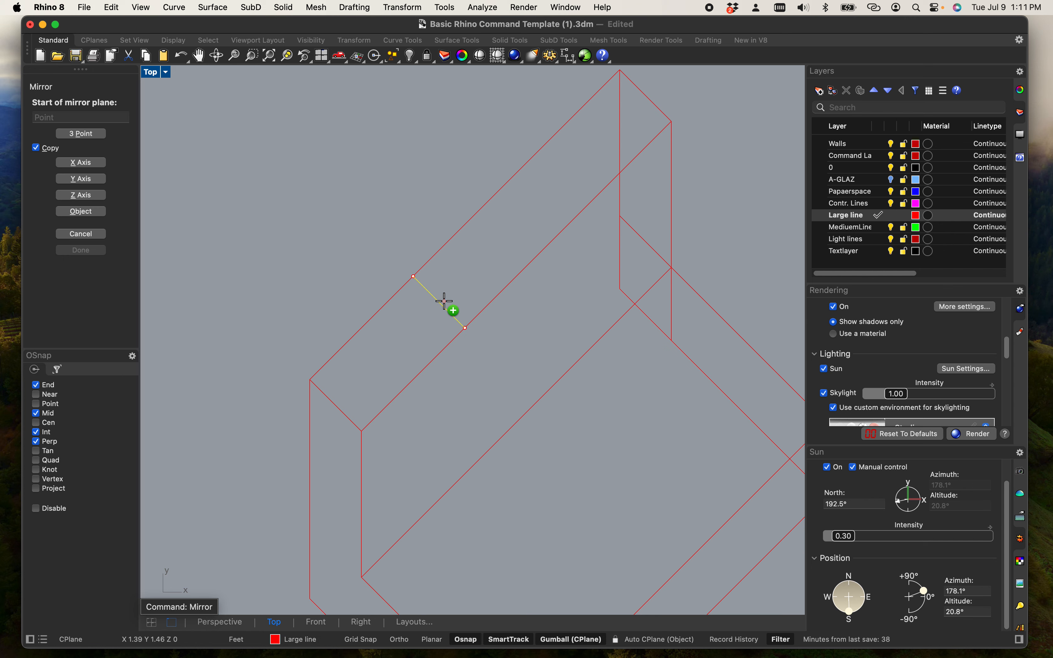
pyautogui.click(465, 225)
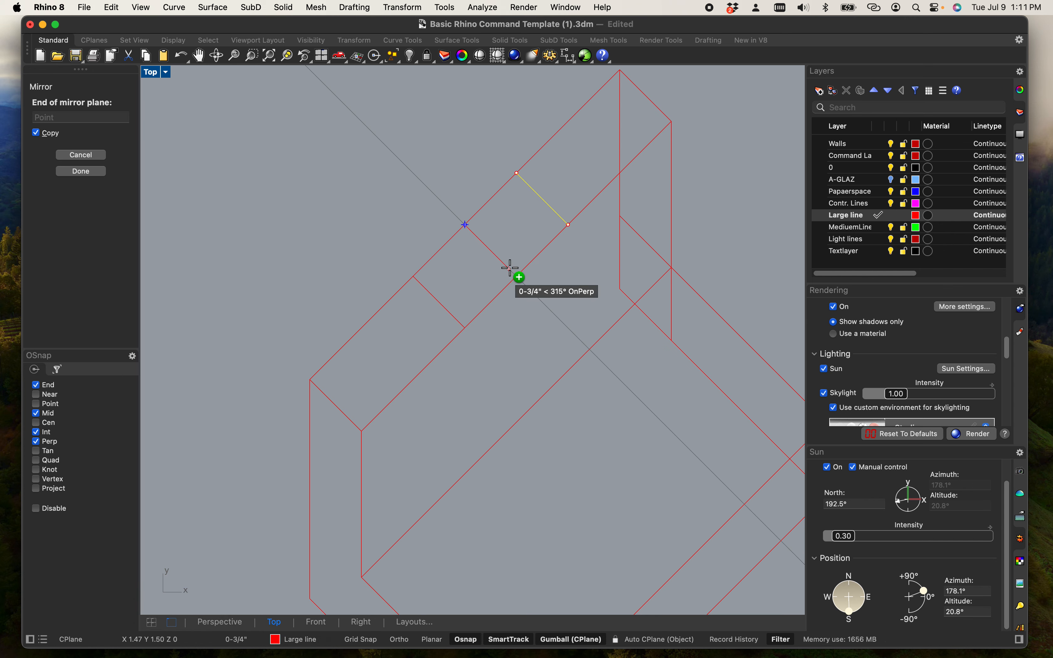
pyautogui.click(517, 277)
pyautogui.click(408, 180)
pyautogui.scroll(-8, 380, 249)
pyautogui.scroll(8, 380, 238)
pyautogui.moveTo(466, 218); pyautogui.dragTo(440, 240, button='right')
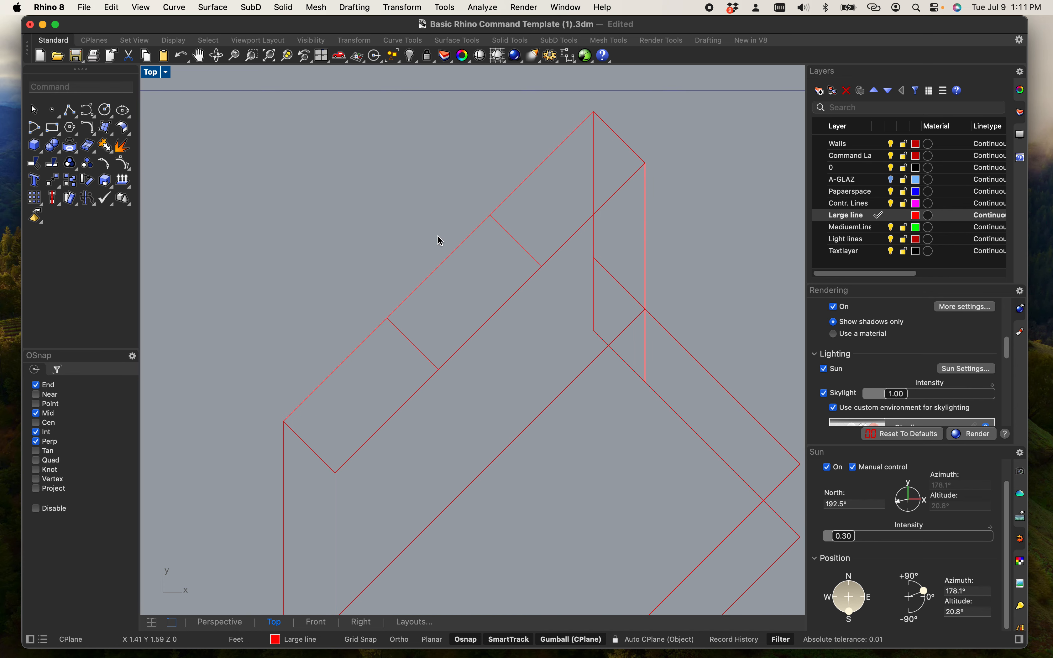
# Copy the short vertical line at the figure's lowest corner from its upper end to both ends of the lower cross line.
pyautogui.scroll(-2, 503, 549)
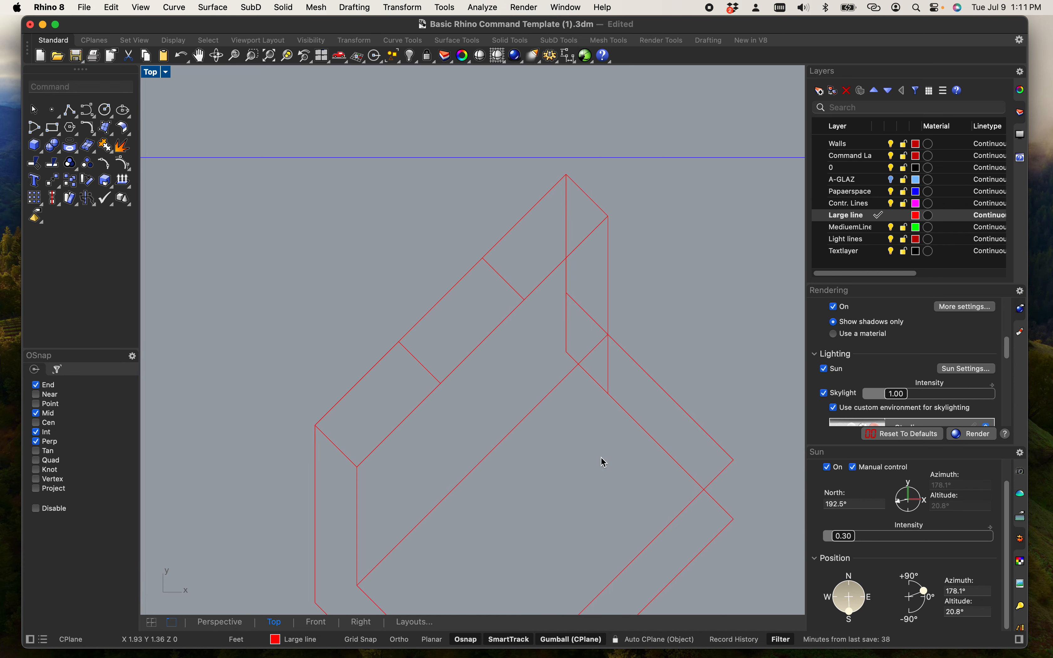
pyautogui.scroll(-5, 507, 442)
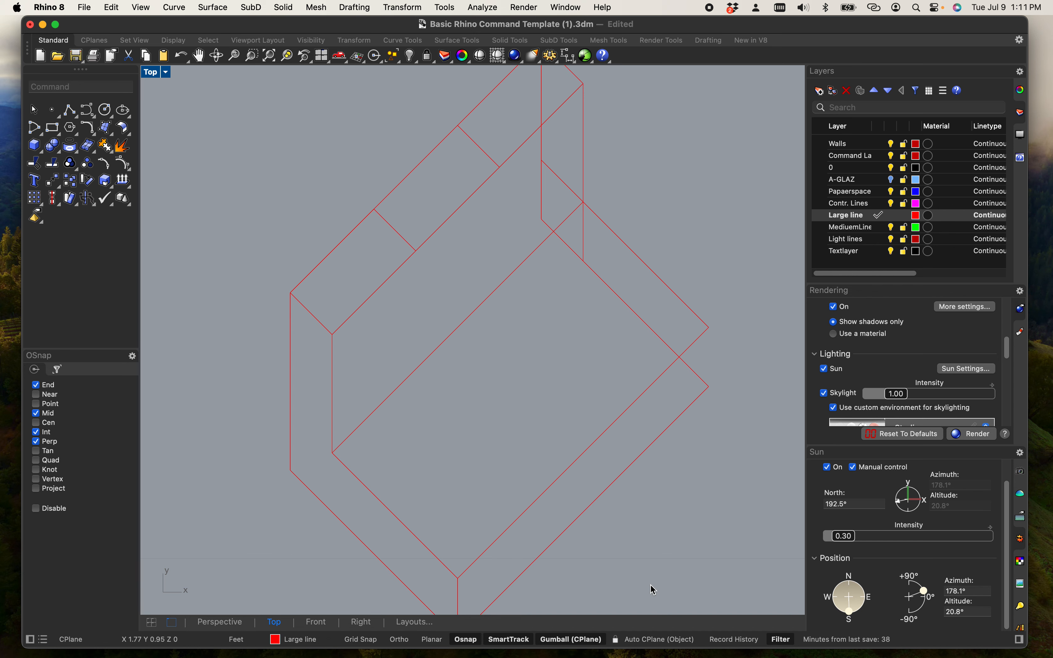
pyautogui.click(461, 597)
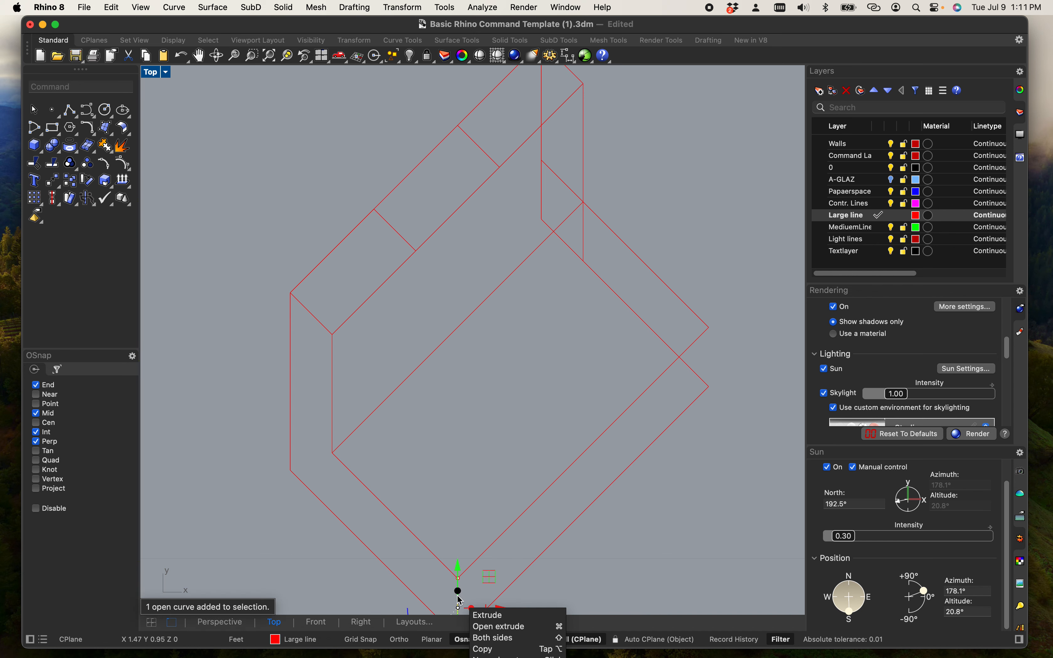
pyautogui.write('copy')
pyautogui.press('Return')
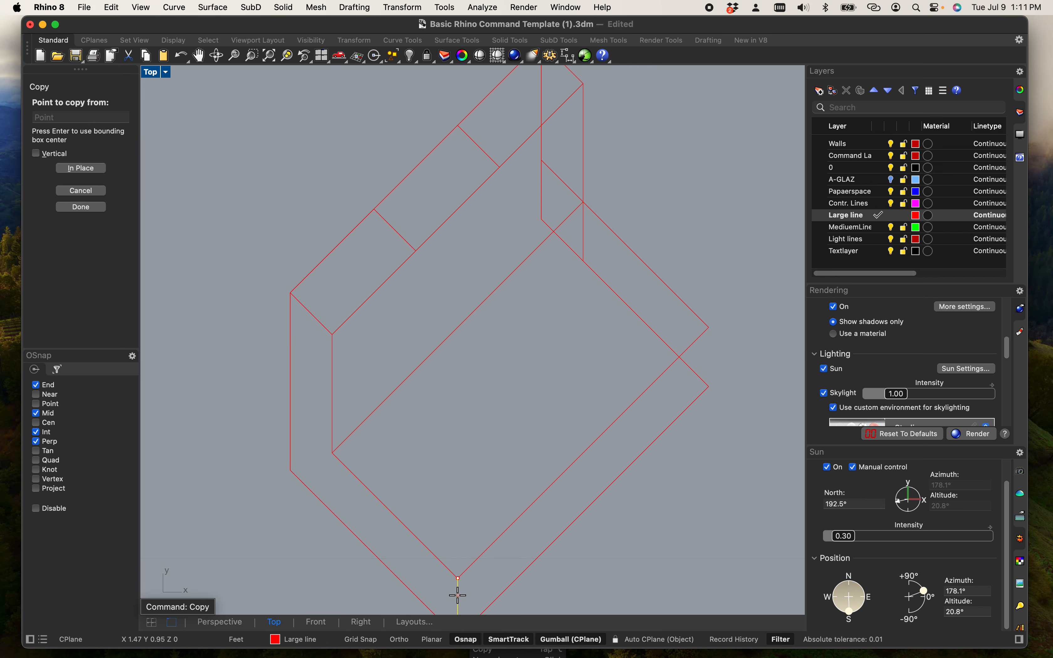
pyautogui.scroll(-8, 475, 506)
pyautogui.scroll(10, 456, 560)
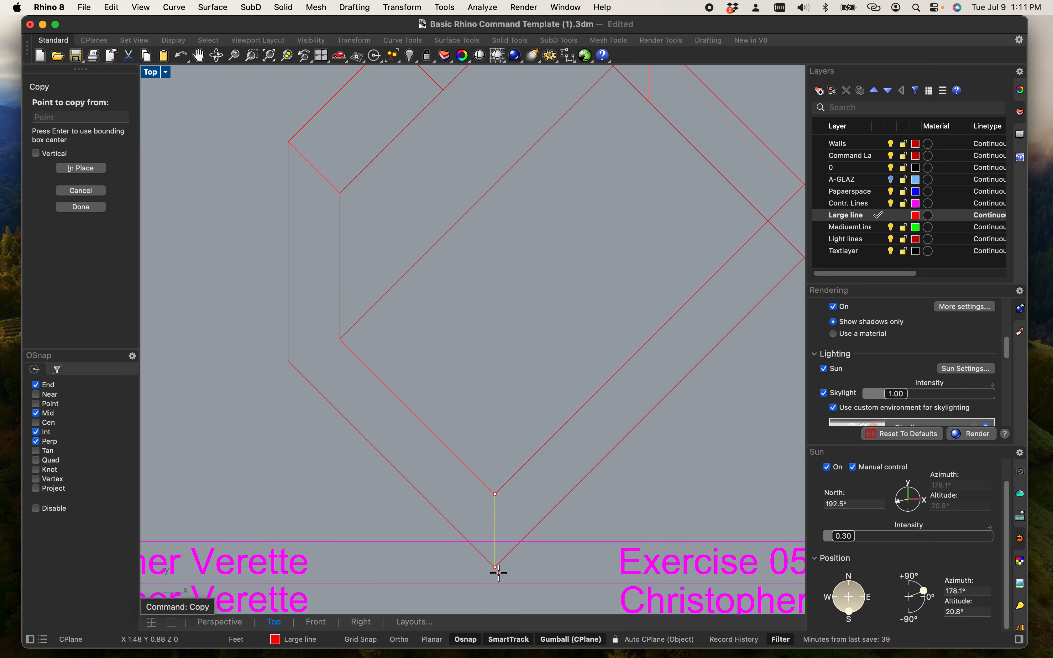
pyautogui.click(495, 495)
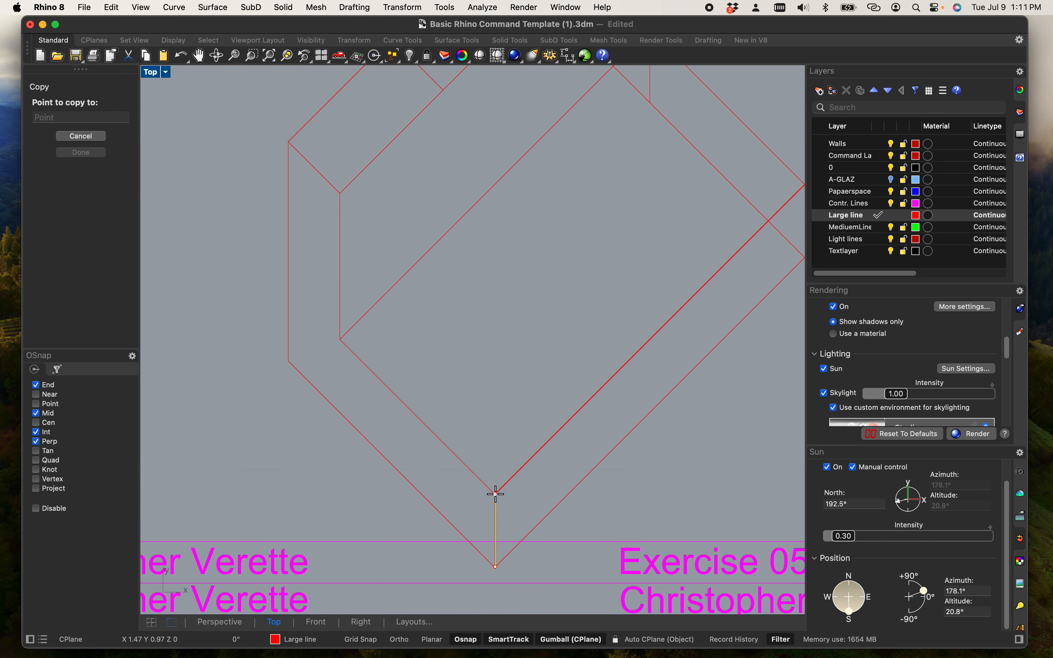
pyautogui.scroll(-5, 493, 493)
pyautogui.scroll(10, 478, 241)
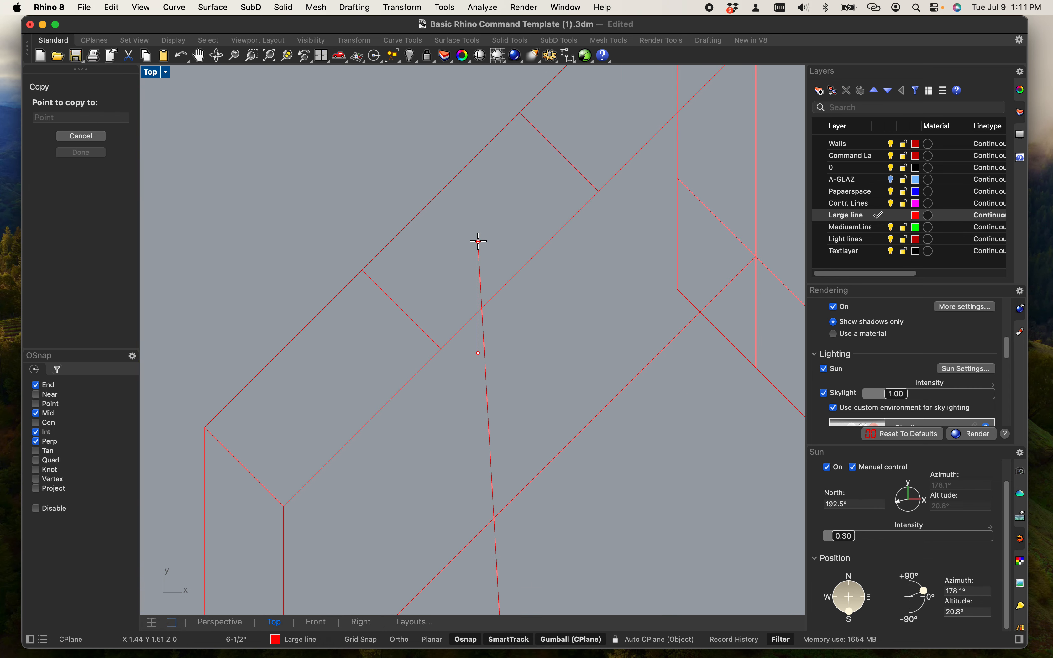
pyautogui.click(363, 270)
pyautogui.scroll(10, 437, 344)
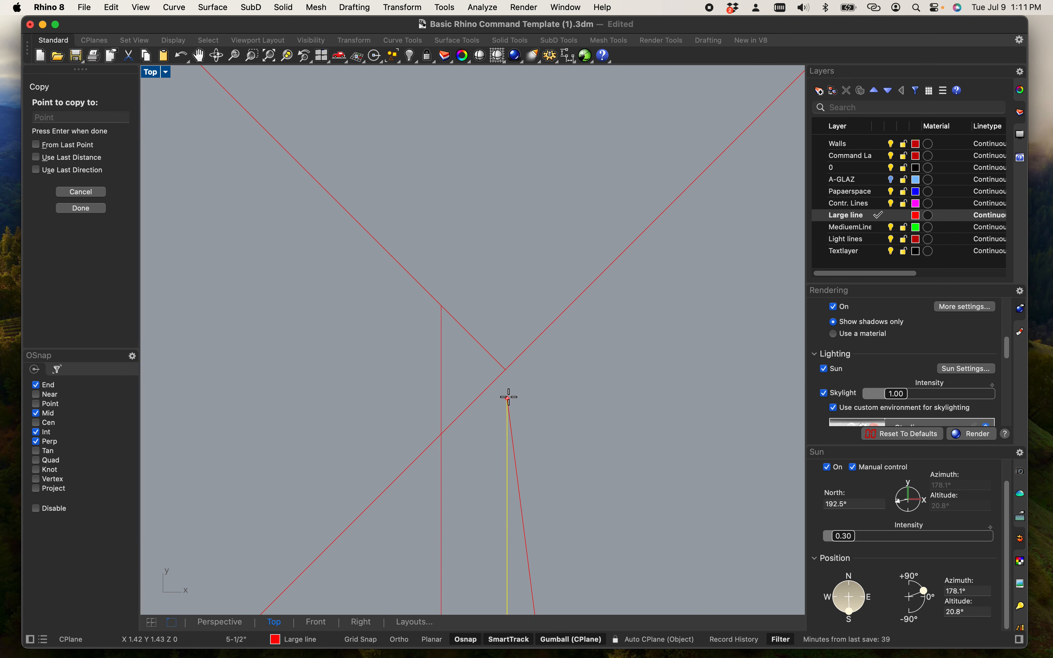
pyautogui.click(505, 372)
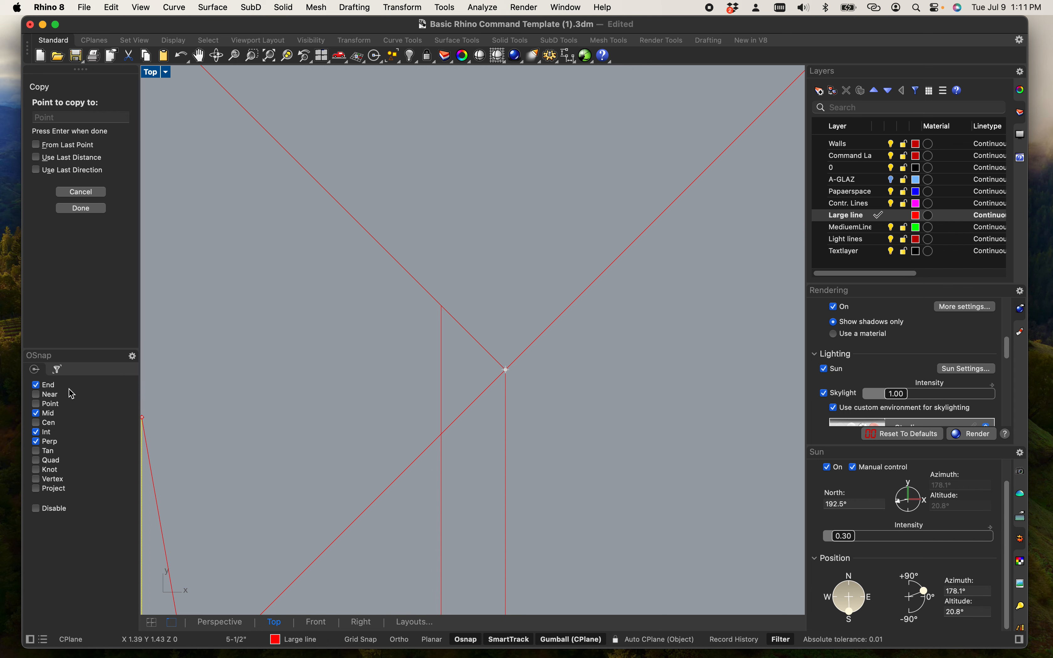
# Place copies of the same short vertical line at both ends of the upper cross line and finish copying.
pyautogui.scroll(-5, 359, 344)
pyautogui.scroll(5, 339, 383)
pyautogui.scroll(-7, 318, 318)
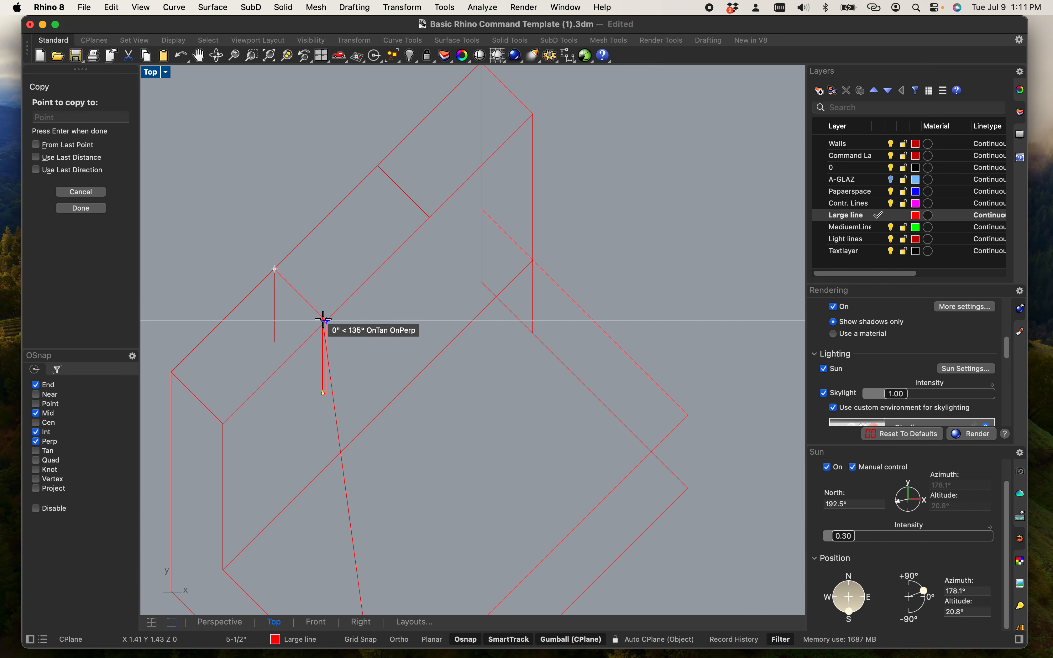
pyautogui.scroll(5, 423, 259)
pyautogui.scroll(4, 388, 281)
pyautogui.scroll(-6, 563, 258)
pyautogui.scroll(6, 502, 306)
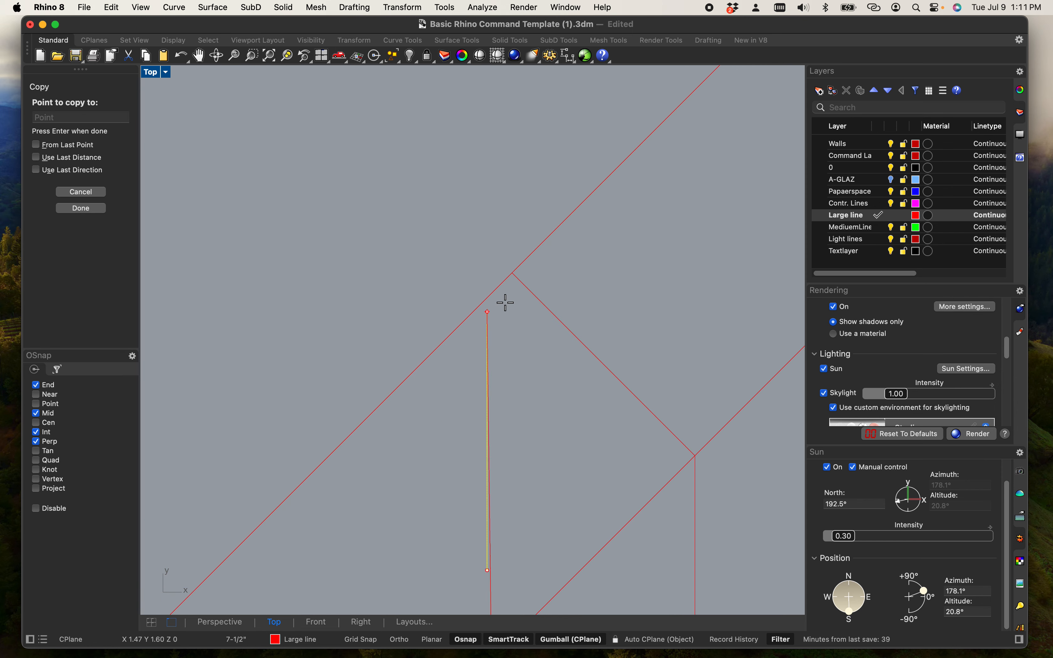
pyautogui.scroll(-7, 495, 368)
pyautogui.moveTo(489, 422); pyautogui.dragTo(474, 368, button='right')
pyautogui.press('Escape')
# Delete the misplaced vertical copy next to the inner end of the lower cross line.
pyautogui.scroll(8, 452, 356)
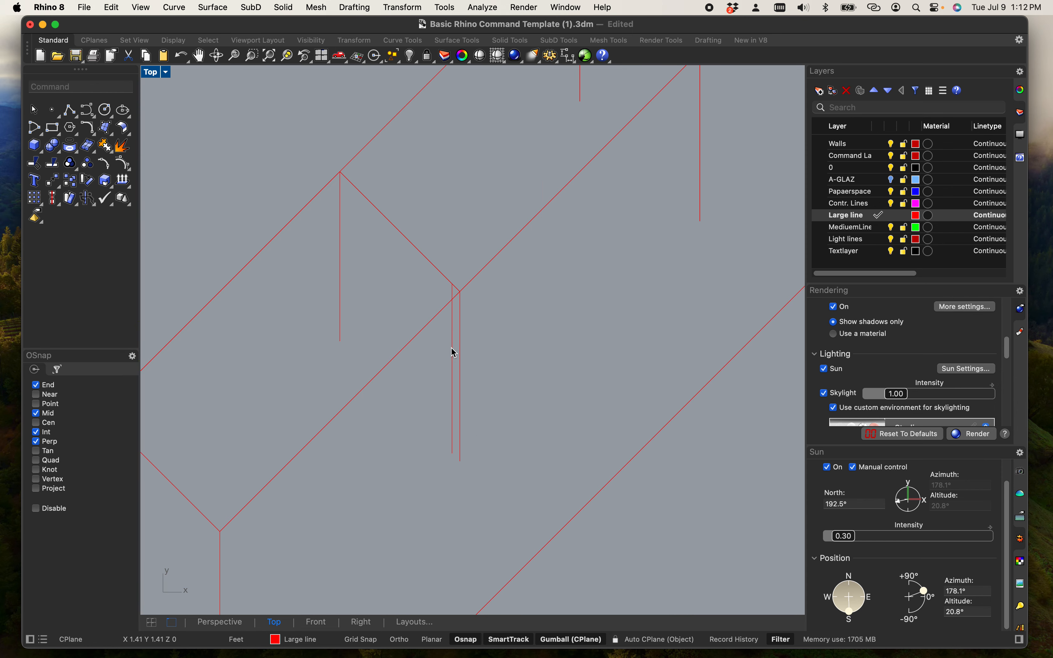
pyautogui.click(453, 353)
pyautogui.press('Escape')
pyautogui.scroll(-4, 455, 344)
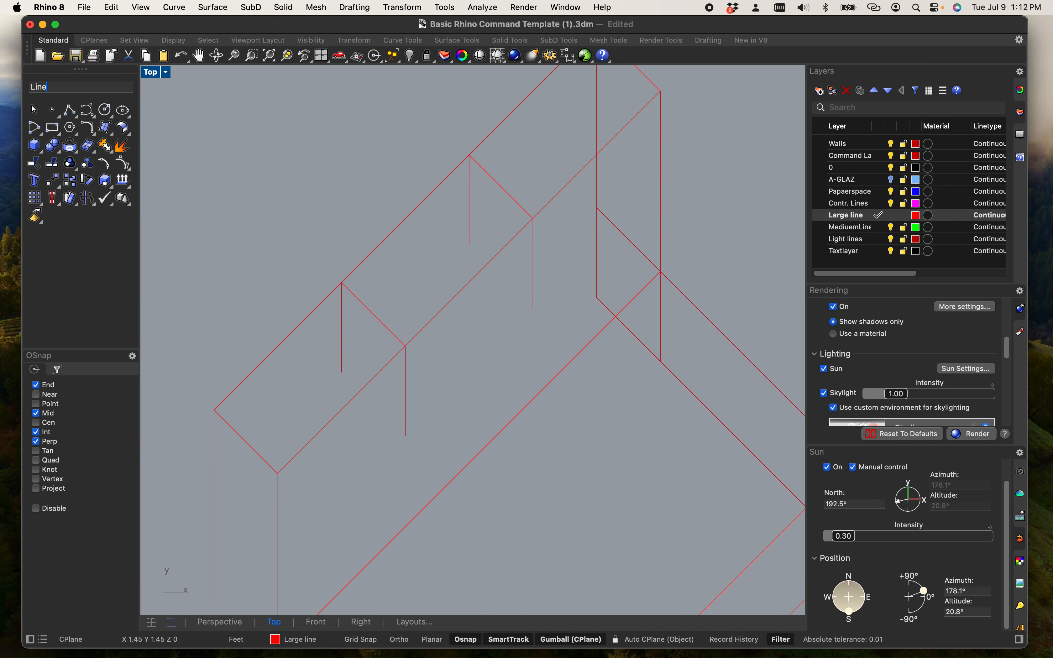
pyautogui.press('Return')
pyautogui.write('Poline')
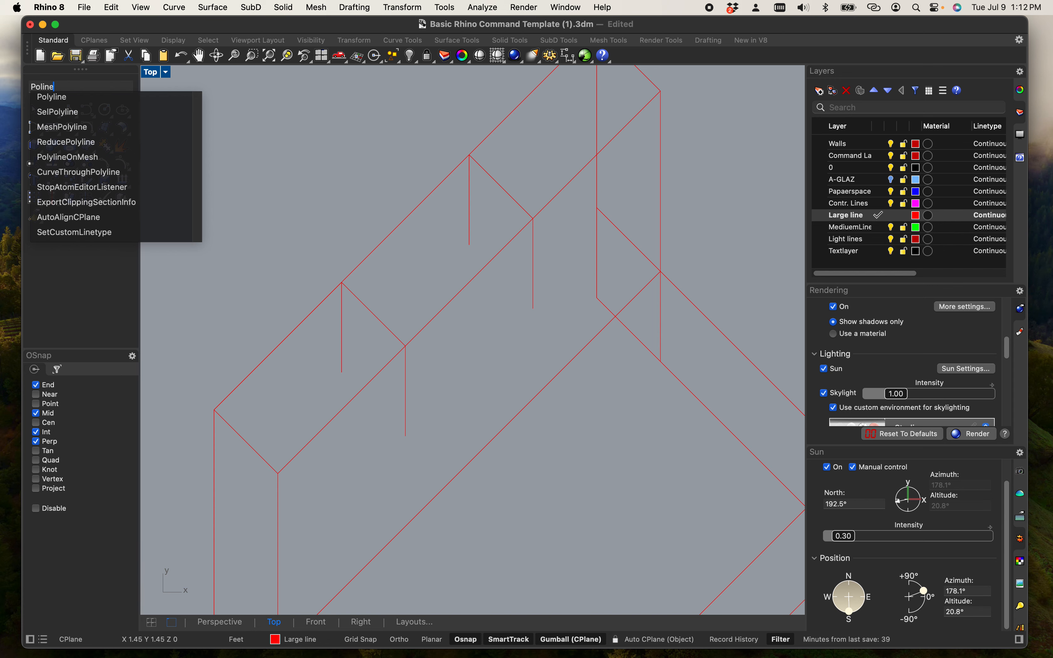
pyautogui.click(99, 97)
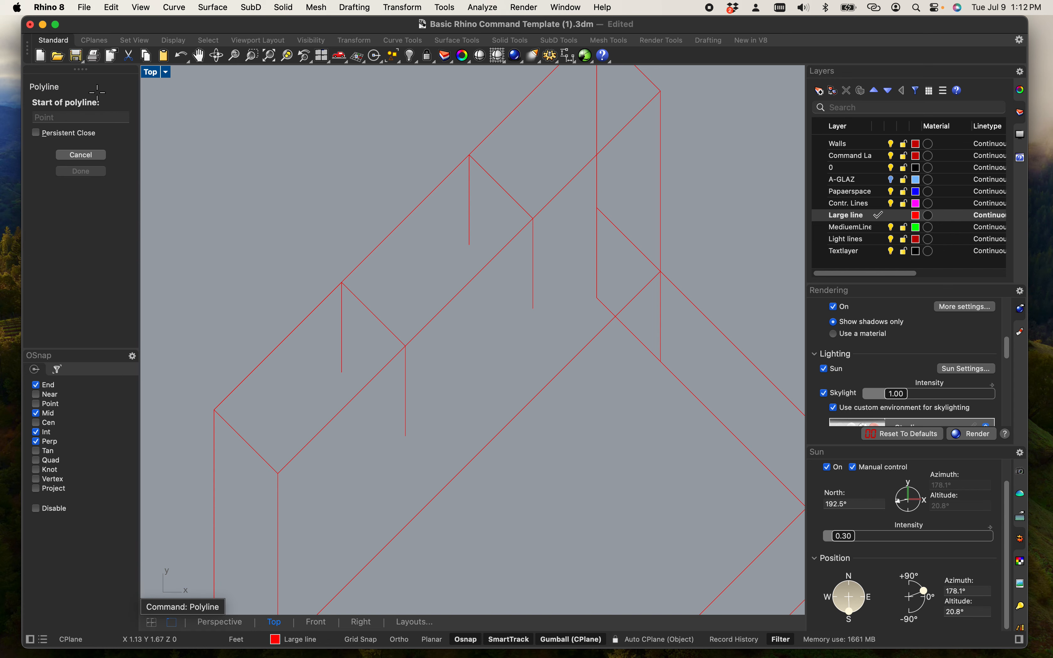
pyautogui.click(470, 245)
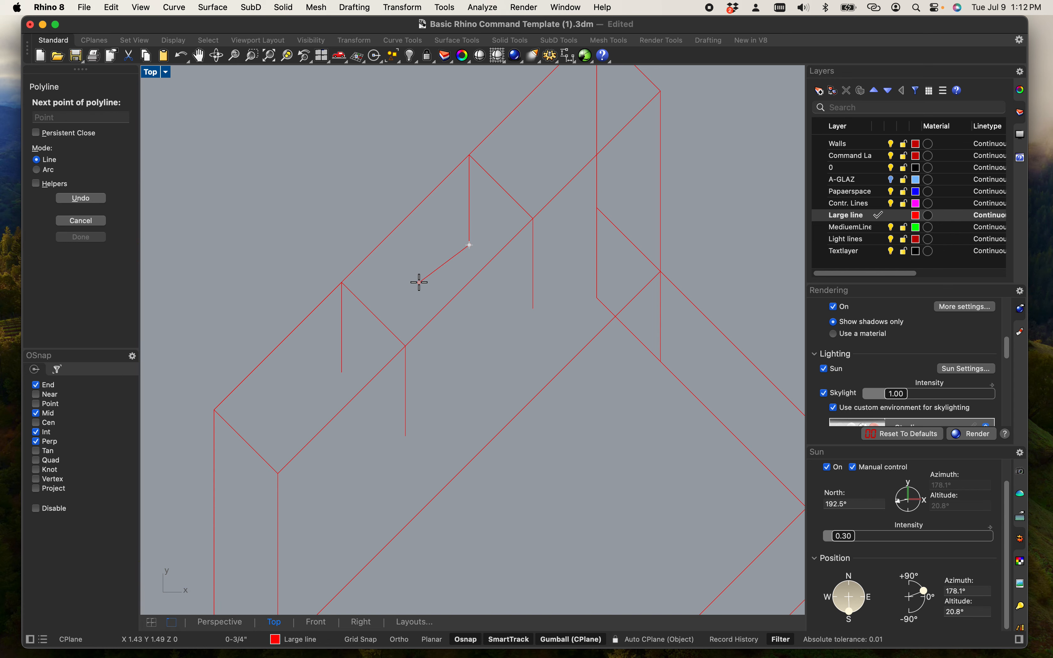
pyautogui.press('Escape')
# Draw a closed polyline through the lower ends of the four short verticals hanging from the two cross lines.
pyautogui.scroll(8, 479, 227)
pyautogui.press('Return')
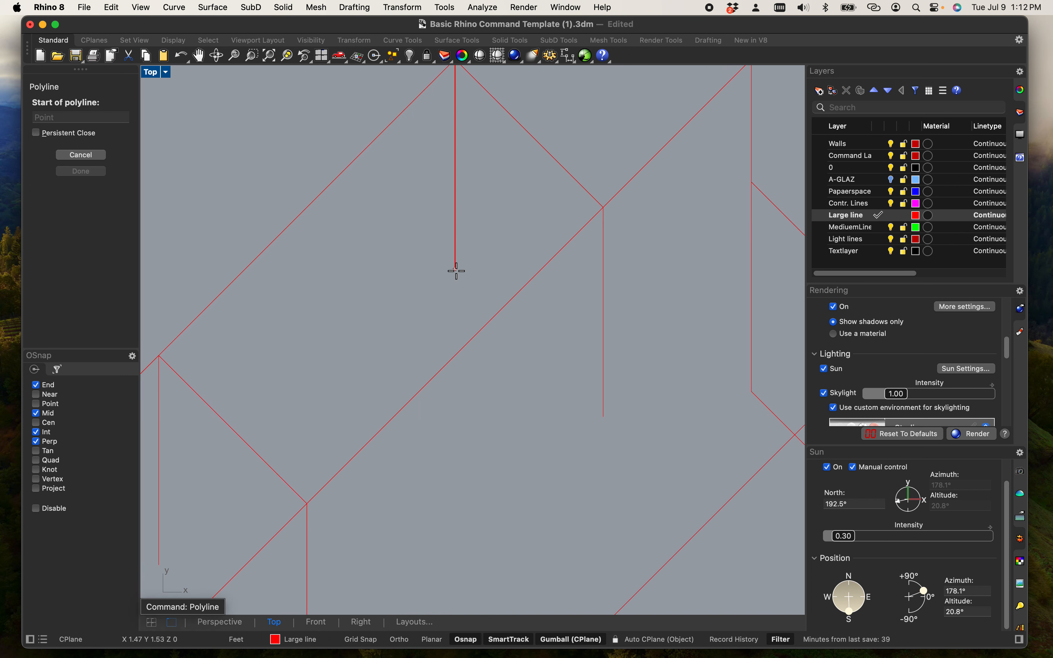
pyautogui.click(454, 270)
pyautogui.scroll(-4, 360, 348)
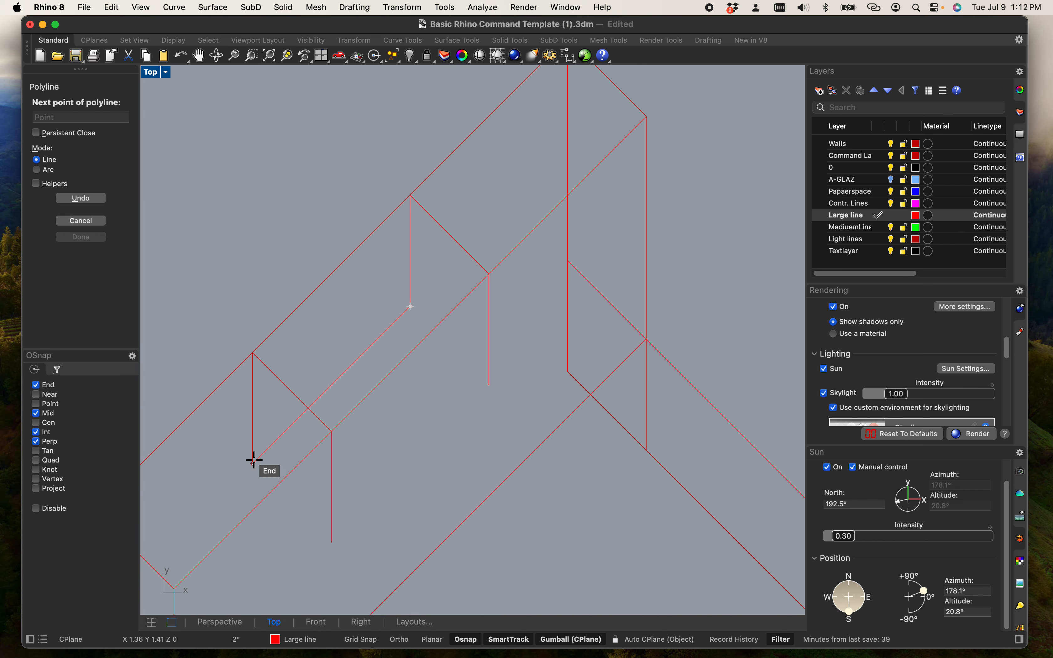
pyautogui.click(253, 464)
pyautogui.click(333, 542)
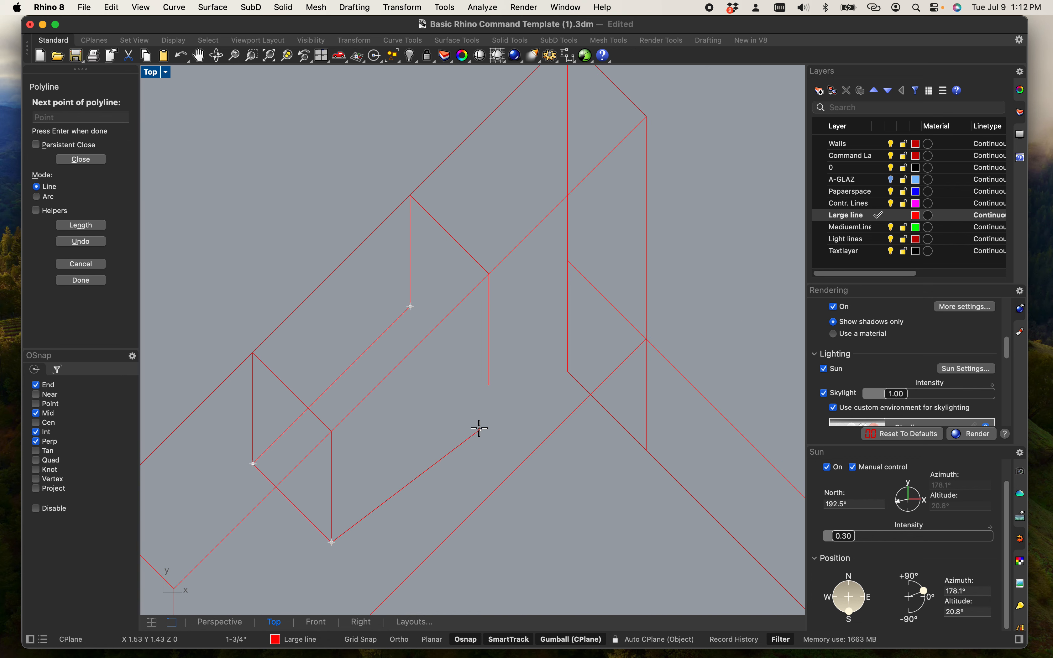
pyautogui.click(490, 385)
pyautogui.scroll(5, 411, 305)
pyautogui.scroll(8, 408, 332)
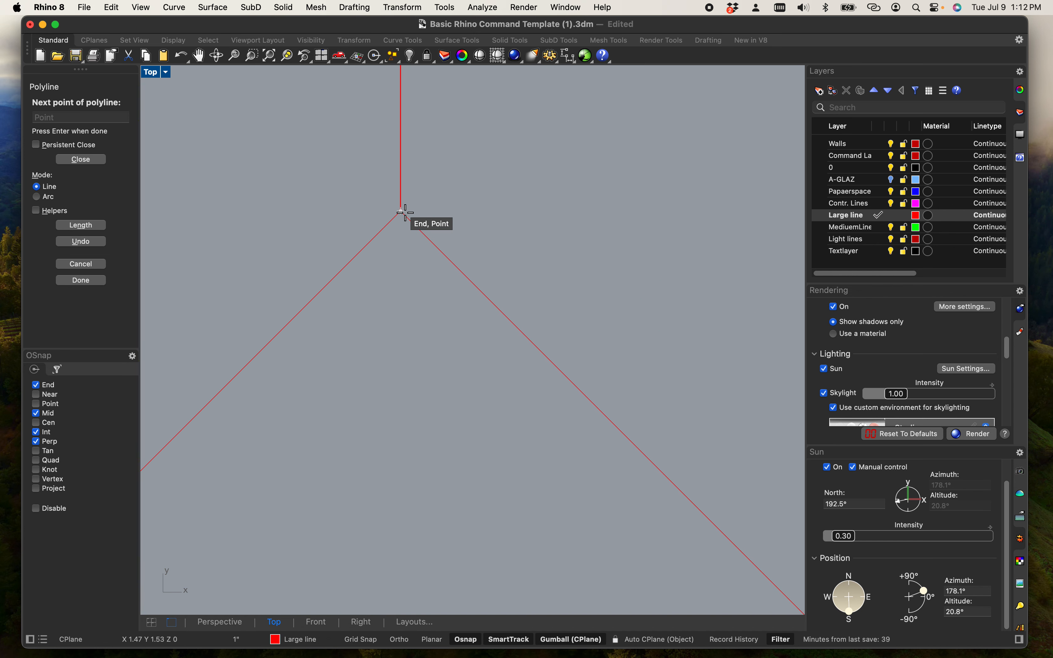
pyautogui.click(402, 212)
pyautogui.scroll(-5, 506, 266)
pyautogui.scroll(-10, 530, 364)
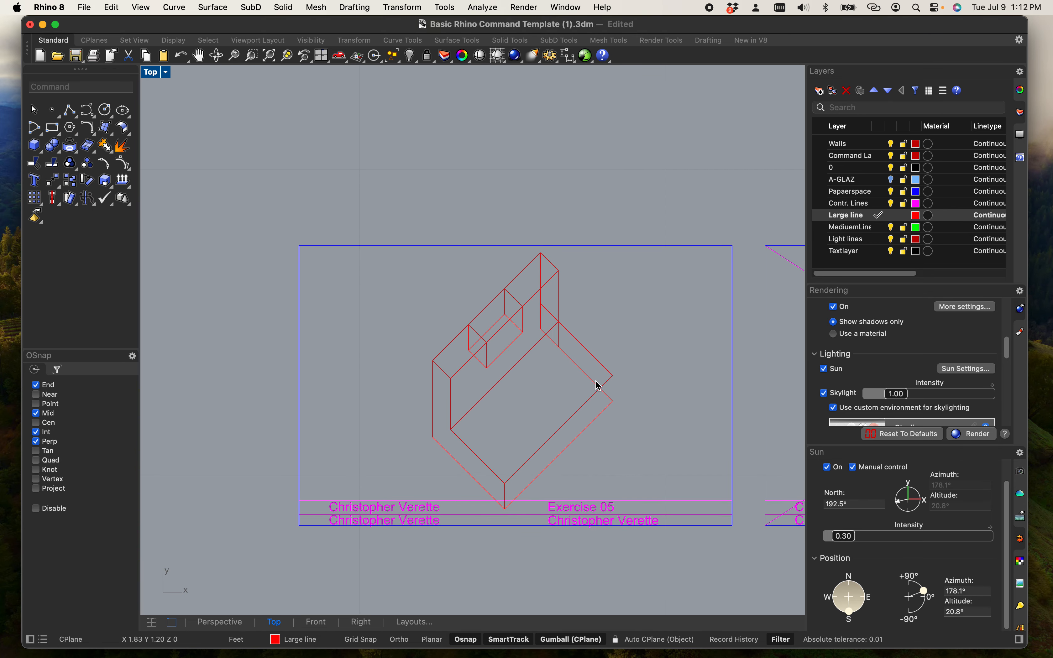
# Draw a vertical line joining the upper and lower endpoints at the figure's right-hand corner.
pyautogui.scroll(5, 609, 387)
pyautogui.scroll(-3, 563, 369)
pyautogui.scroll(-2, 561, 369)
pyautogui.scroll(1, 559, 374)
pyautogui.scroll(4, 570, 375)
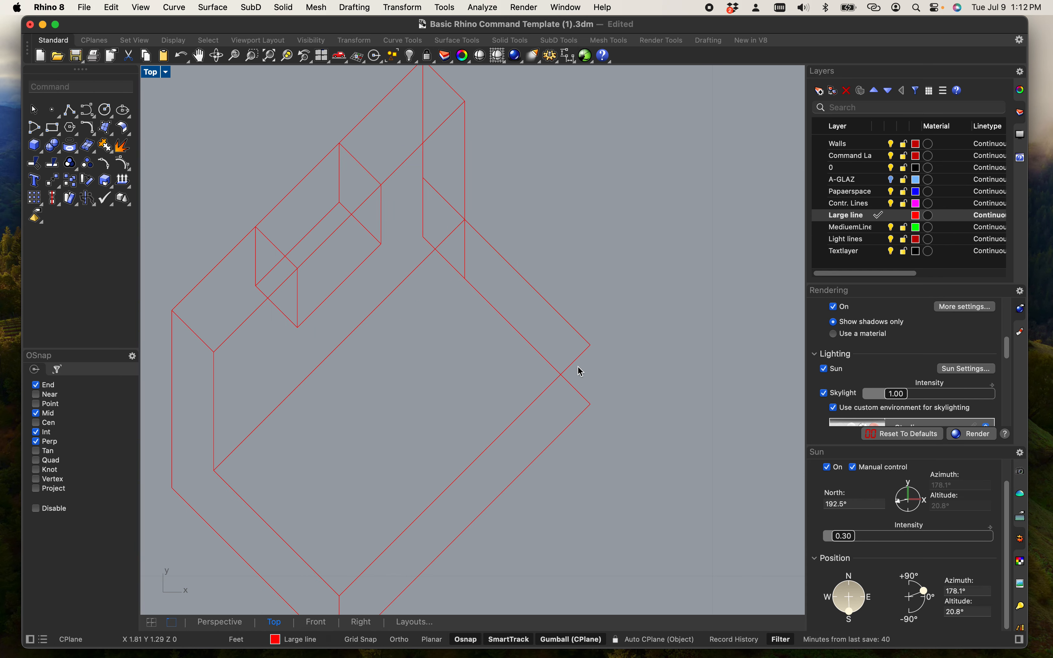
pyautogui.write('e')
pyautogui.press('Return')
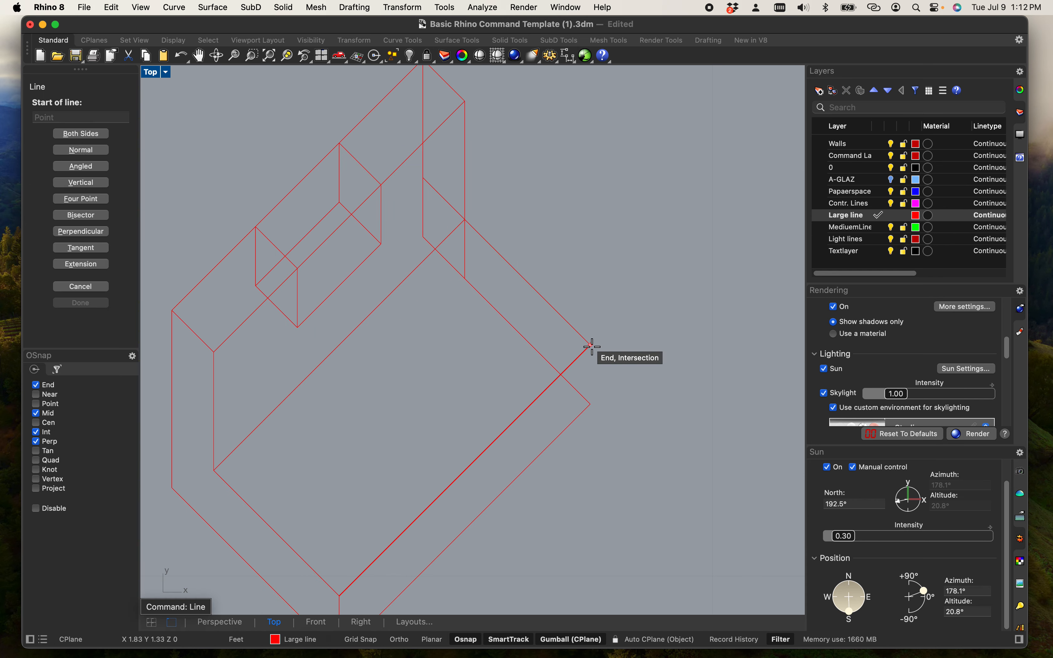
pyautogui.click(590, 345)
pyautogui.click(590, 404)
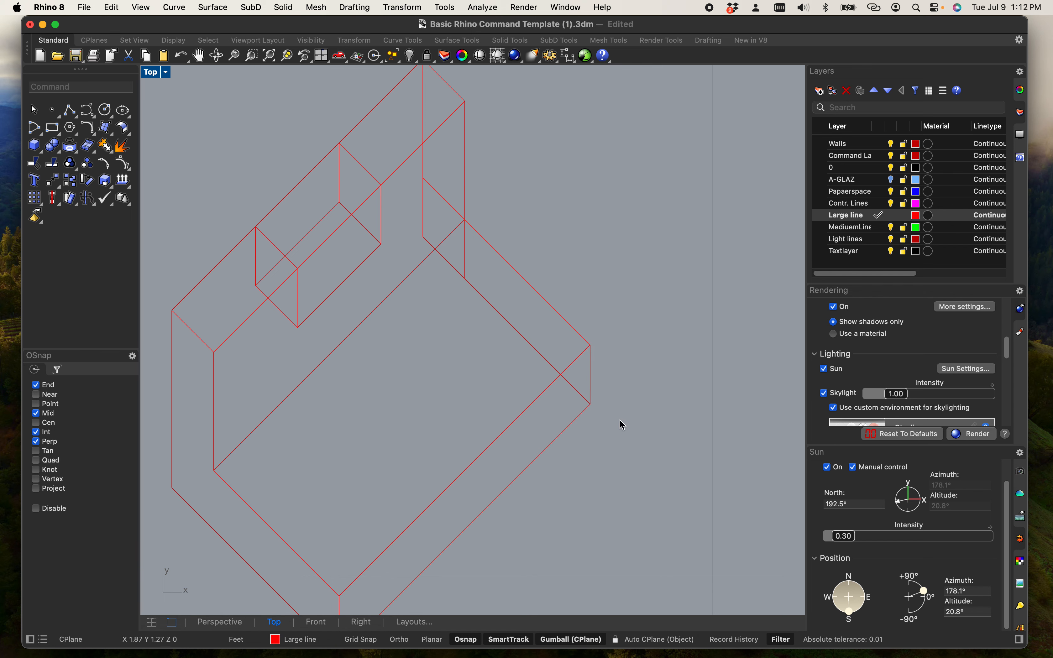
# Copy the vertical line at the figure's right-hand corner 1" inward along the upper sloping edge.
pyautogui.scroll(2, 622, 425)
pyautogui.scroll(2, 605, 410)
pyautogui.click(568, 334)
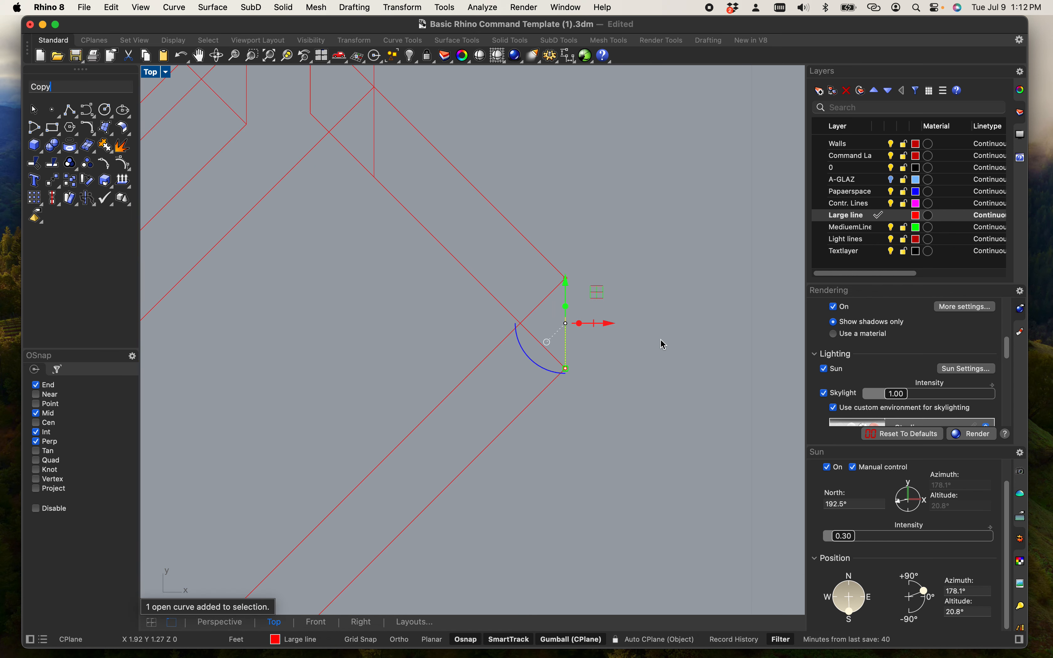
pyautogui.press('Return')
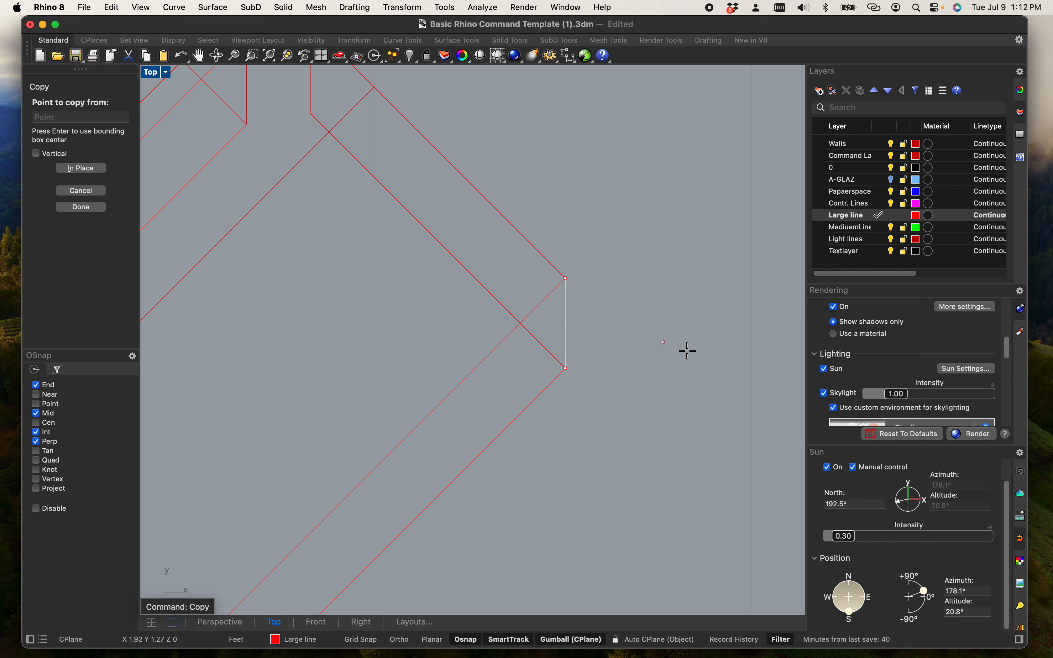
pyautogui.click(565, 279)
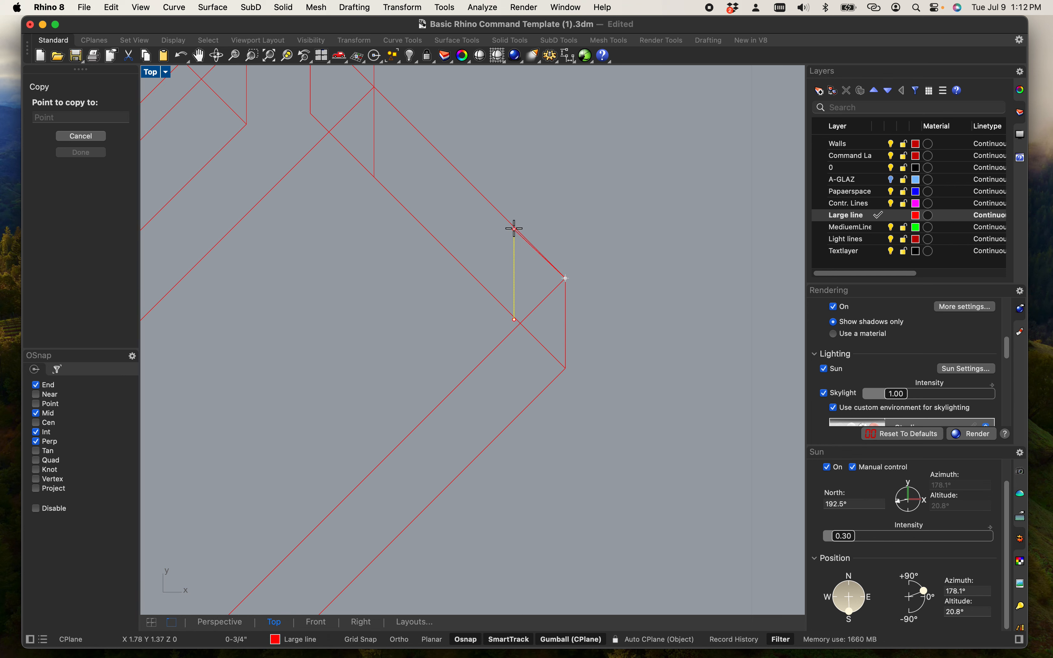
pyautogui.write('1"')
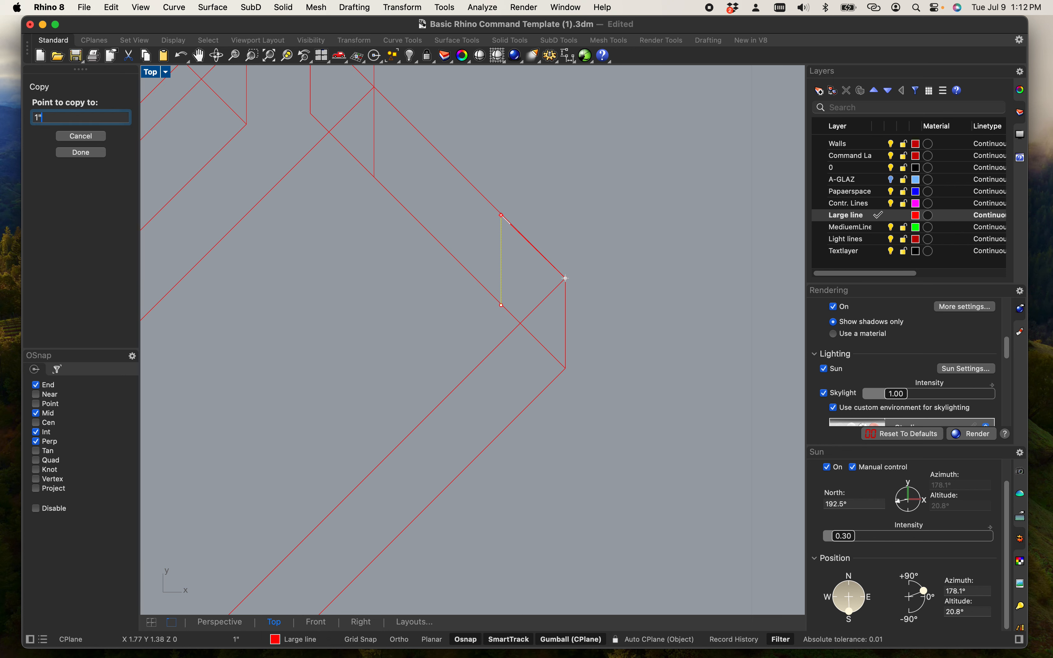
pyautogui.press('Return')
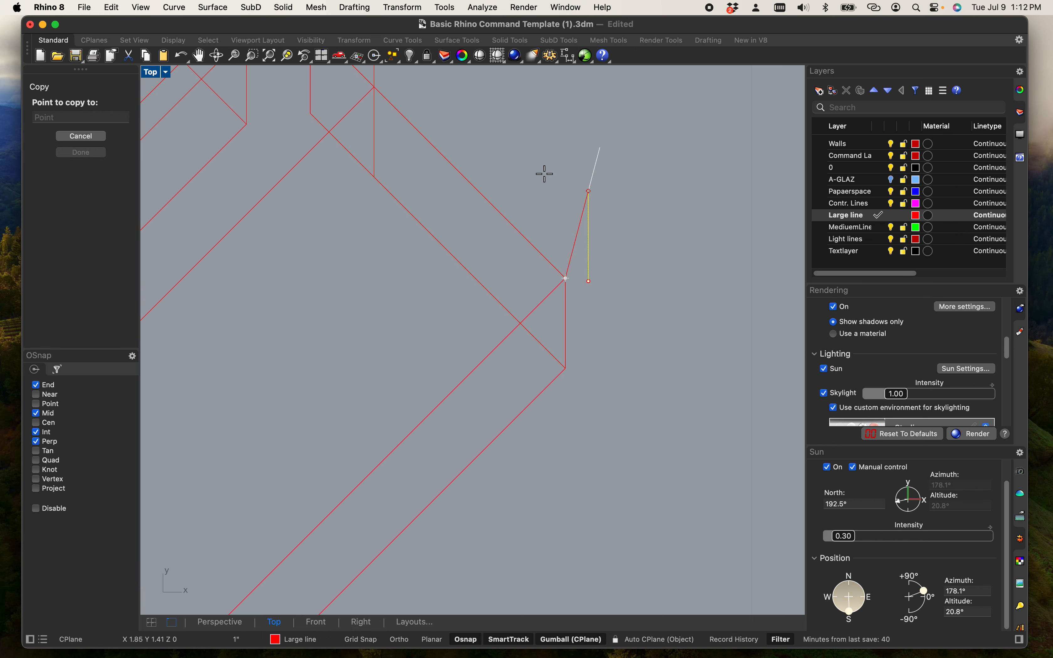
pyautogui.click(497, 212)
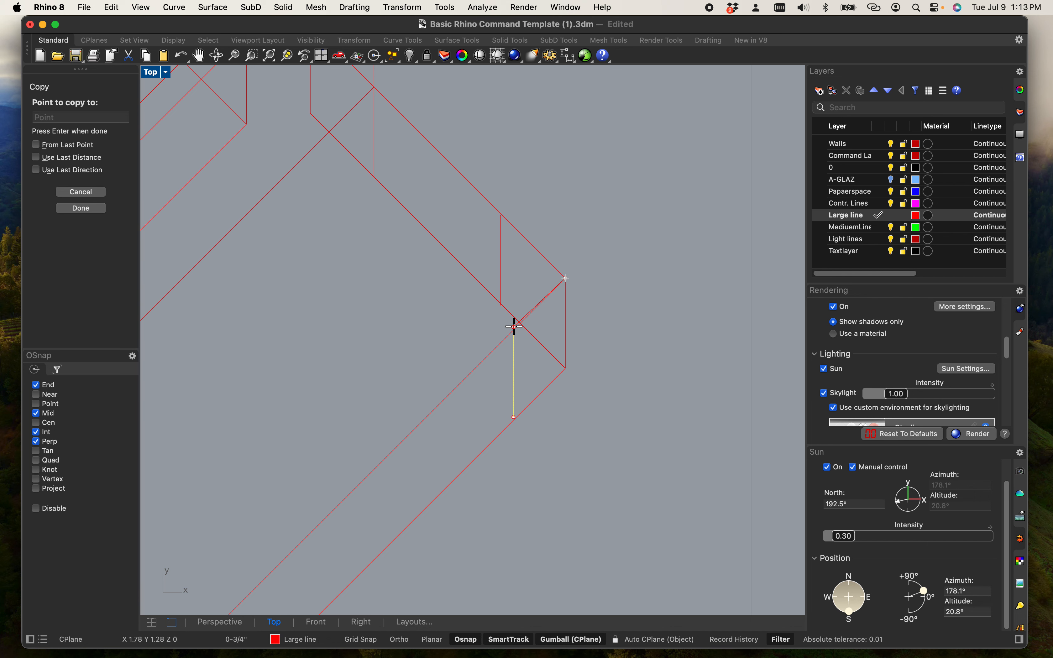
pyautogui.scroll(10, 514, 318)
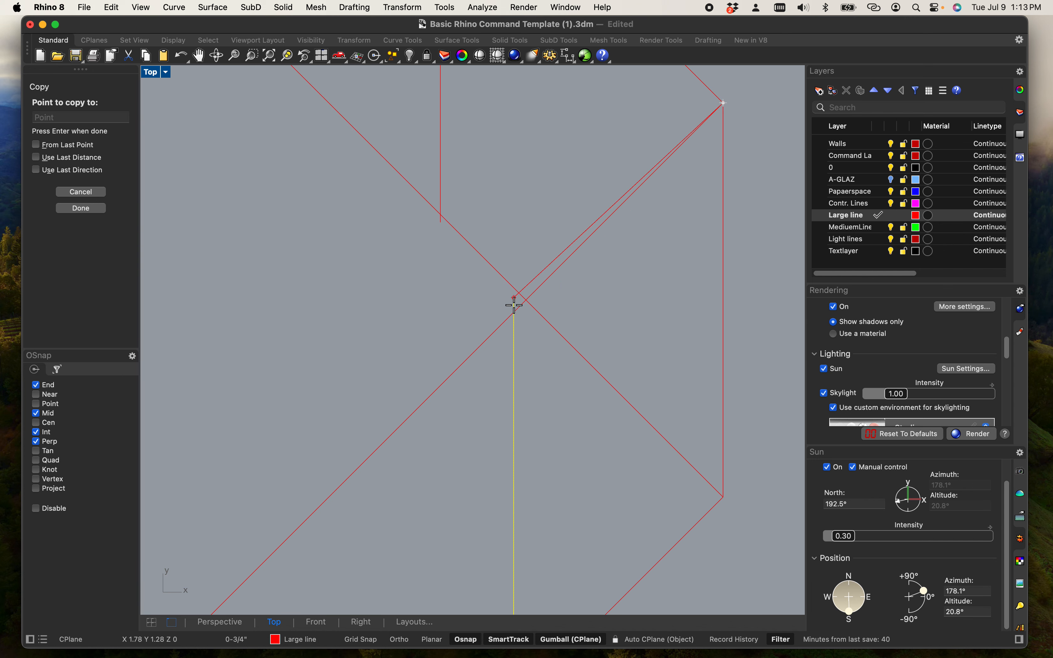
pyautogui.scroll(-5, 525, 301)
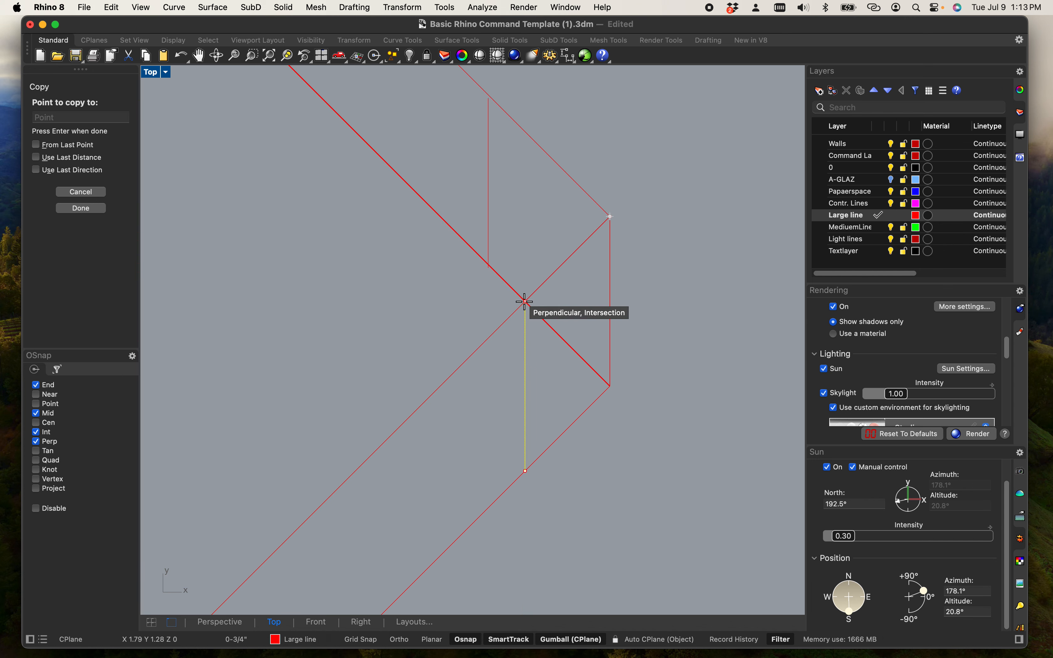
pyautogui.click(506, 318)
pyautogui.press('Return')
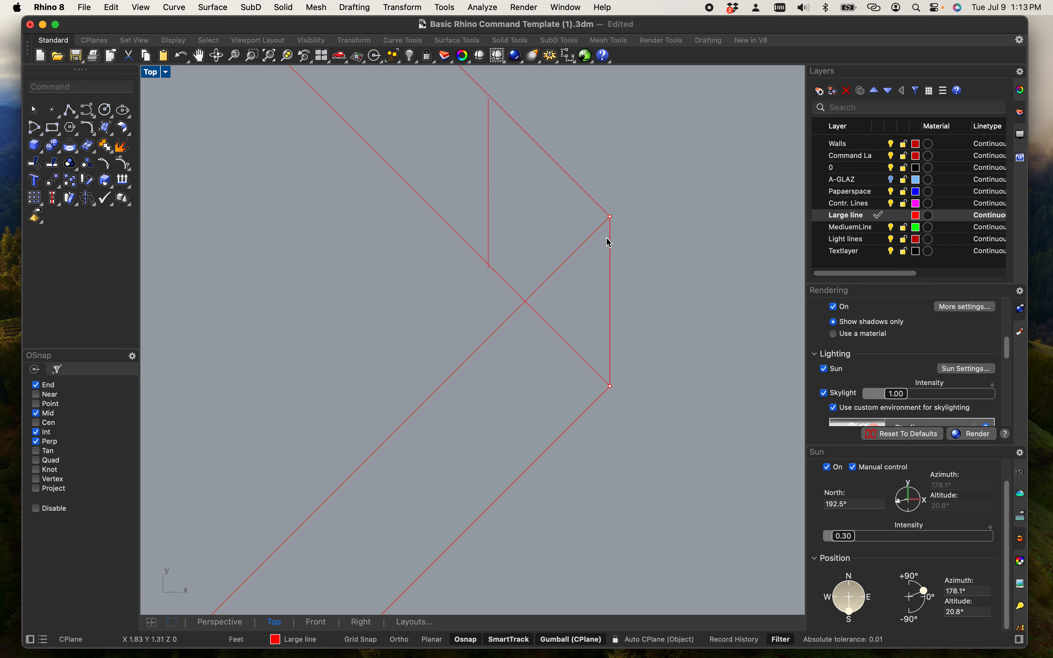
# Draw a line from the right-hand corner's upper endpoint down along the lower sloping edge, ending directly below the copied vertical.
pyautogui.click(591, 202)
pyautogui.click(659, 185)
pyautogui.write('l')
pyautogui.press('Return')
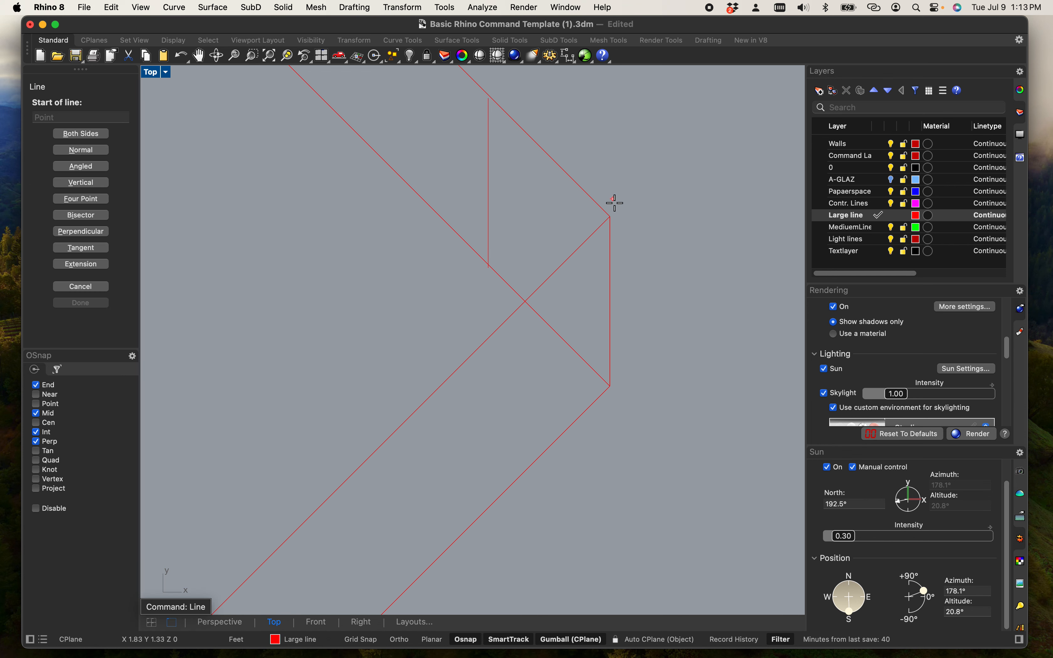
pyautogui.click(609, 216)
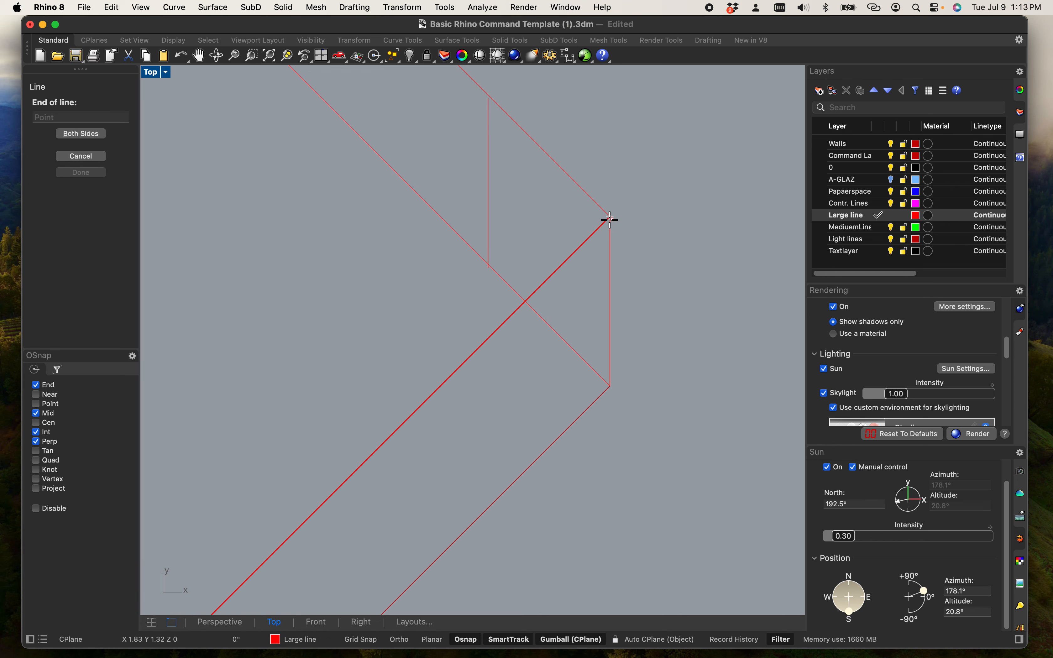
pyautogui.click(482, 339)
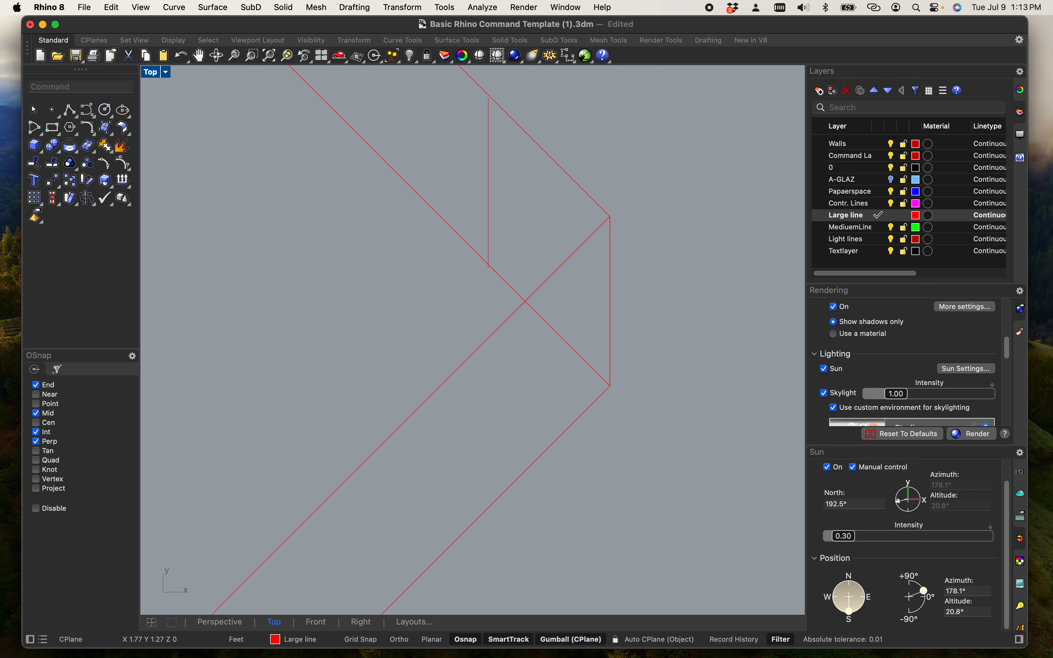
# Copy the inner vertical straight down so its upper end meets the lower sloping edge.
pyautogui.click(488, 217)
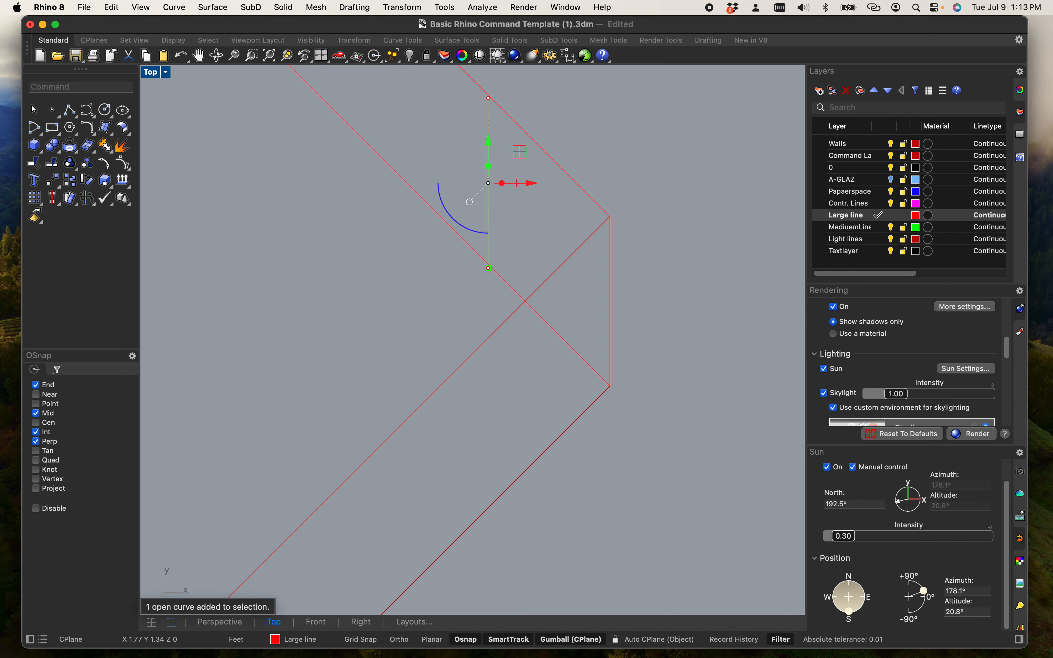
pyautogui.write('y')
pyautogui.press('Return')
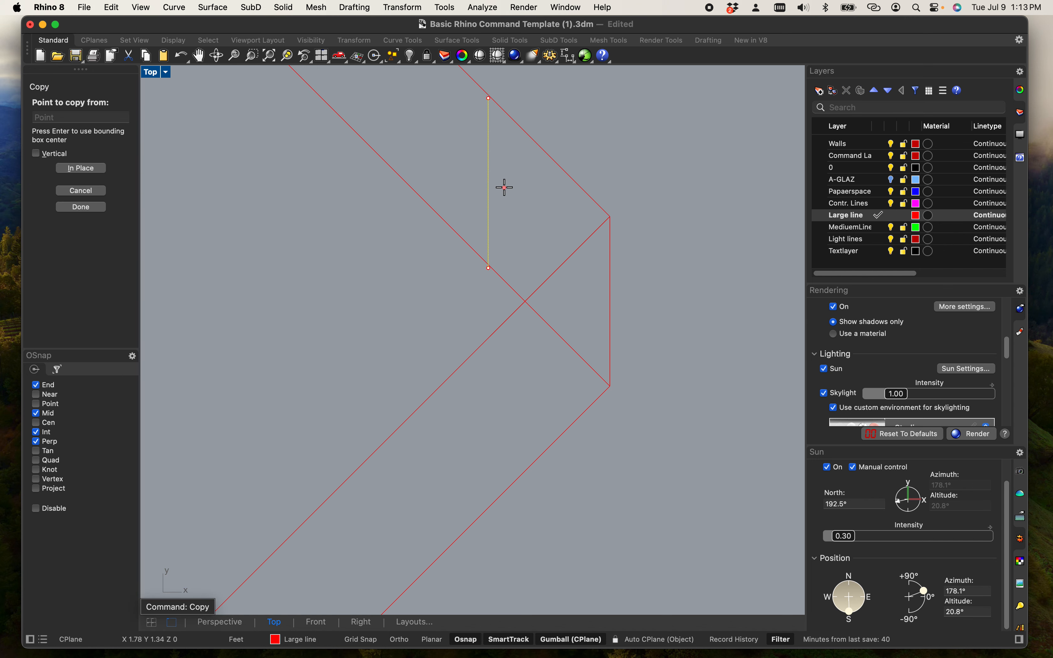
pyautogui.click(488, 99)
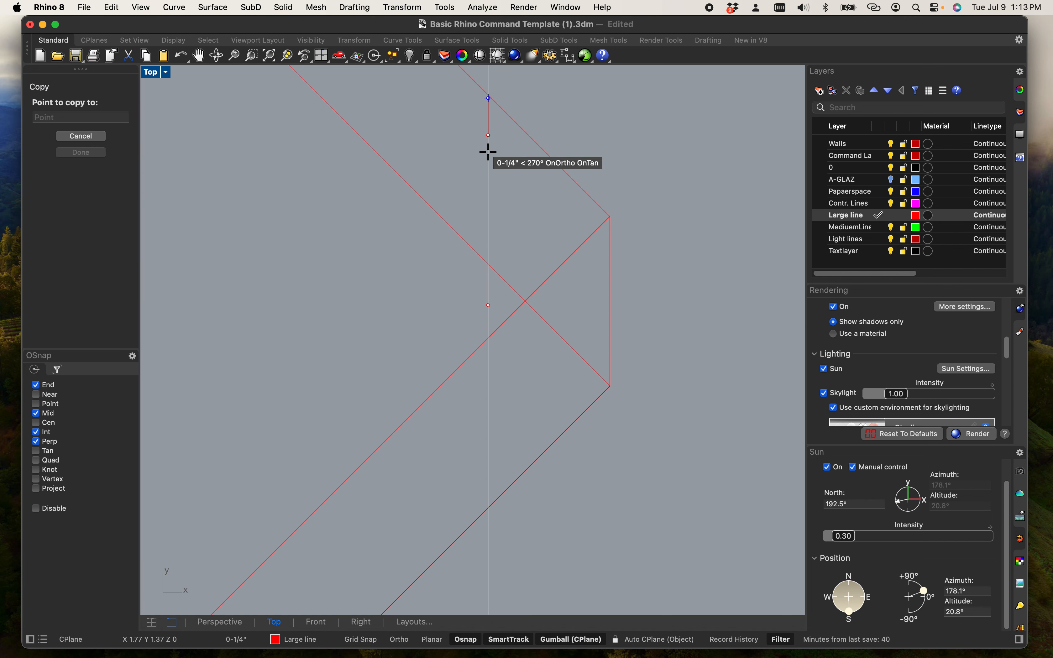
pyautogui.click(488, 338)
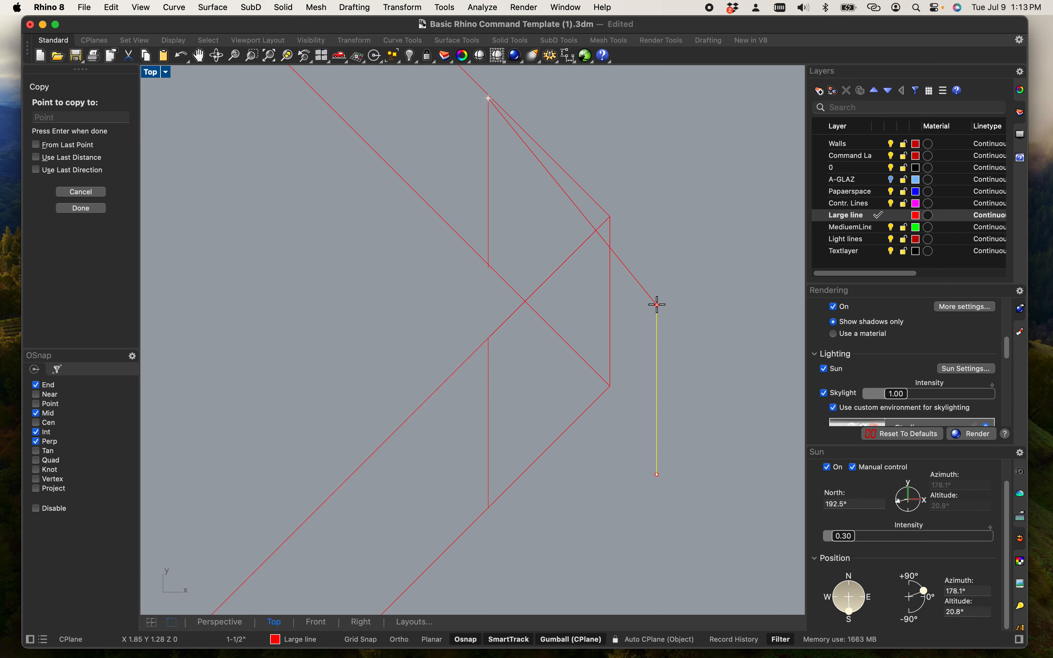
pyautogui.press('Escape')
pyautogui.press('Escape')
# Copy the upper sloping edge from the right-hand corner to the upper end of the lower inner vertical.
pyautogui.scroll(-6, 637, 268)
pyautogui.moveTo(637, 271); pyautogui.dragTo(635, 397, button='right')
pyautogui.click(581, 322)
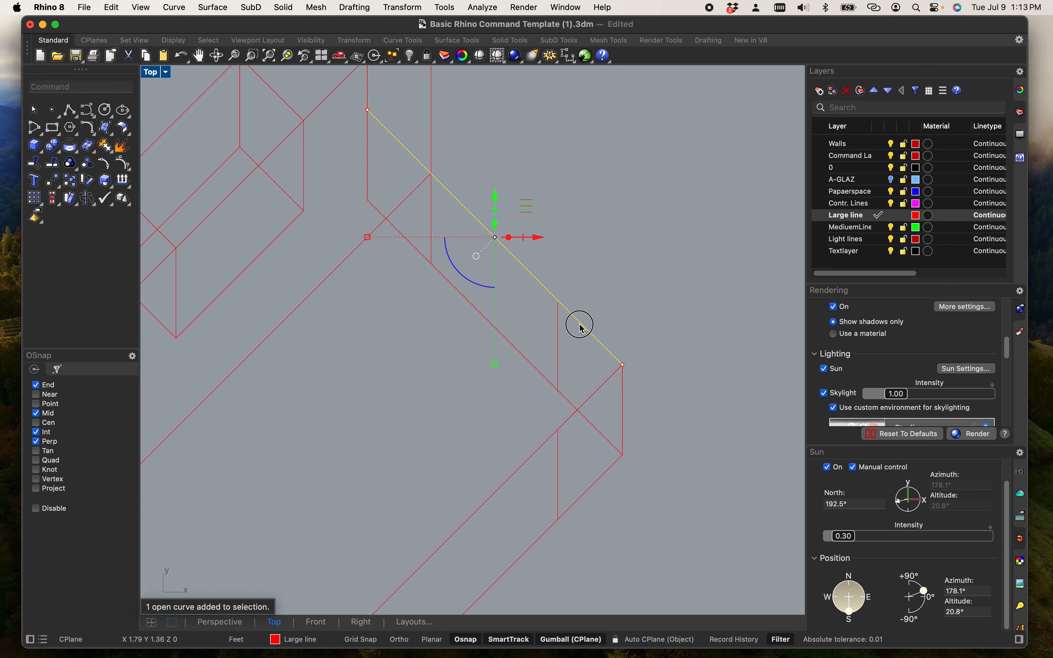
pyautogui.write('copy')
pyautogui.press('Return')
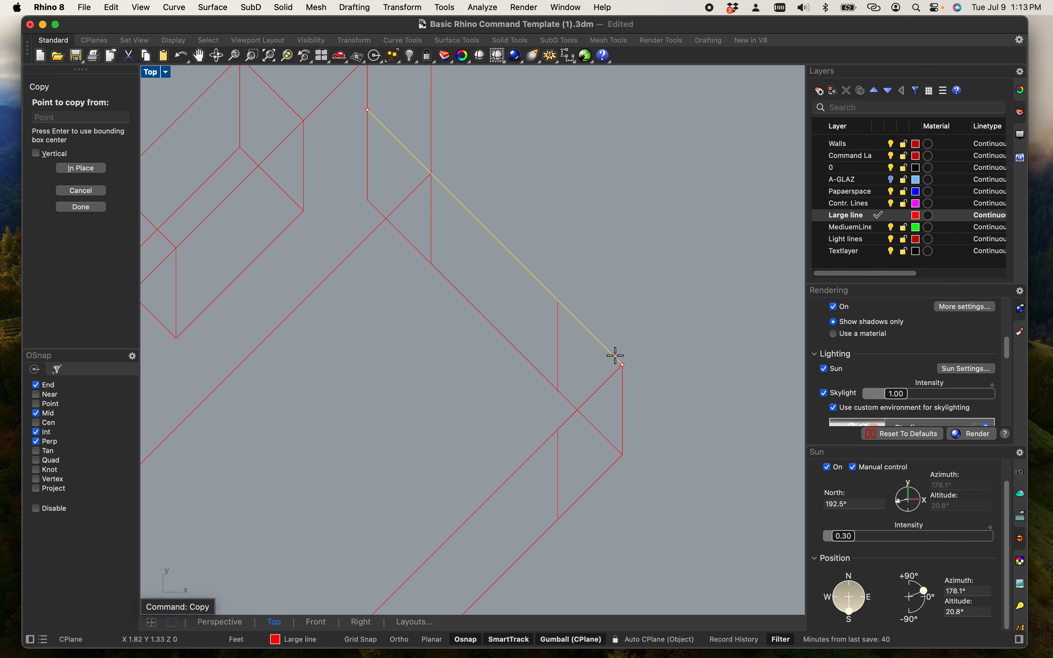
pyautogui.click(623, 365)
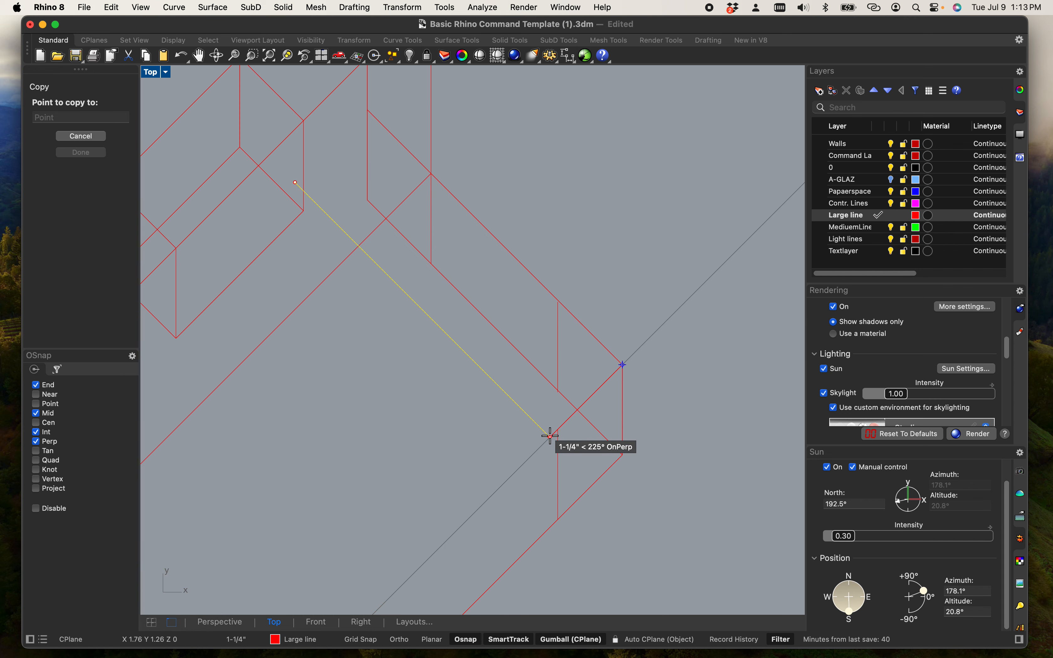
pyautogui.click(559, 429)
pyautogui.press('Return')
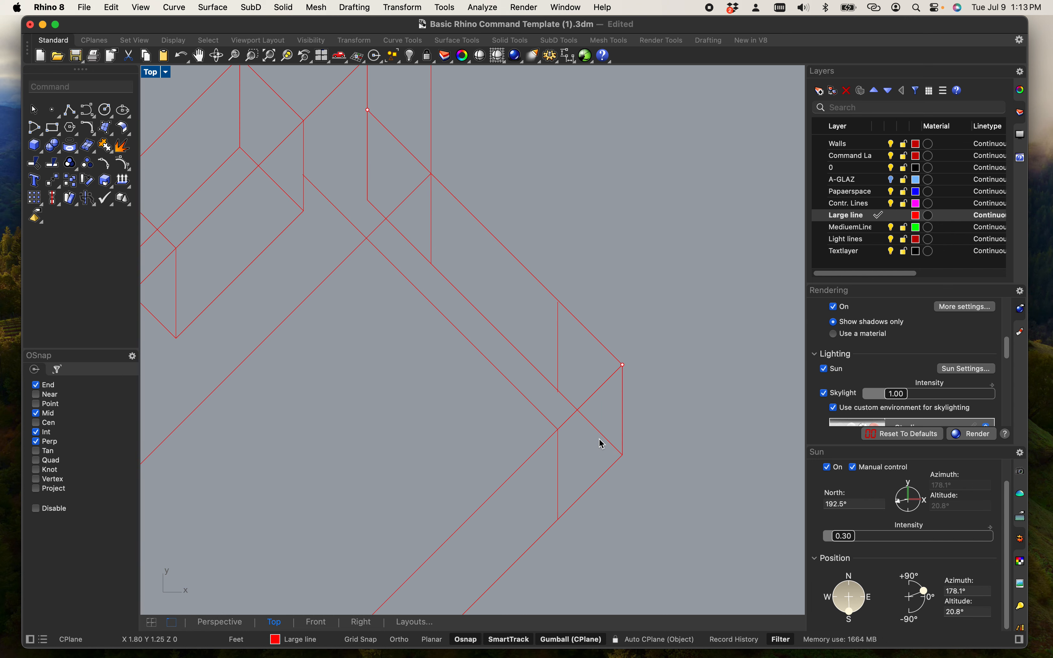
# Copy the long lower sloping edge from the right-hand corner to the upper end of the upper inner vertical.
pyautogui.scroll(-5, 600, 509)
pyautogui.scroll(-3, 564, 446)
pyautogui.scroll(5, 531, 426)
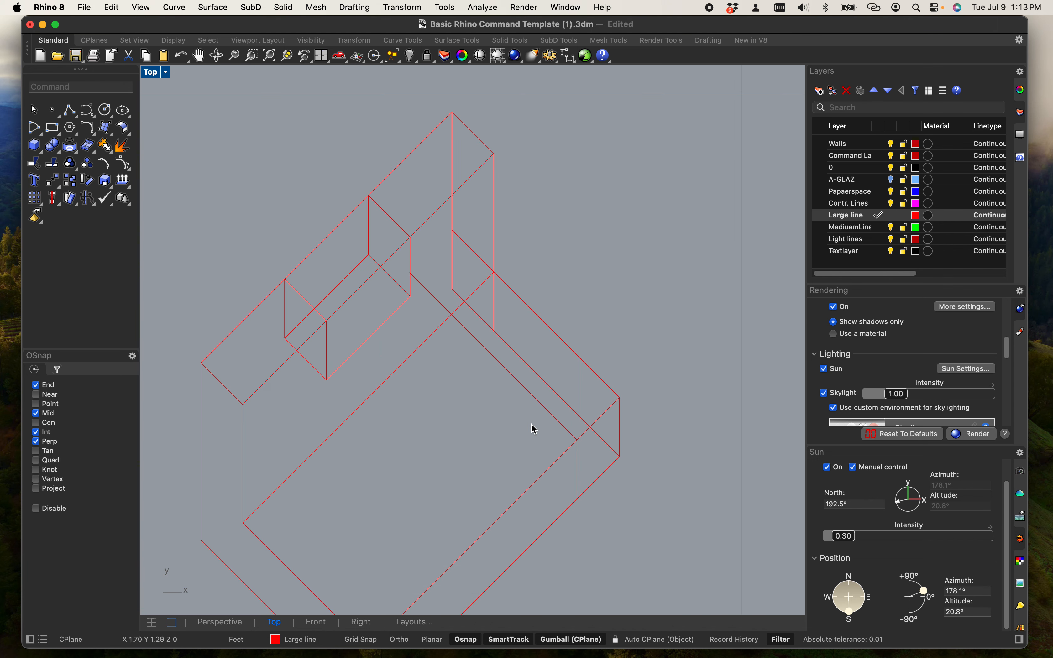
pyautogui.moveTo(406, 380); pyautogui.dragTo(393, 345, button='right')
pyautogui.click(477, 489)
pyautogui.write('Copy')
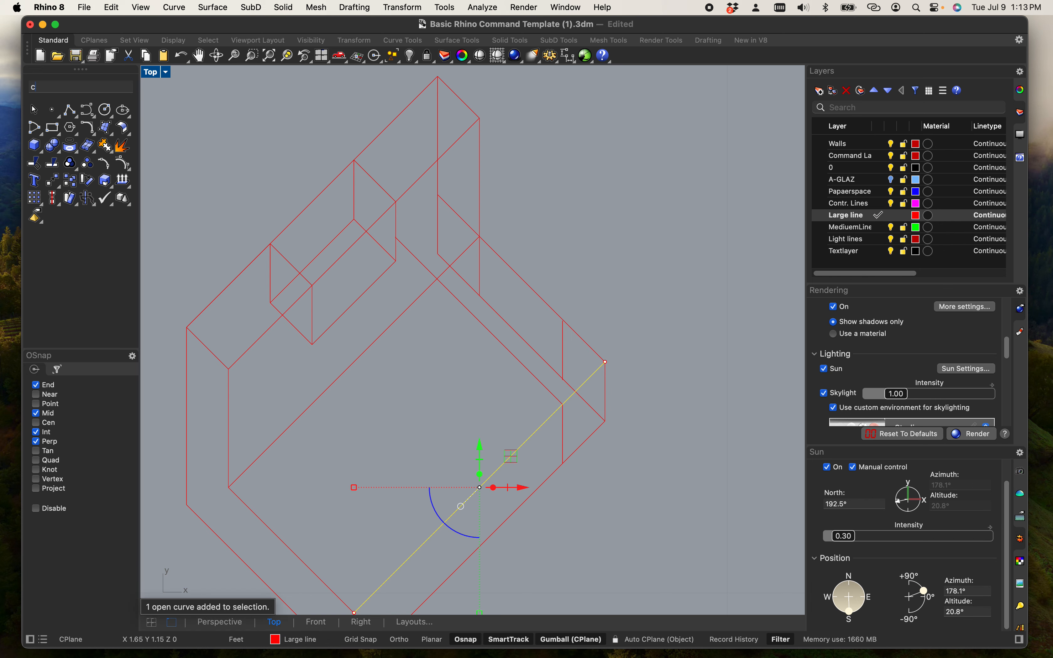
pyautogui.press('Return')
pyautogui.scroll(5, 689, 403)
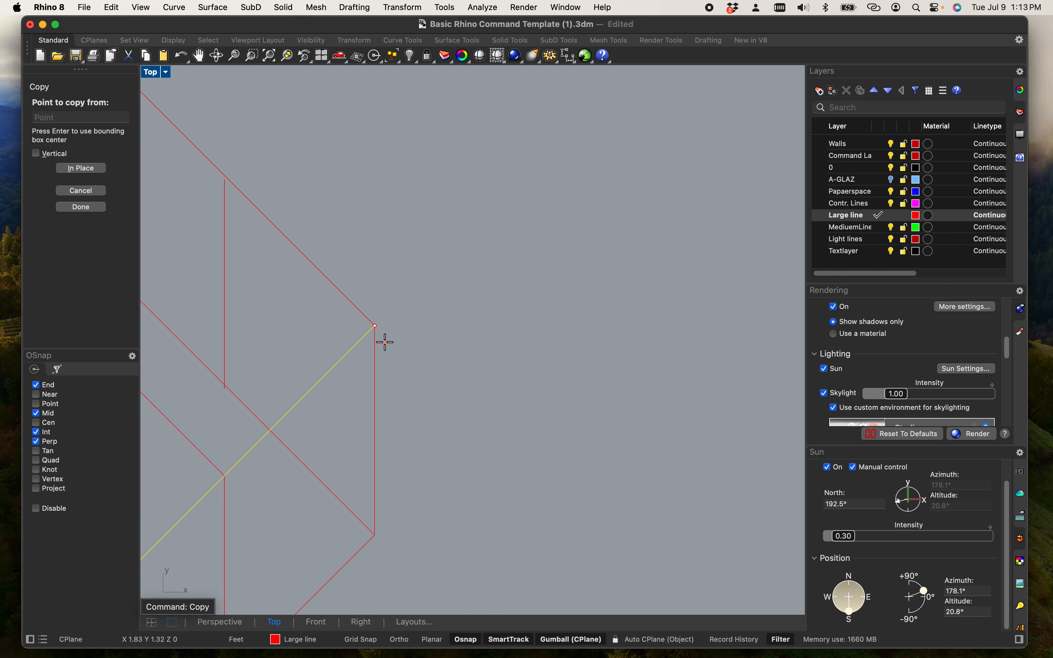
pyautogui.click(376, 326)
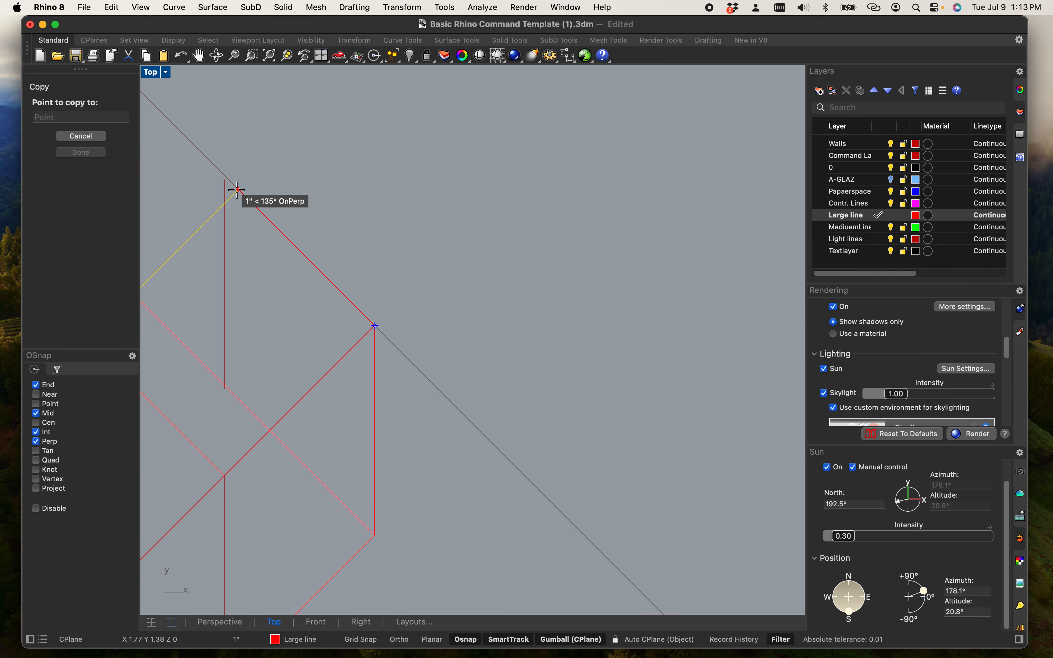
pyautogui.click(227, 179)
pyautogui.scroll(-5, 227, 178)
pyautogui.moveTo(284, 245); pyautogui.dragTo(483, 317, button='right')
pyautogui.press('Escape')
pyautogui.press('Escape')
# Trim the two copied sloping lines back to their crossing point to form the notch's inner corner.
pyautogui.scroll(3, 405, 348)
pyautogui.moveTo(383, 371); pyautogui.dragTo(359, 297)
pyautogui.write('trim')
pyautogui.press('Return')
pyautogui.moveTo(355, 355); pyautogui.dragTo(329, 264)
pyautogui.scroll(-5, 321, 311)
pyautogui.moveTo(328, 322); pyautogui.dragTo(401, 323, button='right')
pyautogui.press('Return')
# Trim away the right-hand corner and the leftover line ends outside the notch's two verticals.
pyautogui.scroll(2, 471, 309)
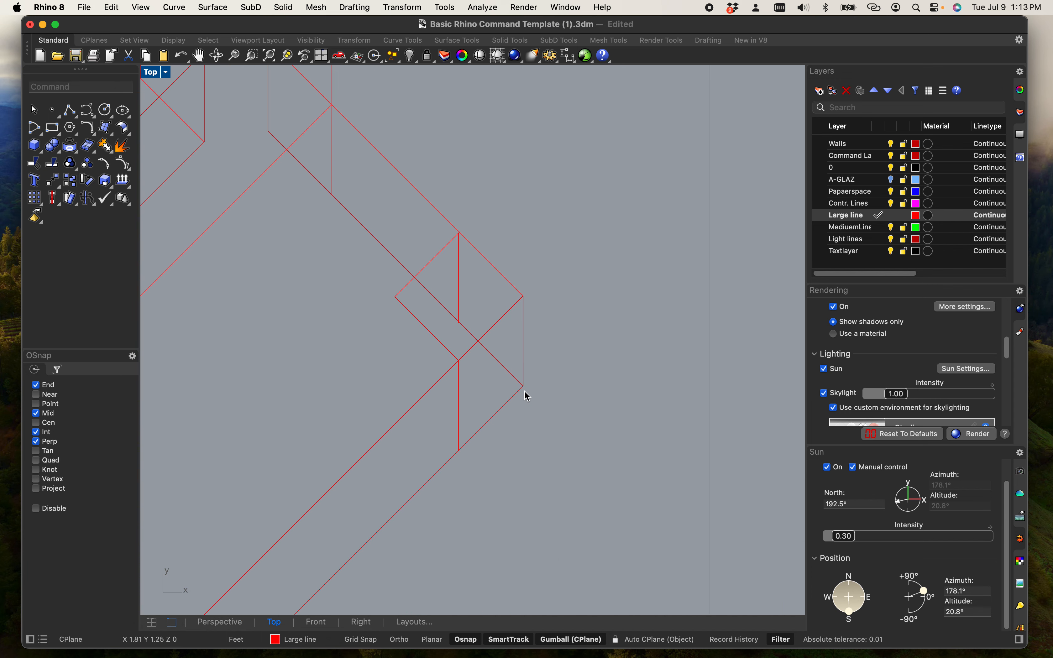
pyautogui.moveTo(539, 484); pyautogui.dragTo(376, 201)
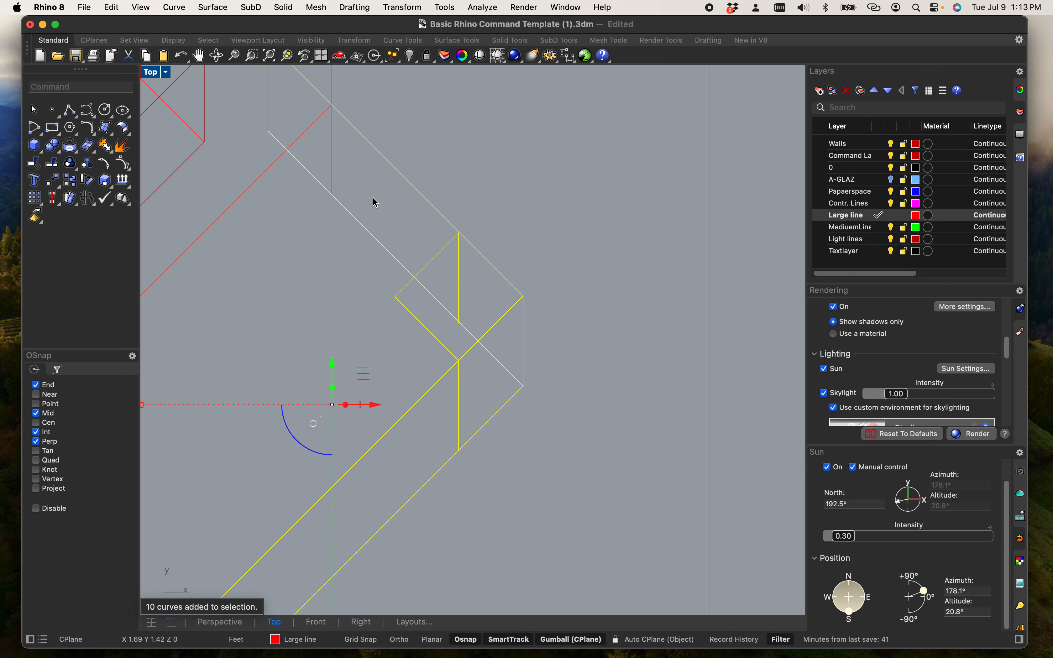
pyautogui.write('trim')
pyautogui.press('Return')
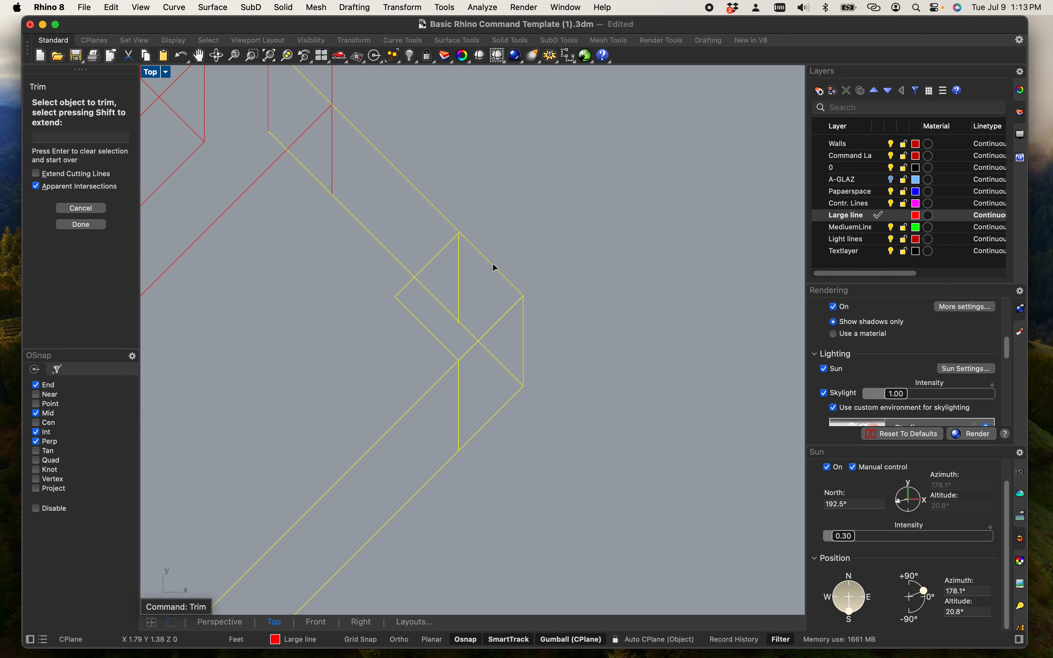
pyautogui.moveTo(562, 423); pyautogui.dragTo(500, 253)
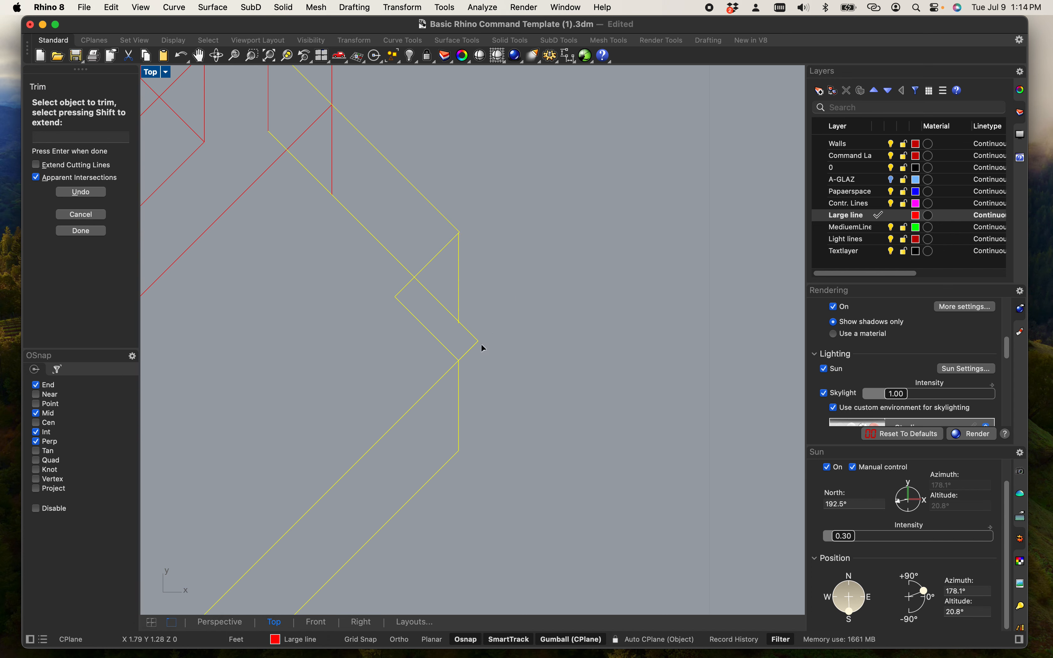
pyautogui.scroll(1, 483, 355)
pyautogui.moveTo(482, 355); pyautogui.dragTo(466, 319)
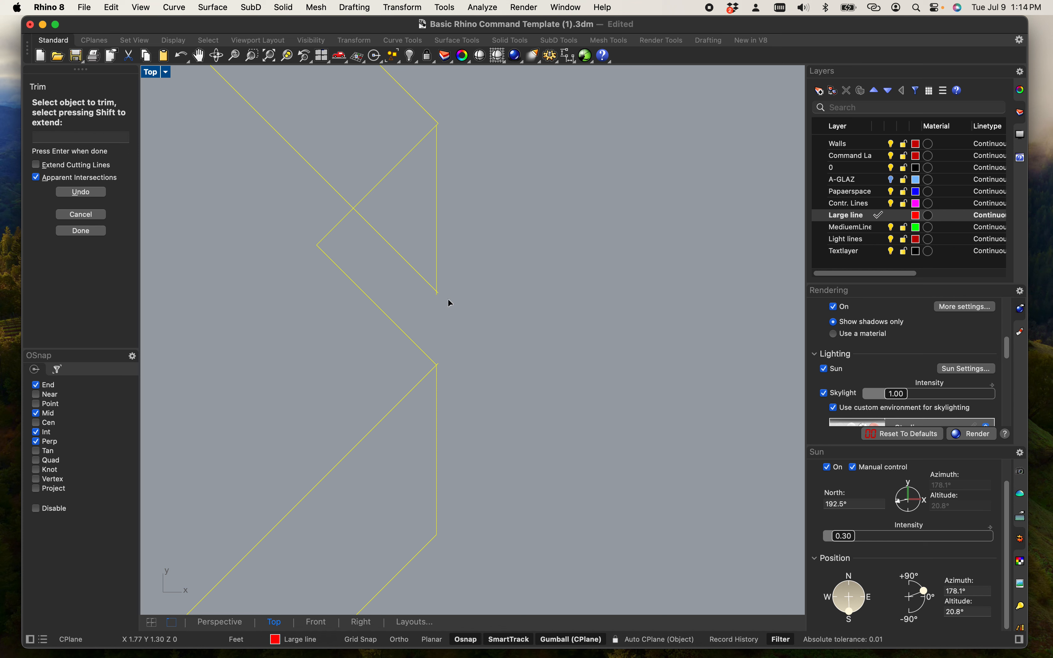
# Try trimming the sloping segment that crosses inside the notch, undo that cut and leave Trim.
pyautogui.moveTo(403, 234); pyautogui.dragTo(448, 308, button='right')
pyautogui.click(437, 319)
pyautogui.scroll(-3, 361, 243)
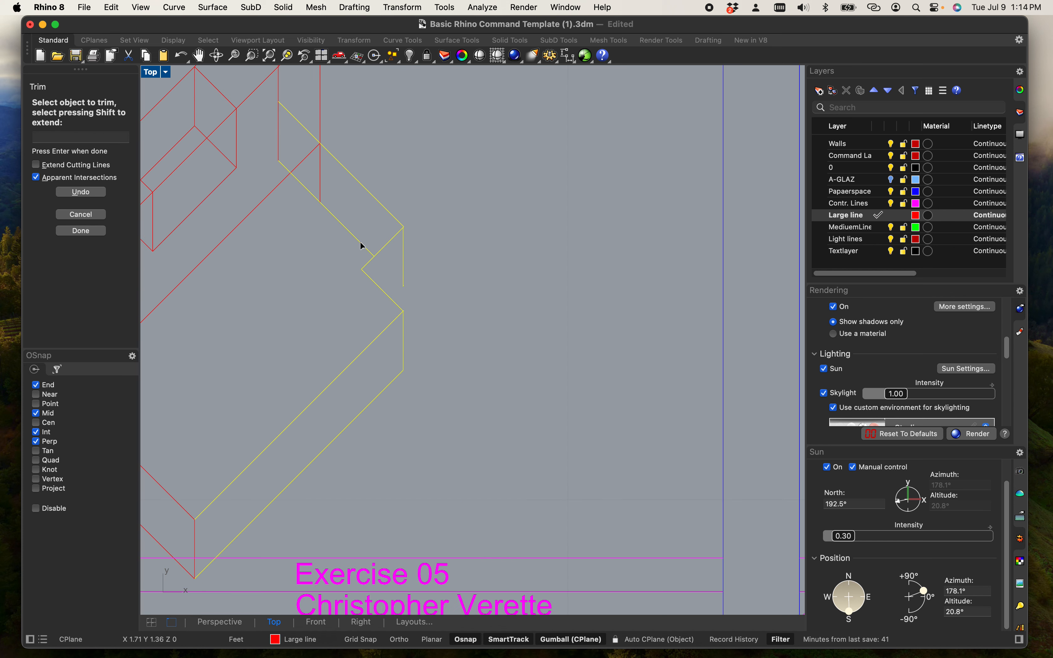
pyautogui.press('super+z')
pyautogui.moveTo(466, 245); pyautogui.dragTo(591, 298, button='right')
pyautogui.press('Escape')
# Draw a short diagonal line from the lower end of the upper notch vertical to the notch's lower sloping line.
pyautogui.scroll(4, 518, 359)
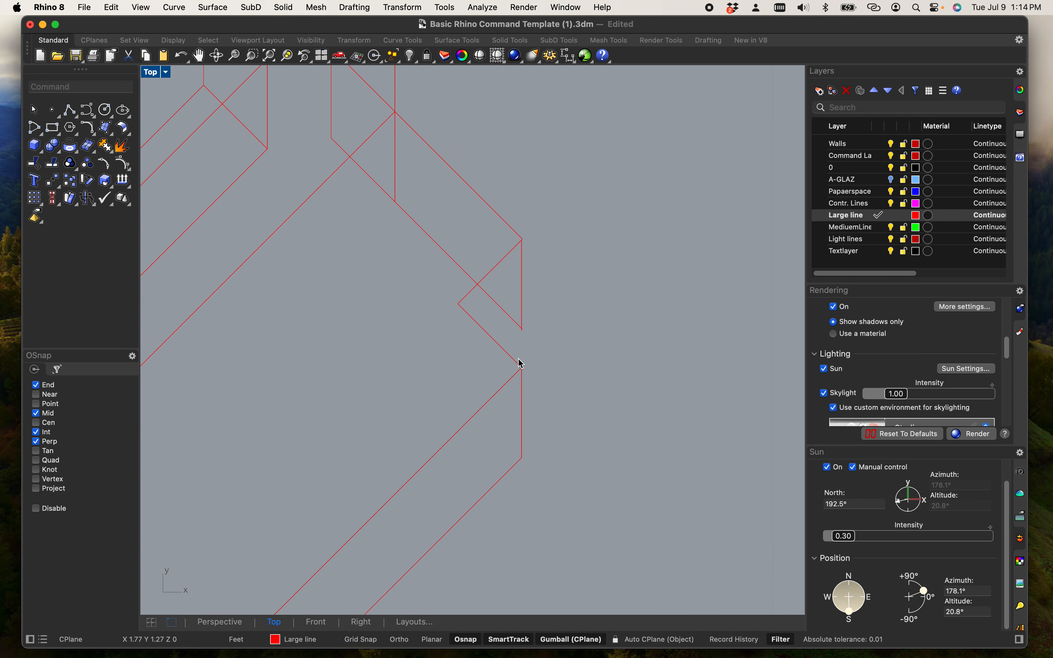
pyautogui.write('line')
pyautogui.press('Return')
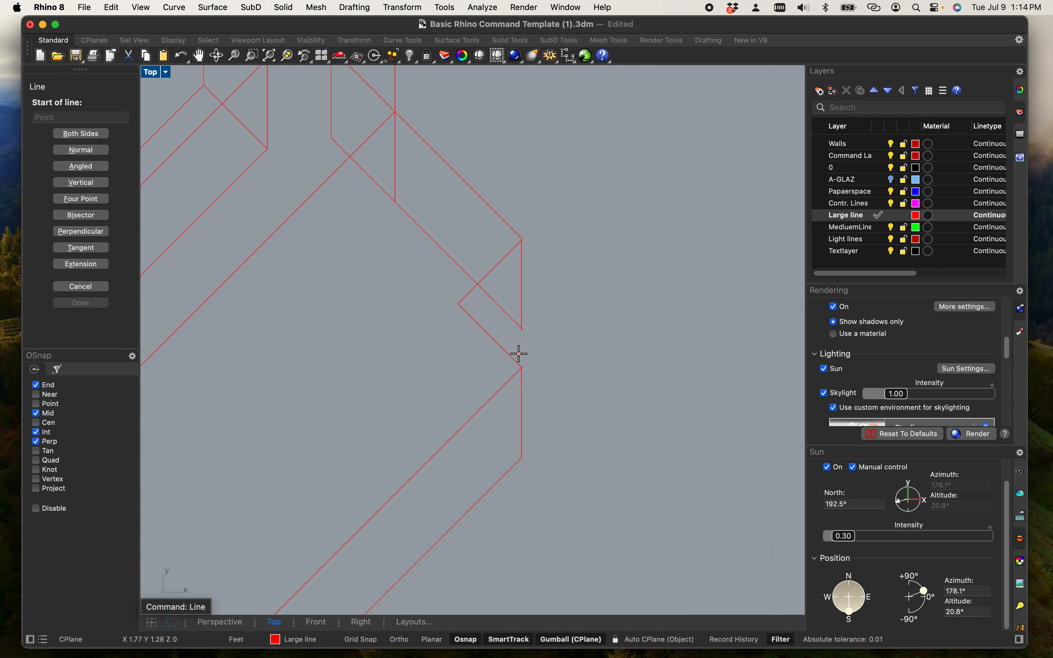
pyautogui.click(522, 330)
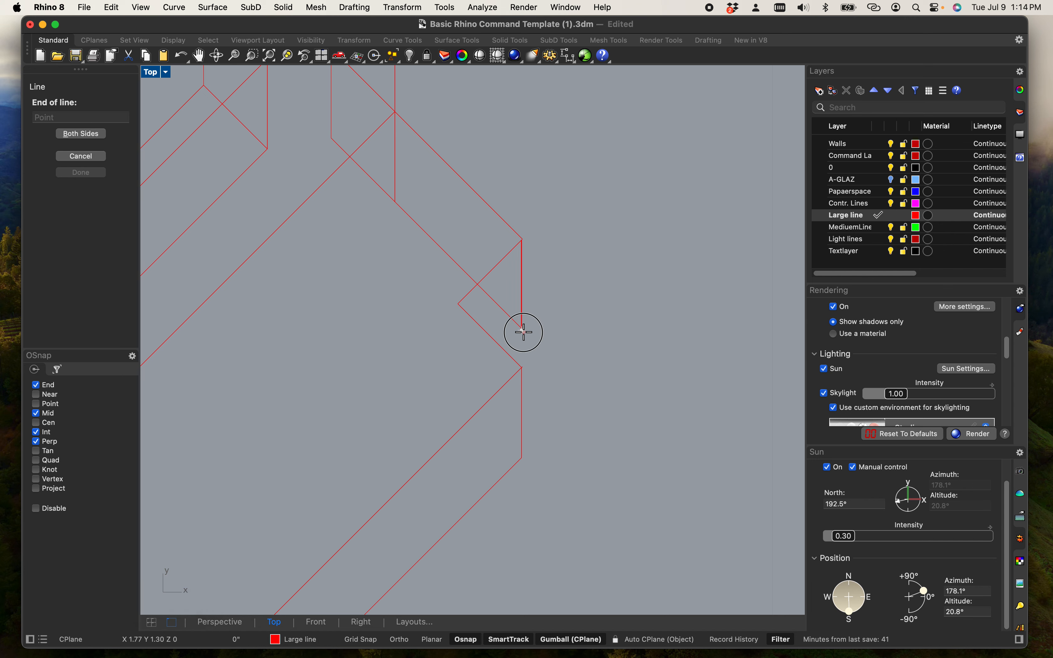
pyautogui.click(504, 348)
pyautogui.scroll(-5, 514, 370)
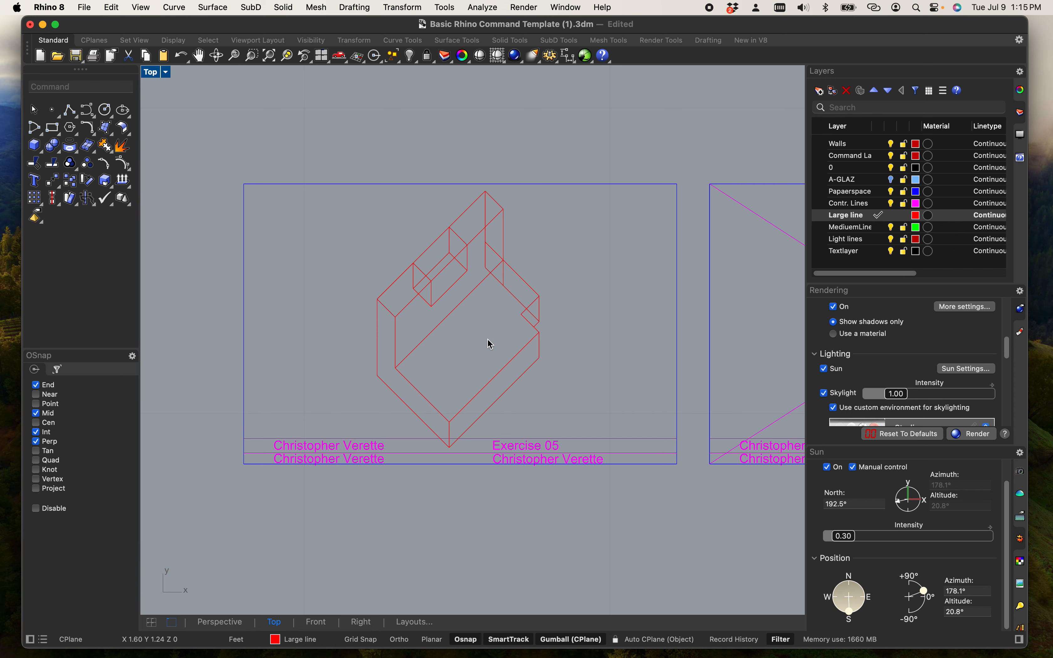
pyautogui.scroll(5, 436, 329)
pyautogui.moveTo(479, 313); pyautogui.dragTo(477, 390, button='right')
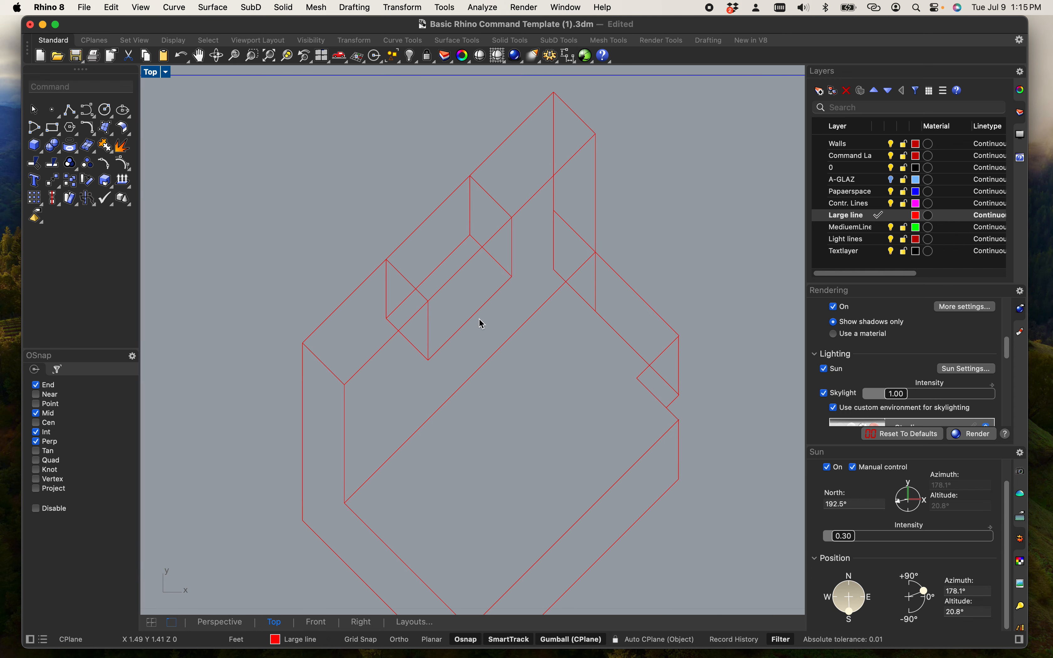
# Using all the figure's lines as cutting objects, trim the hidden sloping segments around the slot between the two upper-left blocks.
pyautogui.scroll(-2, 539, 294)
pyautogui.moveTo(555, 367); pyautogui.dragTo(532, 345, button='right')
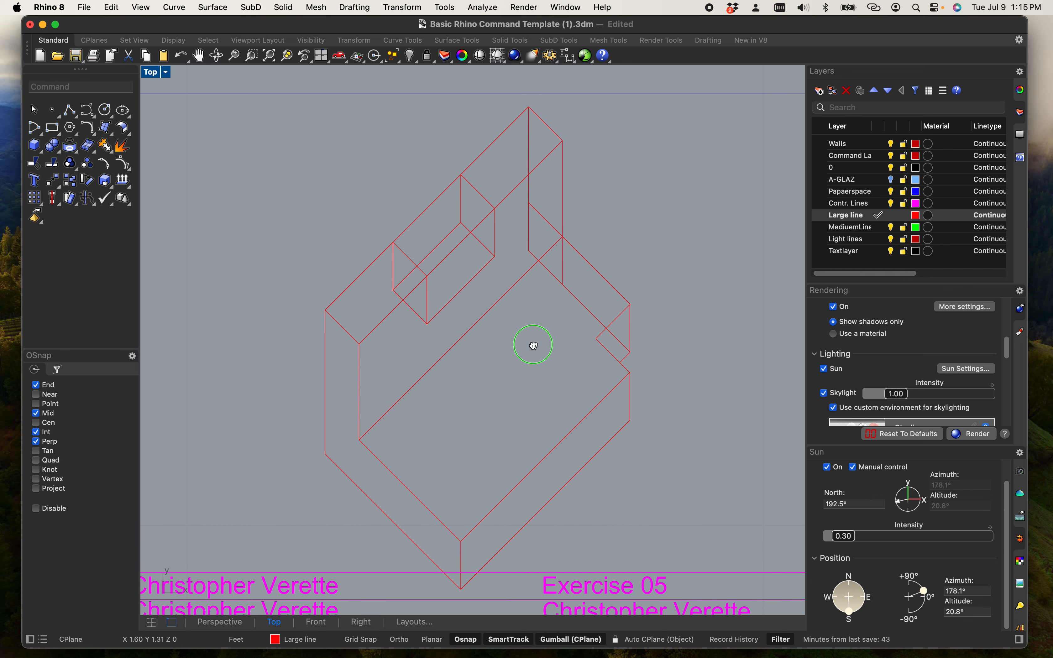
pyautogui.moveTo(702, 505); pyautogui.dragTo(174, 144)
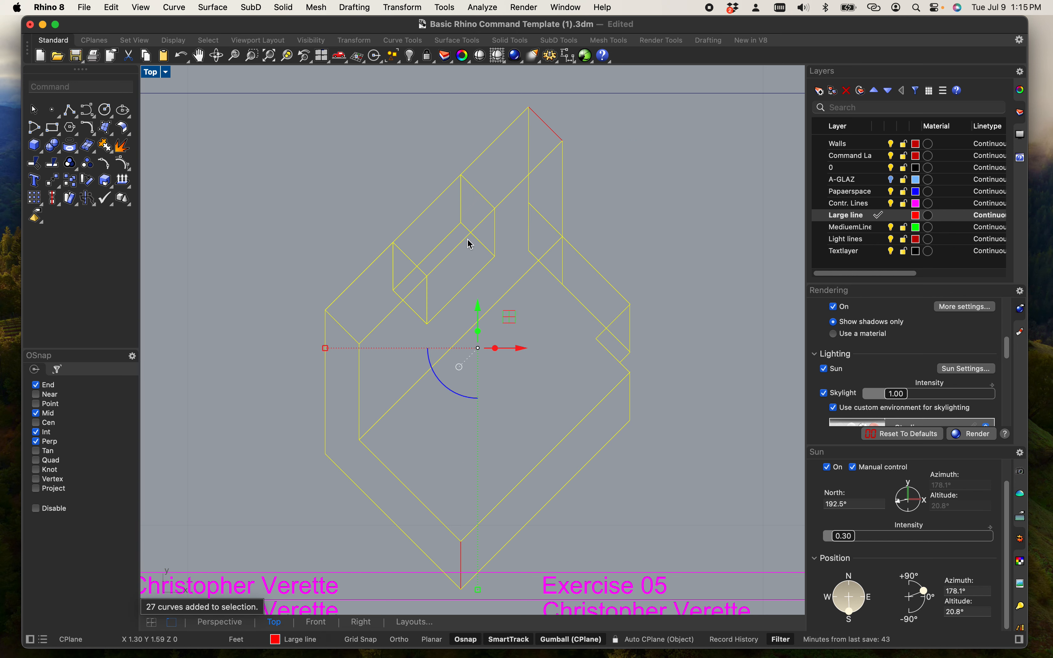
pyautogui.moveTo(730, 532); pyautogui.dragTo(285, 111)
pyautogui.write('Trim')
pyautogui.press('Return')
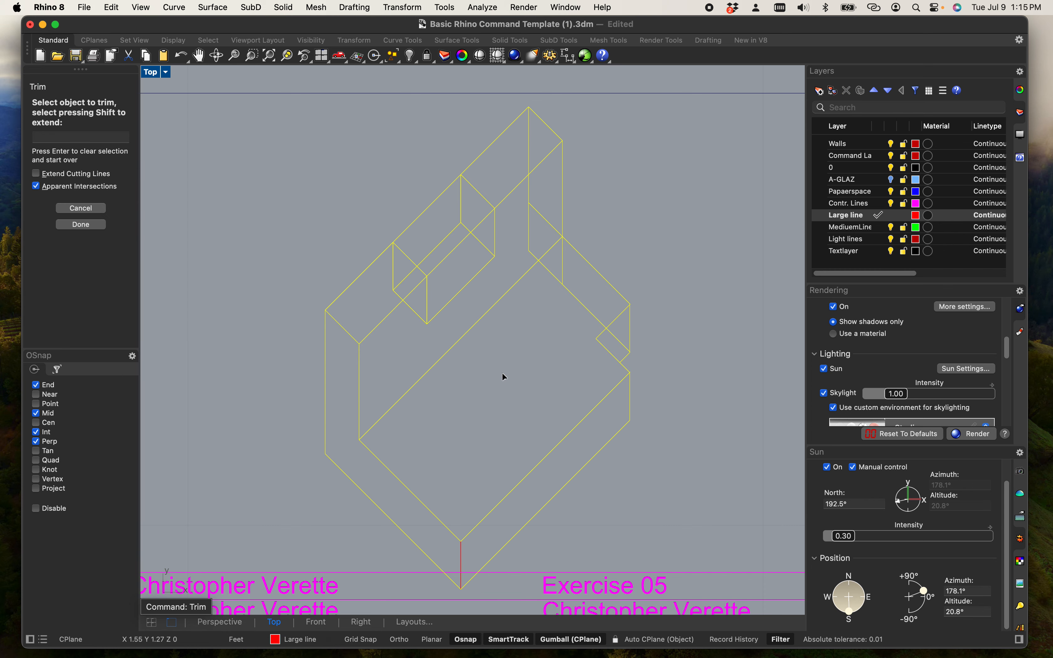
pyautogui.scroll(3, 383, 240)
pyautogui.click(437, 224)
pyautogui.click(441, 298)
pyautogui.click(490, 288)
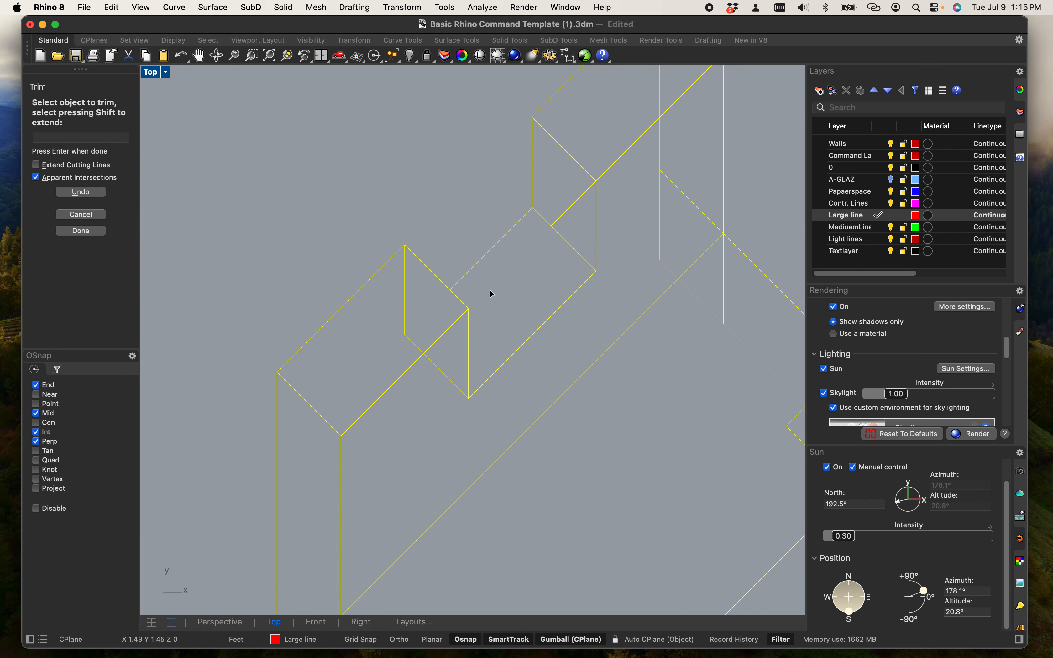
# Trim the hidden vertical and sloping lines behind the tall block and down to the right-hand corner notch.
pyautogui.scroll(-2, 561, 215)
pyautogui.scroll(3, 608, 244)
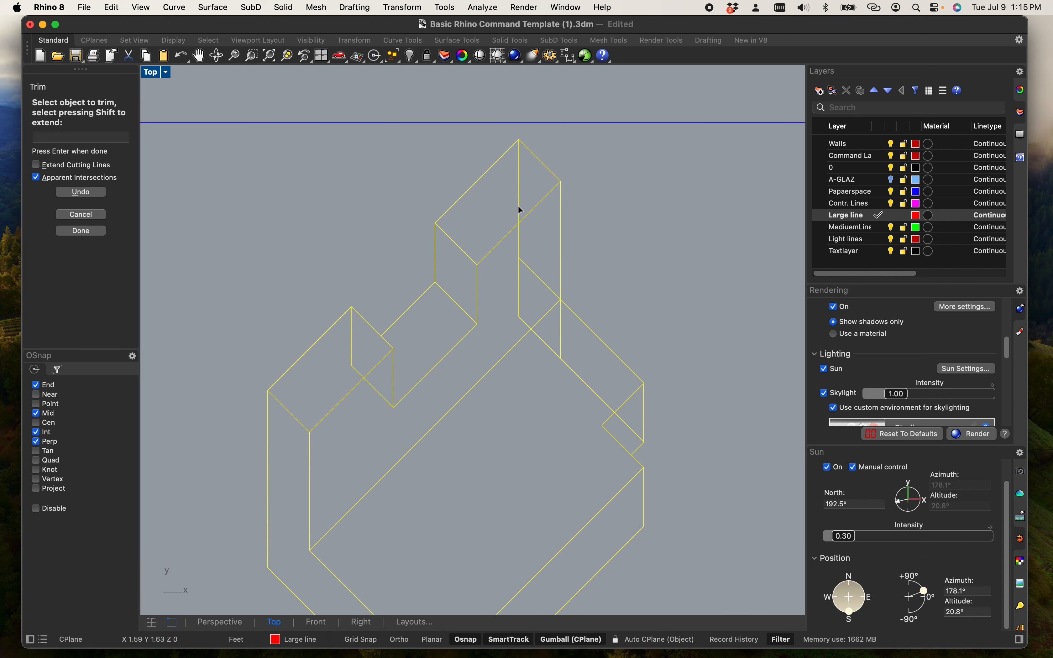
pyautogui.click(540, 310)
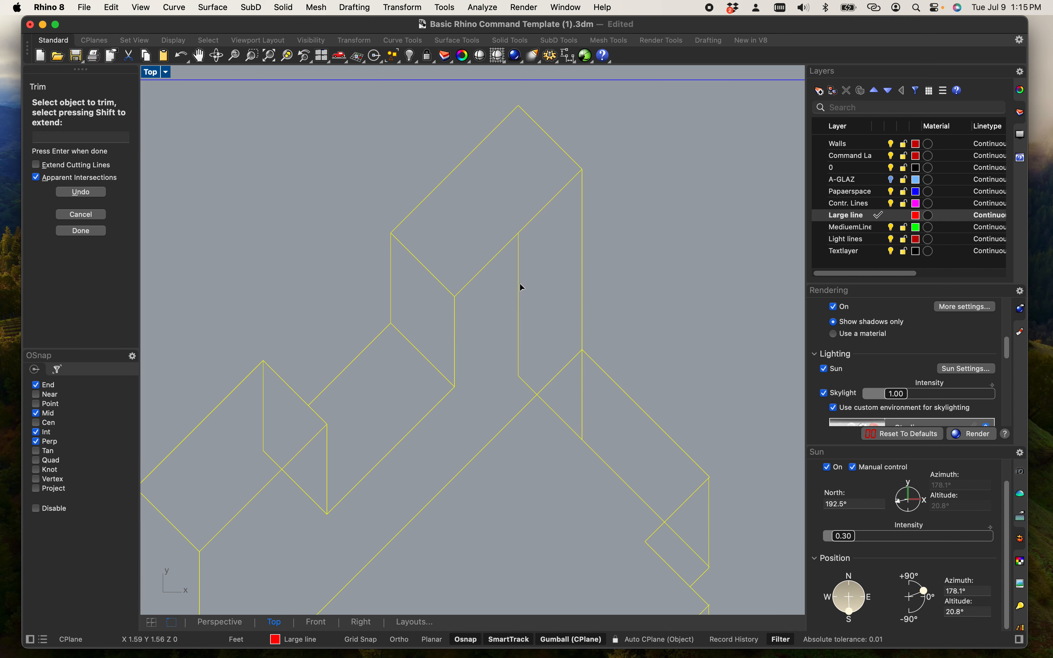
pyautogui.click(518, 353)
pyautogui.scroll(-3, 553, 407)
pyautogui.moveTo(553, 409); pyautogui.dragTo(535, 368, button='right')
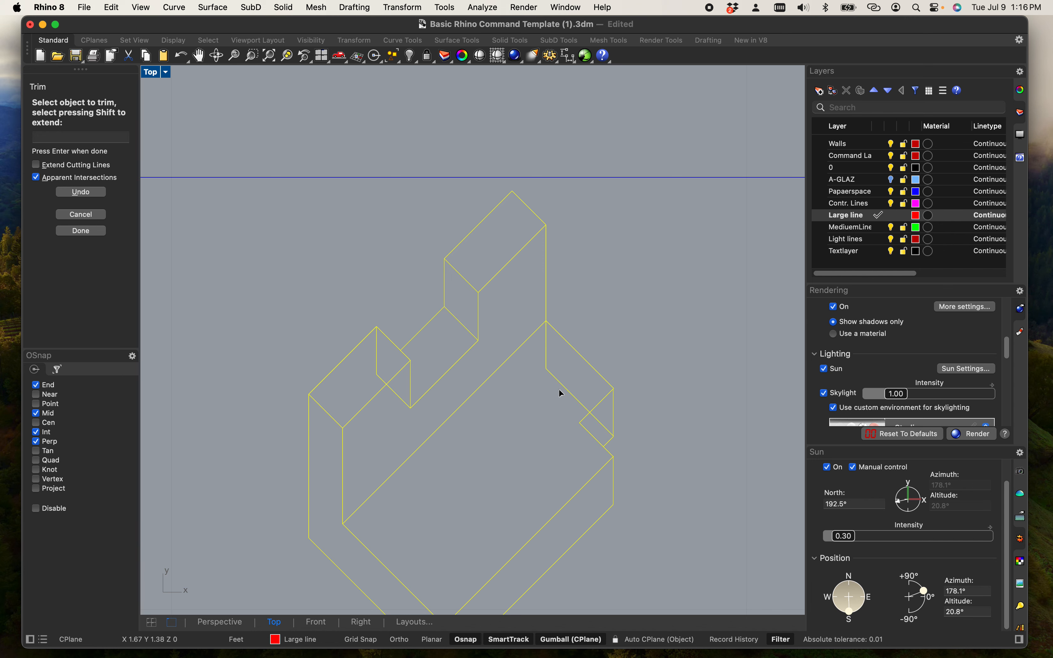
pyautogui.click(556, 379)
pyautogui.scroll(-3, 590, 455)
pyautogui.scroll(3, 520, 456)
pyautogui.scroll(3, 349, 234)
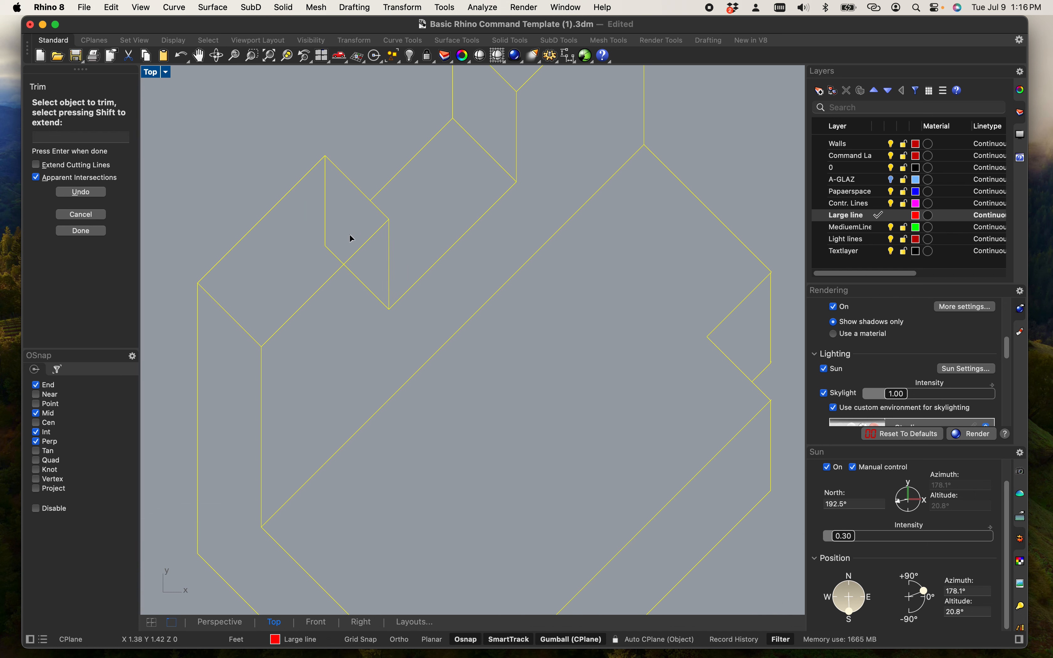
# Trim the remaining hidden lines crossing the lower-left block beside the slot and finish Trim.
pyautogui.click(320, 235)
pyautogui.scroll(-3, 361, 291)
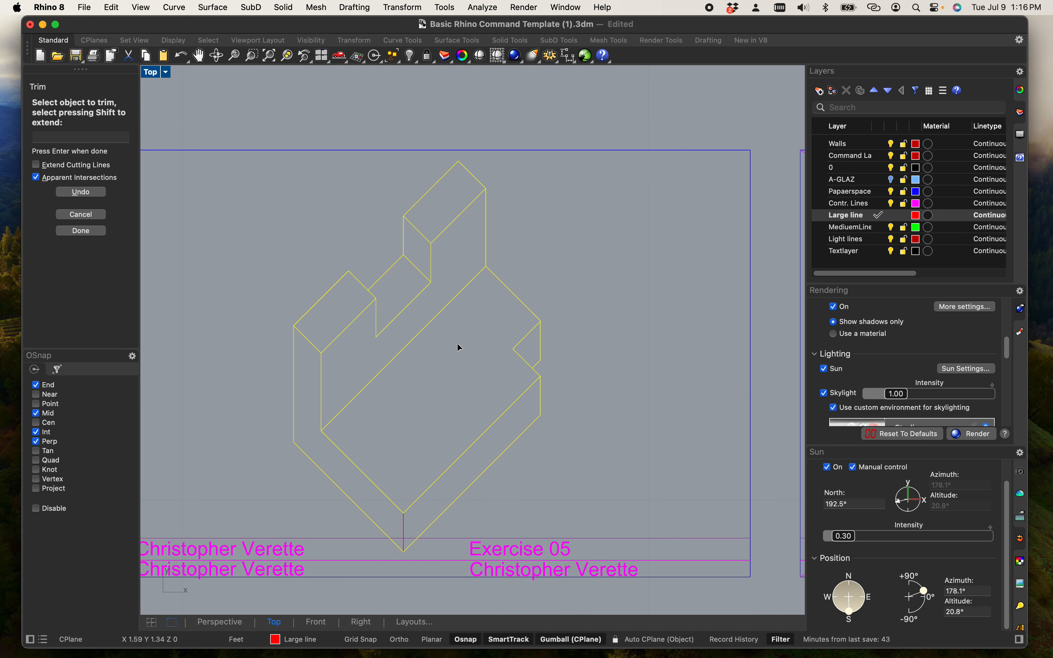
pyautogui.press('Return')
# Turn off the Papaerspace and Contr. Lines layers.
pyautogui.scroll(-4, 449, 385)
pyautogui.moveTo(450, 385)
pyautogui.mouseDown(button='right')
pyautogui.moveTo(444, 348)
pyautogui.moveTo(467, 321)
pyautogui.moveTo(450, 315)
pyautogui.mouseUp(button='right')
pyautogui.scroll(4, 462, 340)
pyautogui.scroll(-2, 465, 321)
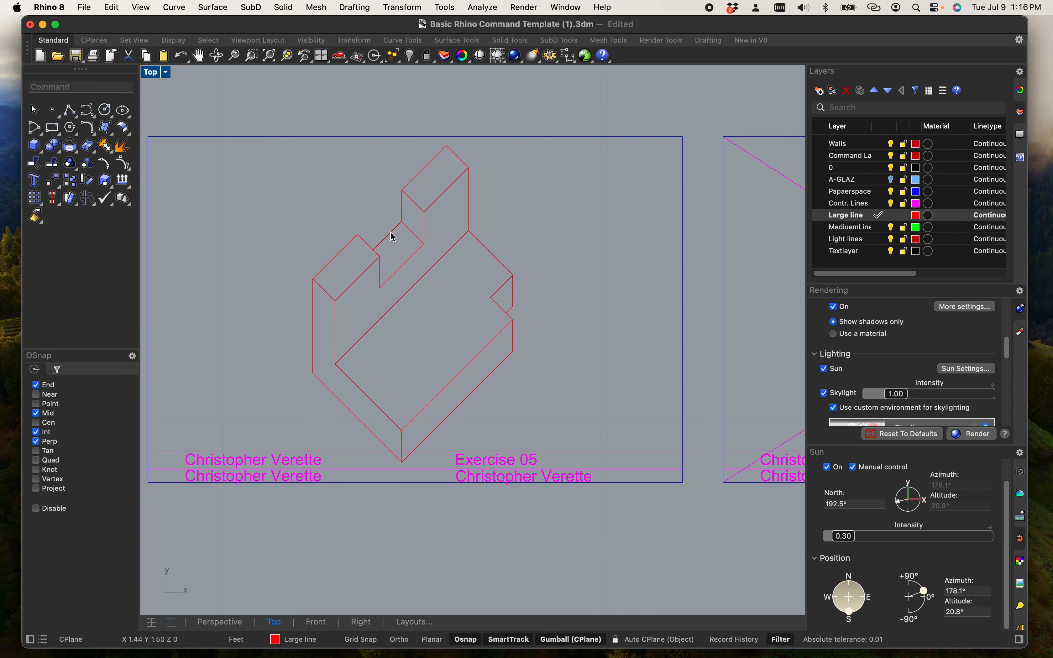
pyautogui.moveTo(252, 104)
pyautogui.mouseDown()
pyautogui.moveTo(406, 292)
pyautogui.moveTo(536, 494)
pyautogui.moveTo(550, 458)
pyautogui.mouseUp()
pyautogui.click(890, 193)
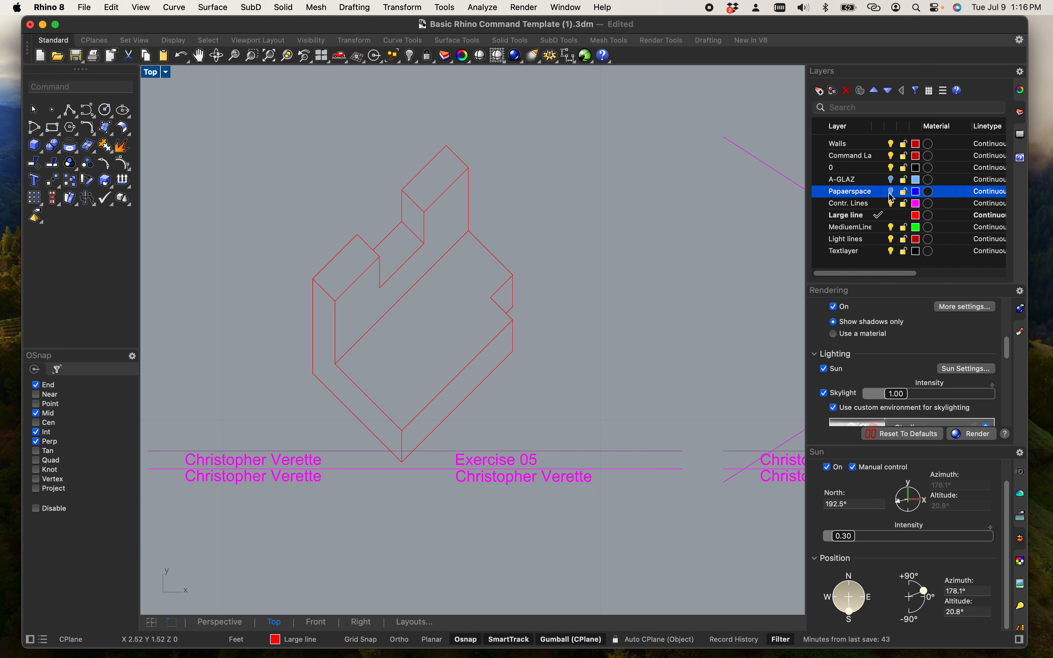
pyautogui.click(891, 204)
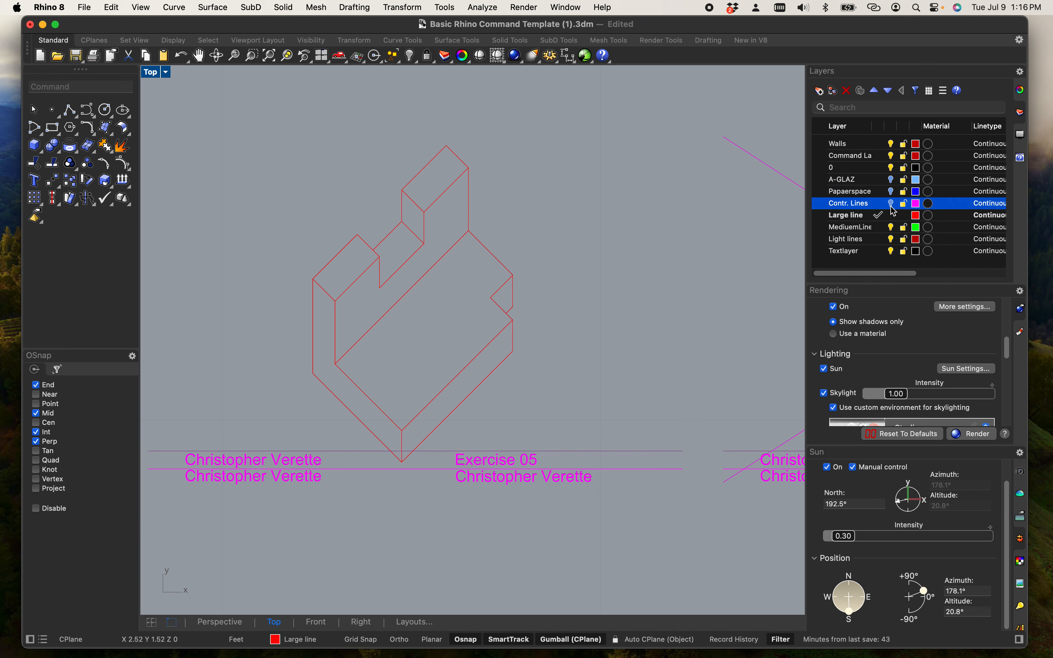
# Run Hatch on the whole figure and pick the large stepped face, the notch face and the lower-right strip as regions.
pyautogui.moveTo(556, 491); pyautogui.dragTo(244, 109)
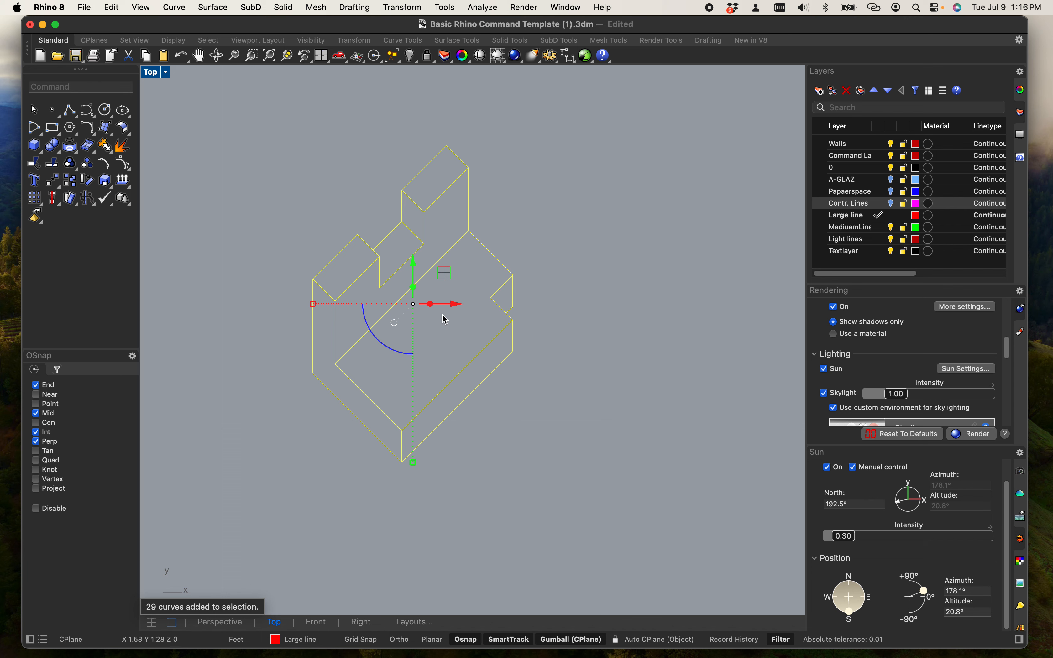
pyautogui.write('Hatch')
pyautogui.press('Return')
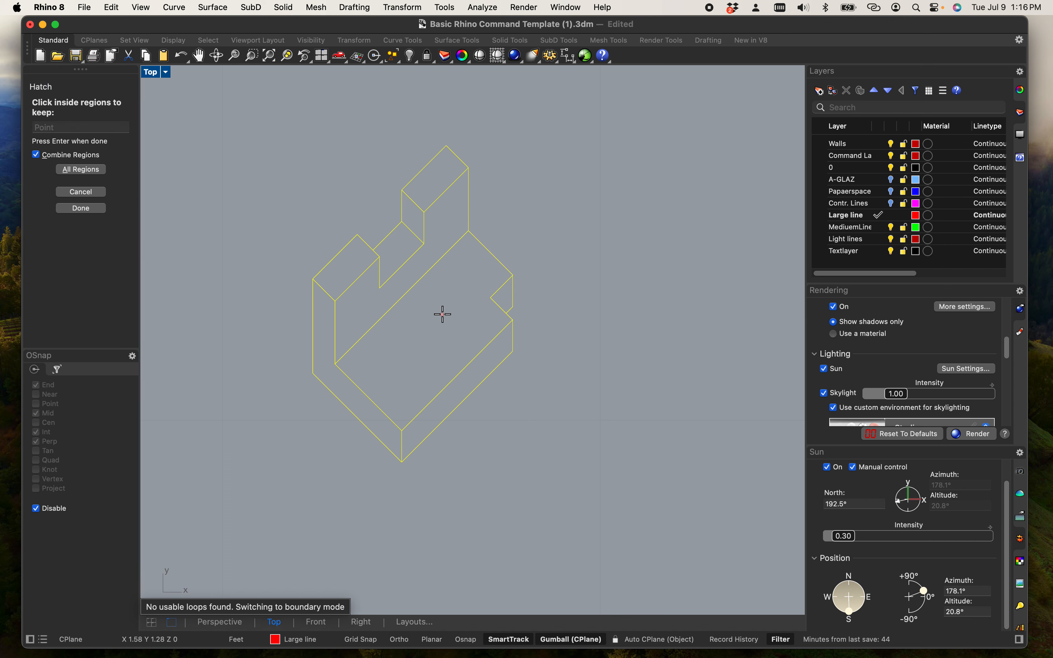
pyautogui.scroll(5, 358, 335)
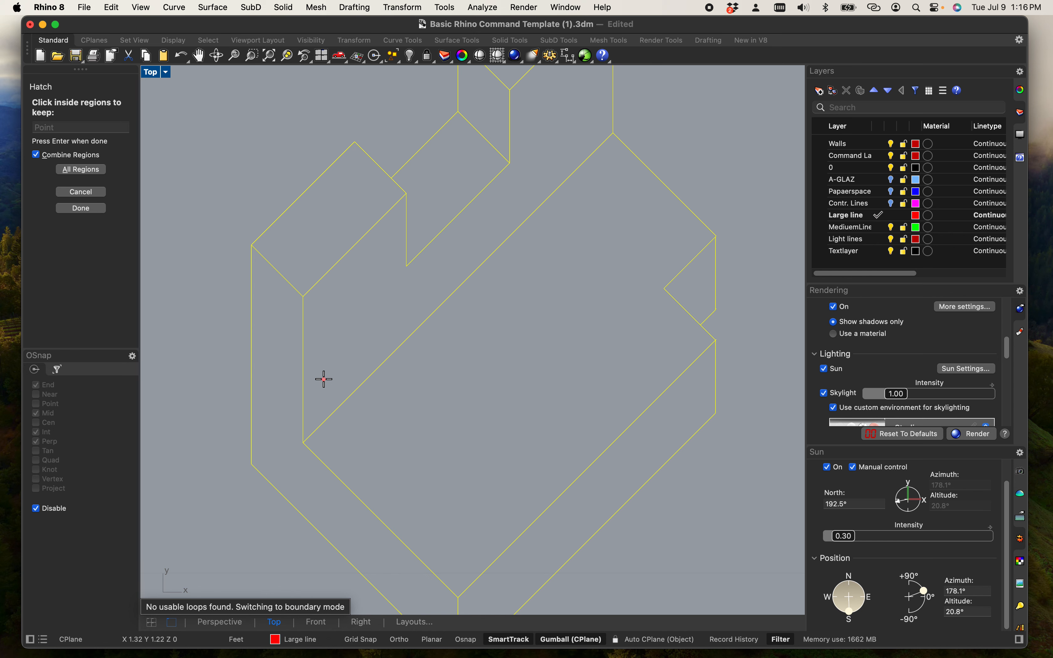
pyautogui.click(336, 354)
pyautogui.scroll(-4, 354, 334)
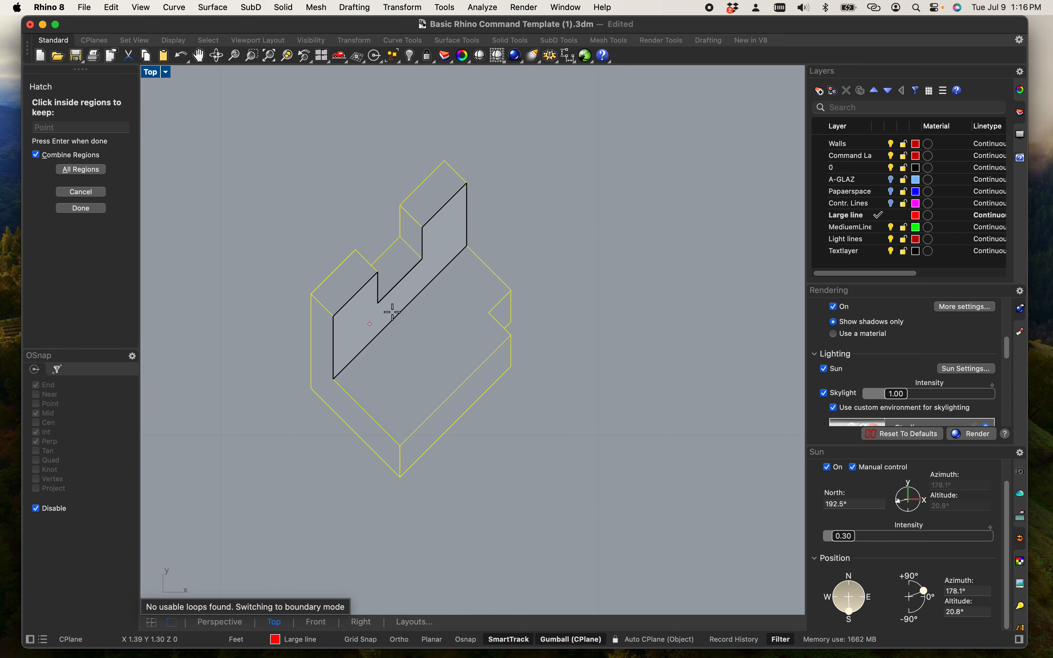
pyautogui.scroll(4, 470, 418)
pyautogui.click(577, 220)
pyautogui.scroll(-3, 580, 222)
pyautogui.scroll(-2, 397, 142)
pyautogui.scroll(5, 480, 144)
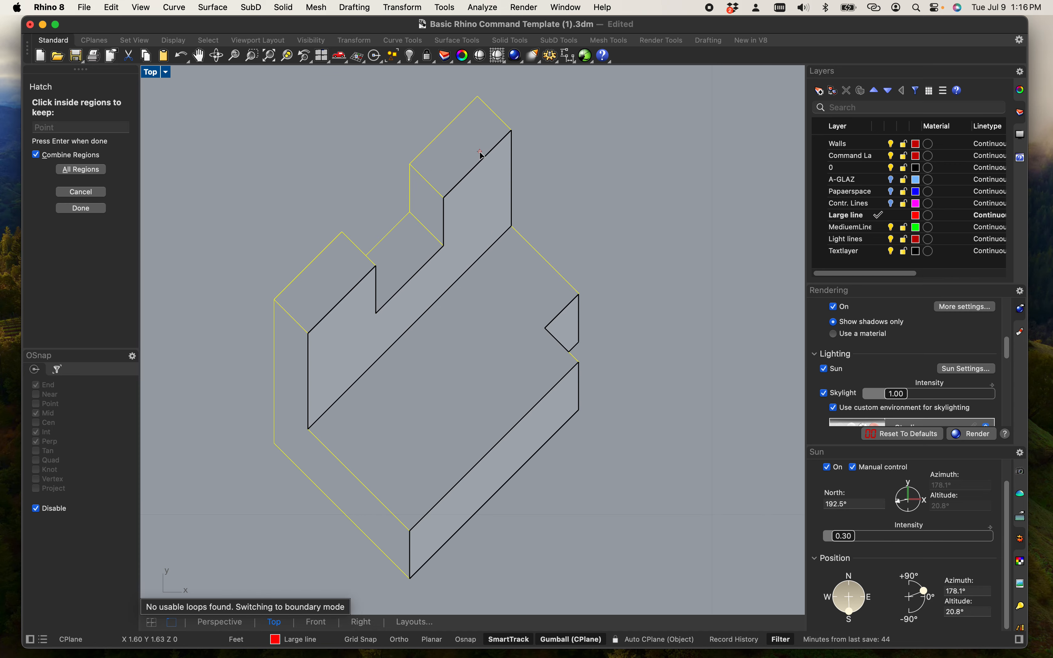
# Fill the picked regions with the SOLID hatch pattern.
pyautogui.press('Return')
pyautogui.moveTo(561, 110); pyautogui.dragTo(769, 109)
pyautogui.scroll(-5, 778, 190)
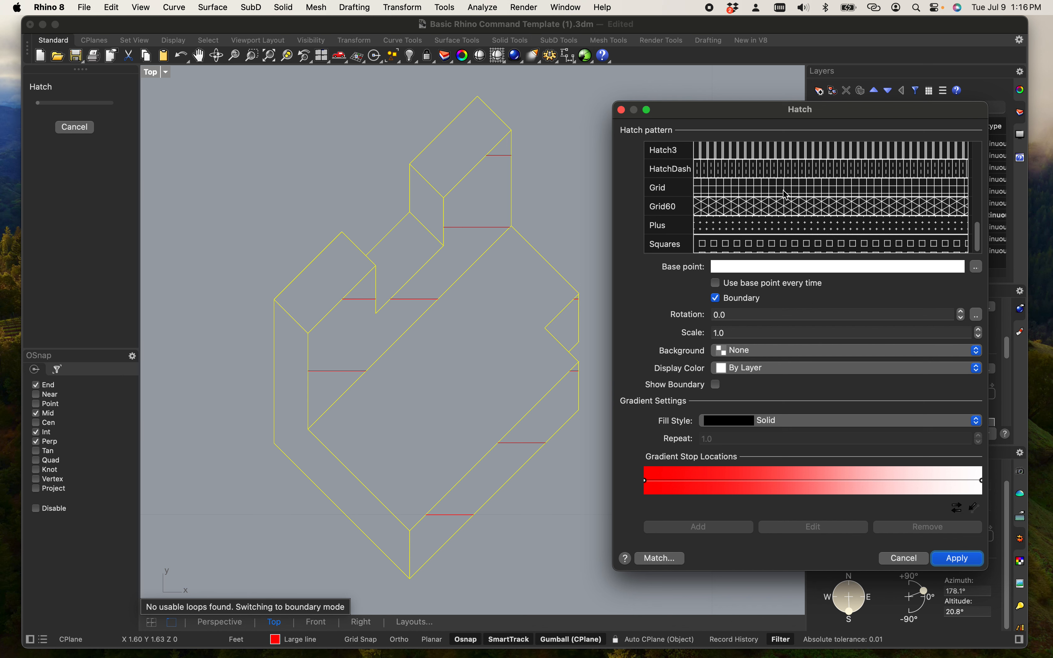
pyautogui.click(792, 229)
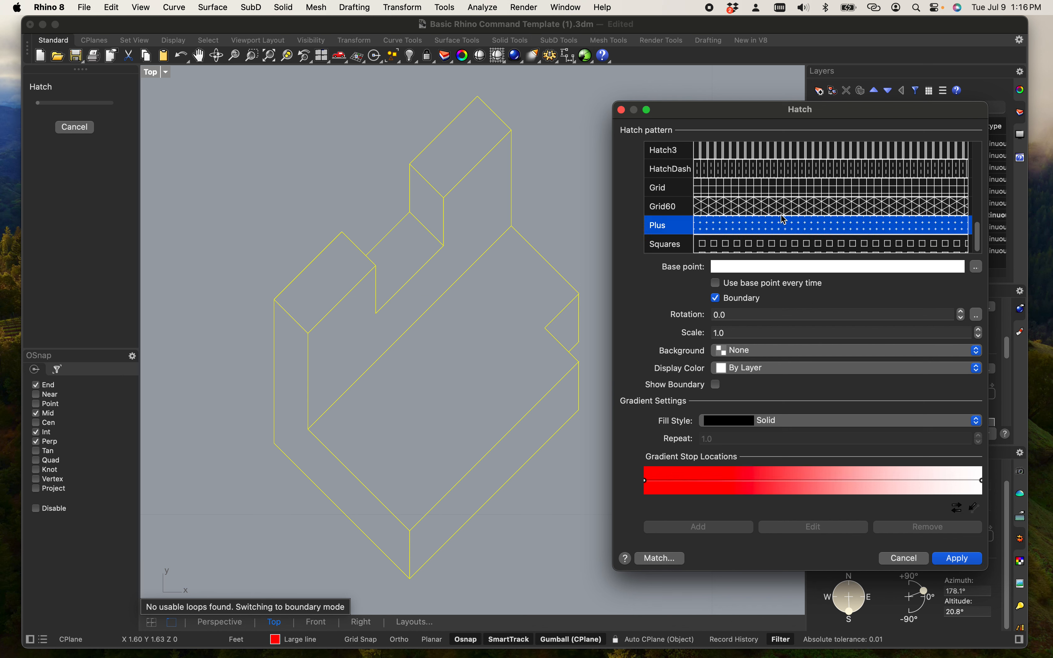
pyautogui.scroll(5, 784, 219)
pyautogui.click(774, 182)
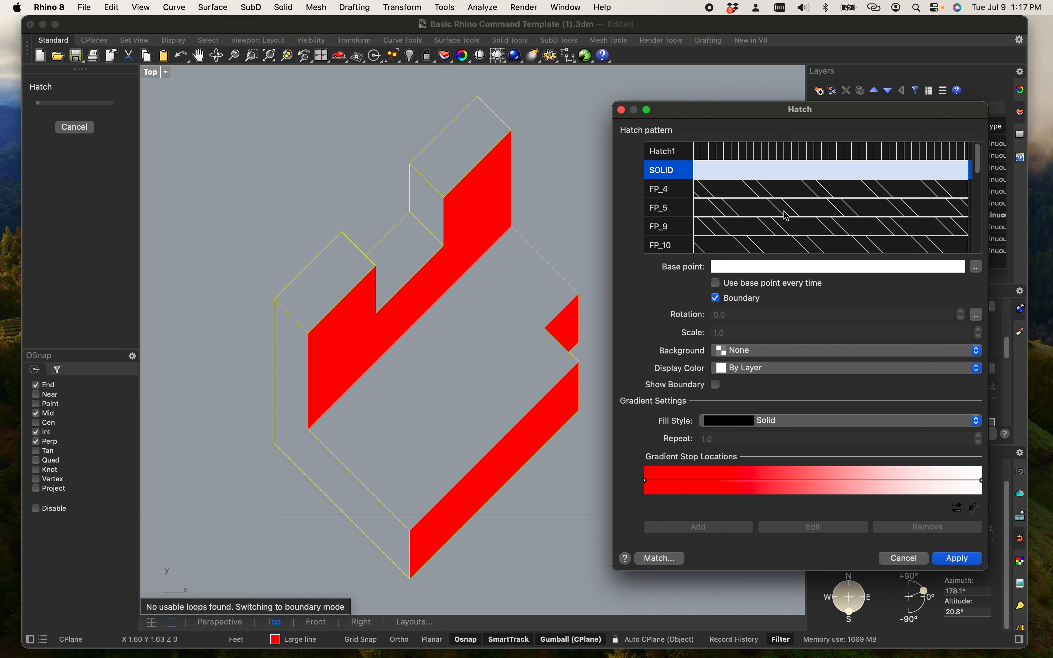
pyautogui.click(959, 558)
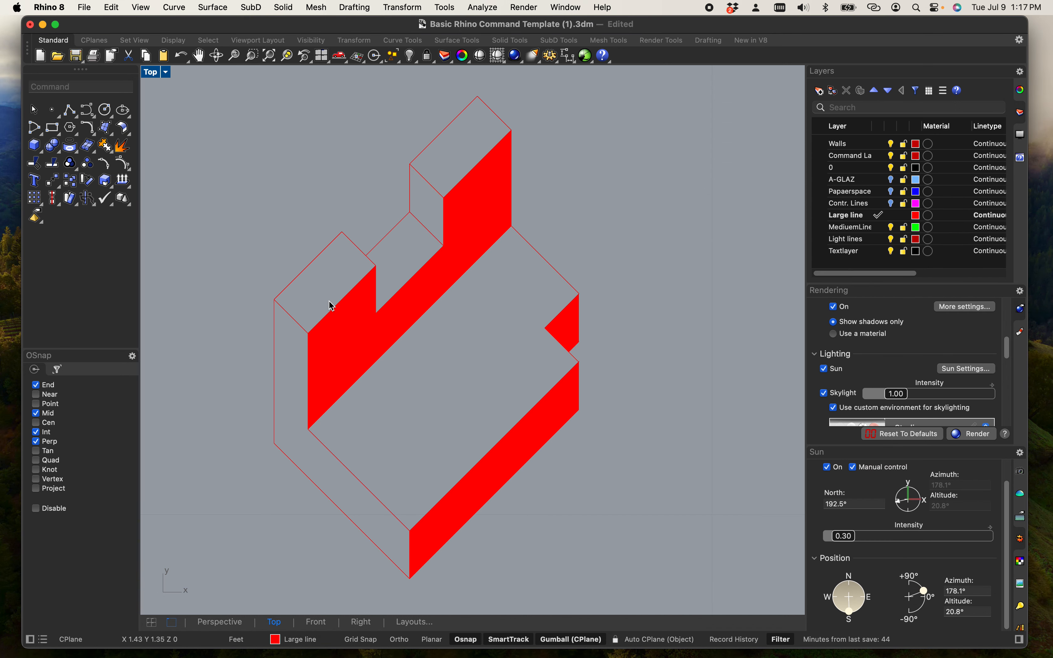
# Select the three solid hatches, create a layer named Poche and move the hatches onto it.
pyautogui.click(480, 217)
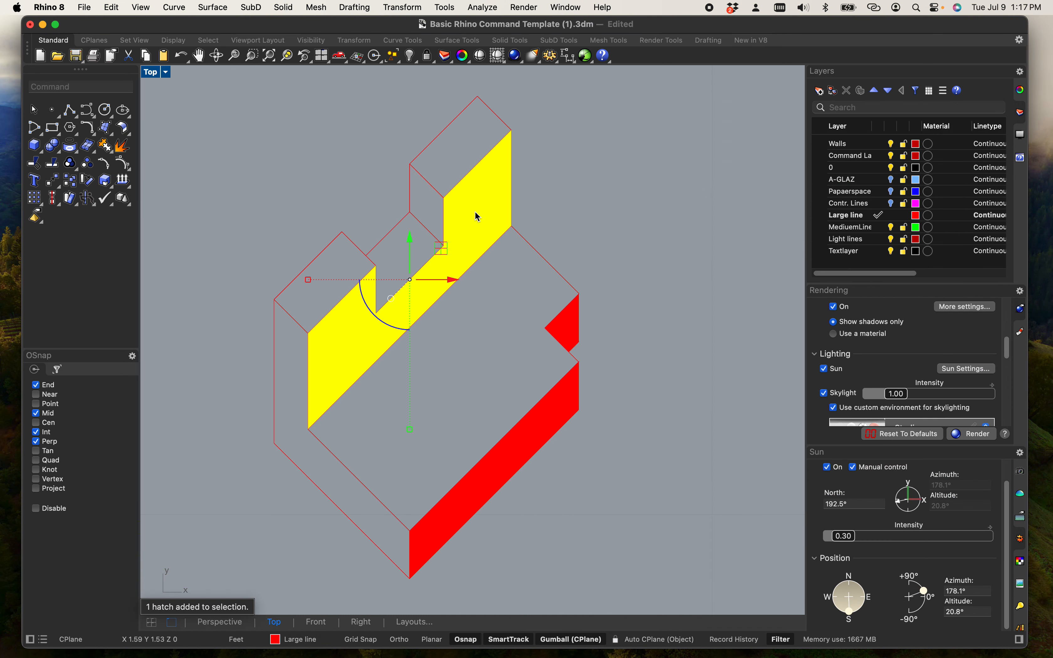
pyautogui.keyDown('shift'); pyautogui.click(570, 331); pyautogui.keyUp('shift')
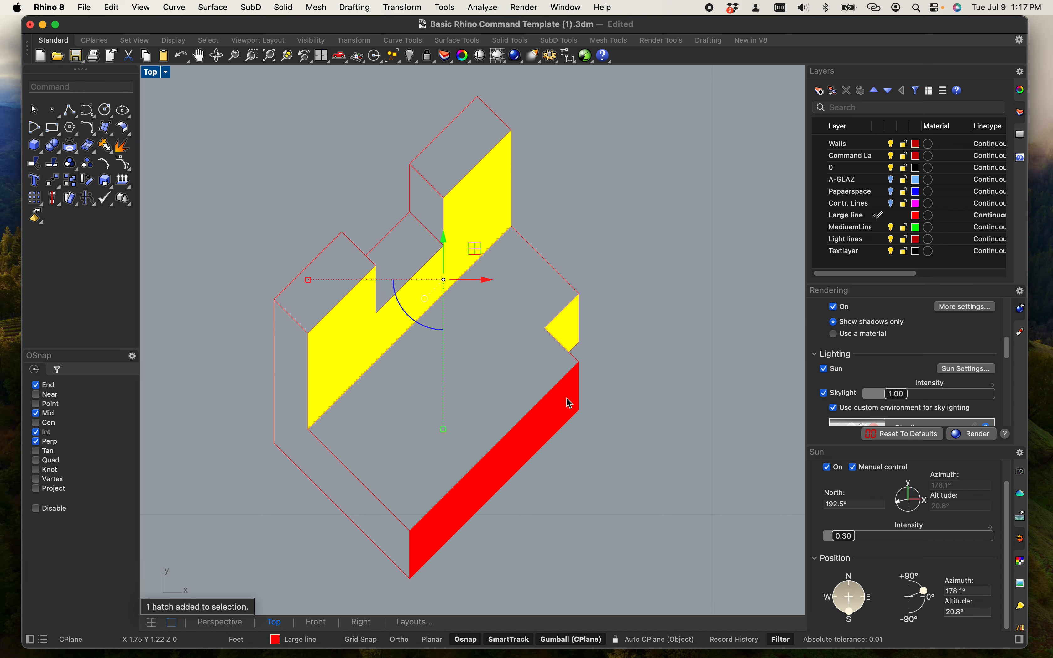
pyautogui.keyDown('shift'); pyautogui.click(569, 399); pyautogui.keyUp('shift')
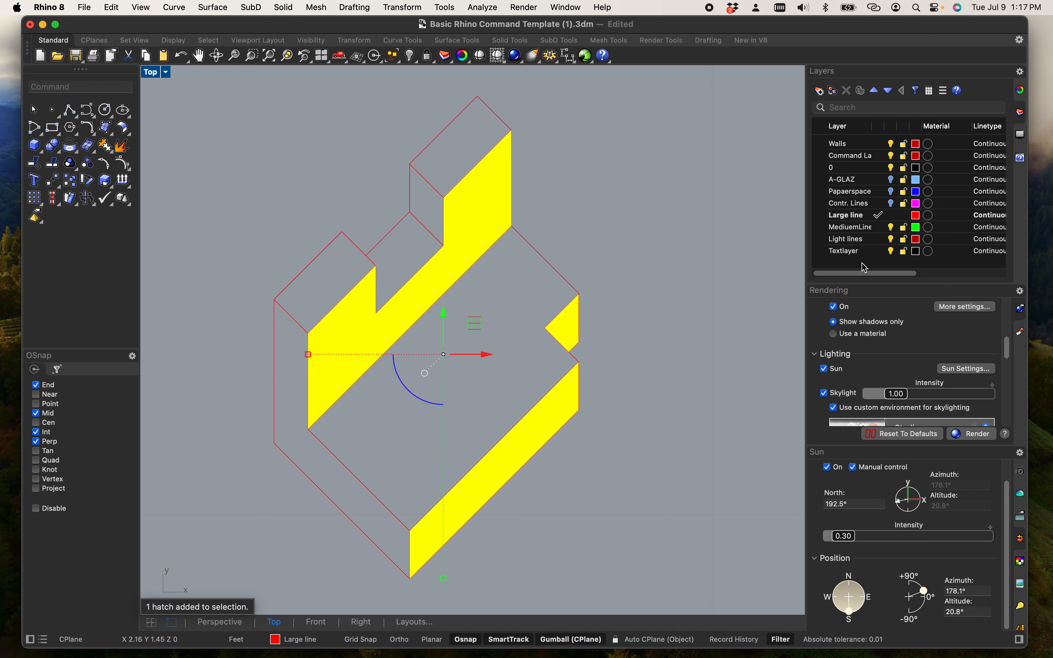
pyautogui.click(878, 271)
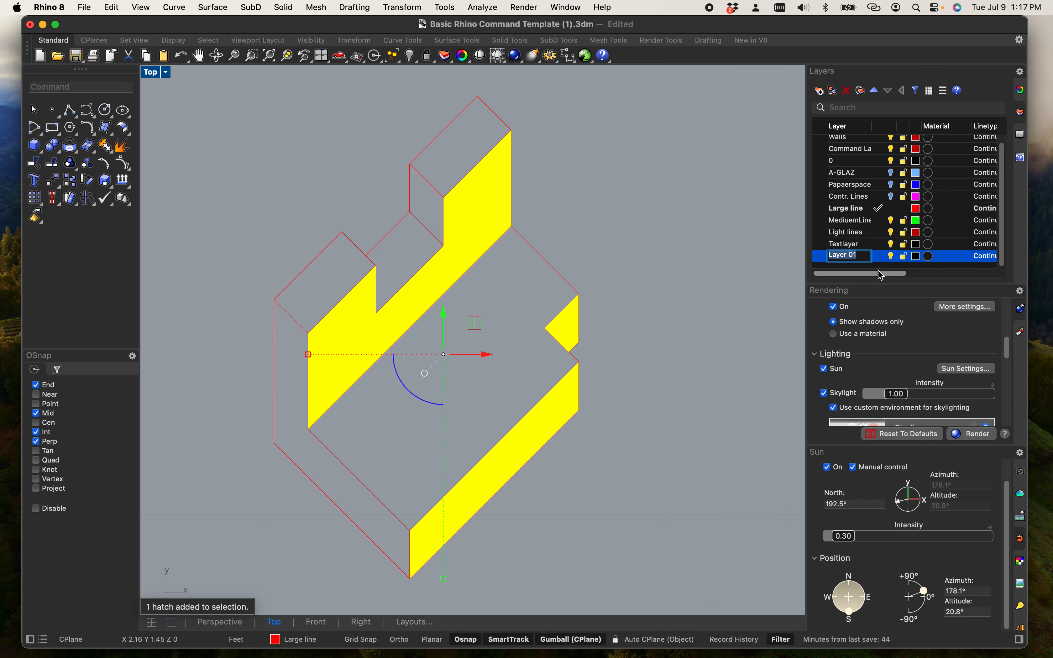
pyautogui.write('Poch')
pyautogui.click(879, 261)
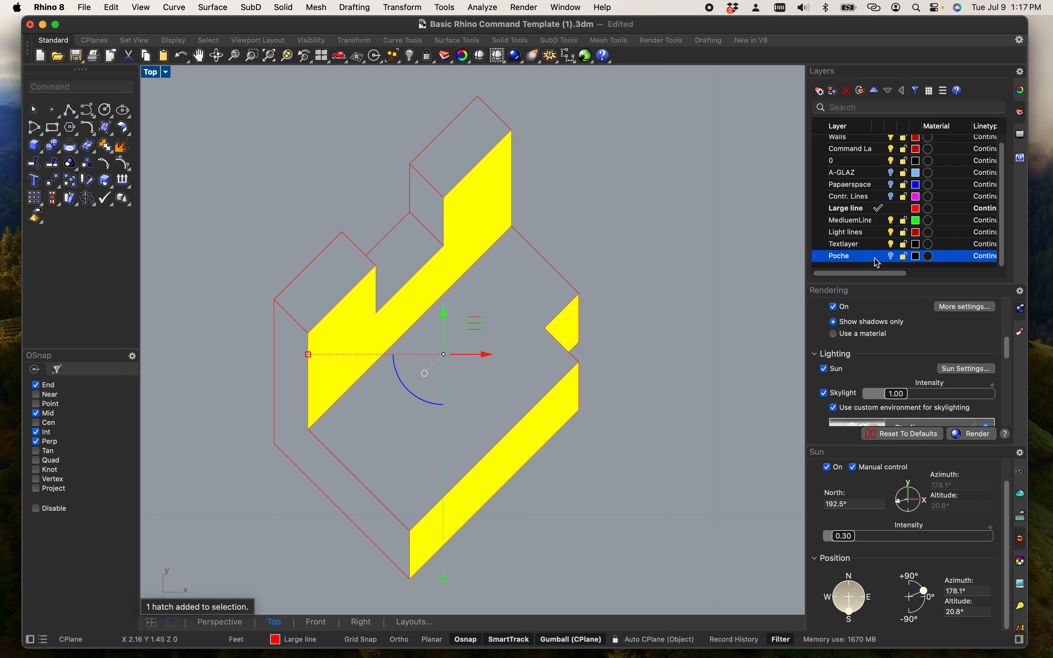
pyautogui.rightClick(879, 261)
pyautogui.click(913, 320)
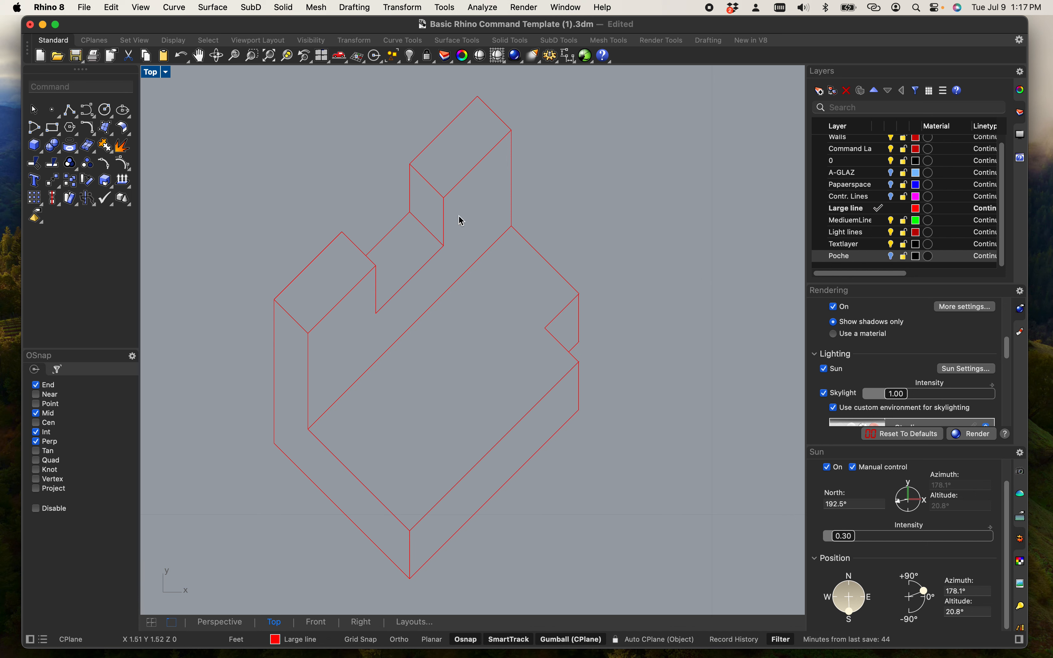
# Turn the Poche layer on and clear the selection.
pyautogui.click(891, 261)
pyautogui.click(892, 257)
pyautogui.click(892, 258)
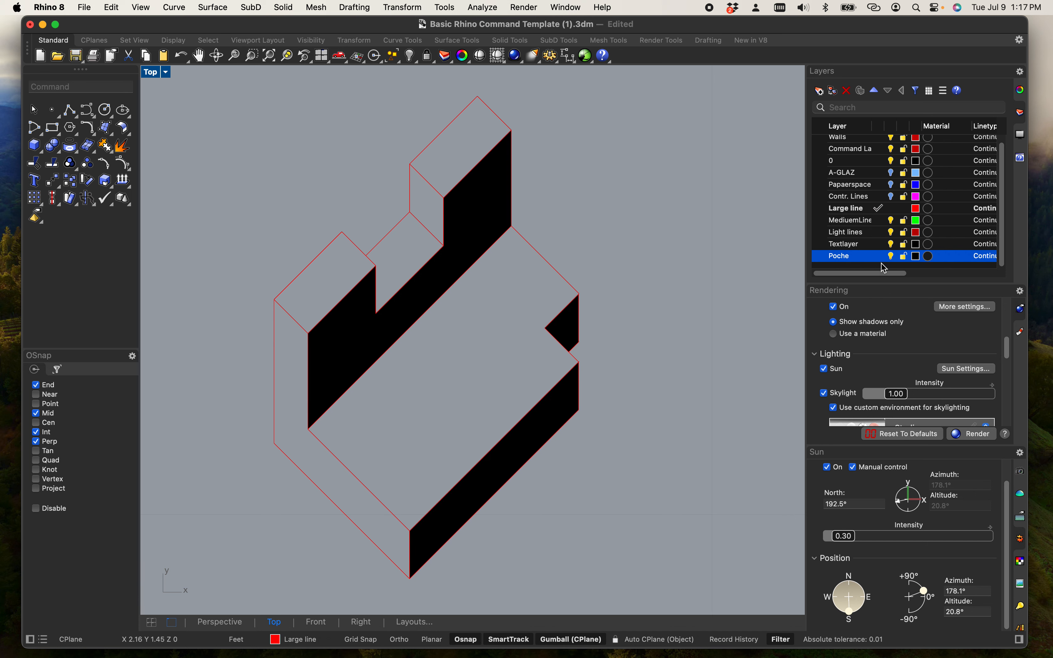
pyautogui.click(673, 212)
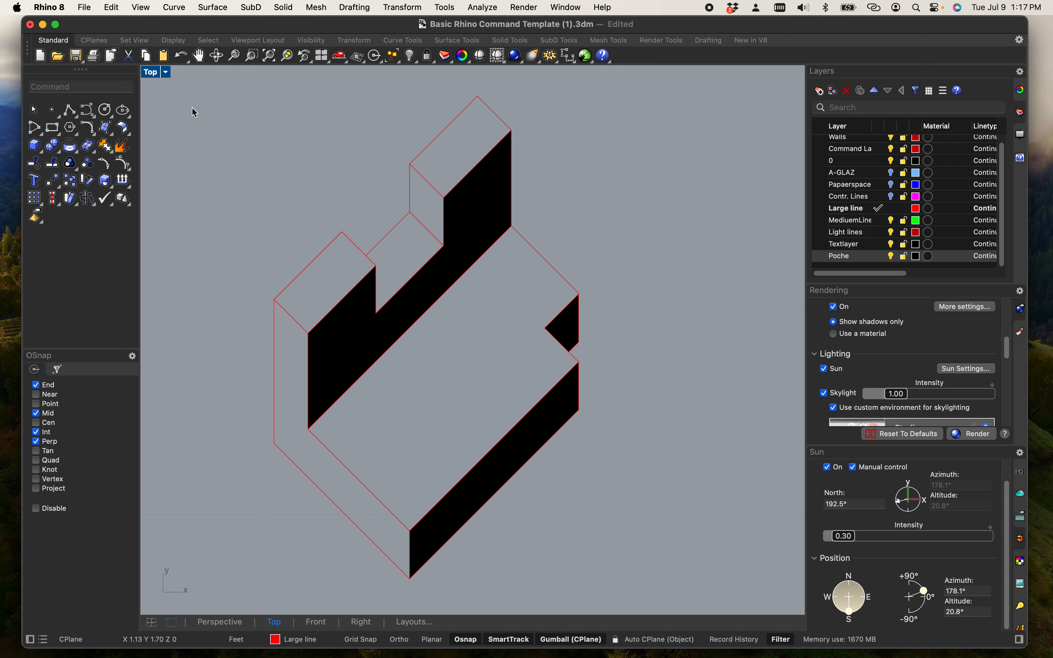
# Run Hatch on the whole figure and pick the long bent left side face and the tower's small left side face as regions.
pyautogui.moveTo(173, 92)
pyautogui.mouseDown()
pyautogui.moveTo(592, 466)
pyautogui.moveTo(686, 607)
pyautogui.mouseUp()
pyautogui.write('h')
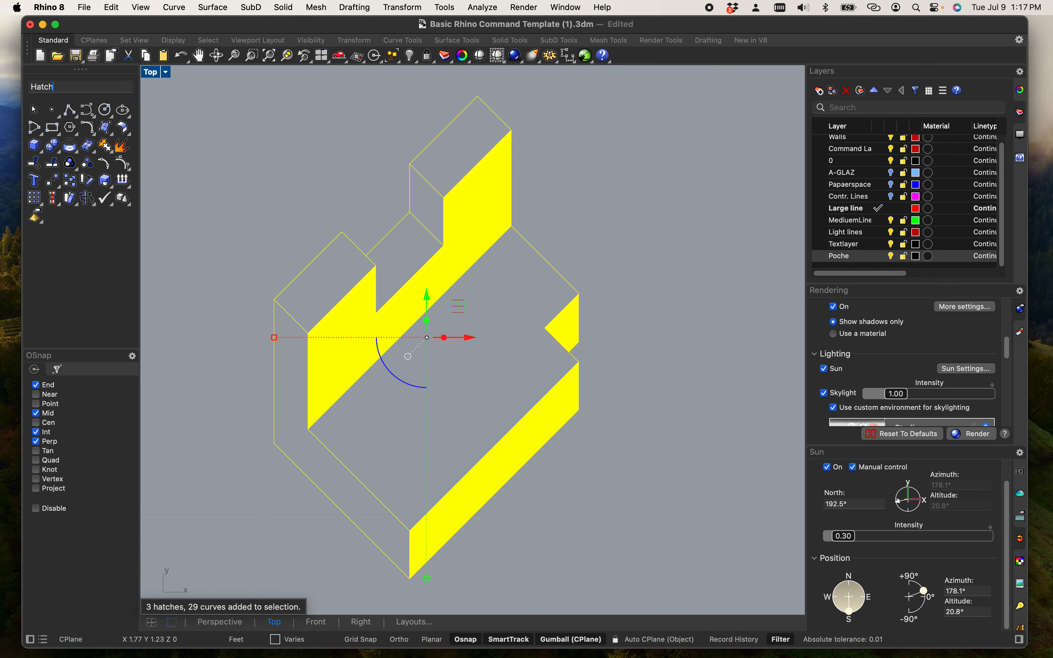
pyautogui.write('atch')
pyautogui.press('Return')
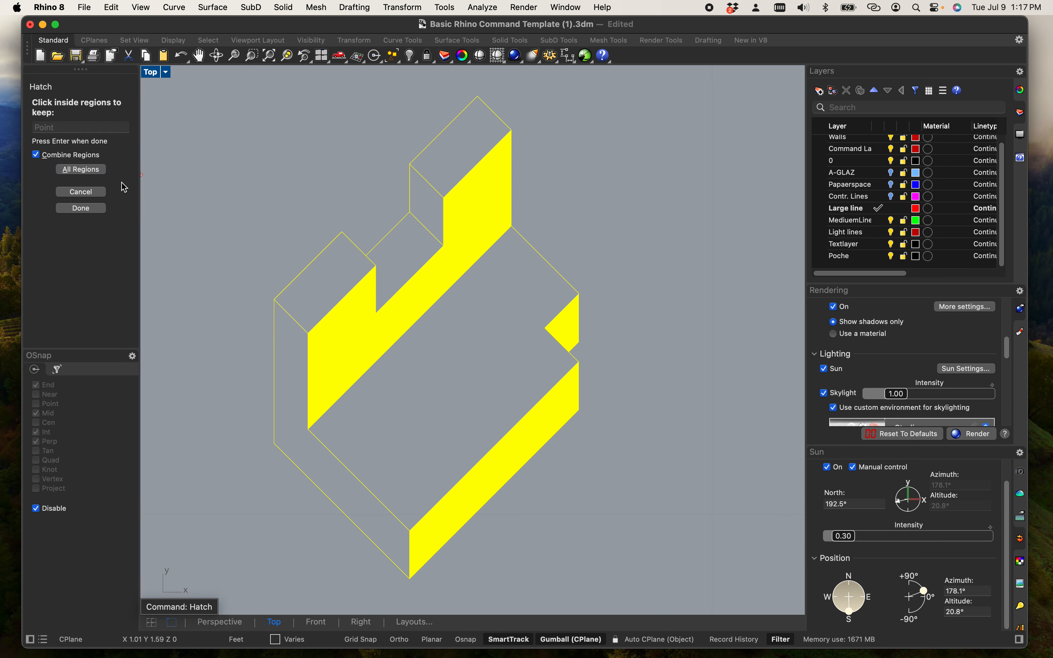
pyautogui.scroll(-1, 898, 355)
pyautogui.scroll(-10, 898, 355)
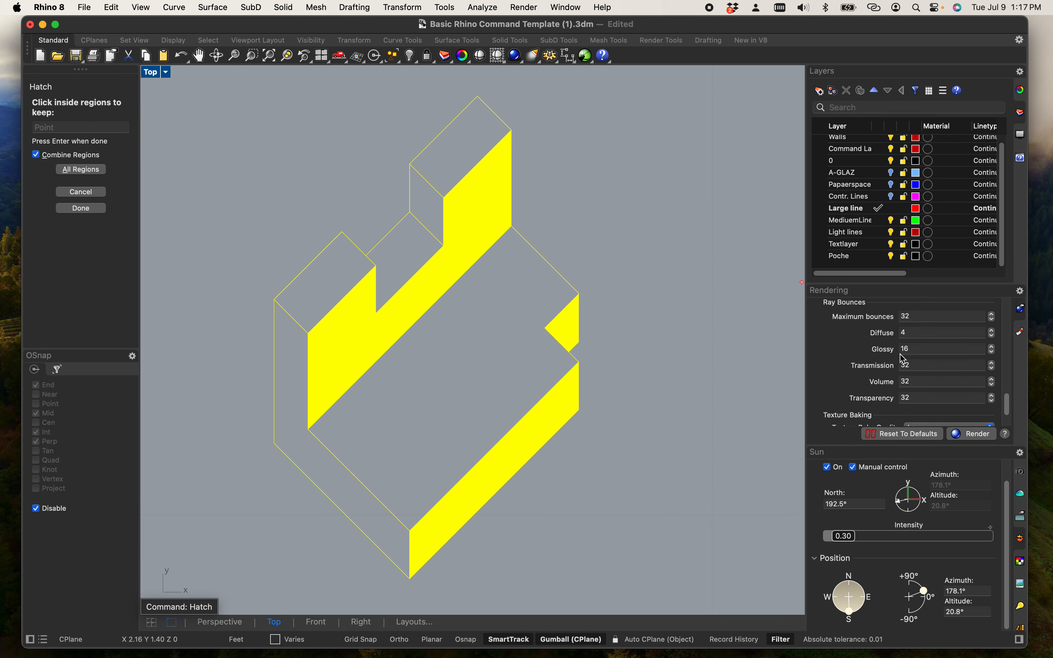
pyautogui.scroll(5, 902, 360)
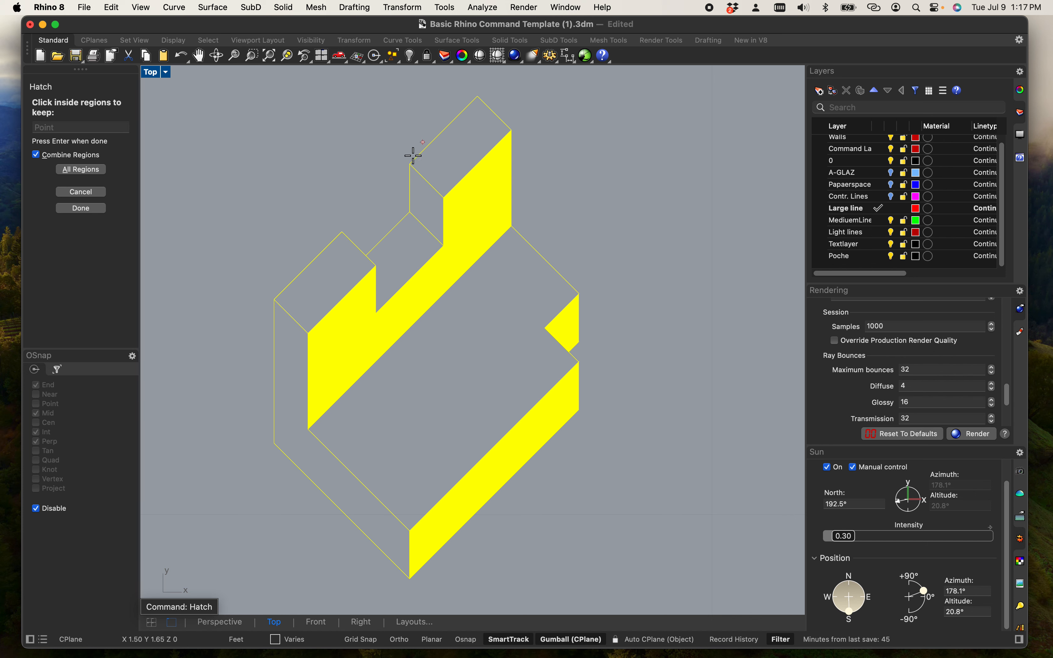
pyautogui.click(427, 210)
pyautogui.click(287, 391)
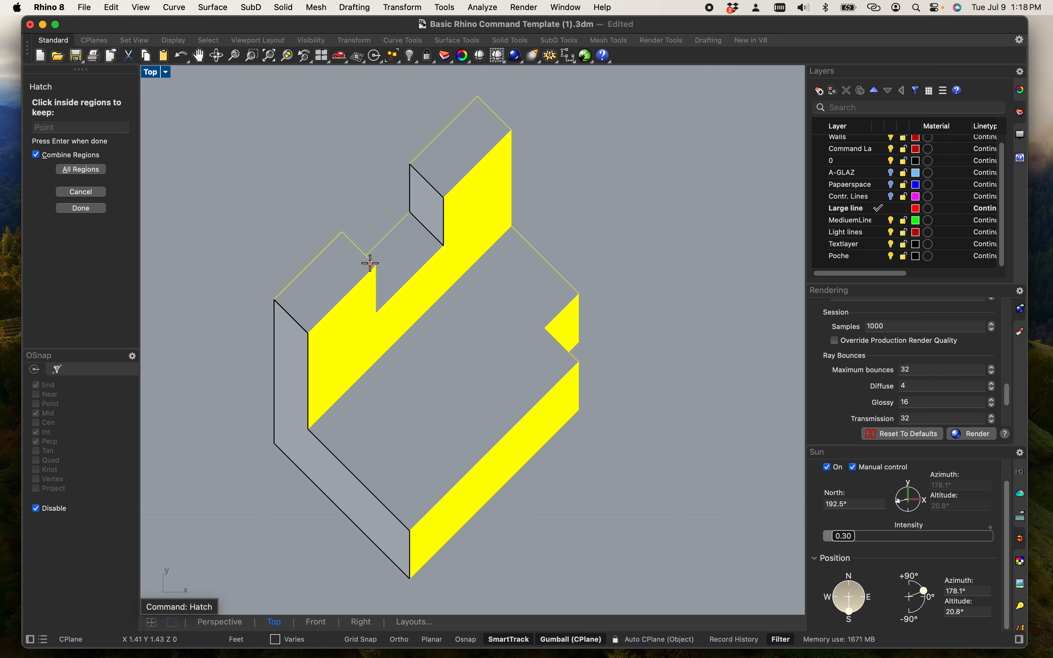
pyautogui.press('Return')
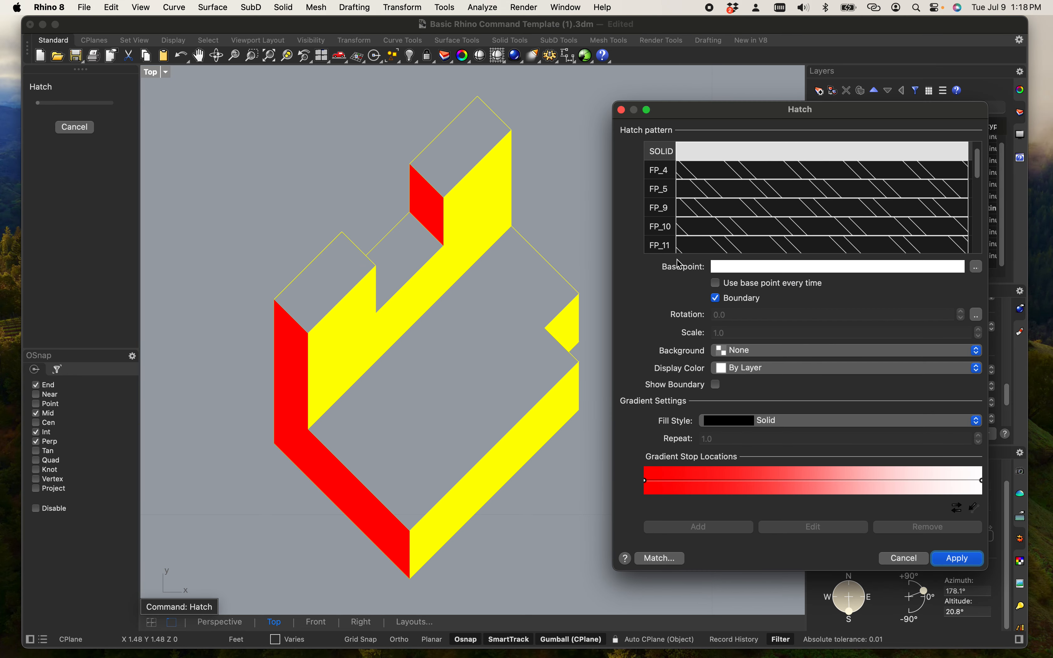
# Choose the Hatch1 line pattern for the picked regions and set its scale to .125.
pyautogui.scroll(-5, 761, 218)
pyautogui.scroll(5, 787, 174)
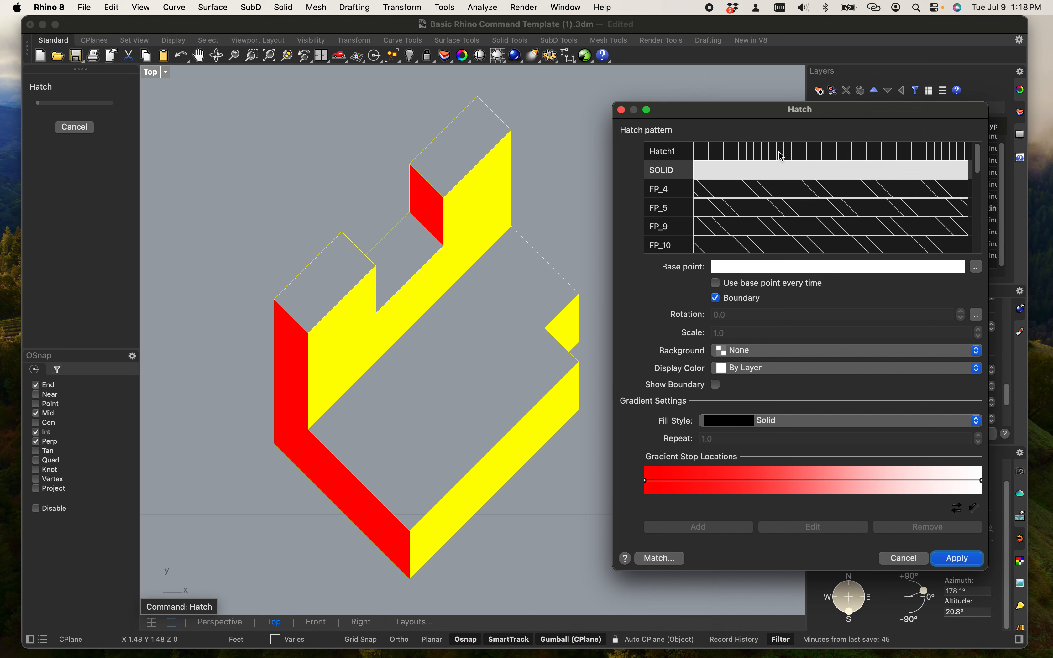
pyautogui.click(783, 154)
pyautogui.click(751, 334)
pyautogui.write('.125')
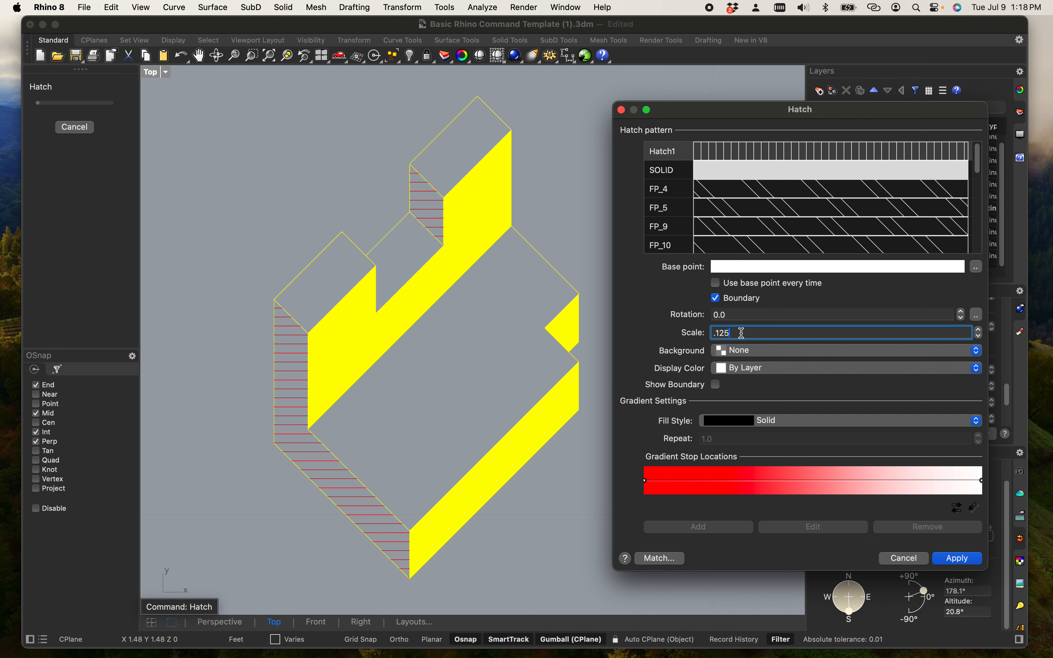
# Set the hatch scale to 0.062 and apply the line hatch.
pyautogui.click(753, 316)
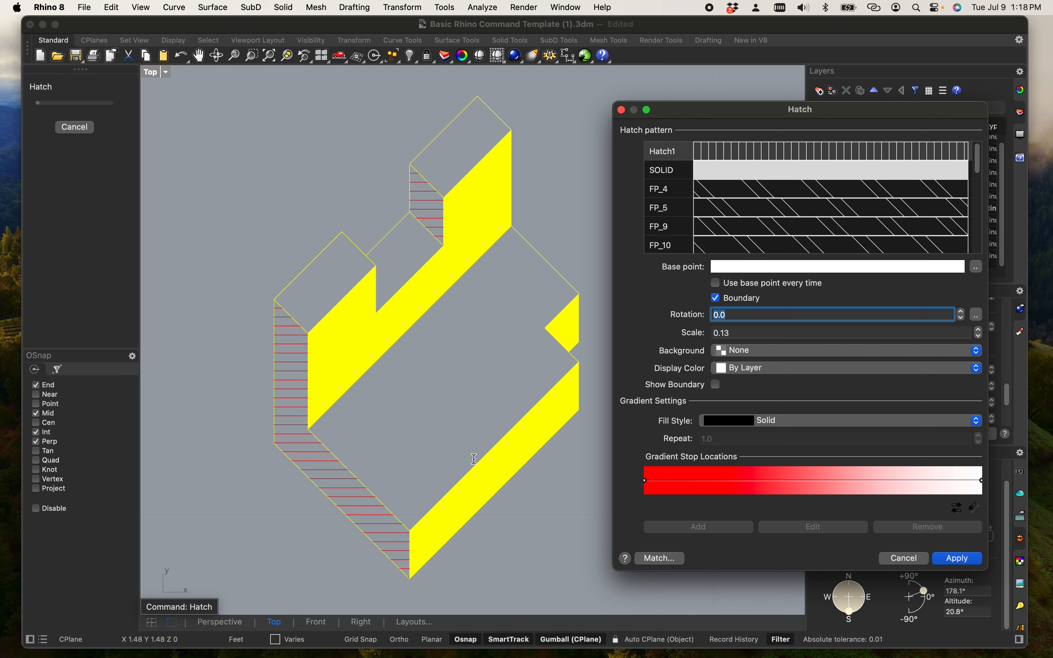
pyautogui.click(748, 333)
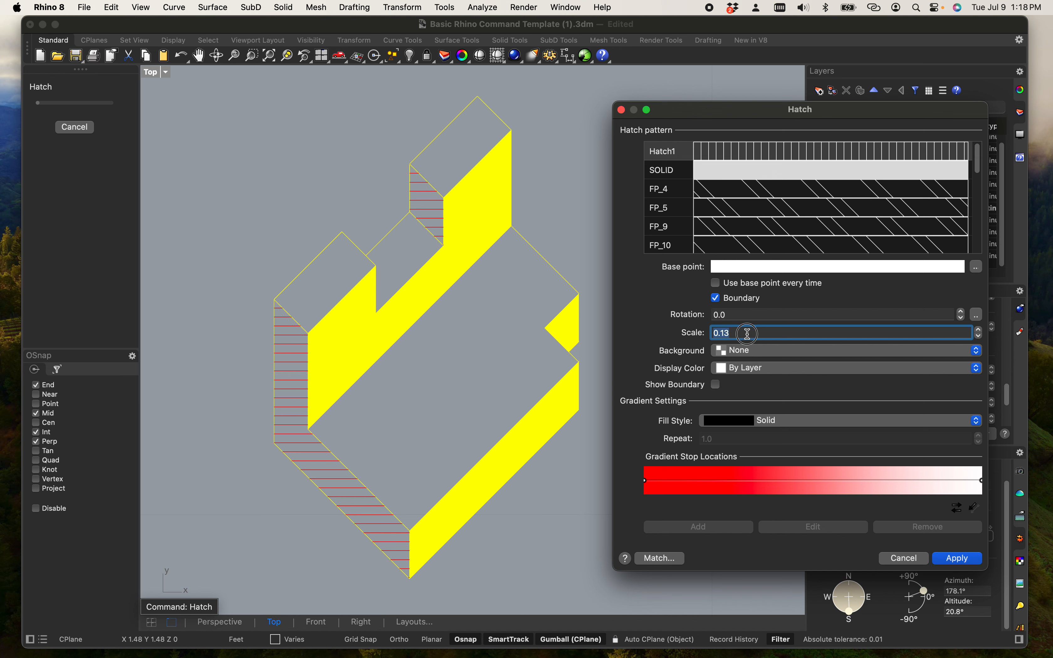
pyautogui.press('BackSpace')
pyautogui.press('BackSpace')
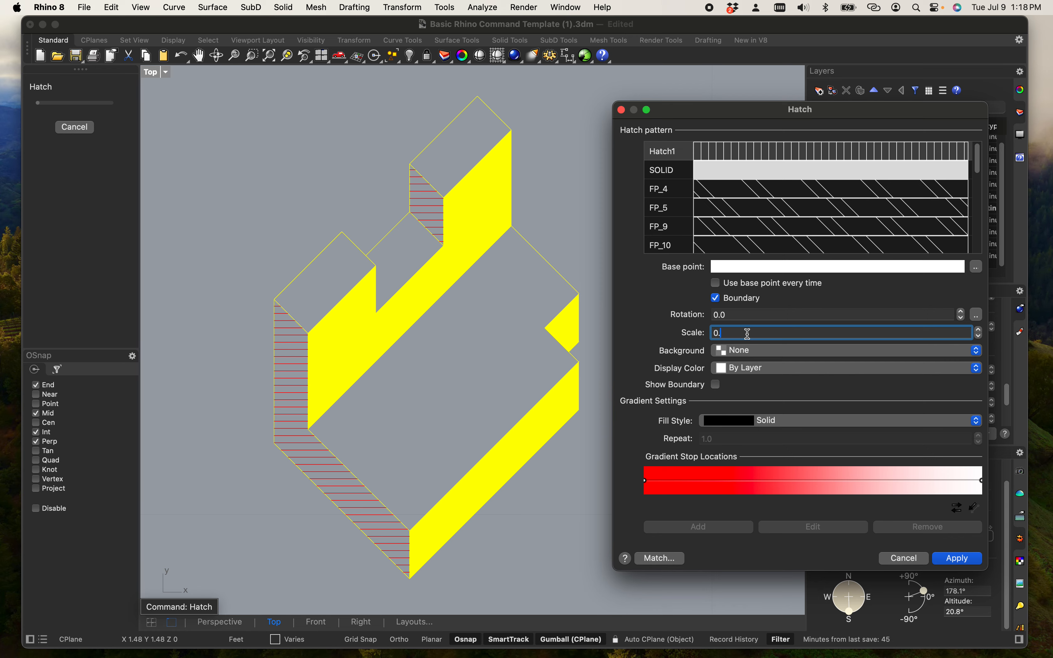
pyautogui.write('062')
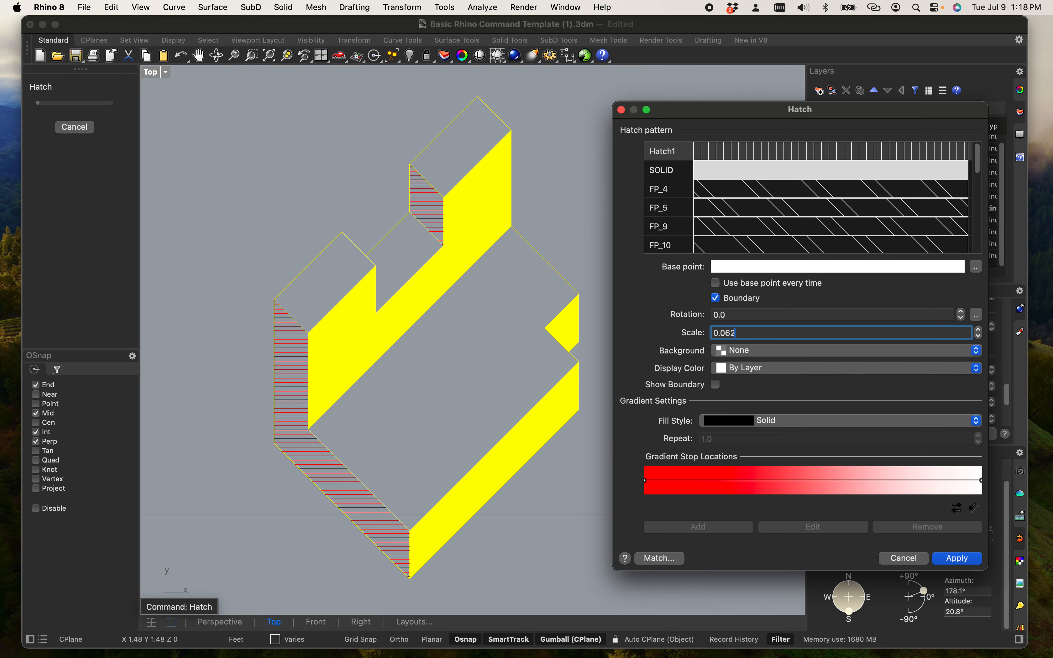
pyautogui.press('Return')
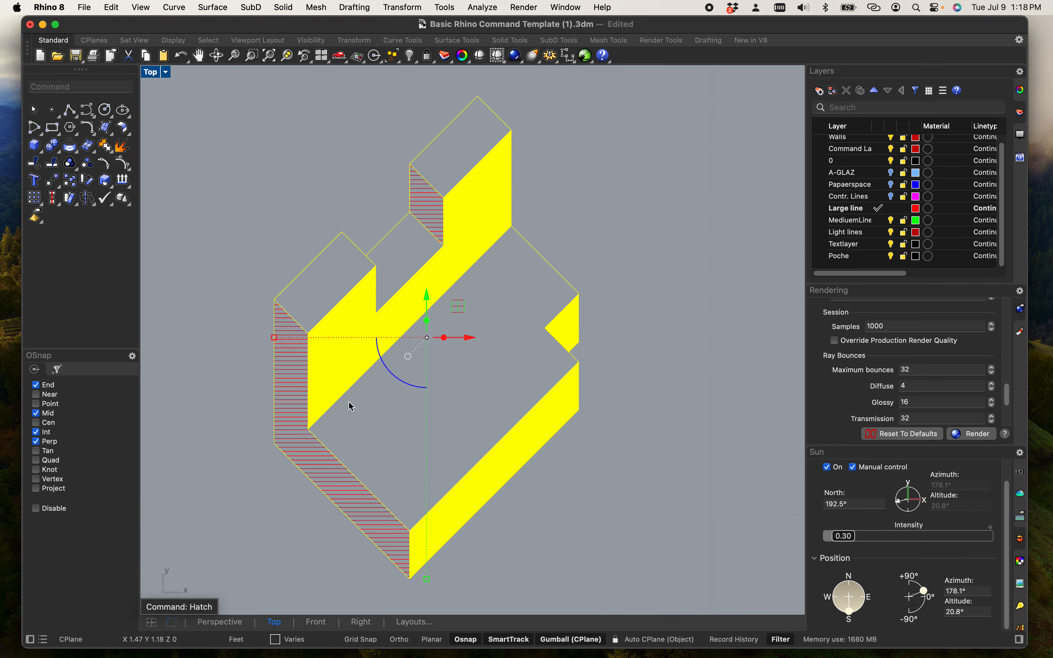
pyautogui.click(291, 386)
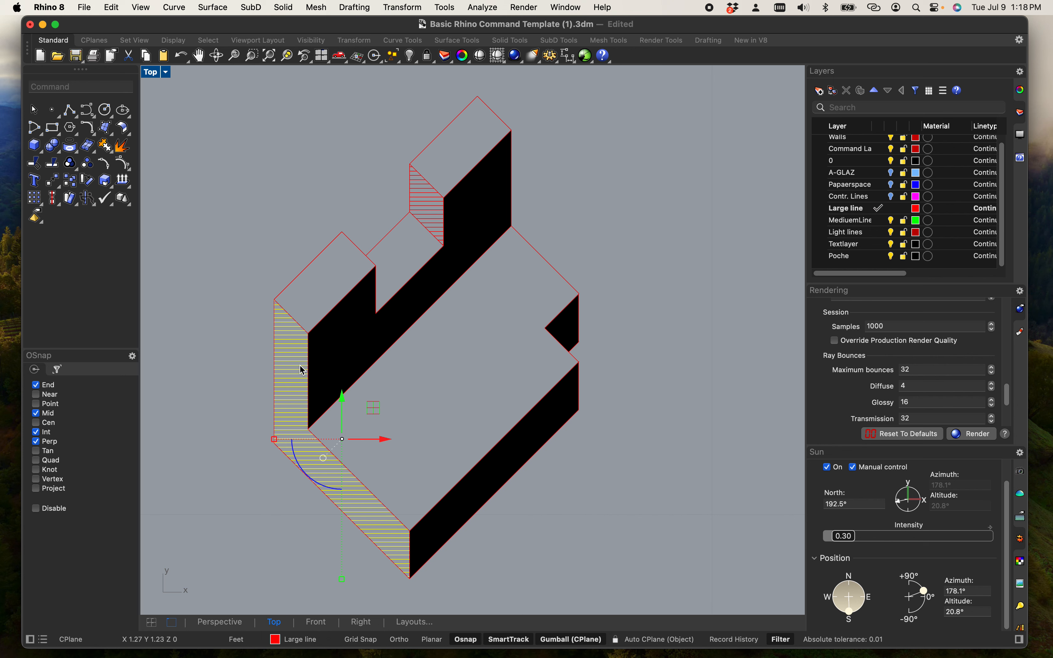
pyautogui.click(433, 223)
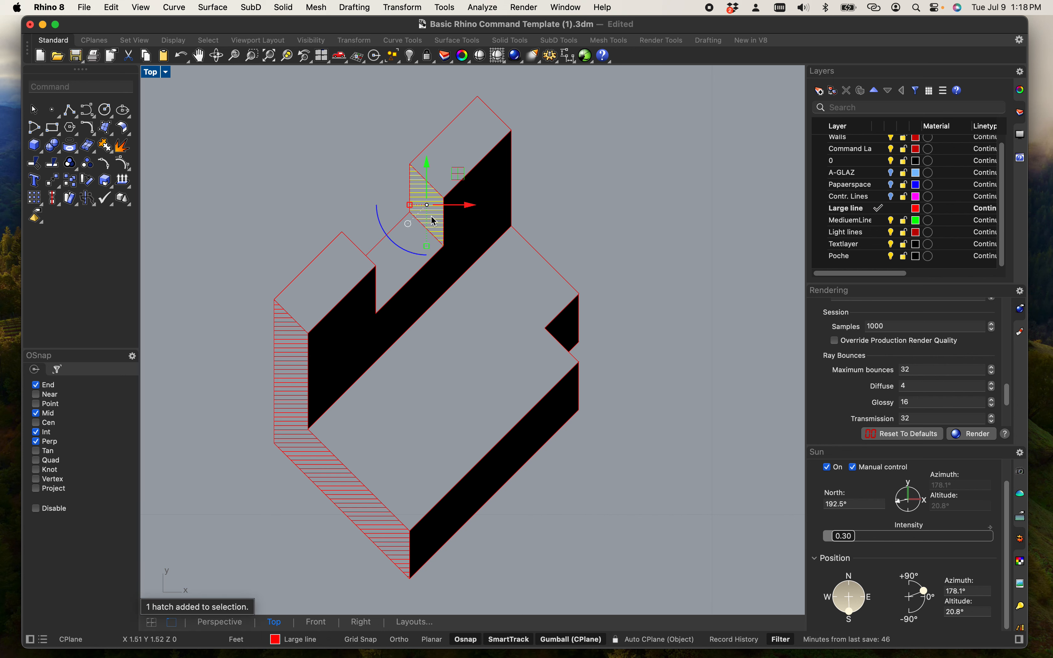
pyautogui.keyDown('shift'); pyautogui.click(284, 375); pyautogui.keyUp('shift')
pyautogui.rightClick(299, 360)
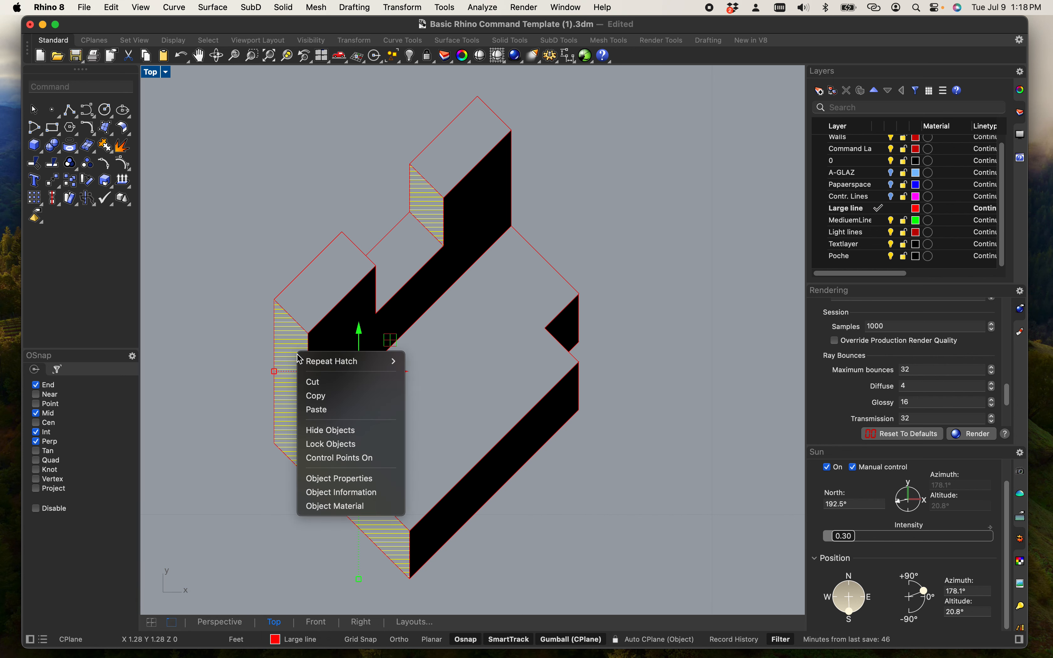
pyautogui.click(268, 337)
pyautogui.click(287, 338)
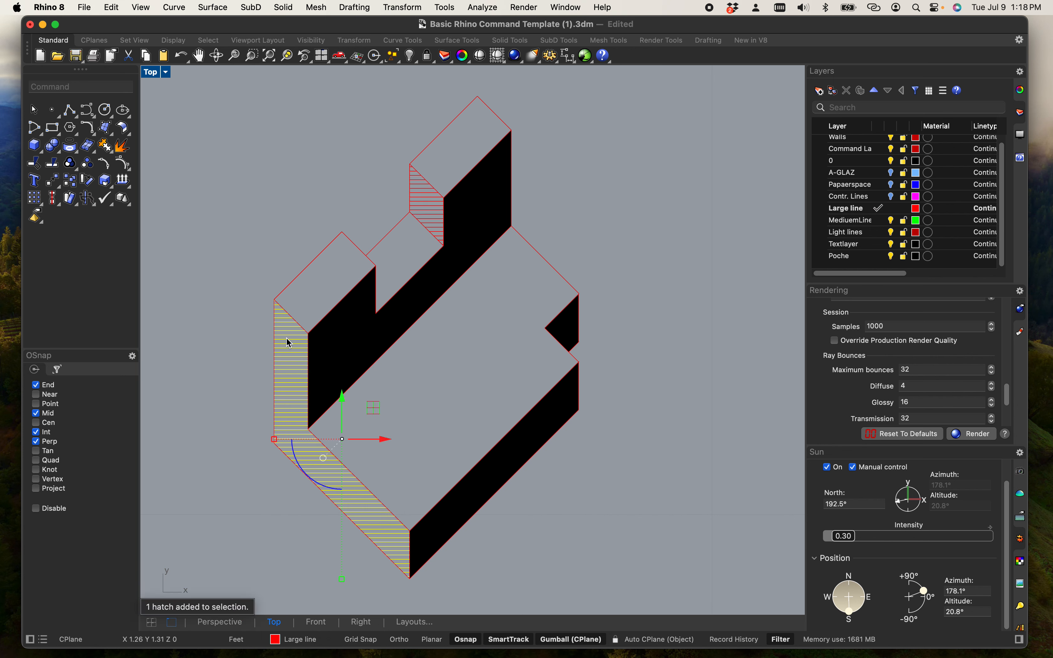
pyautogui.click(180, 337)
pyautogui.click(283, 359)
pyautogui.scroll(-5, 926, 410)
pyautogui.click(699, 358)
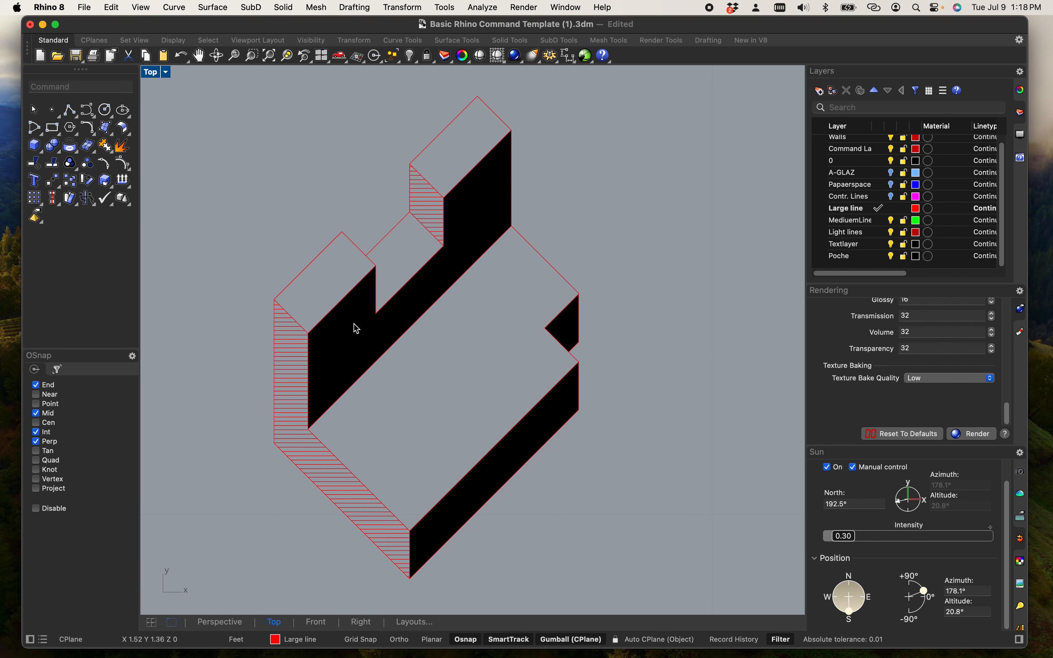
# Select both line hatches, move them onto the Poche layer and clear the selection.
pyautogui.click(303, 343)
pyautogui.keyDown('shift'); pyautogui.click(424, 216); pyautogui.keyUp('shift')
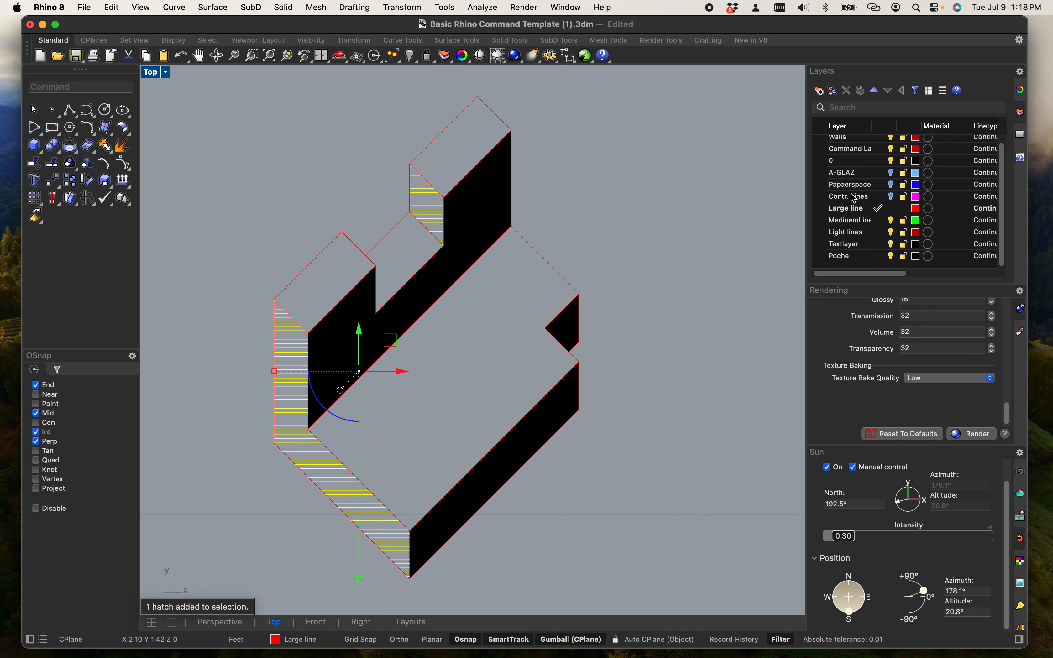
pyautogui.click(854, 260)
pyautogui.rightClick(853, 260)
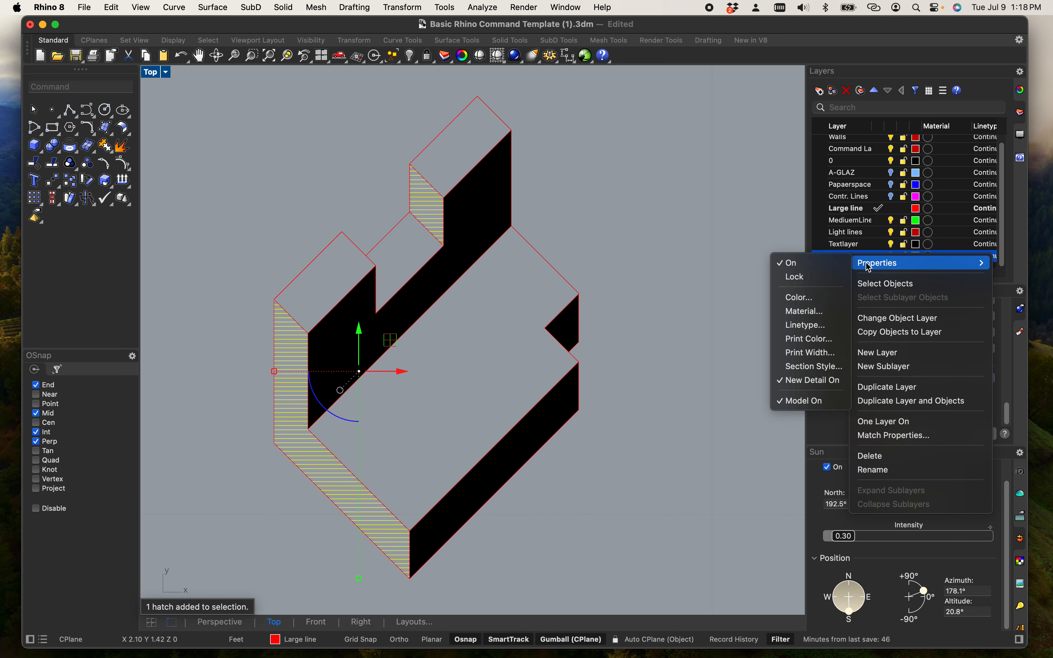
pyautogui.click(914, 326)
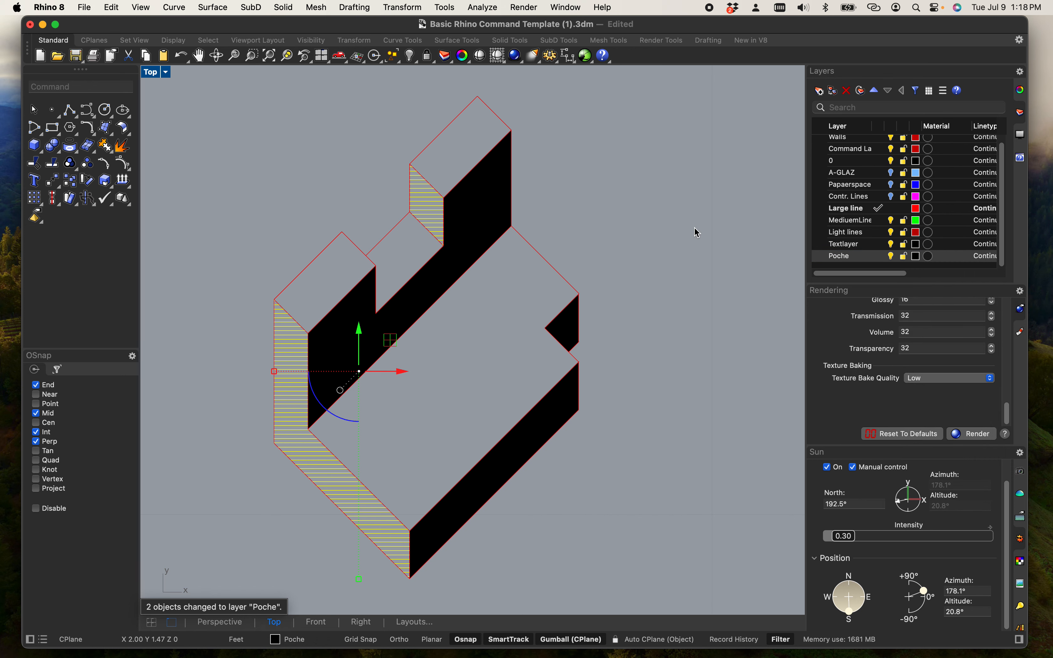
pyautogui.click(695, 229)
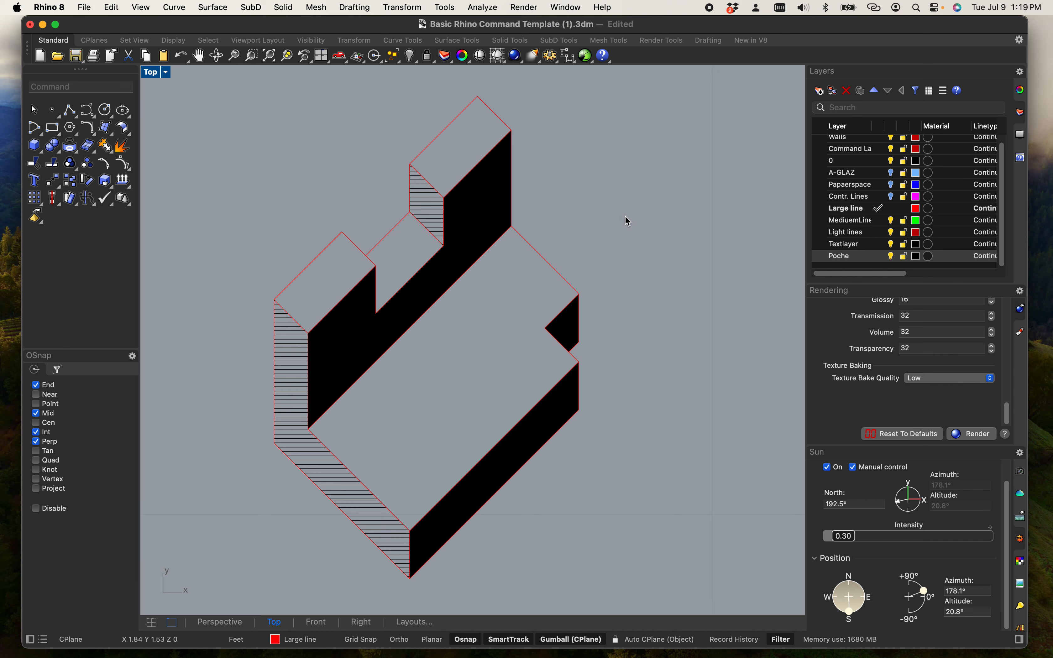
# Select the curves along the figure's outer outline, explode them and clear the selection.
pyautogui.moveTo(676, 259)
pyautogui.mouseDown(button='right')
pyautogui.moveTo(663, 275)
pyautogui.moveTo(682, 271)
pyautogui.mouseUp(button='right')
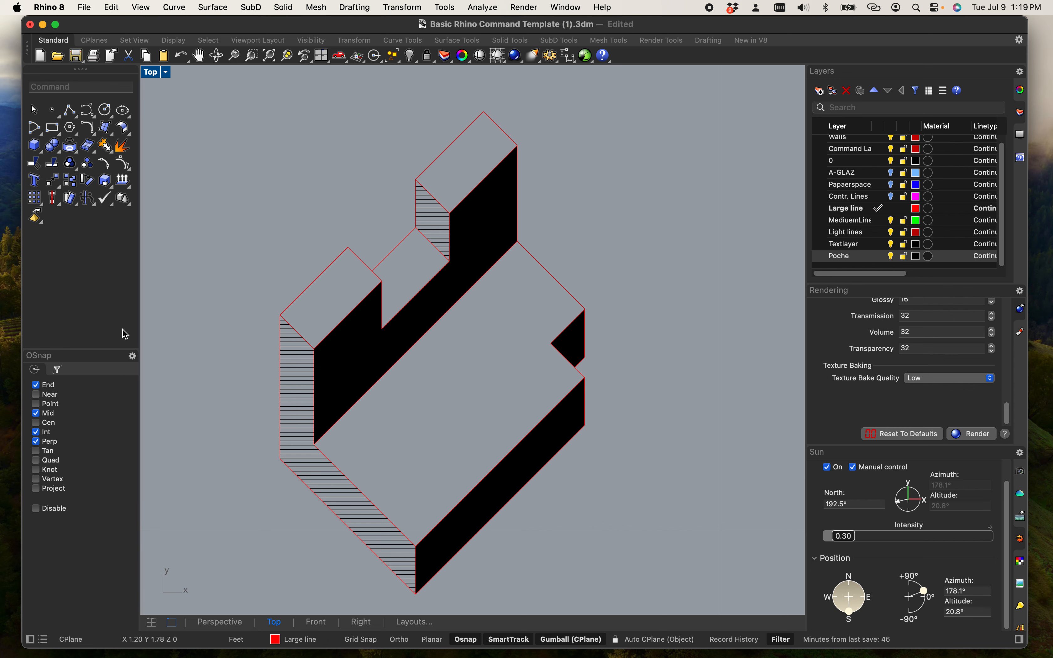
pyautogui.click(325, 269)
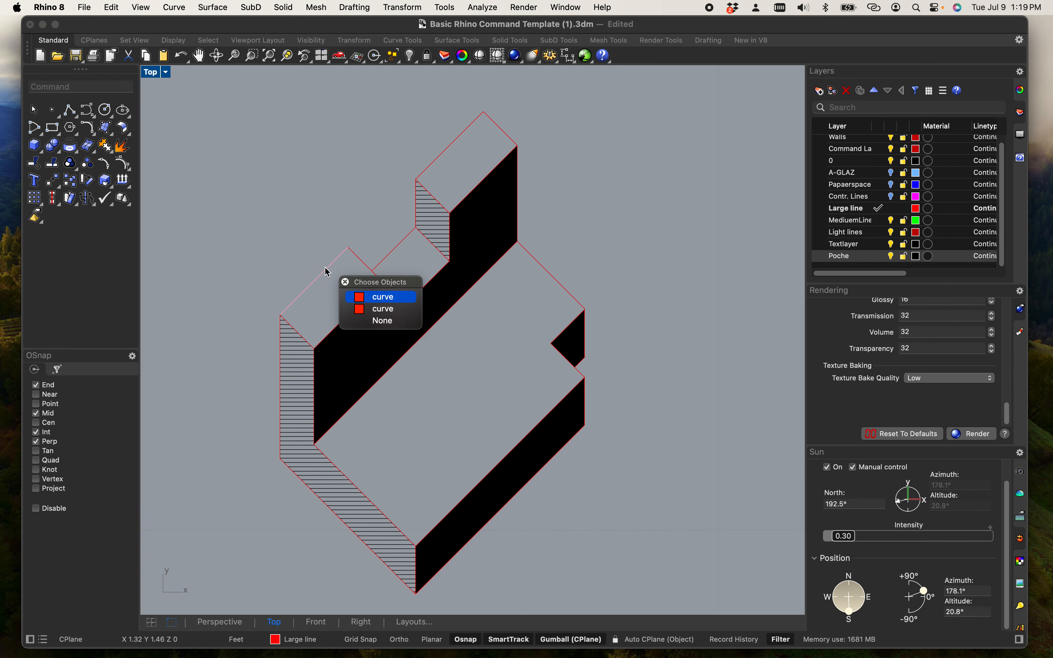
pyautogui.click(359, 298)
pyautogui.scroll(8, 281, 332)
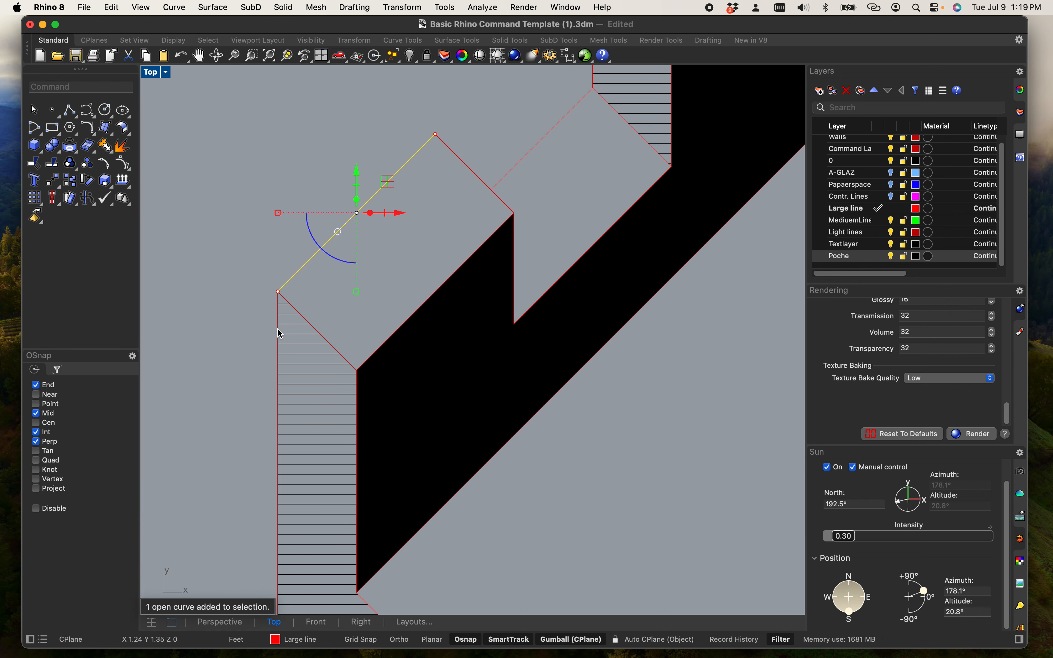
pyautogui.scroll(-6, 281, 332)
pyautogui.scroll(6, 319, 397)
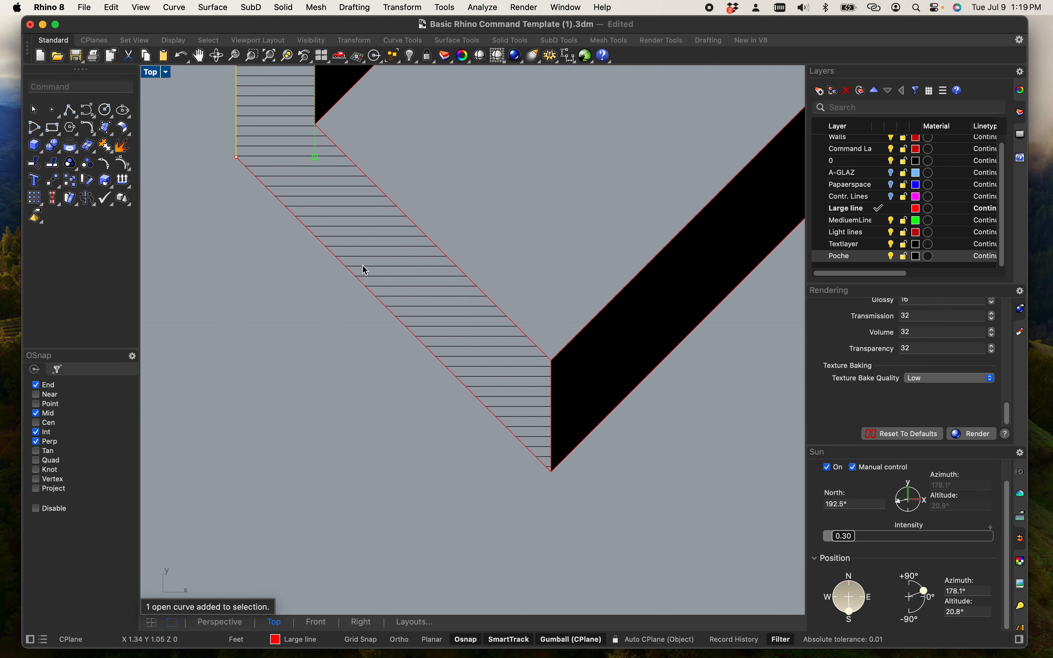
pyautogui.scroll(-3, 352, 281)
pyautogui.scroll(3, 490, 326)
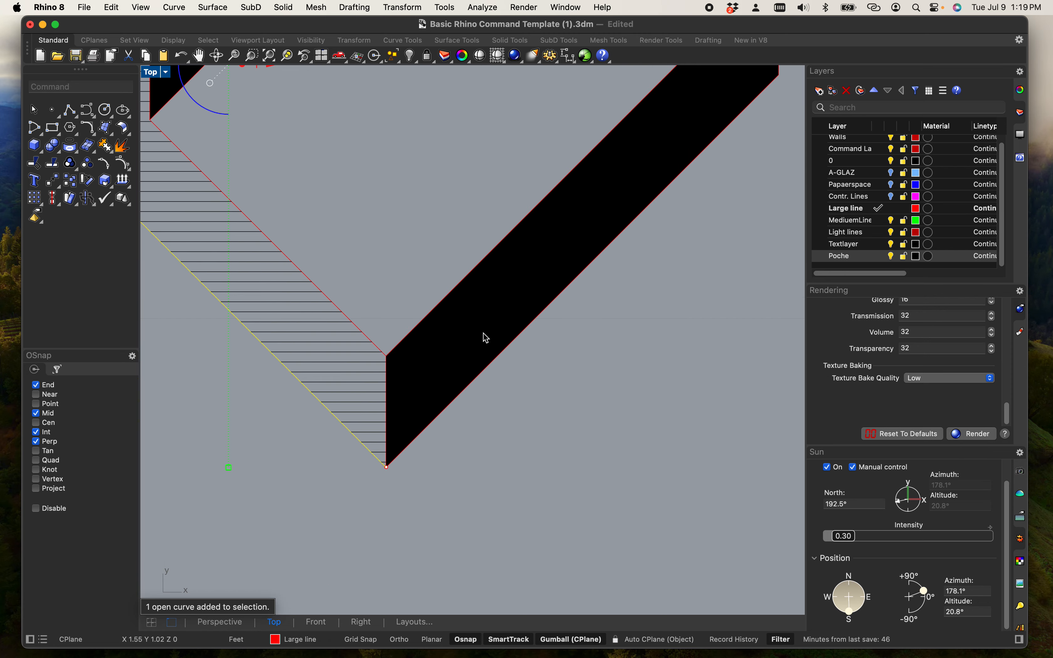
pyautogui.scroll(-3, 424, 399)
pyautogui.scroll(3, 471, 97)
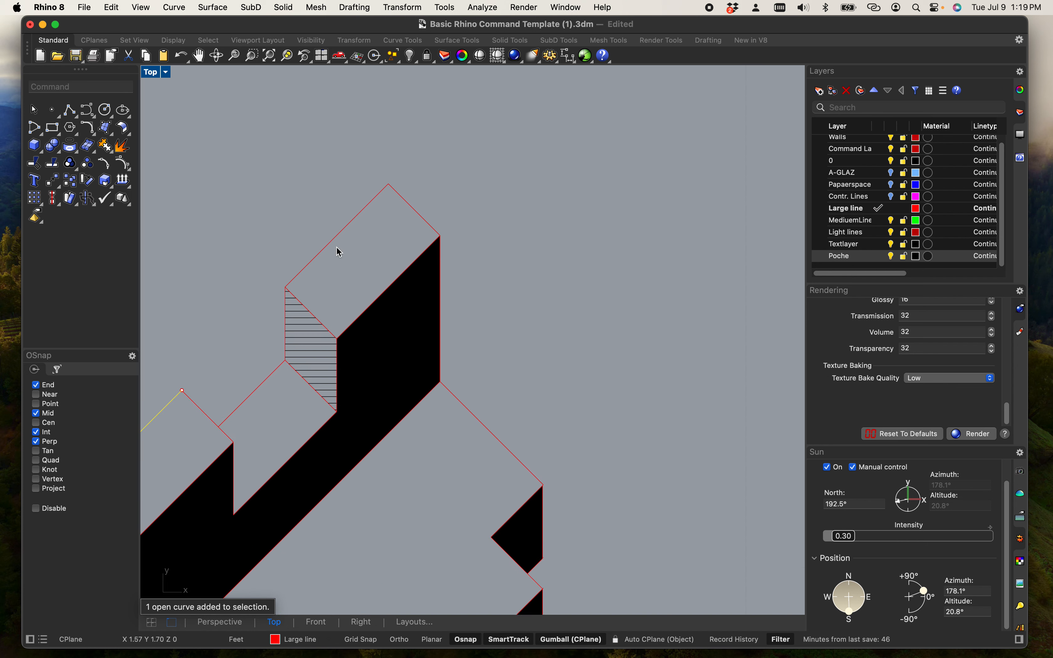
pyautogui.keyDown('shift'); pyautogui.click(234, 412); pyautogui.keyUp('shift')
pyautogui.keyDown('shift'); pyautogui.click(309, 268); pyautogui.keyUp('shift')
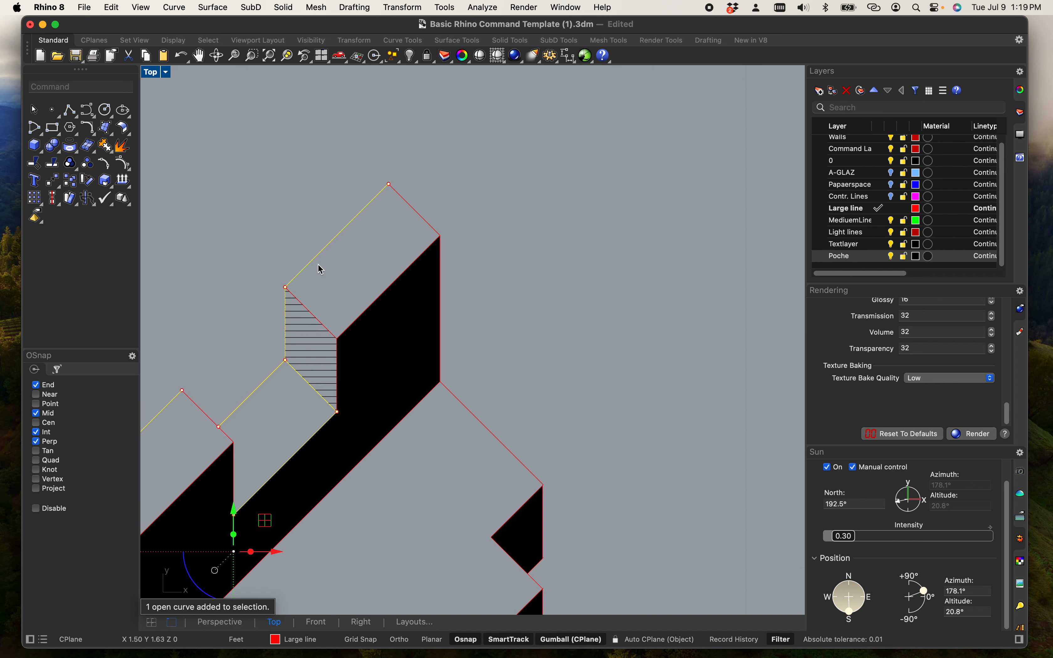
pyautogui.keyDown('shift'); pyautogui.click(421, 220); pyautogui.keyUp('shift')
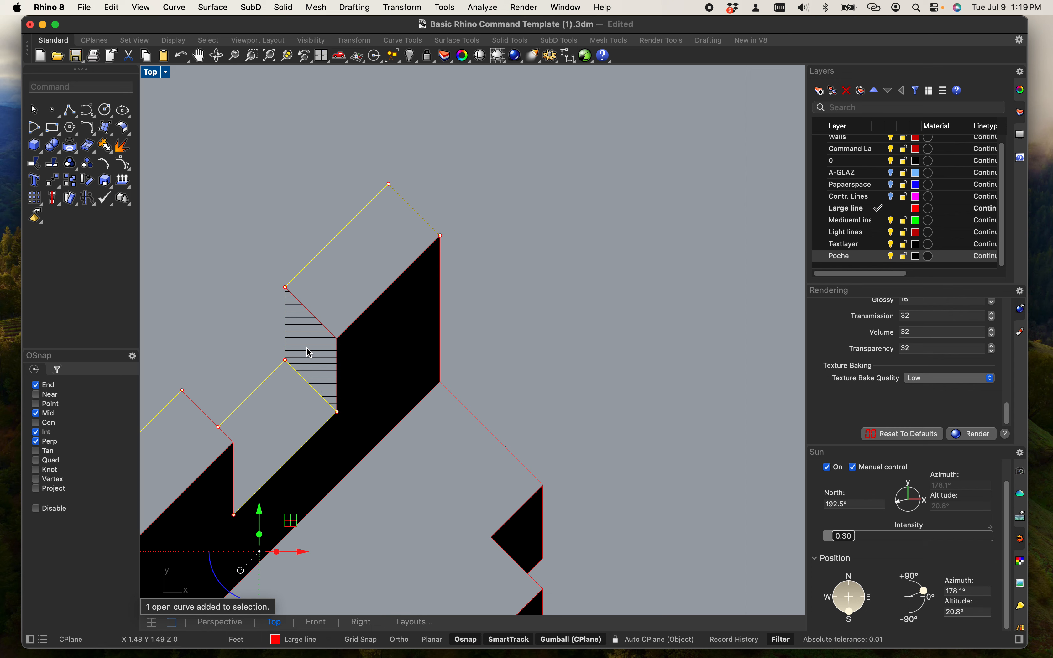
pyautogui.write('Explode')
pyautogui.press('Return')
pyautogui.click(221, 327)
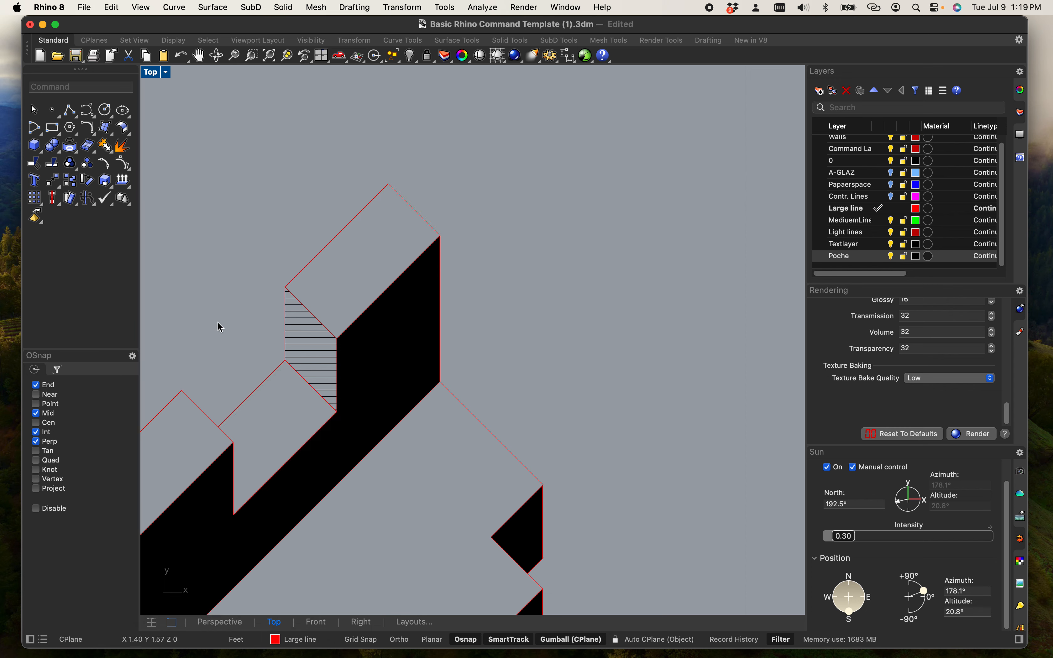
# Run Break on the short diagonal edge of the left block and remove a small piece just below its junction with the recess line.
pyautogui.click(202, 411)
pyautogui.scroll(5, 182, 430)
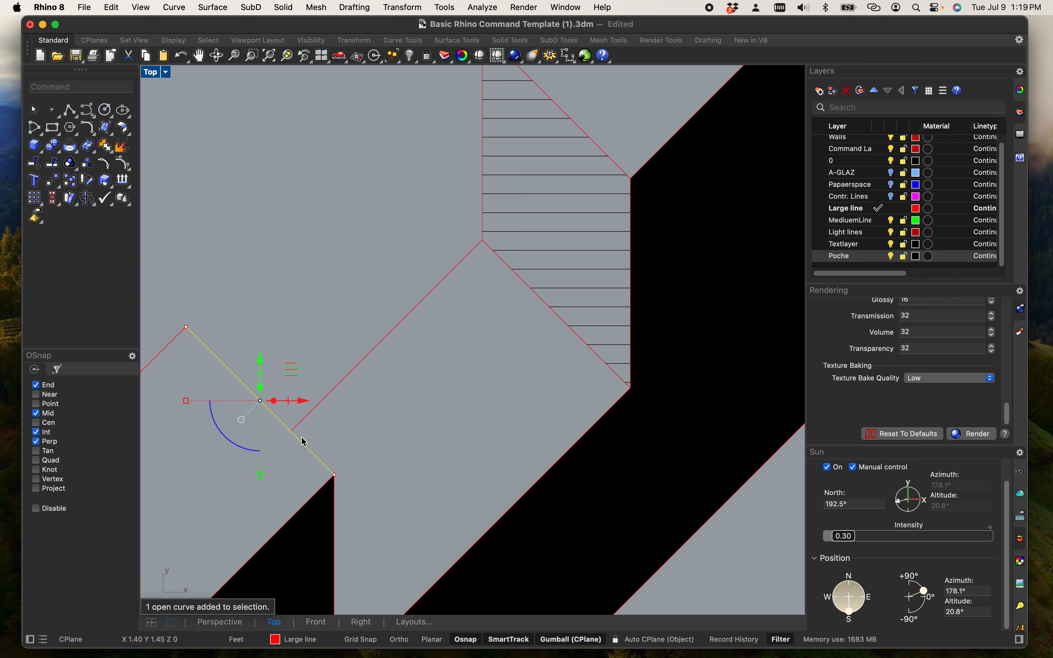
pyautogui.click(350, 427)
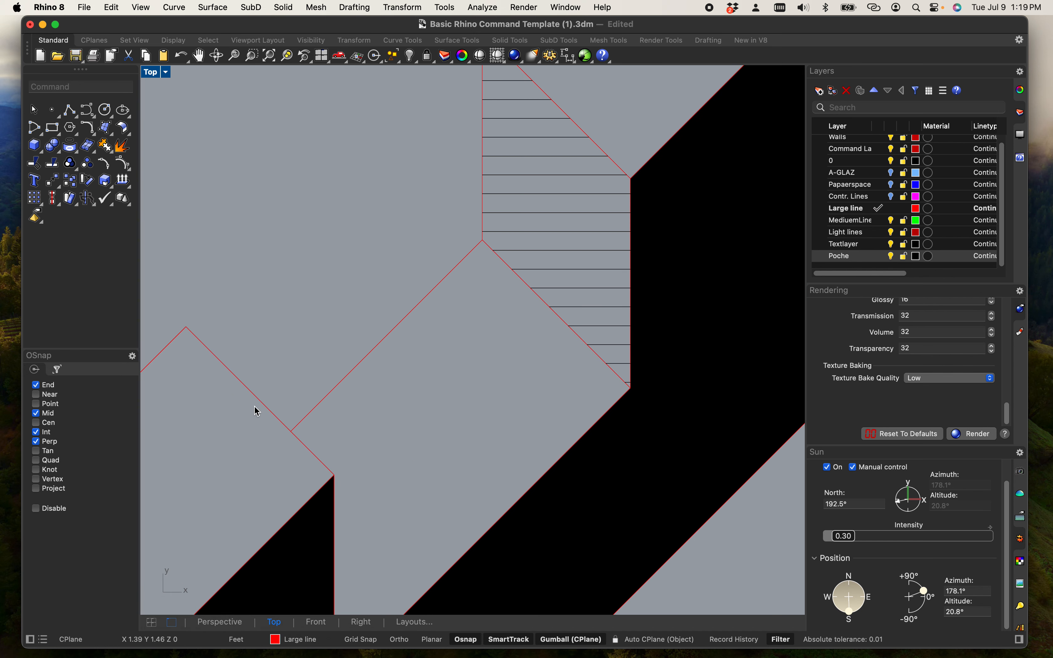
pyautogui.write('Break')
pyautogui.press('Return')
pyautogui.scroll(4, 318, 450)
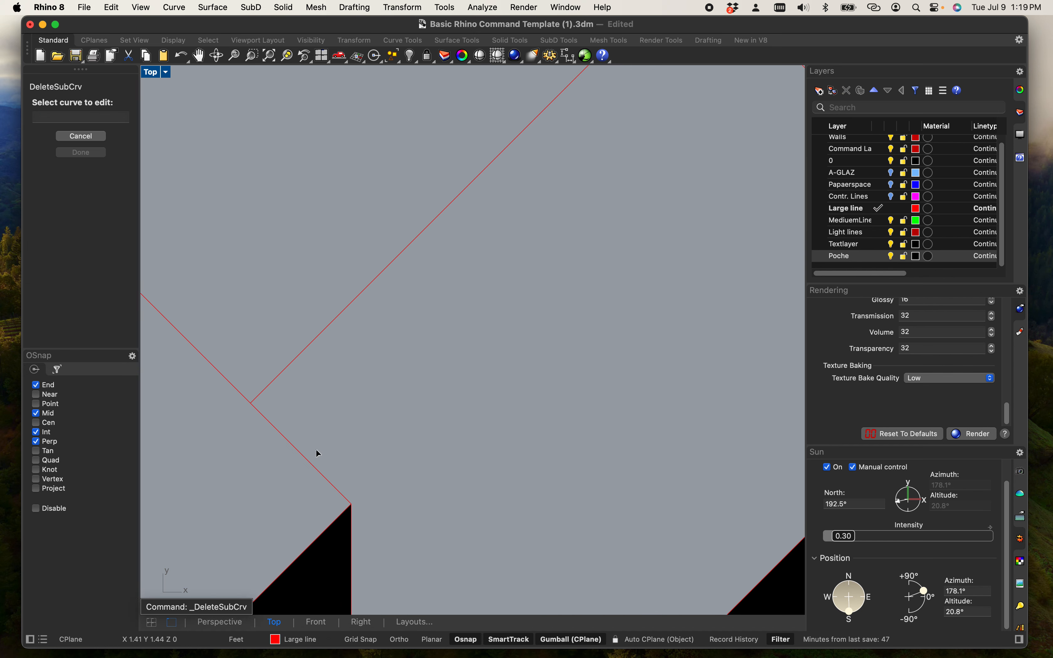
pyautogui.click(282, 434)
pyautogui.click(250, 399)
pyautogui.click(261, 412)
pyautogui.scroll(4, 255, 411)
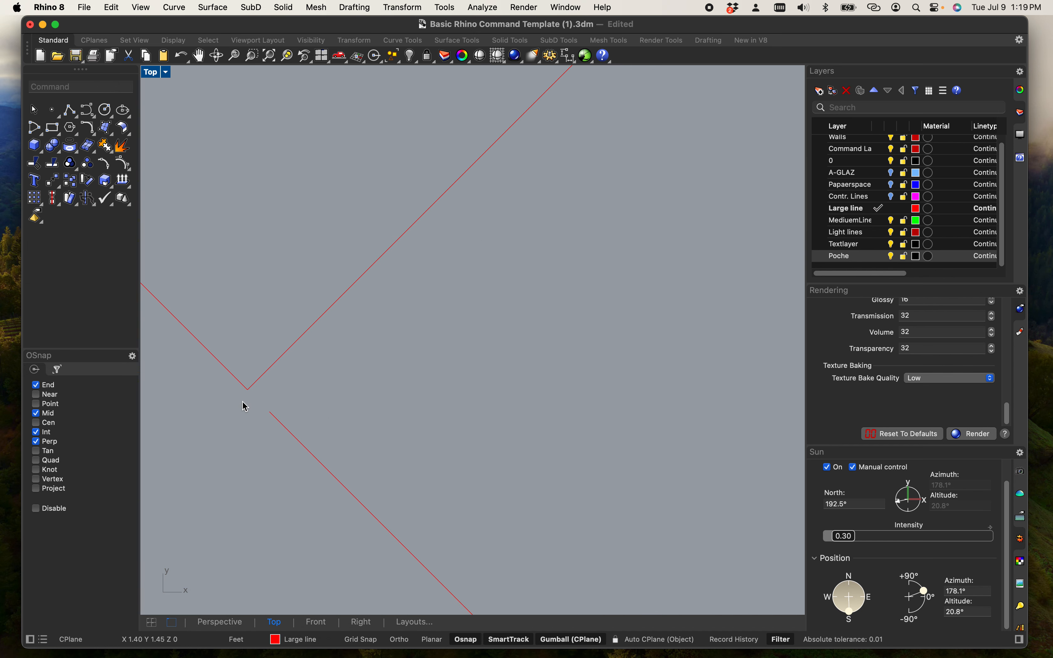
# Inspect the pieces around the break in the left block's short diagonal edge by selecting them, and clear the selection.
pyautogui.click(287, 425)
pyautogui.scroll(-8, 244, 409)
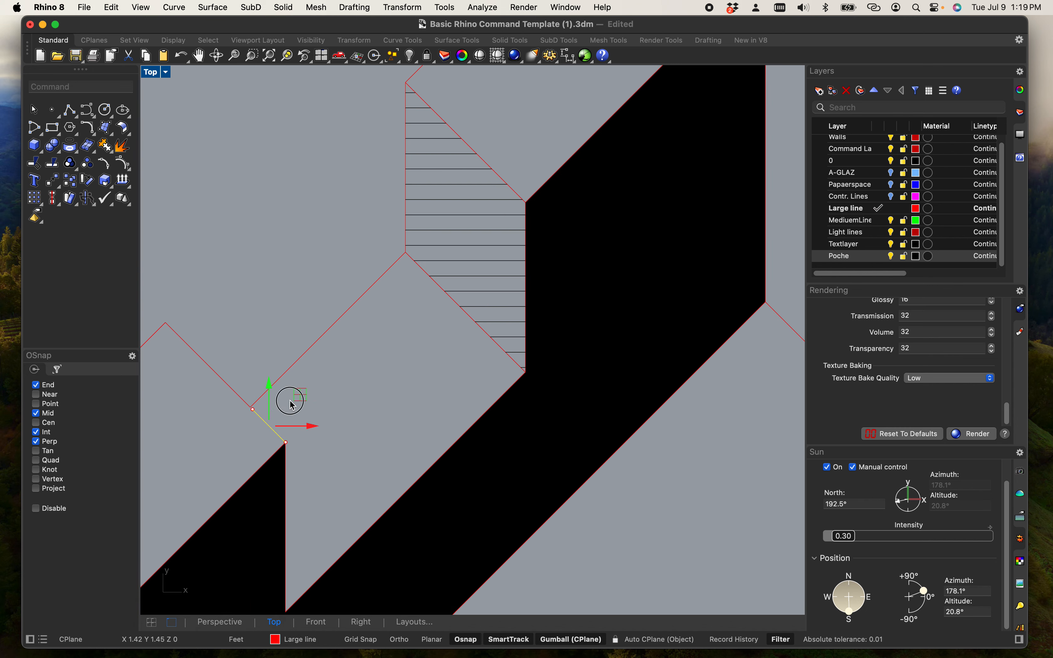
pyautogui.click(184, 321)
pyautogui.moveTo(221, 353); pyautogui.dragTo(371, 319, button='right')
pyautogui.scroll(6, 415, 372)
pyautogui.moveTo(457, 393); pyautogui.dragTo(340, 335)
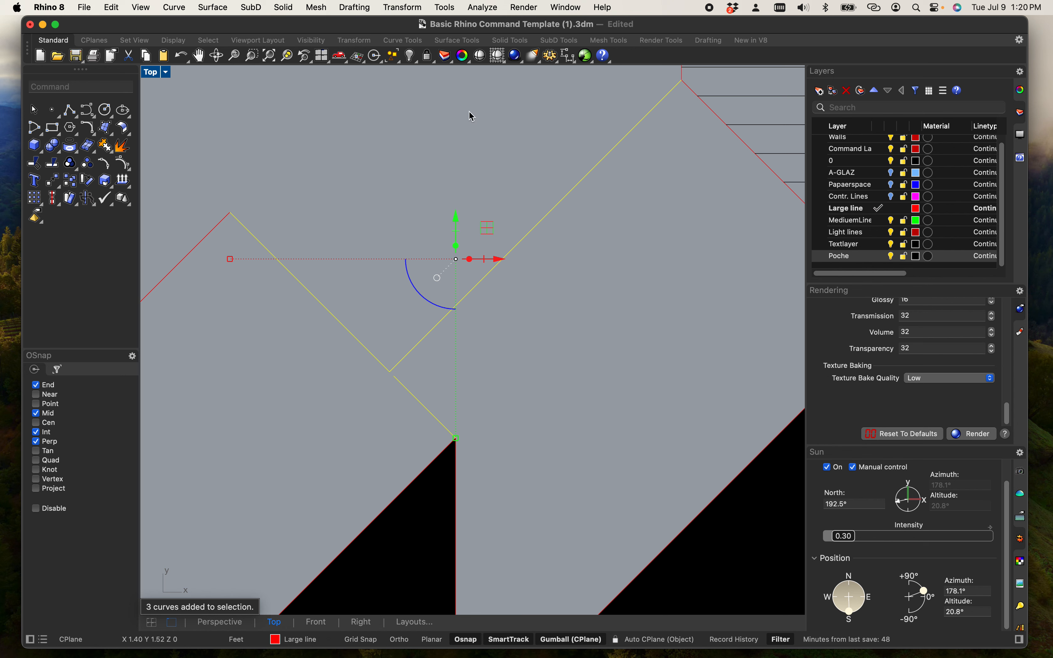
pyautogui.click(300, 145)
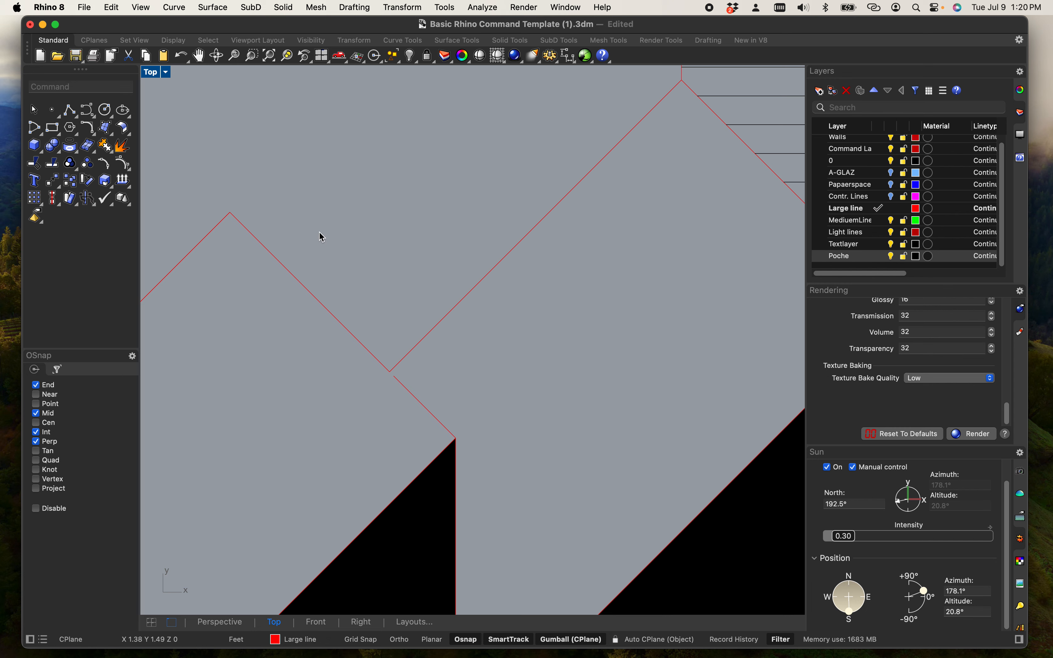
pyautogui.scroll(-5, 322, 247)
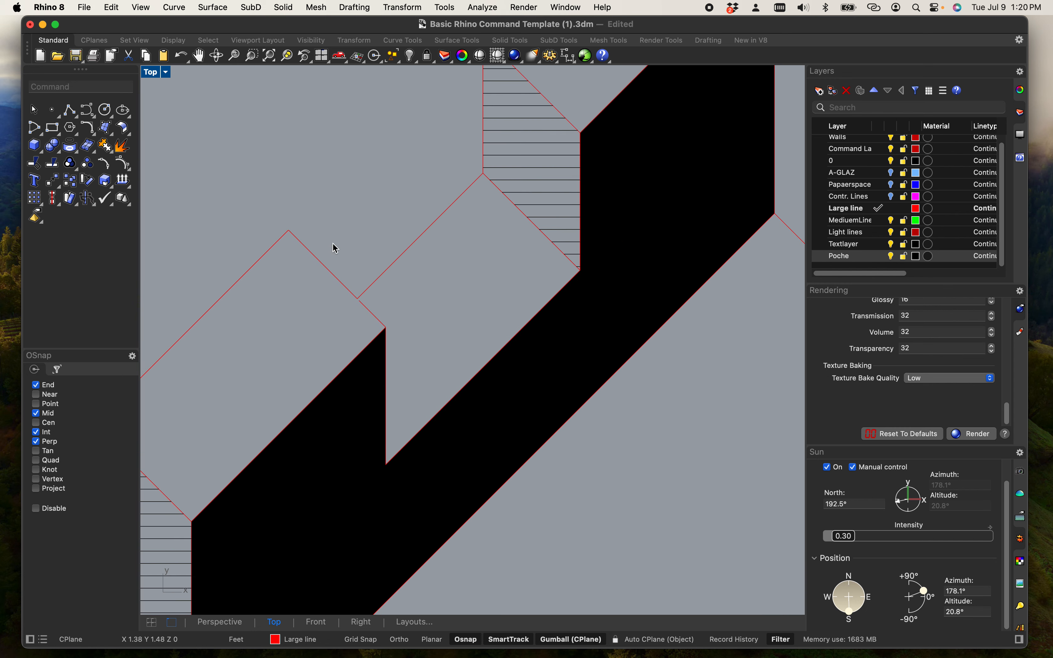
# Scale the left block's upper short diagonal edge slightly along its own direction to lengthen it, and clear the selection.
pyautogui.scroll(5, 357, 261)
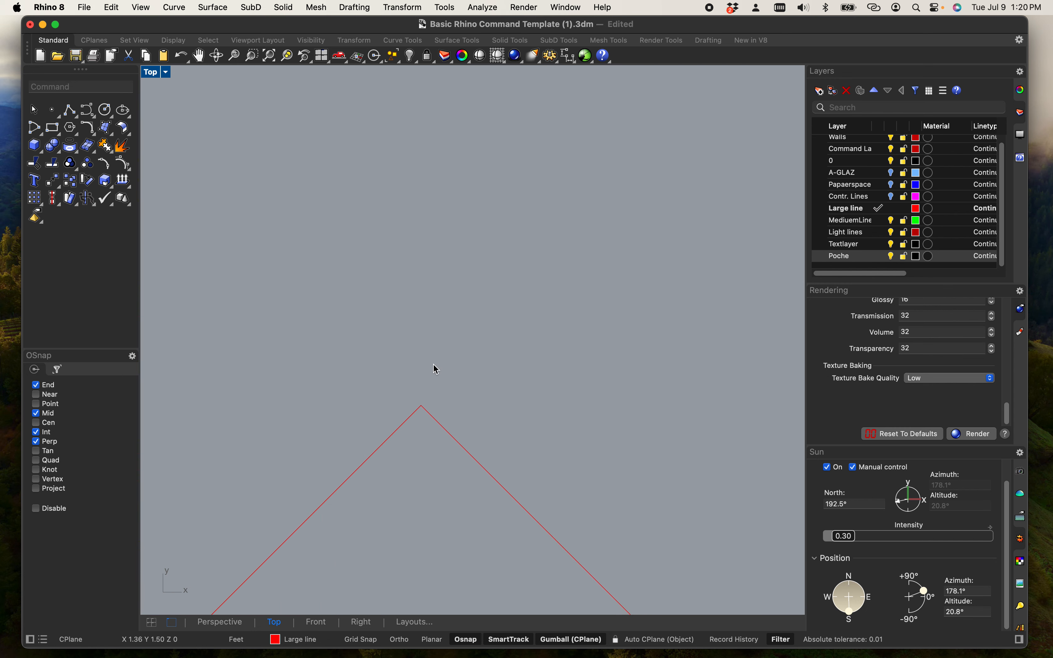
pyautogui.click(428, 417)
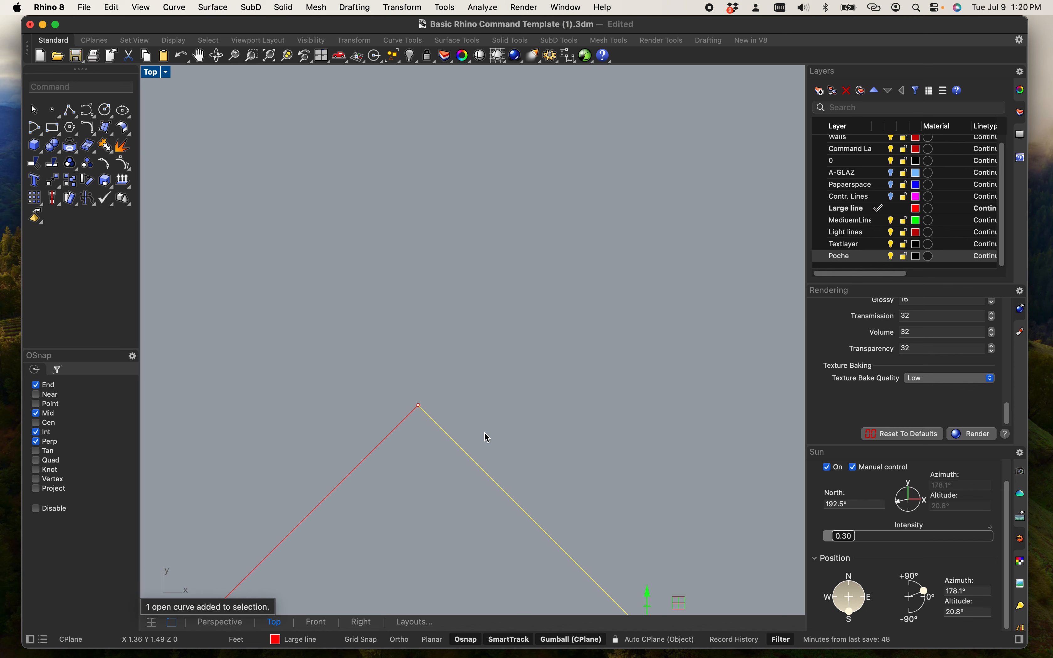
pyautogui.moveTo(557, 453); pyautogui.dragTo(404, 252, button='right')
pyautogui.scroll(-4, 470, 385)
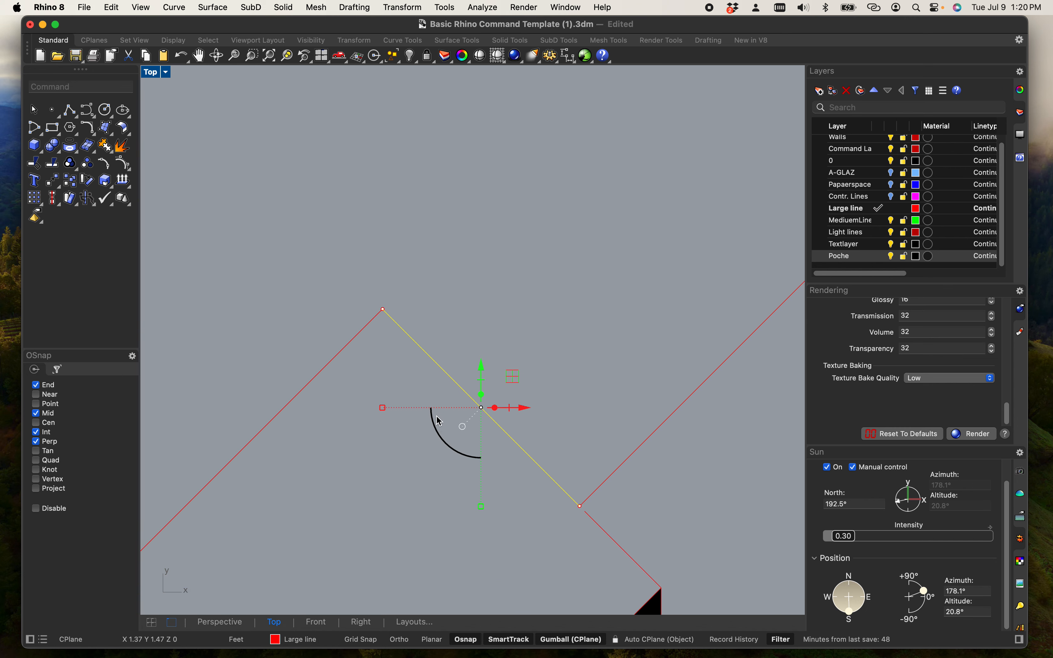
pyautogui.keyDown('shift'); pyautogui.moveTo(480, 506); pyautogui.dragTo(481, 513); pyautogui.keyUp('shift')
pyautogui.click(440, 327)
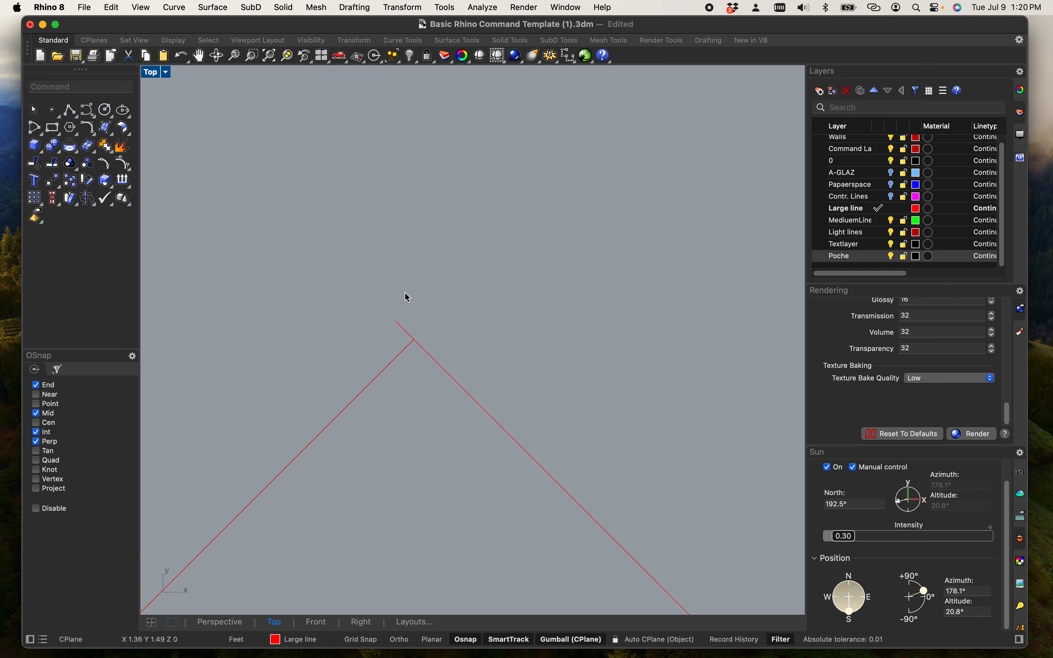
pyautogui.moveTo(435, 353); pyautogui.dragTo(494, 368)
pyautogui.click(475, 305)
pyautogui.scroll(-12, 458, 327)
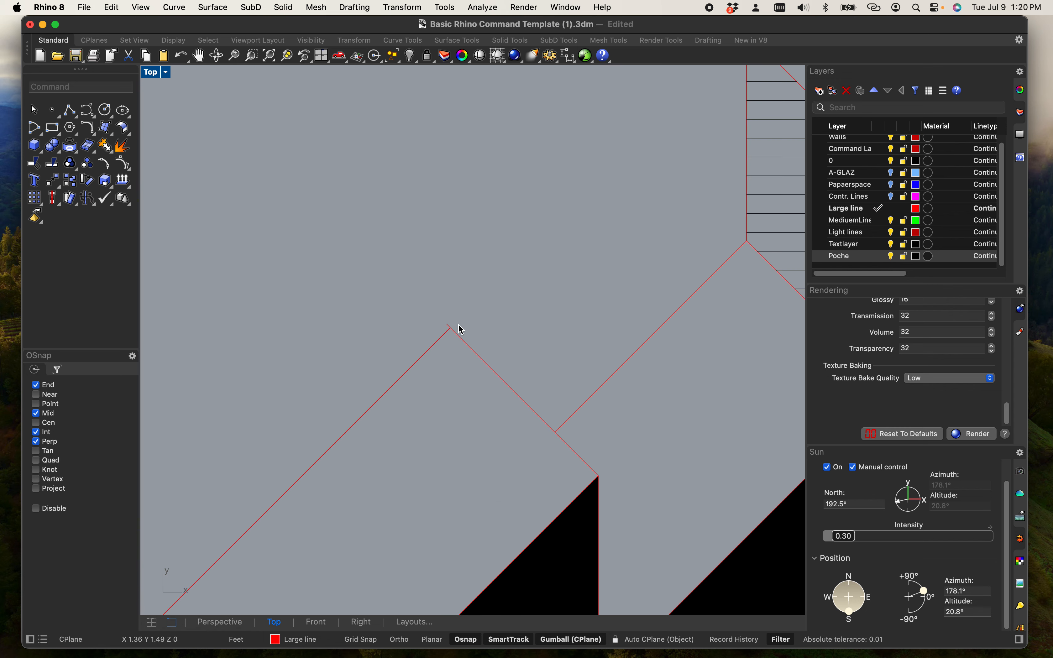
# Select the left block's outer top edges, the recess line and the vertical outer edge of the tall block's line-hatched face.
pyautogui.scroll(-4, 499, 328)
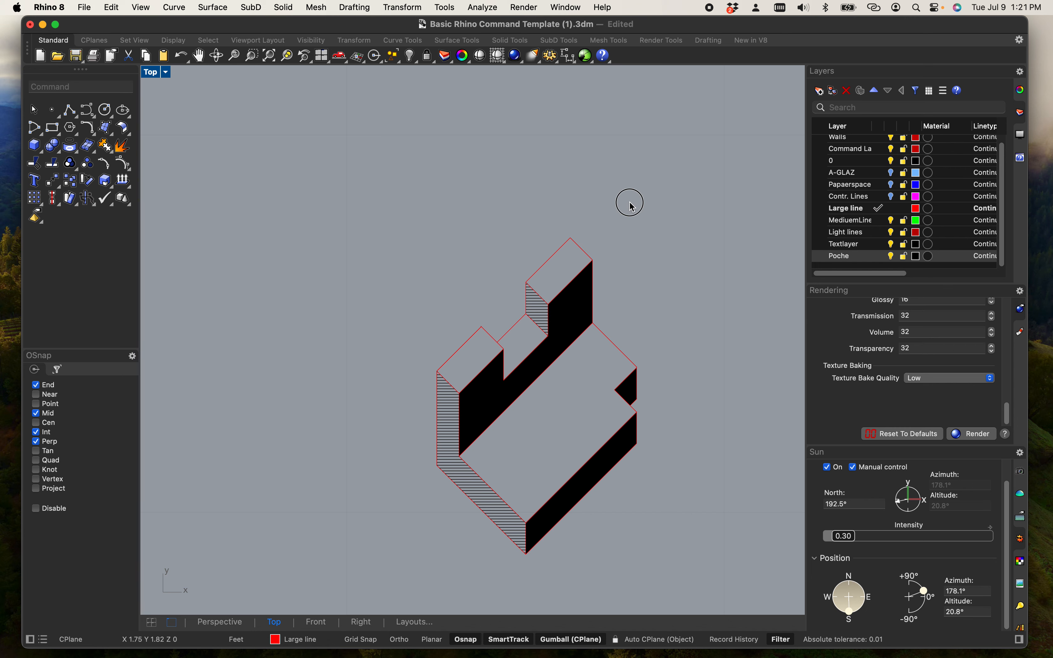
pyautogui.scroll(5, 522, 332)
pyautogui.scroll(-3, 452, 266)
pyautogui.scroll(1, 425, 235)
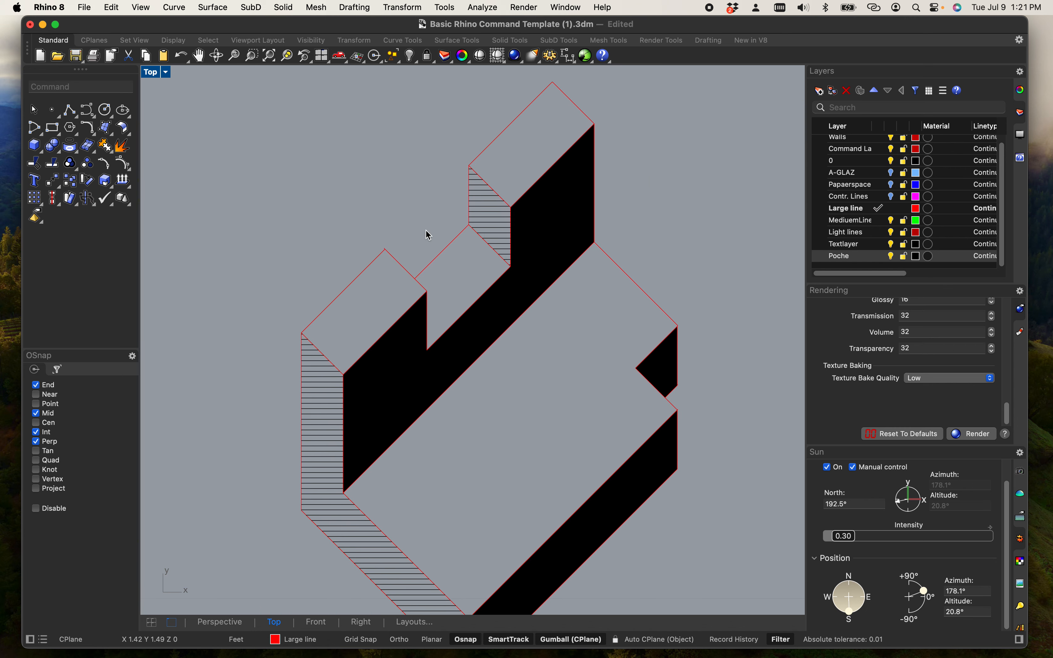
pyautogui.click(349, 282)
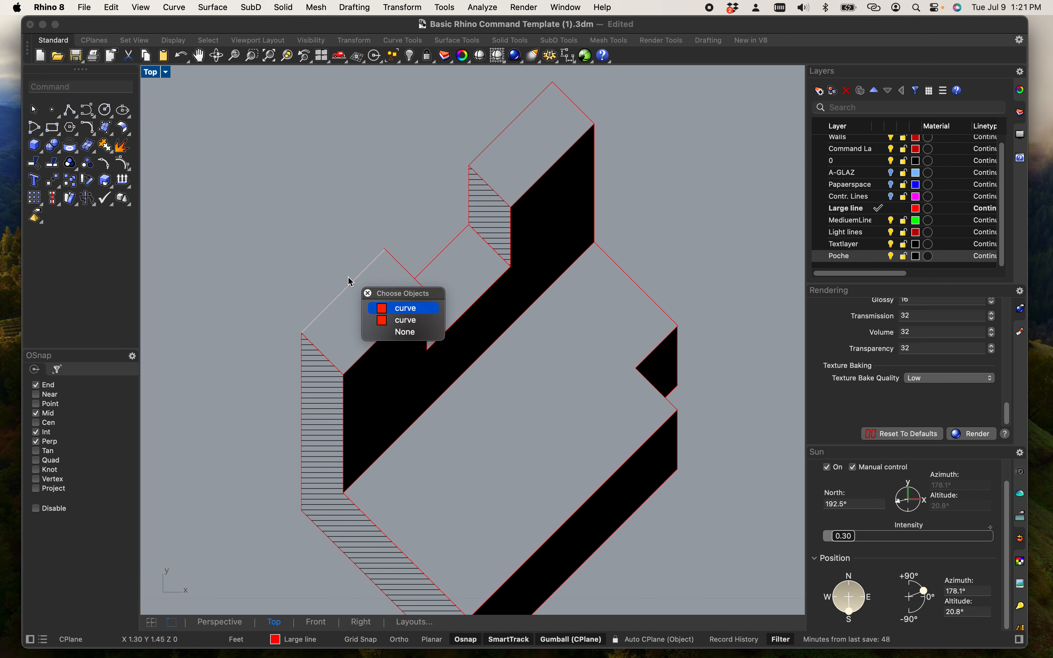
pyautogui.click(409, 306)
pyautogui.scroll(2, 408, 308)
pyautogui.keyDown('shift'); pyautogui.click(398, 235); pyautogui.keyUp('shift')
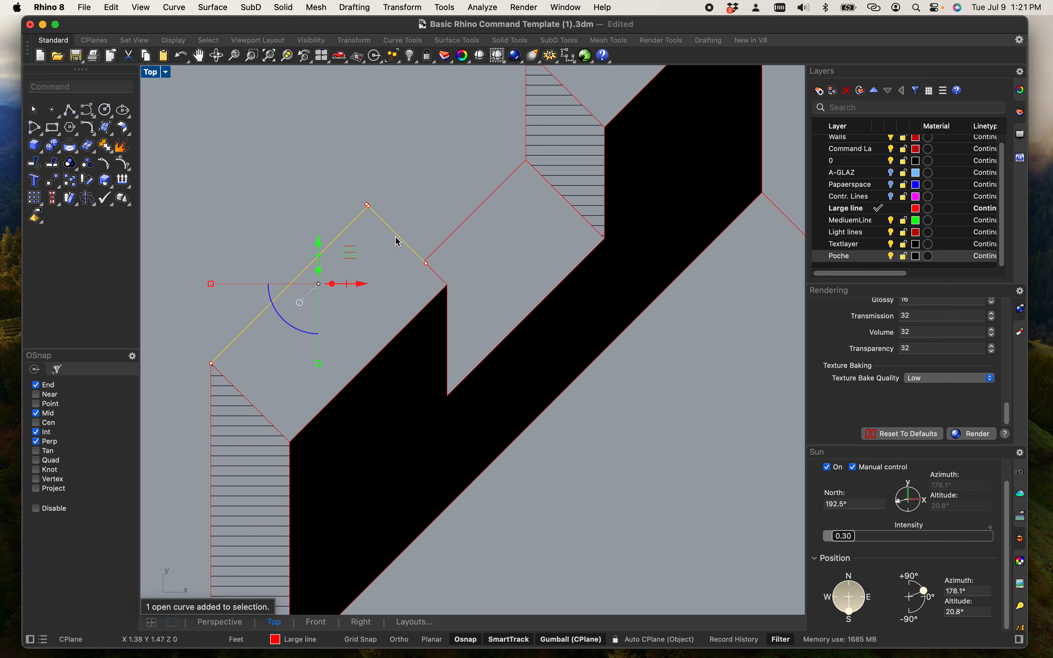
pyautogui.scroll(5, 446, 235)
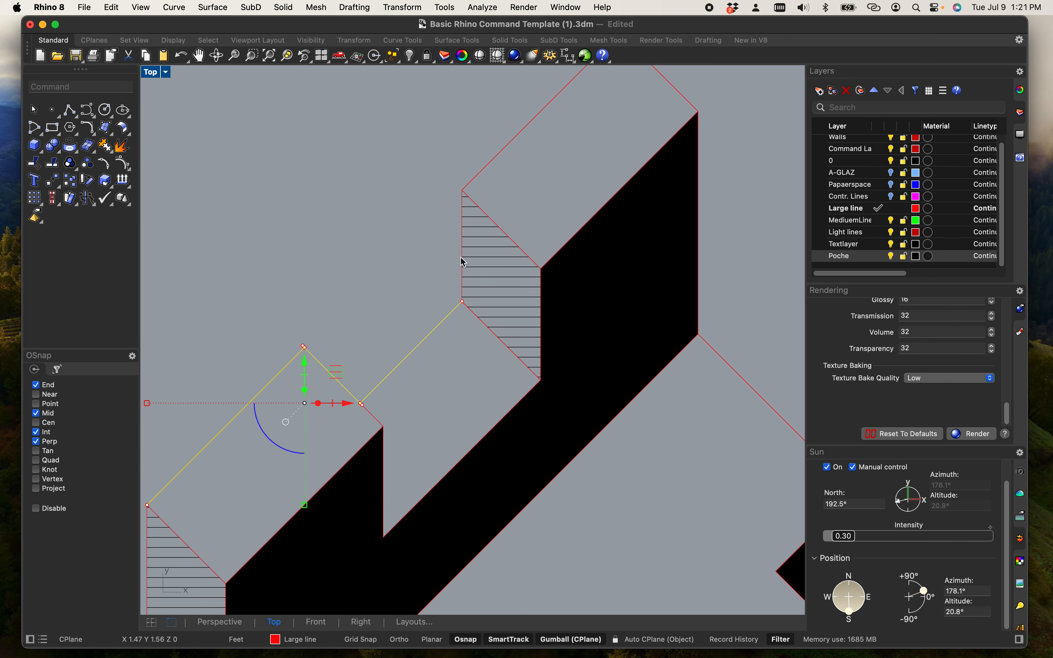
pyautogui.click(465, 256)
pyautogui.click(507, 287)
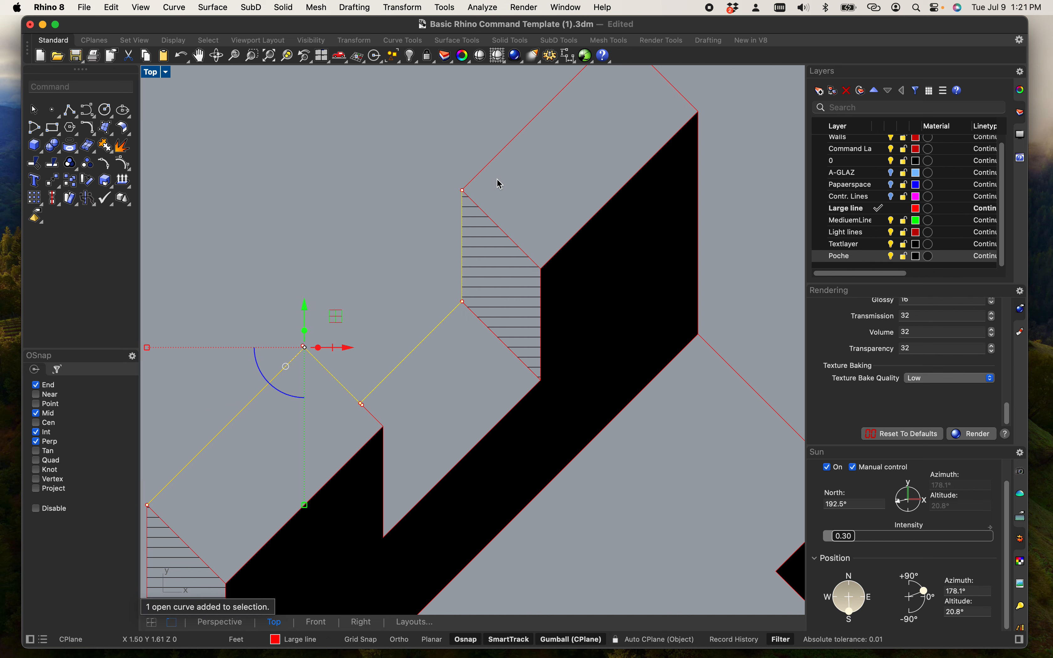
# Add the tall block's outer top and right vertical edges, the long right diagonal and the notch's vertical edge to the selection.
pyautogui.scroll(5, 492, 174)
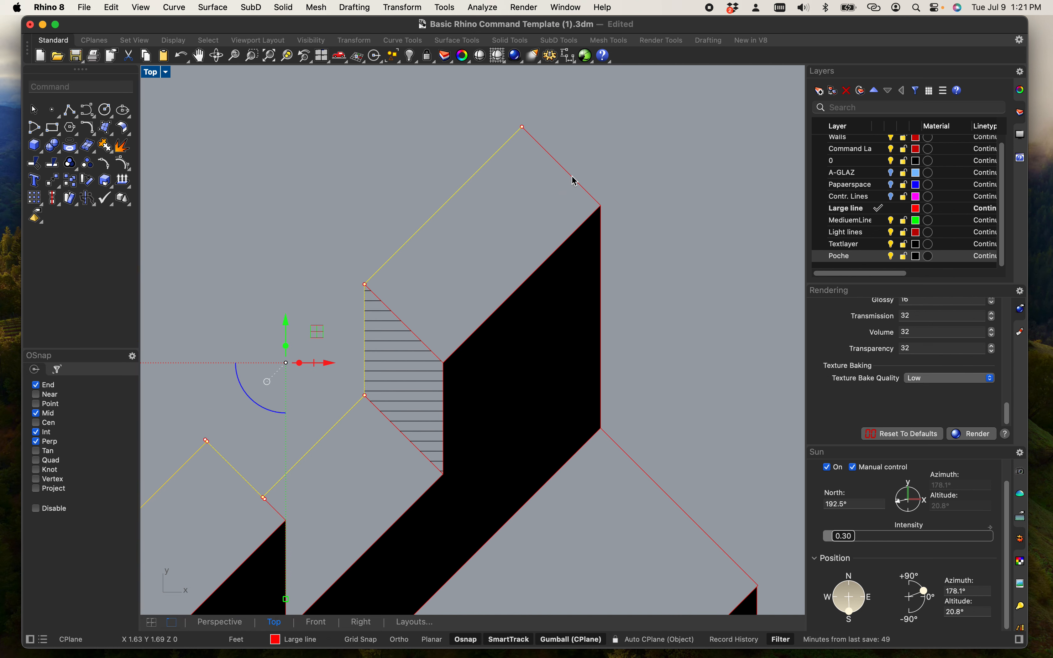
pyautogui.click(603, 246)
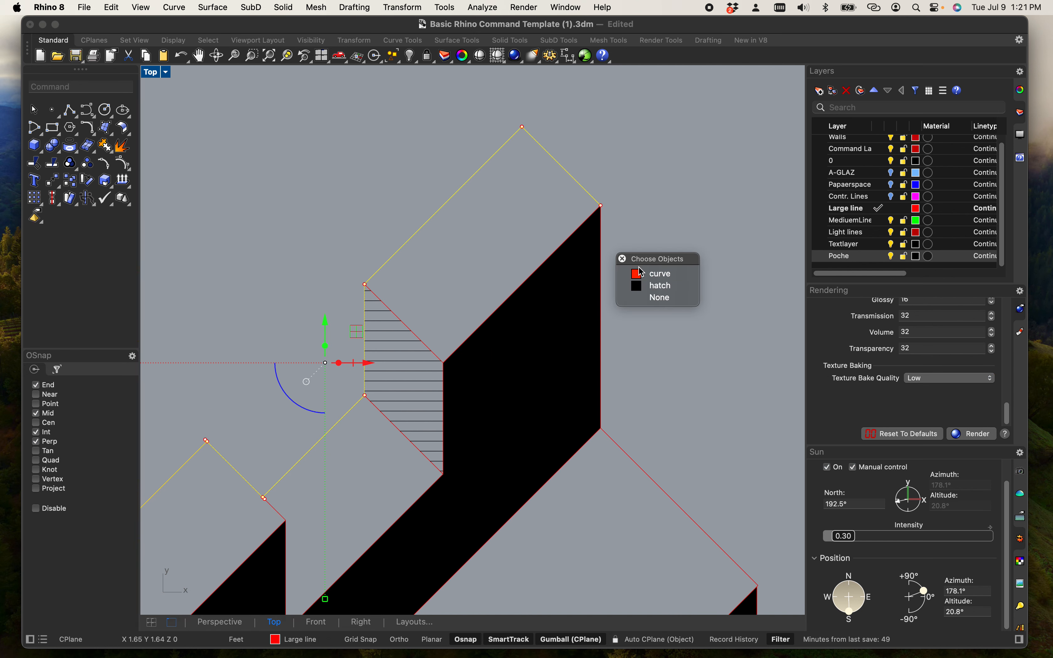
pyautogui.click(668, 300)
pyautogui.scroll(-5, 642, 228)
pyautogui.click(607, 358)
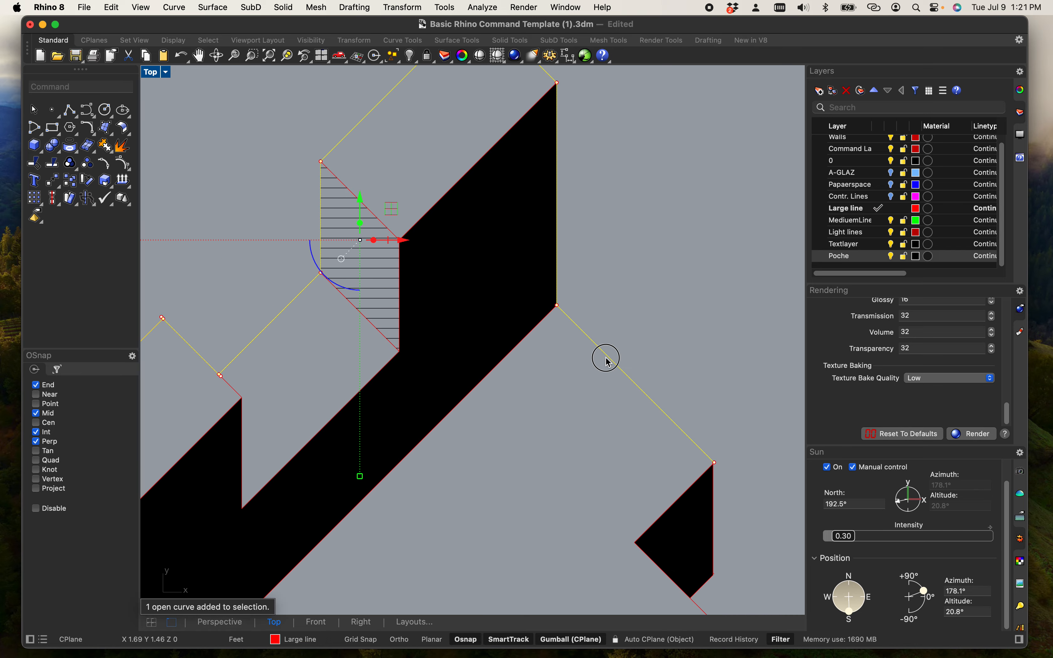
pyautogui.moveTo(665, 375); pyautogui.dragTo(580, 235, button='right')
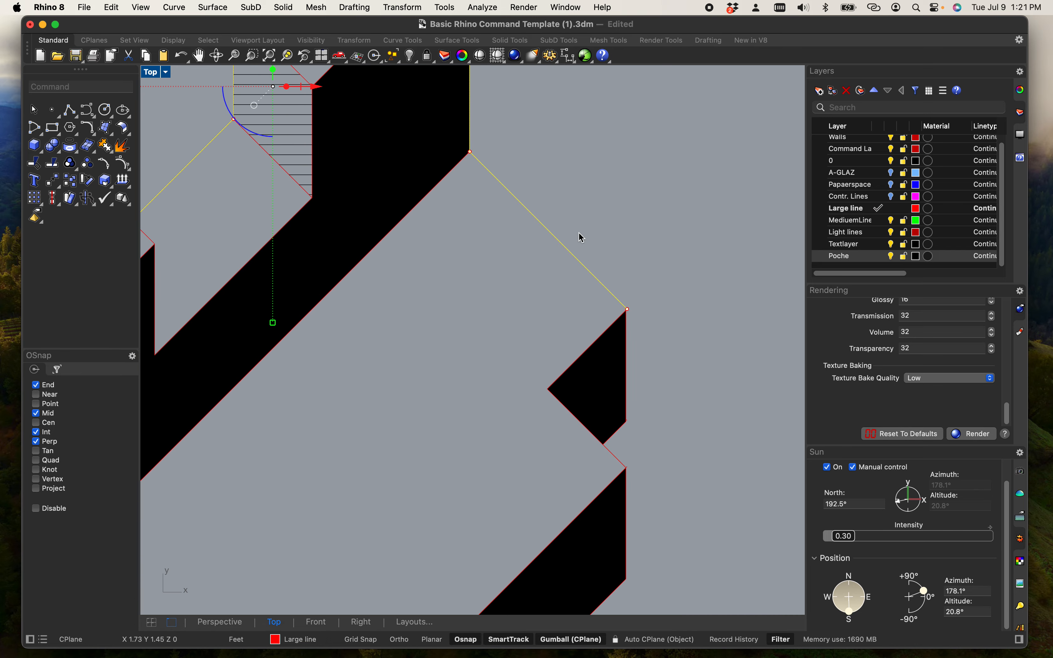
pyautogui.click(629, 339)
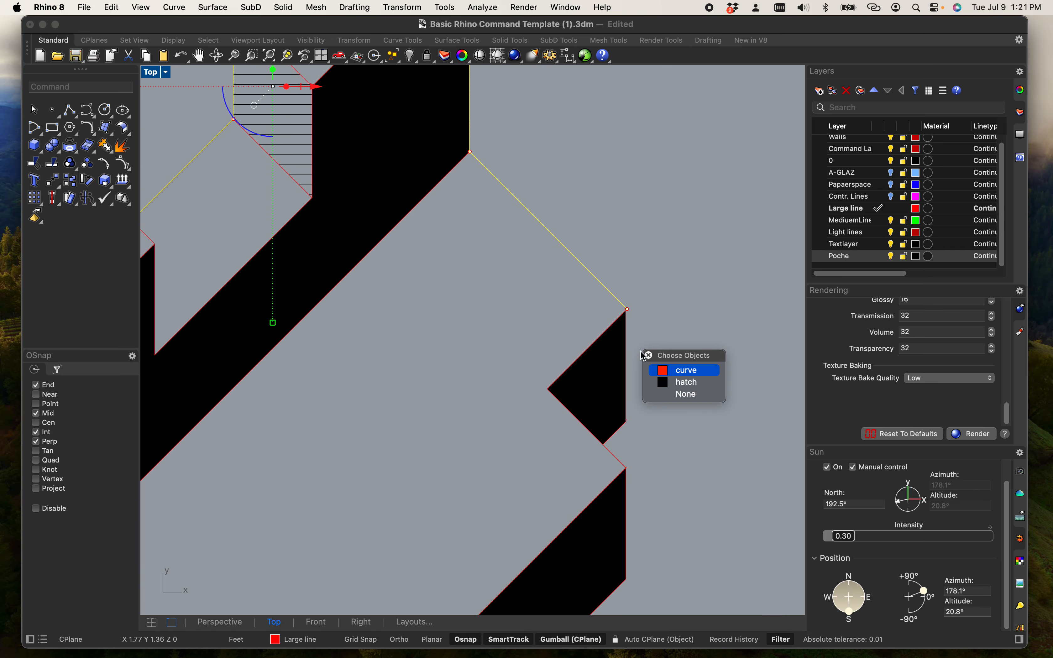
pyautogui.click(701, 374)
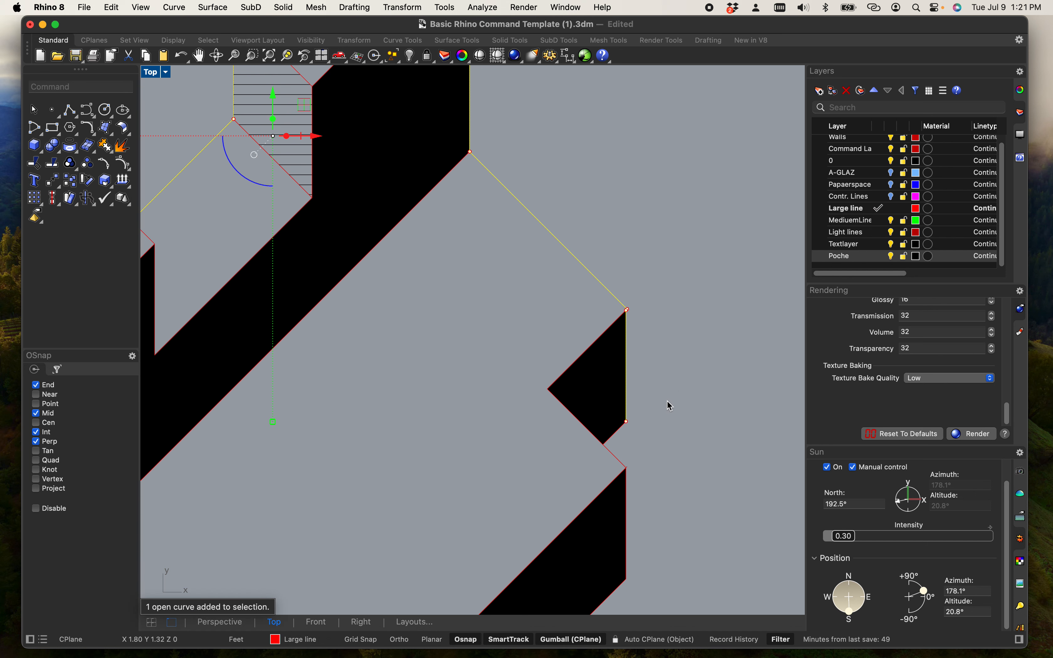
# Add the notch's short lower diagonal and the lower black band's right vertical edge to the selection, choosing the curve over the hatch.
pyautogui.keyDown('shift'); pyautogui.click(618, 430); pyautogui.keyUp('shift')
pyautogui.click(663, 464)
pyautogui.scroll(-5, 665, 467)
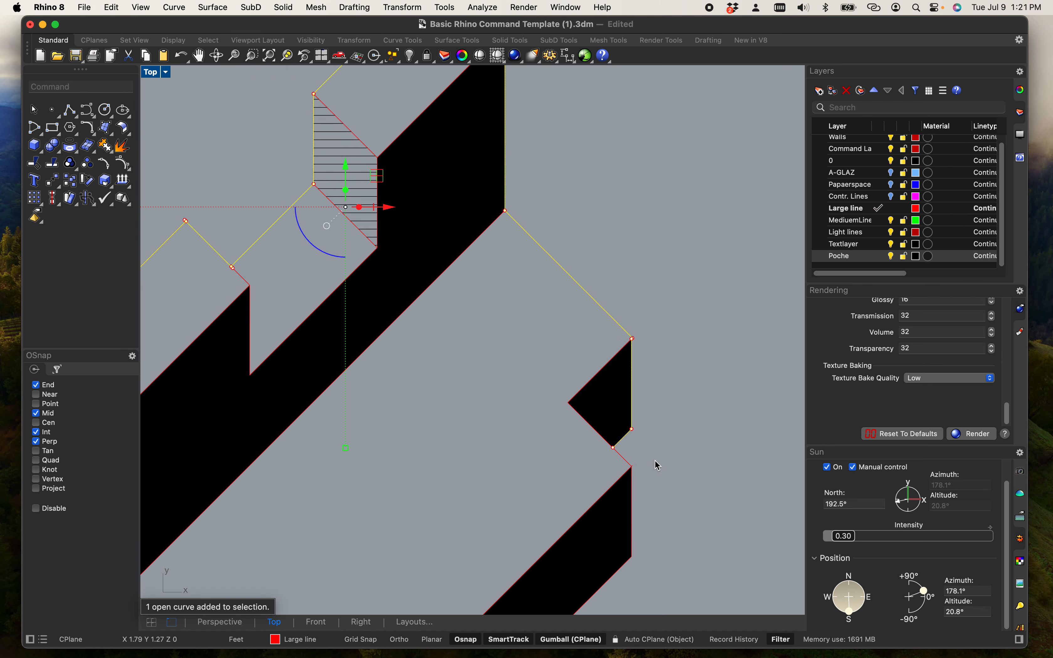
pyautogui.scroll(6, 634, 498)
pyautogui.keyDown('shift'); pyautogui.click(671, 431); pyautogui.keyUp('shift')
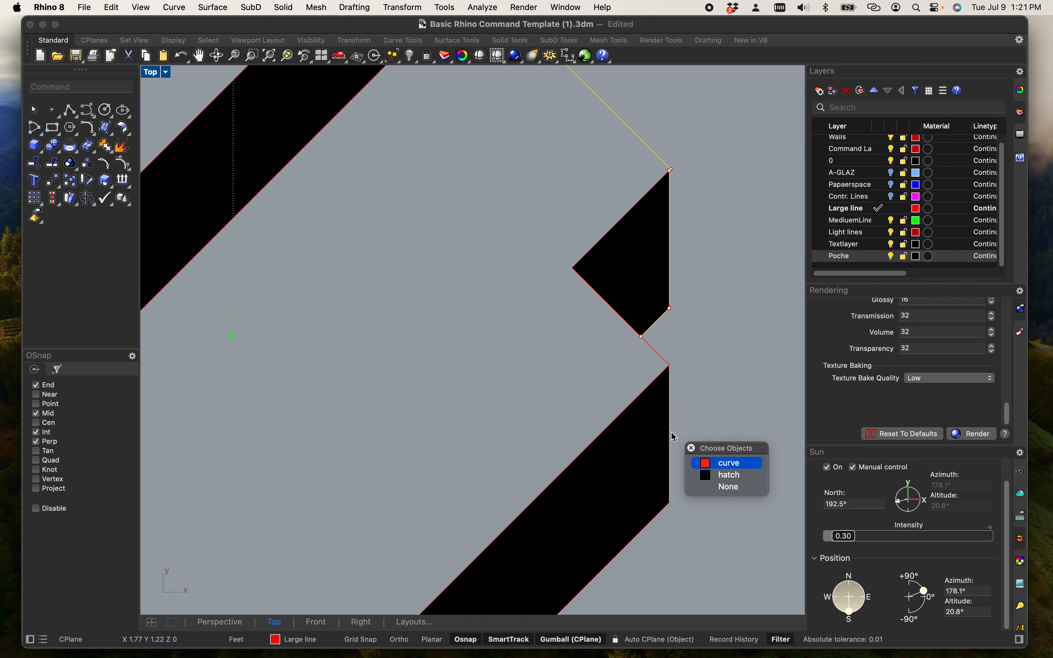
pyautogui.click(727, 464)
# Add the figure's two bottom outer diagonals and its long left vertical edge to the selection.
pyautogui.scroll(-4, 714, 478)
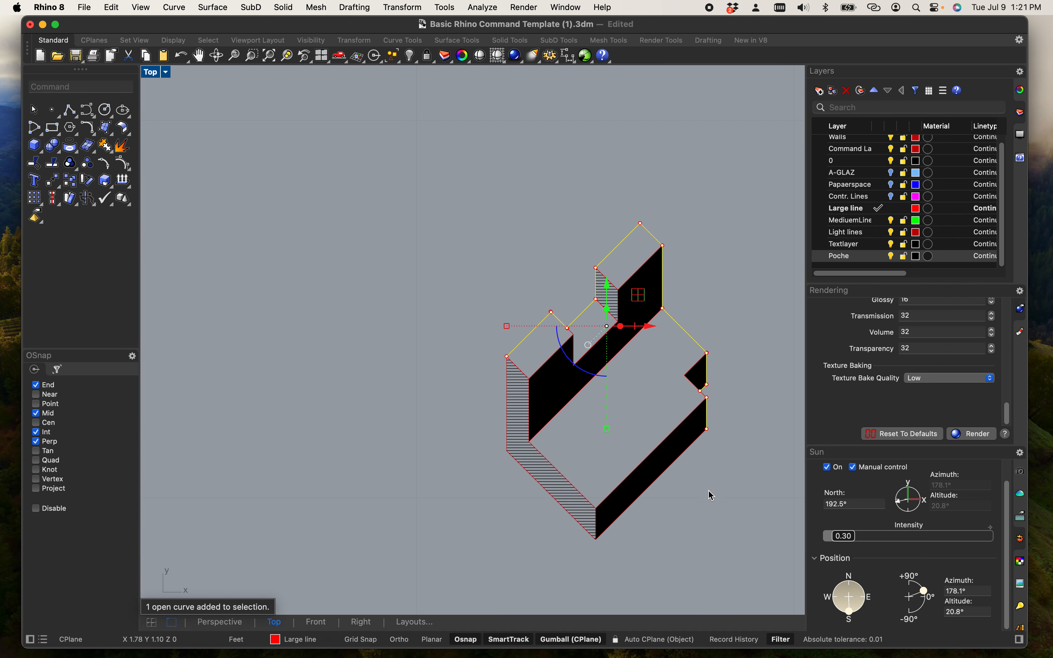
pyautogui.scroll(6, 672, 457)
pyautogui.scroll(-4, 603, 383)
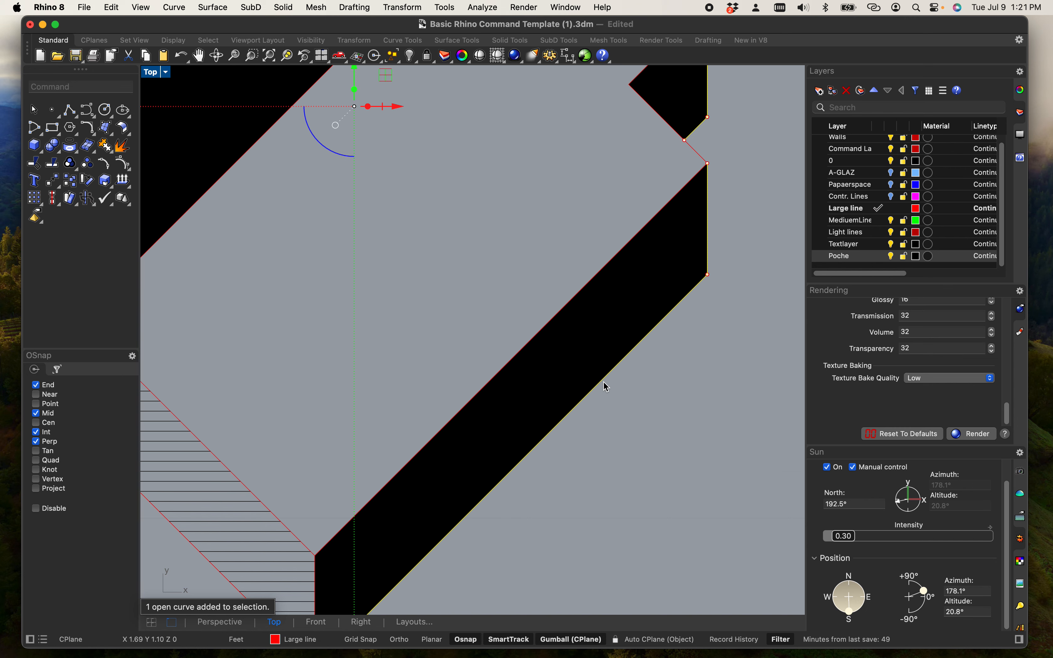
pyautogui.scroll(6, 542, 437)
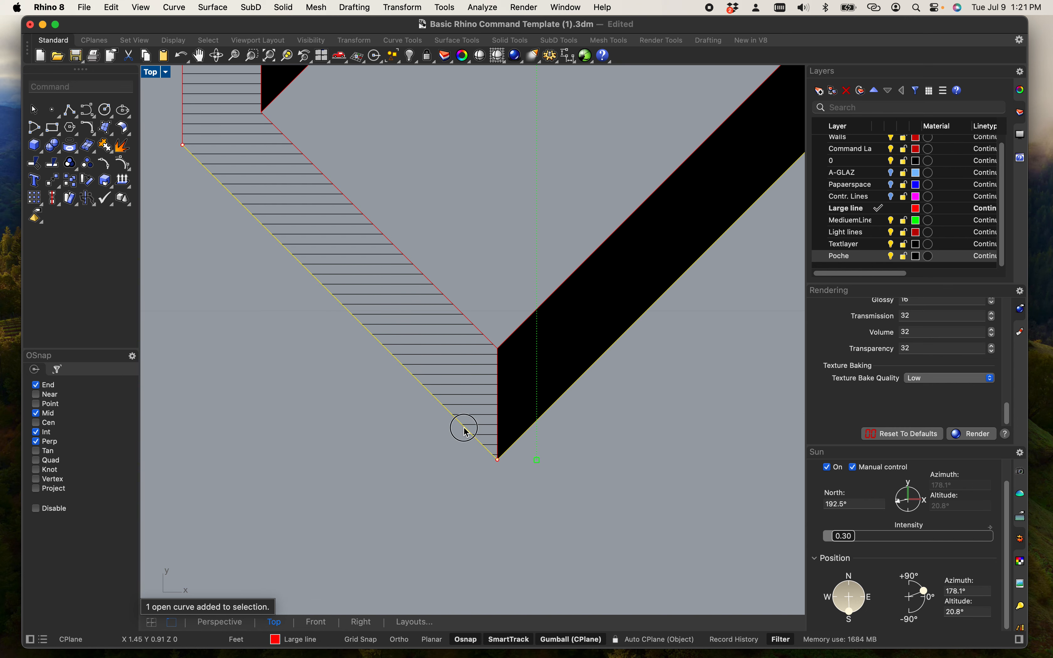
pyautogui.scroll(-5, 460, 430)
pyautogui.scroll(7, 374, 307)
pyautogui.keyDown('shift'); pyautogui.click(429, 306); pyautogui.keyUp('shift')
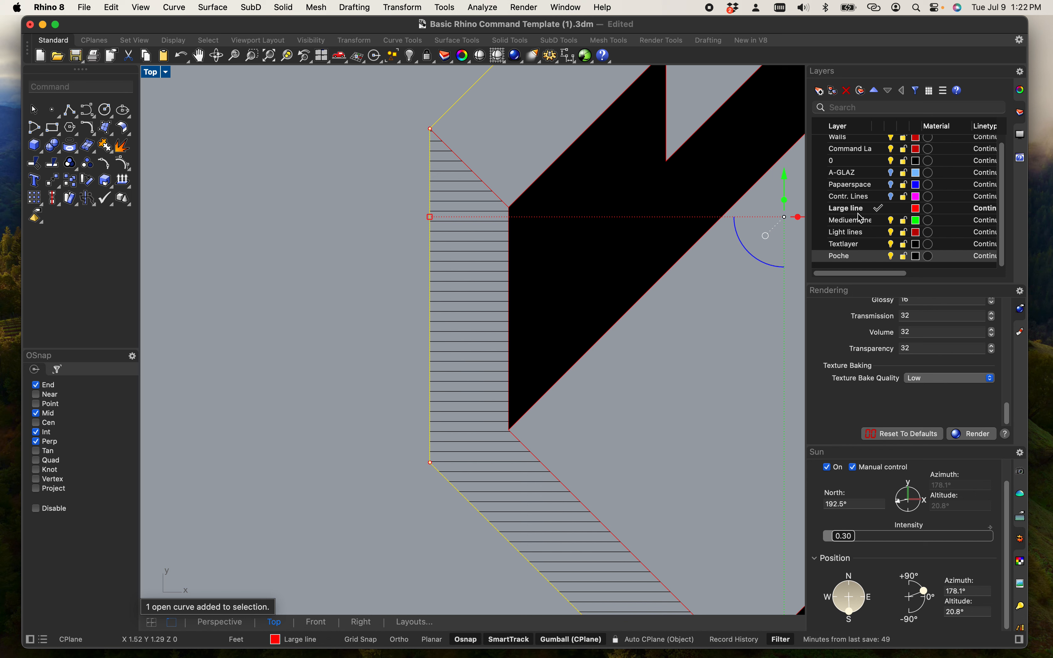
# Create a new layer named Outside edge and make it the current layer.
pyautogui.rightClick(866, 267)
pyautogui.click(887, 276)
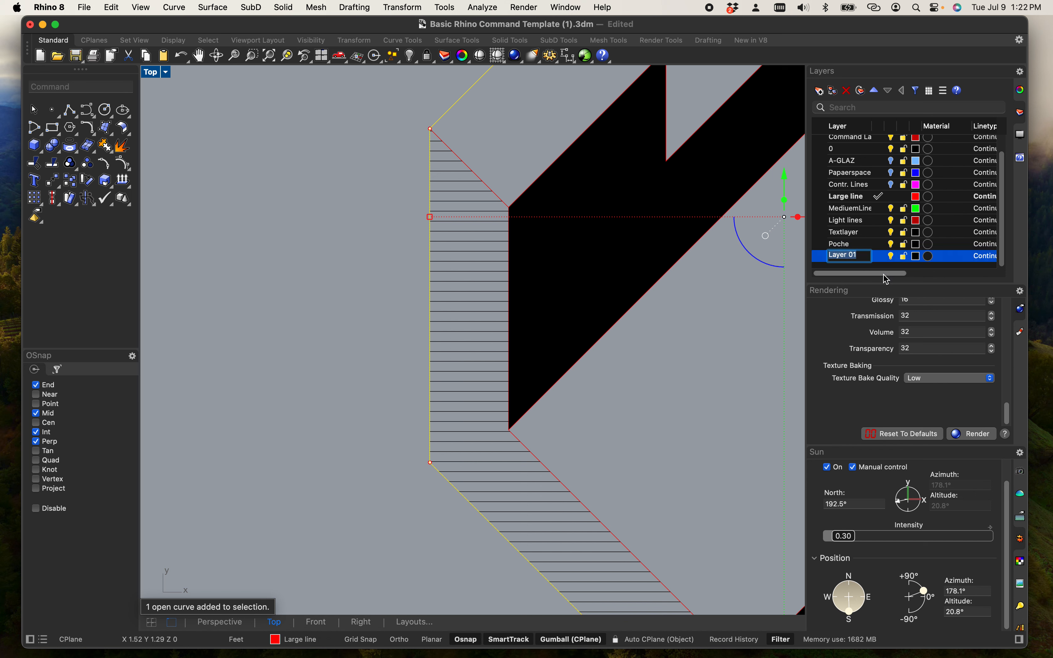
pyautogui.write('Outside')
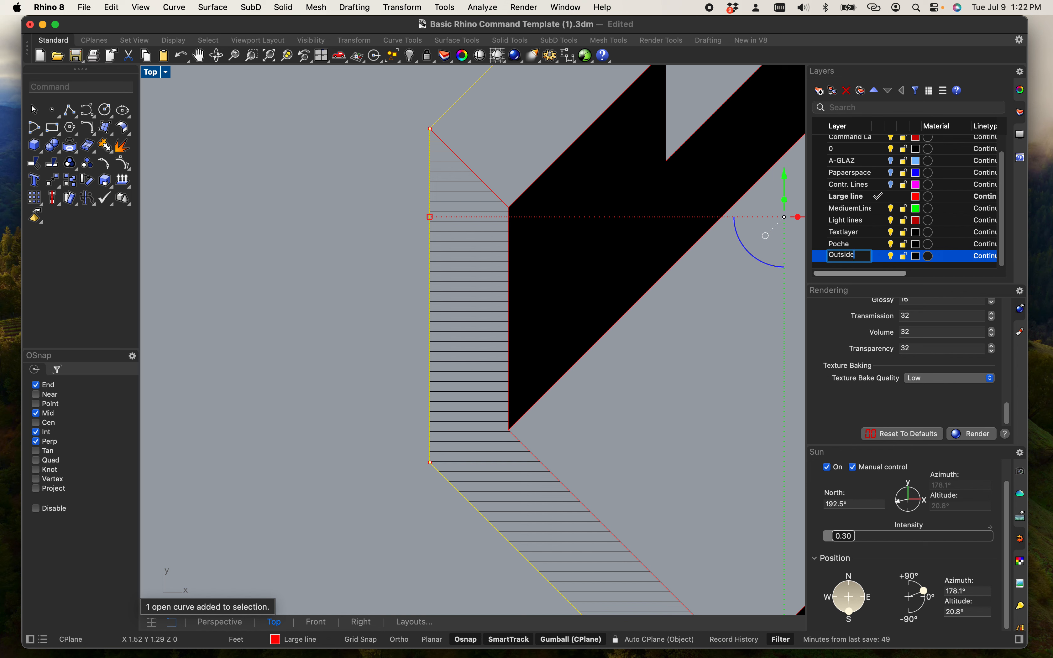
pyautogui.write('edge')
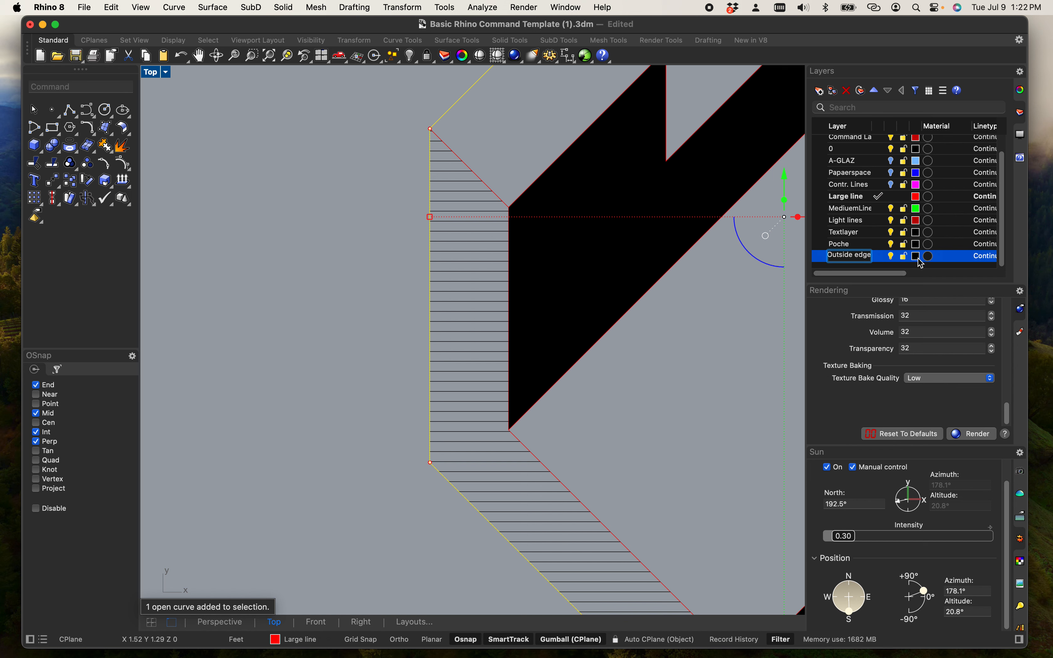
pyautogui.press('Return')
# Move the selected outline curves onto the Outside edge layer and set that layer's colour to Green.
pyautogui.rightClick(879, 257)
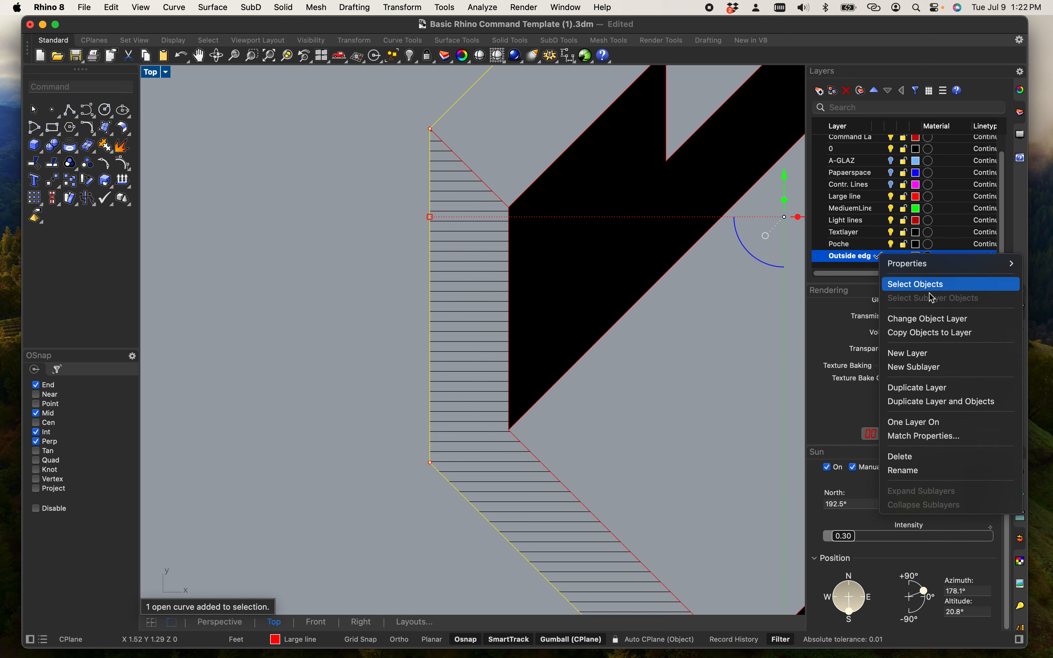
pyautogui.click(931, 319)
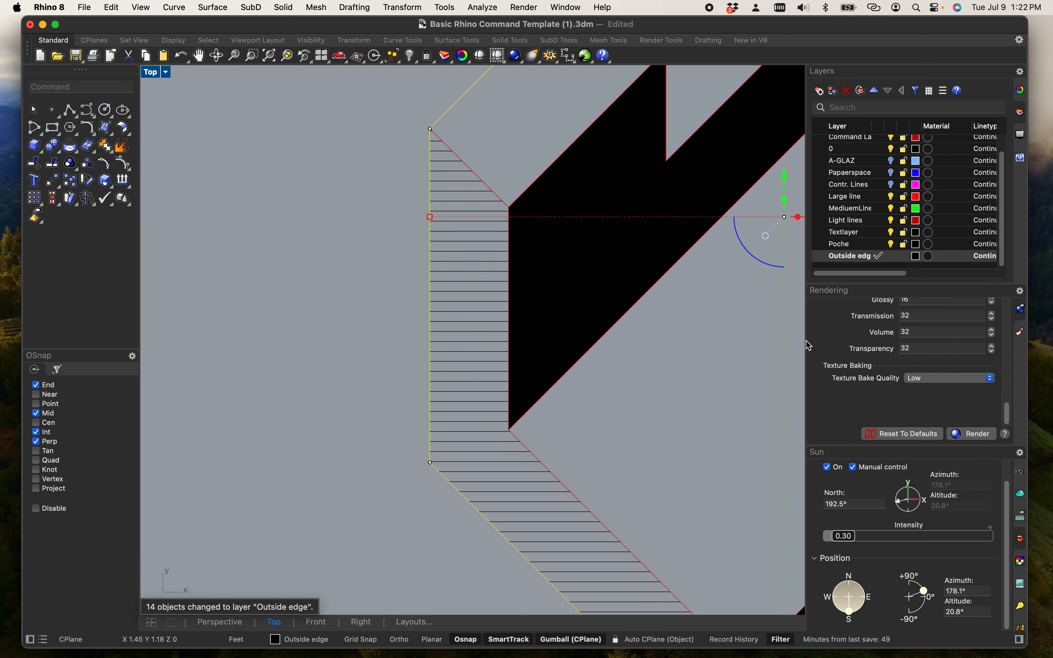
pyautogui.click(917, 256)
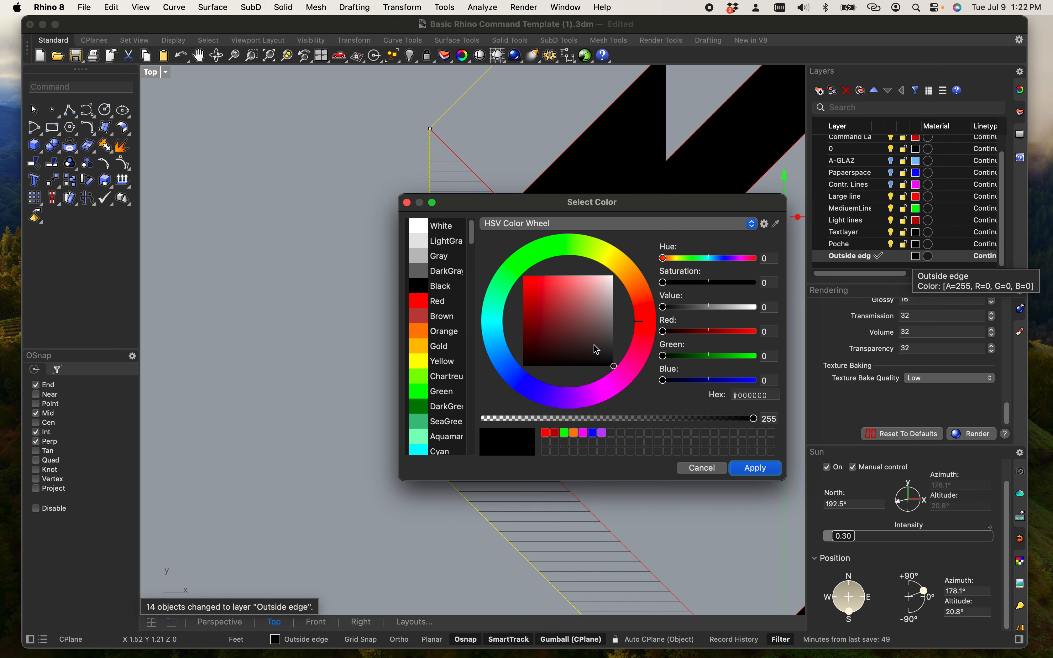
pyautogui.click(437, 392)
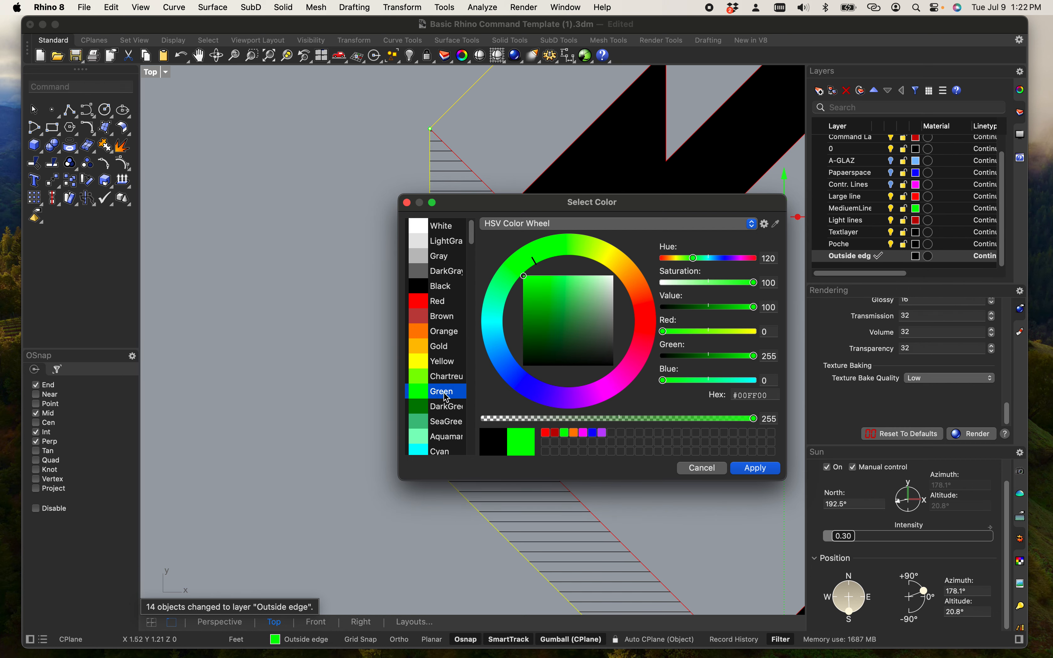
pyautogui.click(757, 469)
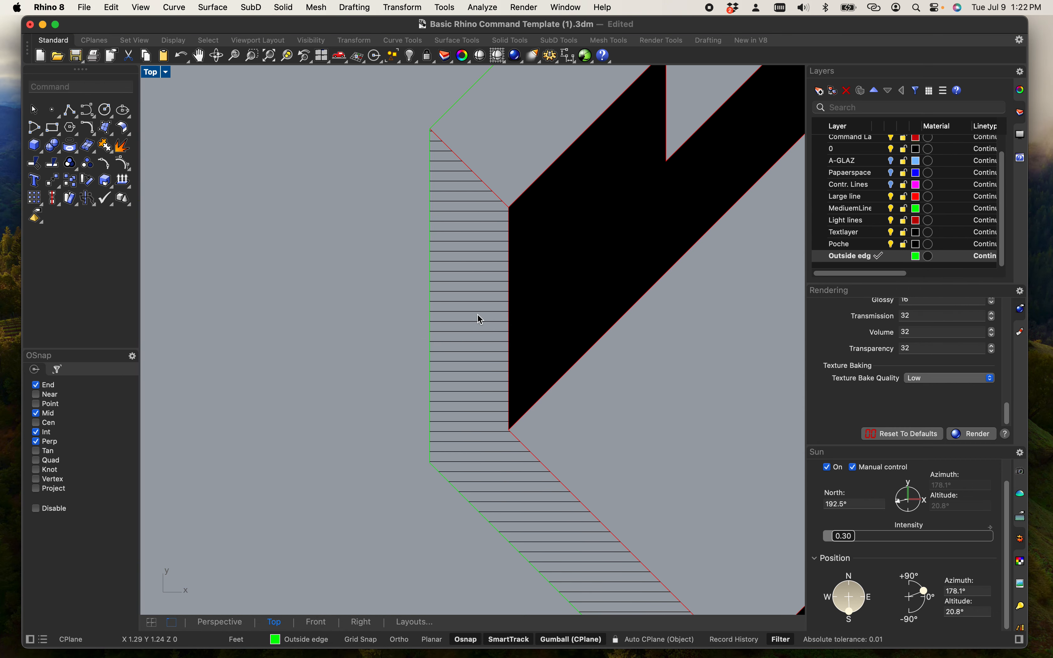
# Select the left block's hatched-face top diagonal, the short red diagonal beside the gap, and the tower's hatched-face top diagonal, choosing the curve.
pyautogui.scroll(-6, 480, 321)
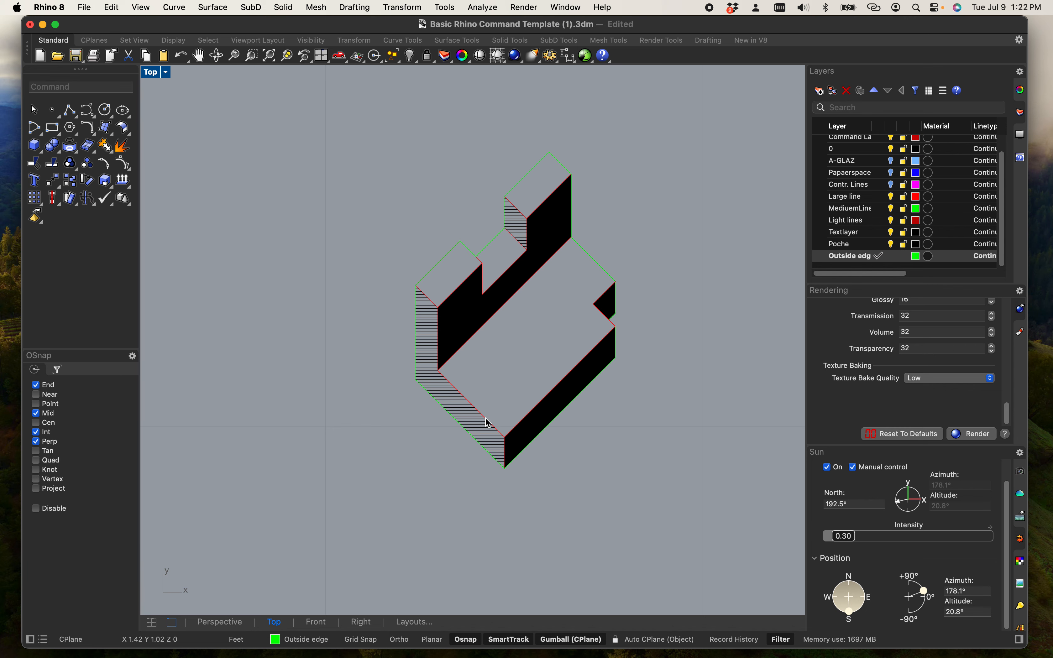
pyautogui.scroll(3, 520, 417)
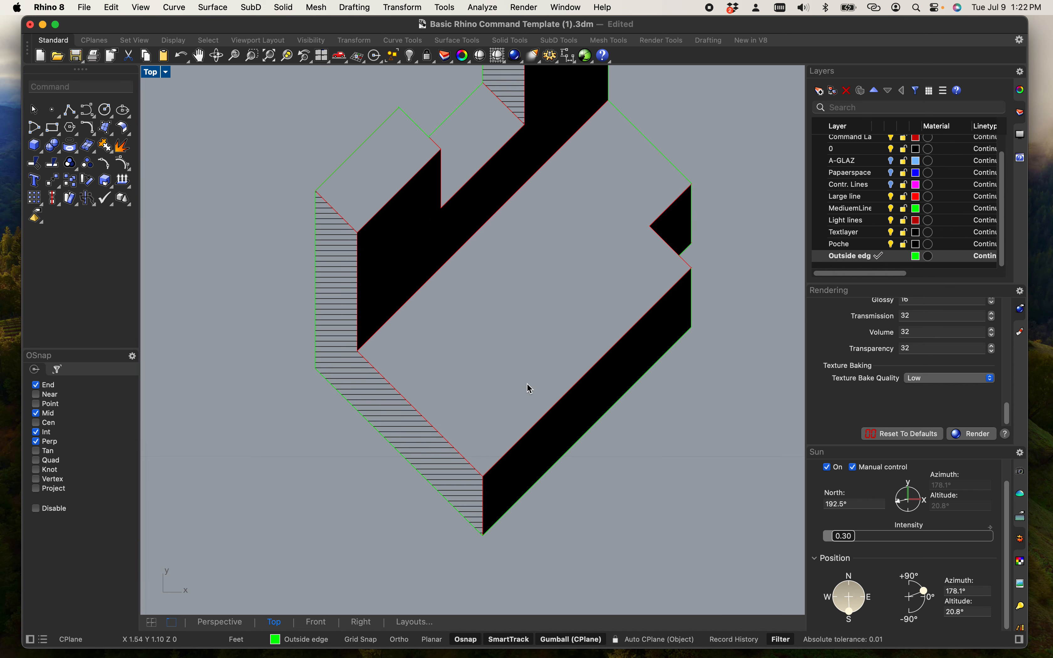
pyautogui.moveTo(493, 385); pyautogui.dragTo(491, 386, button='right')
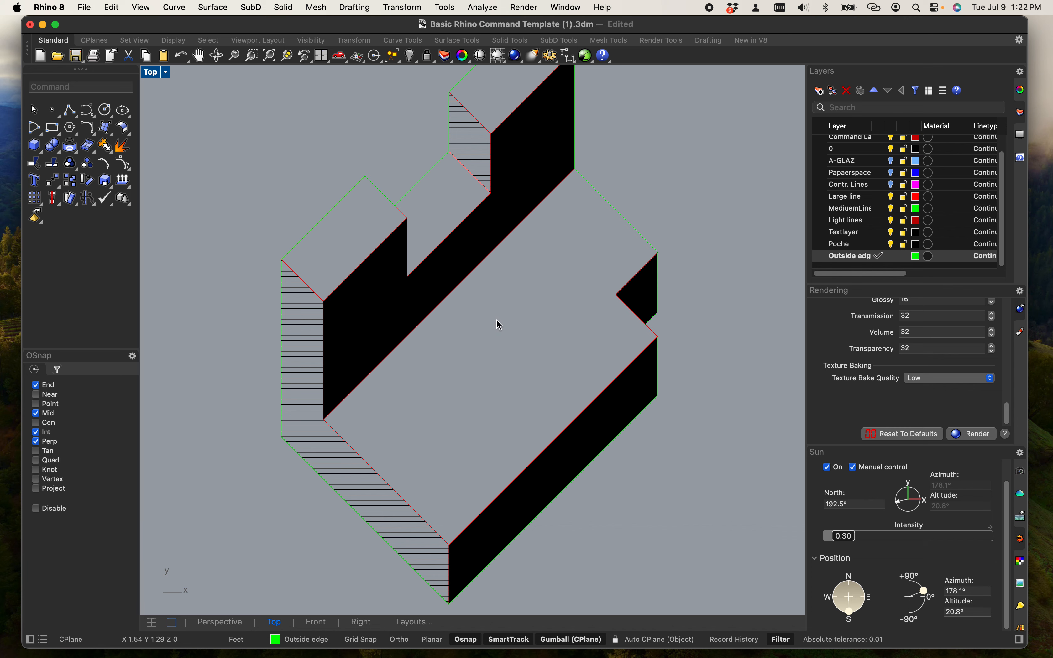
pyautogui.moveTo(494, 318); pyautogui.dragTo(487, 288, button='right')
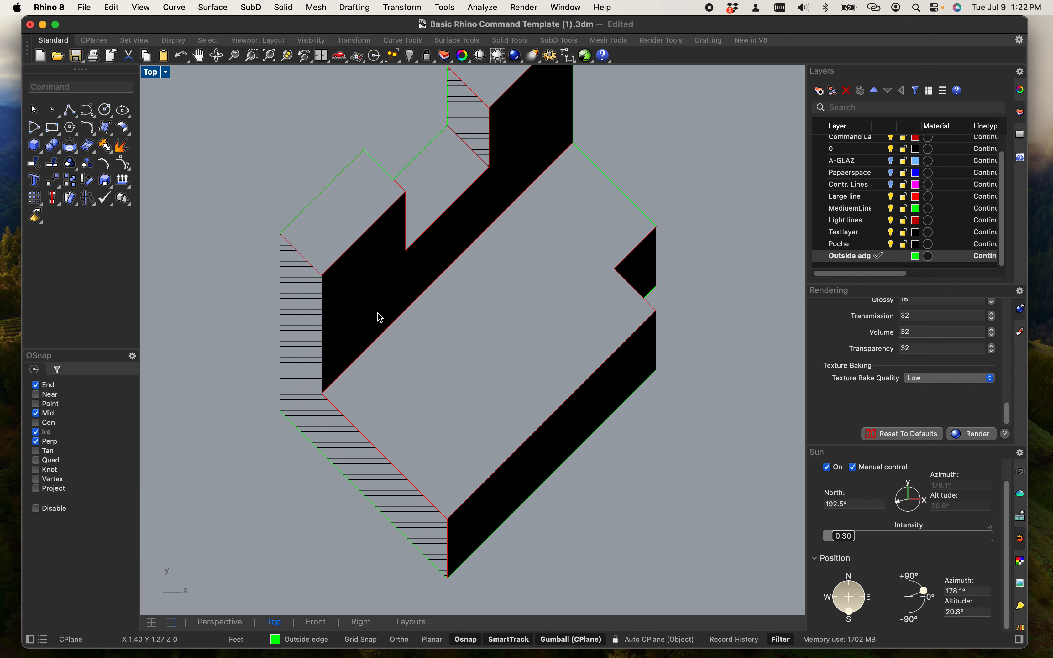
pyautogui.scroll(-6, 368, 304)
pyautogui.moveTo(416, 333); pyautogui.dragTo(424, 391, button='right')
pyautogui.scroll(10, 382, 300)
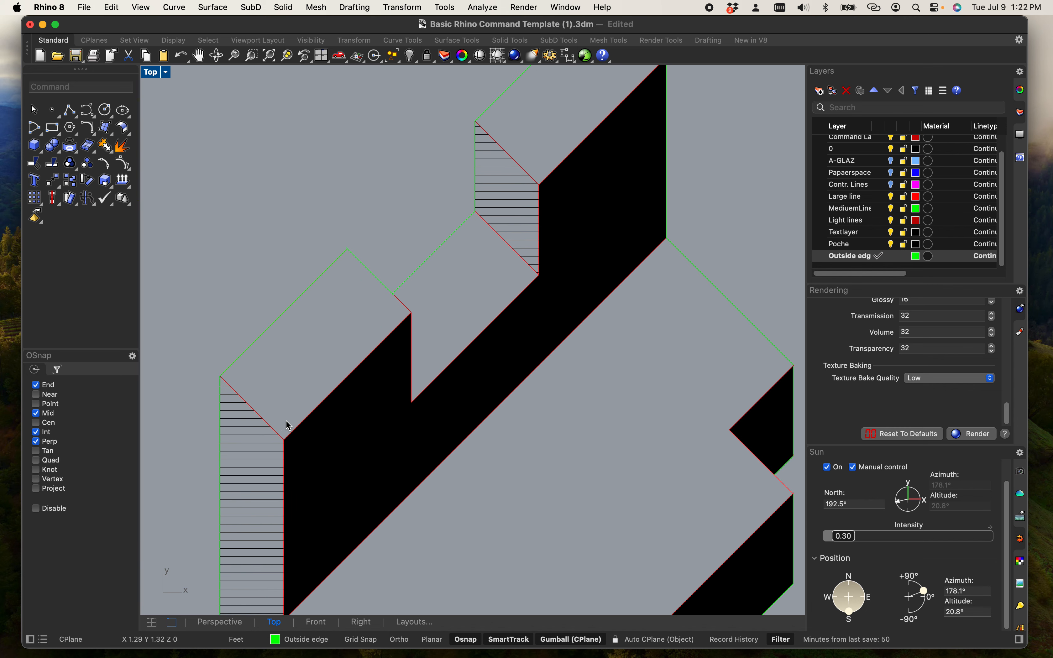
pyautogui.click(260, 428)
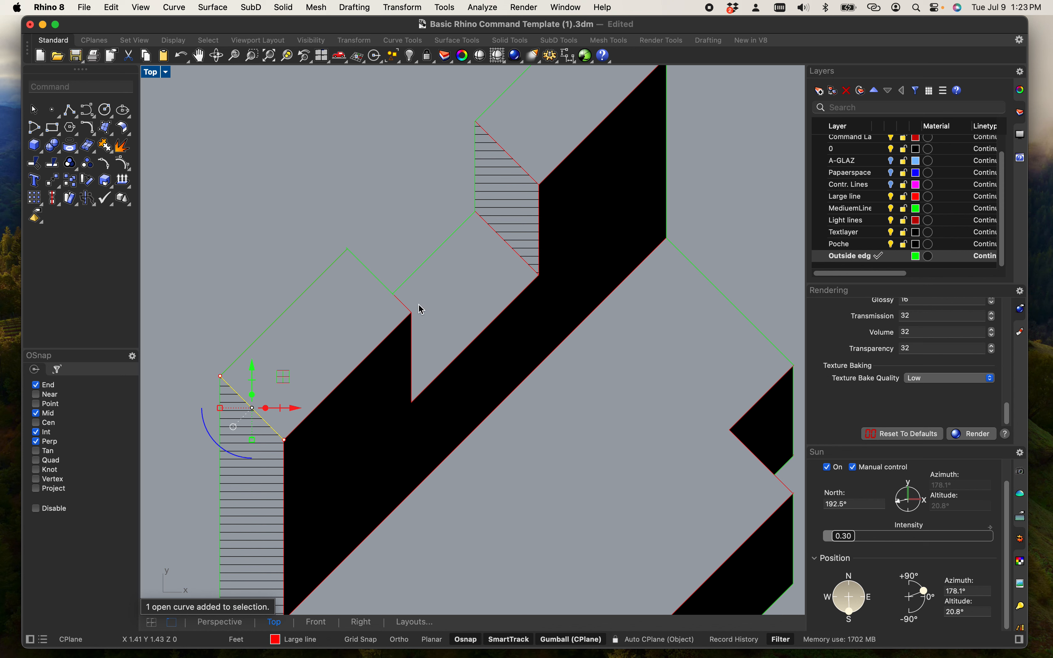
pyautogui.keyDown('shift'); pyautogui.click(404, 304); pyautogui.keyUp('shift')
pyautogui.keyDown('shift'); pyautogui.click(524, 169); pyautogui.keyUp('shift')
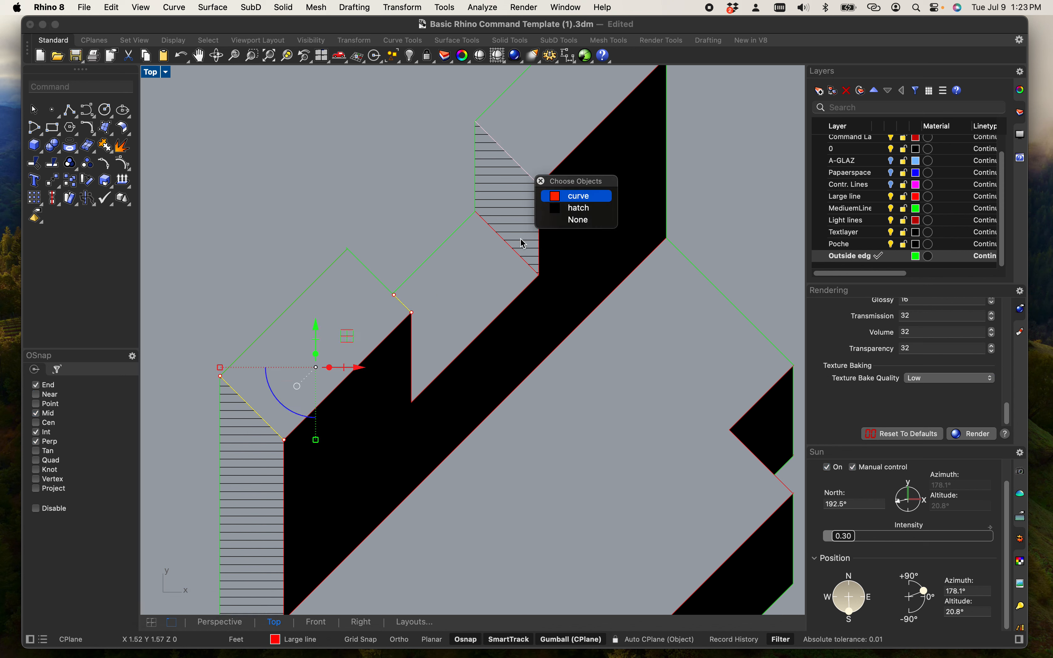
pyautogui.click(568, 196)
# Add the tower's black-face top diagonal and left vertical edge, plus the gap's bottom diagonal and left vertical edge, to the selection.
pyautogui.keyDown('shift'); pyautogui.click(571, 165); pyautogui.keyUp('shift')
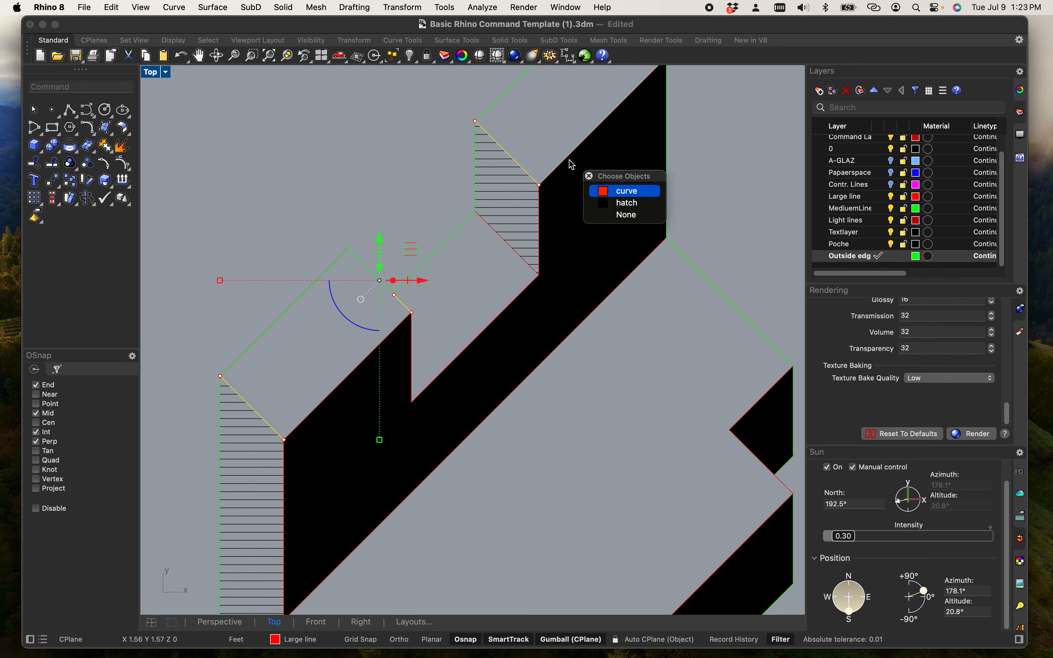
pyautogui.click(611, 191)
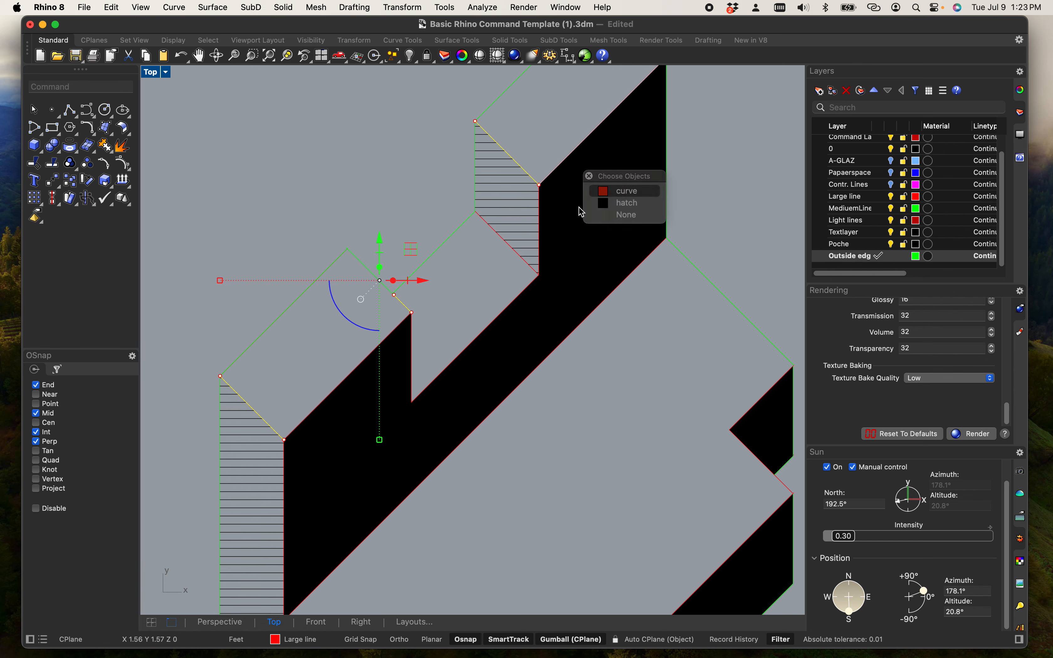
pyautogui.keyDown('shift'); pyautogui.click(542, 223); pyautogui.keyUp('shift')
pyautogui.click(585, 247)
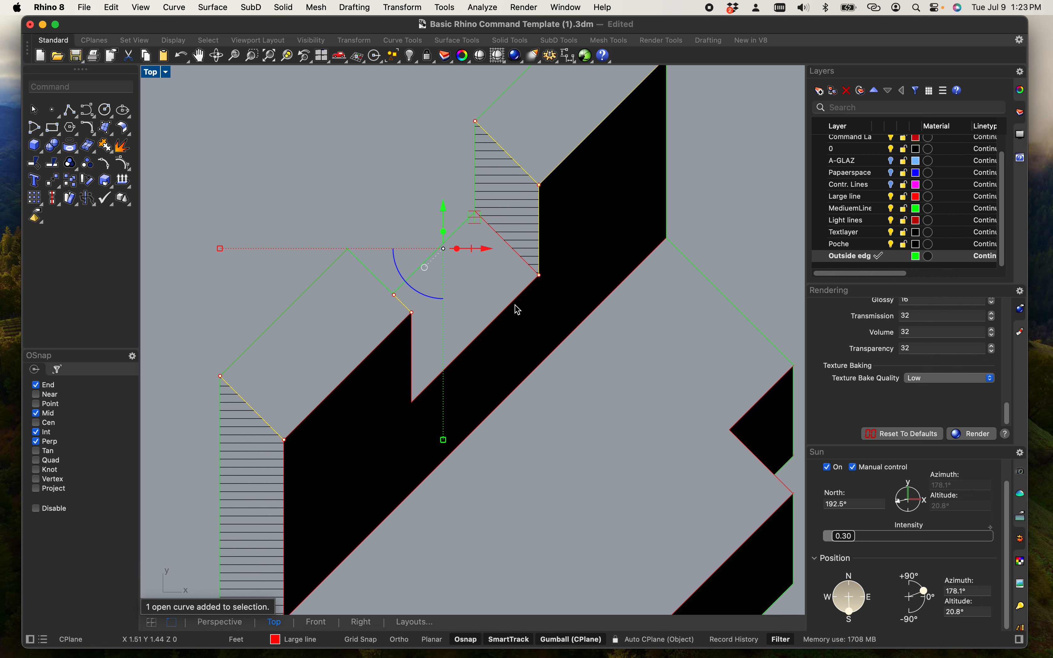
pyautogui.keyDown('shift'); pyautogui.click(513, 304); pyautogui.keyUp('shift')
pyautogui.click(563, 335)
pyautogui.keyDown('shift'); pyautogui.click(412, 343); pyautogui.keyUp('shift')
pyautogui.click(468, 369)
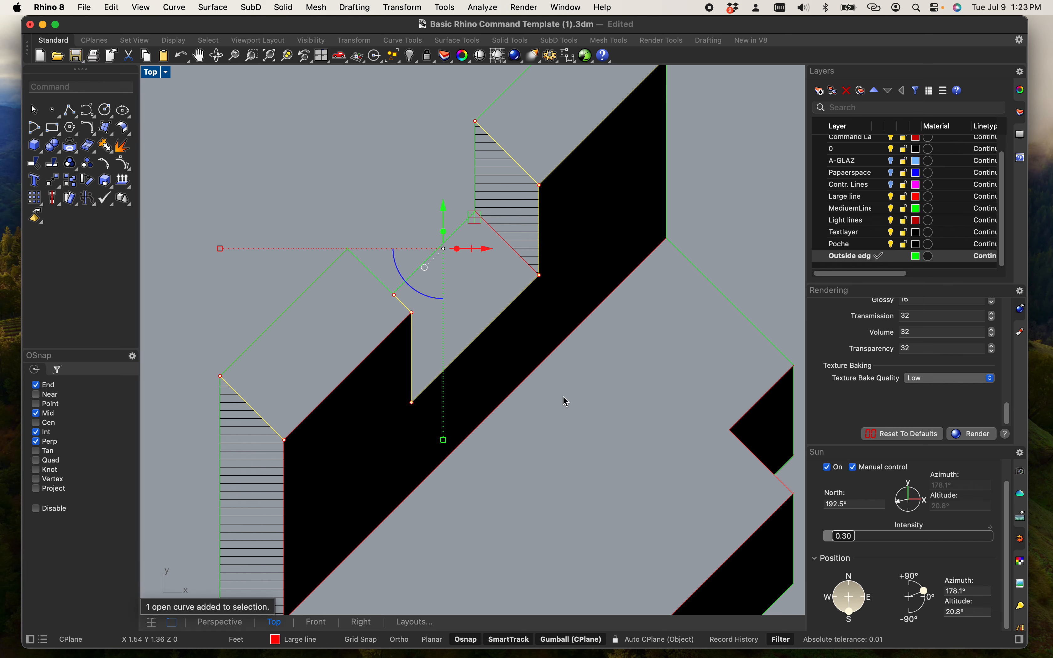
# Add the right-hand notch's two inner diagonals and the lower black band's long upper diagonal to the selection.
pyautogui.moveTo(561, 402); pyautogui.dragTo(462, 301, button='right')
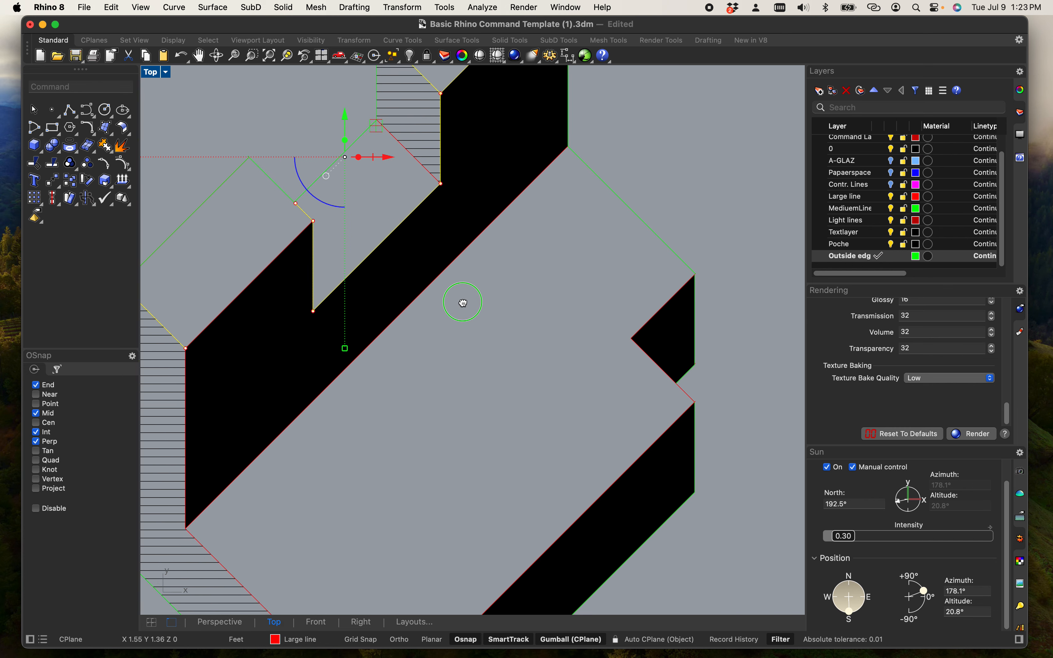
pyautogui.keyDown('shift'); pyautogui.click(664, 308); pyautogui.keyUp('shift')
pyautogui.click(700, 337)
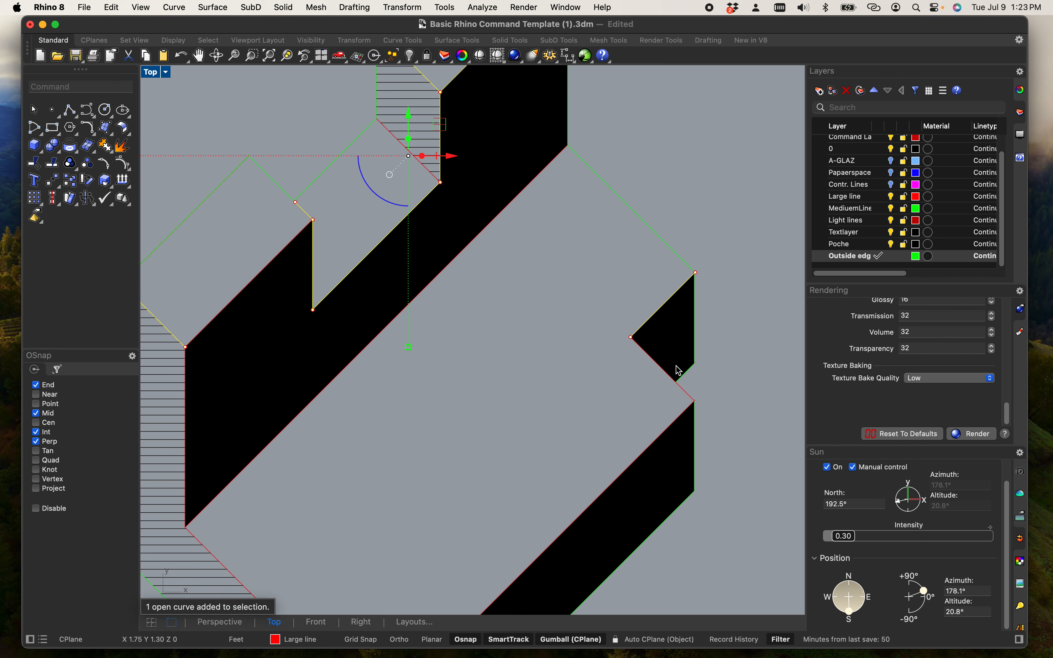
pyautogui.keyDown('shift'); pyautogui.click(673, 377); pyautogui.keyUp('shift')
pyautogui.click(706, 404)
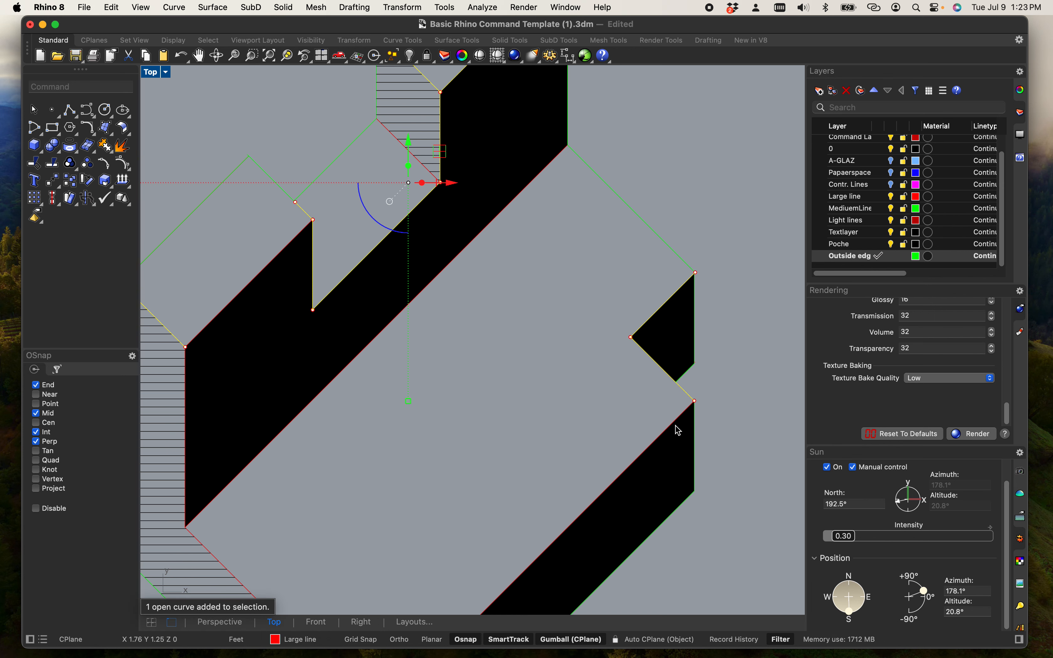
pyautogui.keyDown('shift'); pyautogui.click(671, 426); pyautogui.keyUp('shift')
pyautogui.click(720, 457)
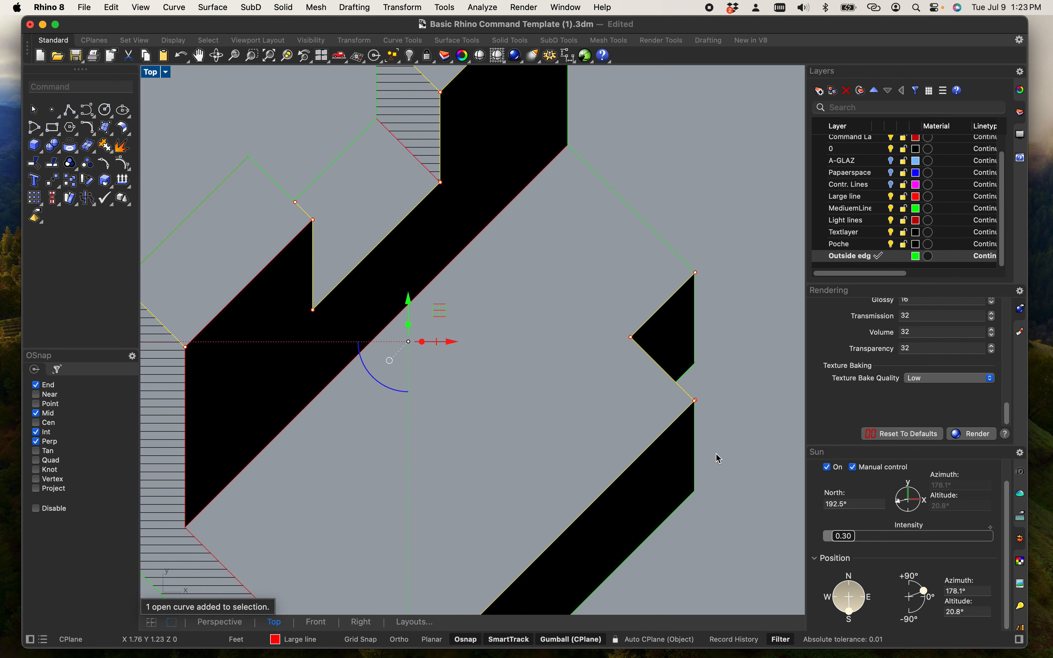
# Move the selected curves onto the MediuemLine layer.
pyautogui.click(865, 211)
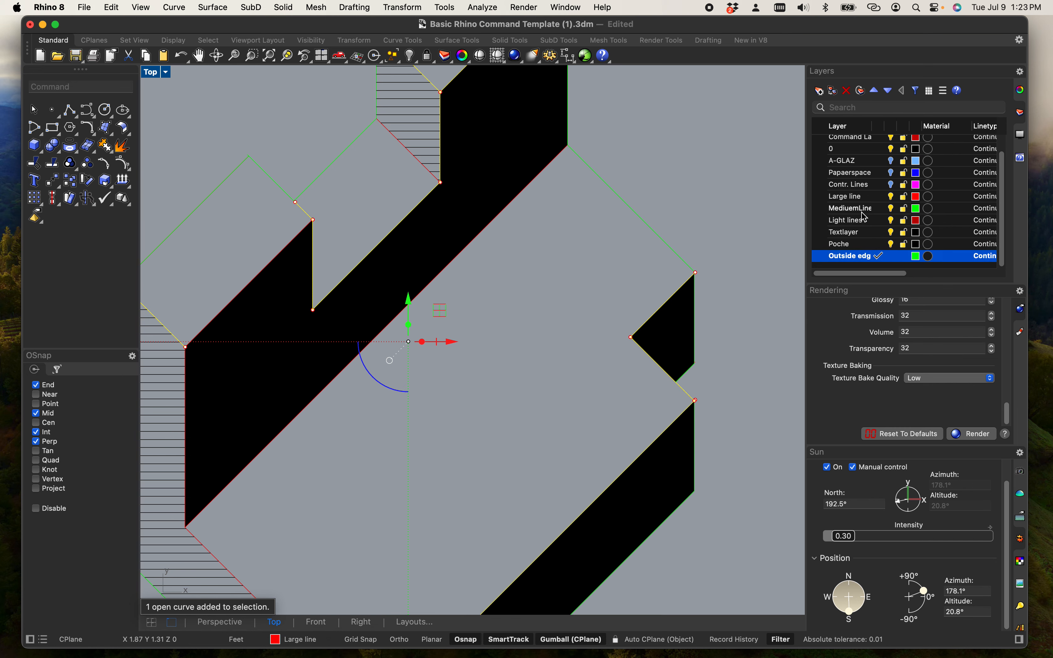
pyautogui.rightClick(864, 211)
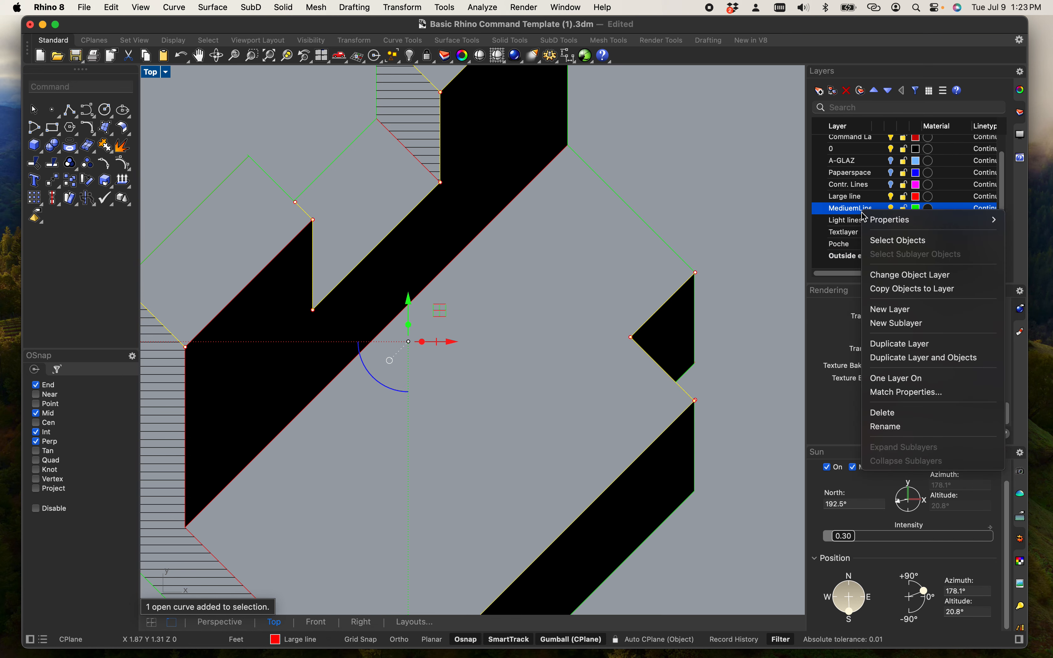
pyautogui.click(911, 275)
pyautogui.scroll(-5, 719, 214)
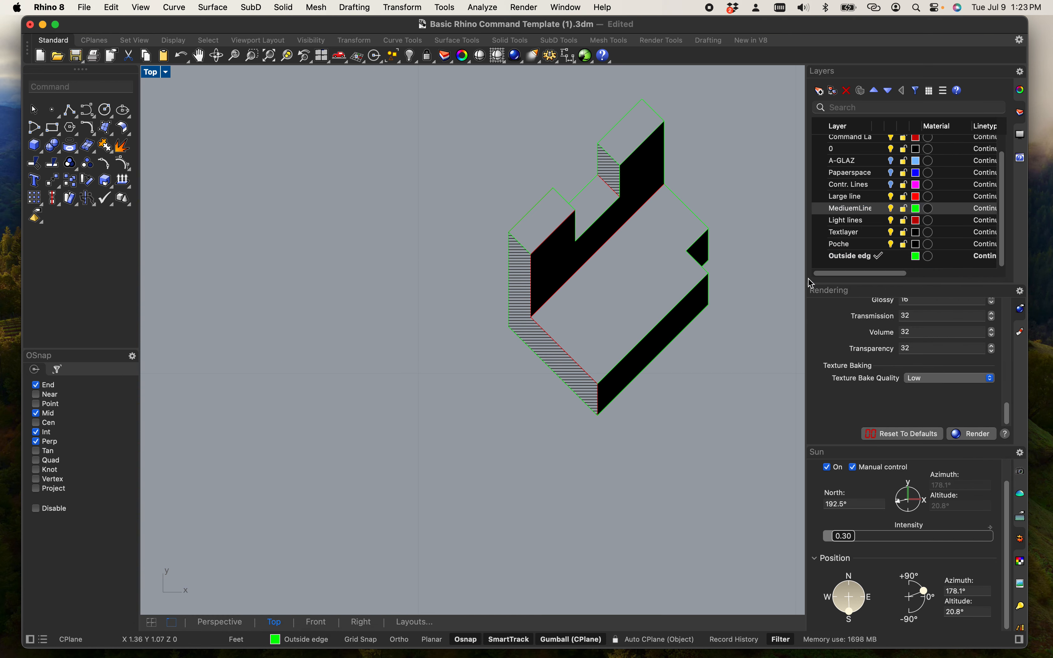
pyautogui.scroll(2, 753, 253)
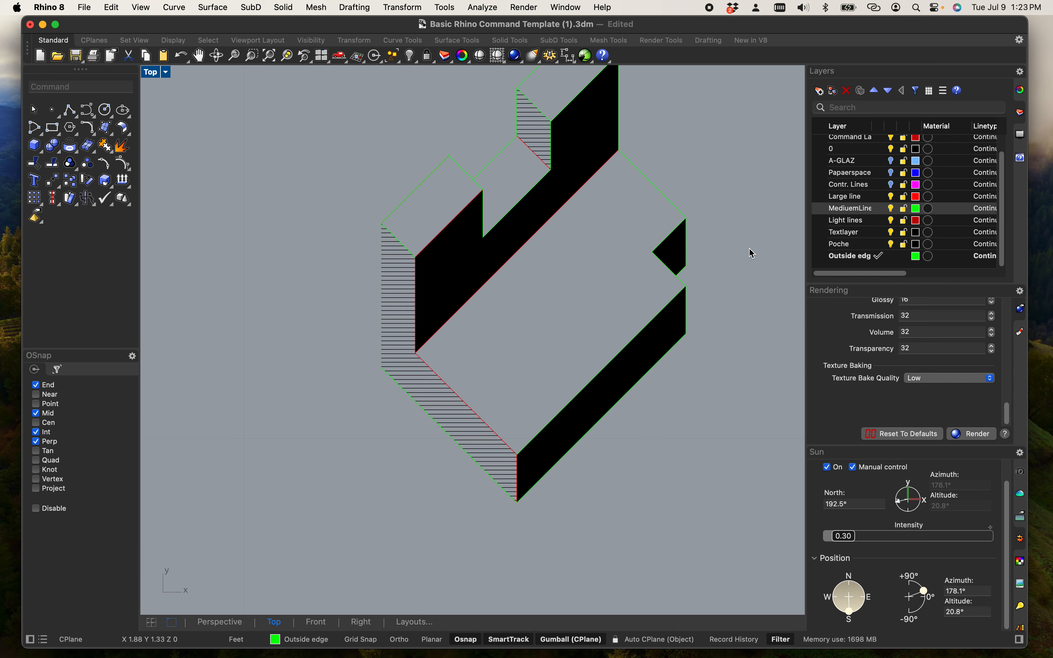
pyautogui.moveTo(747, 263); pyautogui.dragTo(691, 329, button='right')
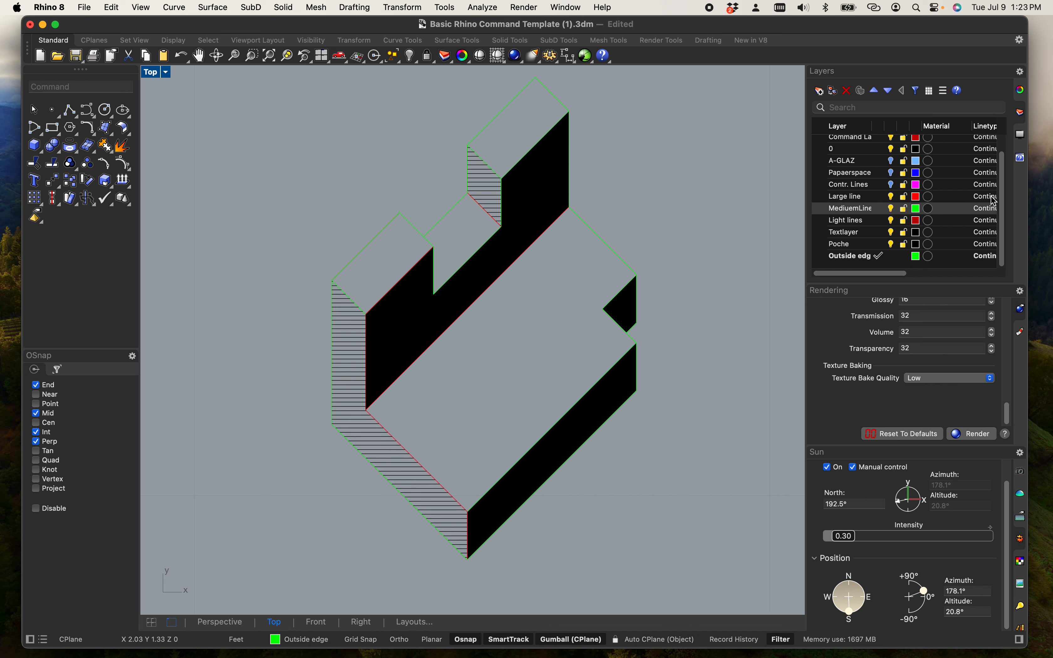
# Create a new layer named Shadows and make it the current layer.
pyautogui.scroll(5, 432, 339)
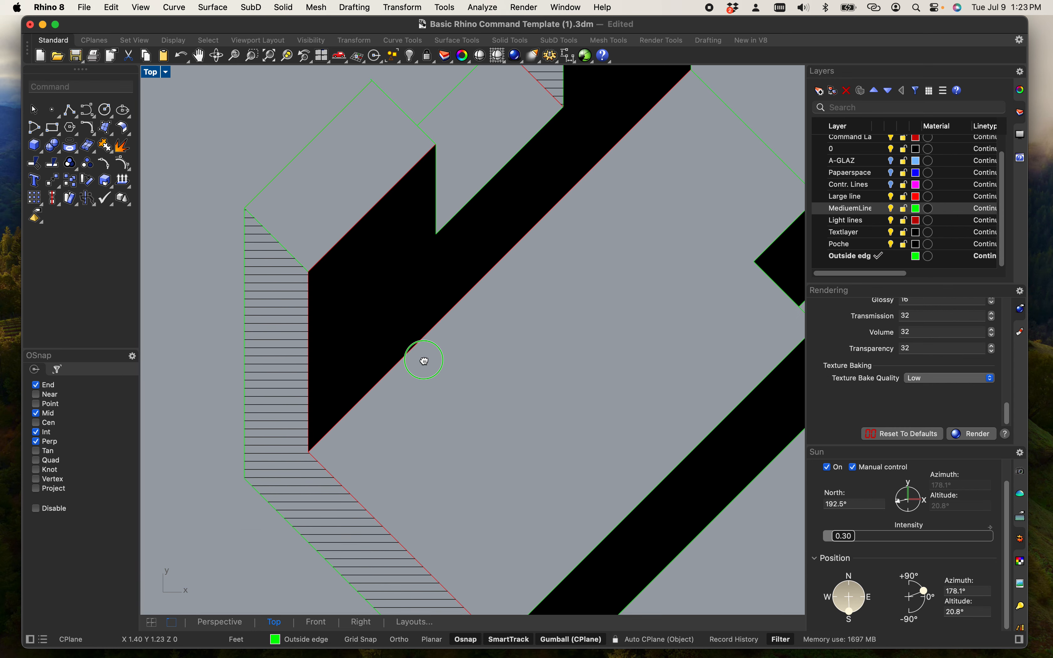
pyautogui.write('line')
pyautogui.press('Return')
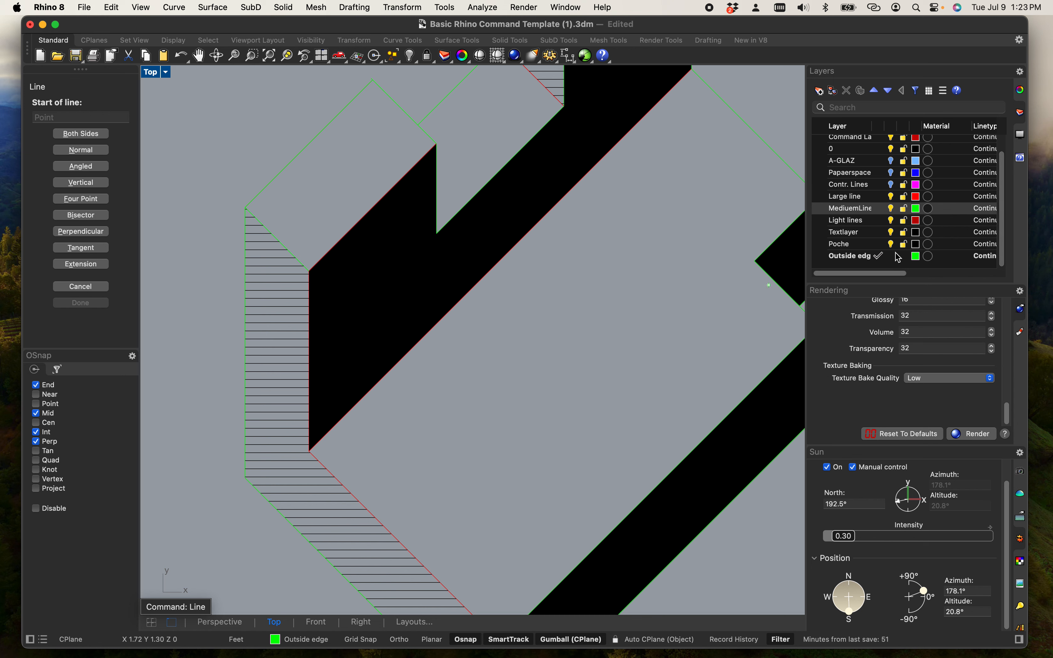
pyautogui.rightClick(841, 265)
pyautogui.click(857, 268)
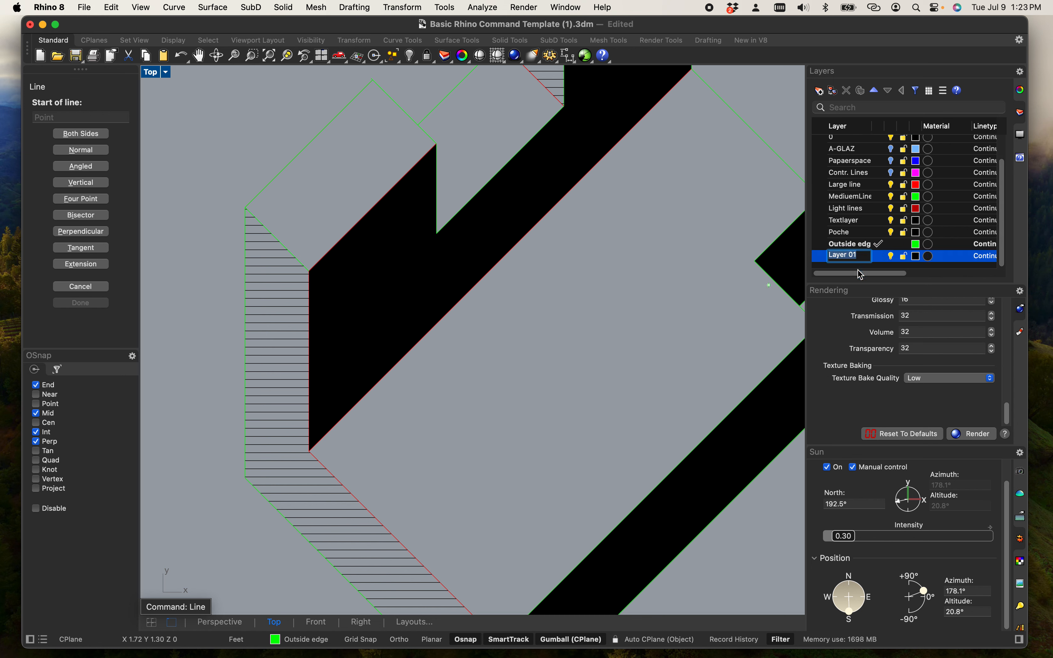
pyautogui.write('Shadows')
pyautogui.click(713, 272)
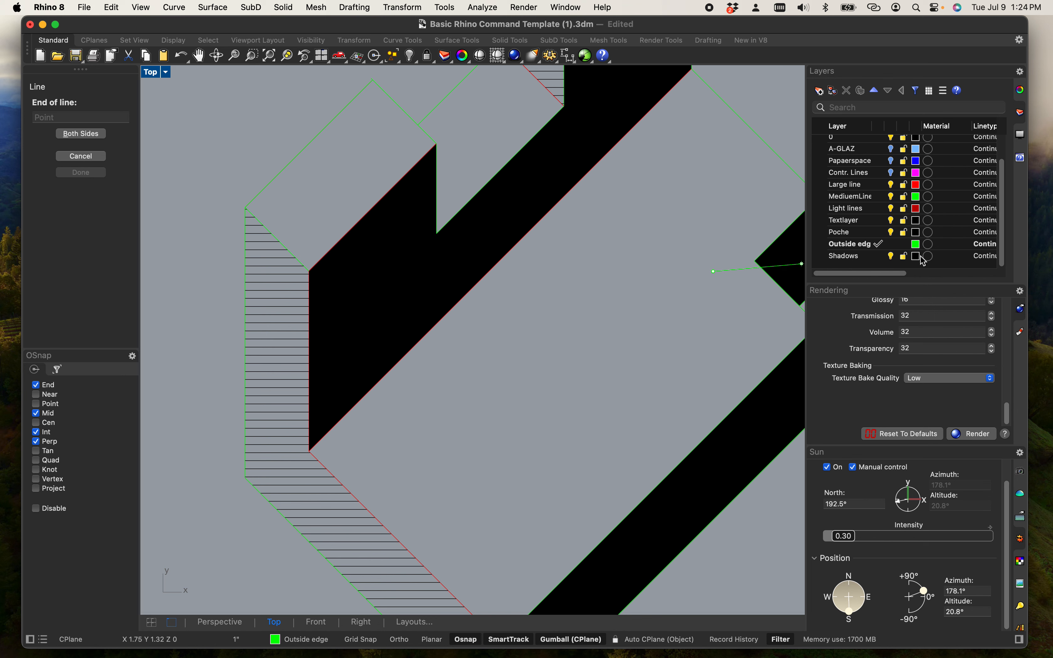
pyautogui.press('Escape')
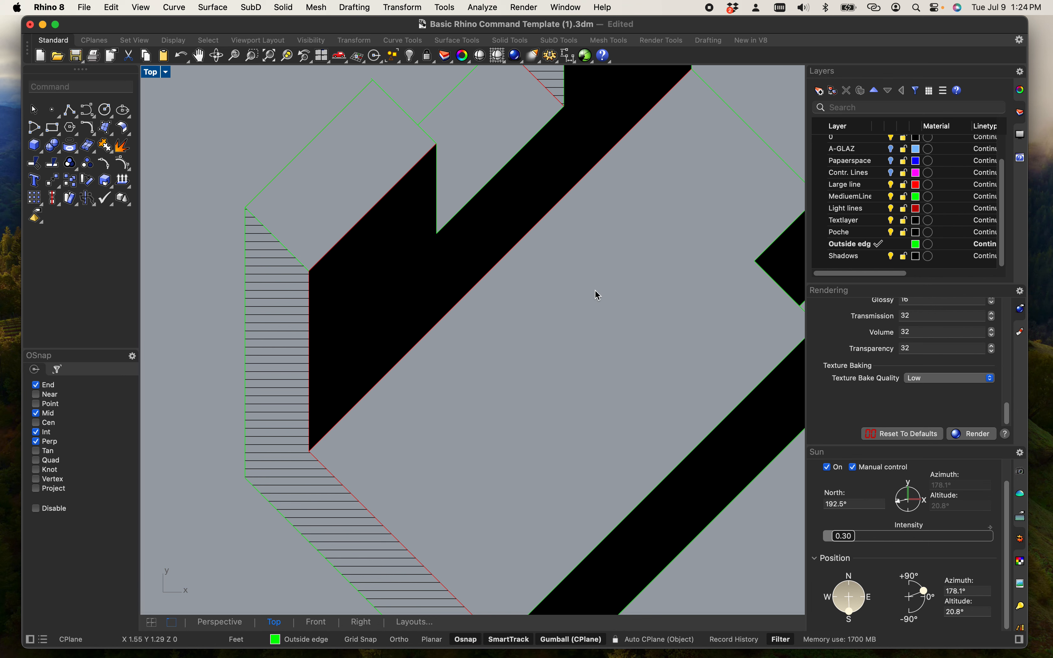
pyautogui.click(850, 258)
# Draw two horizontal lines extending right from the large black face's lower-left and upper-left corners.
pyautogui.write('l')
pyautogui.press('Return')
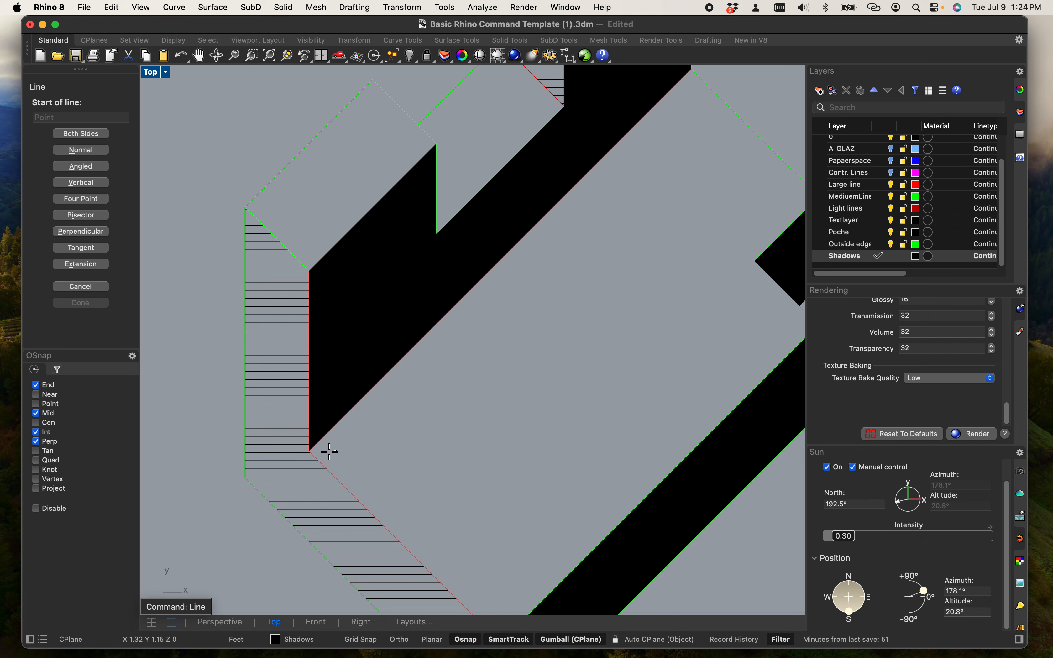
pyautogui.click(311, 451)
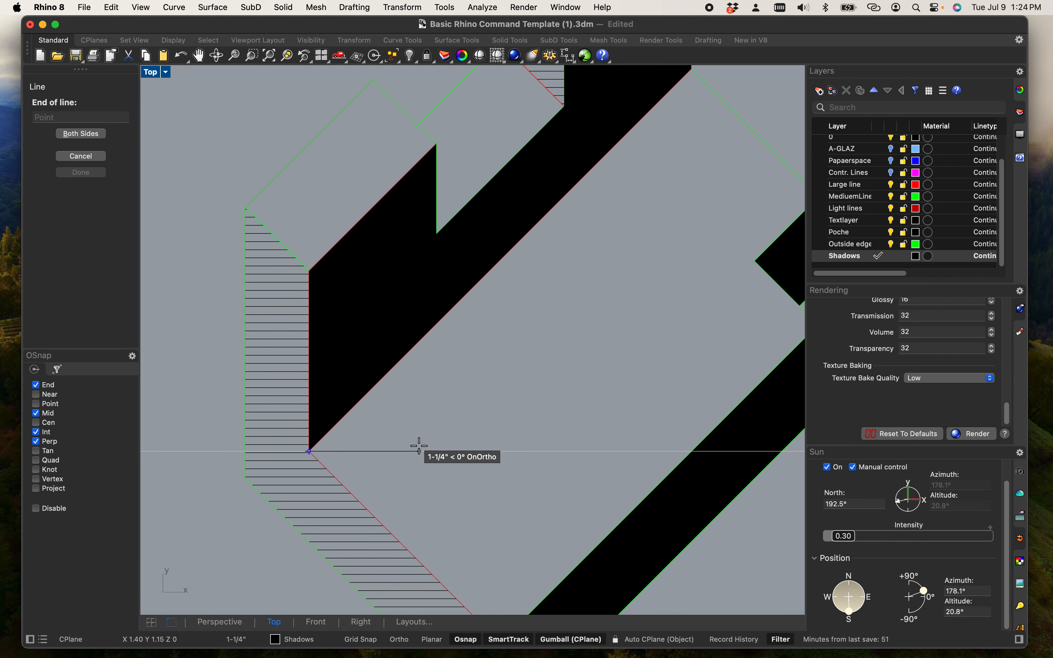
pyautogui.click(453, 451)
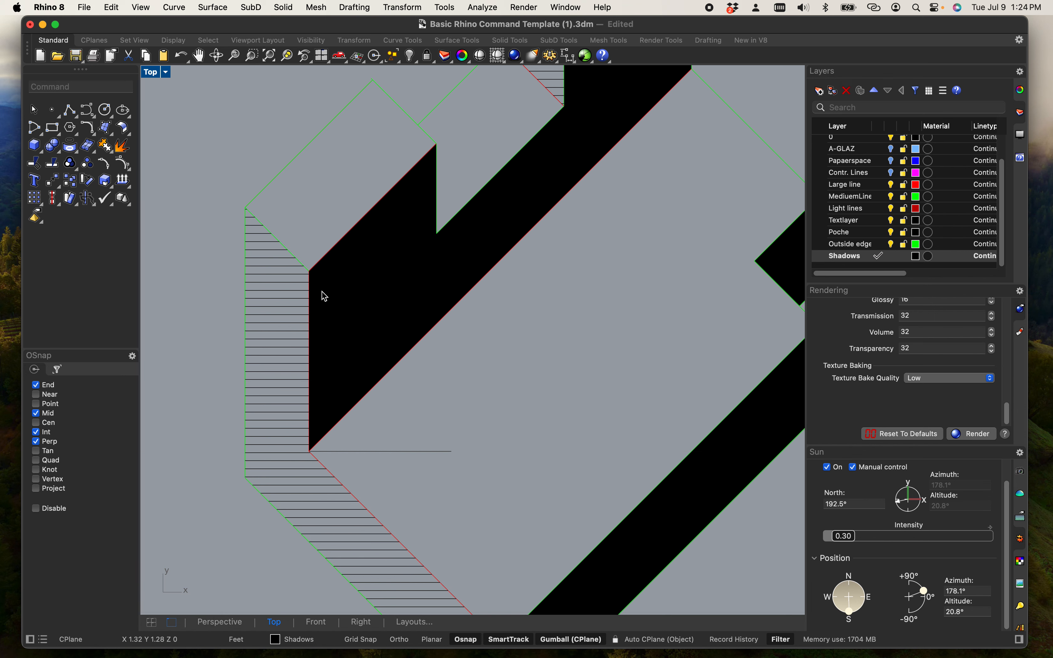
pyautogui.press('Return')
pyautogui.click(309, 270)
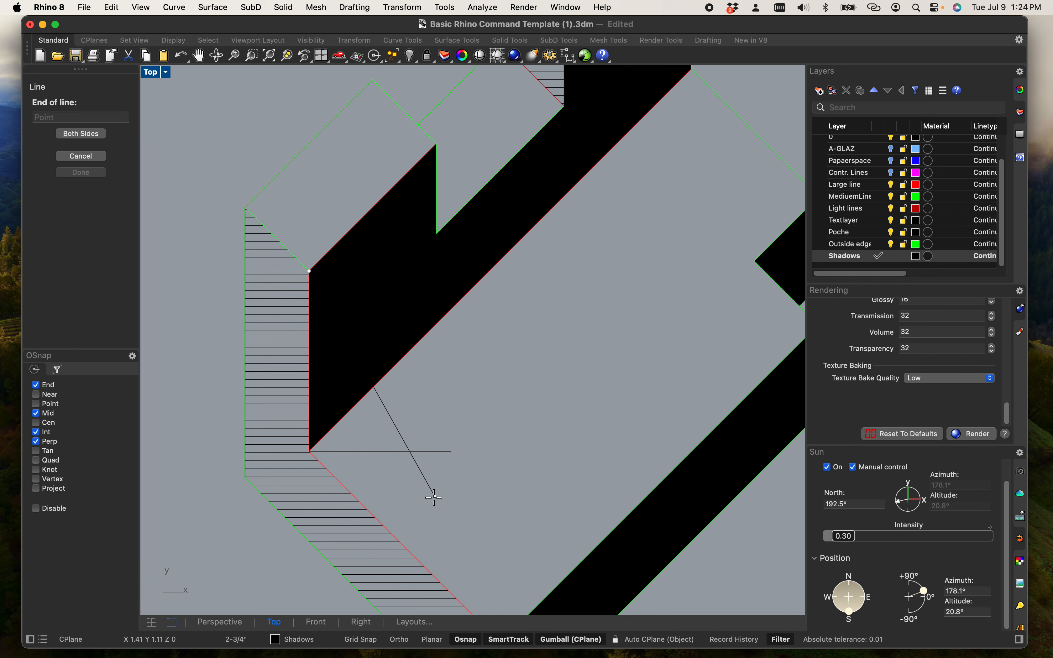
pyautogui.click(617, 267)
# Rotate the upper horizontal line about 60° clockwise around its left endpoint at the black face's upper-left corner.
pyautogui.write('Rotate')
pyautogui.press('Return')
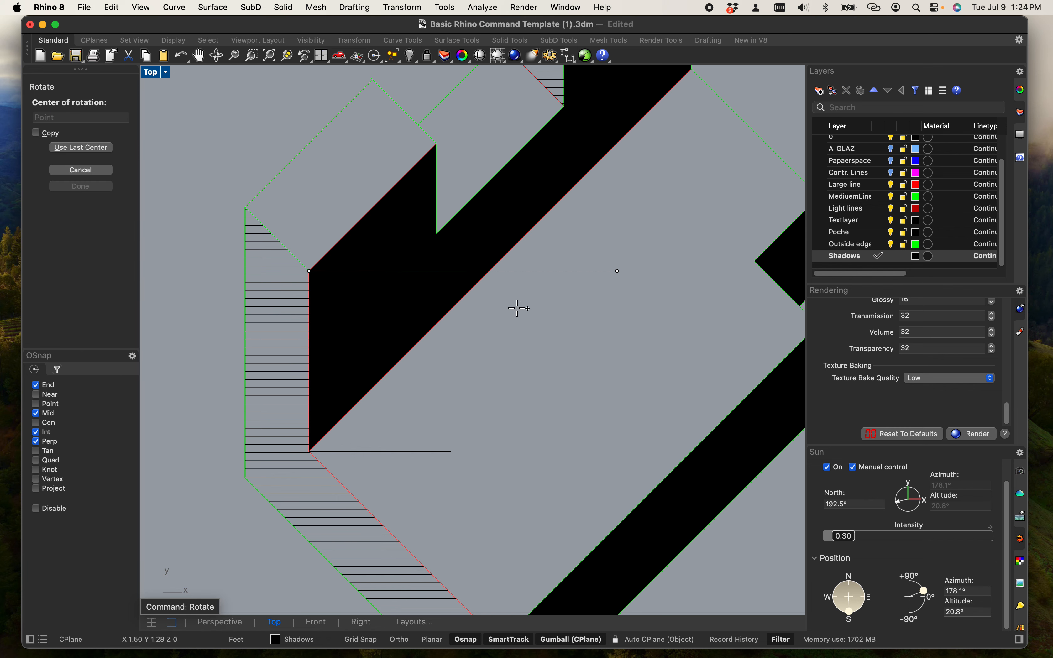
pyautogui.click(312, 273)
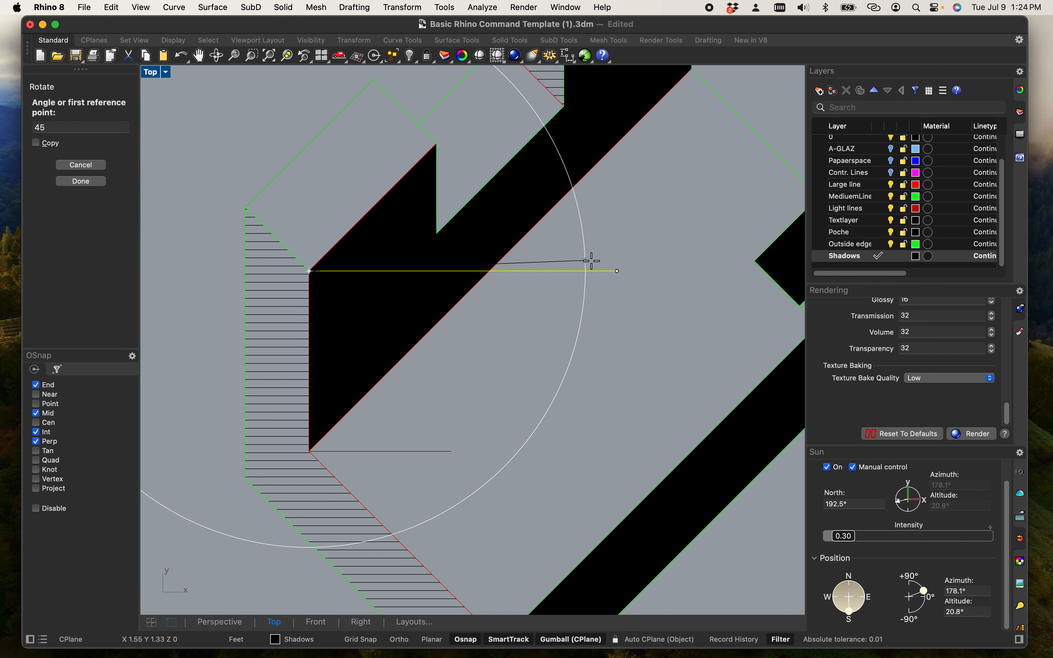
pyautogui.click(617, 271)
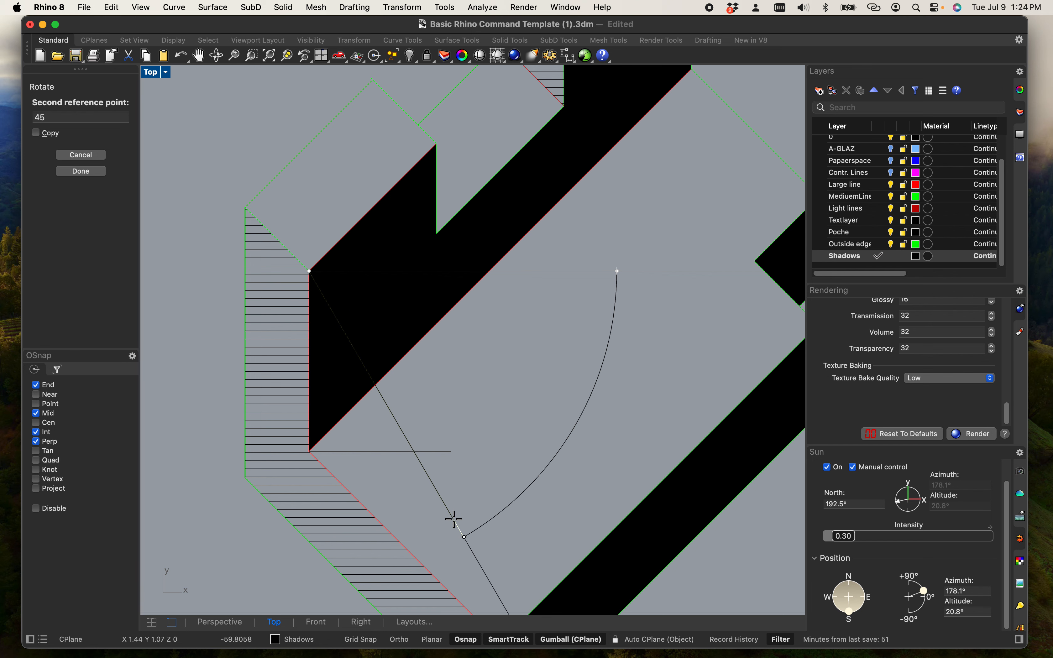
pyautogui.click(454, 519)
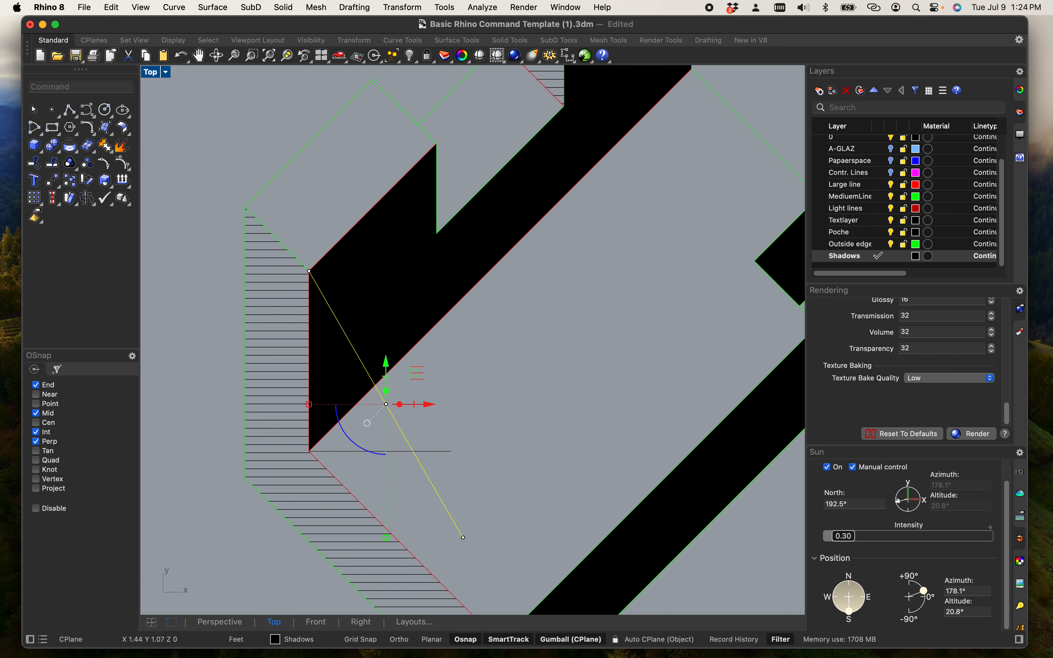
# Trim the sloped line and the lower horizontal line where they extend beyond their intersection.
pyautogui.click(581, 515)
pyautogui.scroll(6, 461, 515)
pyautogui.moveTo(457, 473); pyautogui.dragTo(355, 367)
pyautogui.write('trim')
pyautogui.press('Return')
pyautogui.moveTo(465, 454); pyautogui.dragTo(395, 392)
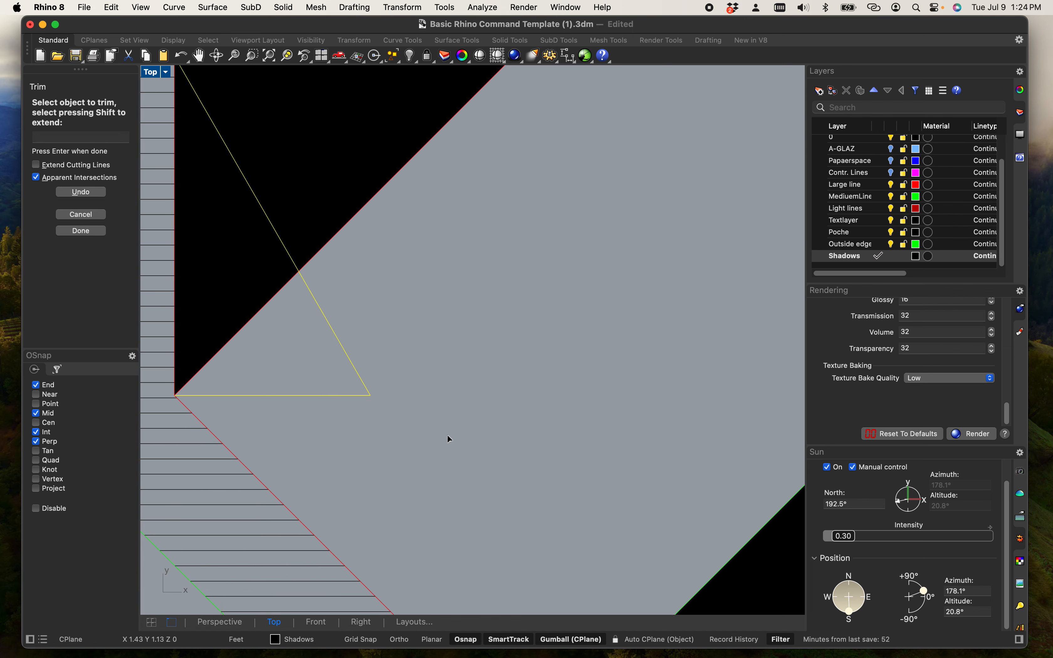
pyautogui.scroll(-8, 441, 433)
pyautogui.press('Return')
pyautogui.press('Escape')
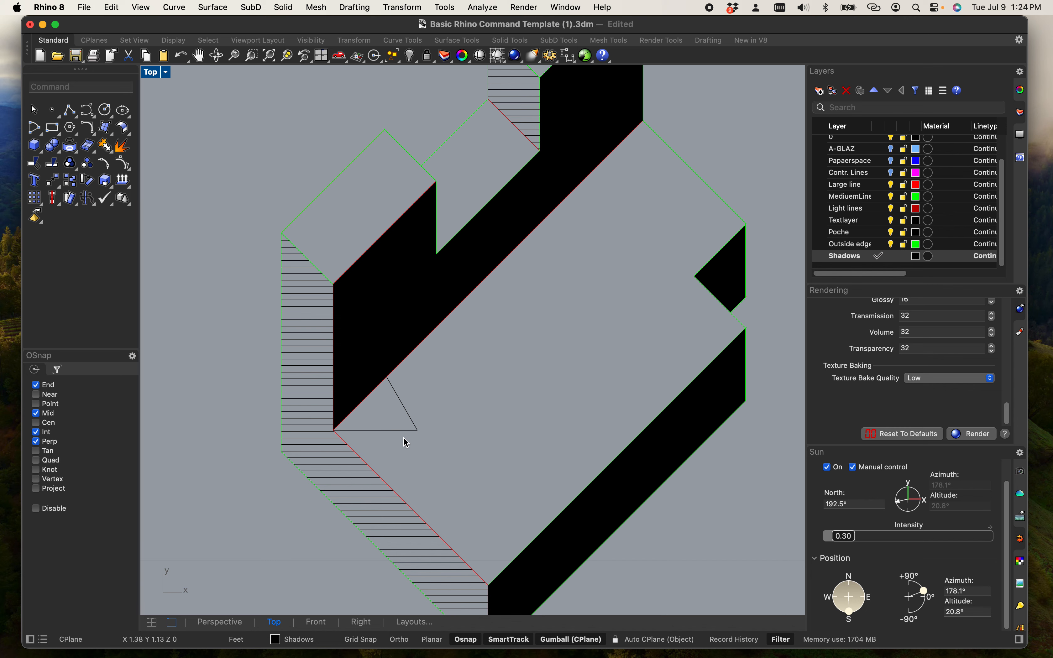
# Copy the short horizontal shadow line from the large black face's lower-left corner to the lower black band's bottom-left corner.
pyautogui.click(407, 432)
pyautogui.write('c')
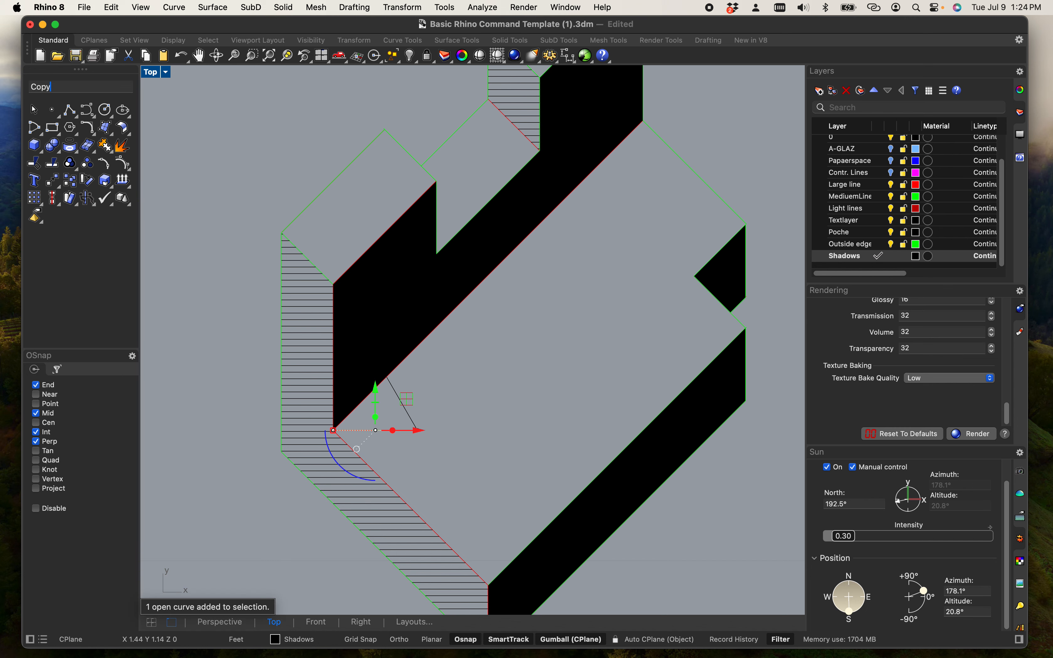
pyautogui.press('Return')
pyautogui.scroll(5, 336, 440)
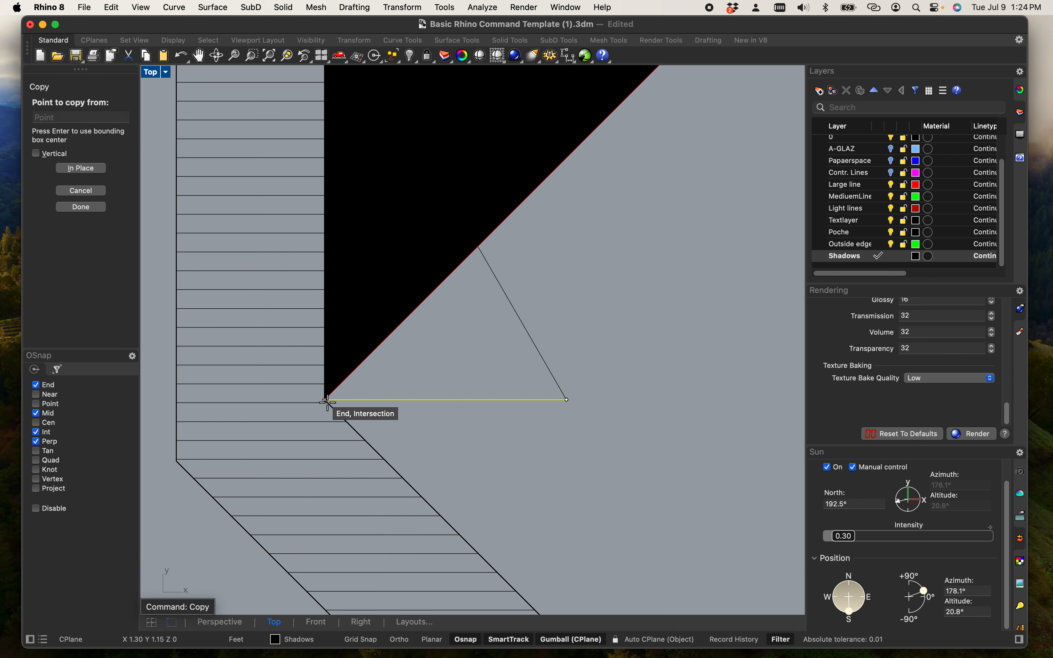
pyautogui.click(327, 401)
pyautogui.scroll(-5, 477, 461)
pyautogui.scroll(8, 454, 479)
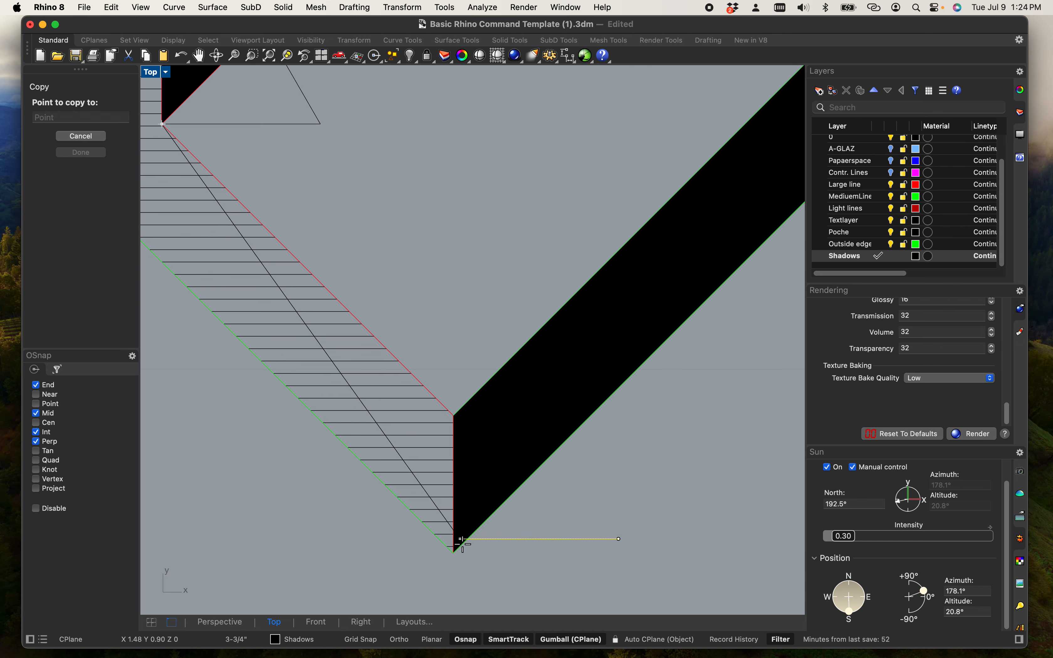
pyautogui.click(498, 521)
# Place more copies of the horizontal line at the lower-right corners of the lower black band, the small black face and the large black face.
pyautogui.scroll(-5, 383, 540)
pyautogui.scroll(6, 477, 407)
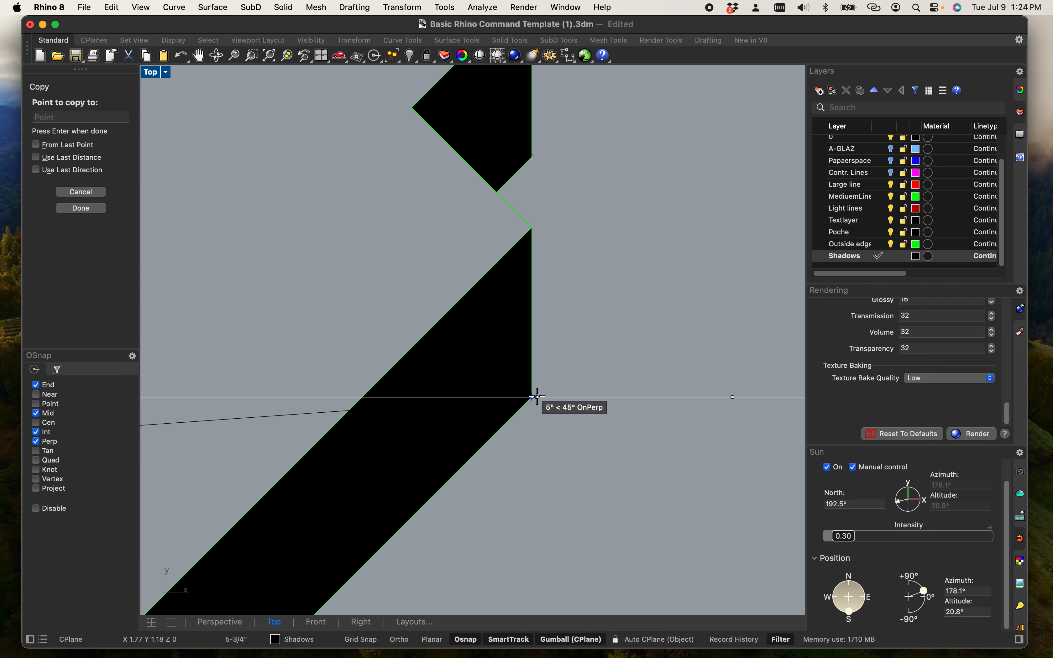
pyautogui.scroll(-4, 606, 369)
pyautogui.scroll(5, 508, 382)
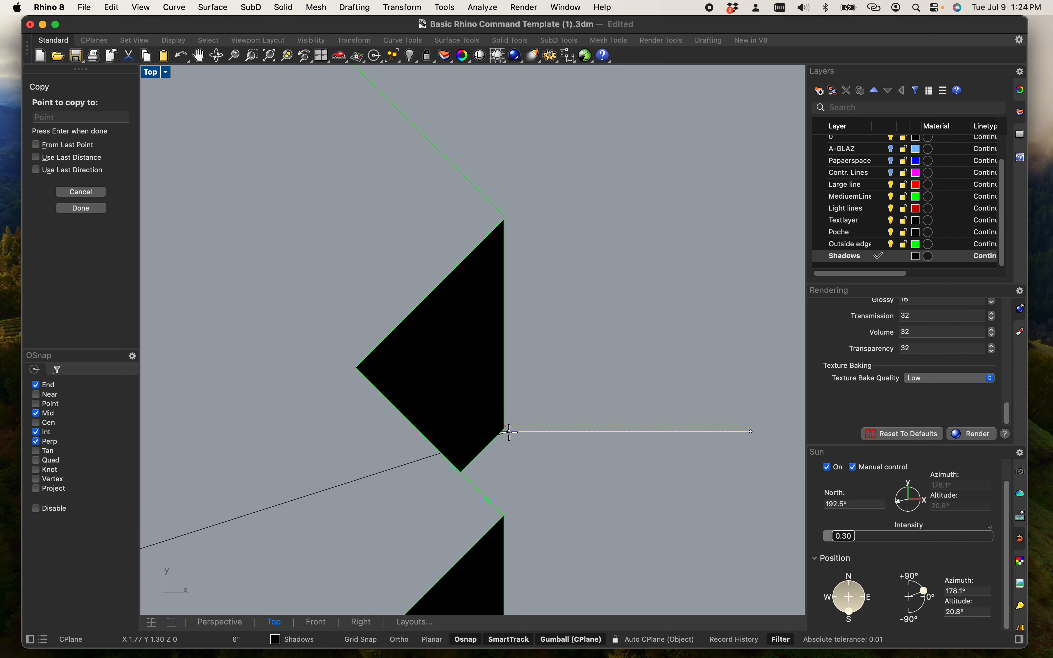
pyautogui.click(504, 429)
pyautogui.scroll(-6, 506, 428)
pyautogui.moveTo(560, 443); pyautogui.dragTo(680, 609, button='right')
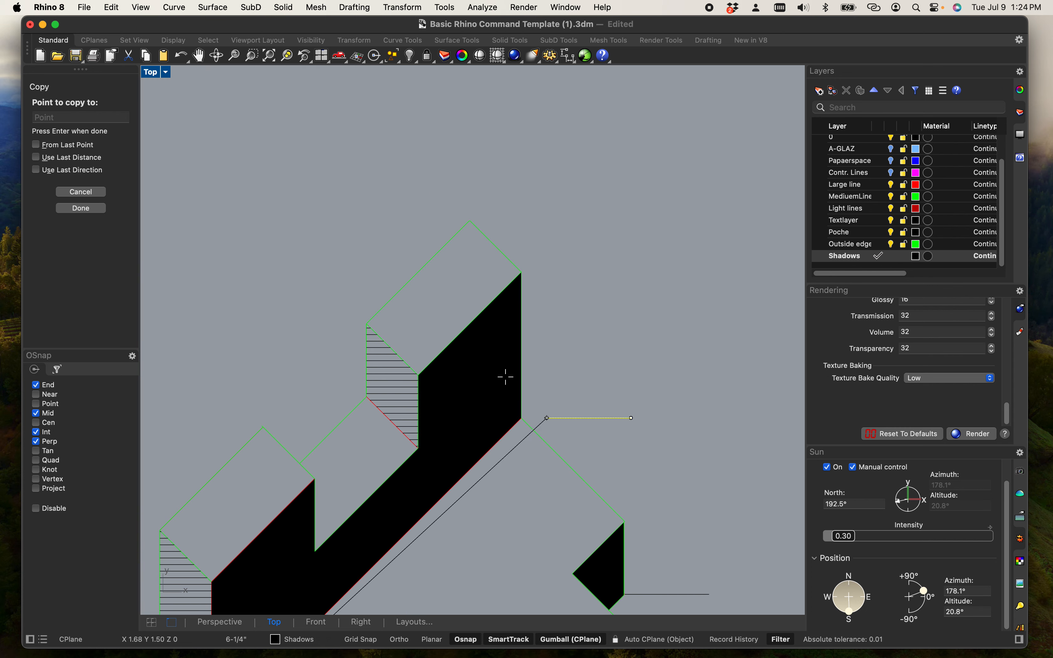
pyautogui.click(522, 419)
pyautogui.scroll(5, 576, 453)
pyautogui.press('Return')
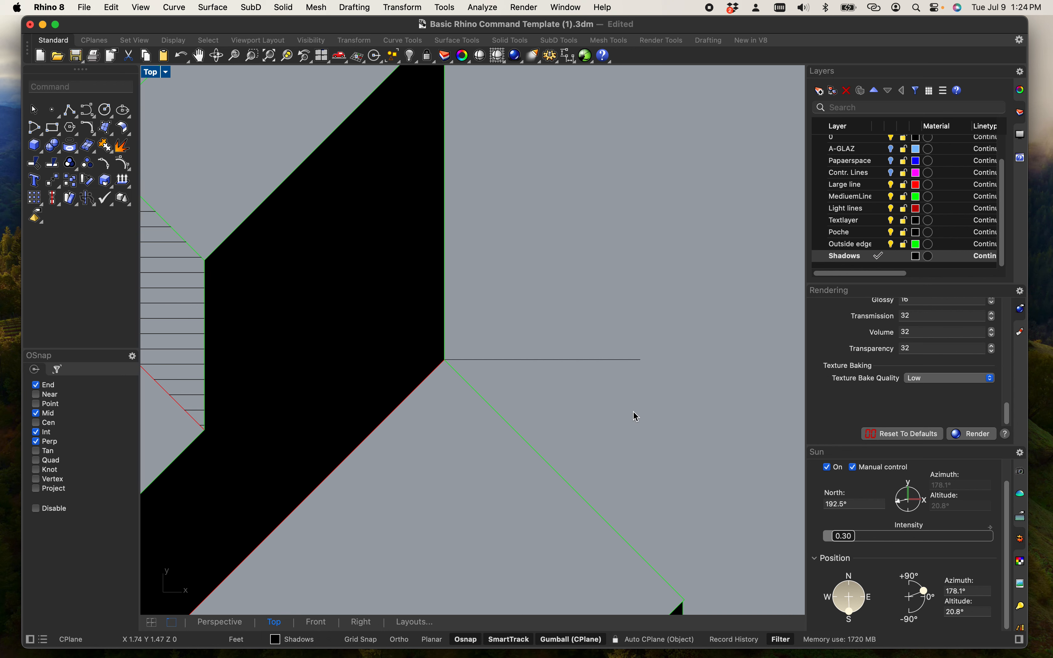
# Move the horizontal line at the large black face's lower-right corner straight down so it crosses the green diagonal edge.
pyautogui.click(598, 352)
pyautogui.write('m')
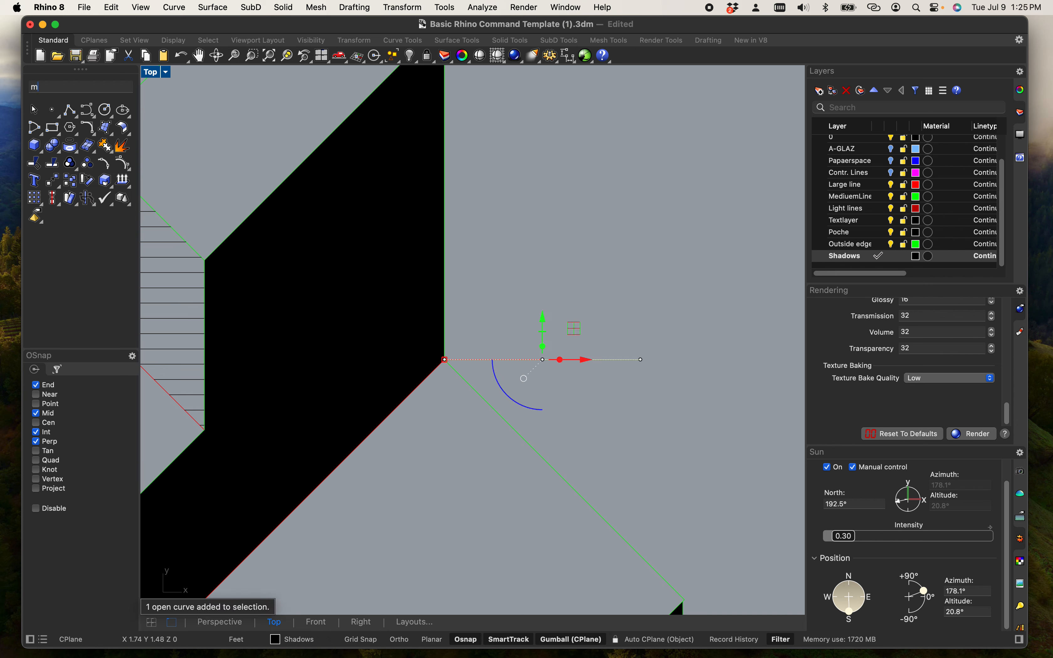
pyautogui.write('ove')
pyautogui.press('Return')
pyautogui.click(621, 403)
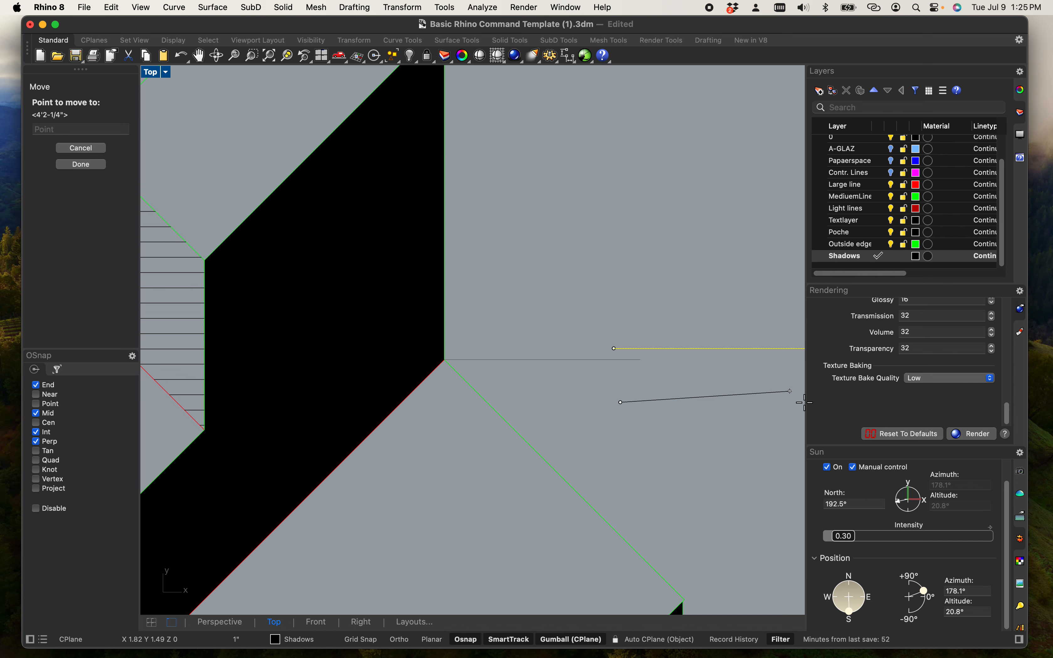
pyautogui.click(621, 562)
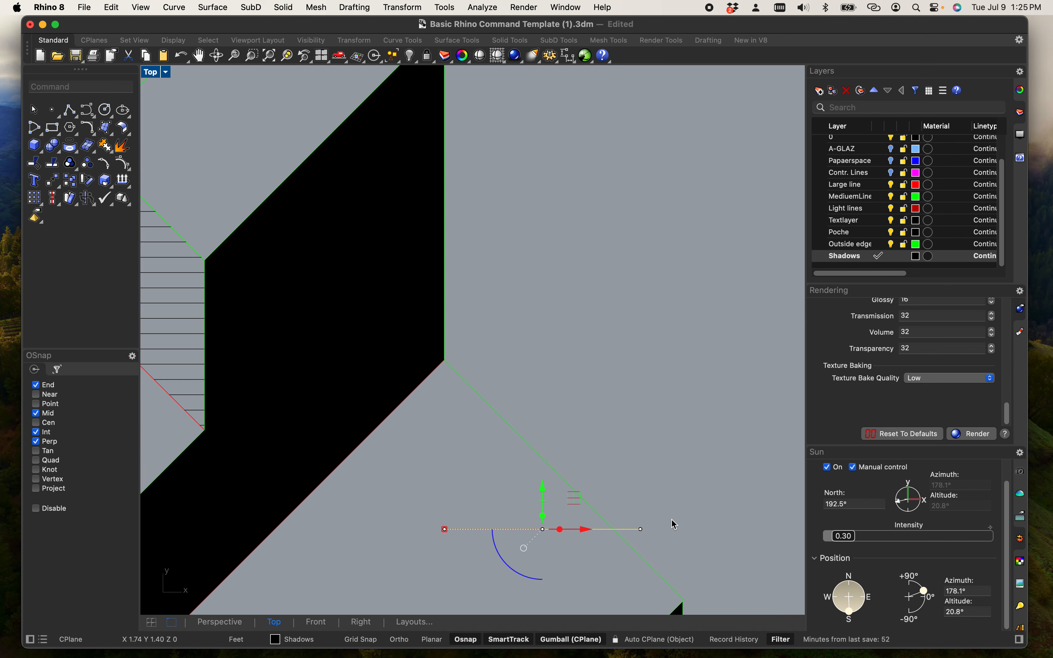
pyautogui.click(671, 519)
# Copy the sloped shadow line from the large black face's upper-left corner to its upper-right corner.
pyautogui.scroll(-10, 671, 518)
pyautogui.moveTo(671, 513); pyautogui.dragTo(587, 448, button='right')
pyautogui.scroll(10, 587, 448)
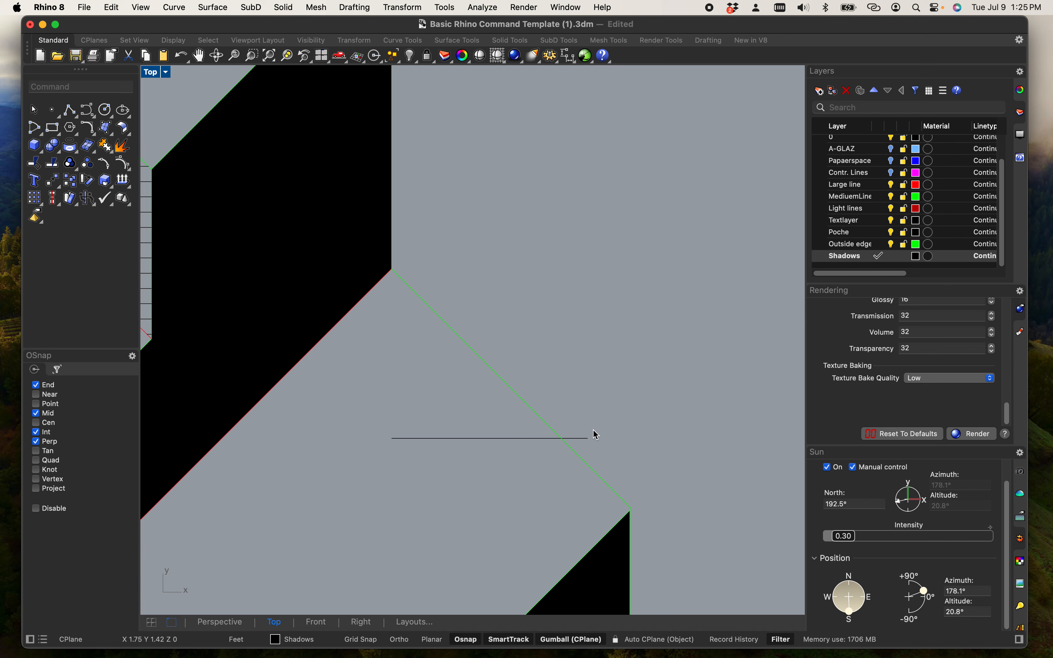
pyautogui.scroll(-5, 568, 434)
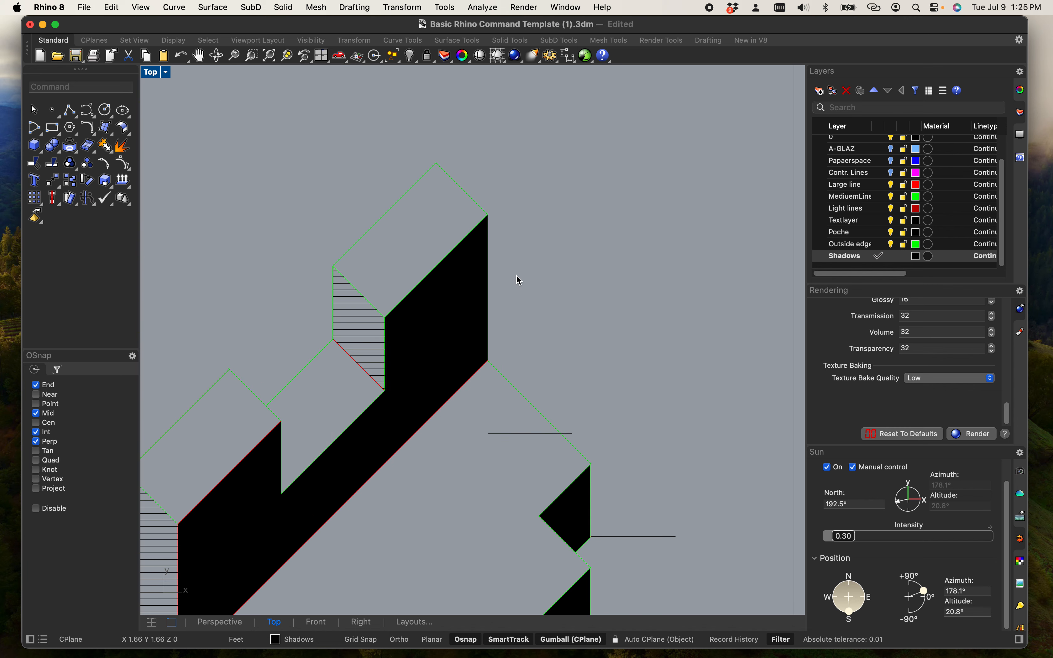
pyautogui.scroll(8, 623, 463)
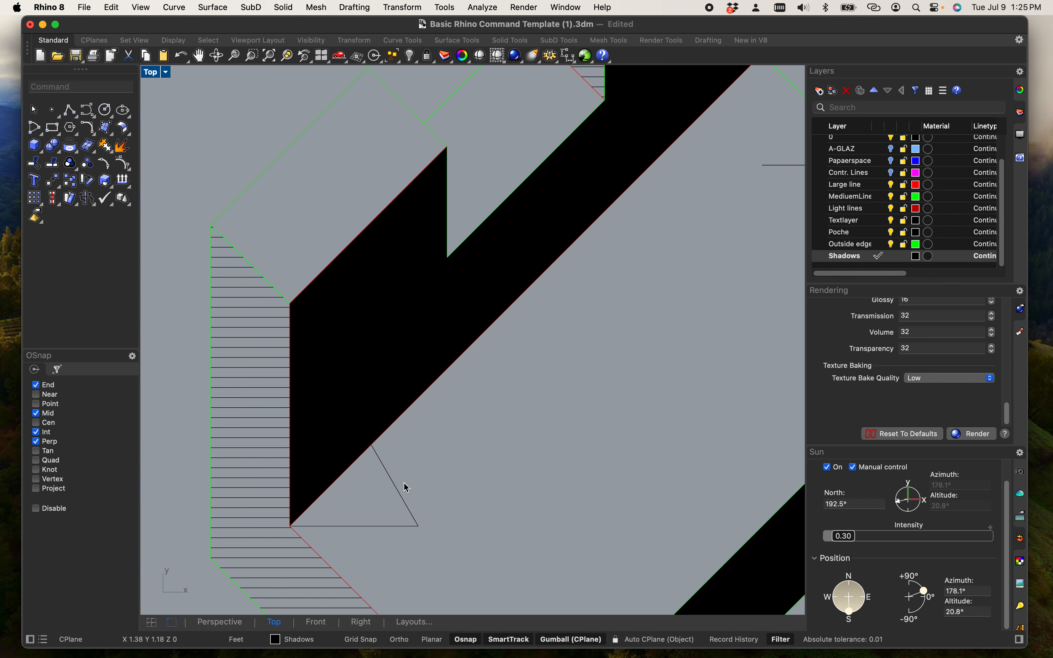
pyautogui.click(388, 477)
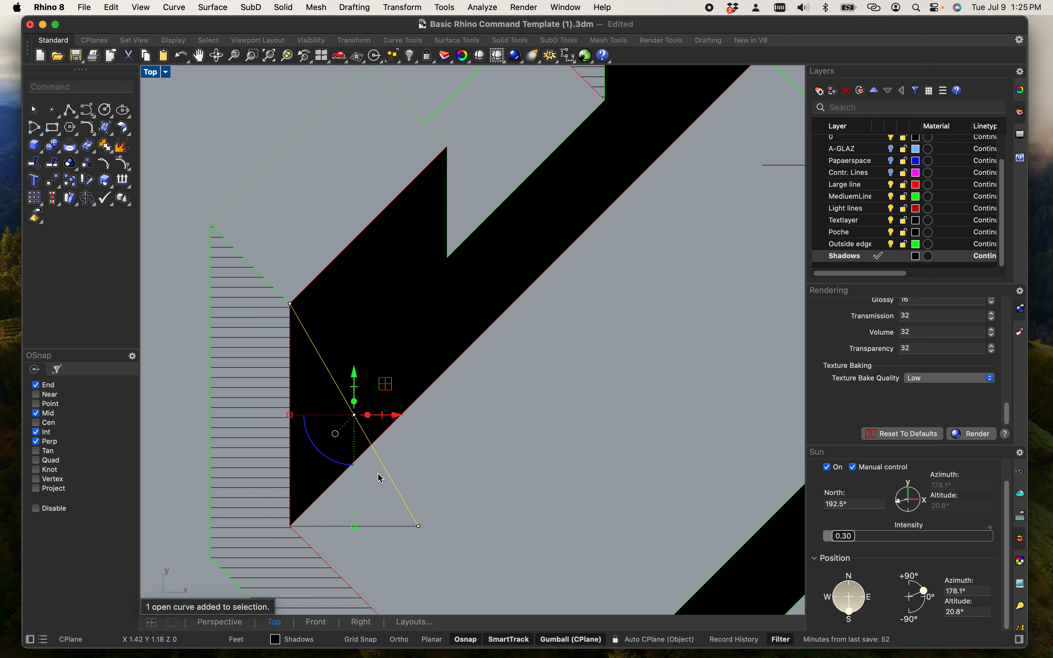
pyautogui.write('copy')
pyautogui.press('Return')
pyautogui.scroll(3, 321, 341)
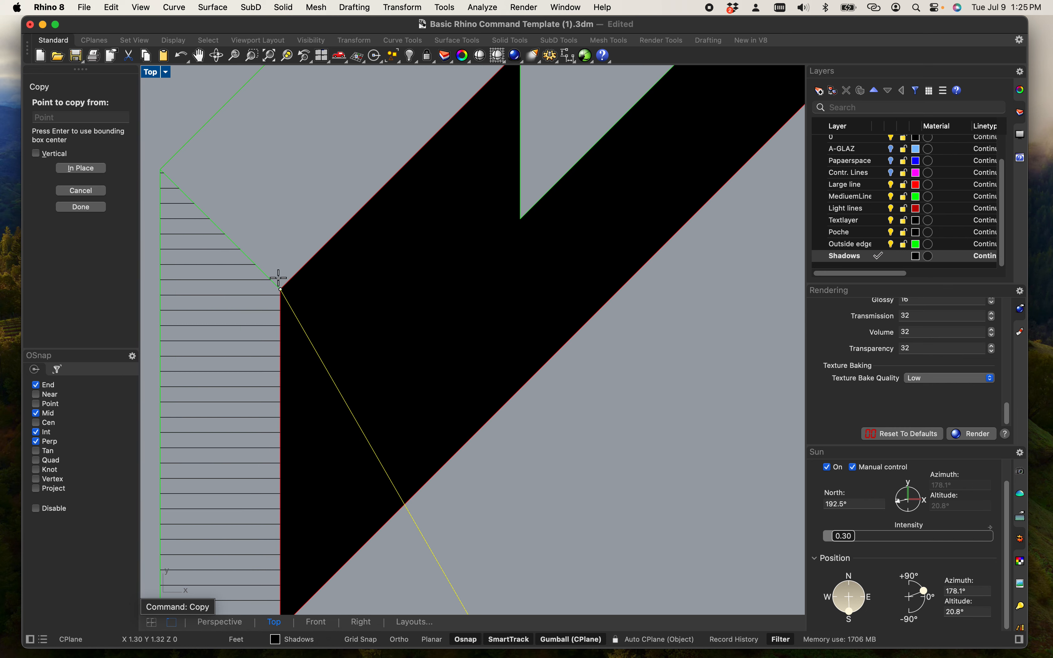
pyautogui.click(280, 289)
pyautogui.scroll(-5, 304, 305)
pyautogui.scroll(4, 467, 112)
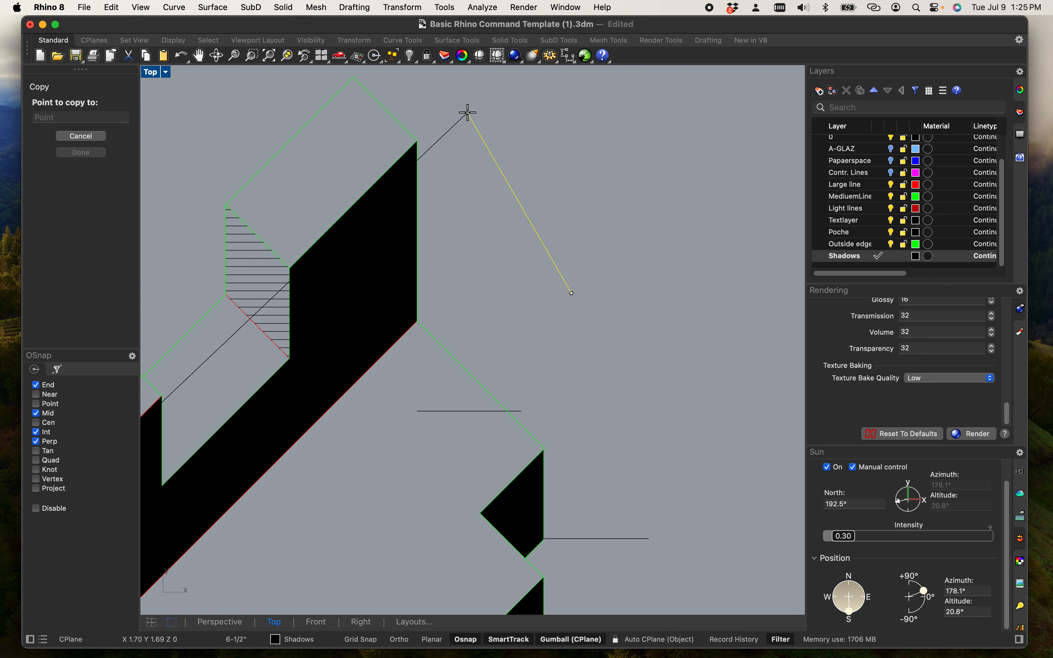
pyautogui.click(418, 140)
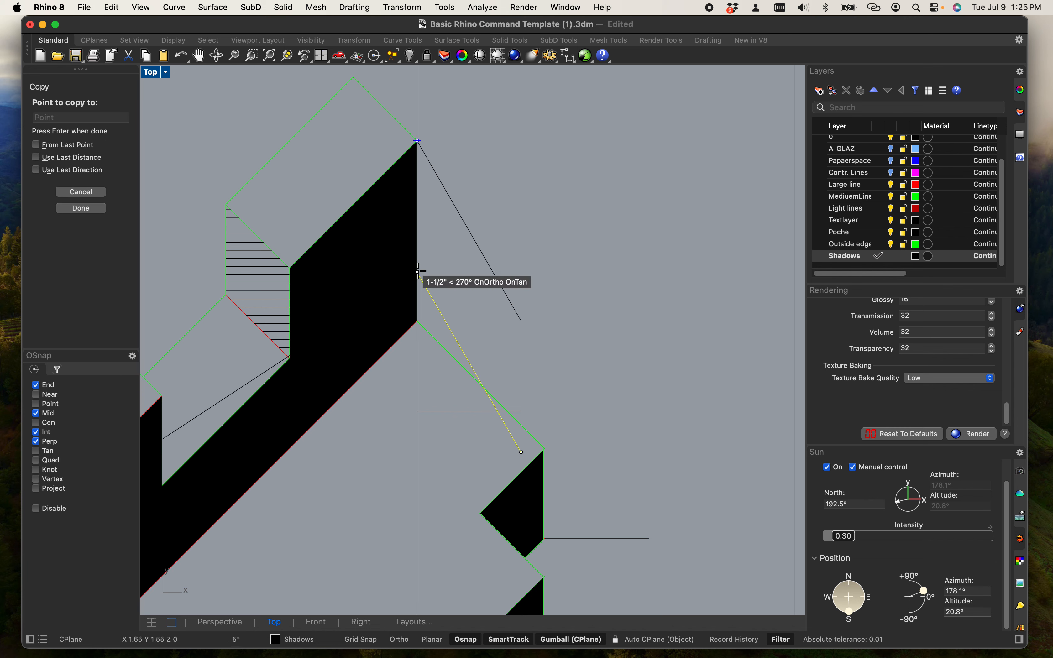
# Place more copies of the sloped line at the small black face's top and left corners and the lower band's upper-right and upper-left corners.
pyautogui.click(353, 77)
pyautogui.moveTo(493, 275); pyautogui.dragTo(489, 205, button='right')
pyautogui.click(540, 380)
pyautogui.moveTo(596, 406); pyautogui.dragTo(602, 269, button='right')
pyautogui.click(547, 383)
pyautogui.moveTo(635, 409); pyautogui.dragTo(648, 339, button='right')
pyautogui.moveTo(595, 425); pyautogui.dragTo(651, 308, button='right')
pyautogui.moveTo(554, 452); pyautogui.dragTo(656, 334, button='right')
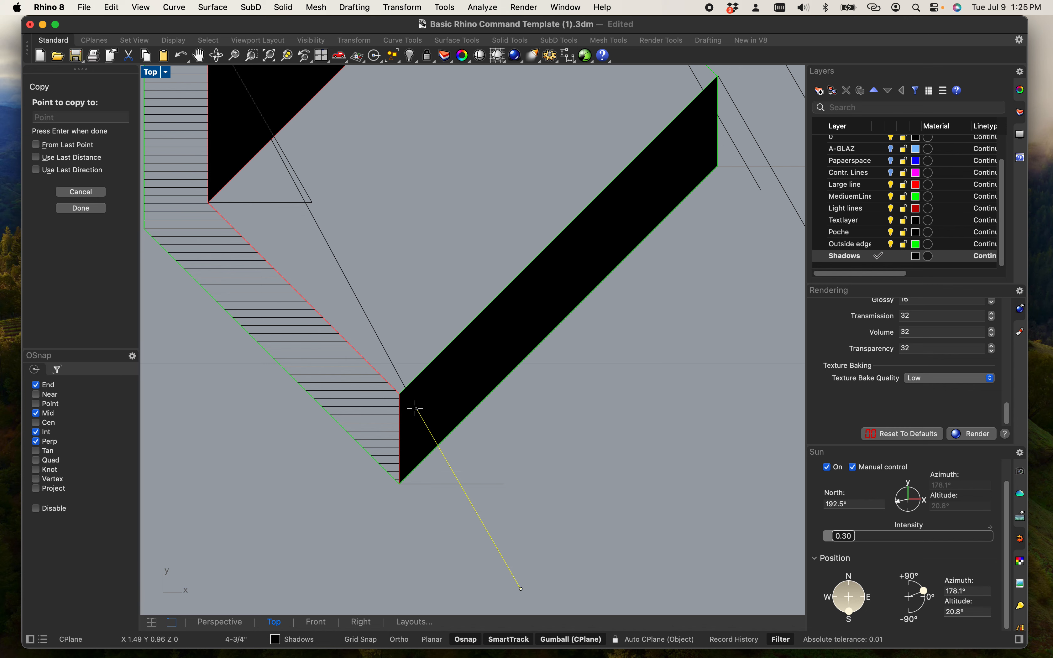
pyautogui.click(399, 394)
pyautogui.moveTo(545, 472); pyautogui.dragTo(499, 425, button='right')
pyautogui.press('Escape')
pyautogui.press('Escape')
# Draw a line joining the intersections of the sloped and horizontal shadow lines at both ends of the lower black band.
pyautogui.write('line')
pyautogui.press('Return')
pyautogui.click(421, 455)
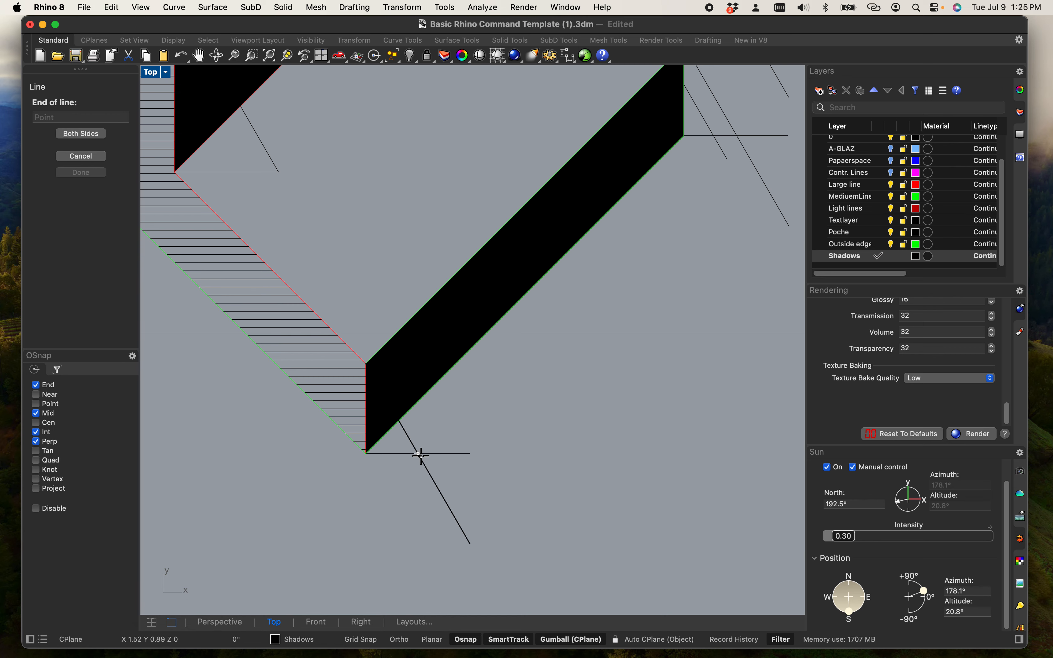
pyautogui.scroll(-5, 585, 336)
pyautogui.scroll(8, 565, 290)
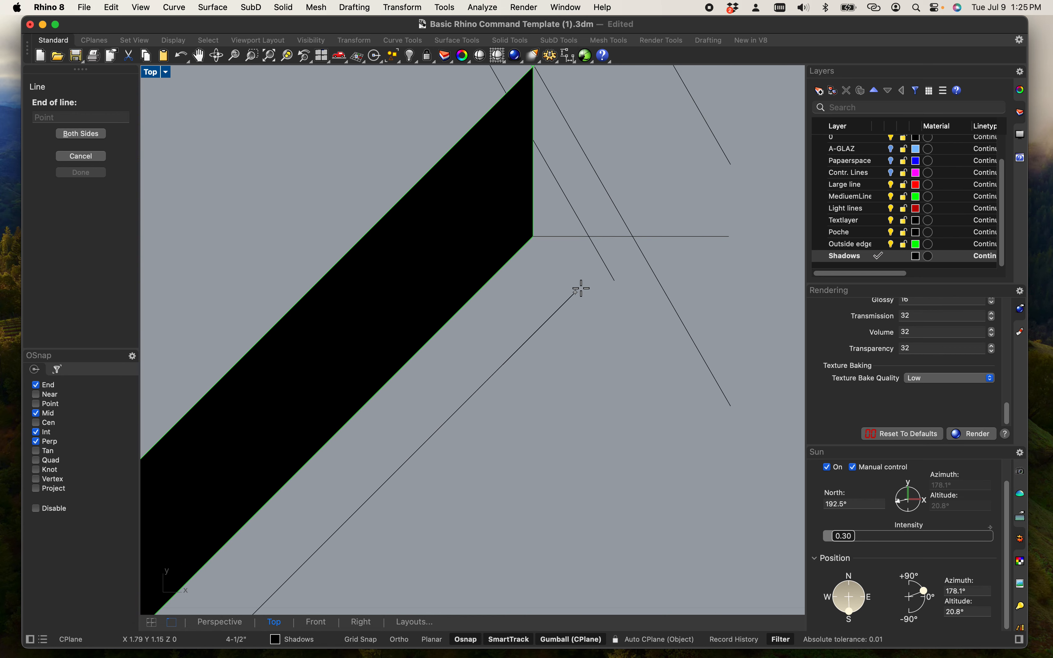
pyautogui.click(631, 236)
pyautogui.scroll(-3, 682, 251)
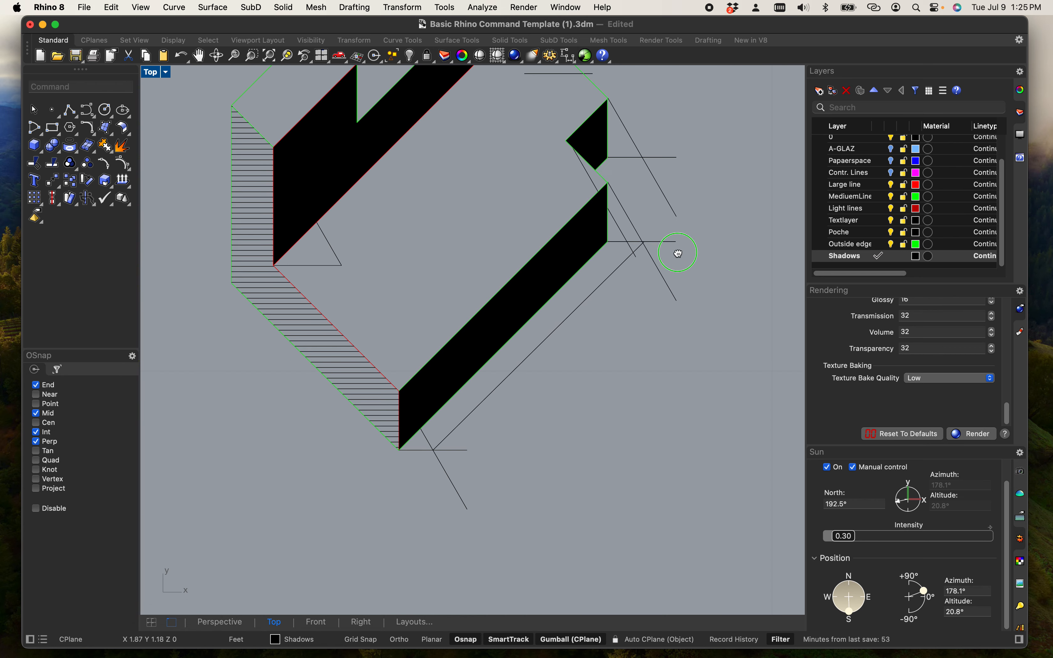
pyautogui.scroll(5, 592, 270)
pyautogui.press('Return')
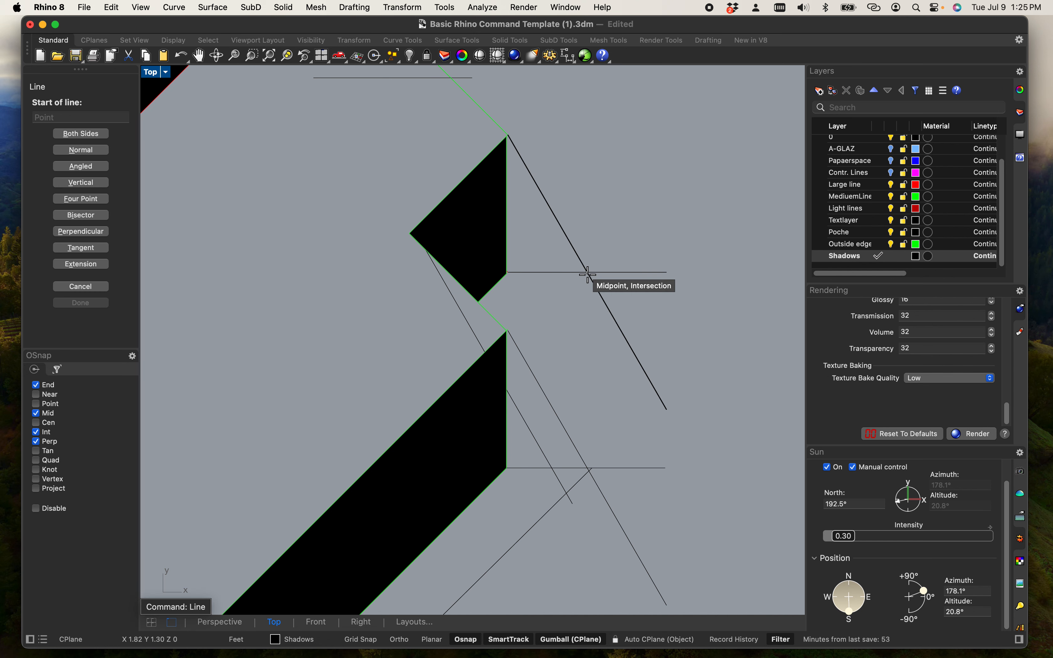
pyautogui.click(588, 273)
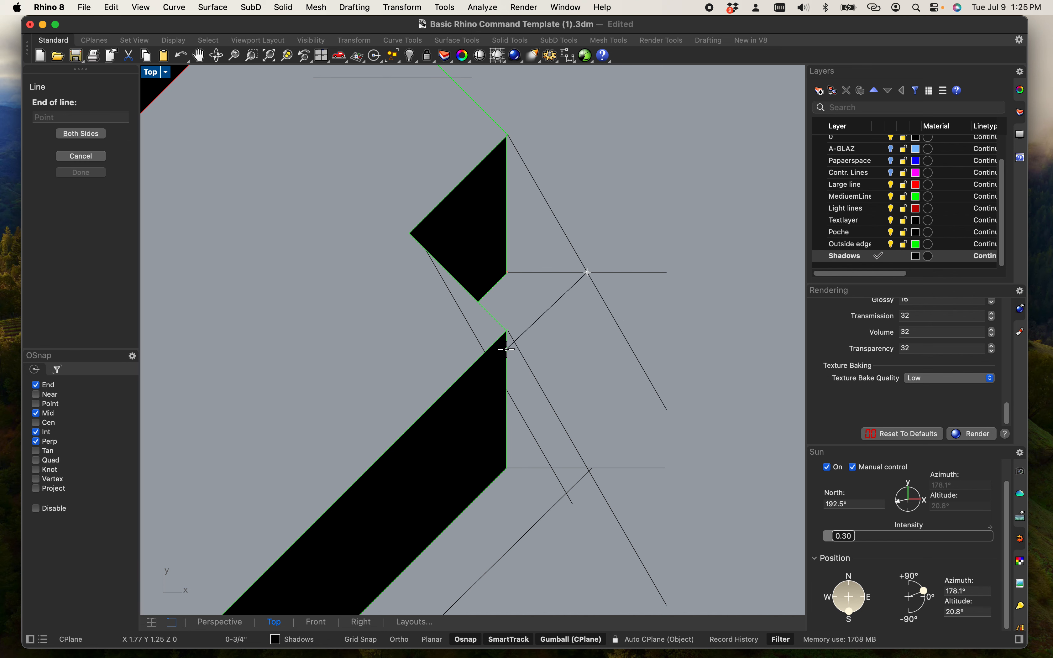
pyautogui.scroll(4, 506, 349)
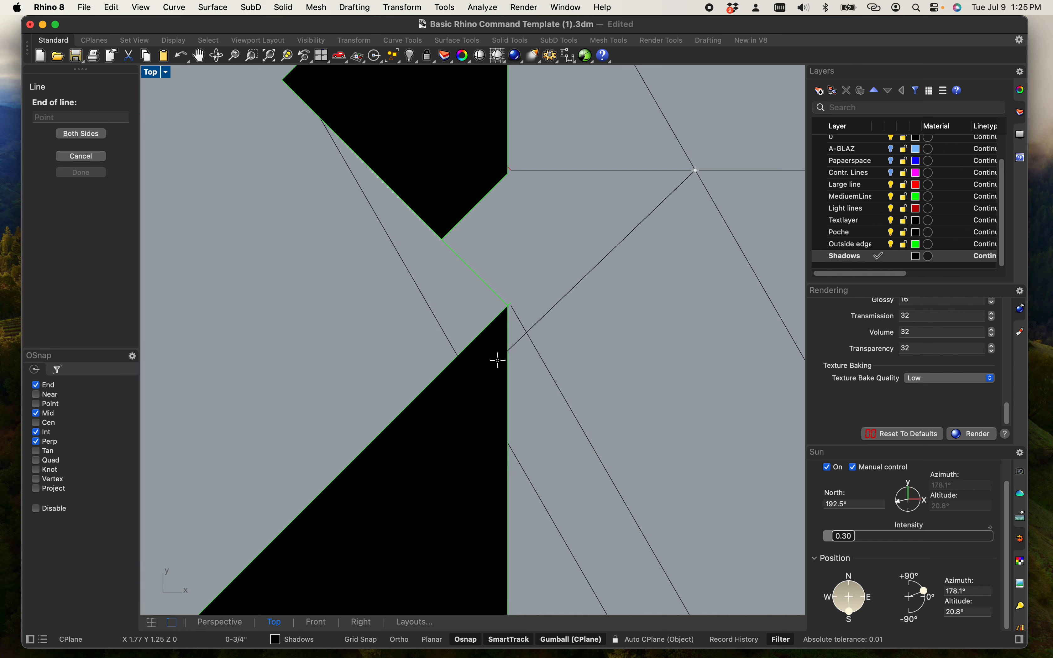
pyautogui.scroll(-3, 497, 360)
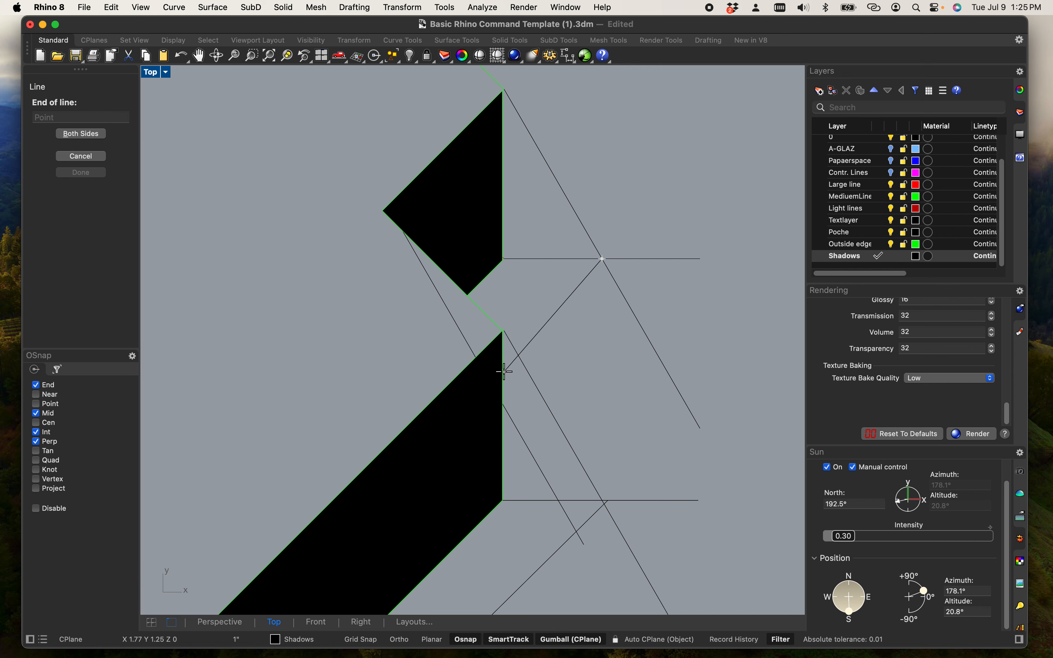
pyautogui.moveTo(518, 364)
pyautogui.mouseDown(button='right')
pyautogui.moveTo(540, 333)
pyautogui.moveTo(589, 332)
pyautogui.mouseUp(button='right')
pyautogui.press('Escape')
pyautogui.scroll(-5, 553, 331)
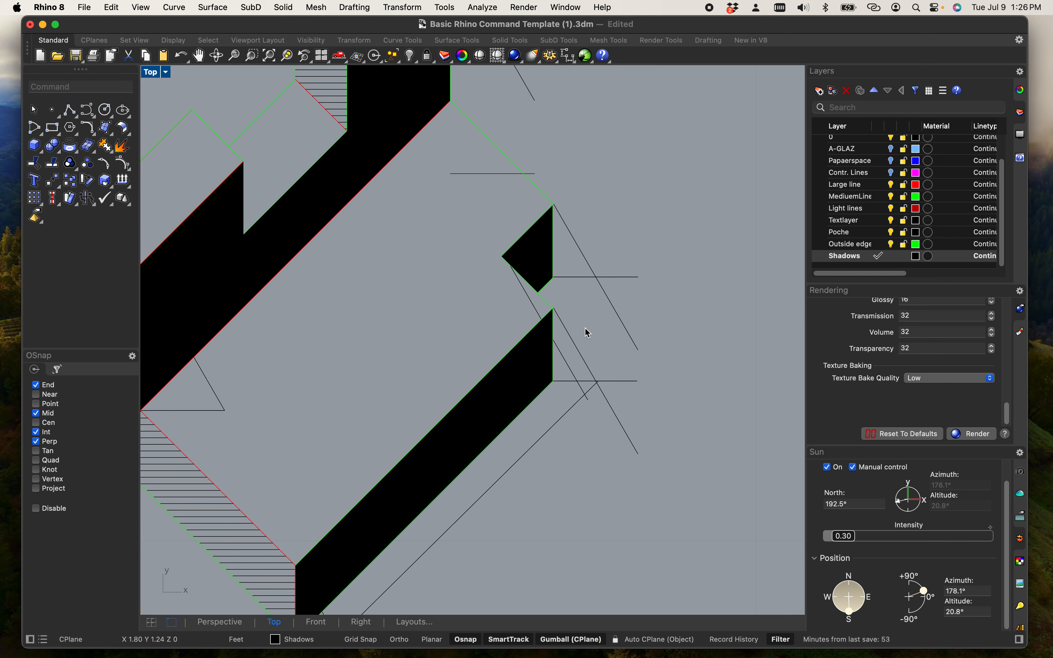
# Examine the shadow drawing and its projection lines in the Top view.
pyautogui.scroll(-8, 566, 341)
pyautogui.scroll(8, 510, 330)
pyautogui.moveTo(510, 329); pyautogui.dragTo(518, 357, button='right')
pyautogui.scroll(-3, 520, 357)
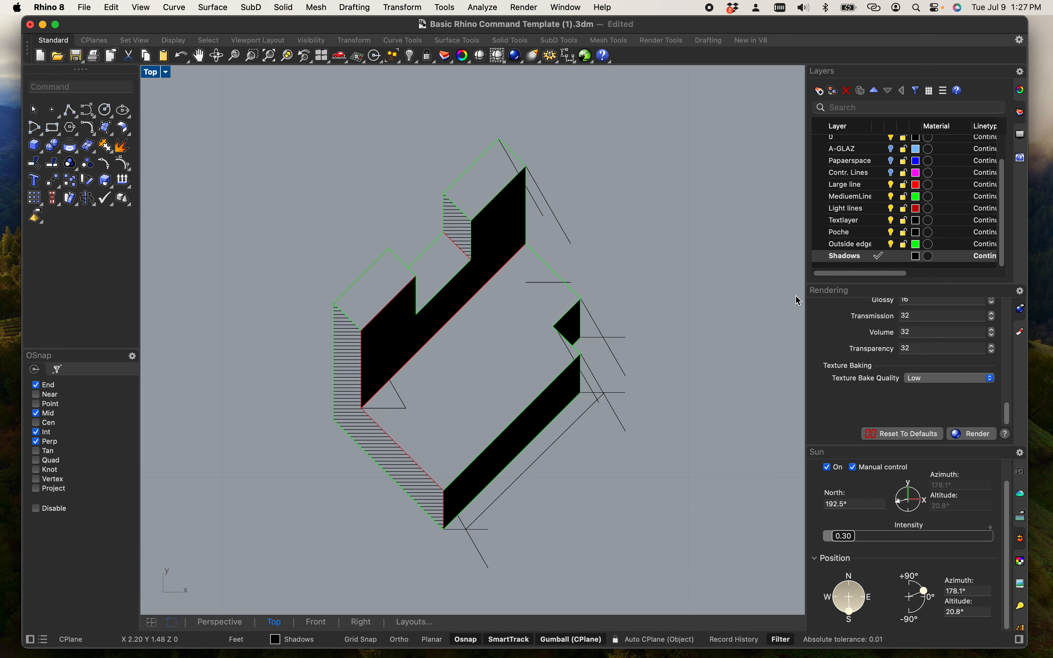
pyautogui.scroll(5, 542, 216)
pyautogui.scroll(-5, 545, 227)
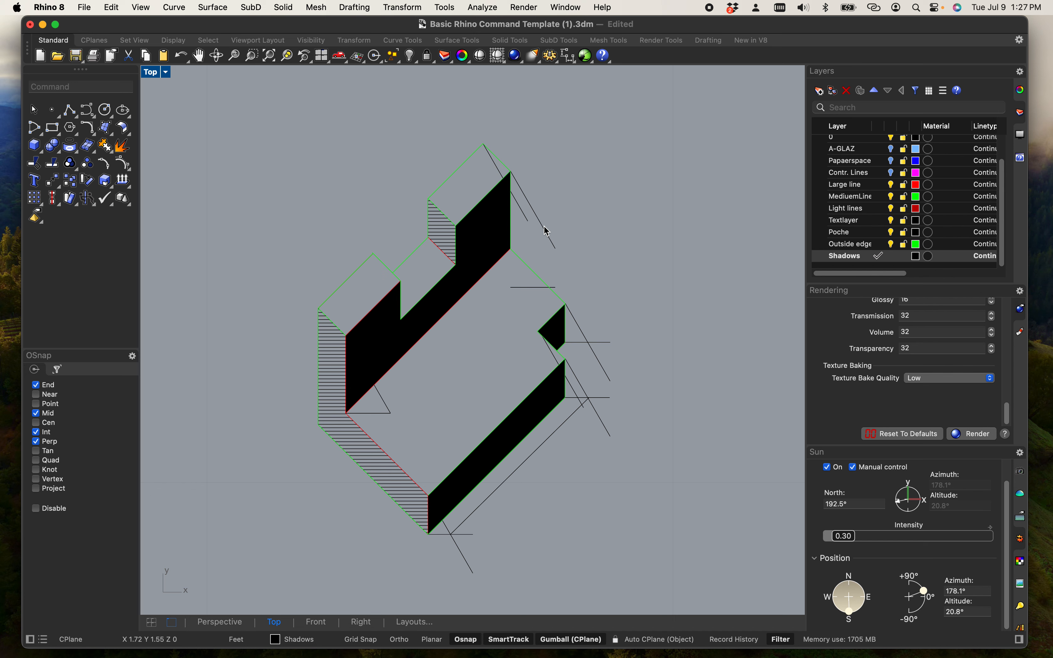
pyautogui.scroll(-3, 527, 470)
pyautogui.moveTo(547, 499); pyautogui.dragTo(551, 450, button='right')
pyautogui.scroll(2, 551, 440)
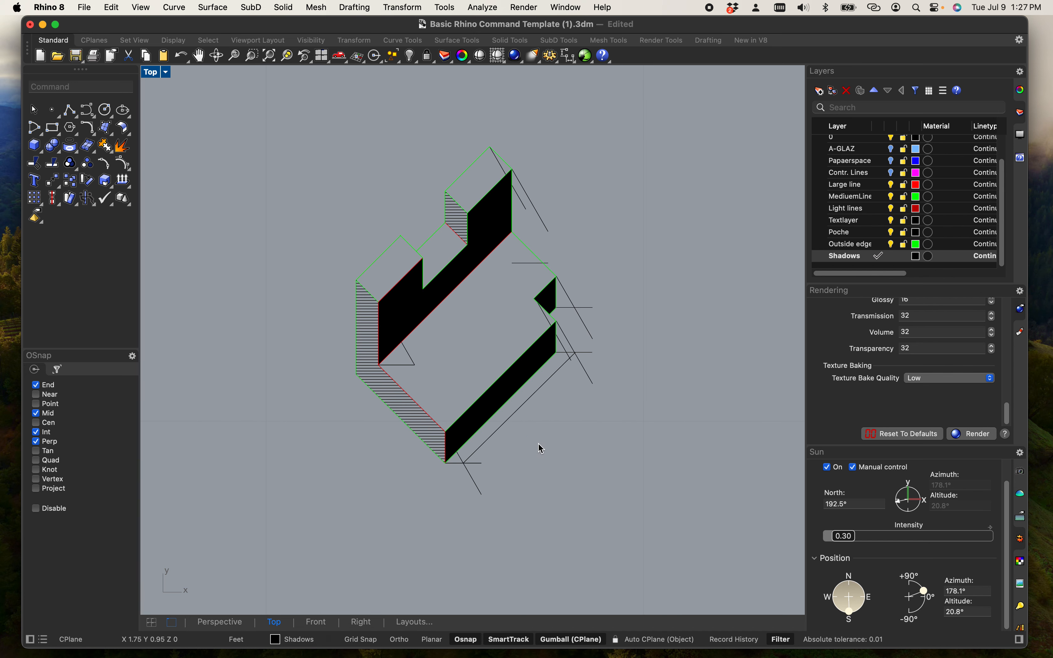
# Turn on the Contr. Lines, Papaerspace and A-GLAZ layers.
pyautogui.click(891, 173)
pyautogui.click(891, 161)
pyautogui.click(878, 150)
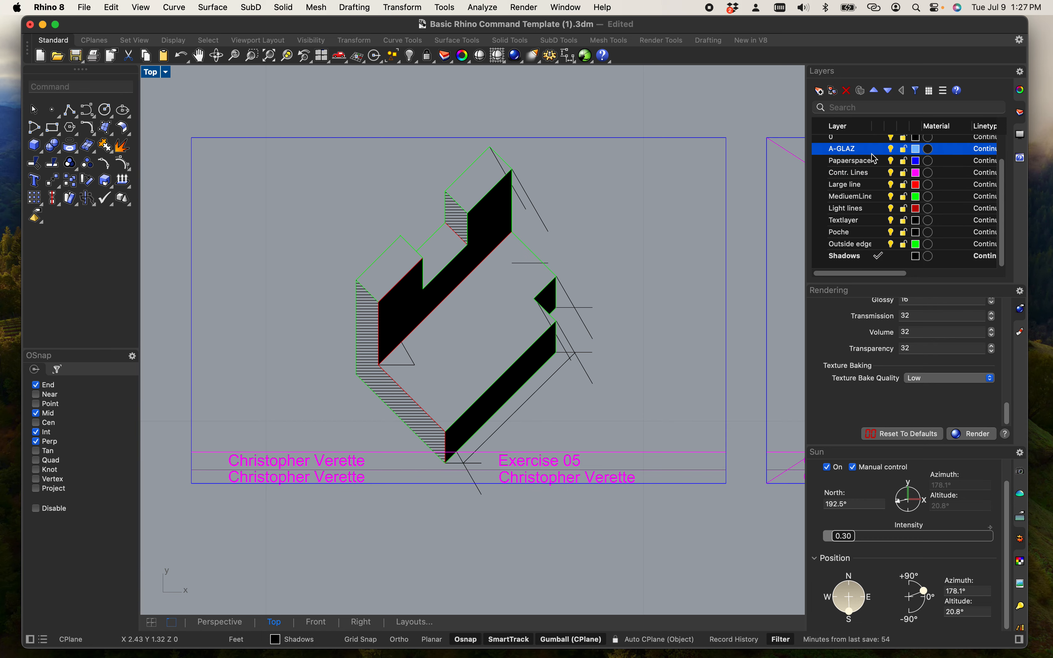
# Select the whole Exercise 05 sheet, including its frame, drawing and title text, and start exporting the selection.
pyautogui.scroll(-3, 694, 142)
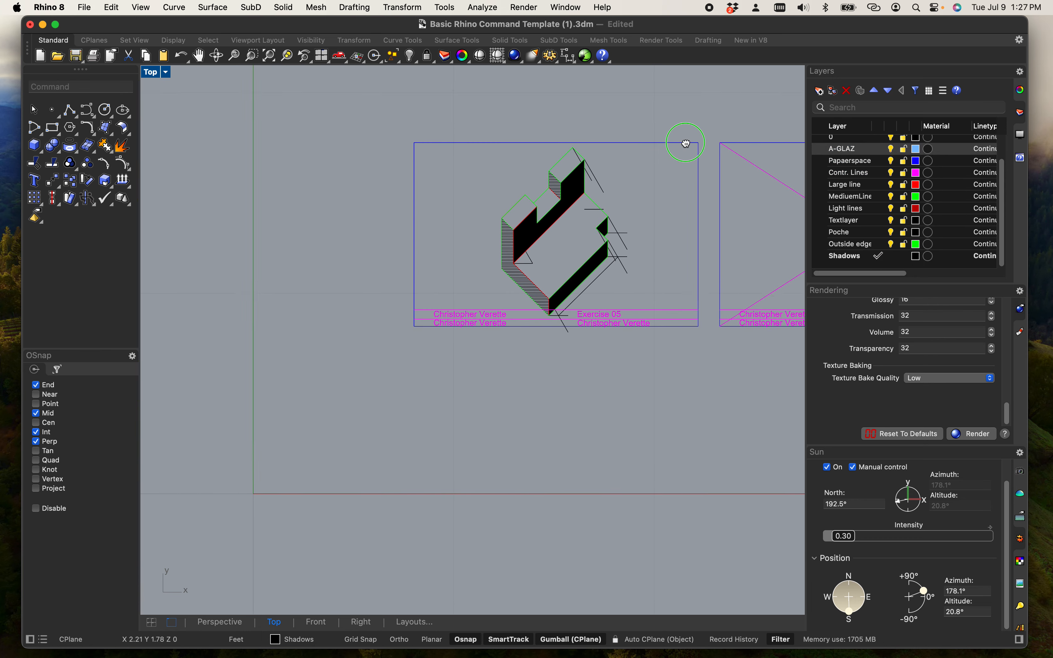
pyautogui.moveTo(692, 141); pyautogui.dragTo(618, 216, button='right')
pyautogui.scroll(4, 431, 357)
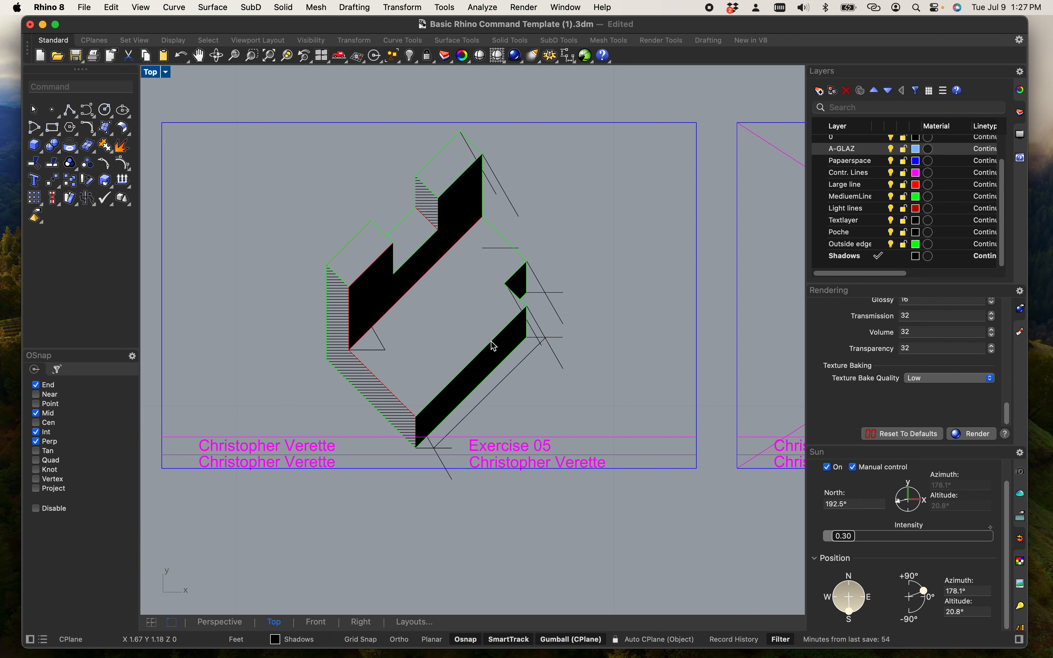
pyautogui.moveTo(484, 352); pyautogui.dragTo(501, 358, button='right')
pyautogui.moveTo(726, 499)
pyautogui.mouseDown()
pyautogui.moveTo(587, 413)
pyautogui.moveTo(284, 176)
pyautogui.moveTo(170, 122)
pyautogui.mouseUp()
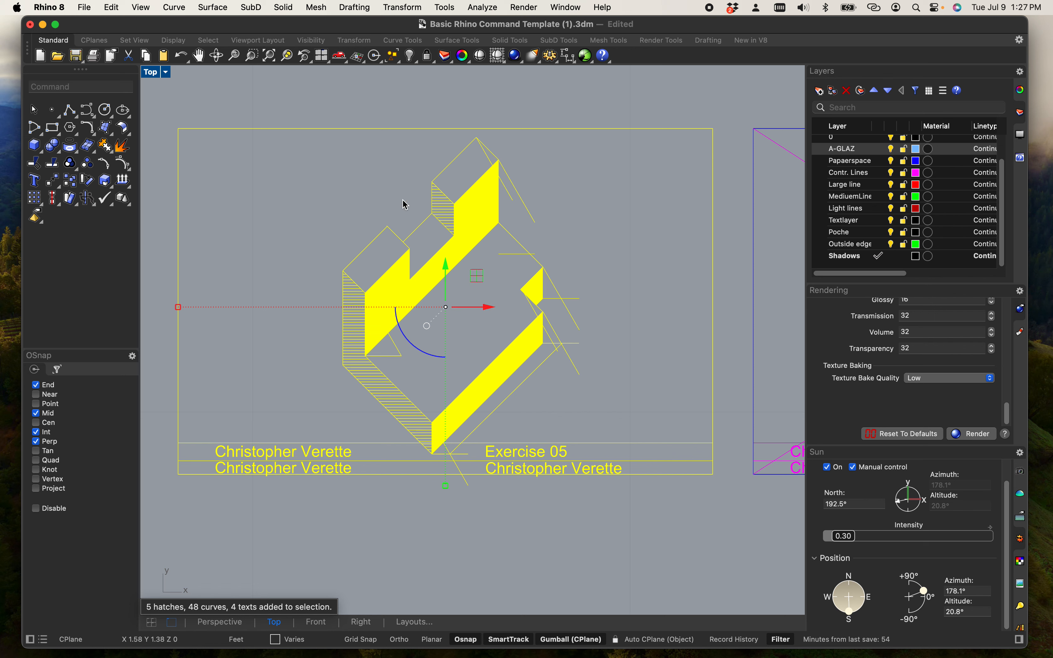
pyautogui.click(86, 8)
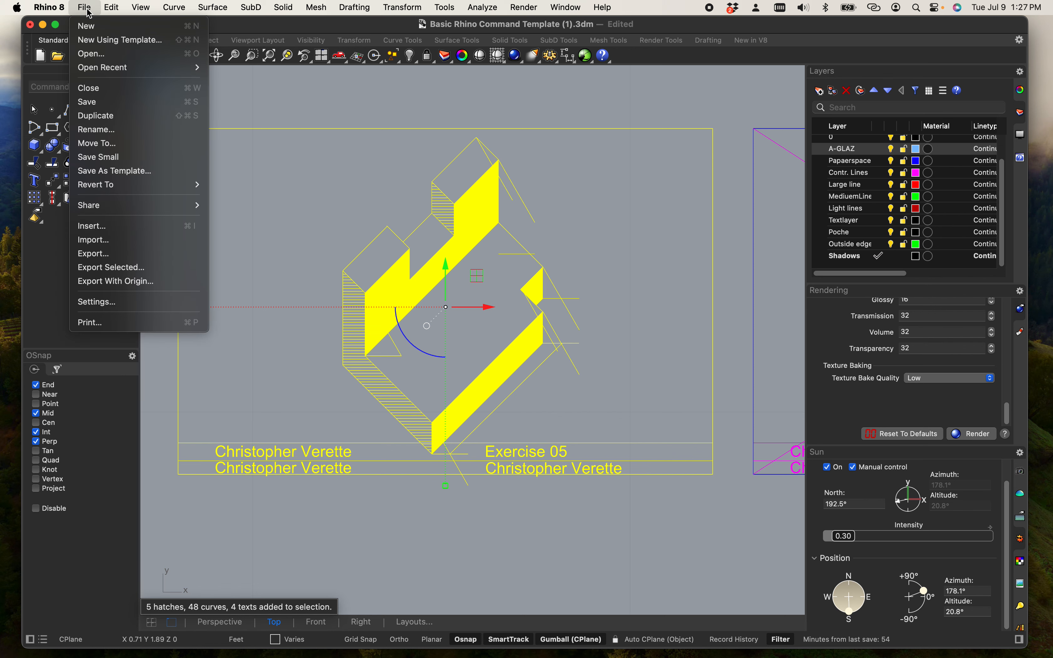
pyautogui.click(134, 274)
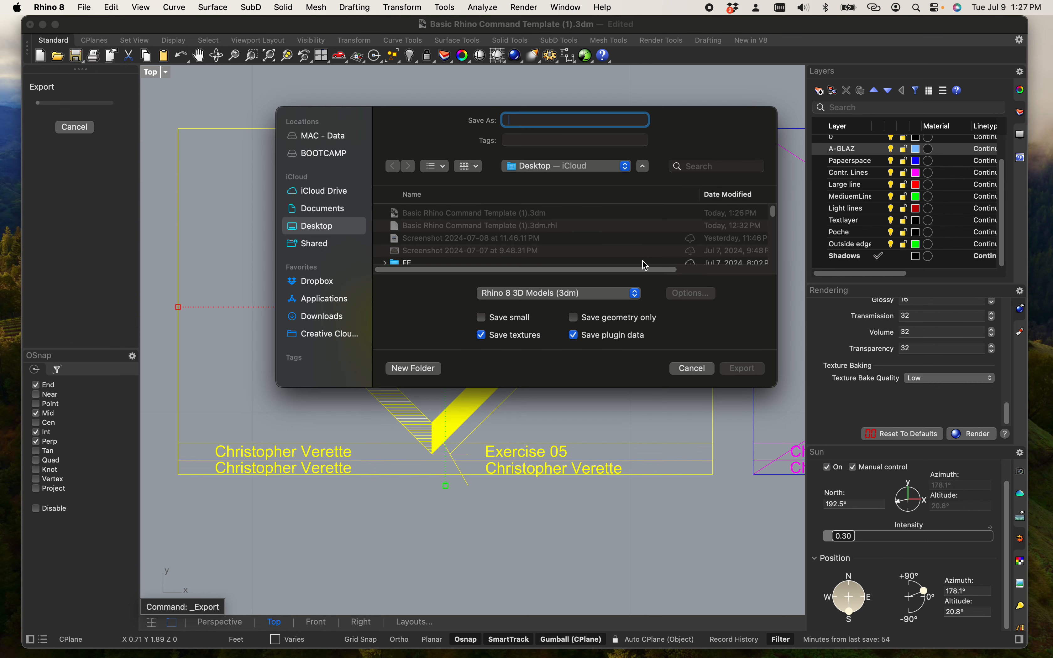
# Save the export to the Desktop in Adobe Illustrator (ai) format with the name "Illustrator Test lines_page 1".
pyautogui.moveTo(776, 386); pyautogui.dragTo(886, 522)
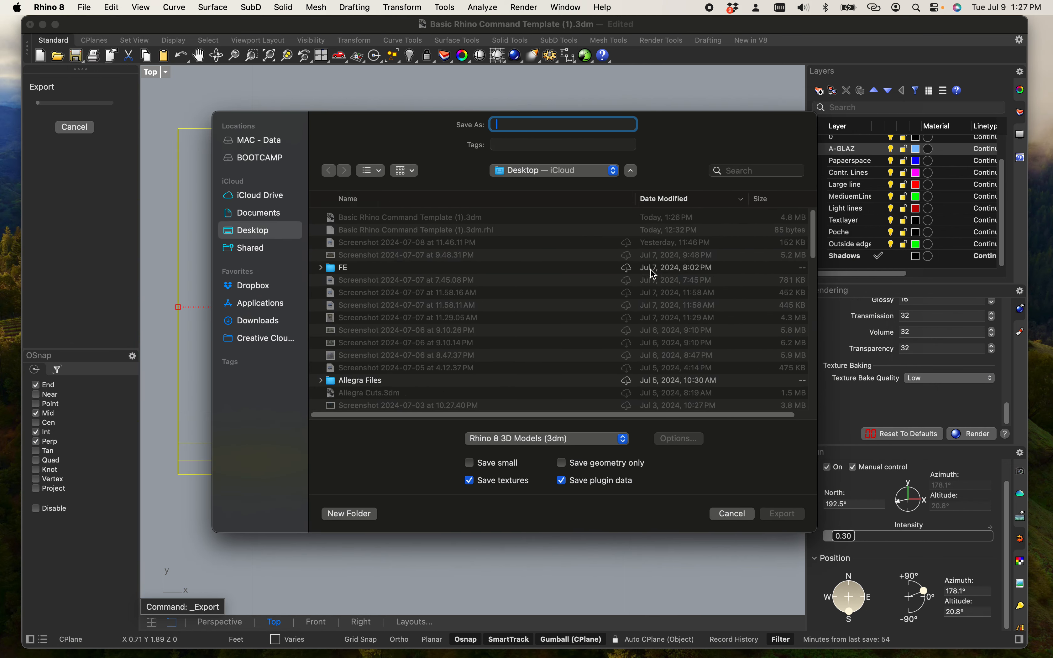
pyautogui.click(622, 439)
pyautogui.scroll(-10, 556, 505)
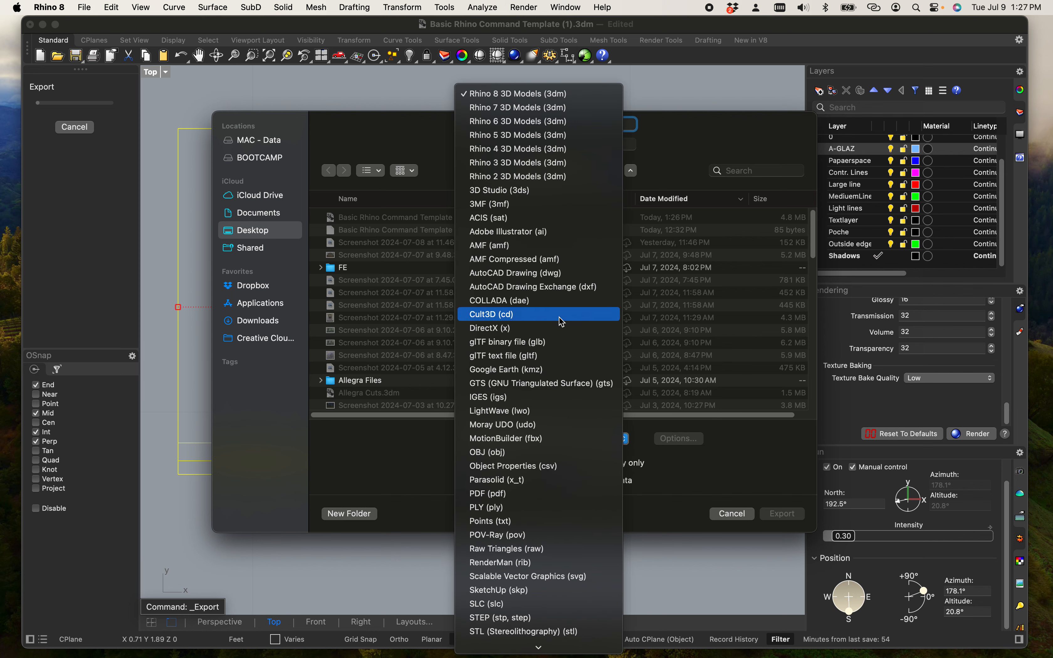
pyautogui.click(535, 234)
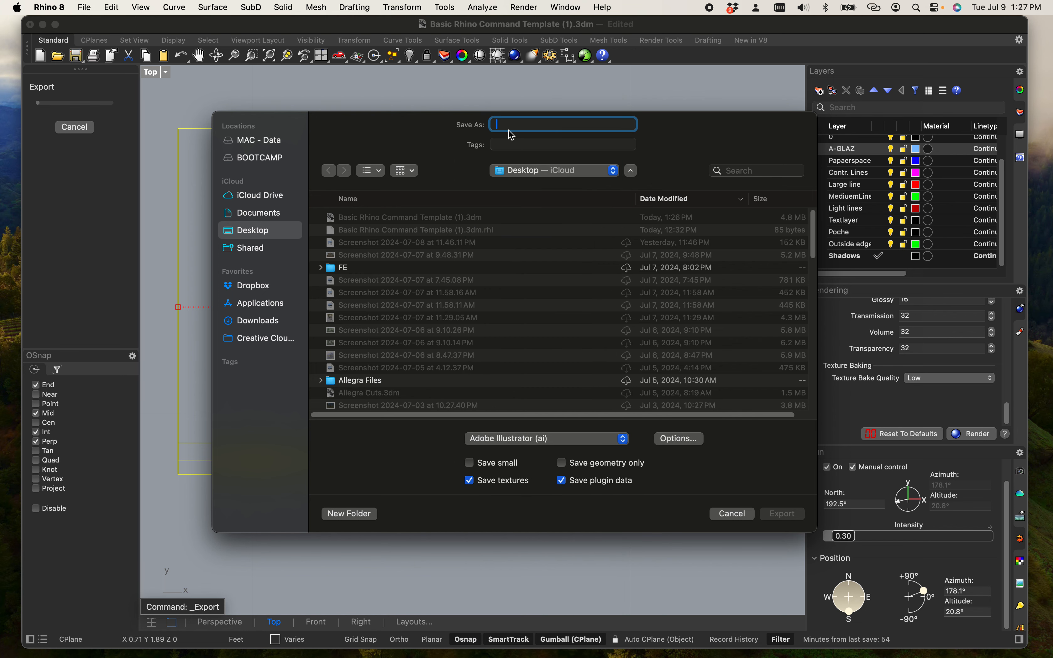
pyautogui.write('llustra')
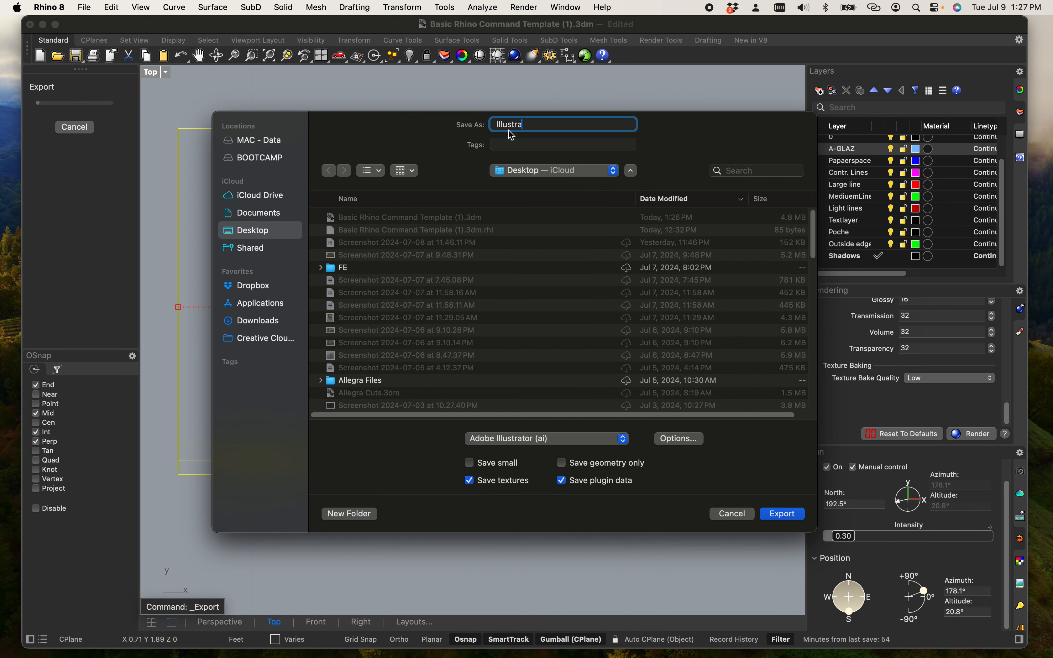
pyautogui.write('llustrator Test lines_page 1')
pyautogui.click(779, 513)
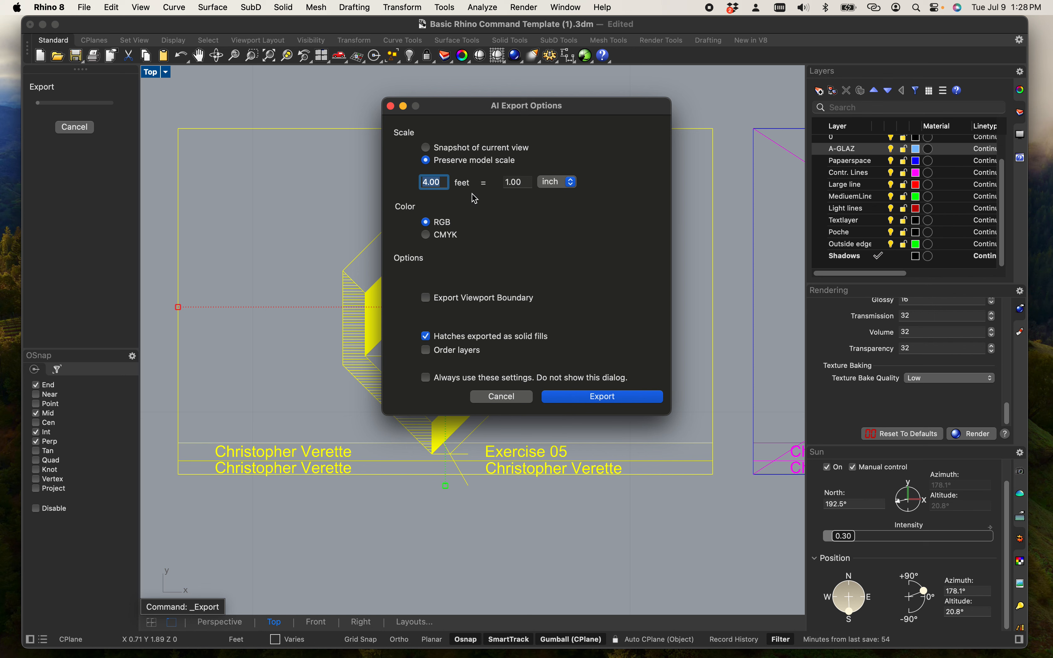
# Set the preserved model scale to 1 foot = 1 inch, complete the Illustrator export and clear the selection.
pyautogui.click(447, 187)
pyautogui.doubleClick(445, 182)
pyautogui.write('1')
pyautogui.click(595, 397)
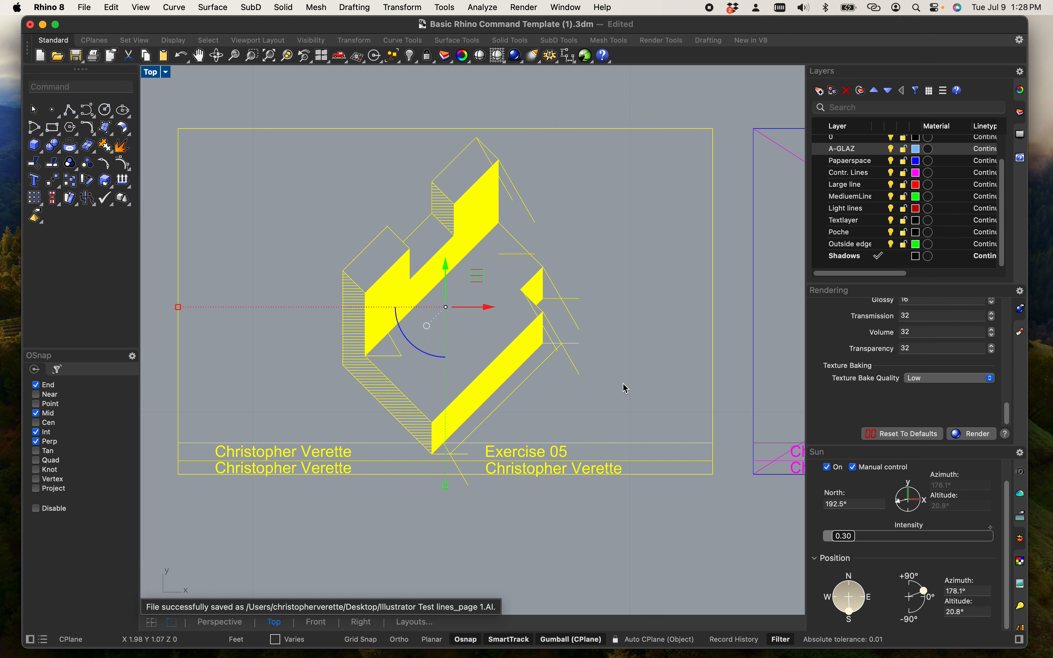
pyautogui.click(624, 387)
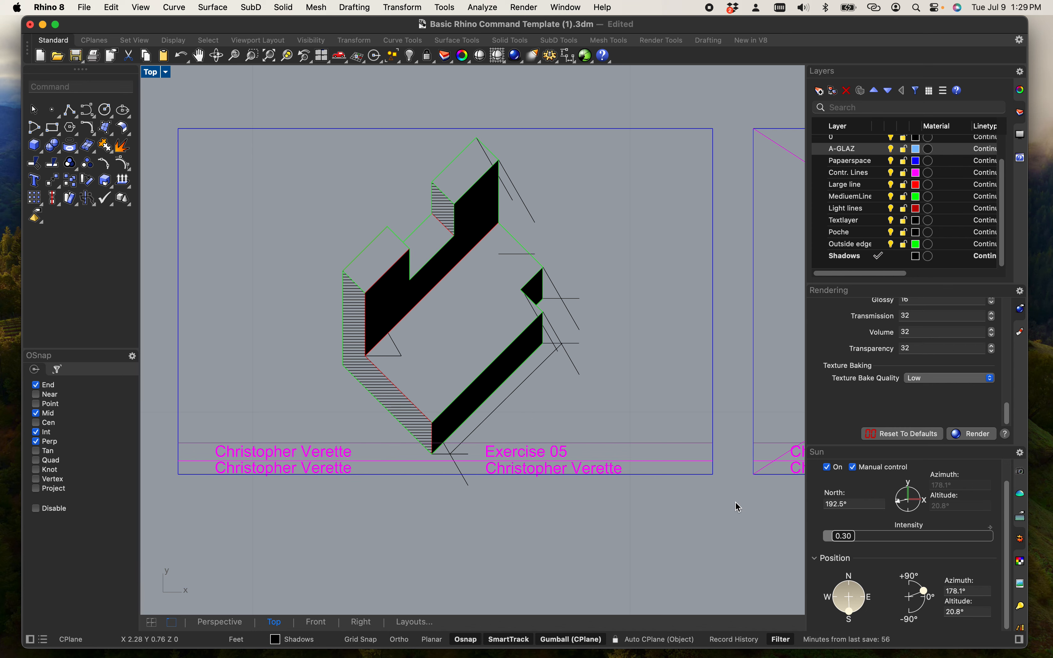
# Select the whole Exercise 05 sheet again and start exporting the selection in AutoCAD Drawing (dwg) format.
pyautogui.moveTo(735, 508)
pyautogui.mouseDown()
pyautogui.moveTo(535, 341)
pyautogui.moveTo(295, 180)
pyautogui.moveTo(159, 111)
pyautogui.mouseUp()
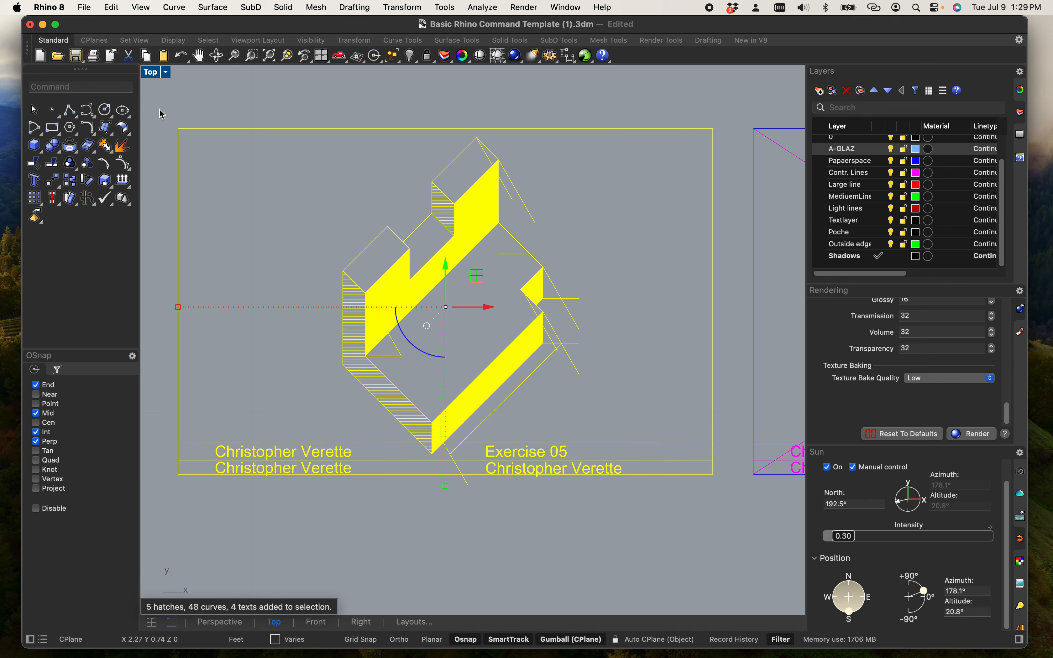
pyautogui.click(84, 7)
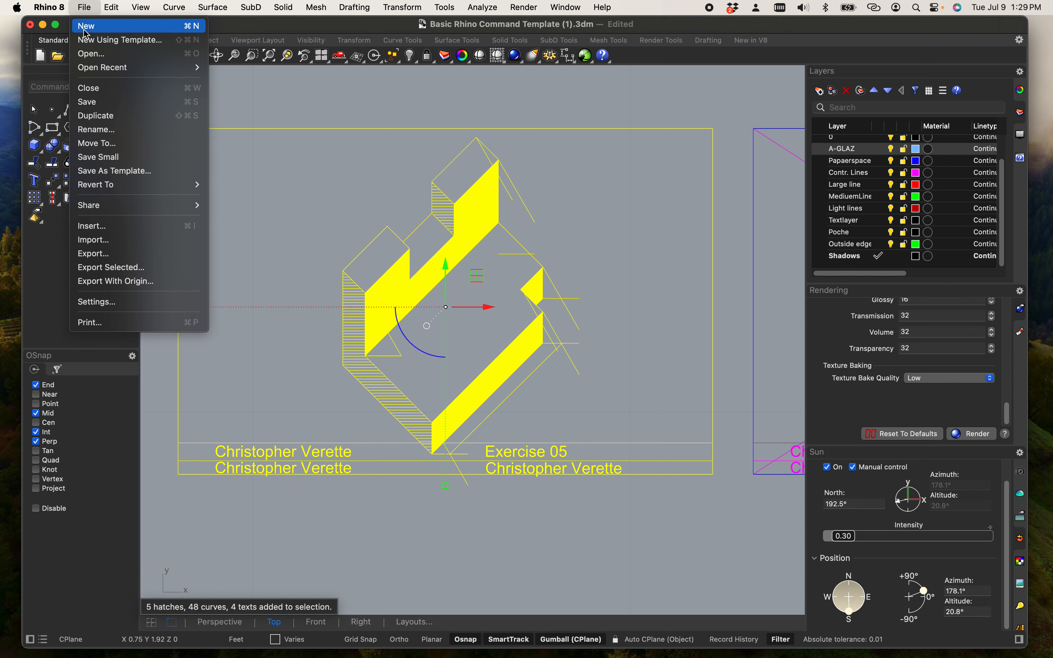
pyautogui.click(141, 267)
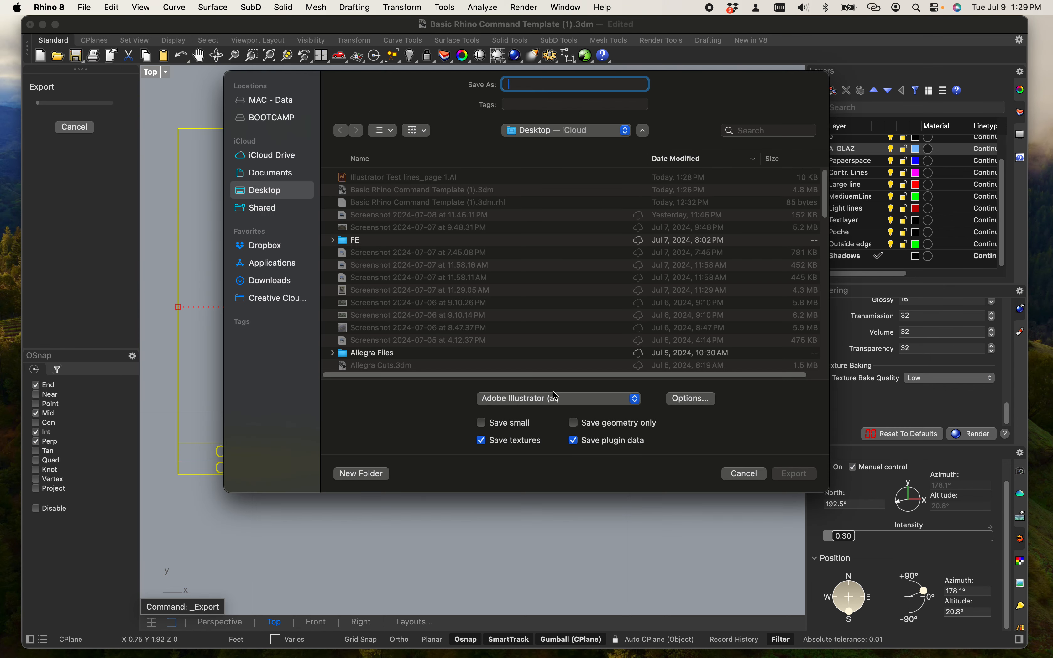
pyautogui.click(603, 404)
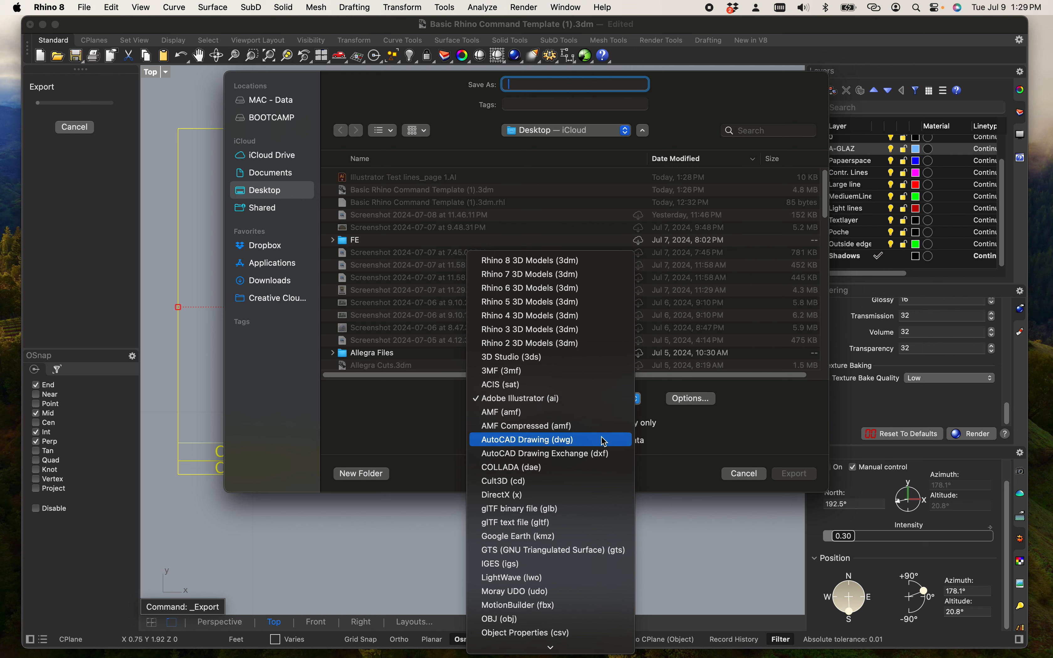
pyautogui.click(564, 440)
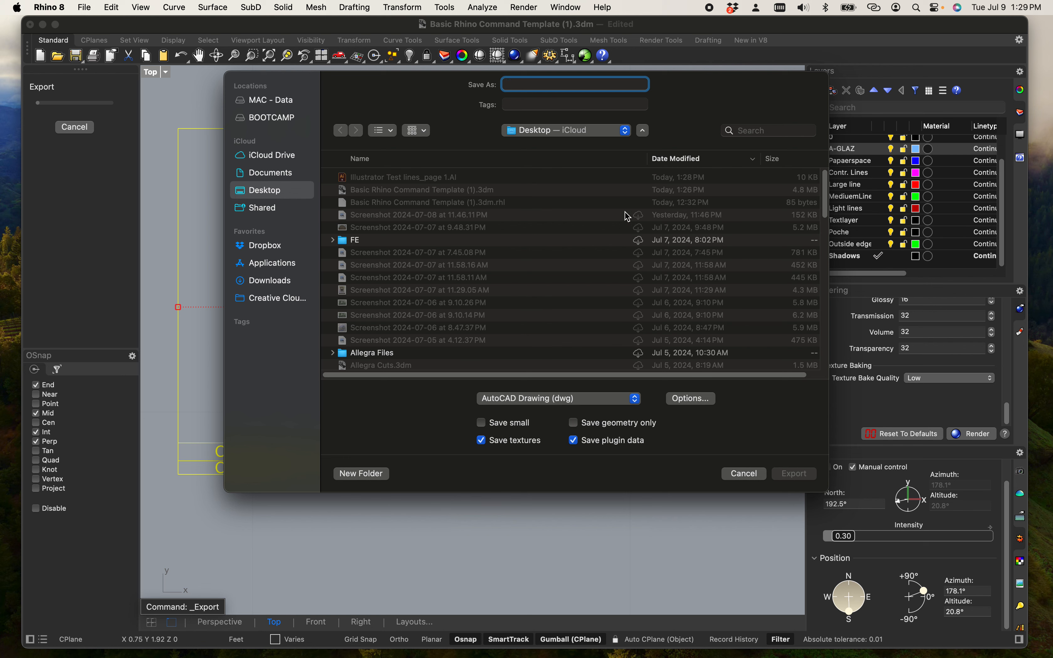
# Name the drawing export "Illustrator Test linesDWG_page 1.dwg", based on the existing Illustrator file's name, and confirm it.
pyautogui.click(428, 178)
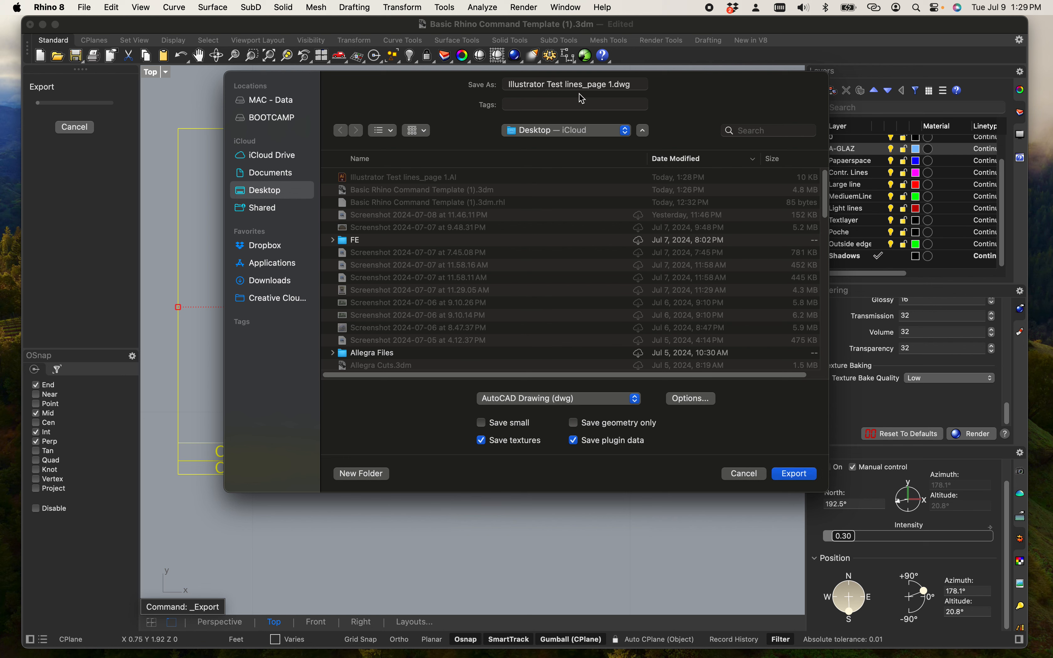
pyautogui.tripleClick(516, 90)
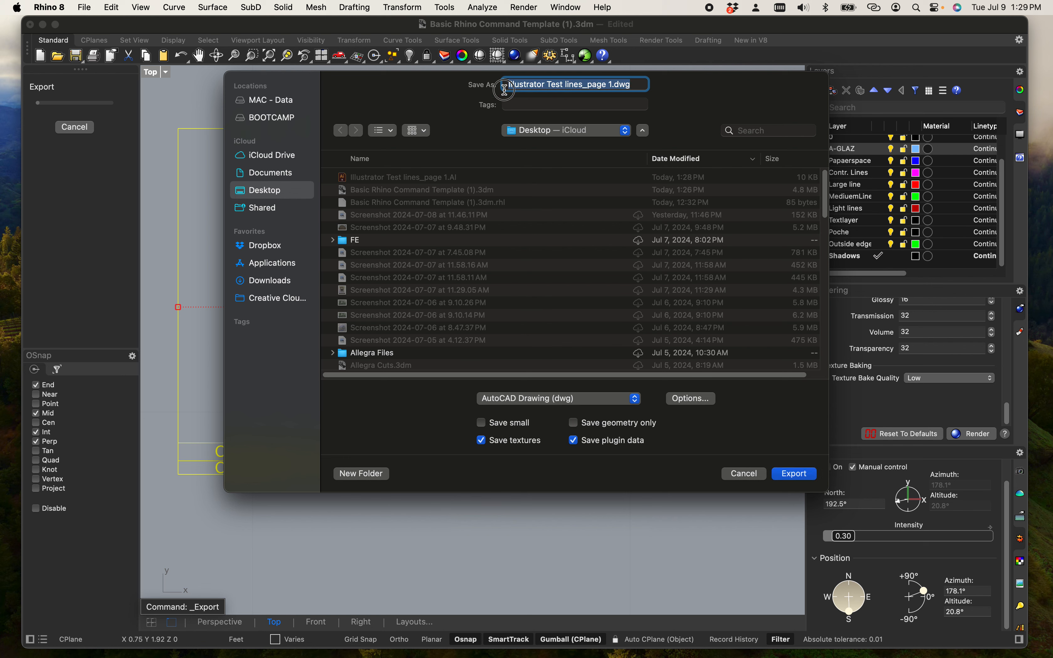
pyautogui.click(530, 85)
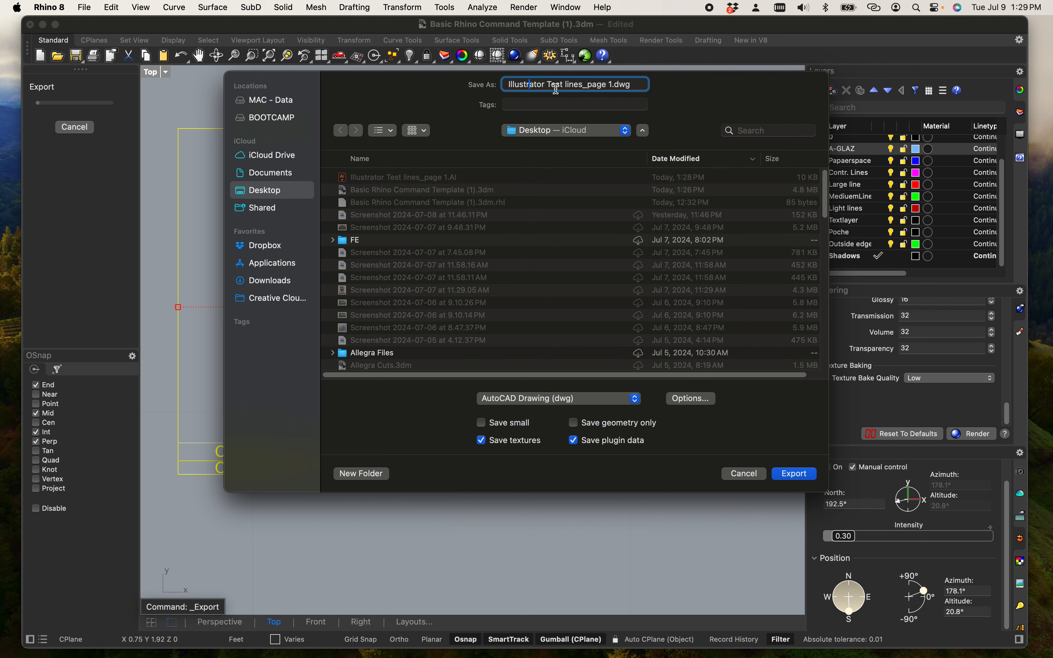
pyautogui.click(583, 85)
pyautogui.write('DWG')
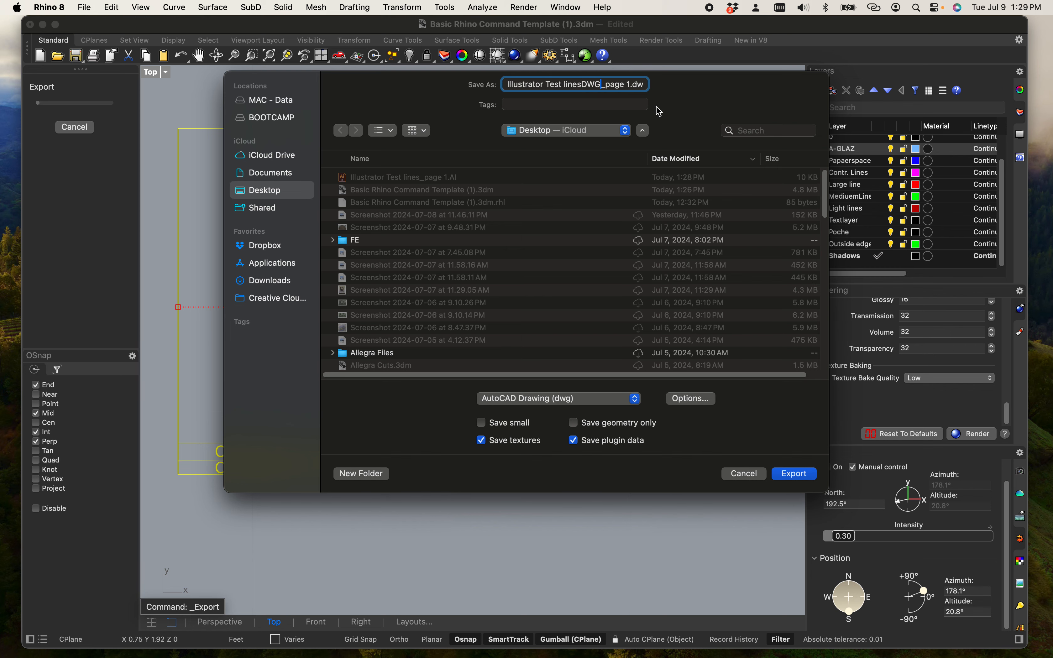
pyautogui.press('Return')
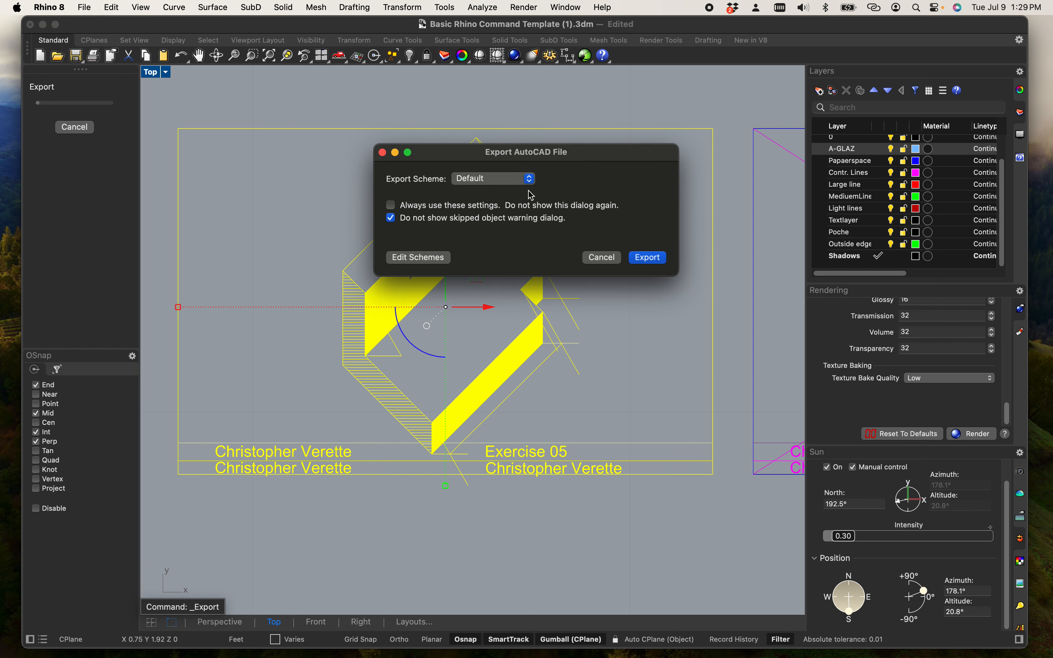
# Export the AutoCAD file using the 2007 Lines export scheme.
pyautogui.click(528, 182)
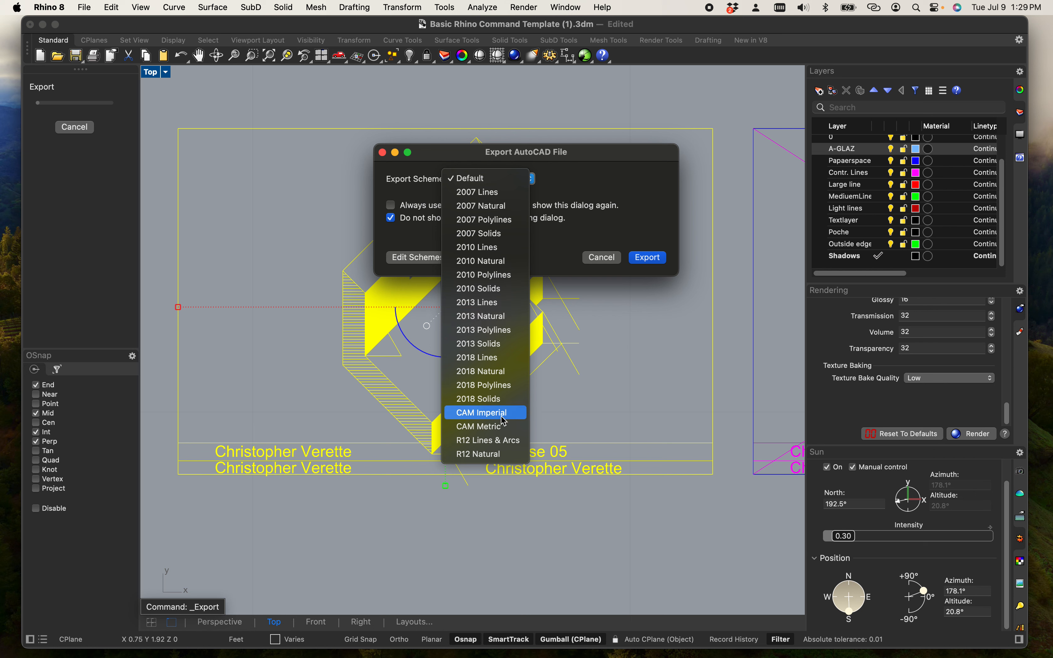
pyautogui.click(491, 192)
pyautogui.click(652, 260)
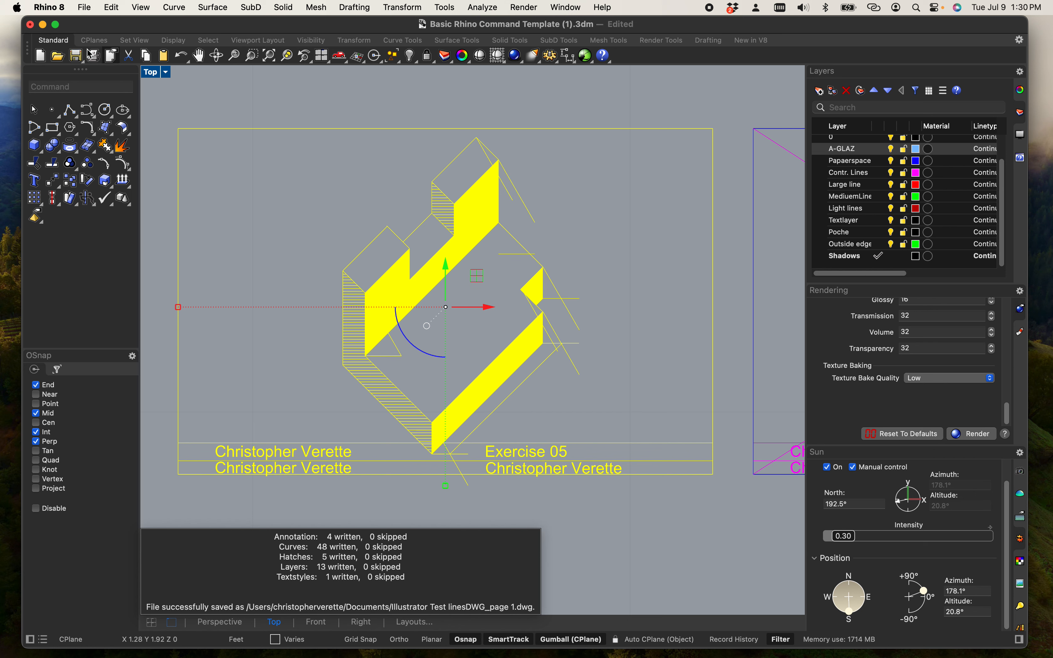
# Minimize the Rhino window, launch Adobe Illustrator 2024 and dismiss its feedback survey.
pyautogui.click(43, 25)
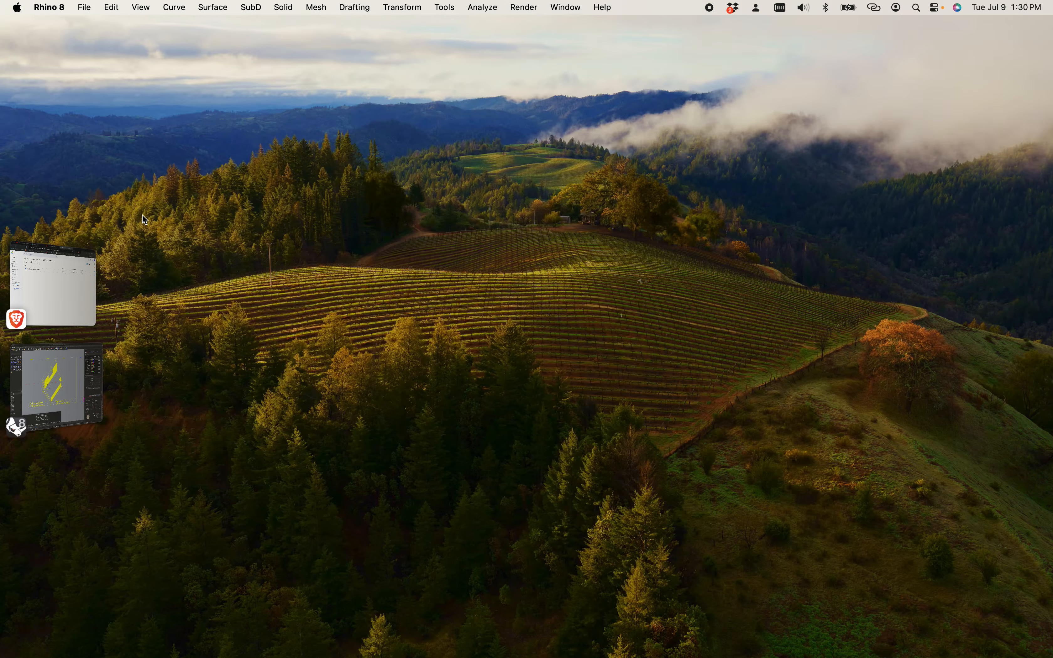
pyautogui.click(52, 382)
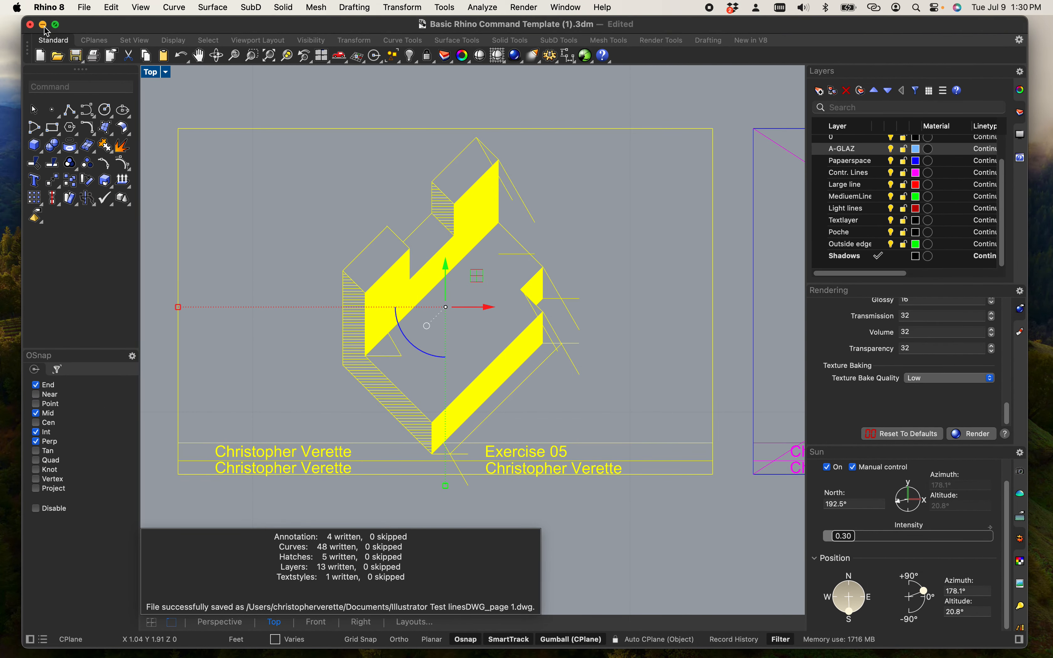
pyautogui.press('super+m')
pyautogui.moveTo(429, 656)
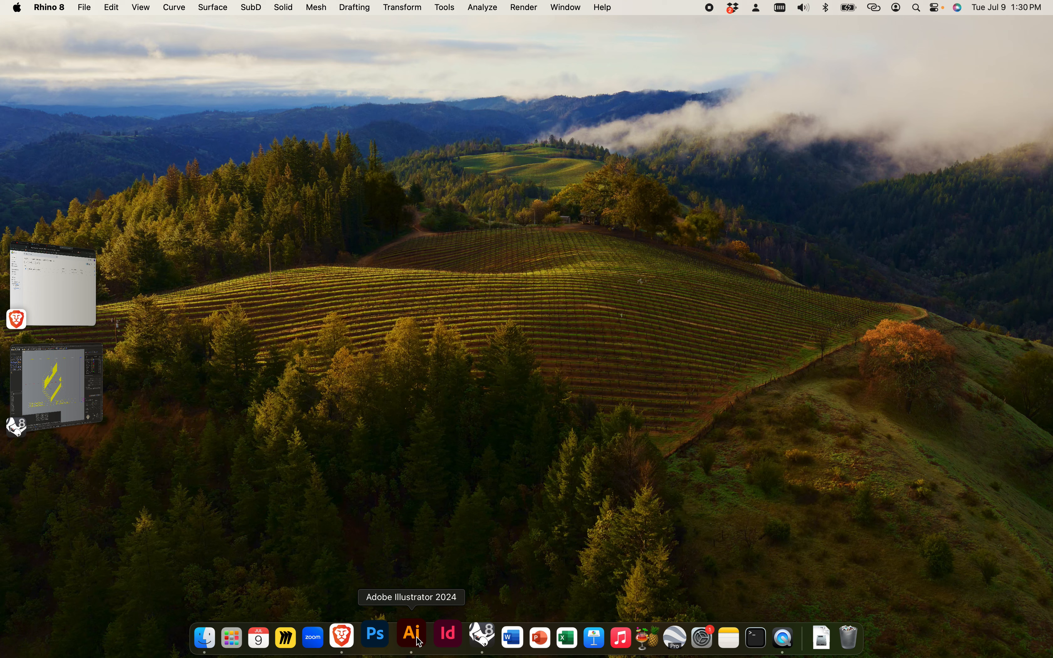
pyautogui.click(413, 635)
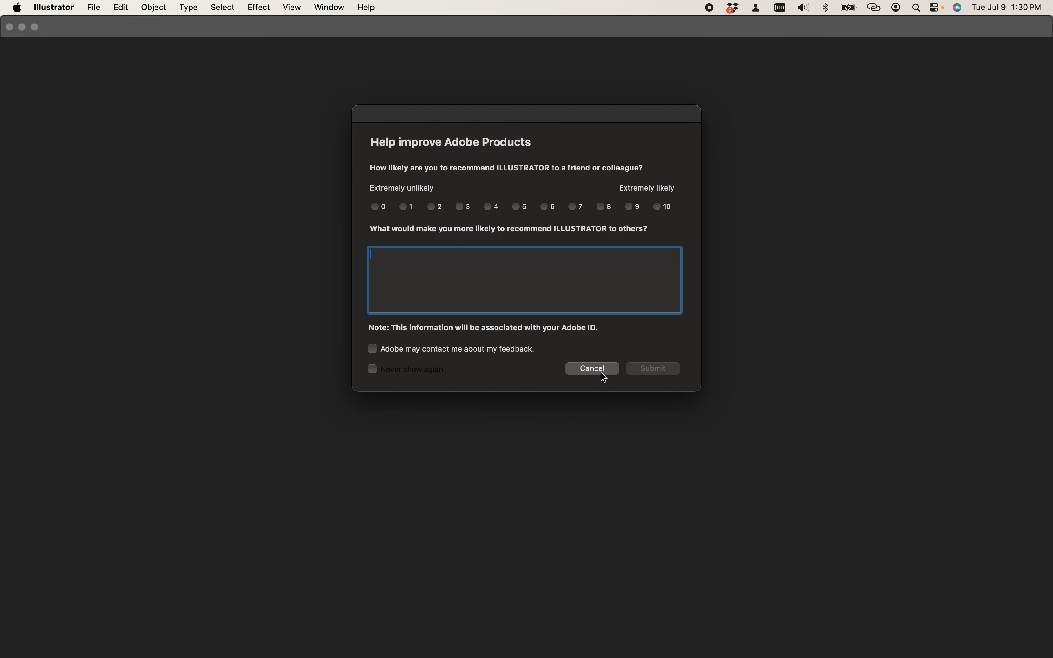
pyautogui.click(601, 373)
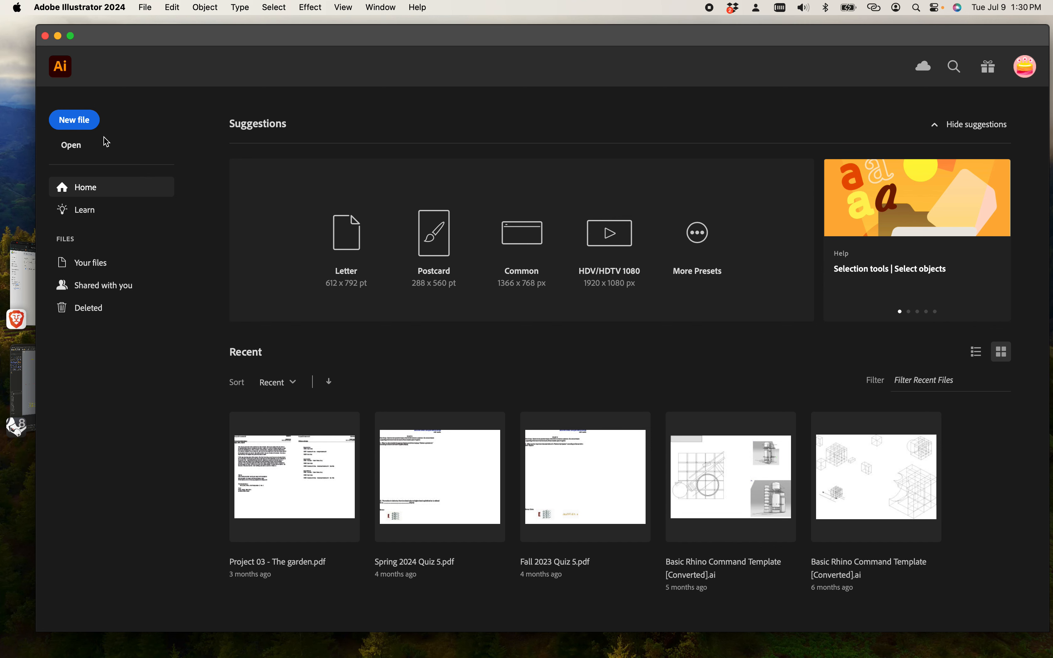
# Open "Illustrator Test lines_page 1.AI" from the Desktop, leaving its legacy text un-updated.
pyautogui.click(84, 148)
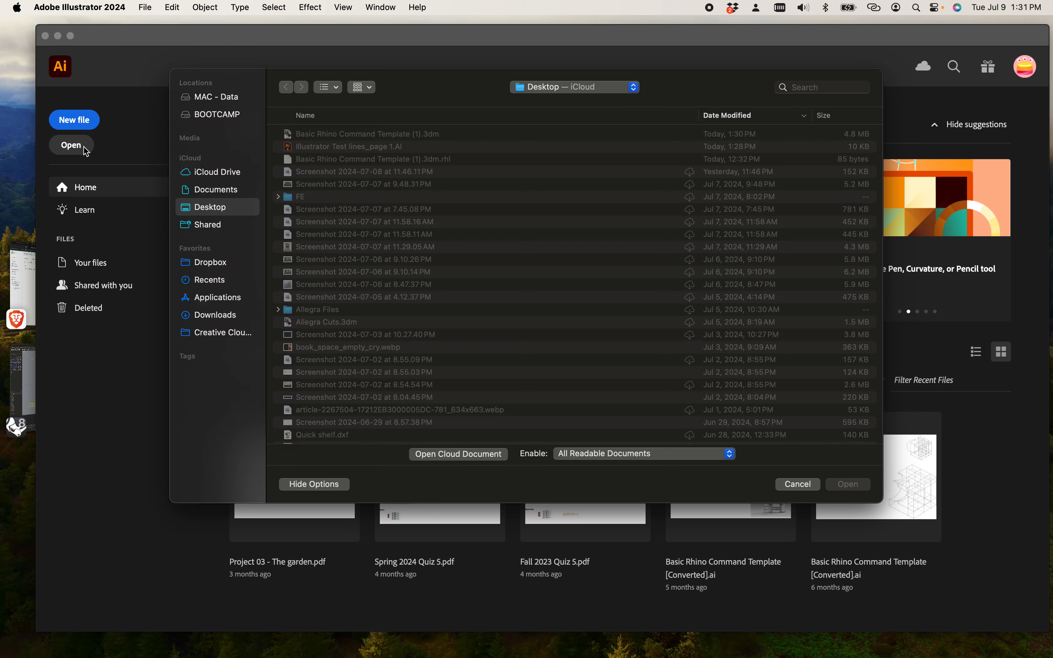
pyautogui.doubleClick(324, 148)
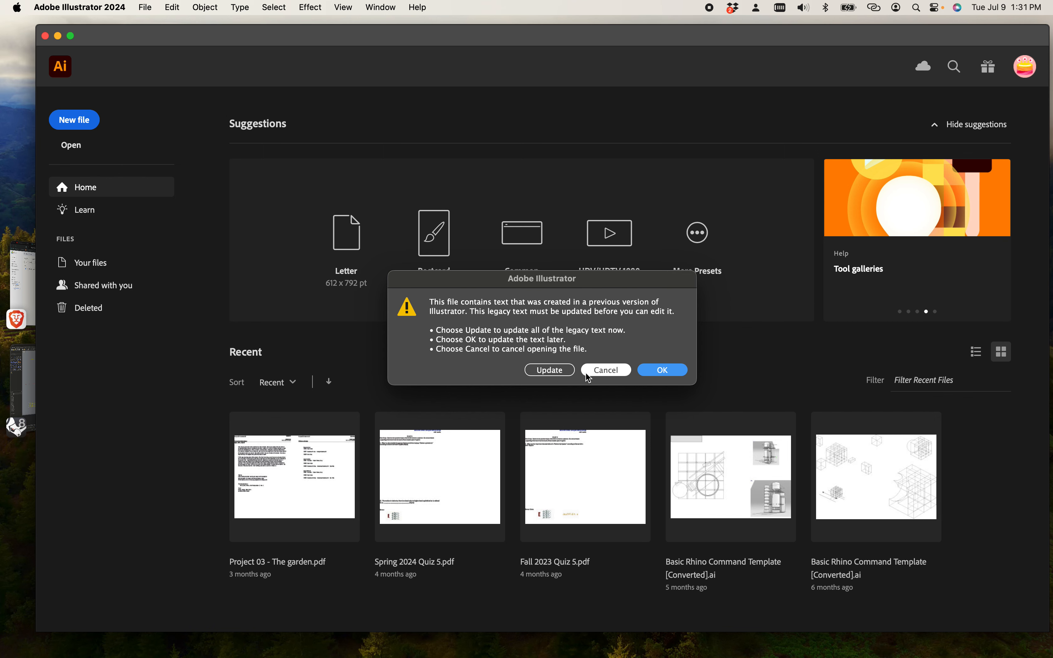
pyautogui.click(654, 371)
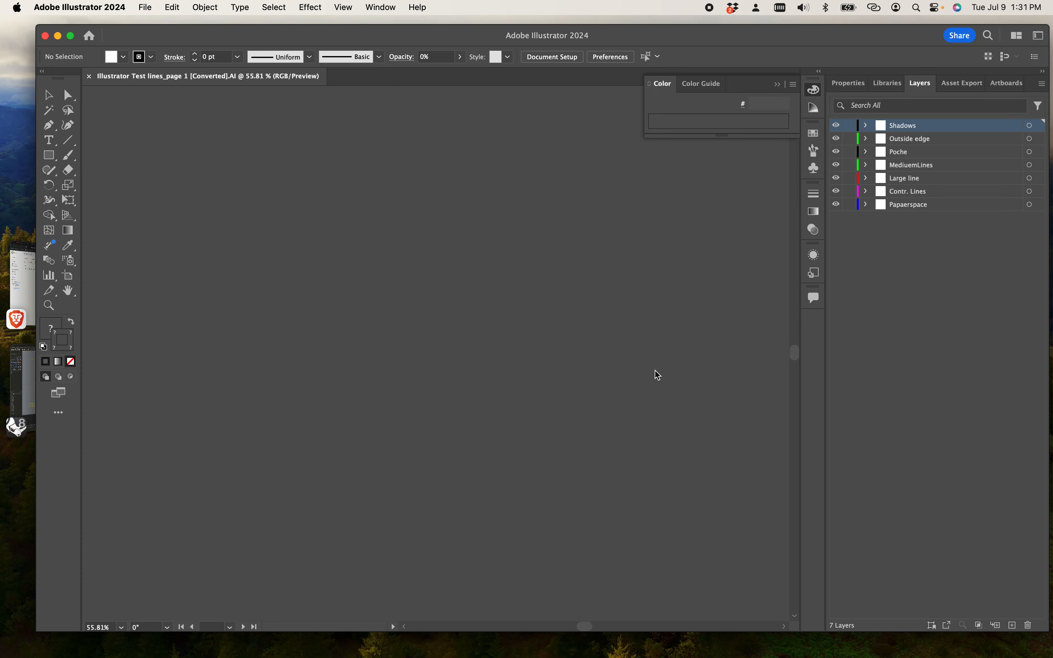
# View the whole artboard to check the size of the drawing on it, and dismiss the Generative AI notice.
pyautogui.scroll(-5, 624, 350)
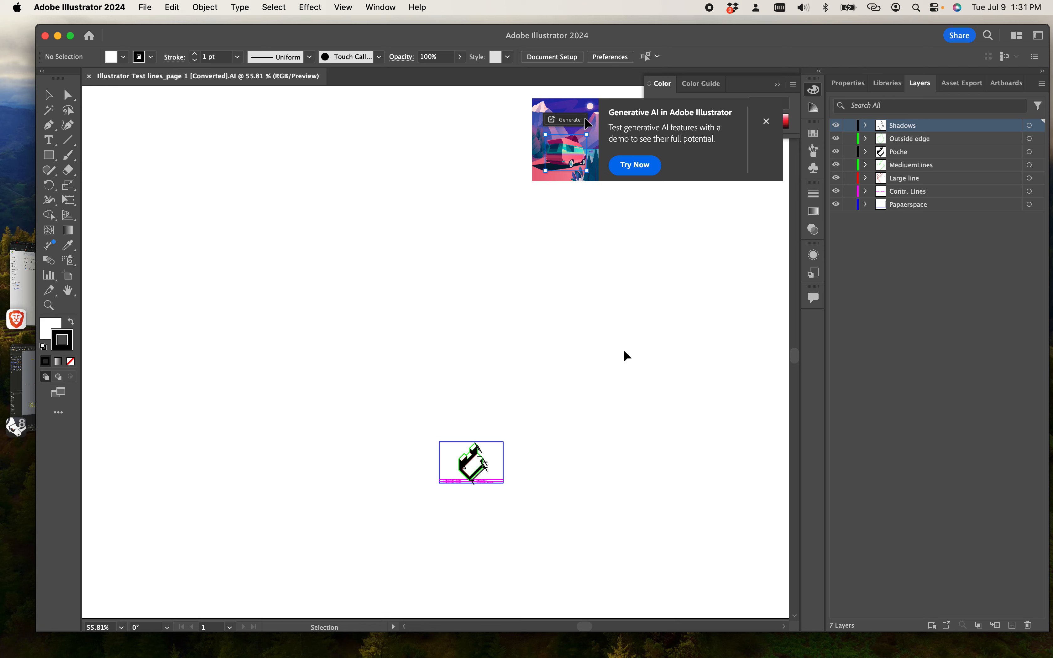
pyautogui.press('super+minus')
pyautogui.press('super+minus')
pyautogui.press('super+minus')
pyautogui.press('super+minus')
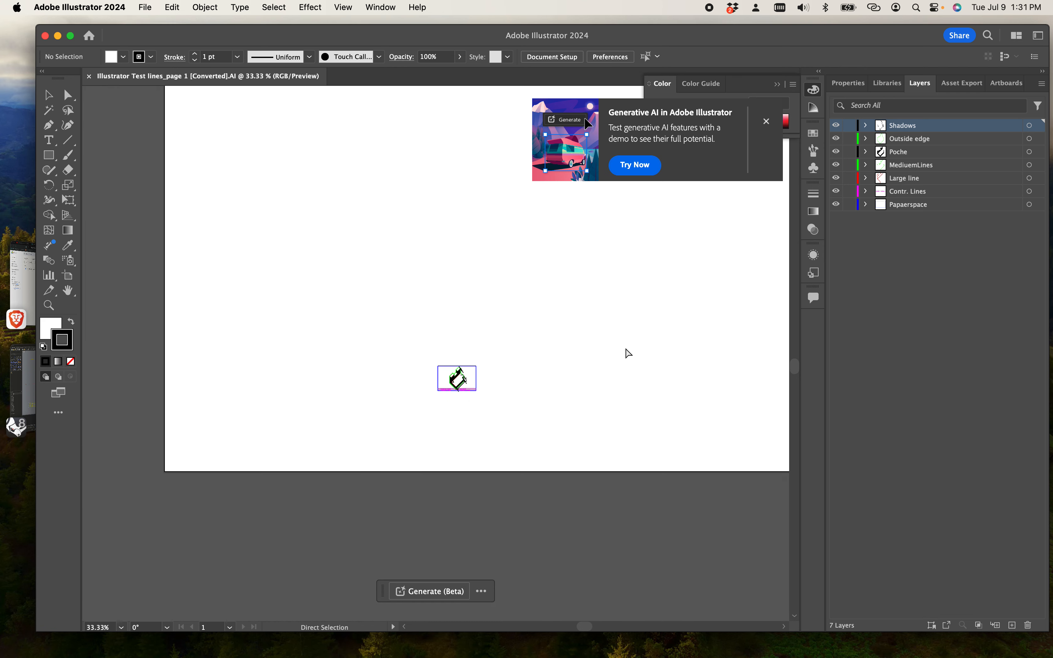
pyautogui.scroll(2, 655, 226)
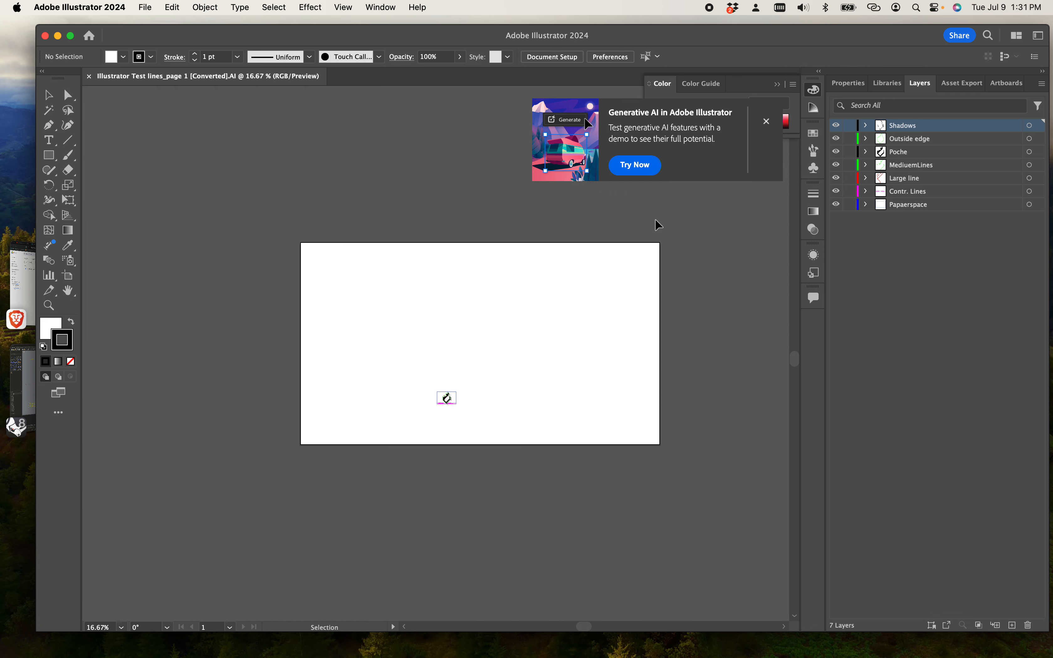
pyautogui.click(767, 123)
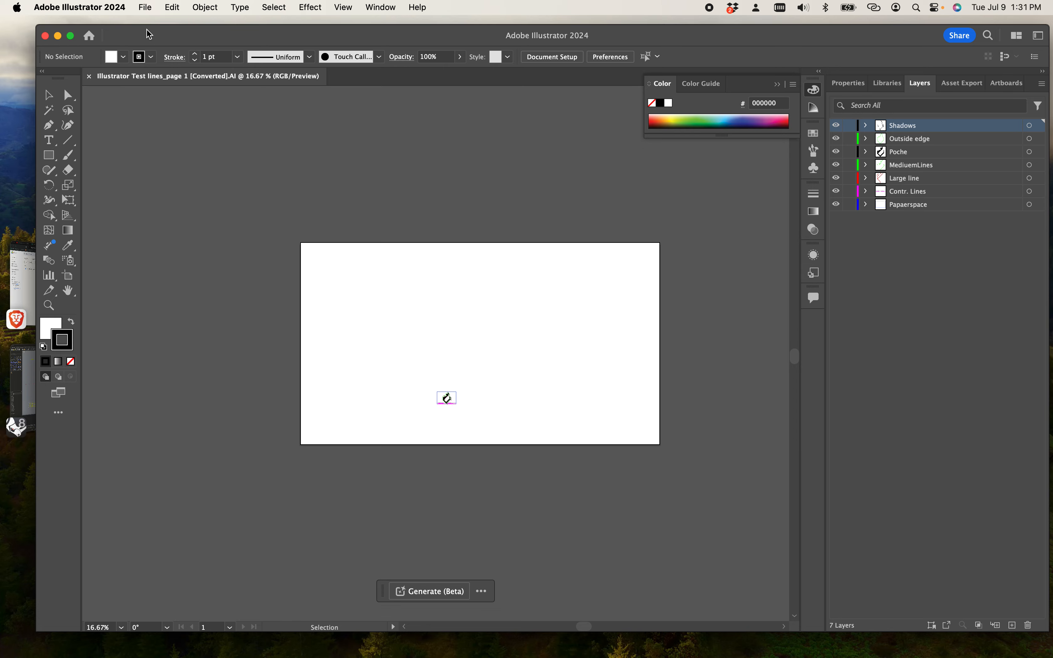
pyautogui.click(114, 7)
pyautogui.moveTo(144, 4)
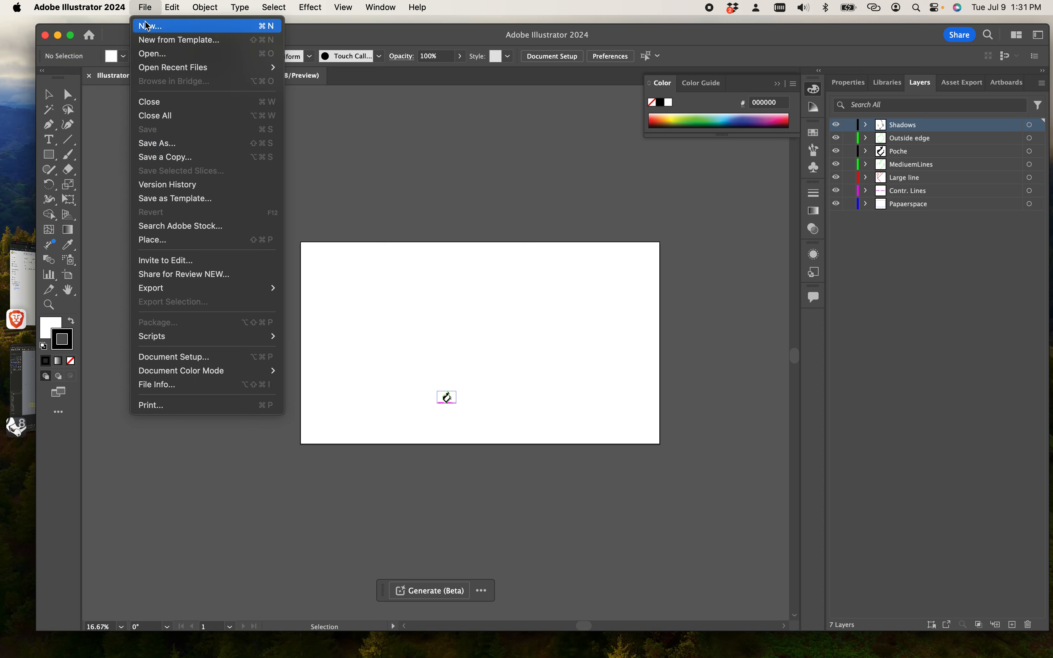
pyautogui.click(152, 51)
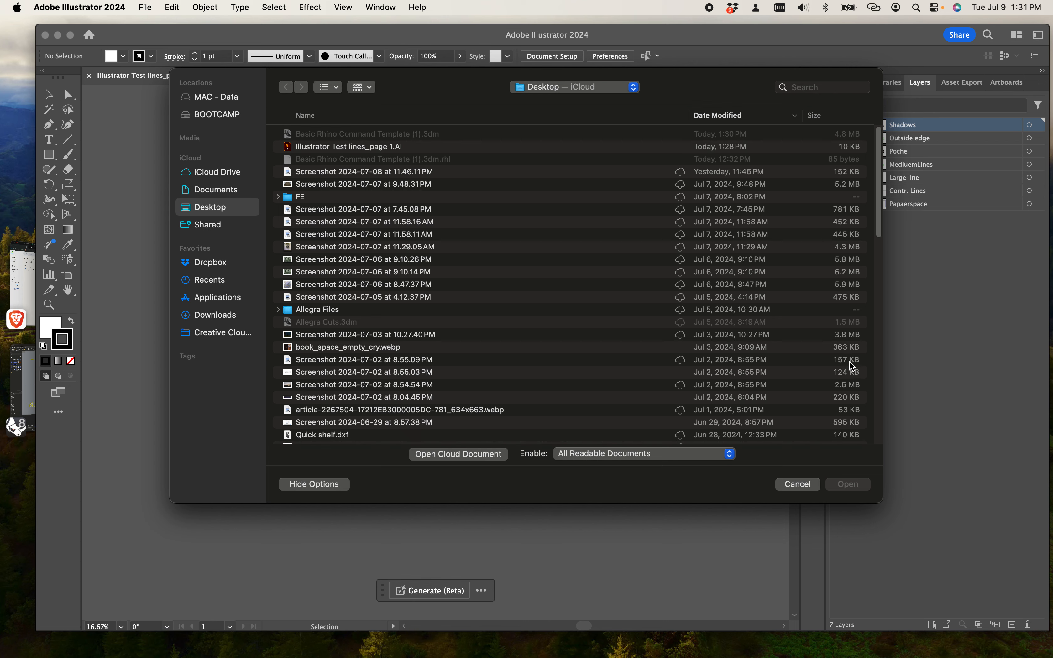
pyautogui.click(797, 483)
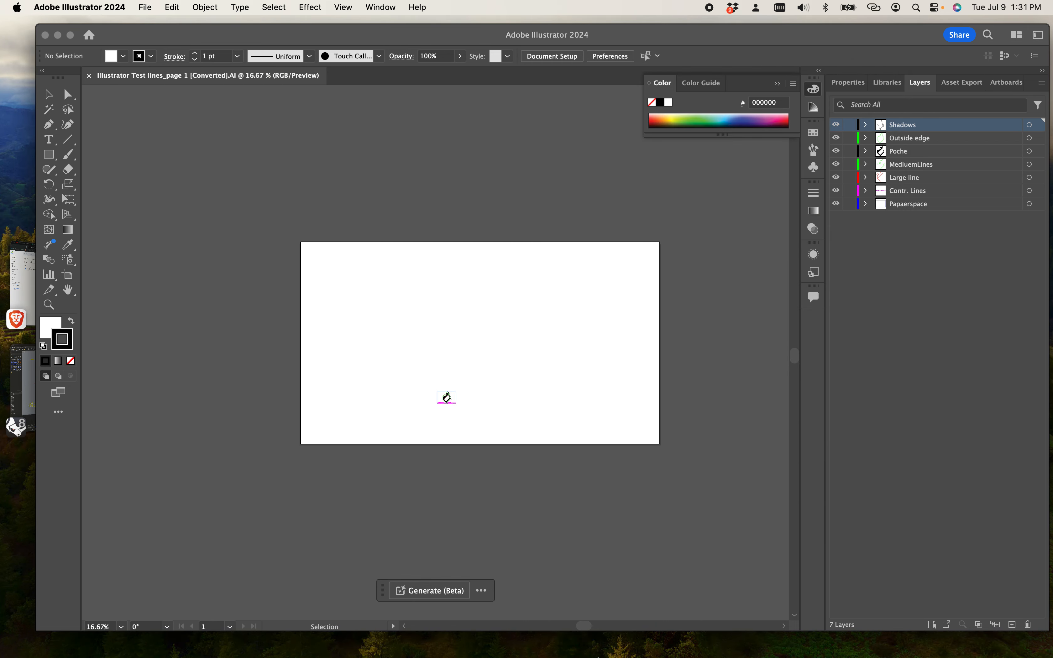
# Switch back to Rhino and start exporting the selected sheet in AutoCAD Drawing (dwg) format.
pyautogui.moveTo(503, 652)
pyautogui.click(454, 636)
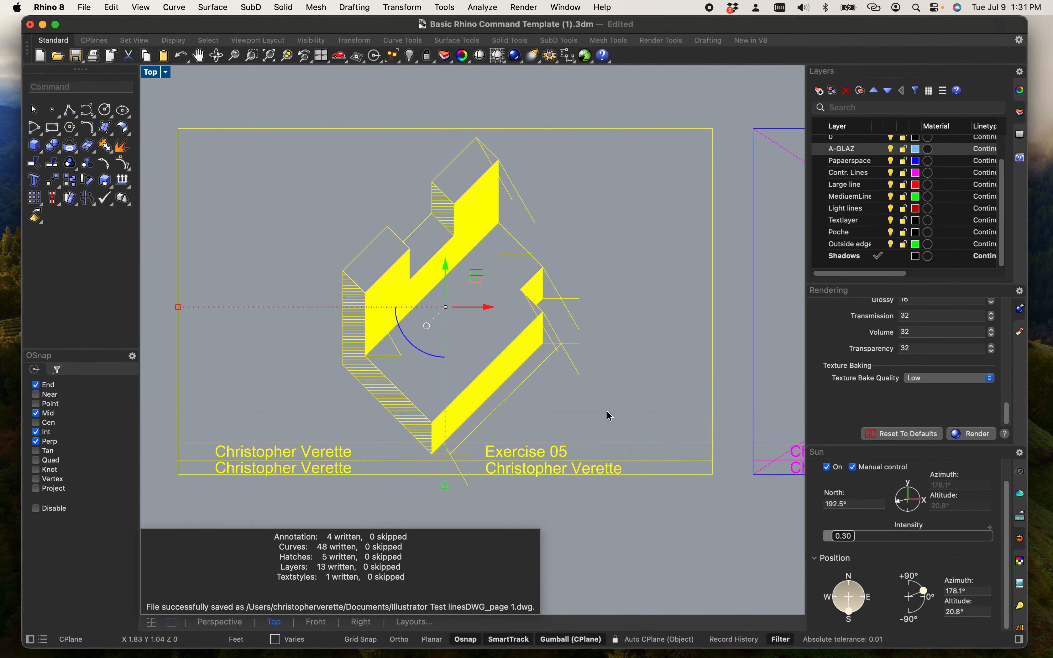
pyautogui.click(85, 8)
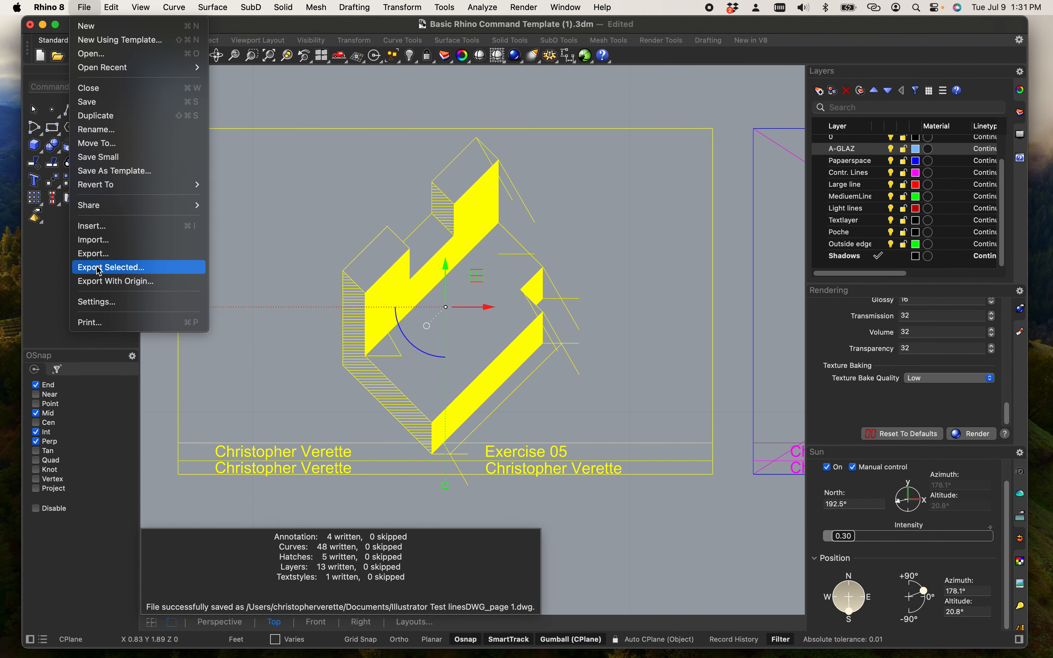
pyautogui.click(126, 270)
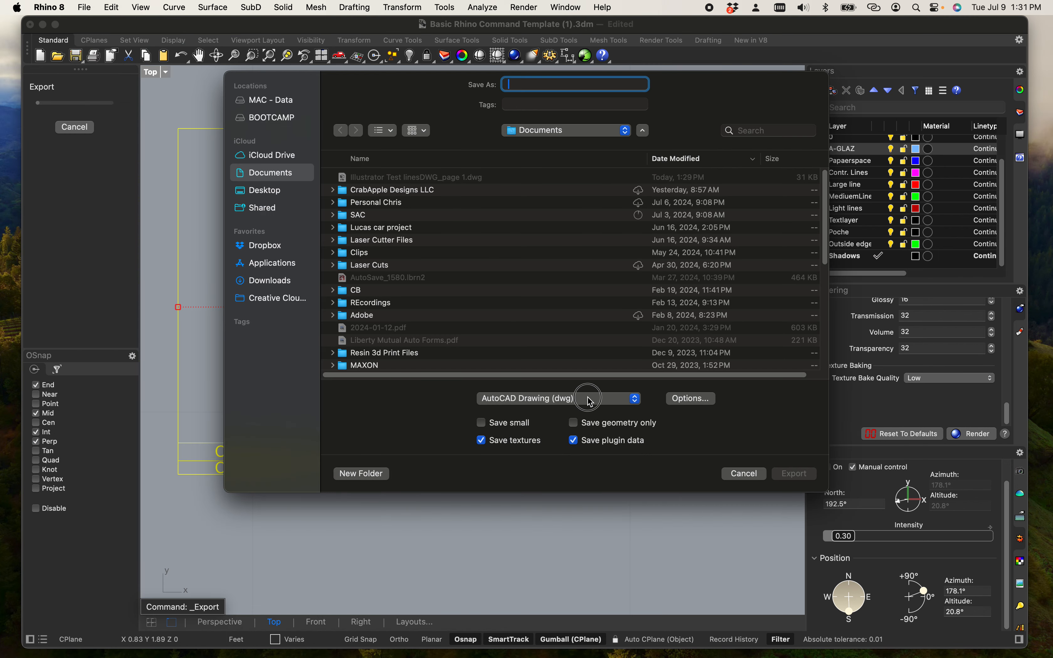
pyautogui.click(590, 400)
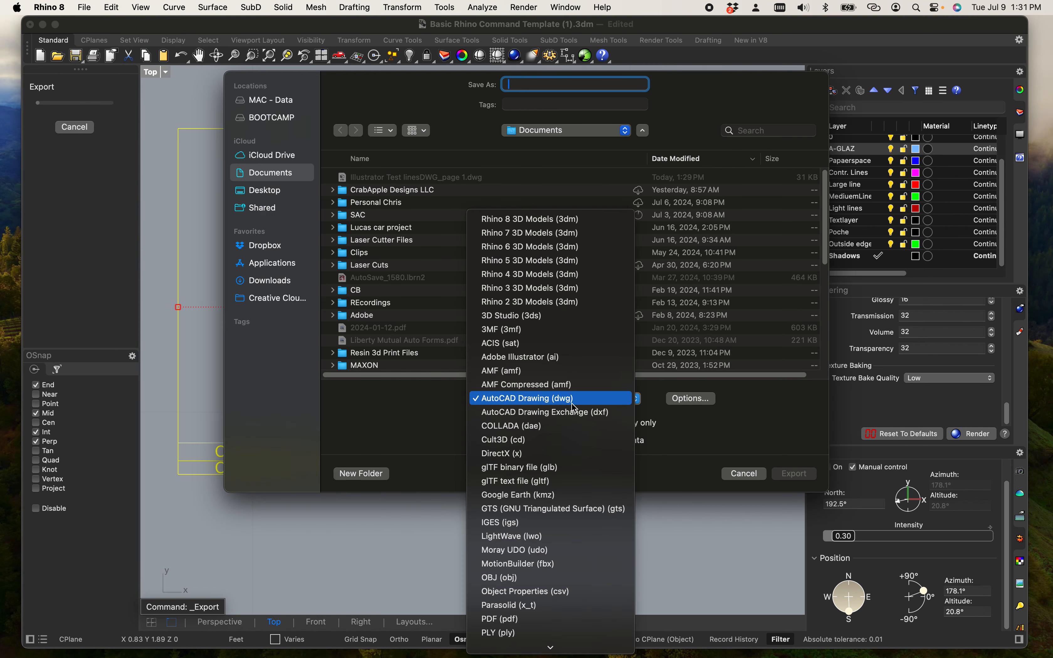
pyautogui.click(574, 399)
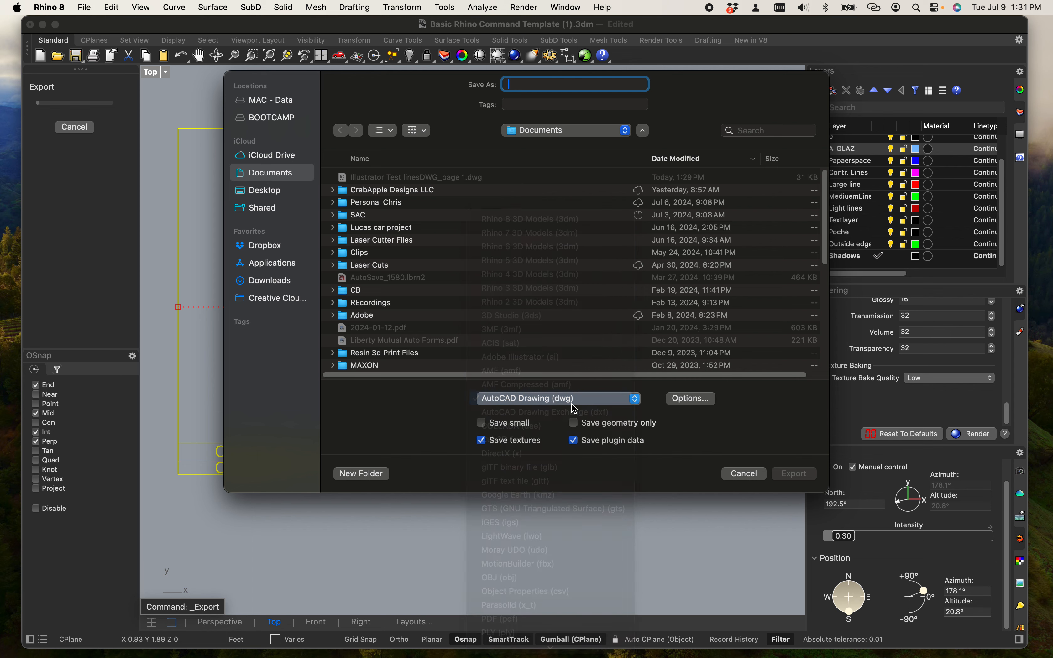
# Reuse the name "Illustrator Test linesDWG_page 1.dwg", save the export to the Desktop and confirm the export options.
pyautogui.click(440, 179)
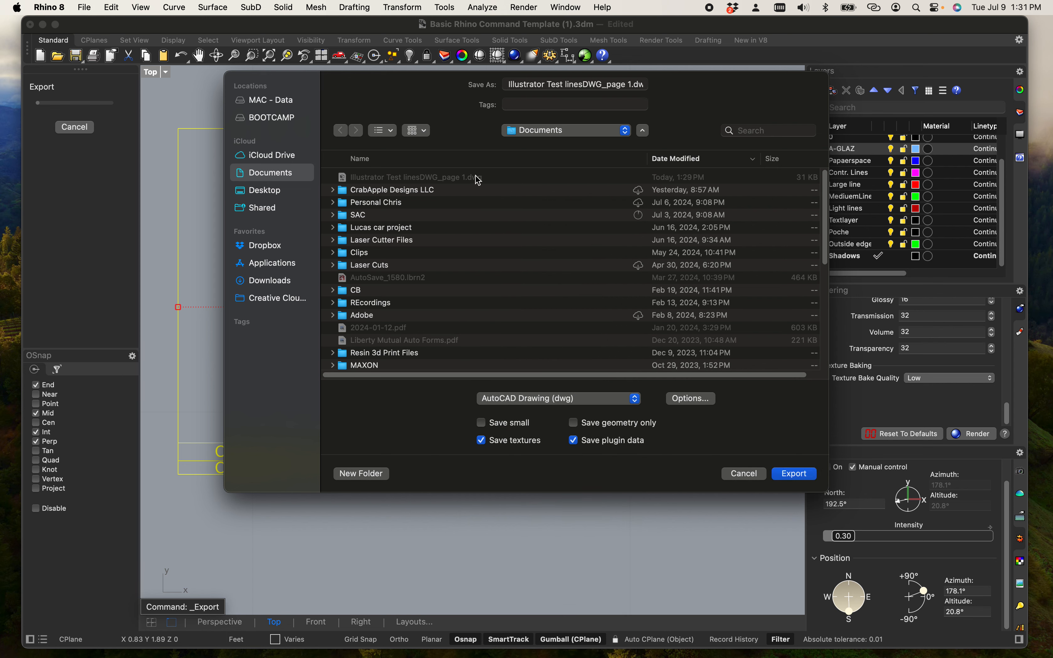
pyautogui.click(260, 191)
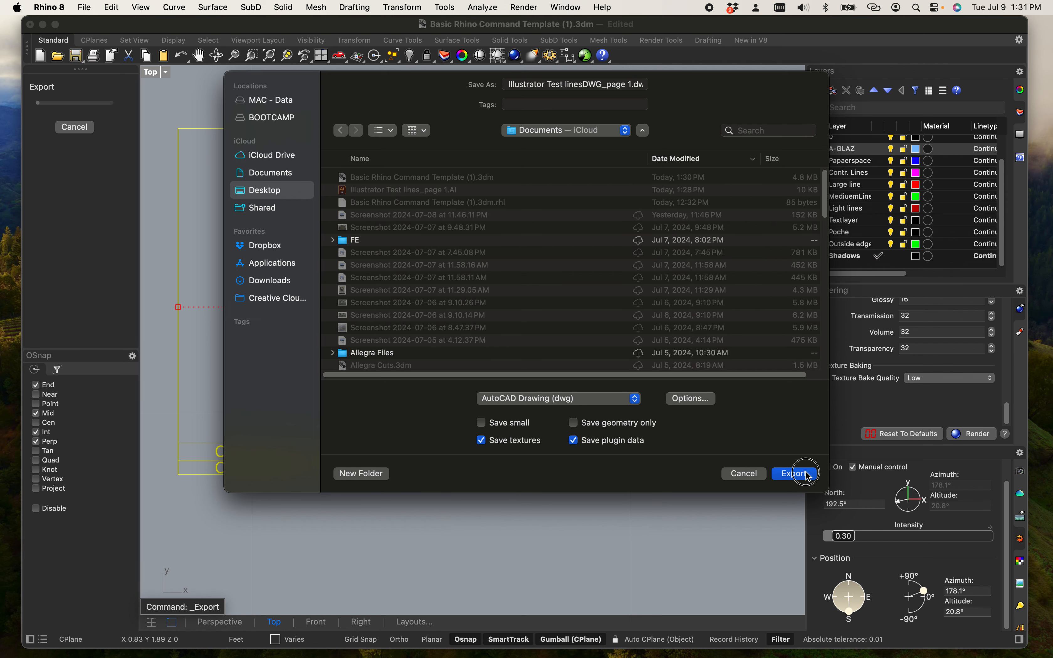
pyautogui.click(789, 473)
pyautogui.click(648, 258)
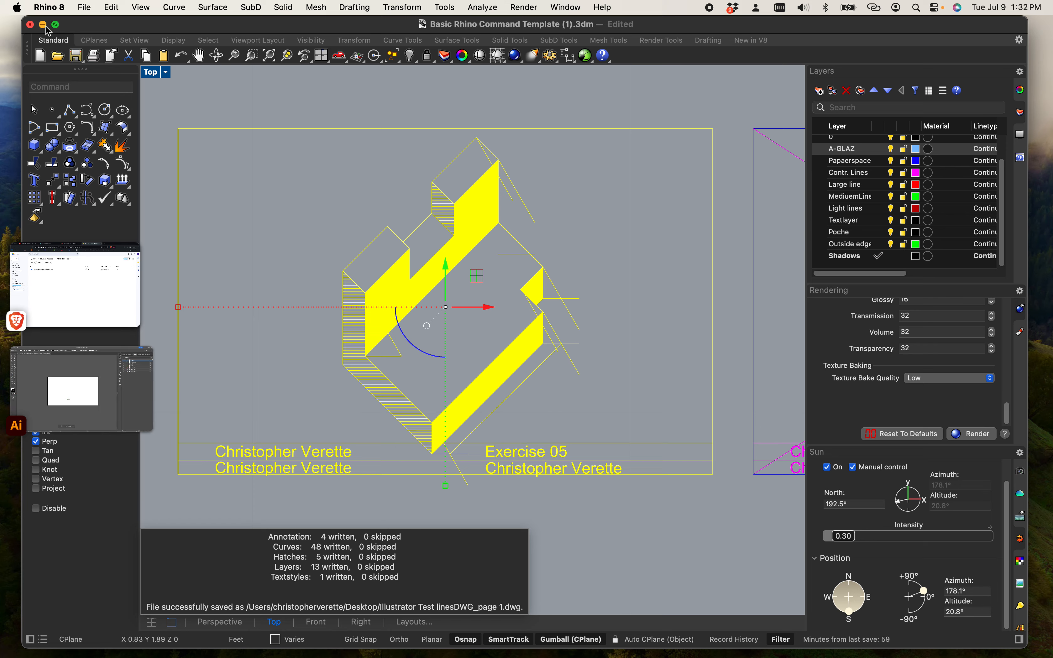
# Minimize Rhino, return to Illustrator and open "Illustrator Test linesDWG_page 1.dwg" from the Desktop.
pyautogui.click(42, 25)
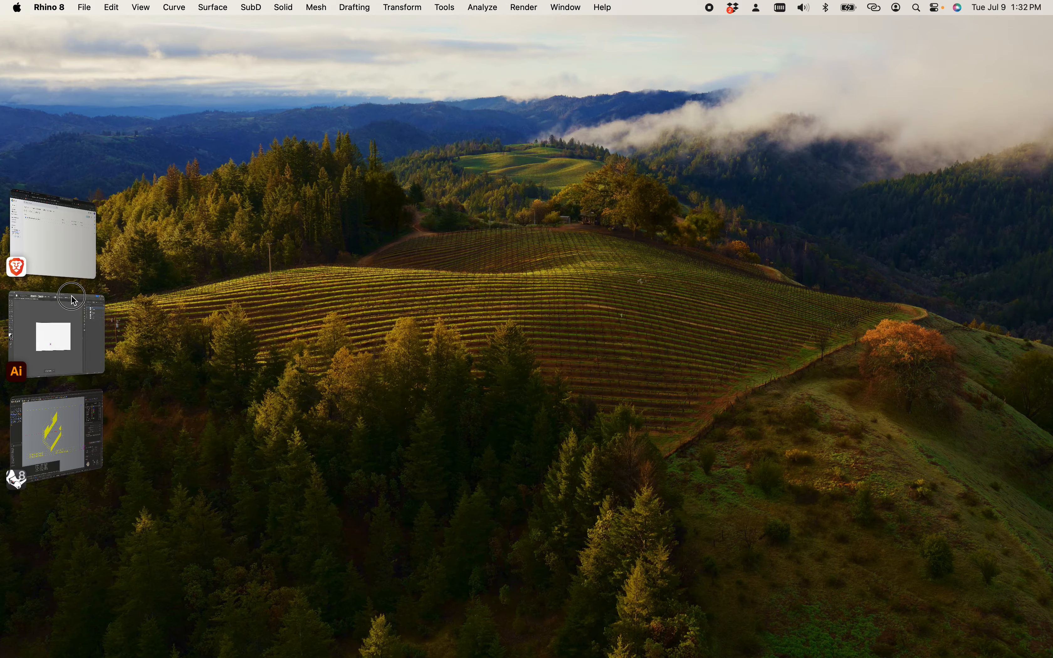
pyautogui.click(56, 335)
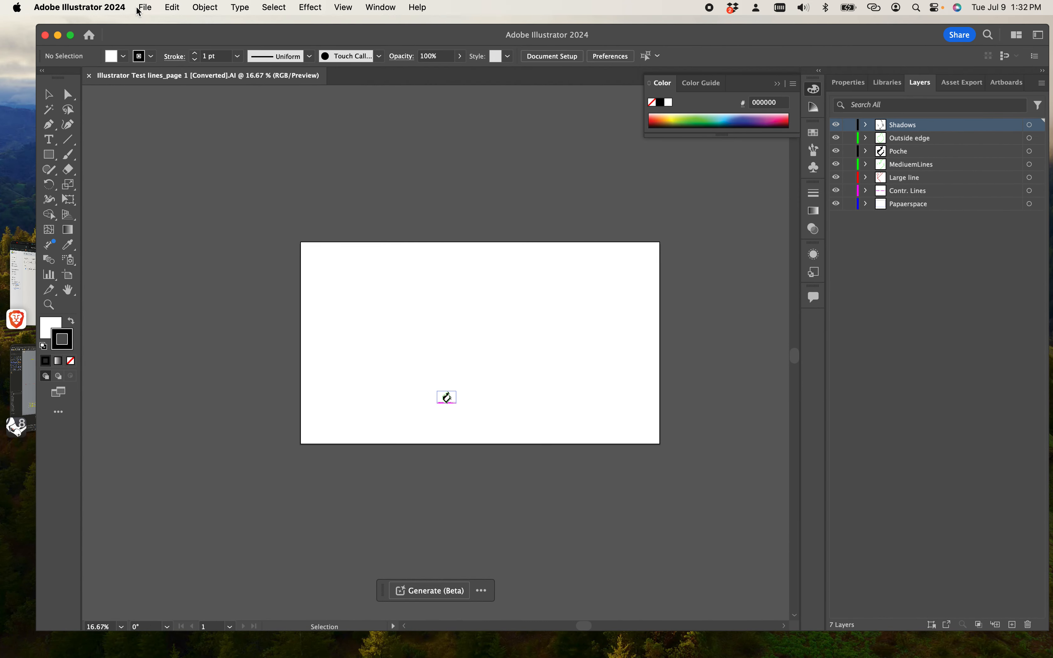
pyautogui.click(139, 12)
pyautogui.click(151, 54)
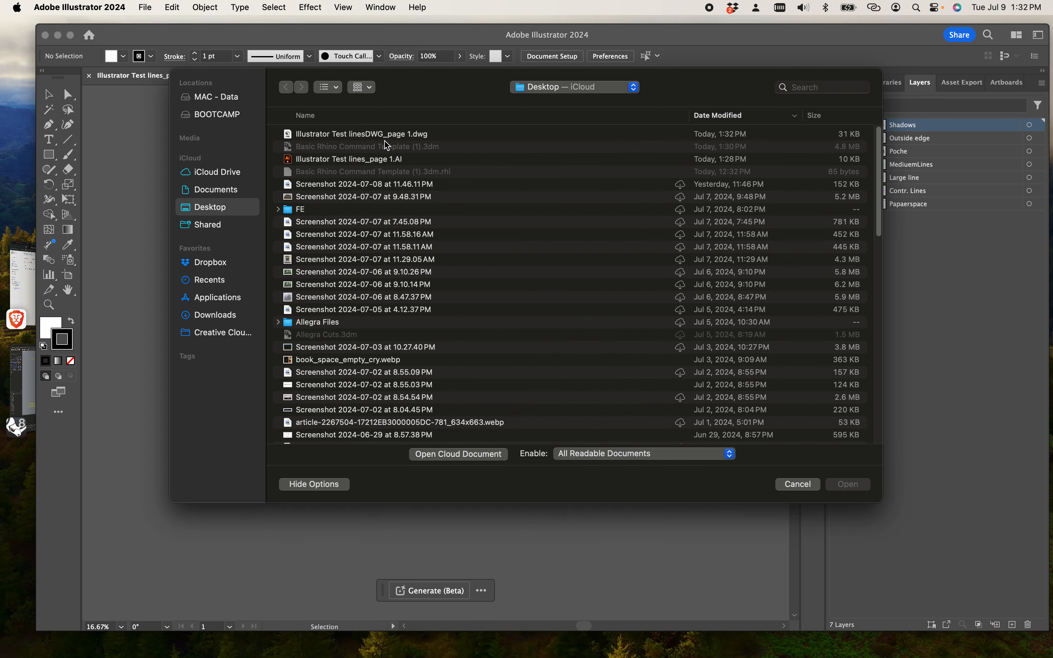
pyautogui.doubleClick(373, 139)
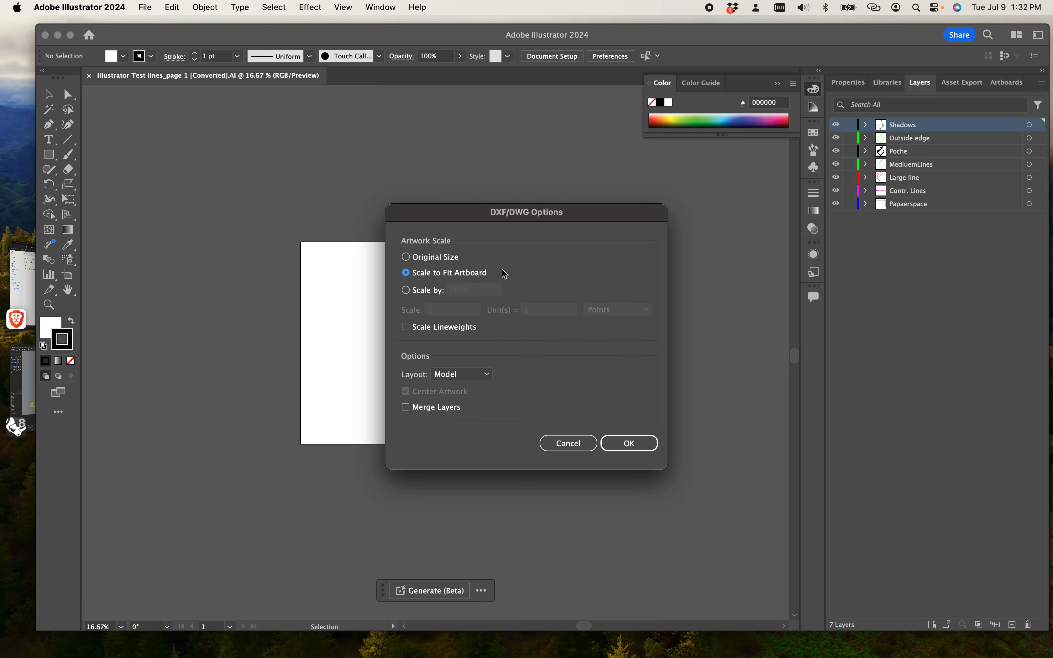
# Import the DWG artwork at original size with the scale units set to inches.
pyautogui.click(443, 260)
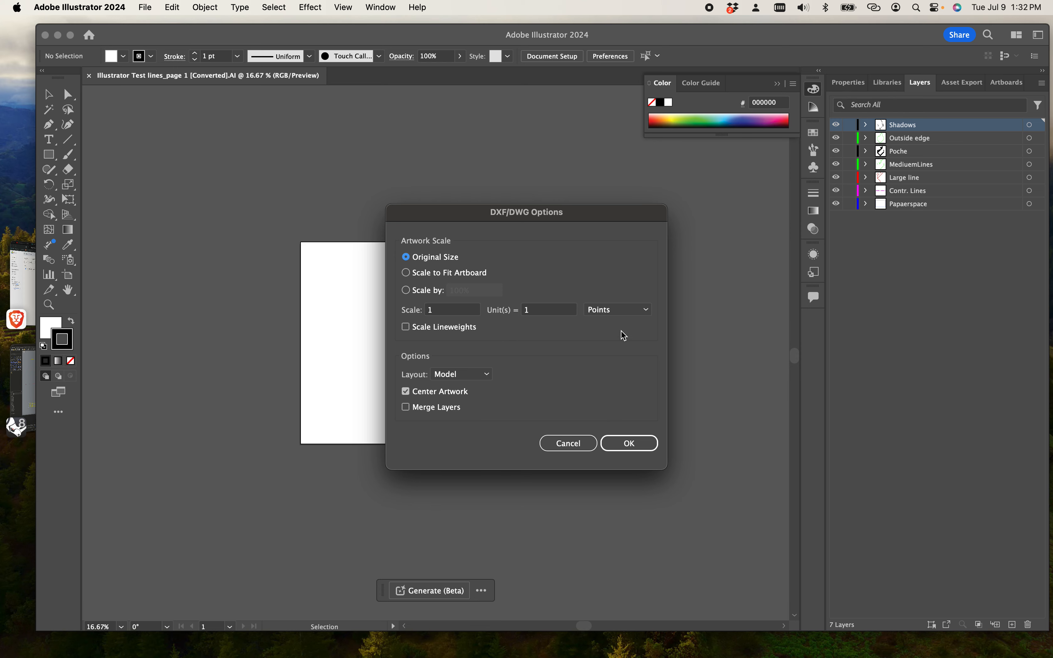
pyautogui.click(620, 309)
pyautogui.click(630, 351)
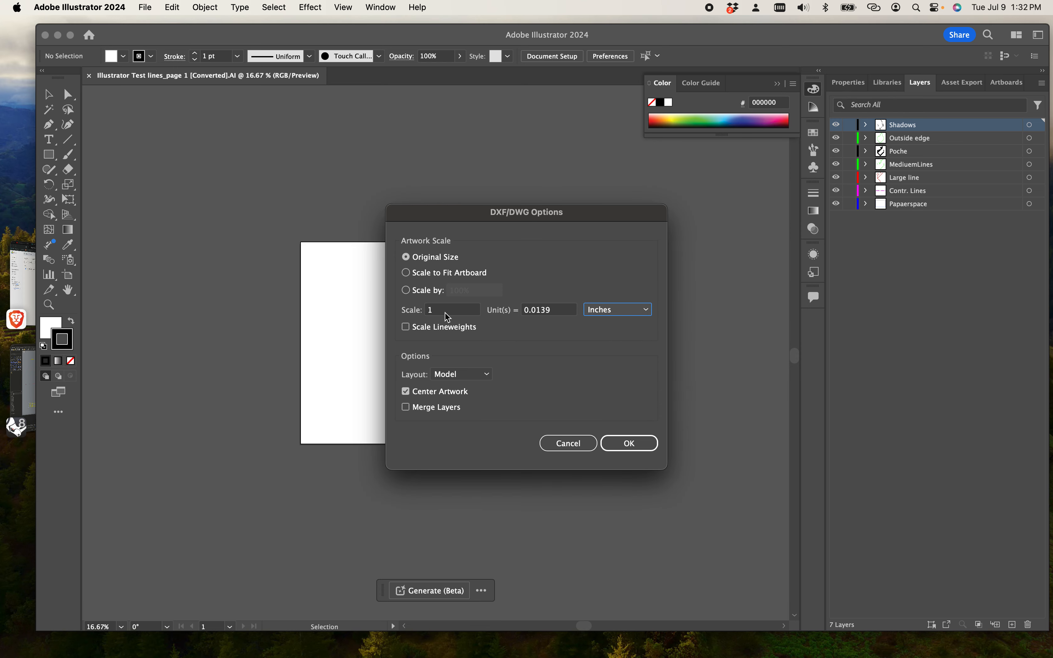
pyautogui.click(622, 442)
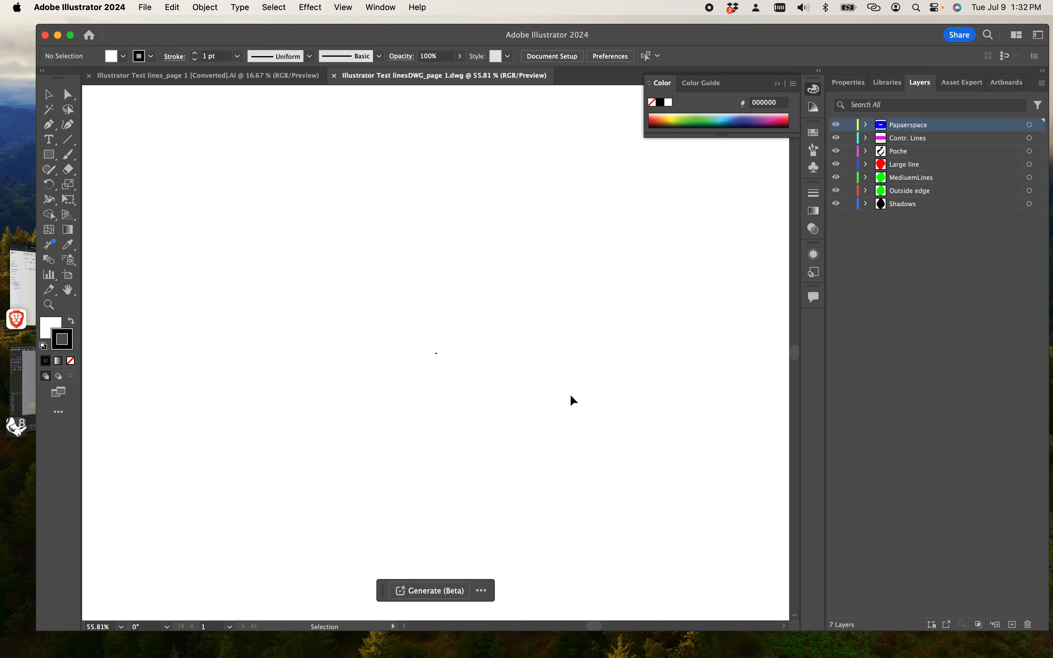
# Select all the imported DWG artwork to locate it on the artboard.
pyautogui.press('super+minus')
pyautogui.press('super+minus')
pyautogui.press('super+minus')
pyautogui.press('super+minus')
pyautogui.press('super+minus')
pyautogui.press('super+minus')
pyautogui.press('super+minus')
pyautogui.press('super+minus')
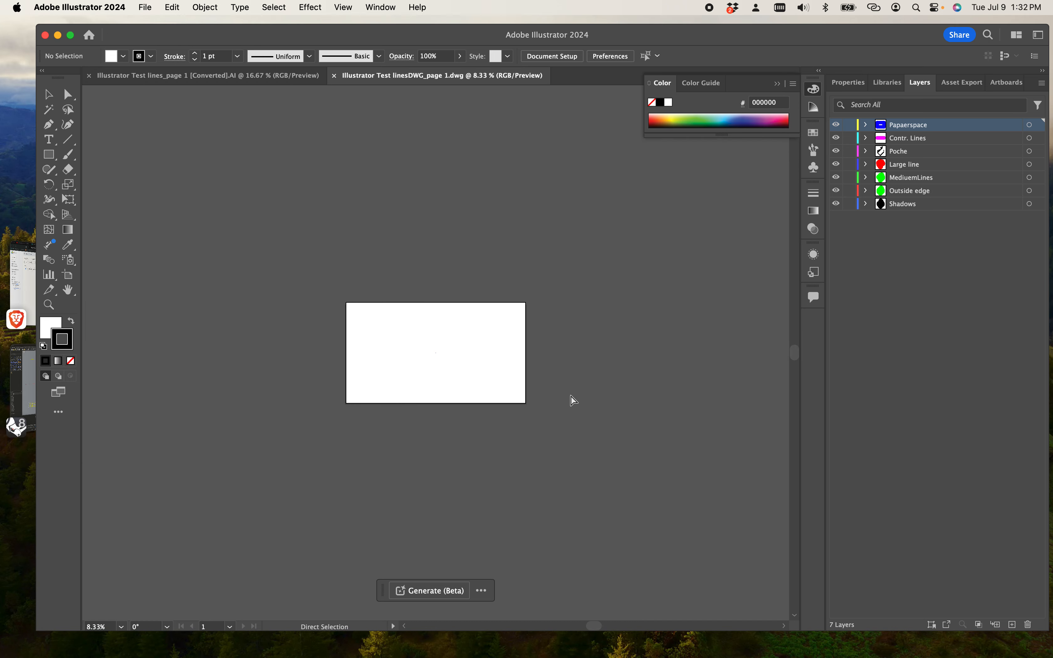
pyautogui.press('super+minus')
pyautogui.click(513, 441)
pyautogui.press('super+a')
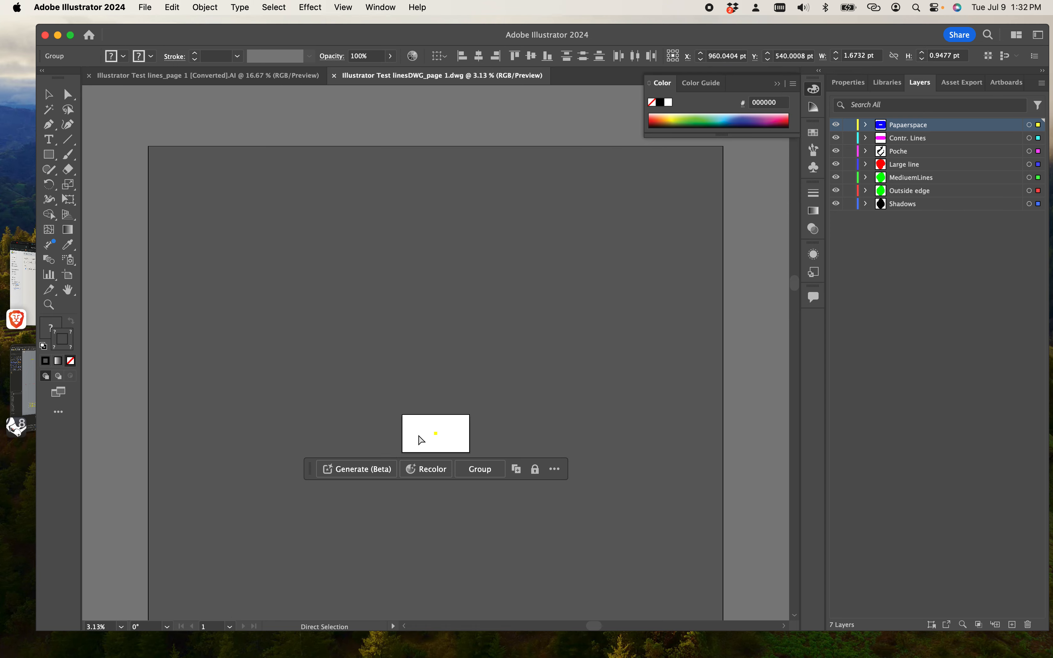
# Examine the selected DWG artwork up close and in relation to the whole artboard, and clear the selection.
pyautogui.press('super+equal')
pyautogui.press('super+equal')
pyautogui.press('super+equal')
pyautogui.press('super+equal')
pyautogui.press('super+equal')
pyautogui.press('super+equal')
pyautogui.press('super+equal')
pyautogui.press('super+equal')
pyautogui.press('super+equal')
pyautogui.press('super+equal')
pyautogui.press('super+equal')
pyautogui.press('super+equal')
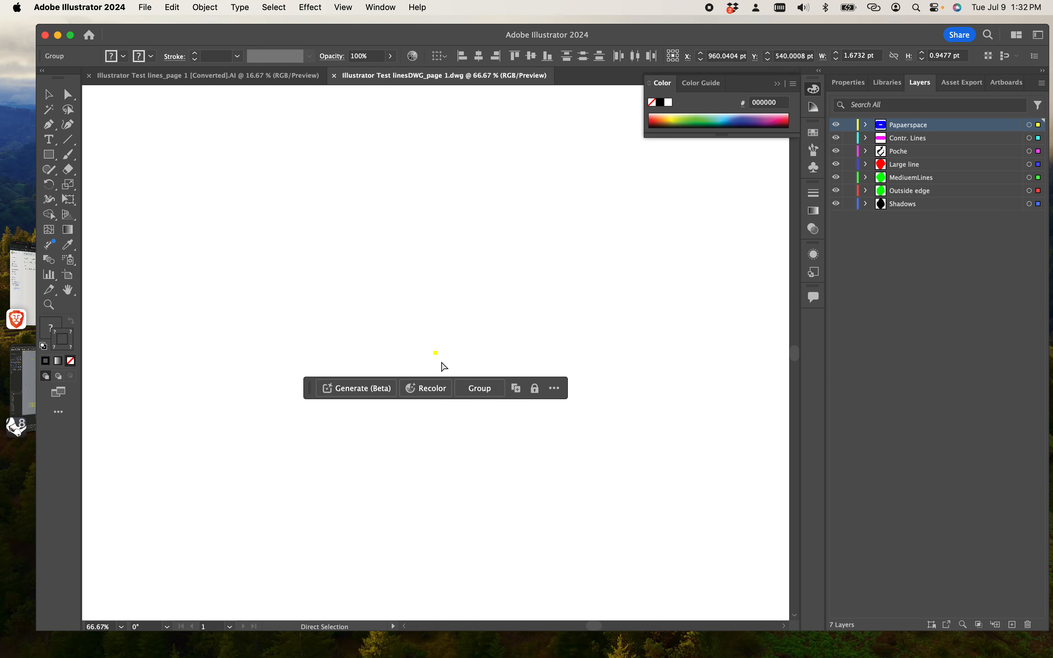
pyautogui.press('super+equal')
pyautogui.press('super+equal')
pyautogui.press('super+equal')
pyautogui.press('super+equal')
pyautogui.press('super+equal')
pyautogui.press('super+equal')
pyautogui.press('super+equal')
pyautogui.press('super+equal')
pyautogui.press('super+equal')
pyautogui.press('super+equal')
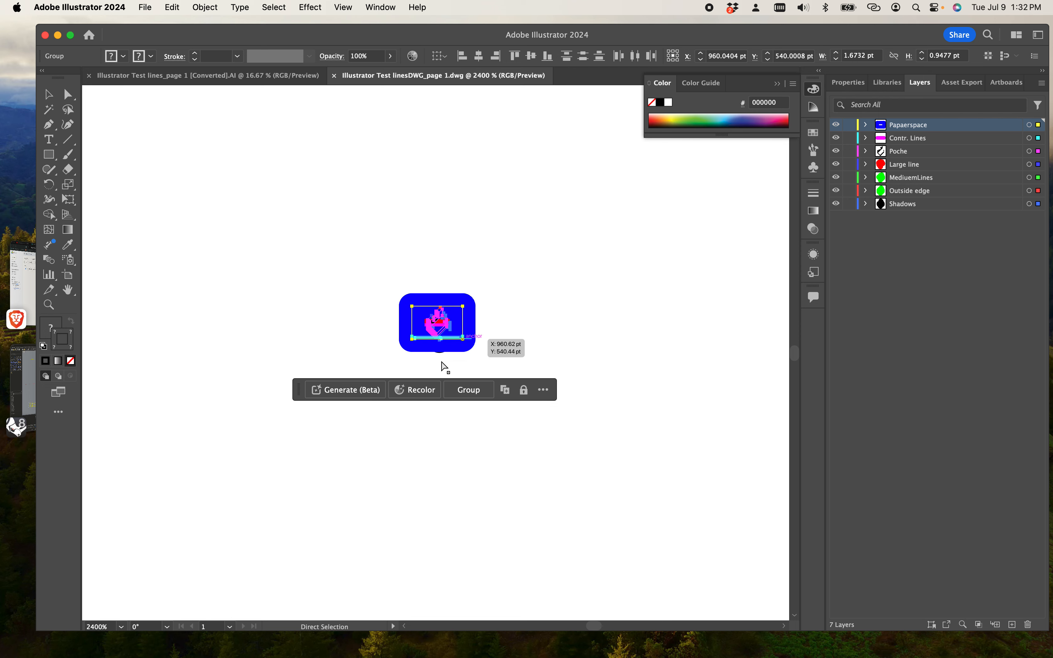
pyautogui.press('v')
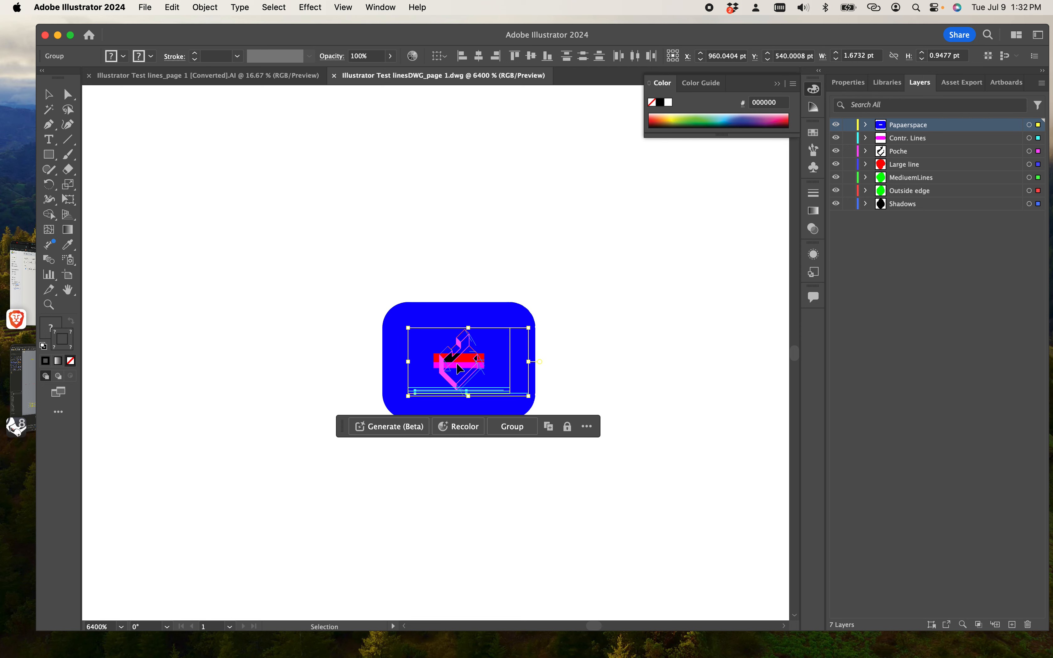
pyautogui.press('a')
pyautogui.press('super+minus')
pyautogui.press('super+minus')
pyautogui.press('super+minus')
pyautogui.press('super+minus')
pyautogui.press('super+minus')
pyautogui.press('super+minus')
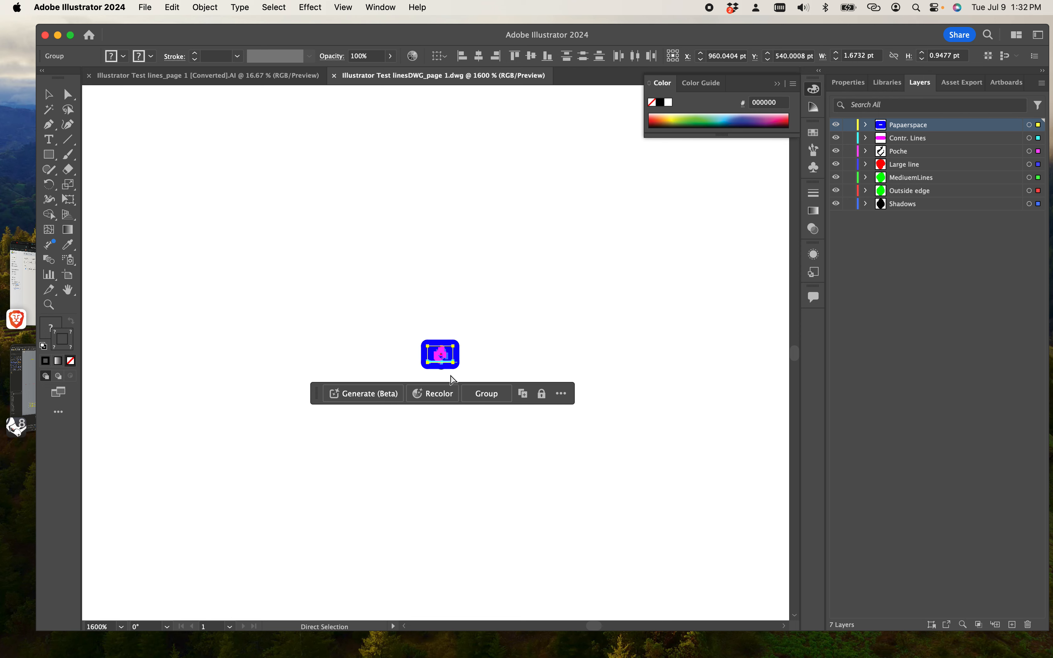
pyautogui.press('super+minus')
pyautogui.press('super+minus')
pyautogui.press('super+minus')
pyautogui.press('super+minus')
pyautogui.press('super+minus')
pyautogui.press('super+minus')
pyautogui.press('super+minus')
pyautogui.press('super+minus')
pyautogui.press('super+minus')
pyautogui.press('super+minus')
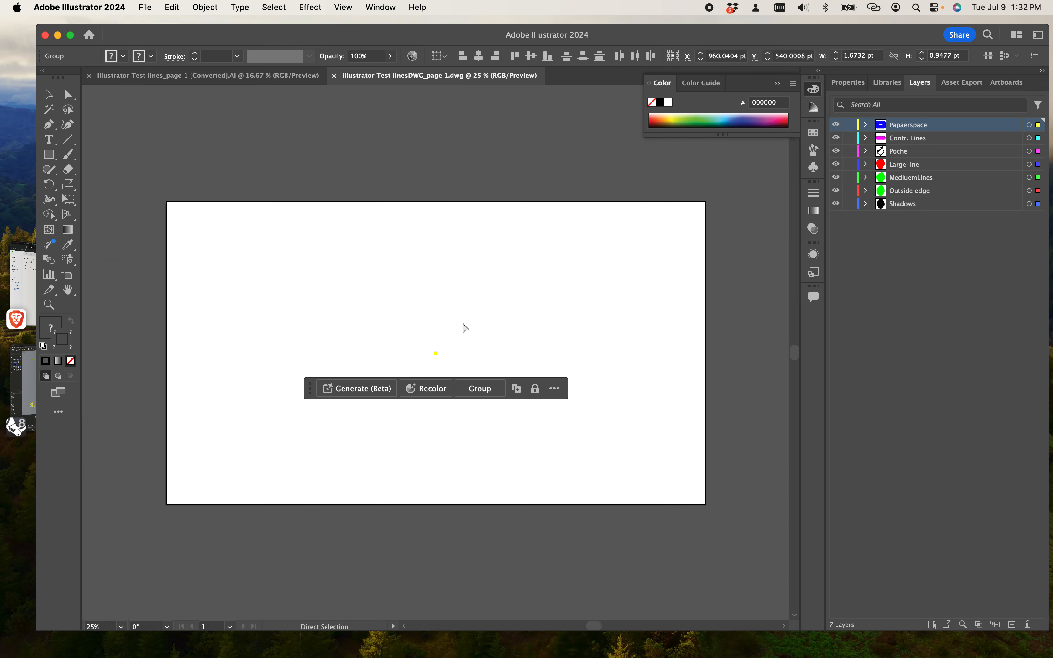
pyautogui.press('v')
pyautogui.click(458, 197)
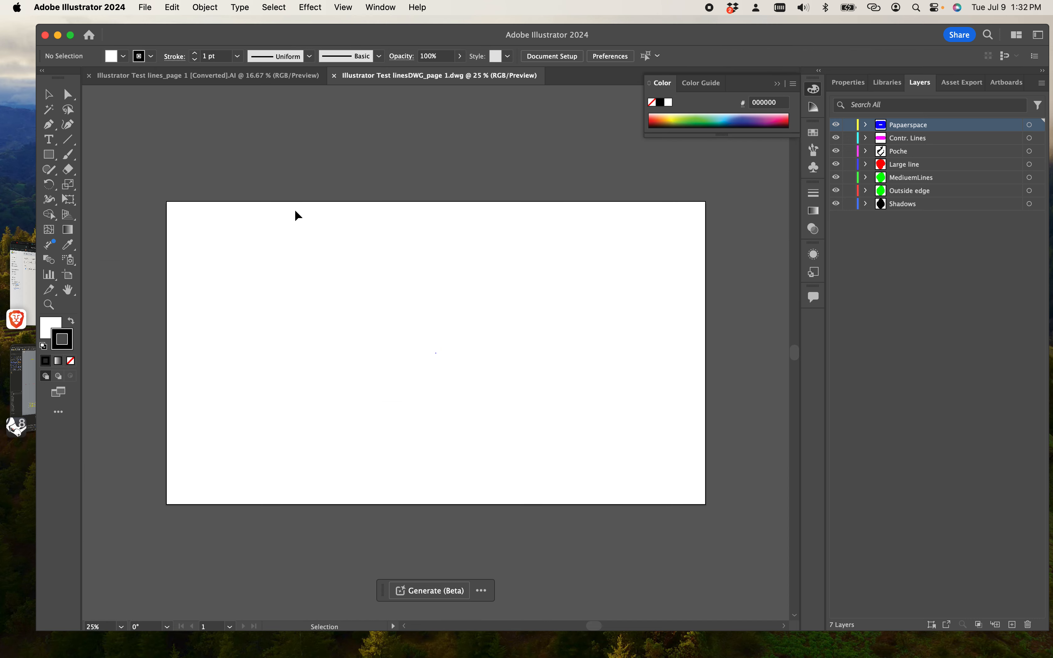
# Resize Artboard 1 to 1224 pt wide and 792 pt high, and leave artboard editing with the Selection tool active.
pyautogui.click(145, 7)
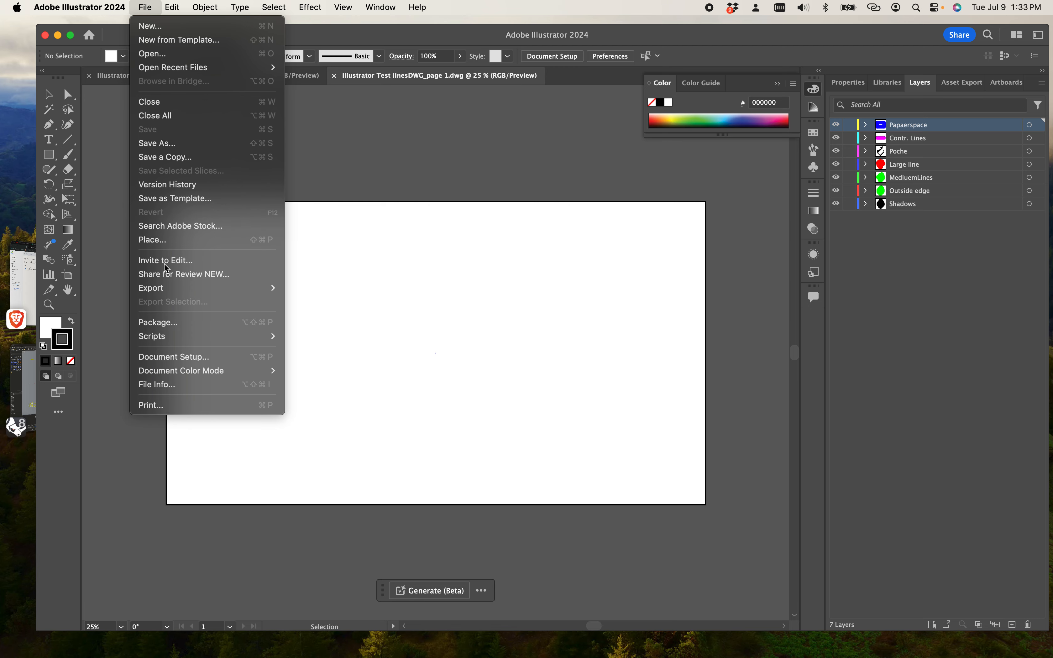
pyautogui.click(175, 358)
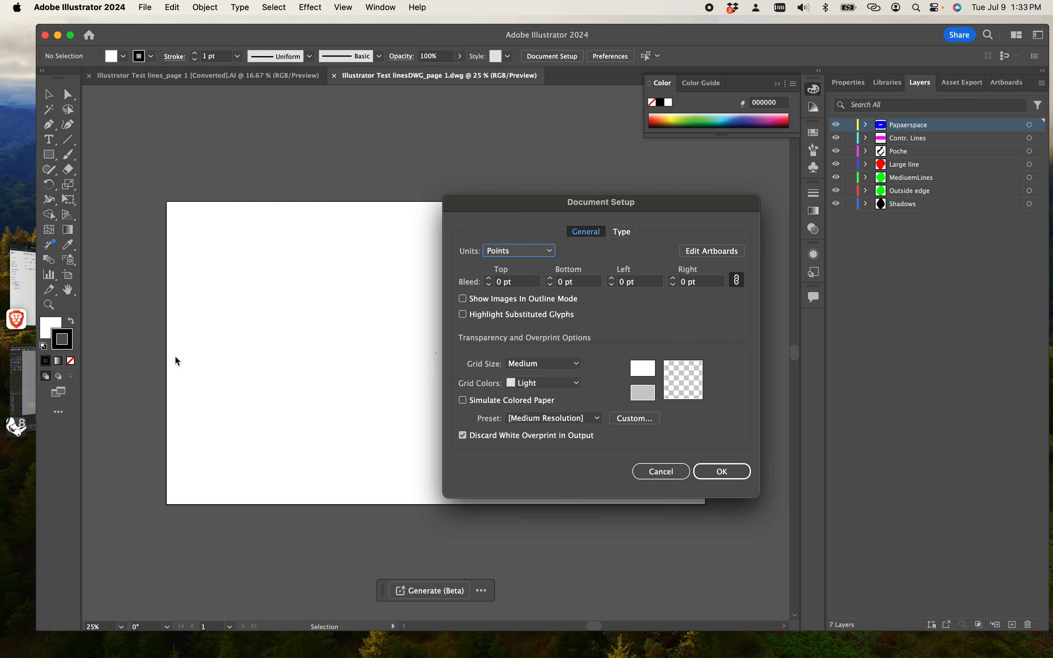
pyautogui.click(698, 255)
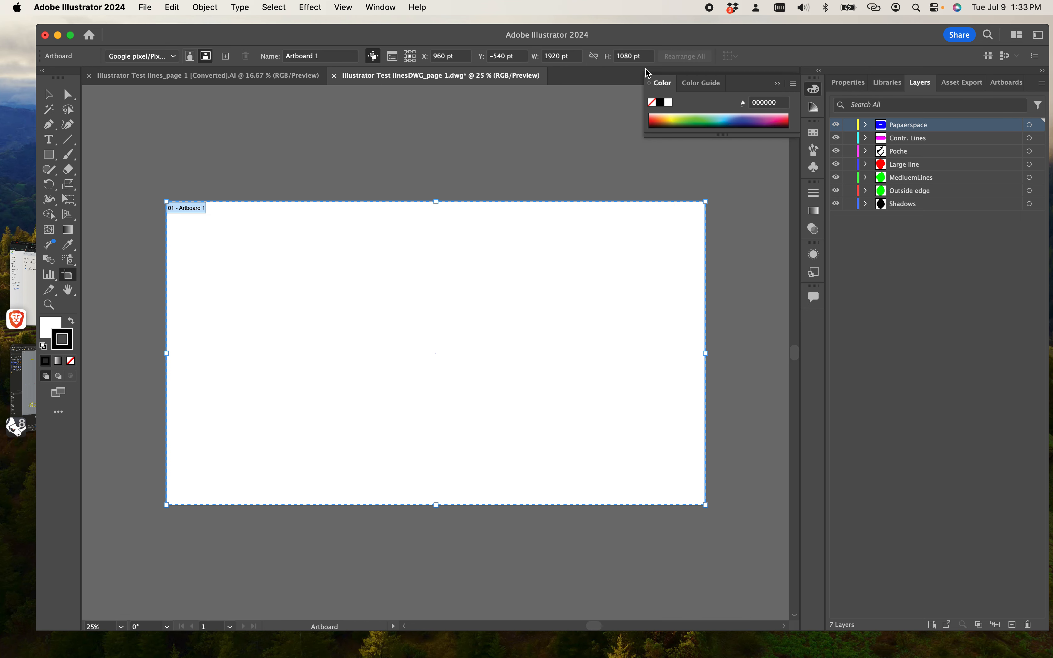
pyautogui.click(567, 56)
pyautogui.write('1224')
pyautogui.press('Tab')
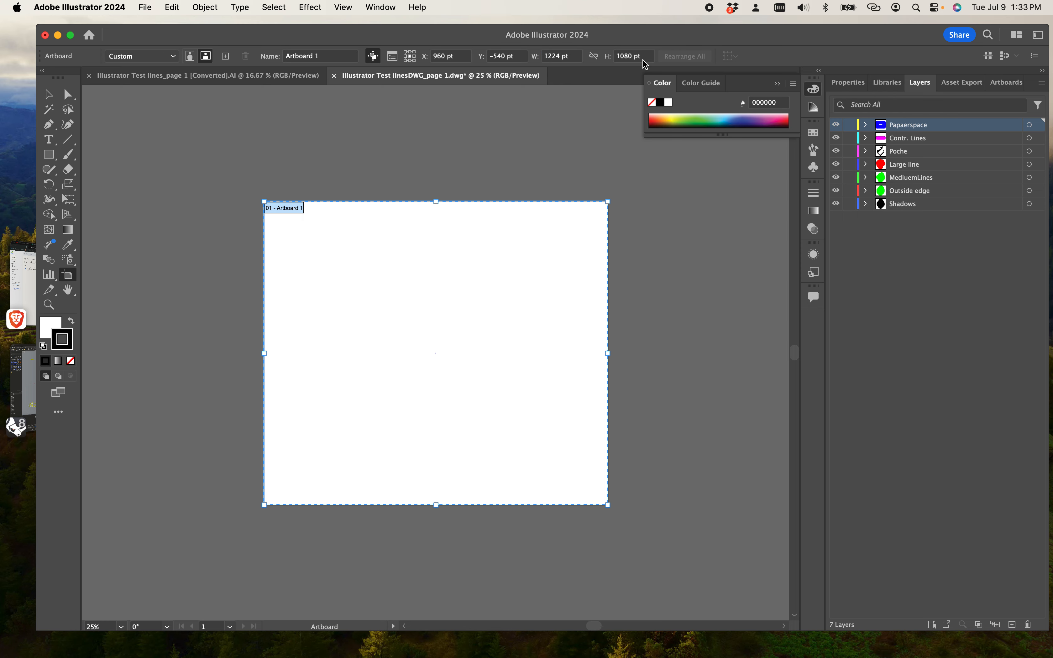
pyautogui.write('792')
pyautogui.press('Return')
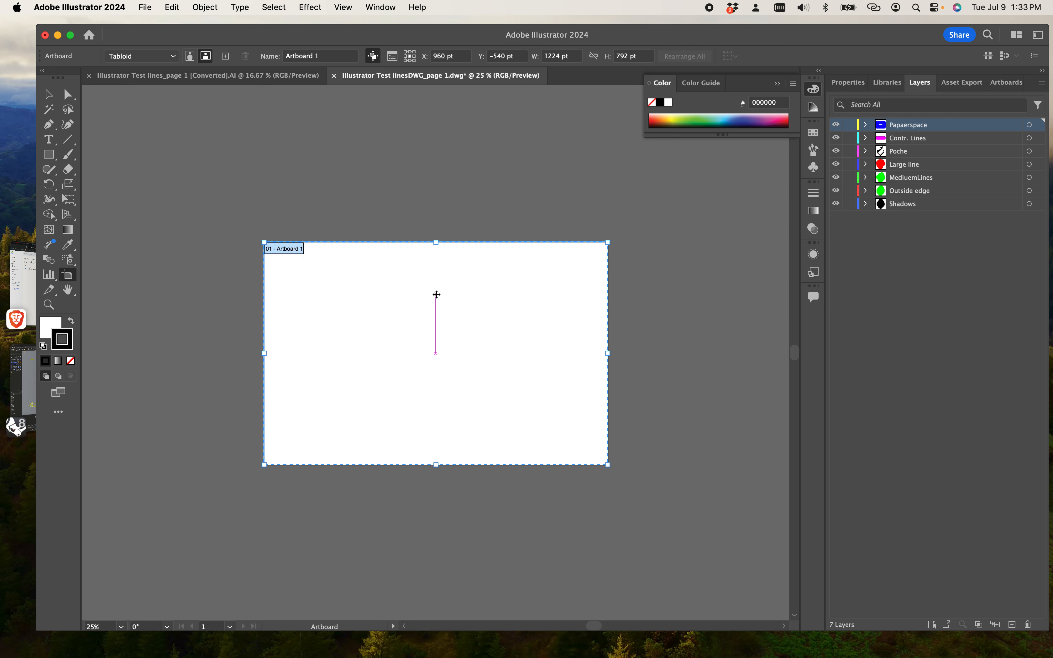
pyautogui.click(48, 94)
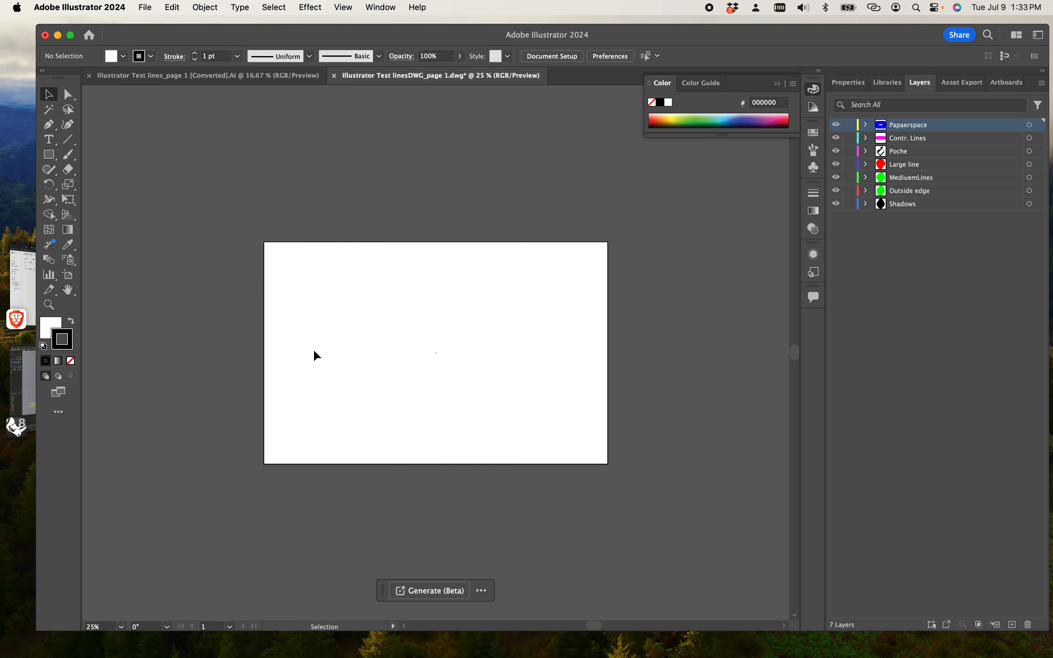
# Select all the tiny DWG artwork and scale it up to about 75 pt wide near the artboard's centre.
pyautogui.moveTo(354, 302); pyautogui.dragTo(557, 416)
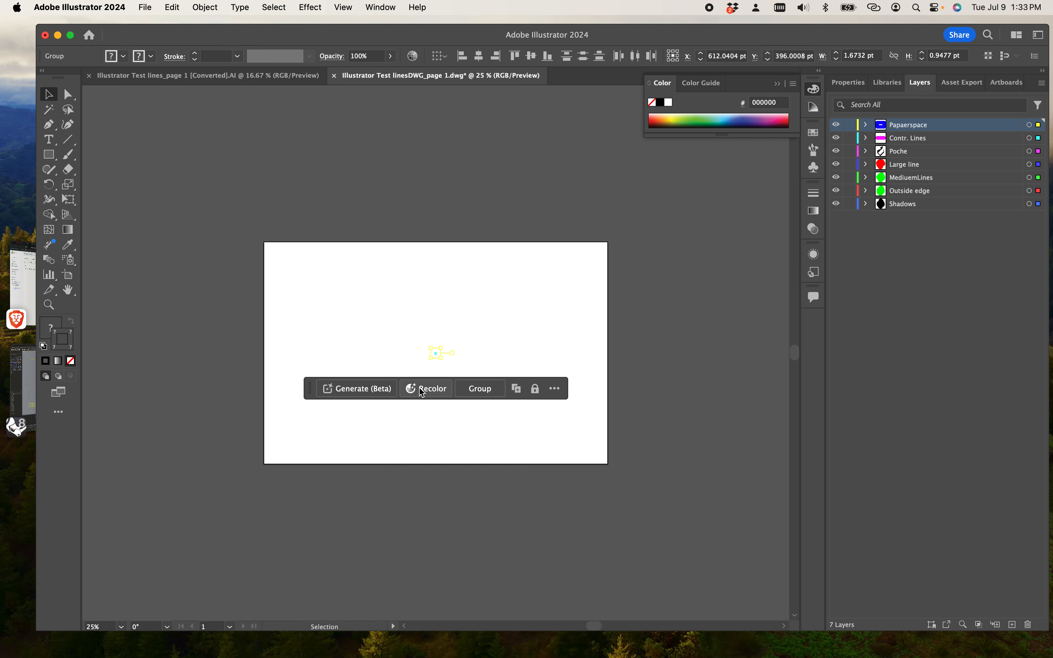
pyautogui.scroll(1, 432, 381)
pyautogui.moveTo(440, 375); pyautogui.dragTo(602, 289)
pyautogui.moveTo(634, 271); pyautogui.dragTo(706, 95)
pyautogui.scroll(-5, 304, 382)
pyautogui.click(347, 501)
pyautogui.keyDown('shift'); pyautogui.moveTo(271, 544); pyautogui.dragTo(424, 468, button='right'); pyautogui.keyUp('shift')
pyautogui.moveTo(256, 528); pyautogui.dragTo(426, 473, button='right')
pyautogui.press('space')
pyautogui.moveTo(340, 507); pyautogui.dragTo(582, 485)
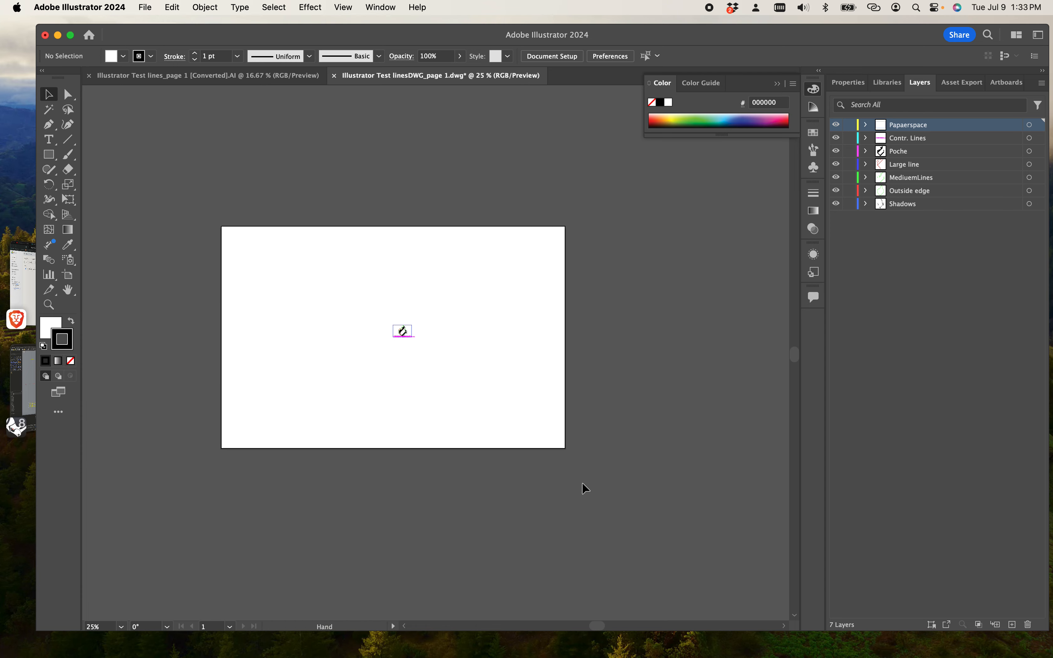
pyautogui.press('space')
pyautogui.moveTo(483, 497)
pyautogui.mouseDown()
pyautogui.moveTo(437, 501)
pyautogui.moveTo(475, 517)
pyautogui.moveTo(482, 508)
pyautogui.mouseUp()
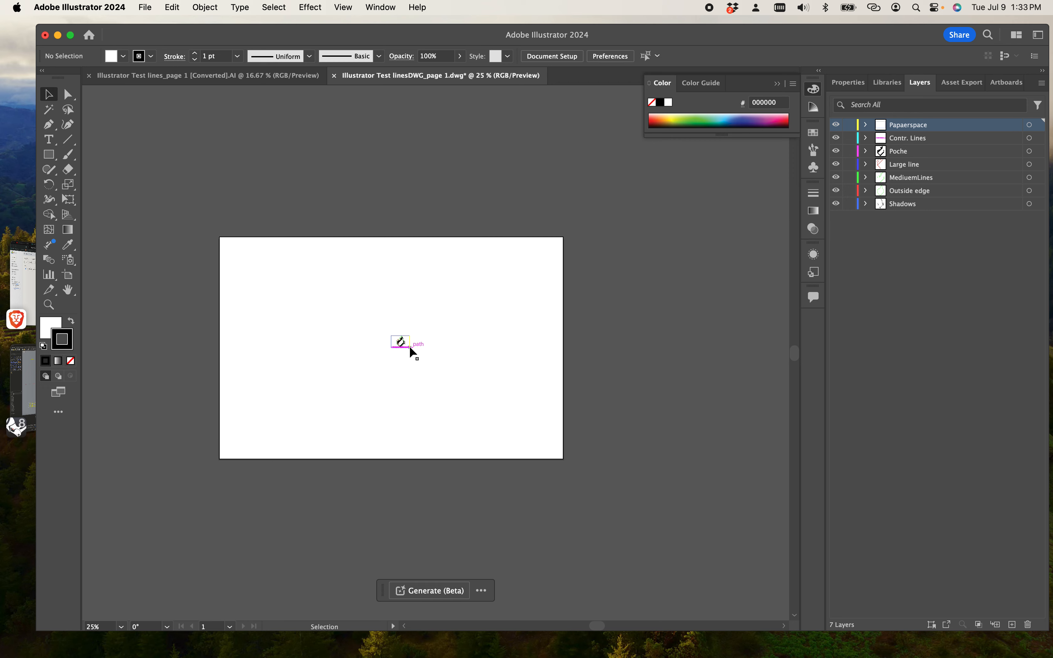
# Select all the artwork again and enlarge it to about 688 × 390 pt, extending to the artboard's upper-left corner.
pyautogui.press('super+equal')
pyautogui.press('super+equal')
pyautogui.press('super+equal')
pyautogui.press('super+equal')
pyautogui.press('super+equal')
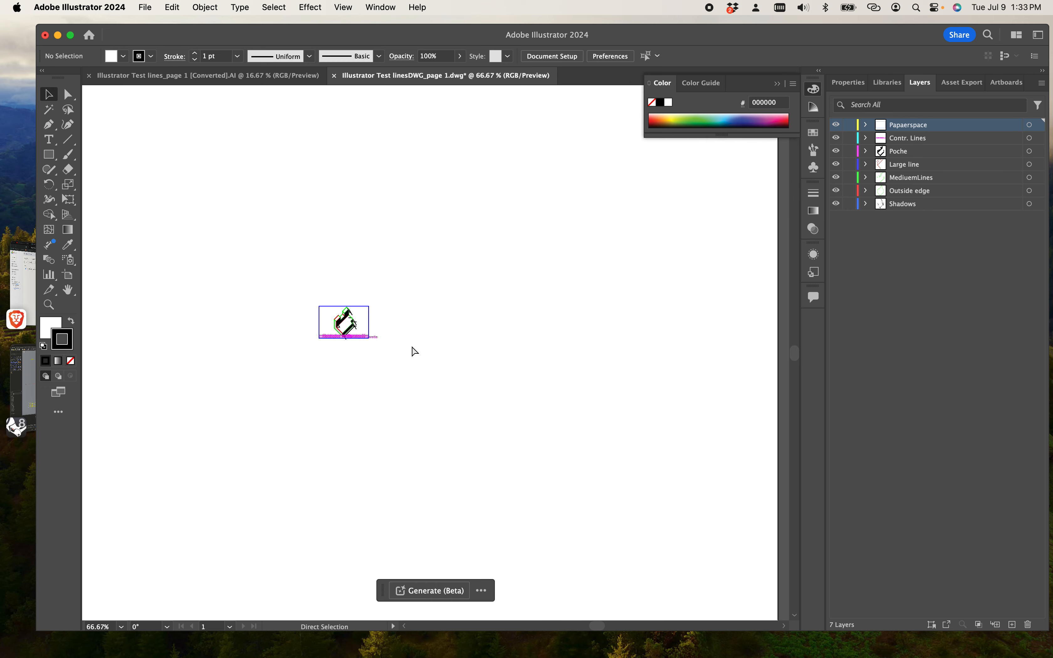
pyautogui.press('super+equal')
pyautogui.press('super+minus')
pyautogui.press('super+minus')
pyautogui.press('super+minus')
pyautogui.press('super+minus')
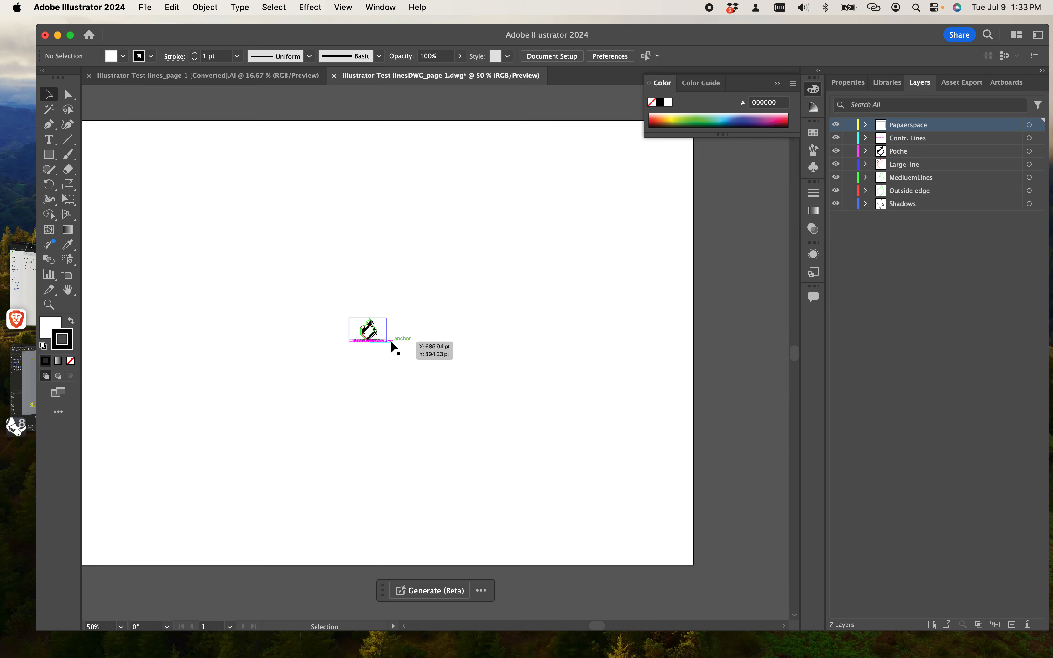
pyautogui.moveTo(338, 291); pyautogui.dragTo(448, 280)
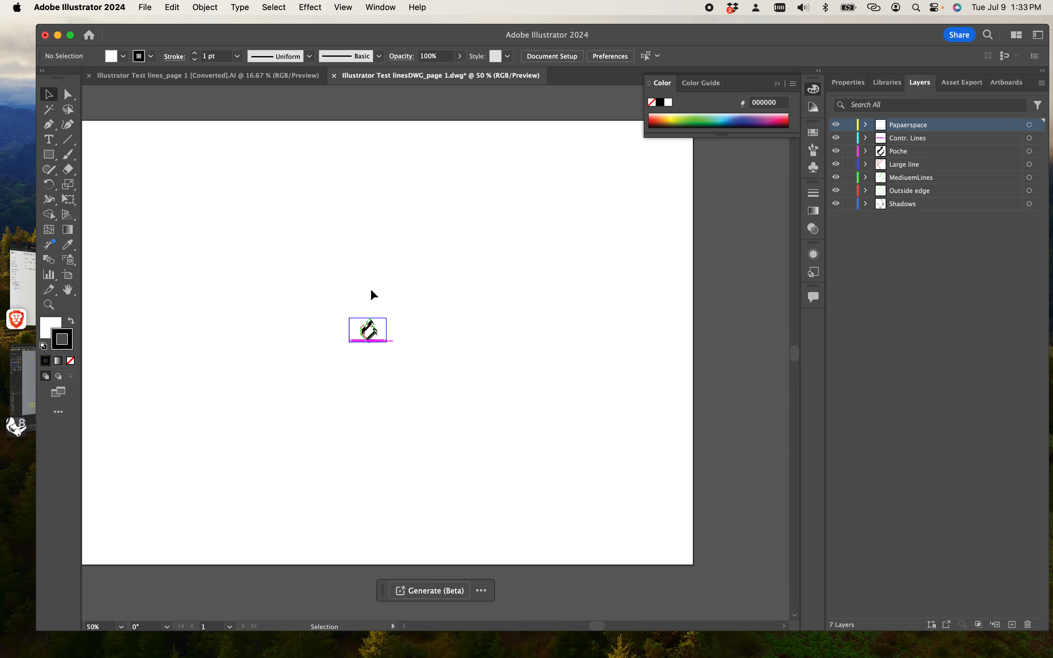
pyautogui.press('space')
pyautogui.moveTo(366, 285); pyautogui.dragTo(460, 274)
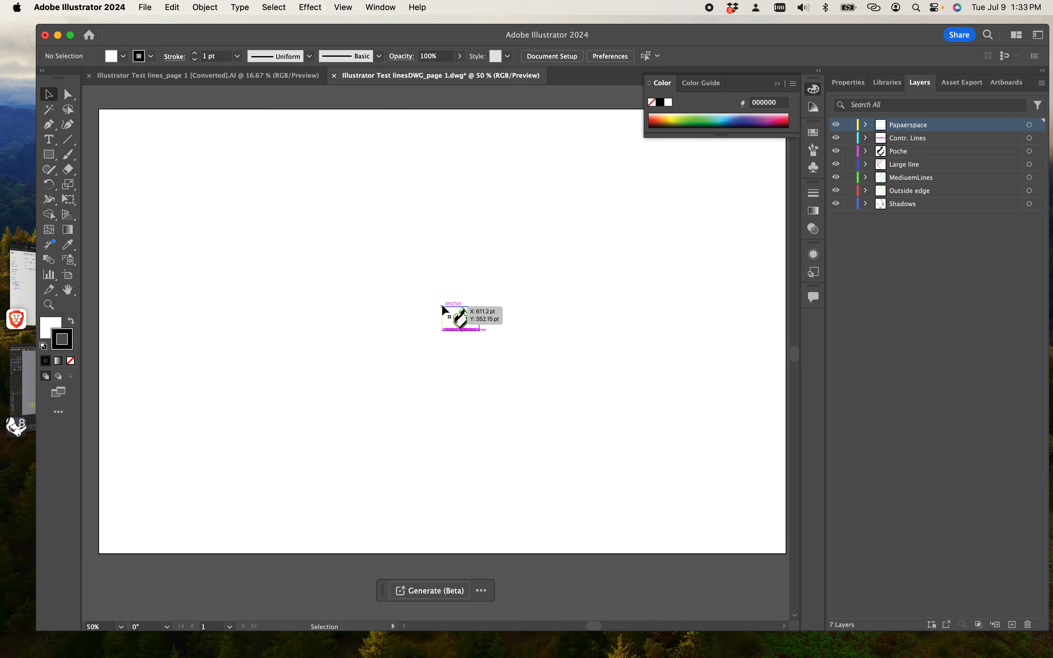
pyautogui.moveTo(338, 262); pyautogui.dragTo(601, 393)
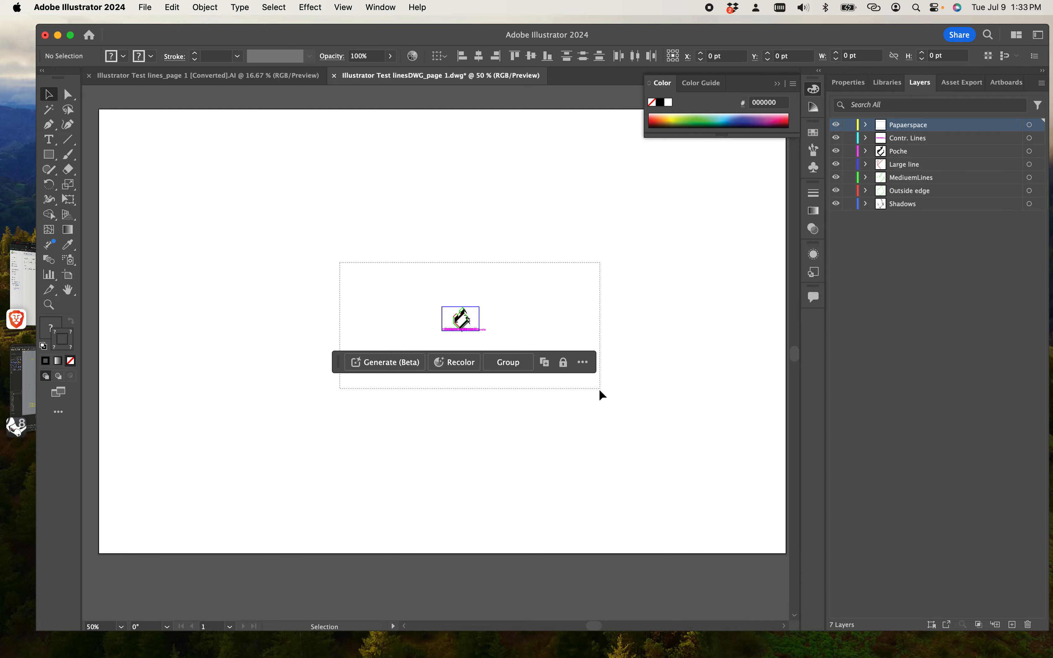
pyautogui.moveTo(437, 307)
pyautogui.mouseDown()
pyautogui.moveTo(319, 218)
pyautogui.moveTo(92, 115)
pyautogui.moveTo(187, 132)
pyautogui.moveTo(179, 114)
pyautogui.mouseUp()
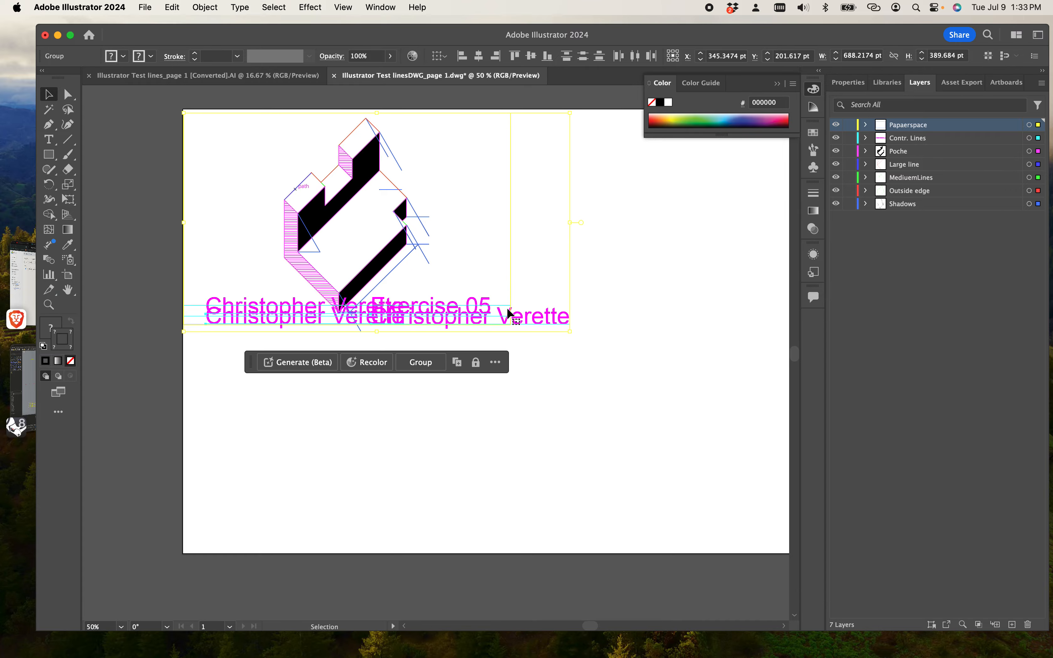
# Enlarge the artwork further to about 1378 × 780 pt, extending to the artboard's lower edge, and clear the selection.
pyautogui.moveTo(574, 332); pyautogui.dragTo(668, 501)
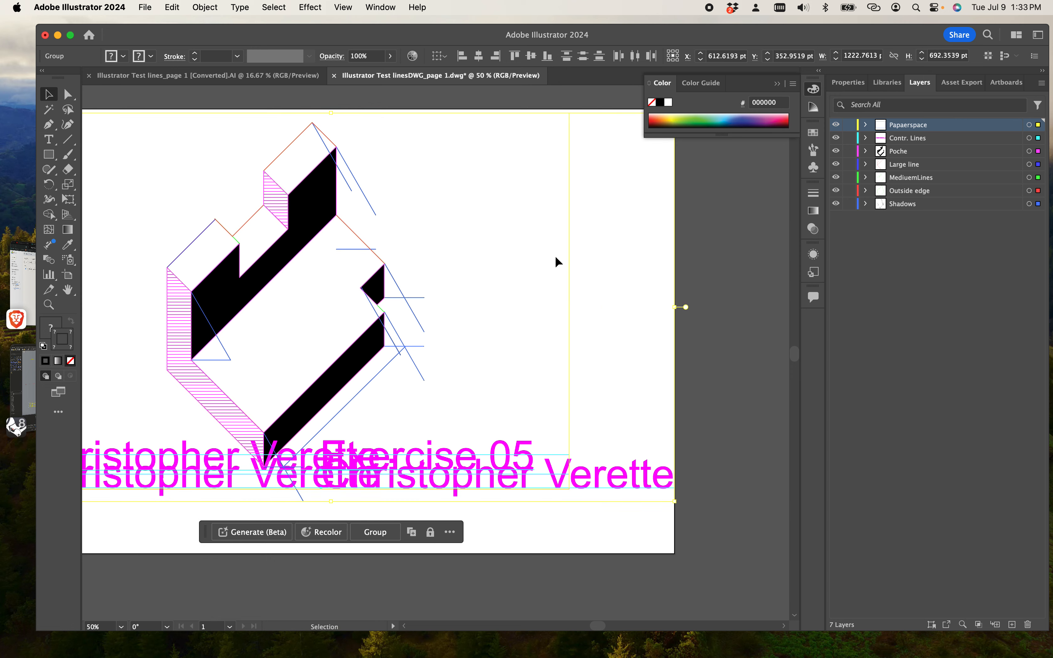
pyautogui.press('super')
pyautogui.press('super+minus')
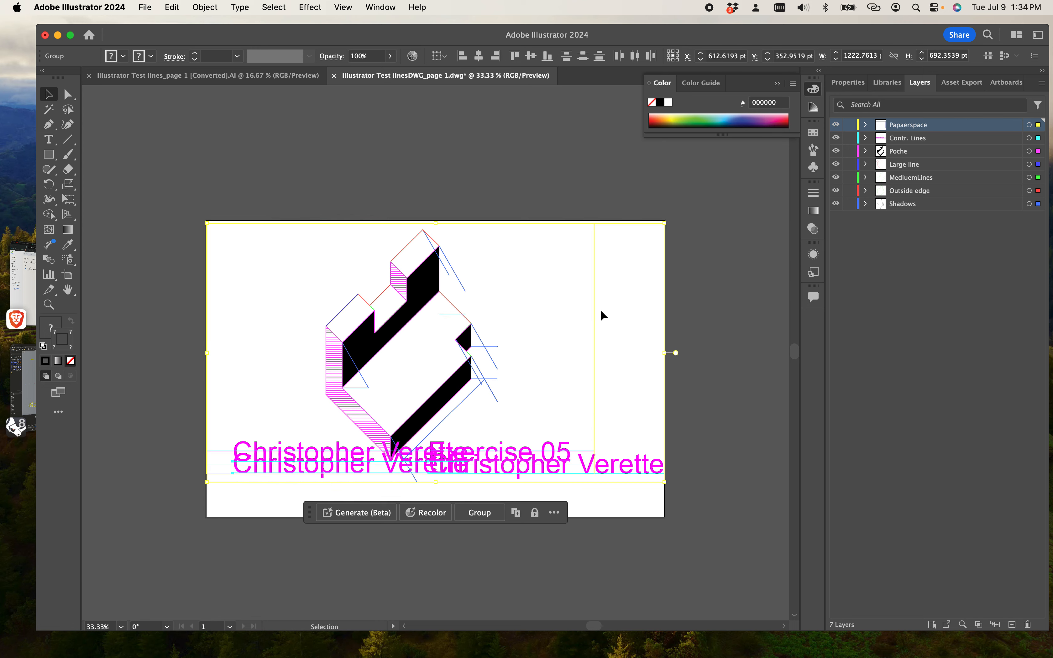
pyautogui.moveTo(211, 483); pyautogui.dragTo(150, 545)
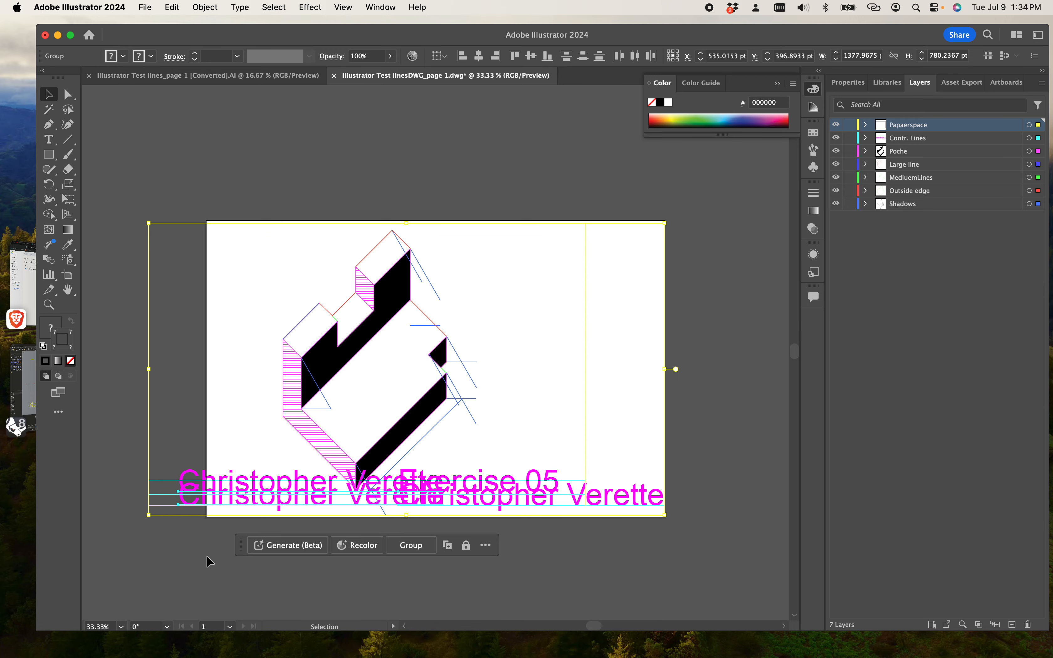
pyautogui.click(201, 578)
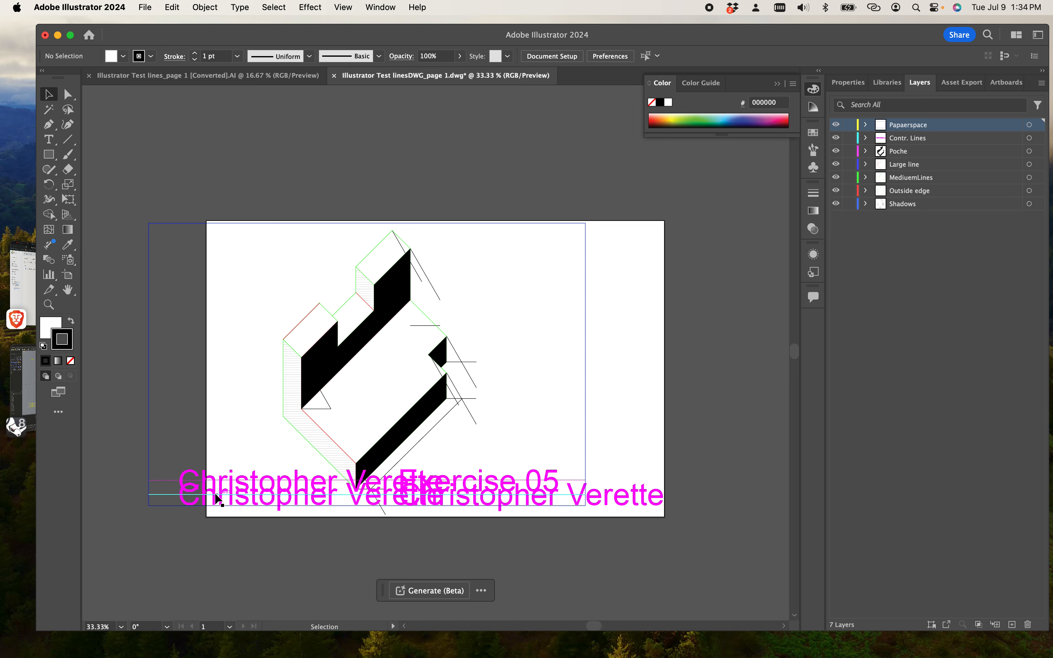
# Align all the artwork with the artboard's upper-left corner and scale it until the drawing's frame fills the artboard.
pyautogui.moveTo(127, 198); pyautogui.dragTo(653, 573)
pyautogui.moveTo(346, 411); pyautogui.dragTo(403, 410)
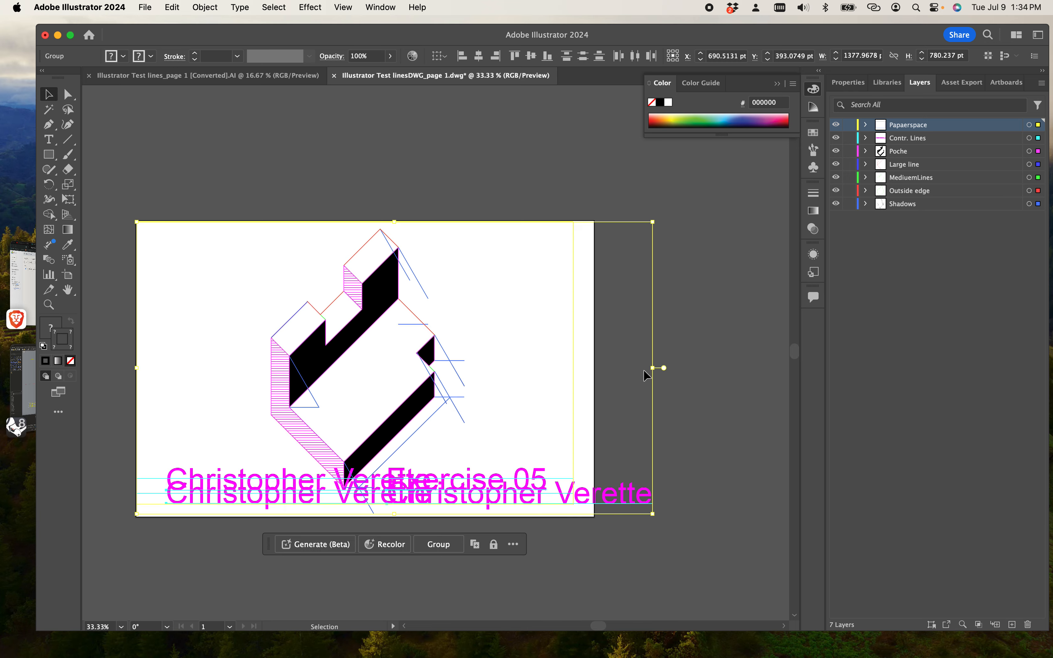
pyautogui.moveTo(652, 513); pyautogui.dragTo(676, 542)
pyautogui.click(668, 576)
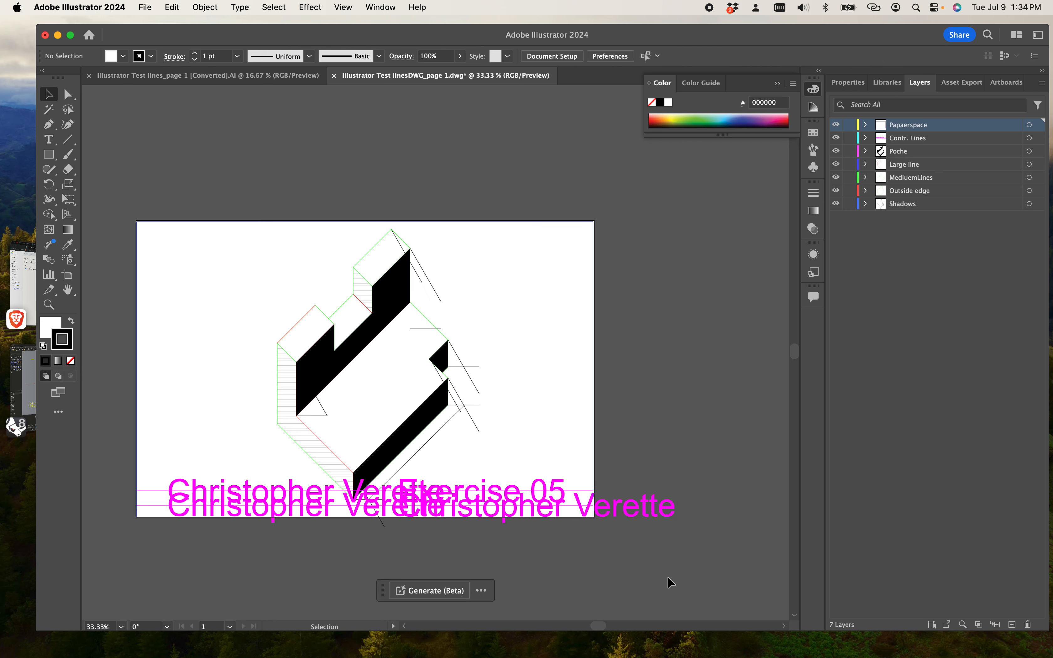
# Check the title text against the Poche, MediuemLines and Shadows layers by toggling their visibility, and hide the Contr. Lines layer.
pyautogui.click(665, 508)
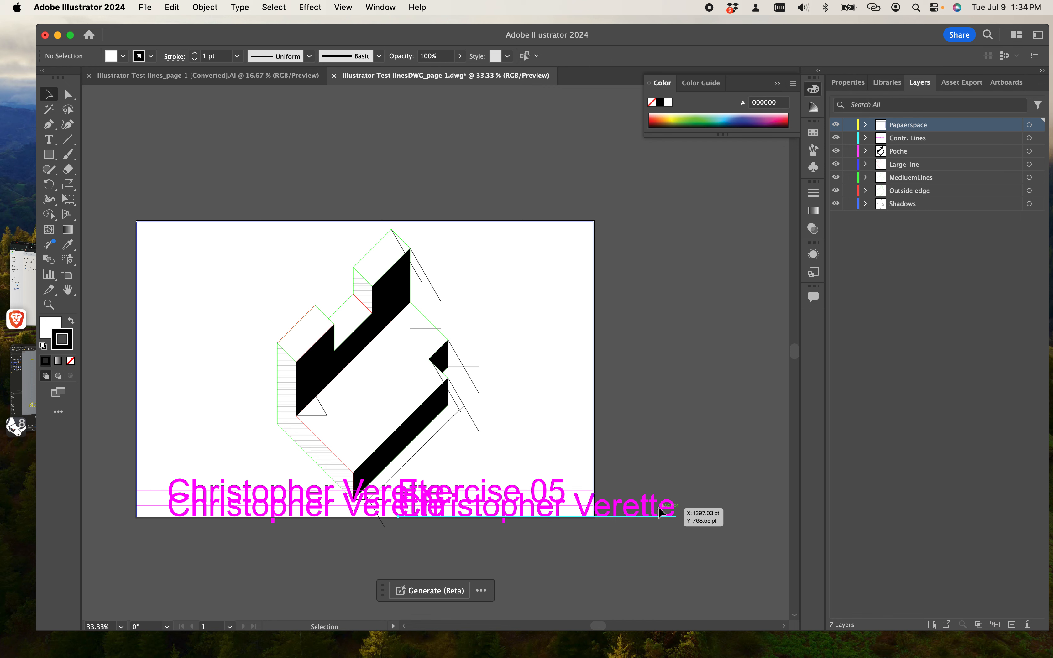
pyautogui.click(835, 152)
pyautogui.click(835, 152)
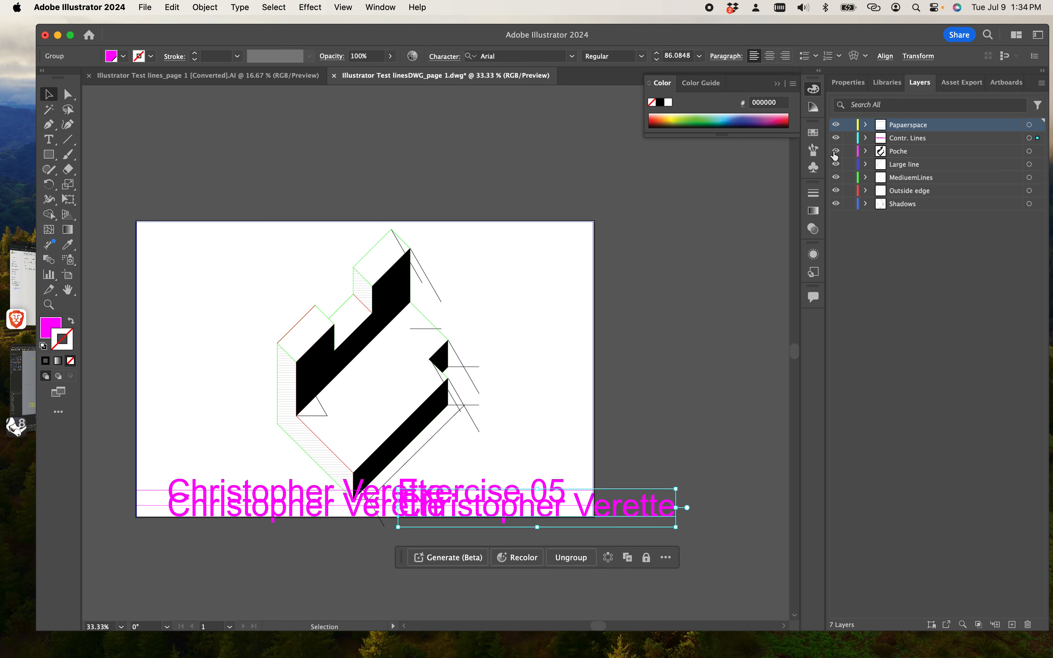
pyautogui.click(836, 177)
pyautogui.click(835, 177)
pyautogui.click(836, 203)
pyautogui.click(837, 203)
pyautogui.click(835, 138)
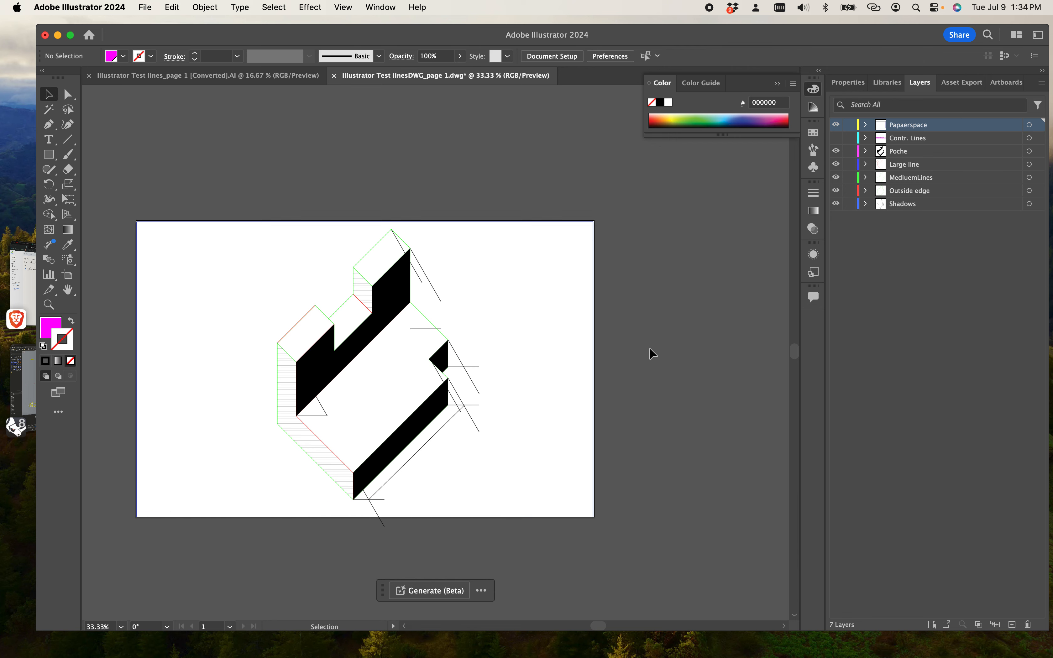
# Examine the scaled drawing up close, checking which layers the frame and a diagonal shadow line belong to.
pyautogui.press('super+equal')
pyautogui.moveTo(544, 435); pyautogui.dragTo(679, 365)
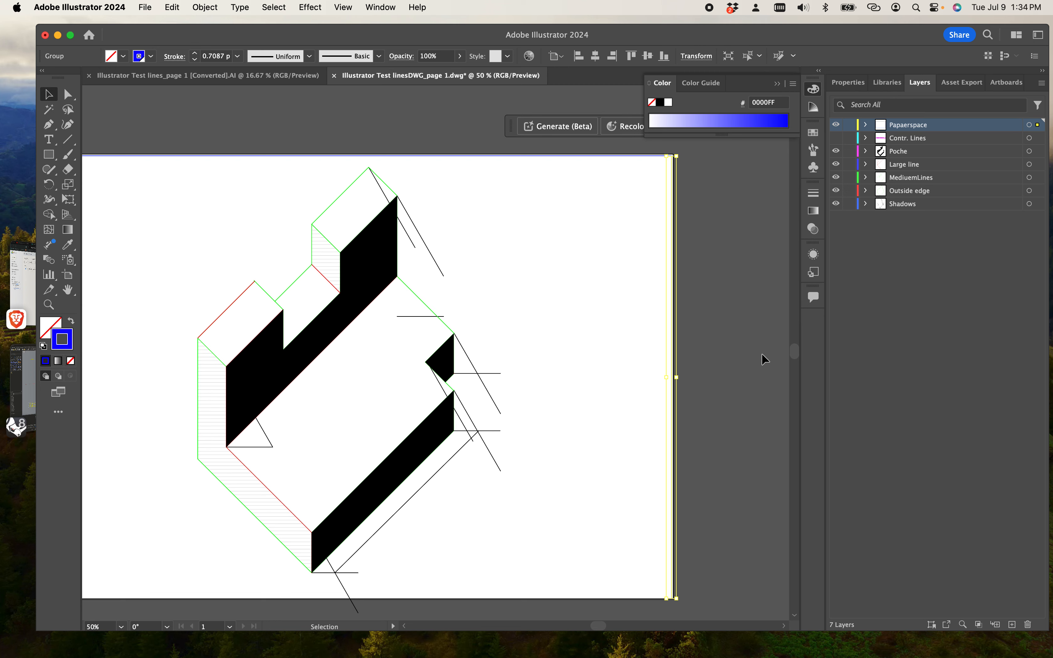
pyautogui.click(720, 452)
pyautogui.moveTo(717, 463); pyautogui.dragTo(824, 448)
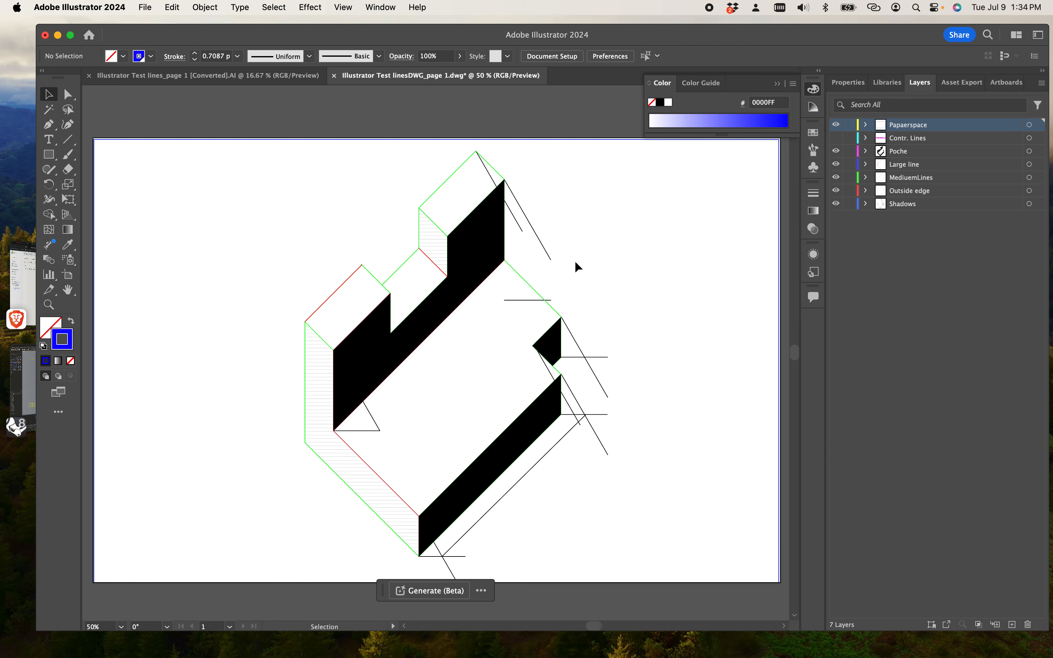
pyautogui.click(535, 235)
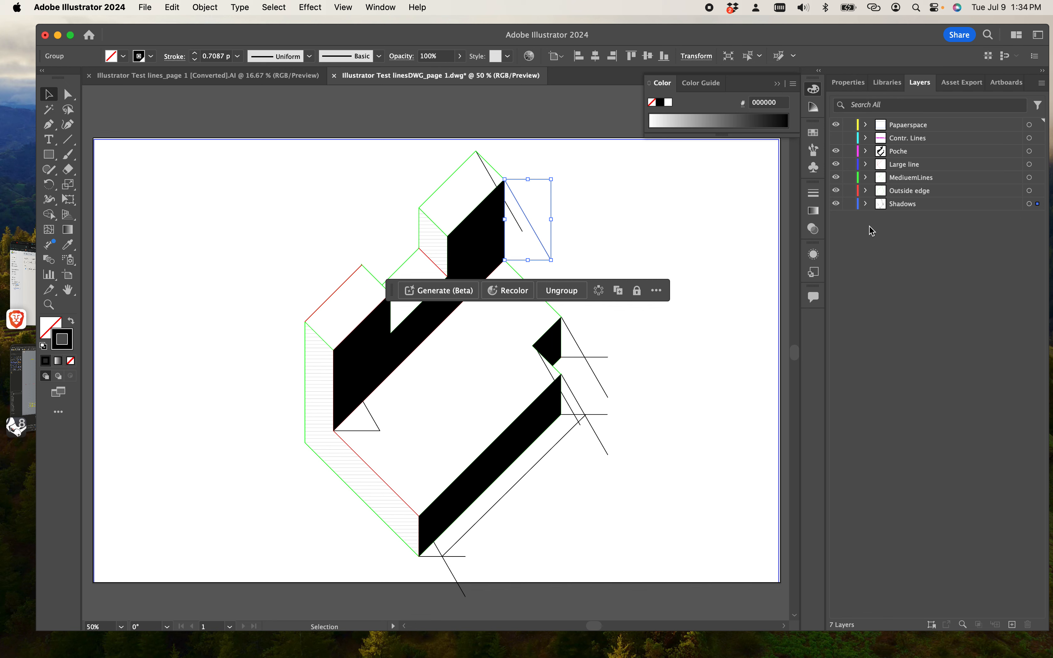
pyautogui.click(695, 403)
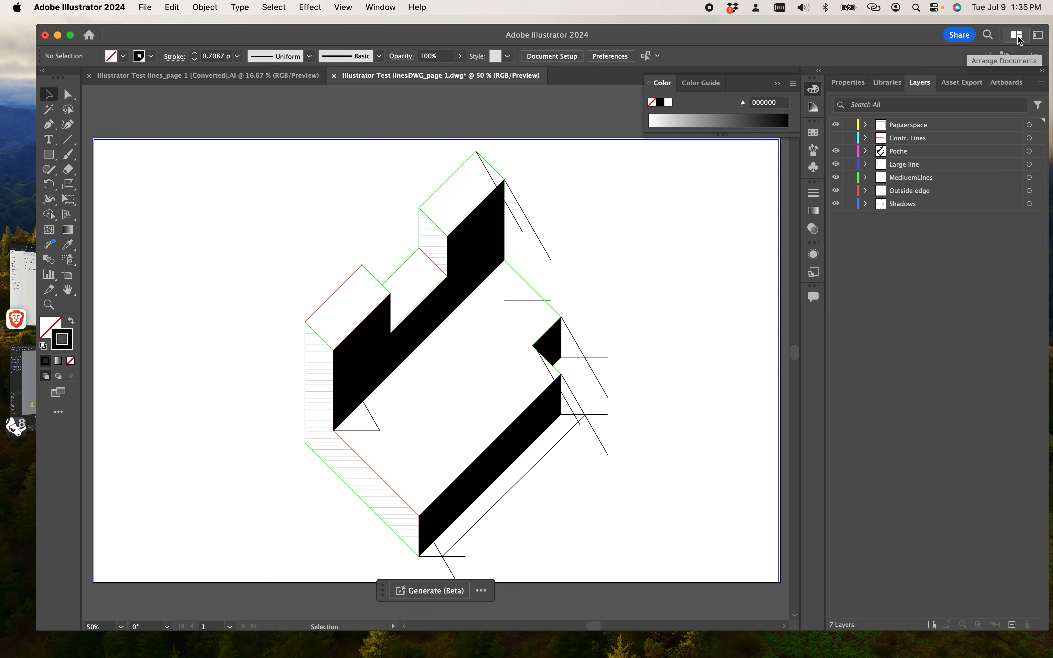
# Review the workspace and document arrangement options, and choose the Essentials Classic workspace.
pyautogui.click(1038, 35)
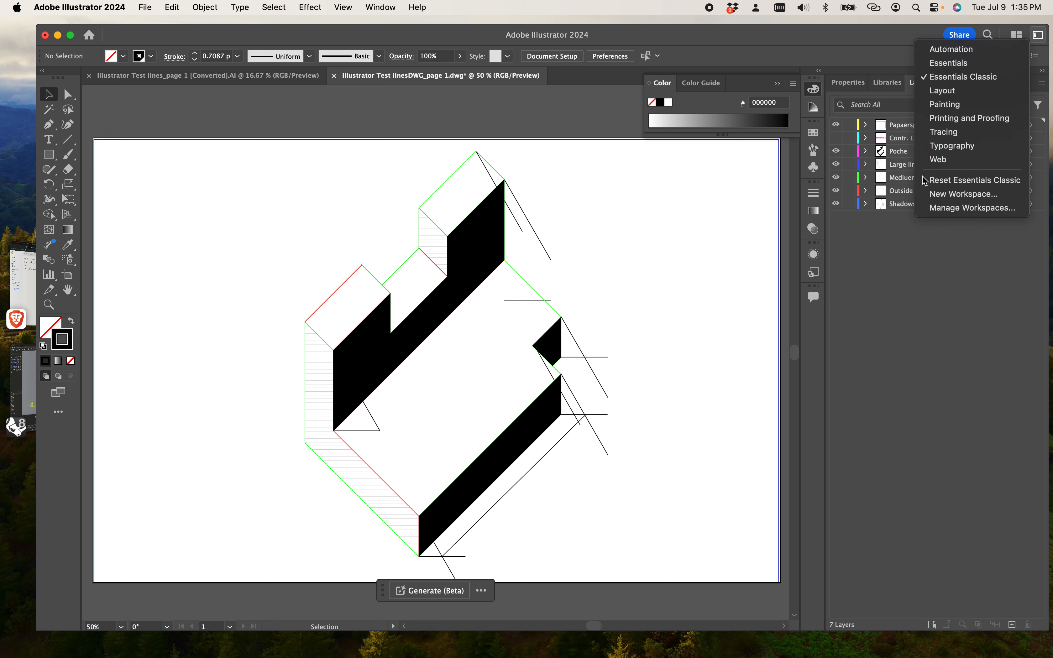
pyautogui.click(912, 325)
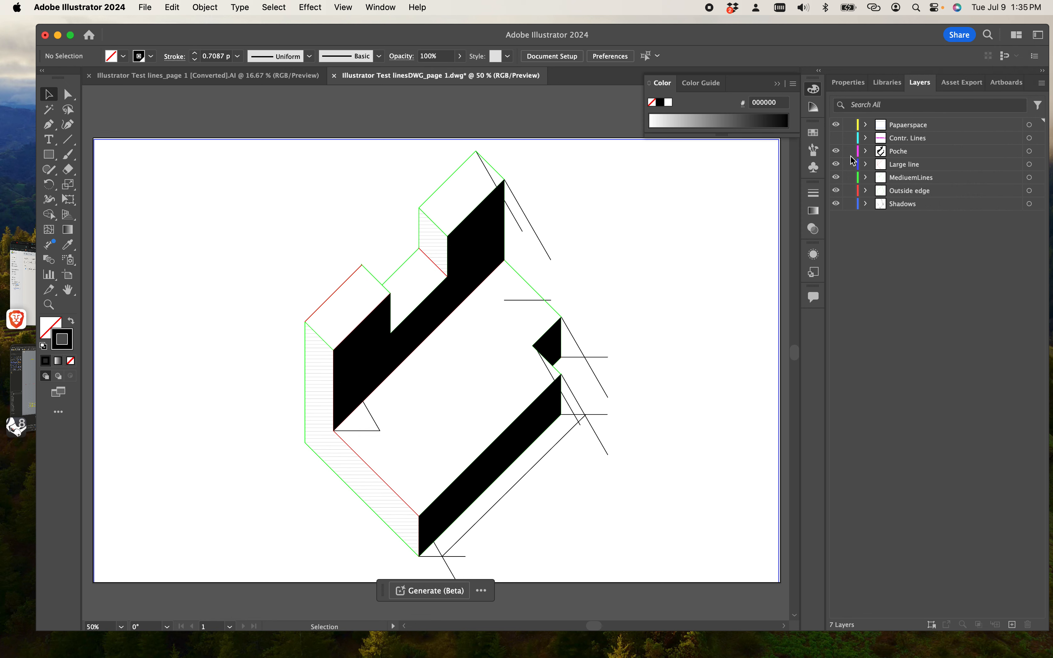
pyautogui.click(1023, 38)
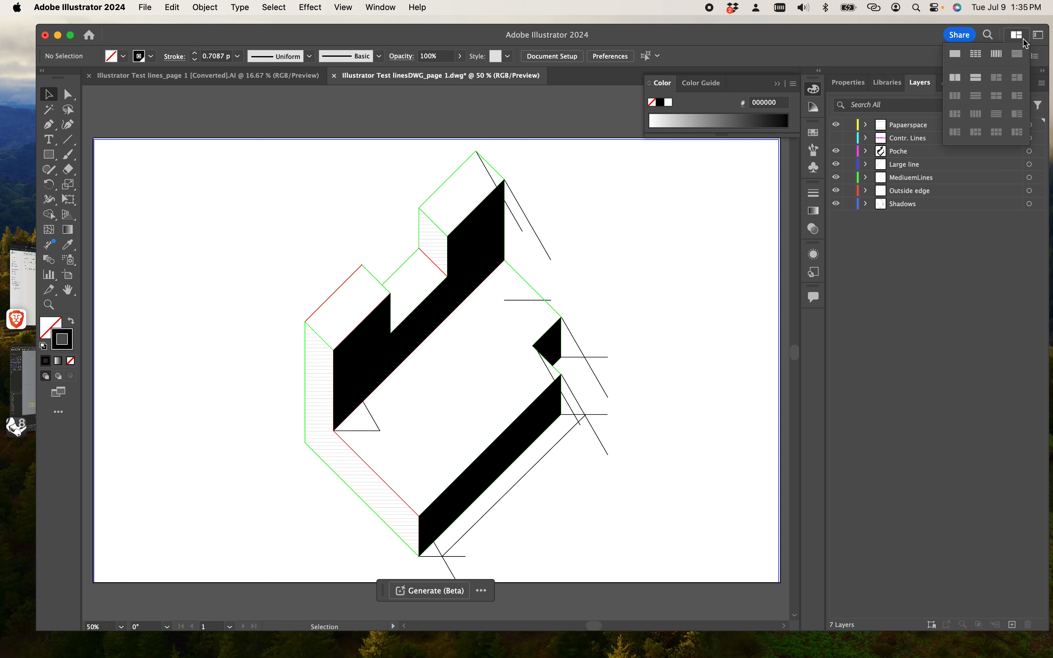
pyautogui.click(1038, 34)
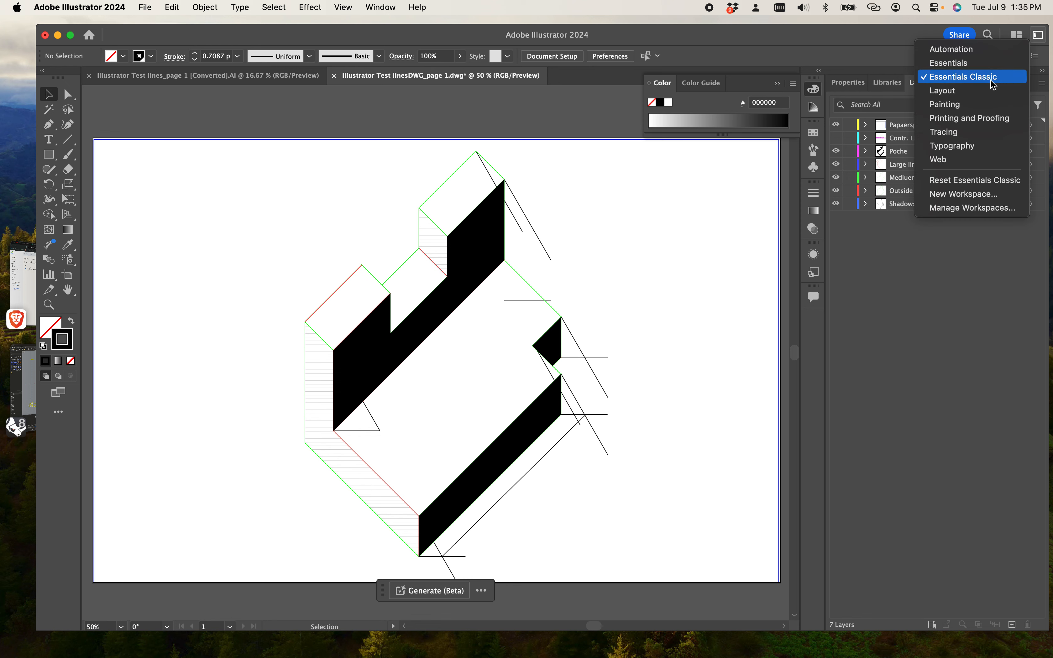
pyautogui.click(970, 76)
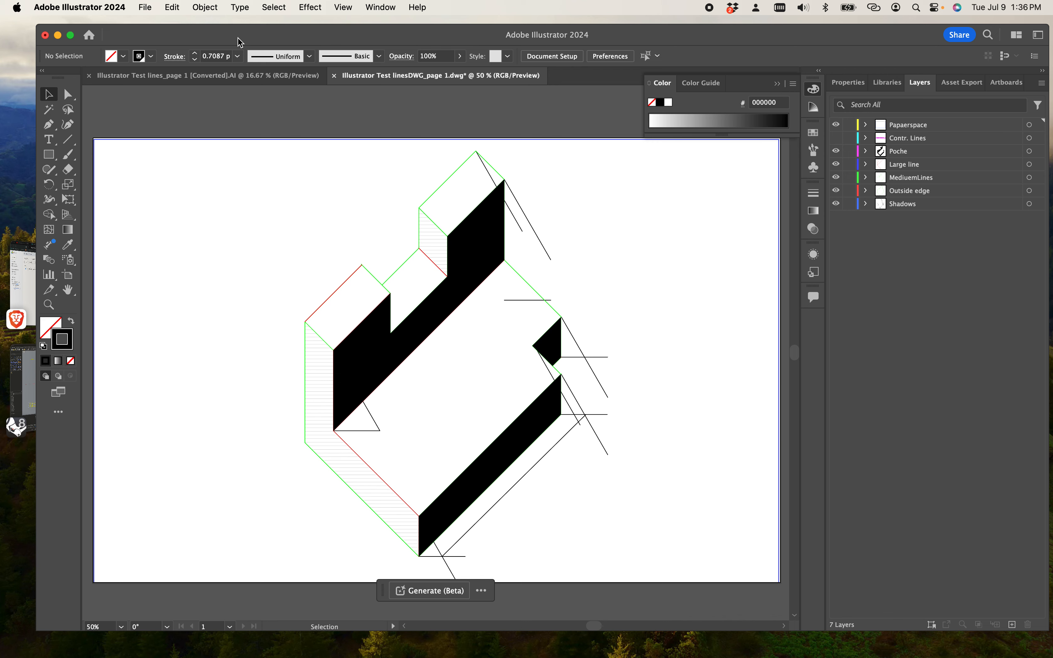
# Show the rulers for the drawing and set their units to inches.
pyautogui.press('super+r')
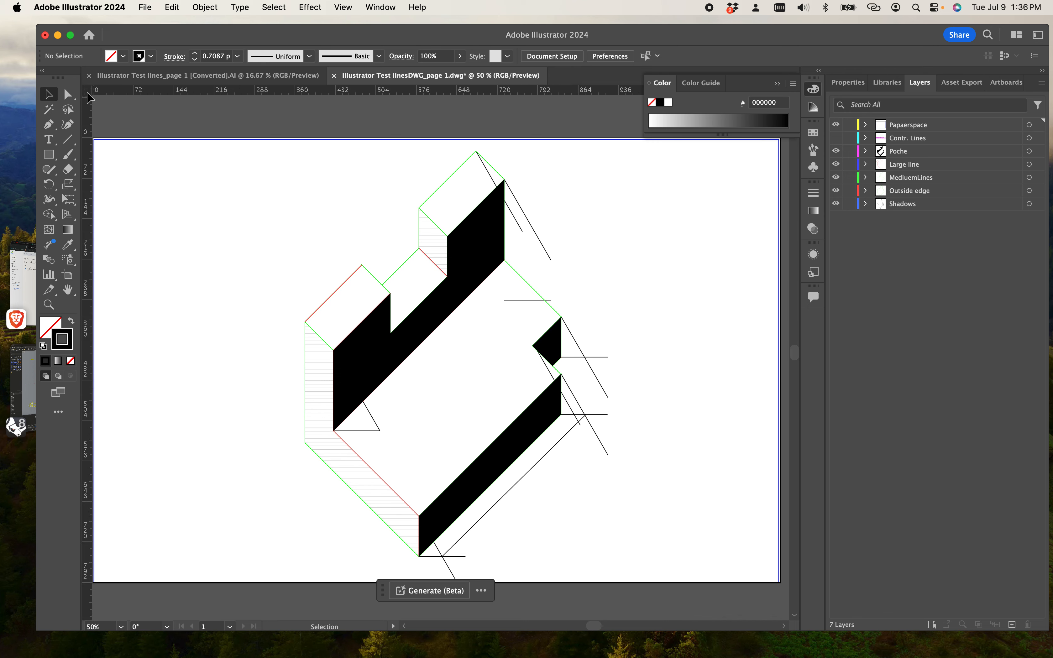
pyautogui.rightClick(106, 97)
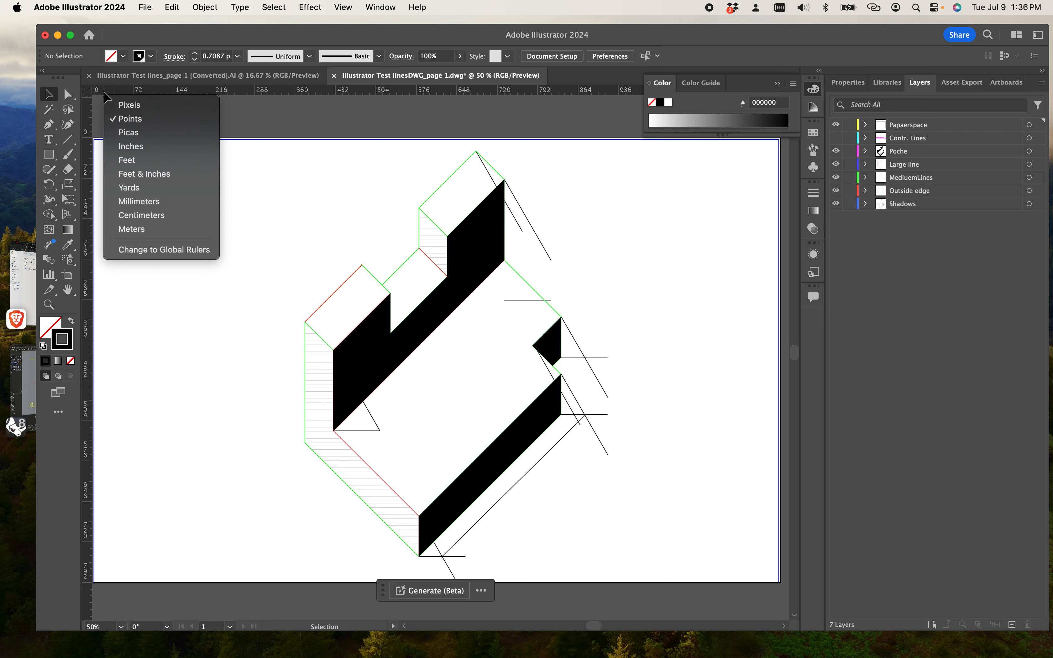
pyautogui.click(143, 147)
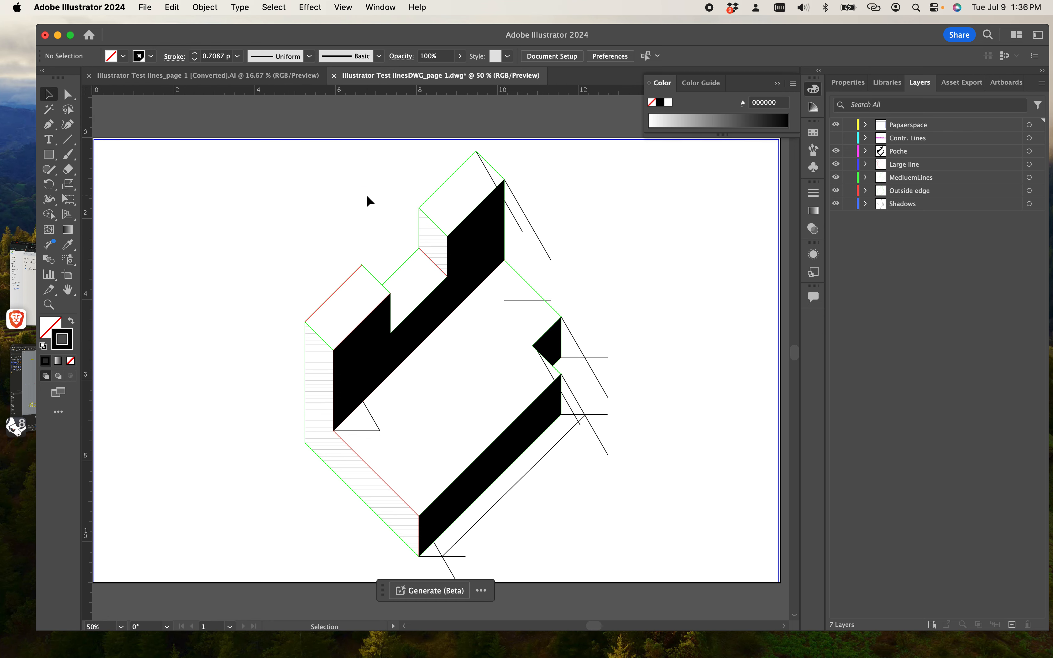
pyautogui.press('super+minus')
pyautogui.press('super+equal')
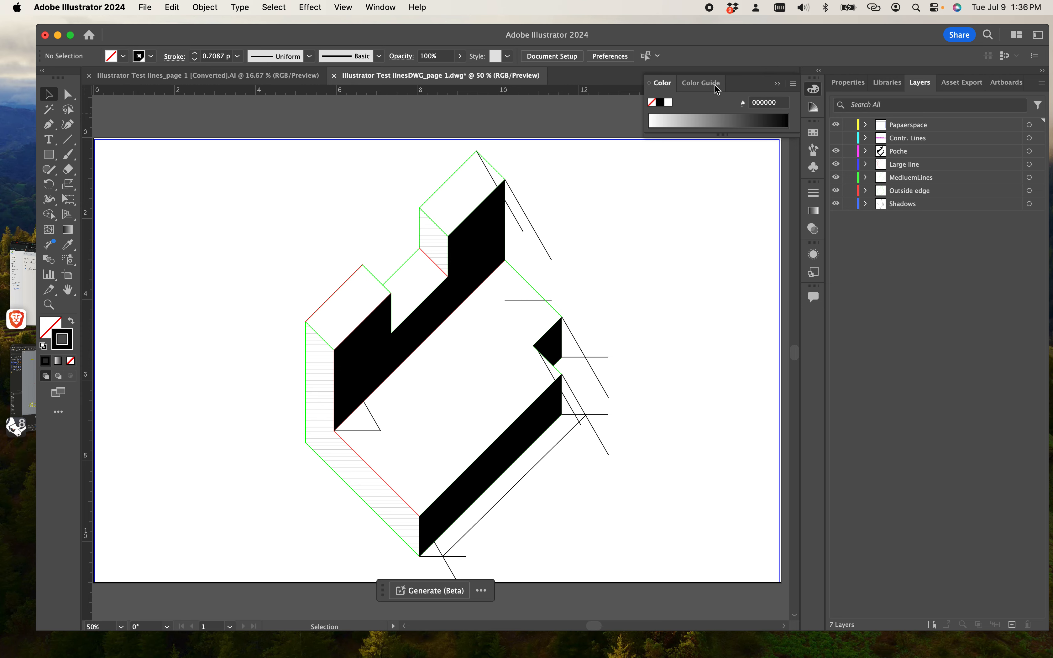
# Check the Color and Properties panels, and redock the Layers panel at the end of its group after Artboards.
pyautogui.click(692, 88)
pyautogui.click(659, 84)
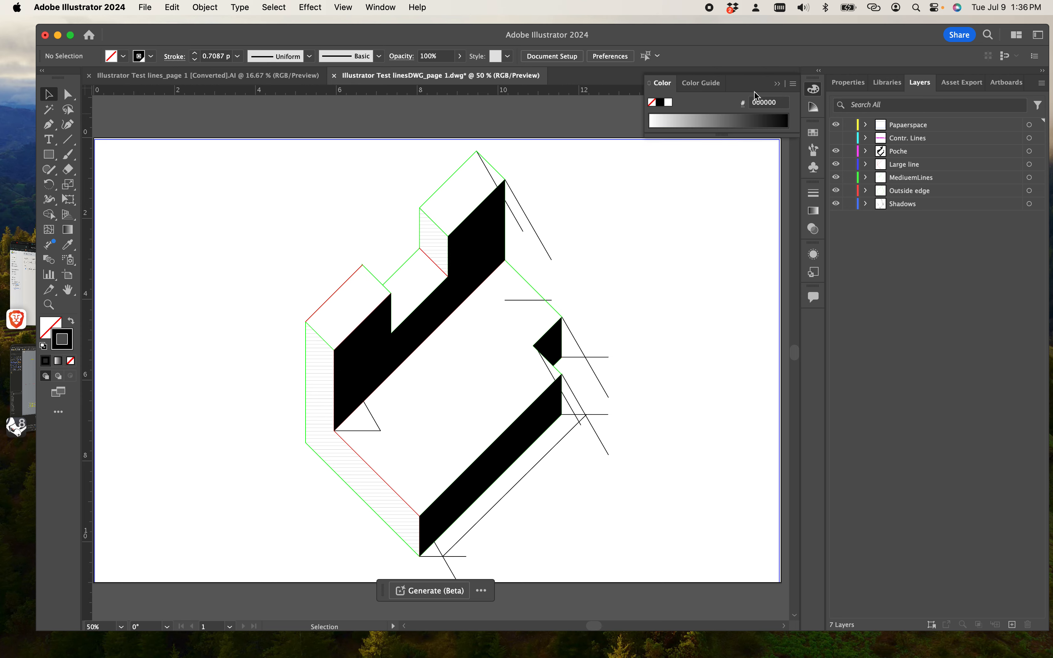
pyautogui.click(855, 87)
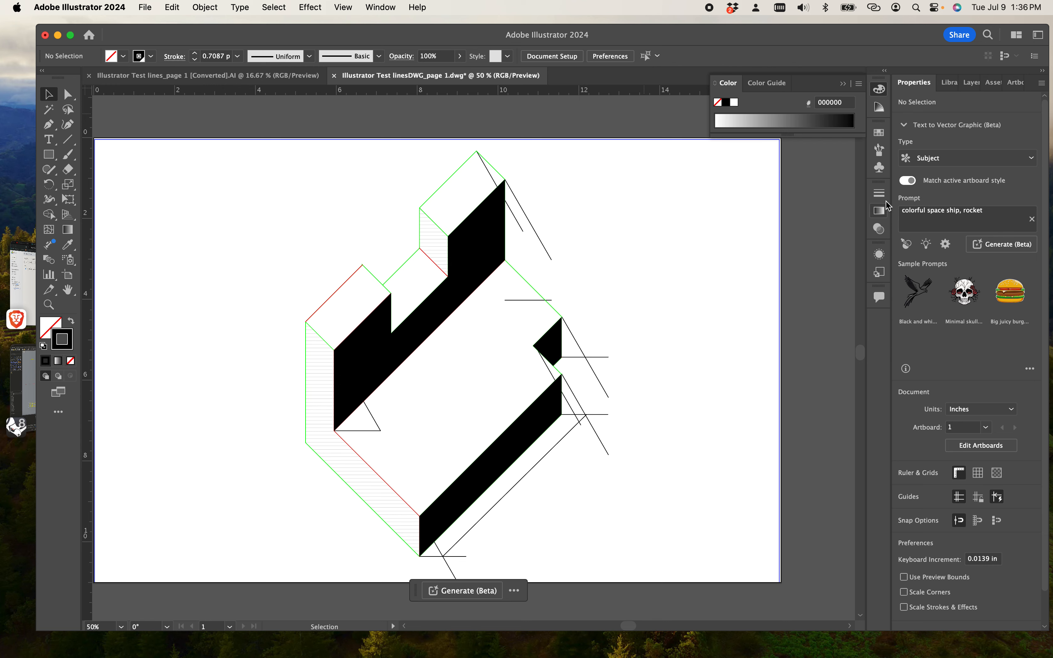
pyautogui.click(973, 84)
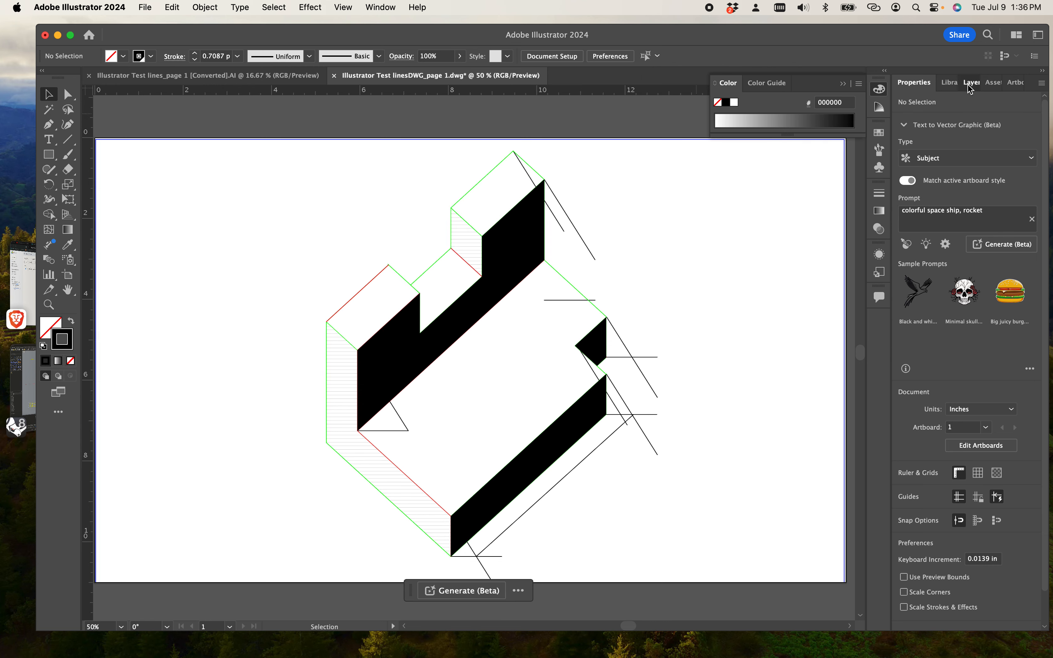
pyautogui.moveTo(926, 87); pyautogui.dragTo(834, 346)
pyautogui.moveTo(657, 88); pyautogui.dragTo(904, 82)
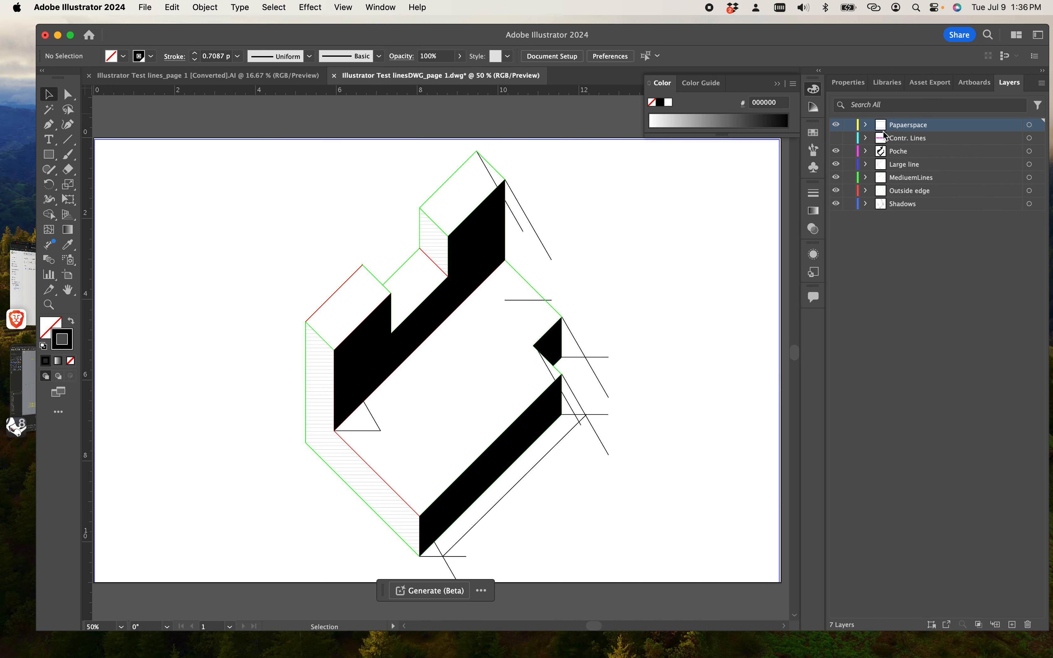
# Review the Libraries, Asset Export and Artboards panels and the stroke settings, returning to the layer list.
pyautogui.click(887, 82)
pyautogui.click(928, 82)
pyautogui.click(973, 82)
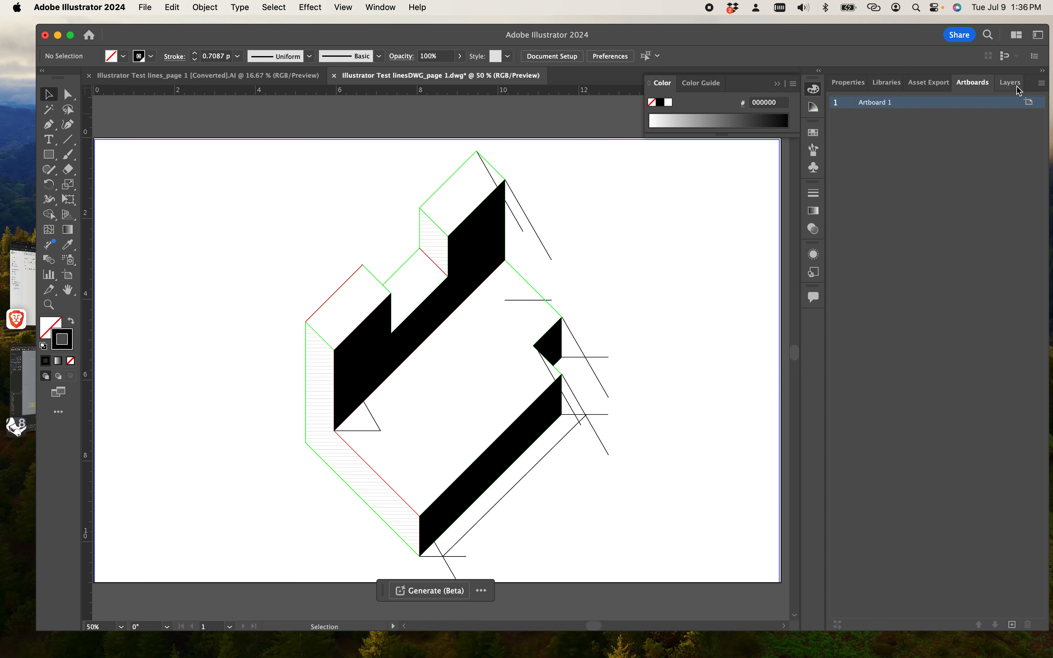
pyautogui.click(1017, 82)
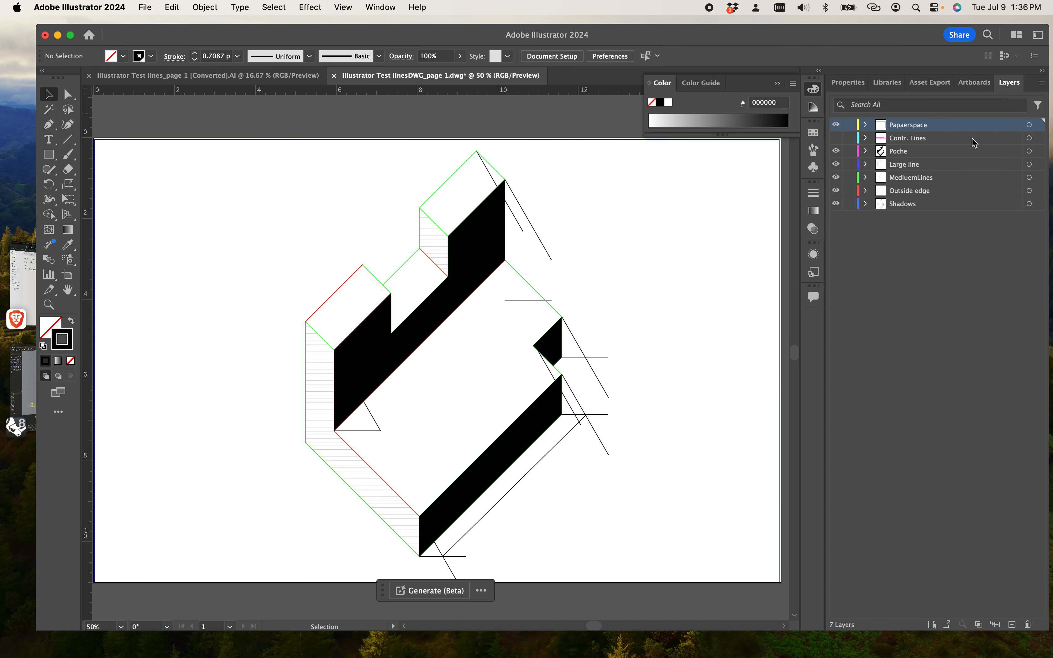
pyautogui.click(815, 195)
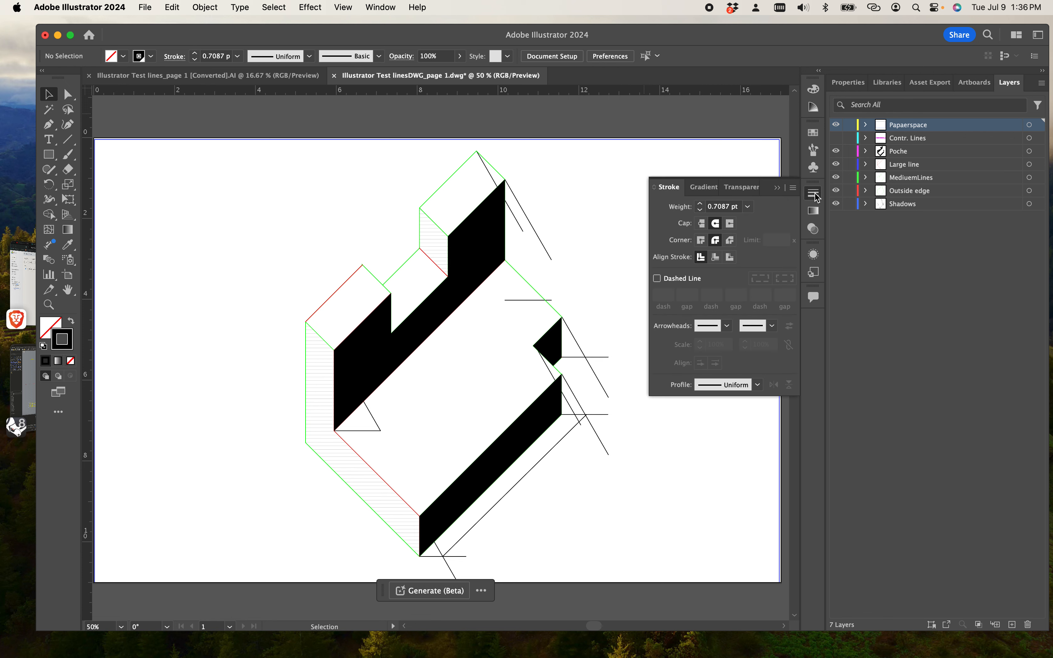
pyautogui.click(924, 317)
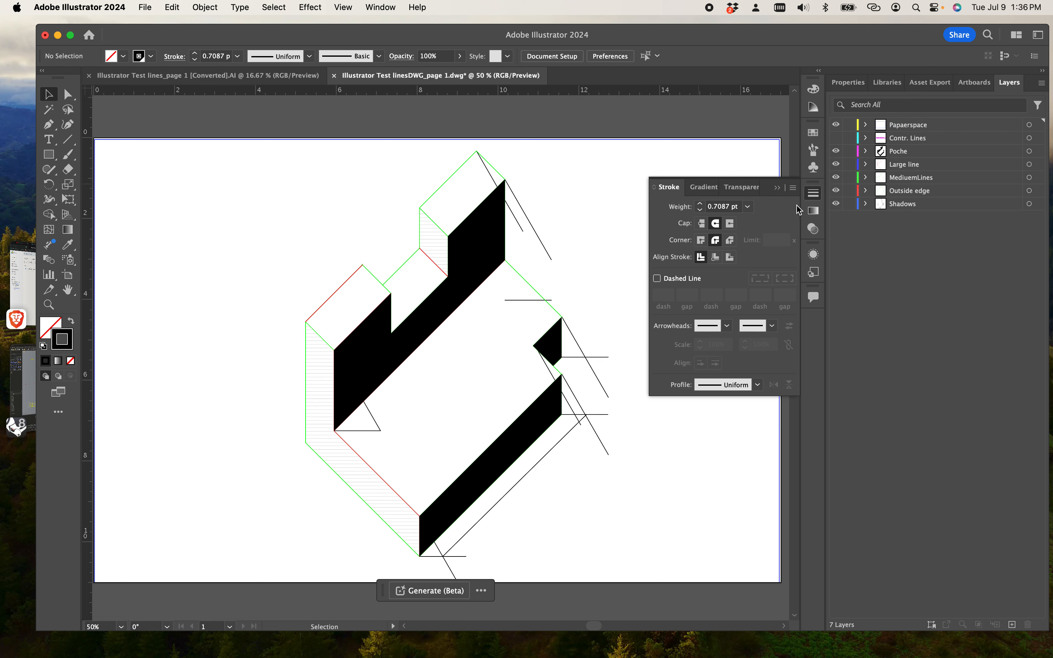
pyautogui.click(776, 188)
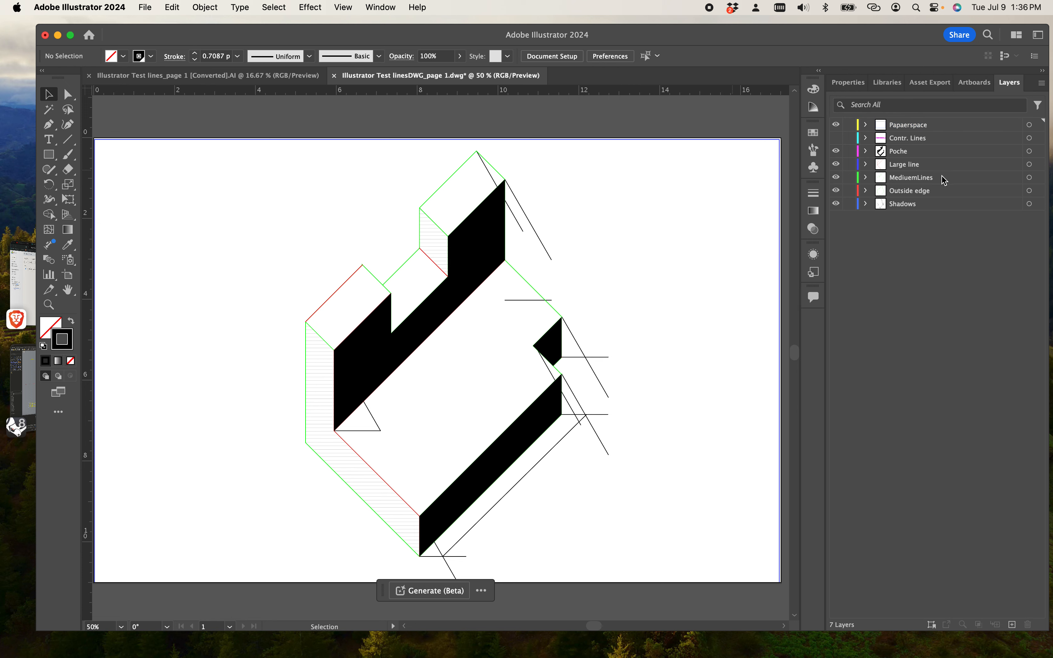
# Check which layer the upper black poche shape belongs to by selecting it, and clear the selection.
pyautogui.click(488, 248)
pyautogui.click(491, 253)
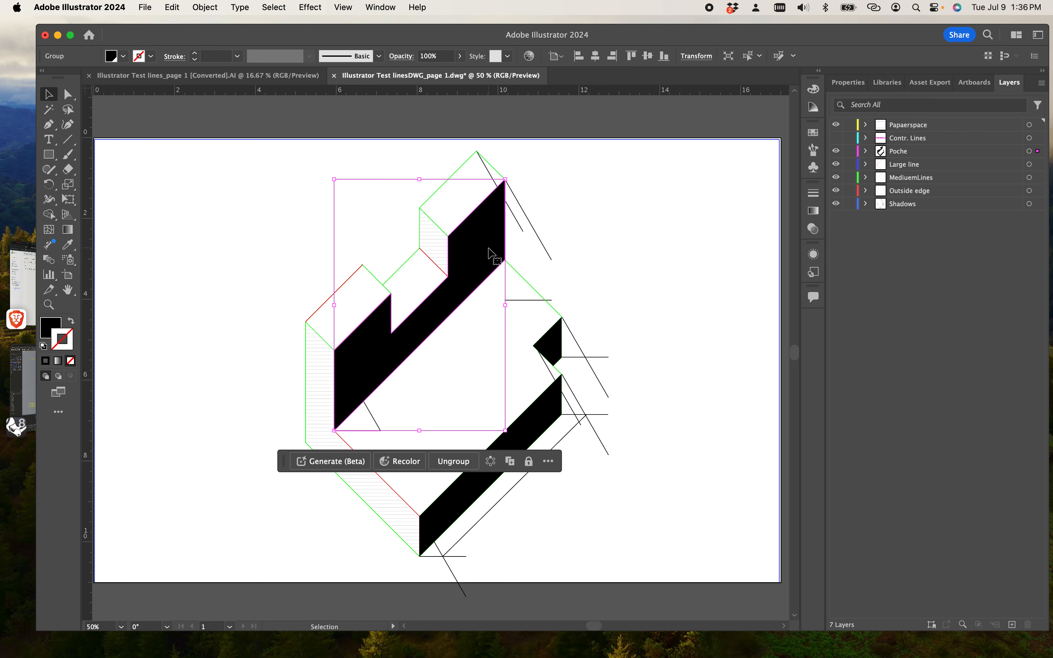
pyautogui.press('v')
pyautogui.click(597, 300)
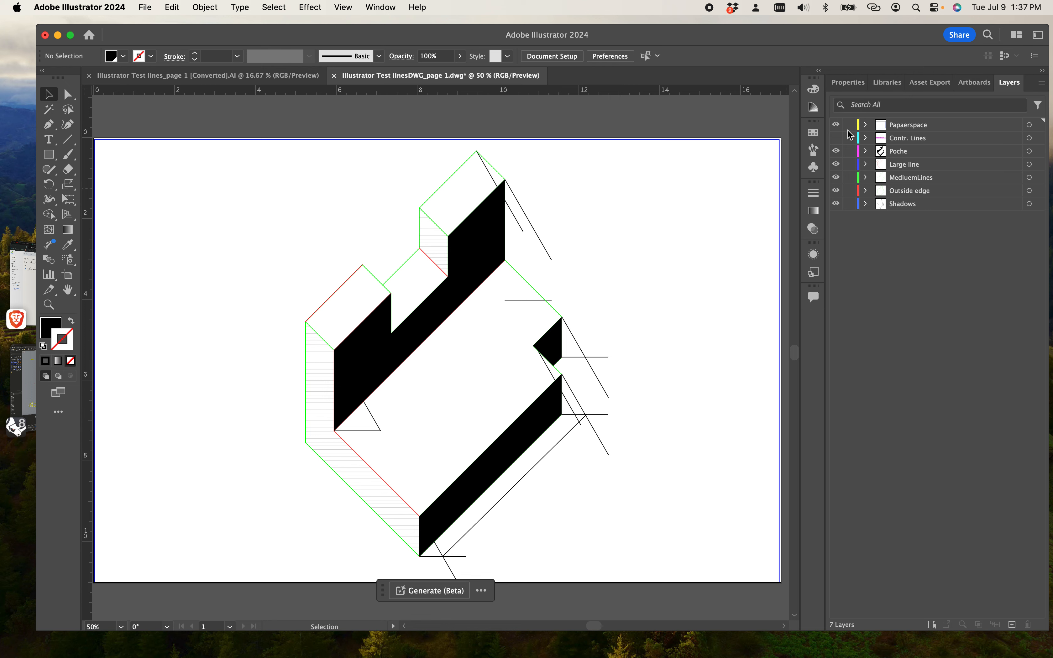
# Hide all seven layers of the drawing.
pyautogui.click(835, 138)
pyautogui.moveTo(836, 125); pyautogui.dragTo(835, 204)
pyautogui.press('super+y')
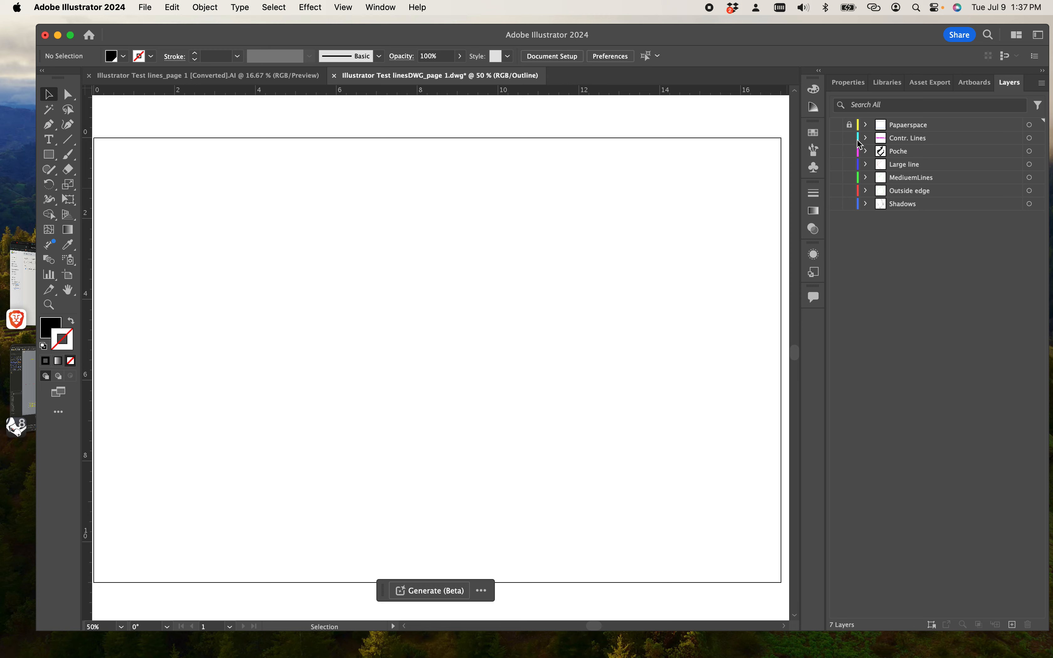
# Delete the blue frame on the Papaerspace layer while only that layer is shown, and hide the layer again.
pyautogui.click(836, 126)
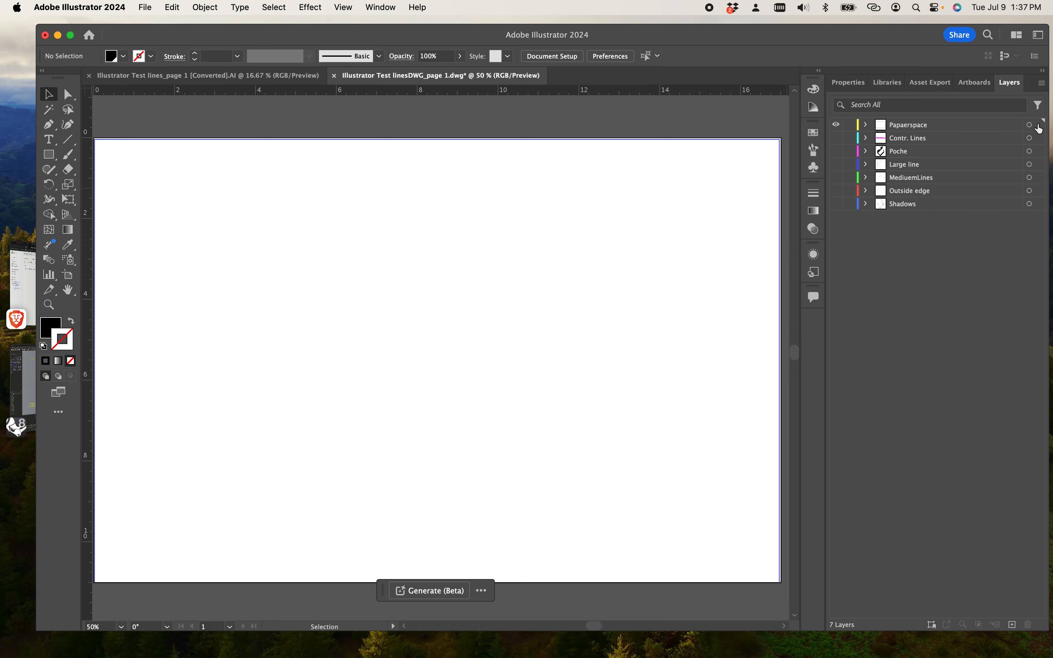
pyautogui.click(1039, 126)
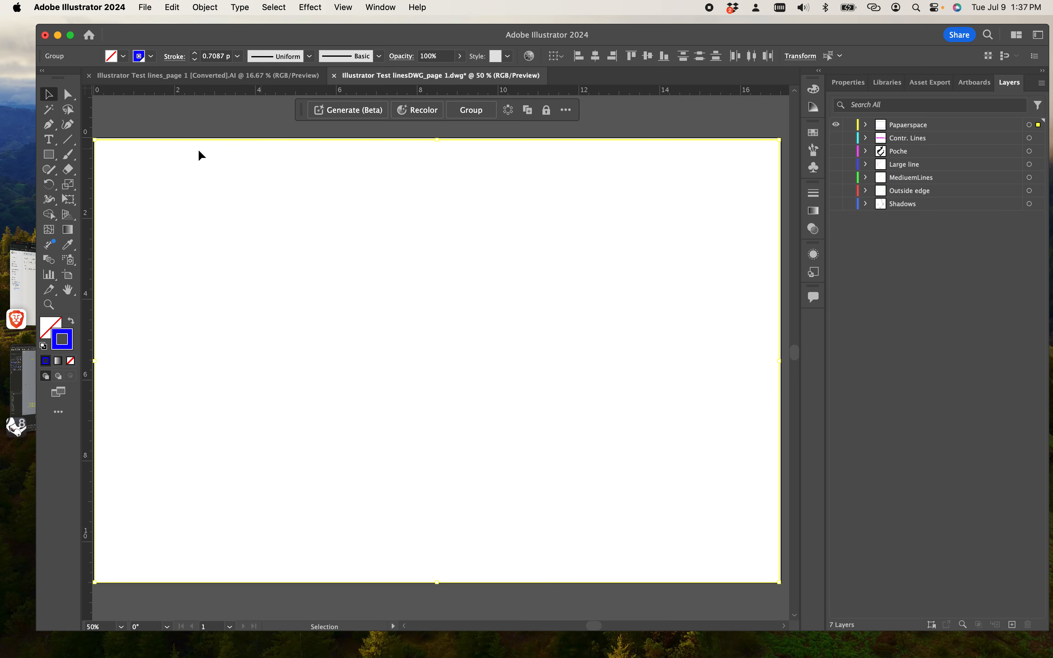
pyautogui.click(691, 163)
pyautogui.click(835, 125)
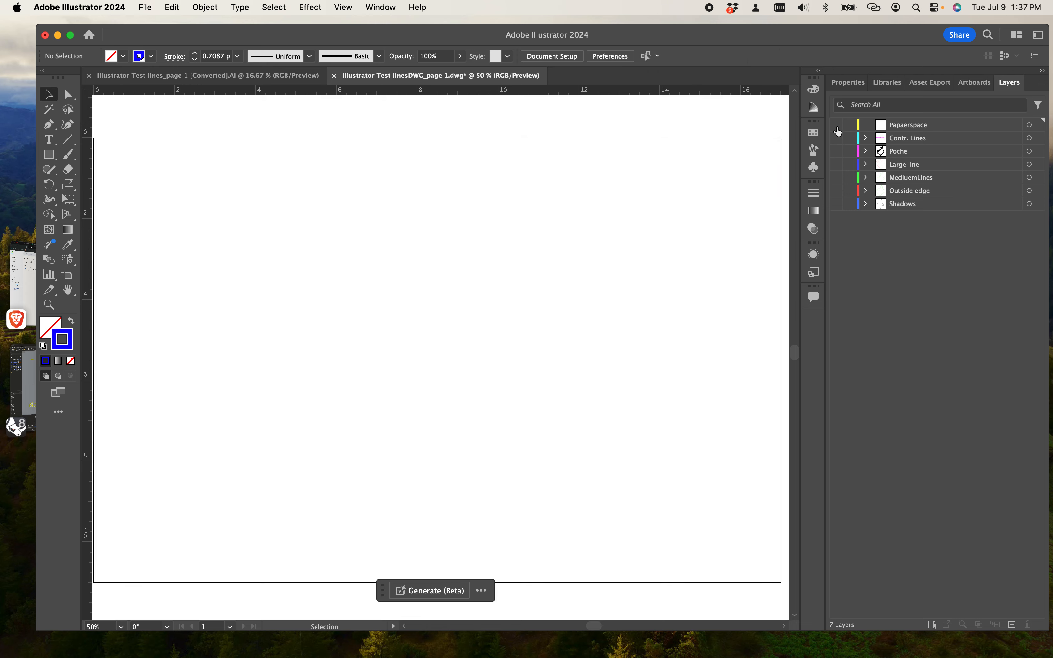
# Show the Contr. Lines layer and scale the upper name text at the sheet's lower left down to about 44.5 pt.
pyautogui.click(836, 138)
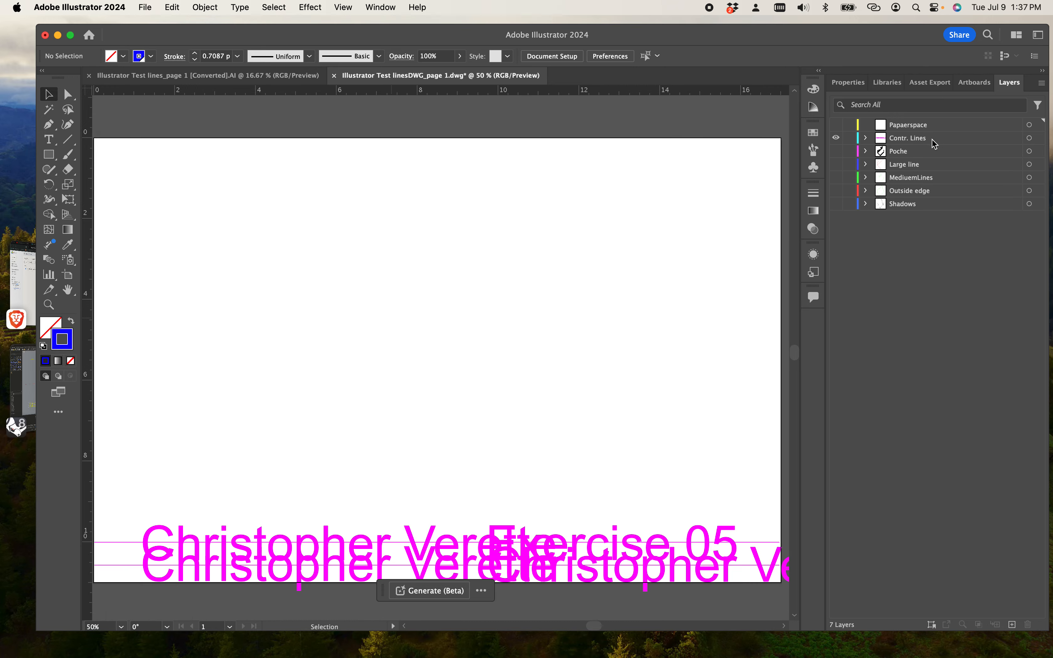
pyautogui.doubleClick(316, 555)
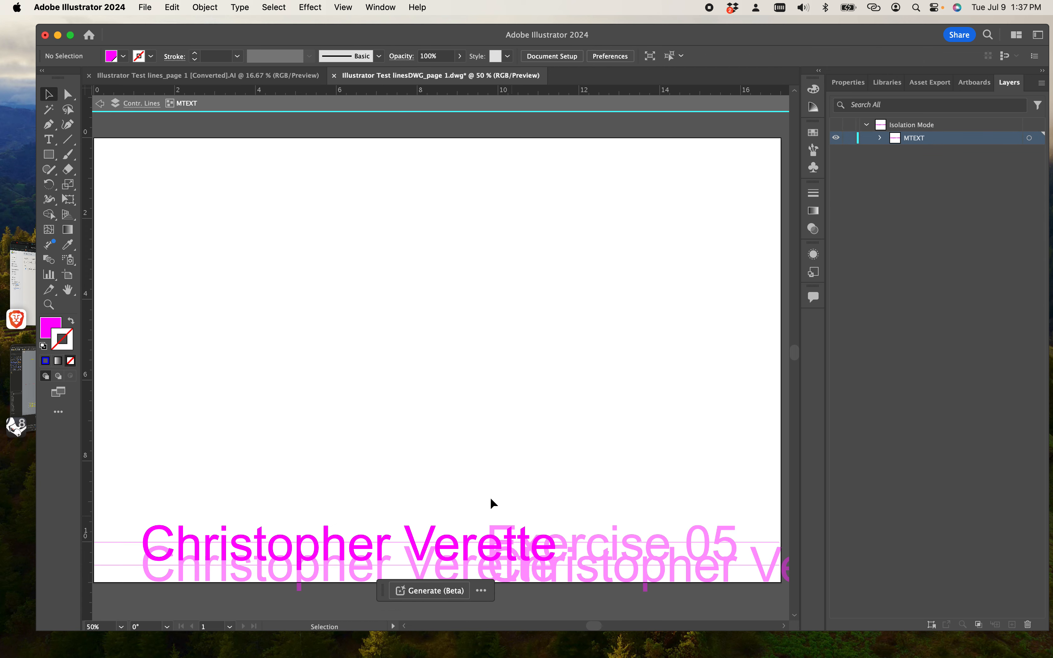
pyautogui.doubleClick(479, 490)
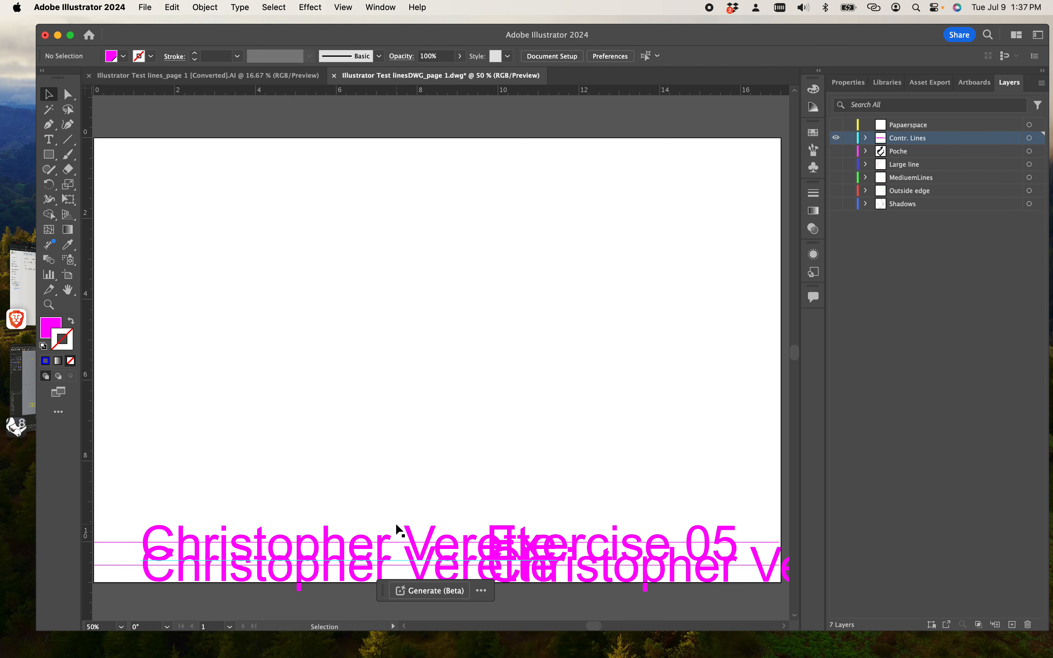
pyautogui.click(291, 538)
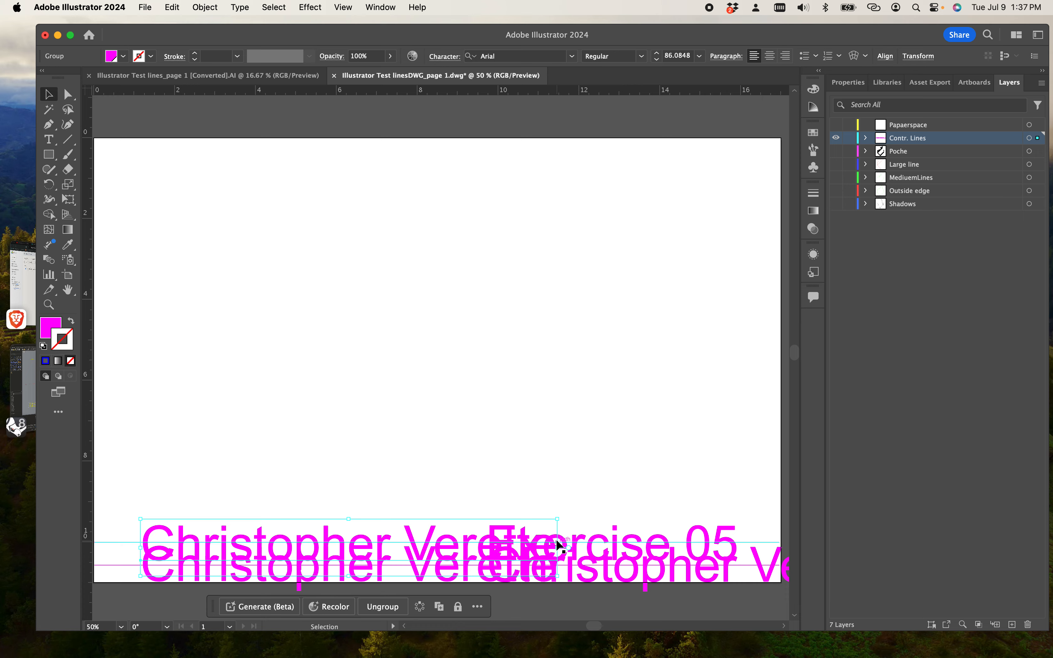
pyautogui.moveTo(559, 519); pyautogui.dragTo(441, 553)
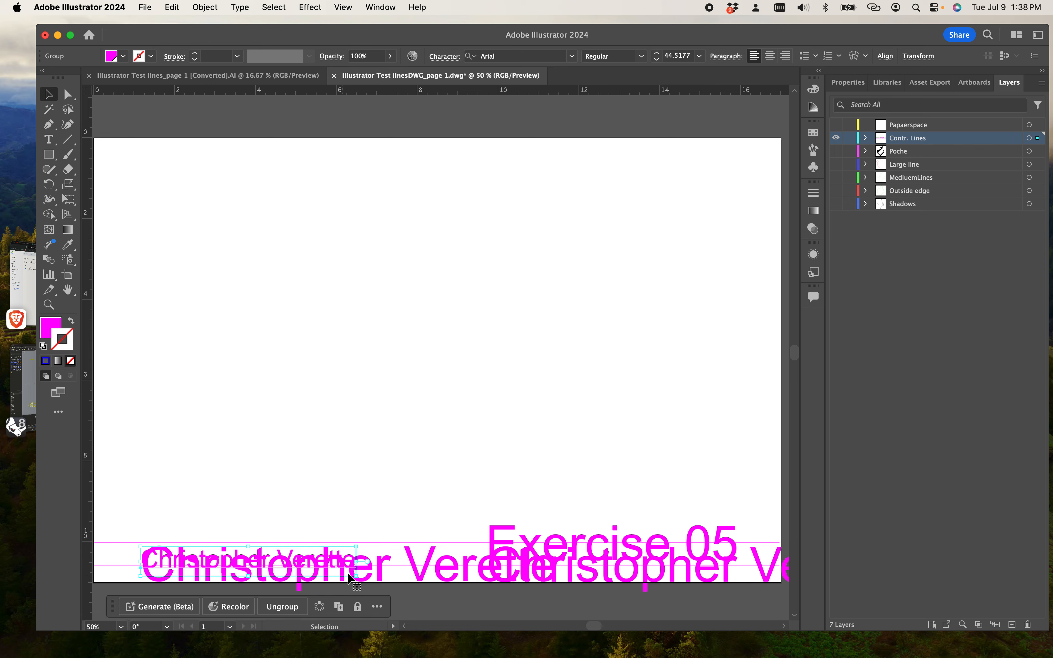
# Remove the oversized duplicate name text at lower left and place the scaled one between the two title lines.
pyautogui.press('super+z')
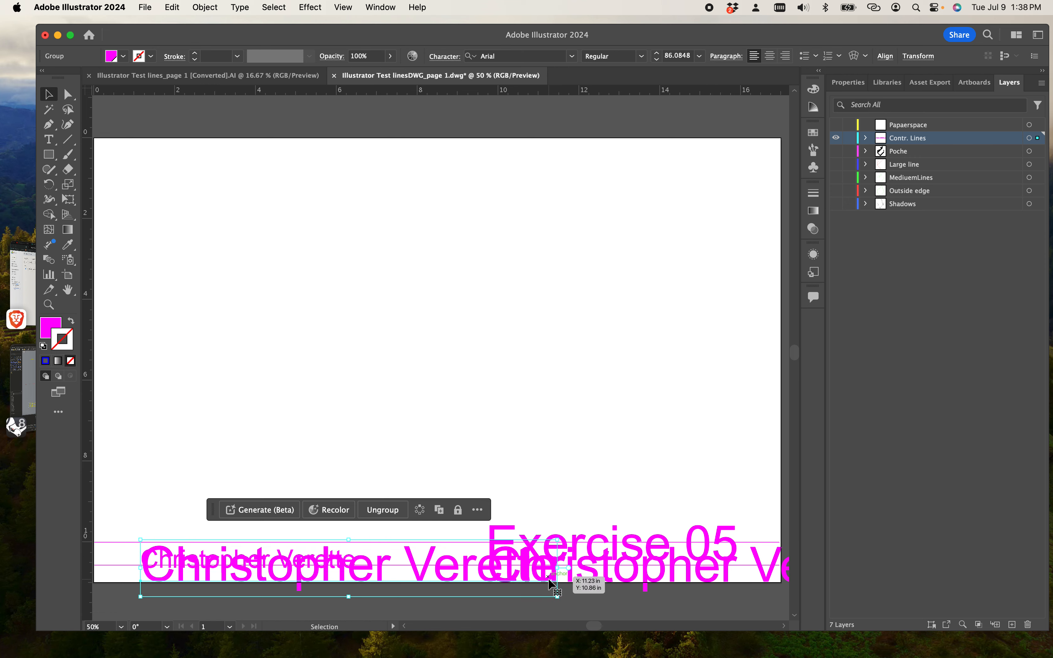
pyautogui.moveTo(558, 597); pyautogui.dragTo(289, 548)
pyautogui.click(372, 556)
# Reduce the "Exercise 05" title text to a font size of about 30 pt.
pyautogui.click(498, 528)
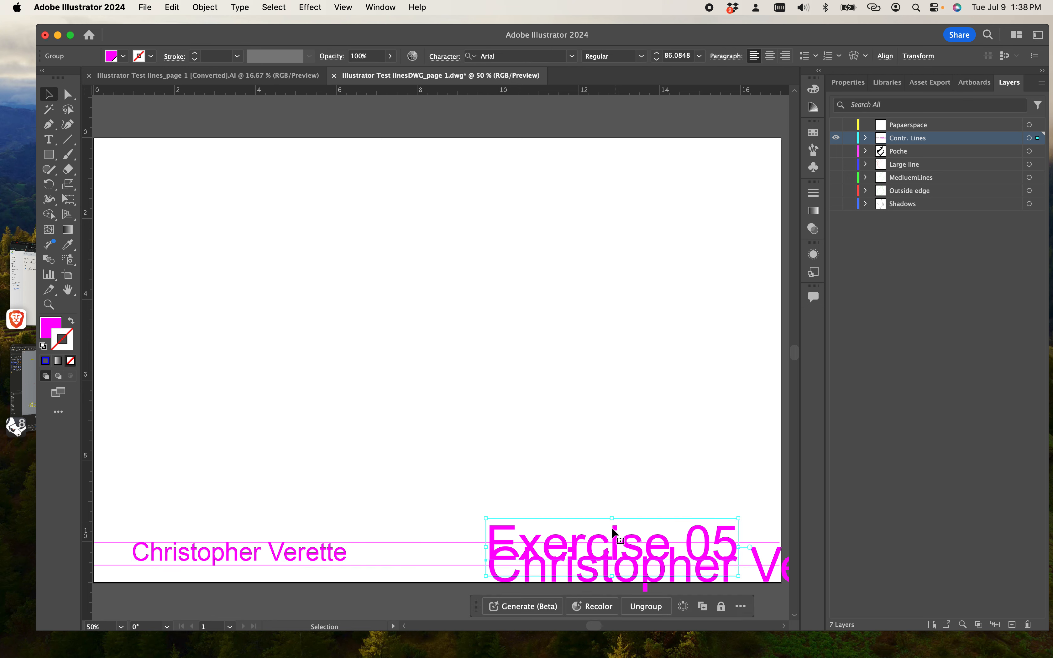
pyautogui.doubleClick(629, 534)
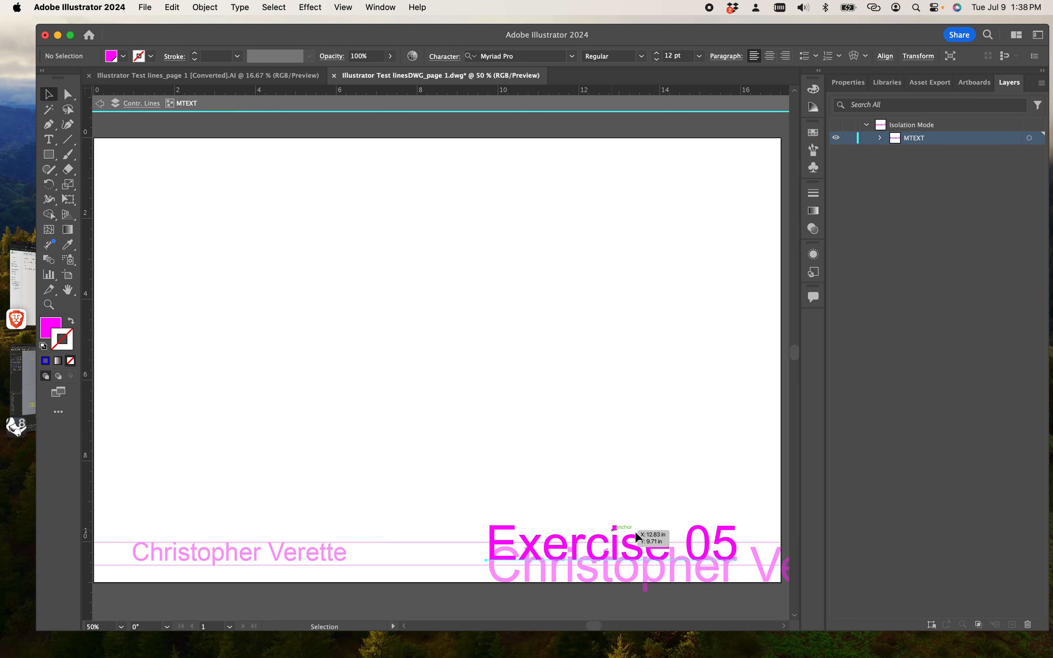
pyautogui.doubleClick(700, 539)
pyautogui.press('super+a')
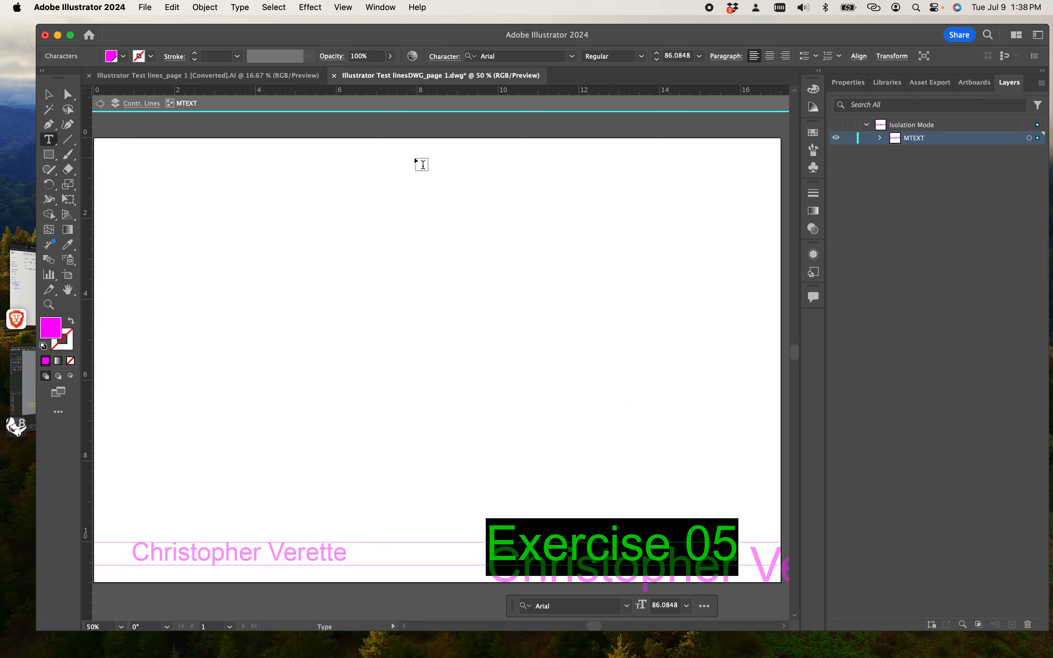
pyautogui.click(657, 59)
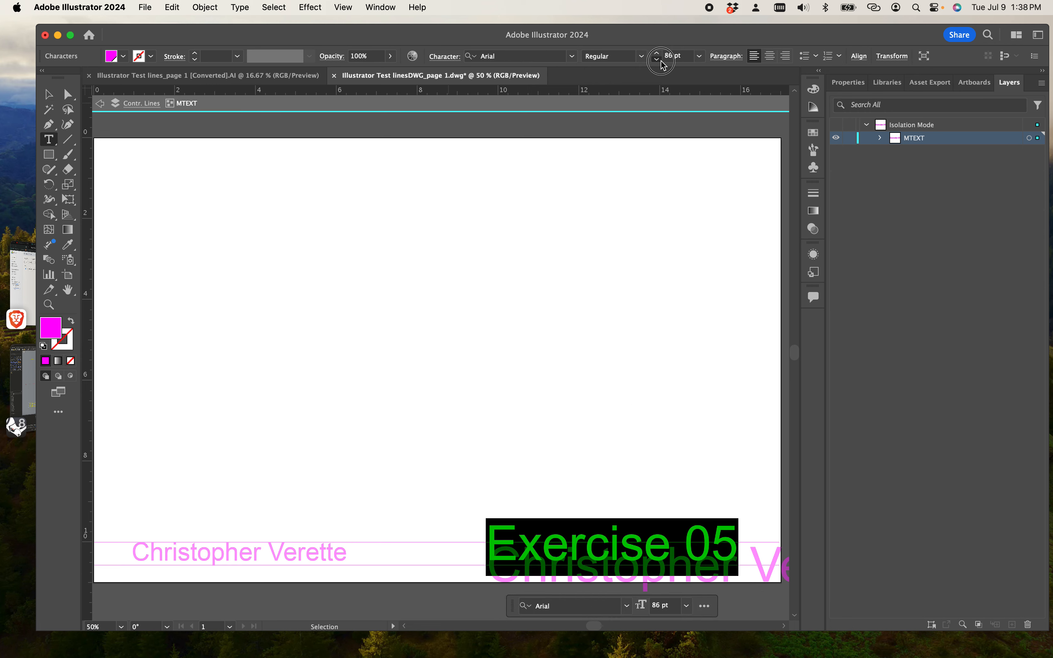
pyautogui.click(660, 61)
pyautogui.keyDown('shift'); pyautogui.click(661, 60); pyautogui.keyUp('shift')
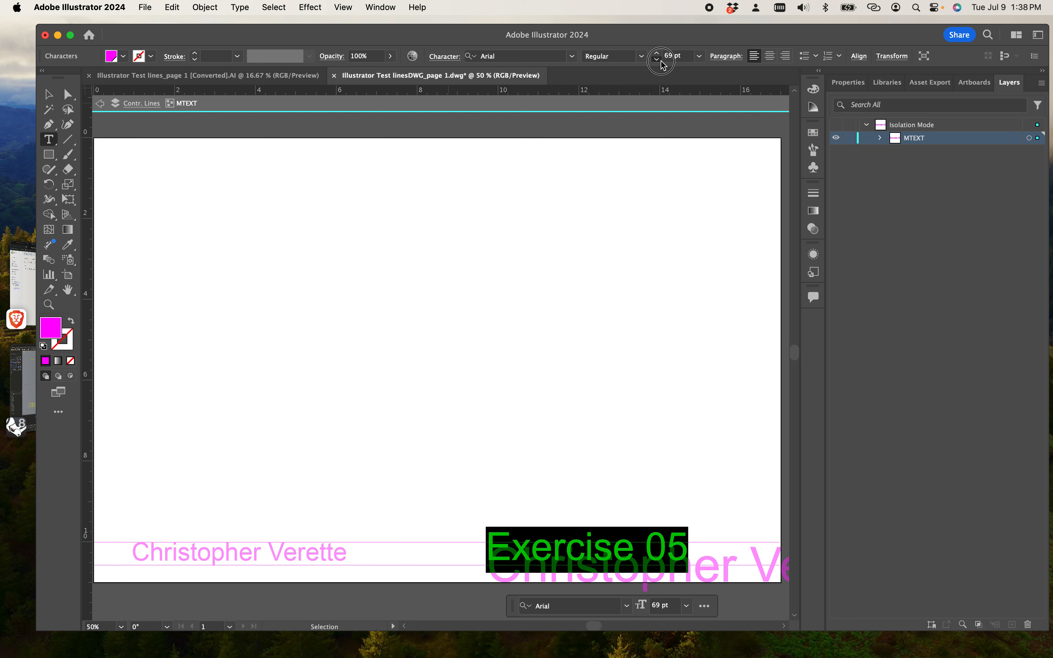
pyautogui.keyDown('shift'); pyautogui.click(660, 60); pyautogui.keyUp('shift')
pyautogui.keyDown('shift'); pyautogui.click(660, 60); pyautogui.keyUp('shift')
pyautogui.keyDown('shift'); pyautogui.click(661, 60); pyautogui.keyUp('shift')
pyautogui.click(580, 278)
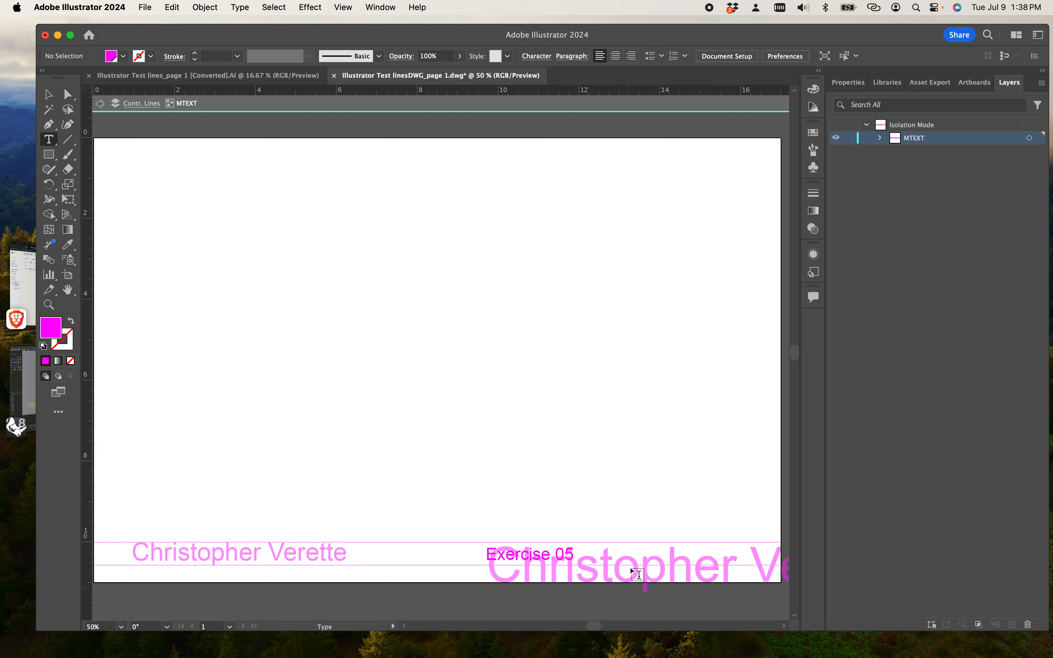
# Reduce the oversized name text overlapping the "Exercise 05" title to a font size of 29 pt.
pyautogui.doubleClick(630, 565)
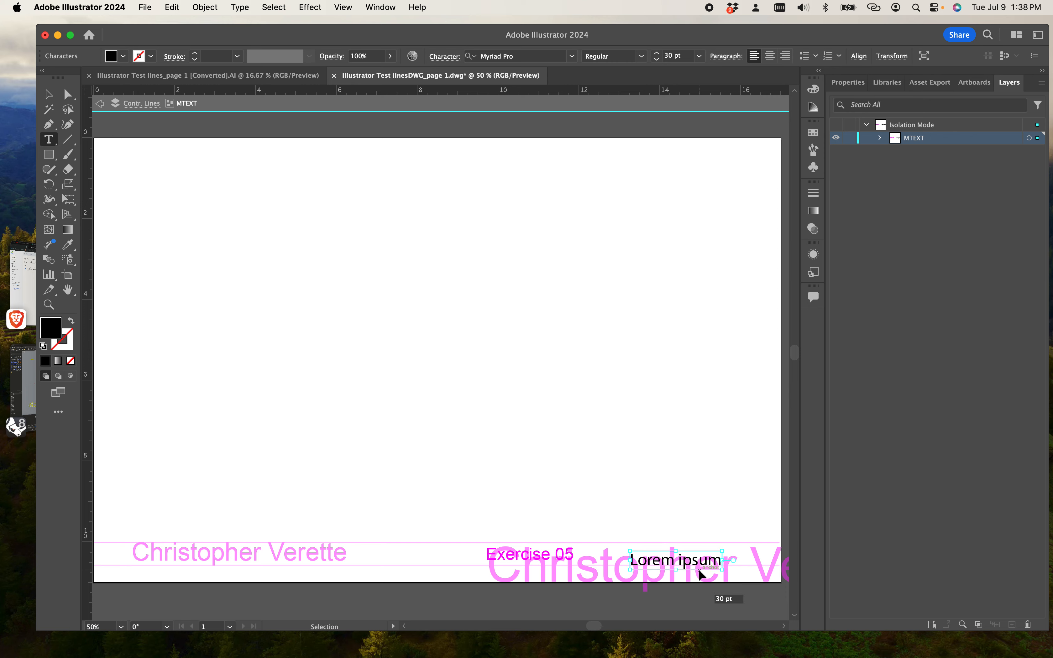
pyautogui.press('super+z')
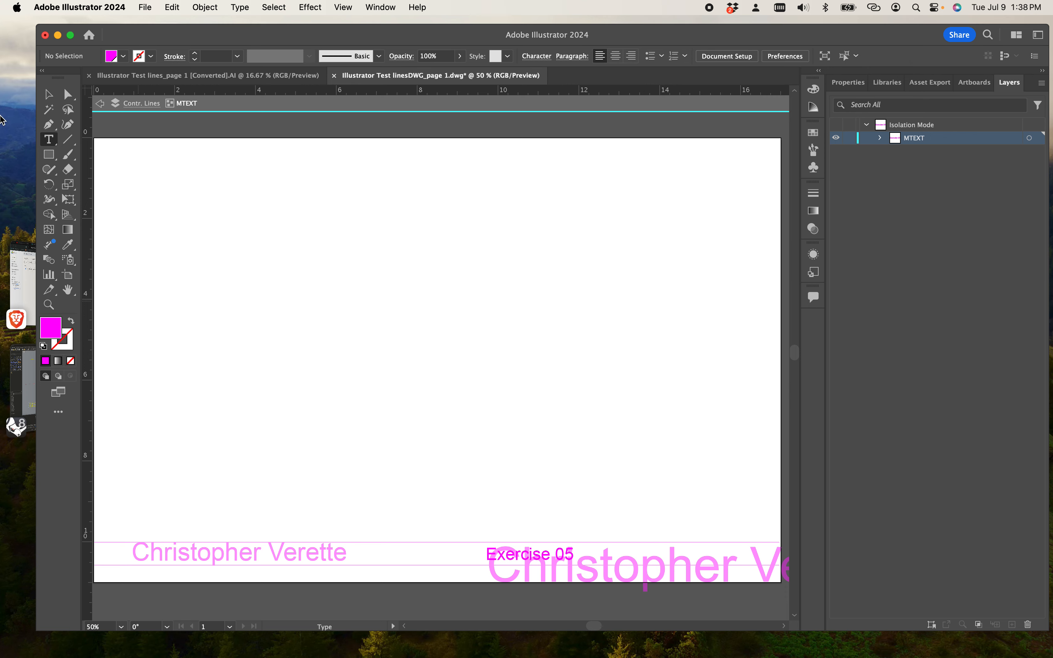
pyautogui.click(51, 95)
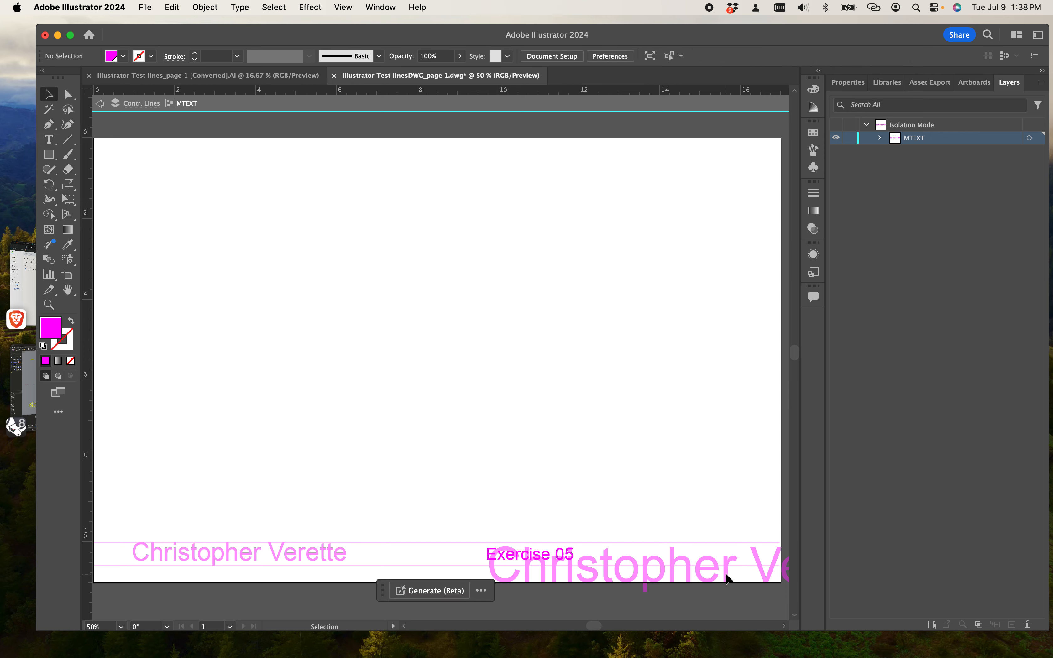
pyautogui.doubleClick(720, 582)
pyautogui.click(722, 581)
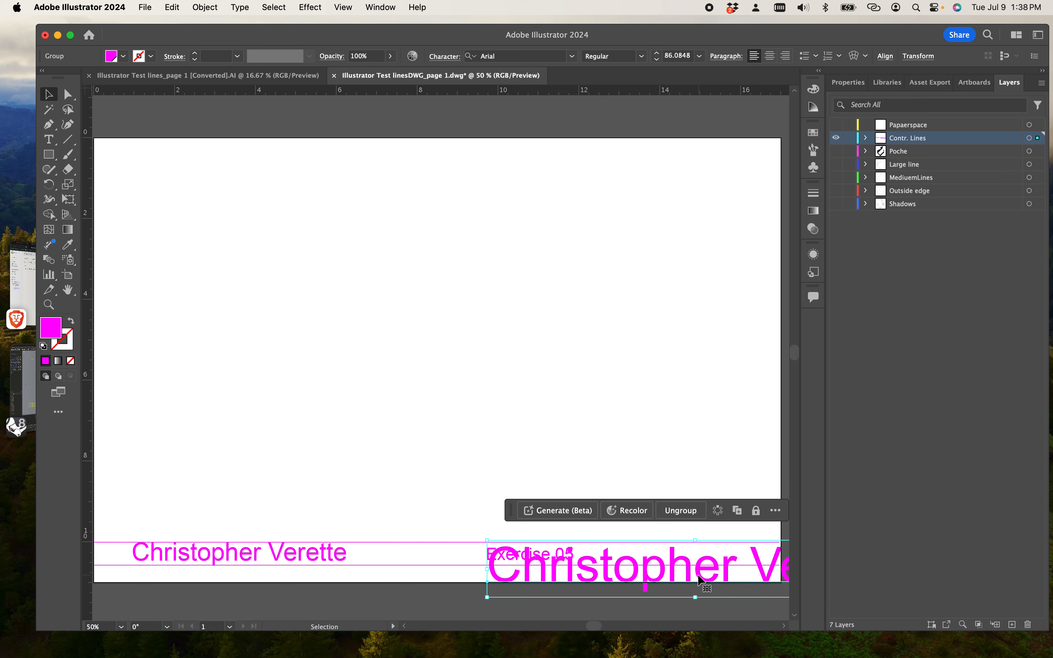
pyautogui.click(656, 59)
pyautogui.click(656, 60)
pyautogui.click(657, 60)
pyautogui.click(657, 61)
pyautogui.click(657, 61)
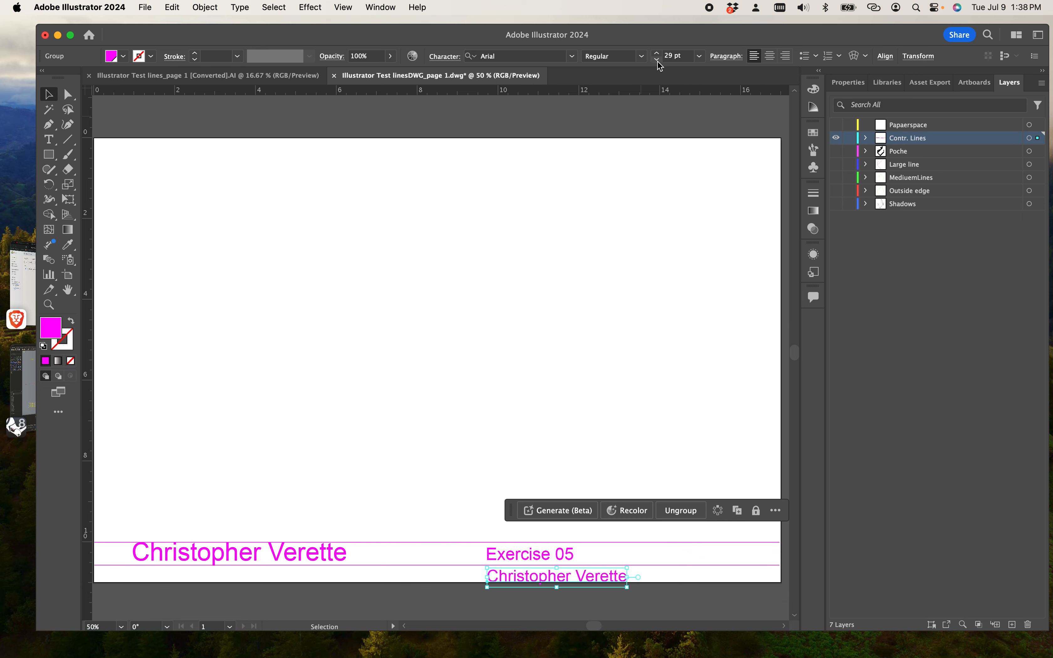
pyautogui.click(579, 291)
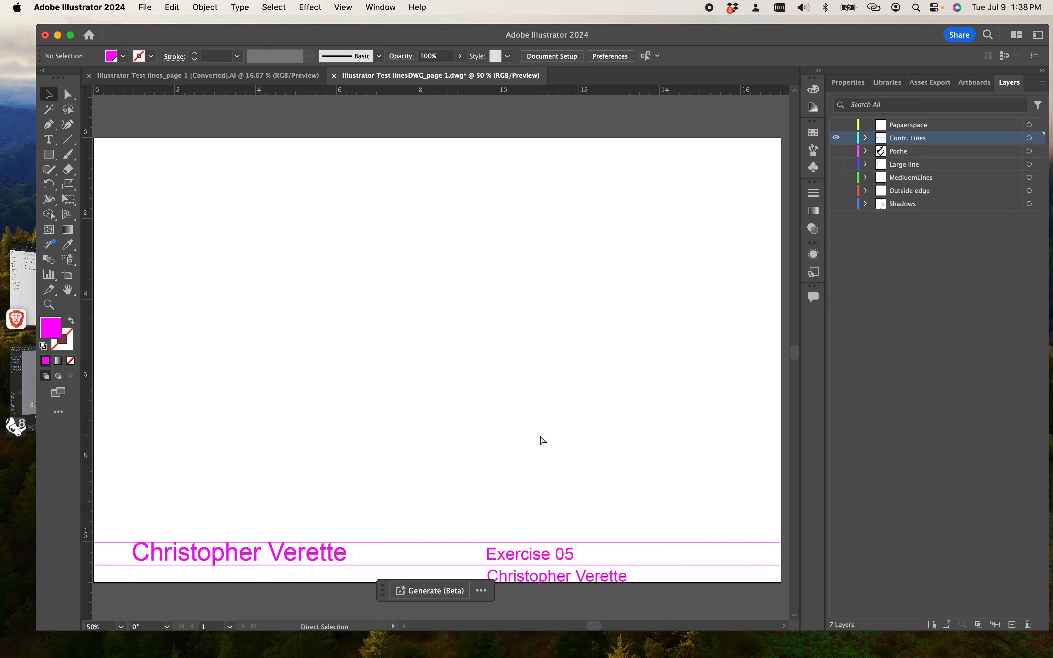
# Select everything on the Contr. Lines layer and set its fill to dark gray 303030.
pyautogui.press('super+minus')
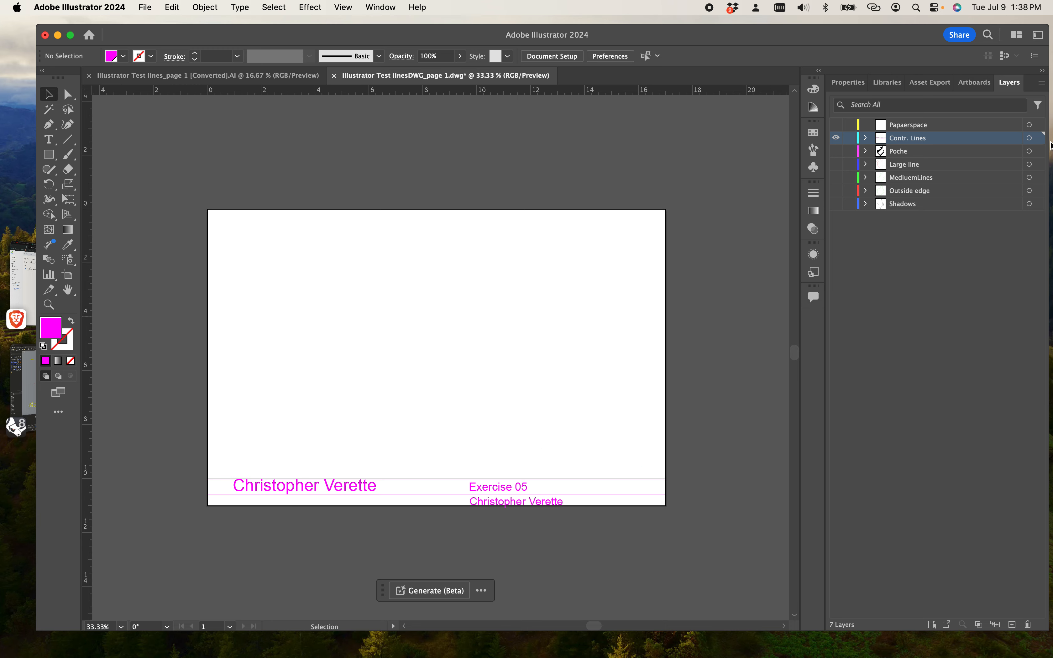
pyautogui.click(1041, 139)
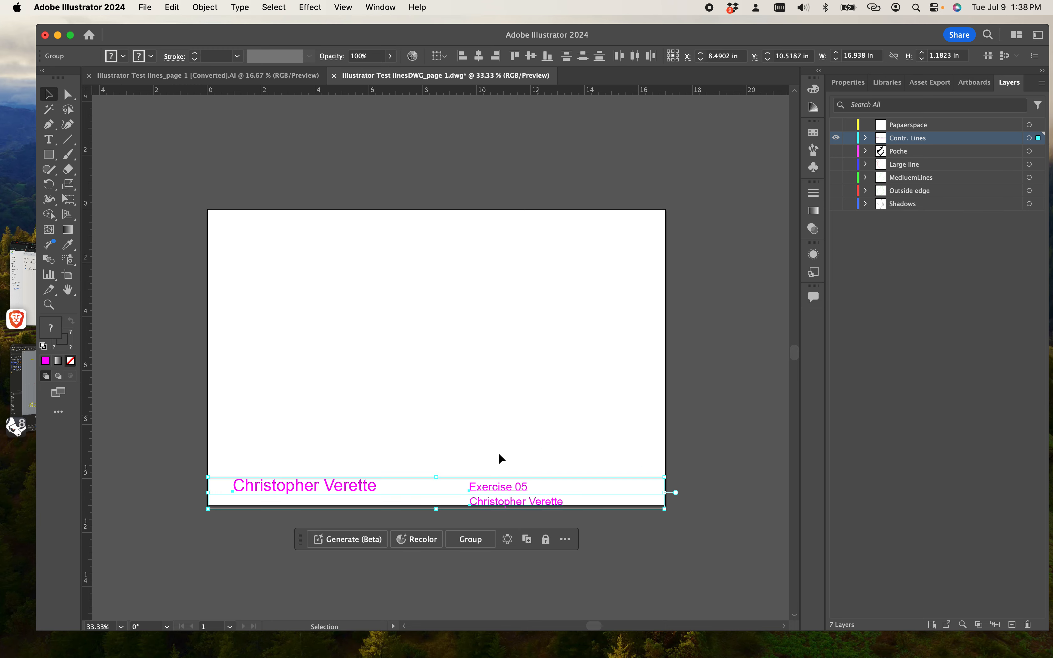
pyautogui.click(45, 361)
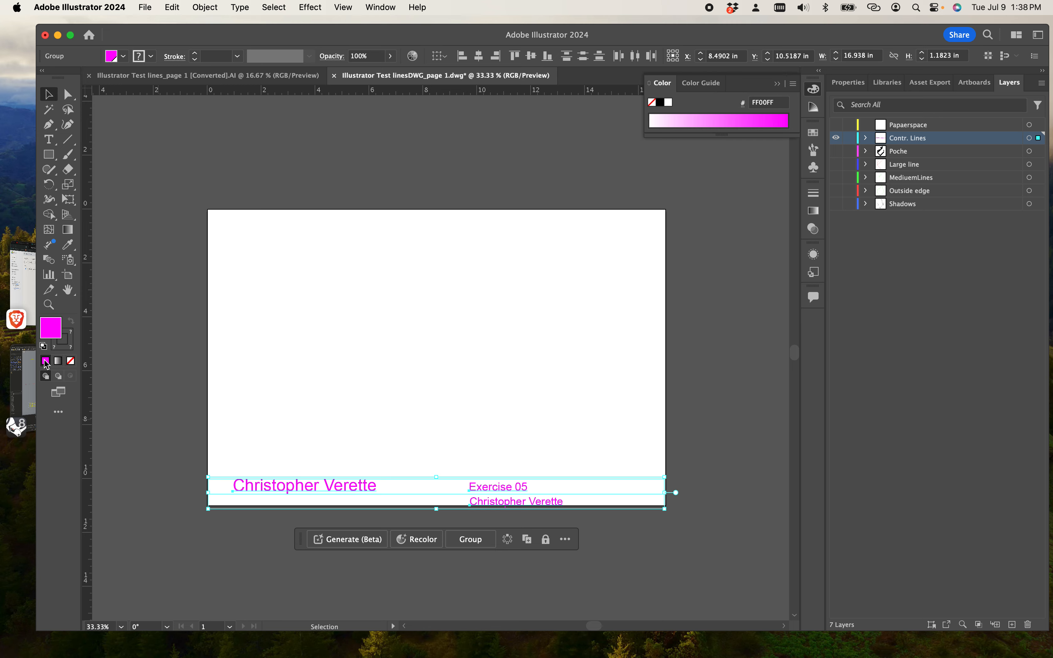
pyautogui.doubleClick(50, 334)
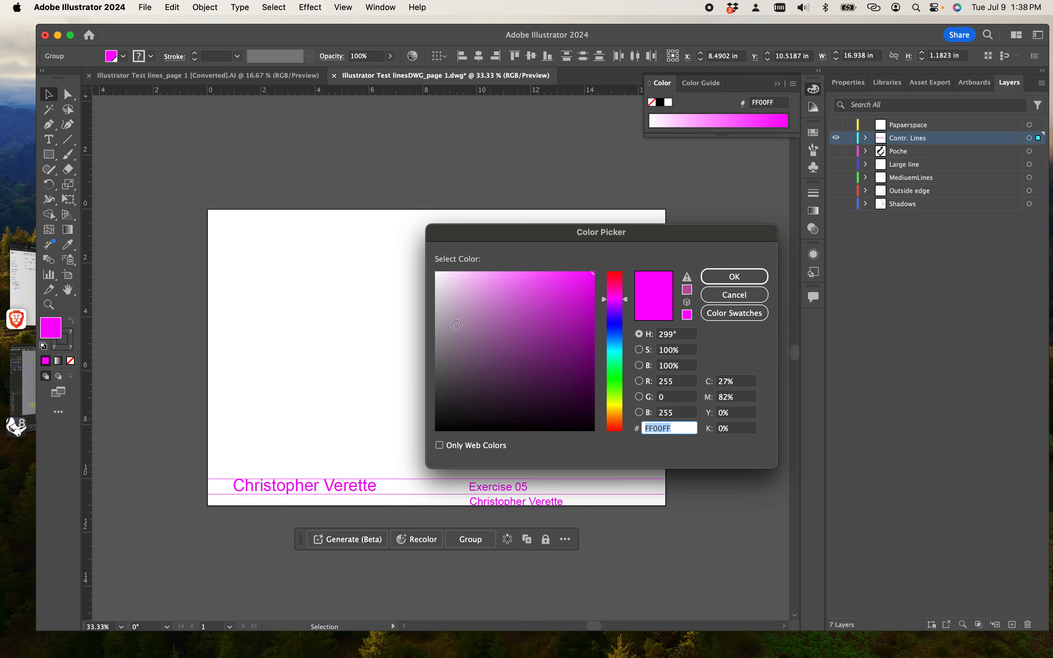
pyautogui.moveTo(531, 366)
pyautogui.mouseDown()
pyautogui.moveTo(426, 394)
pyautogui.moveTo(423, 379)
pyautogui.moveTo(421, 400)
pyautogui.mouseUp()
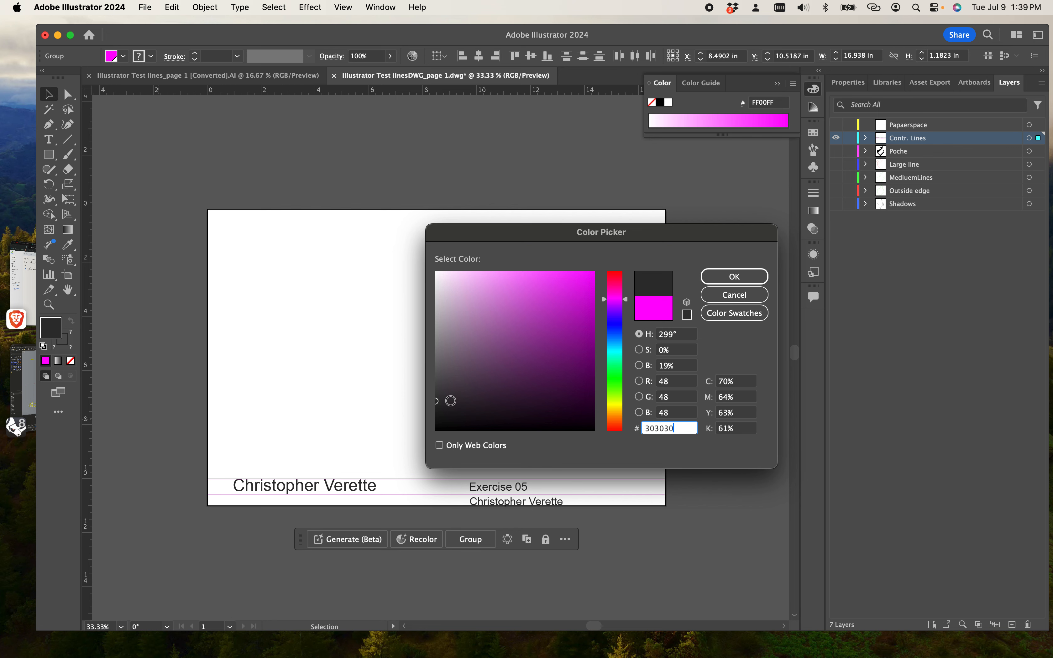
pyautogui.click(724, 278)
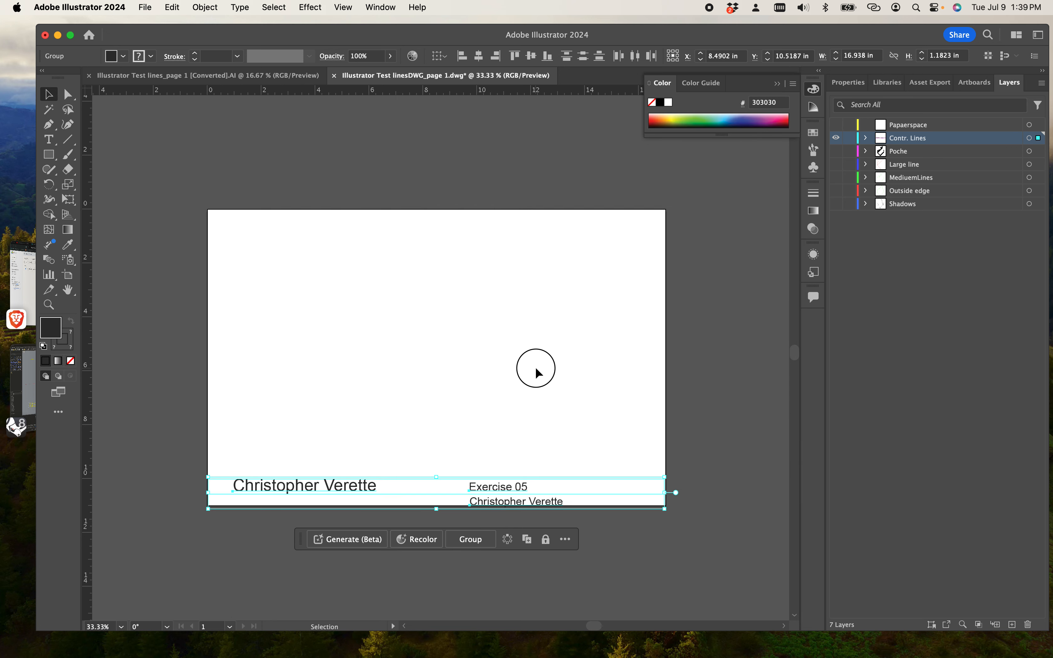
pyautogui.click(535, 370)
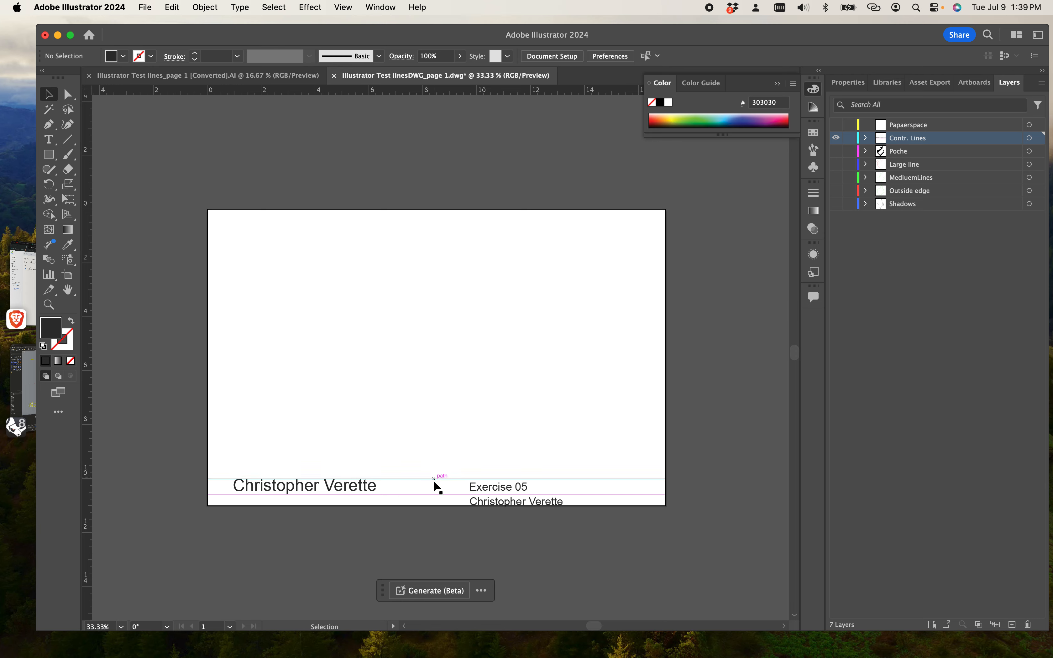
# Set the stroke colour of all artwork on the Contr. Lines layer to medium gray 878787.
pyautogui.click(835, 138)
pyautogui.click(836, 139)
pyautogui.click(637, 476)
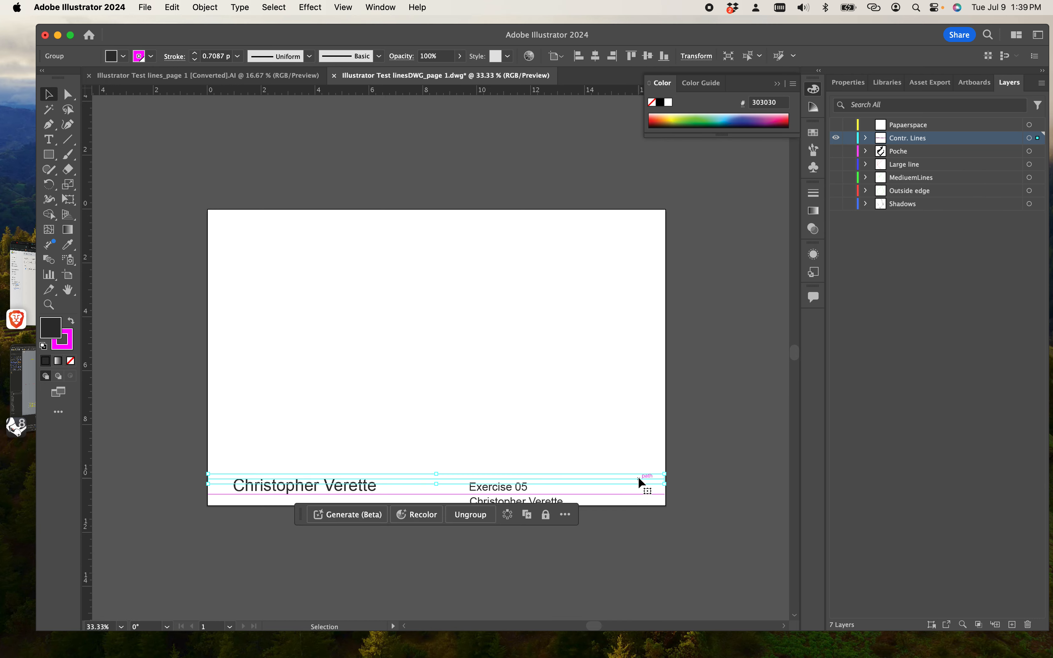
pyautogui.click(700, 479)
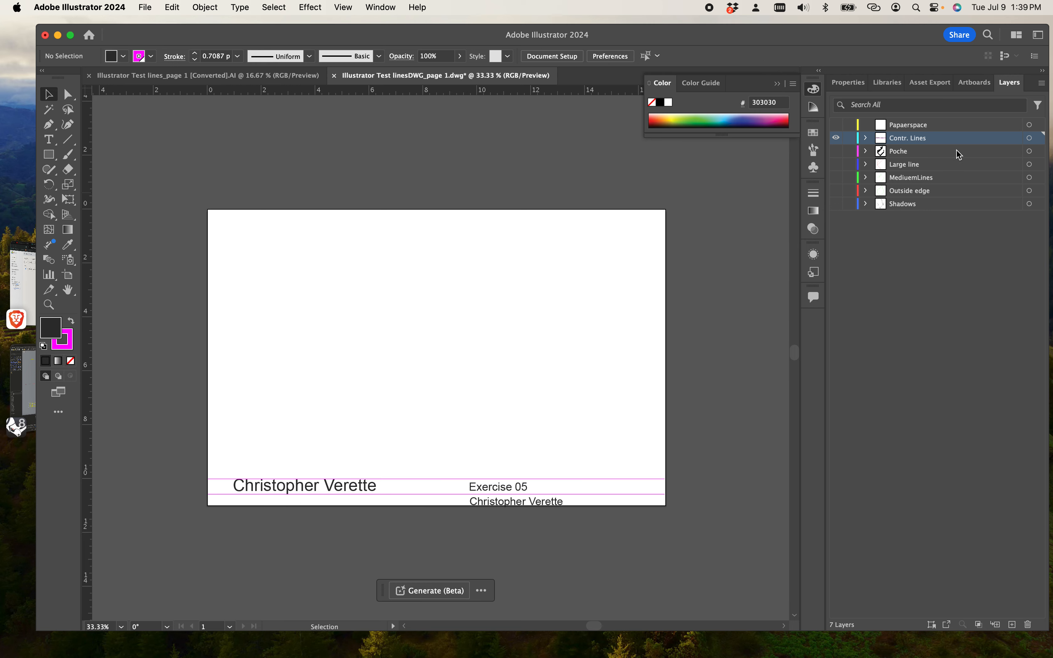
pyautogui.click(1038, 138)
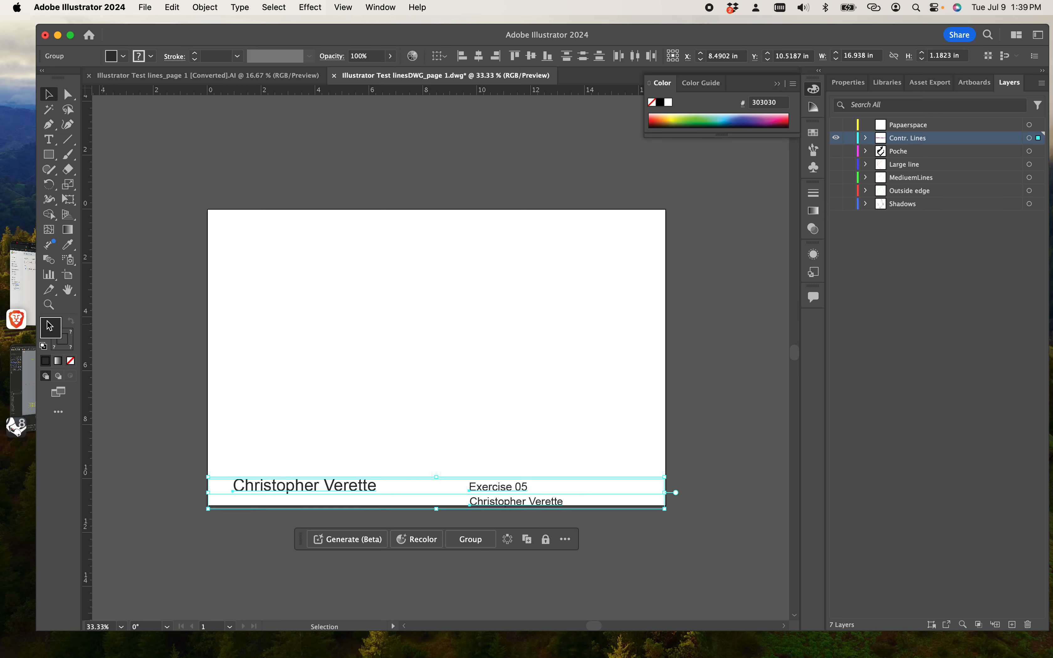
pyautogui.click(72, 350)
pyautogui.doubleClick(72, 351)
pyautogui.moveTo(476, 349)
pyautogui.mouseDown()
pyautogui.moveTo(425, 381)
pyautogui.moveTo(420, 343)
pyautogui.mouseUp()
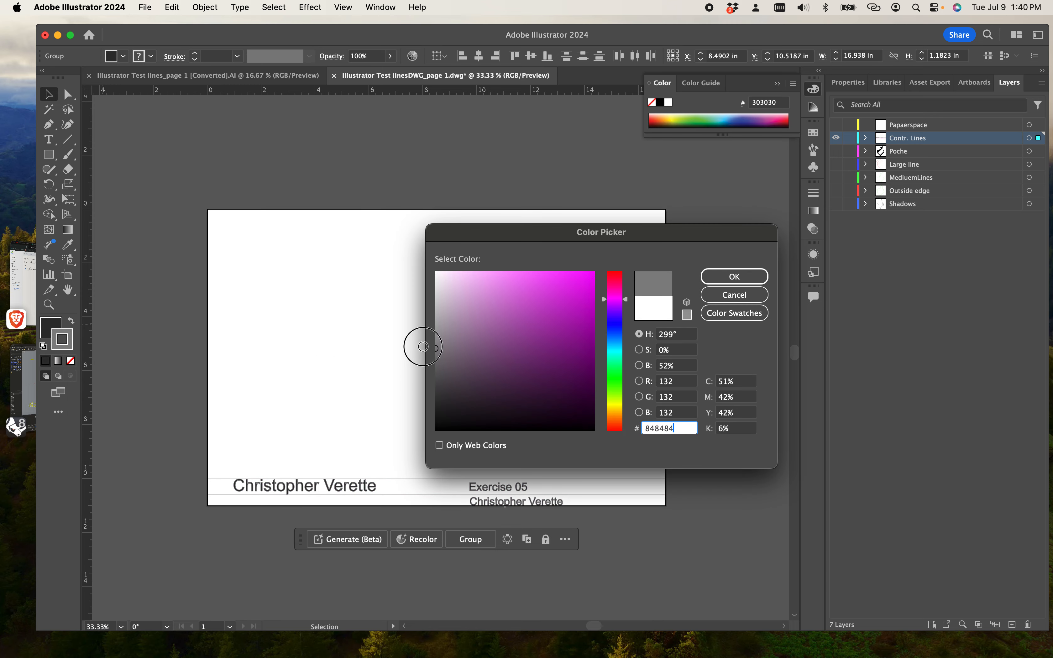
pyautogui.click(735, 276)
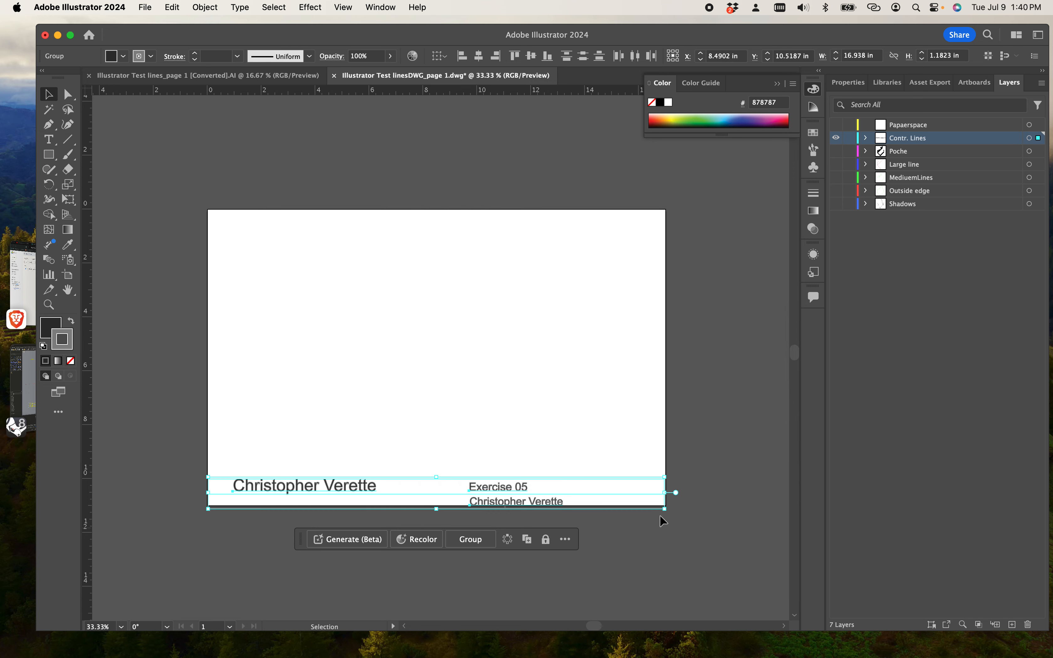
pyautogui.click(622, 419)
# Remove the stroke from the larger name text between the two title lines, leaving only its fill.
pyautogui.press('super+equal')
pyautogui.press('super+equal')
pyautogui.press('super+equal')
pyautogui.press('super+equal')
pyautogui.press('super+equal')
pyautogui.press('super+equal')
pyautogui.press('super+equal')
pyautogui.press('super+equal')
pyautogui.press('super+equal')
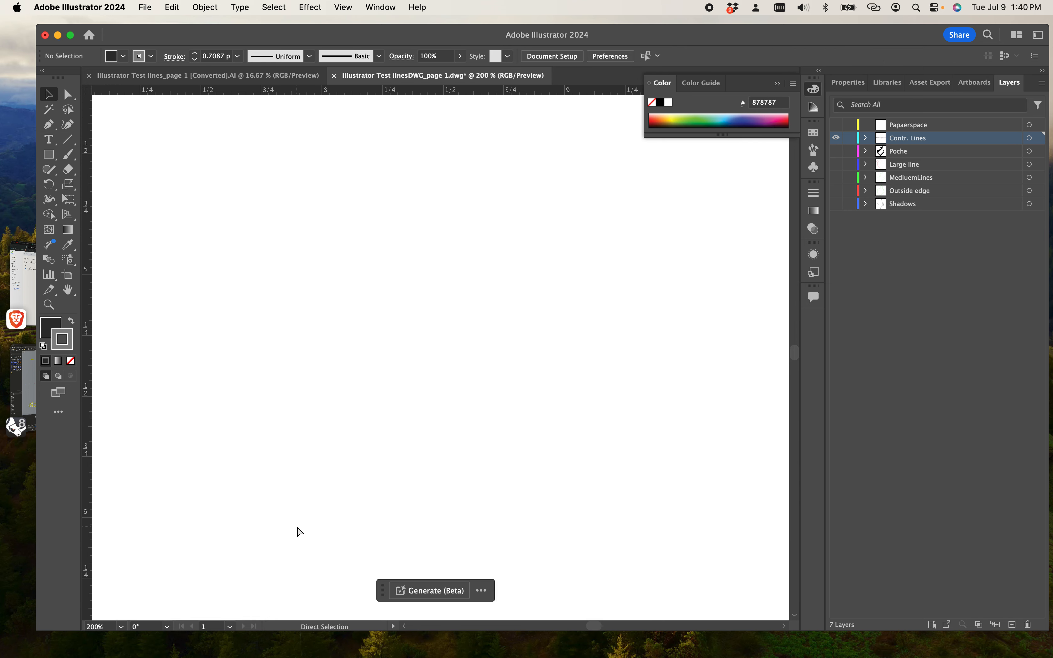
pyautogui.press('space')
pyautogui.moveTo(297, 531); pyautogui.dragTo(528, 150)
pyautogui.moveTo(380, 508); pyautogui.dragTo(413, 166)
pyautogui.moveTo(373, 487); pyautogui.dragTo(415, 153)
pyautogui.moveTo(370, 466); pyautogui.dragTo(443, 102)
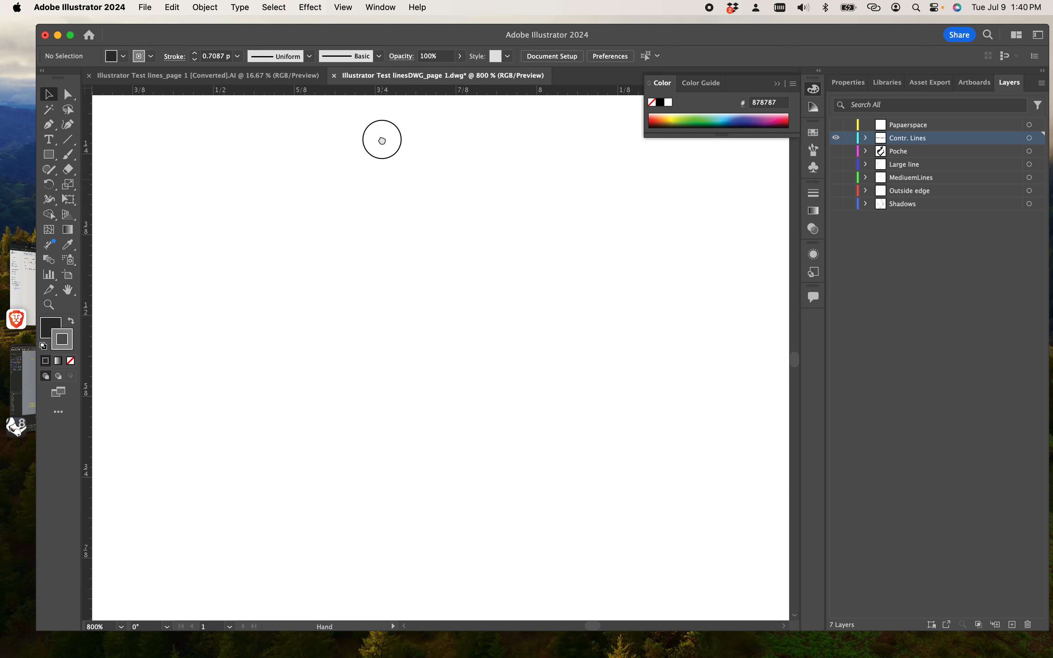
pyautogui.moveTo(380, 138); pyautogui.dragTo(354, 515)
pyautogui.moveTo(301, 429); pyautogui.dragTo(298, 242)
pyautogui.moveTo(287, 476); pyautogui.dragTo(761, 431)
pyautogui.moveTo(392, 401); pyautogui.dragTo(659, 453)
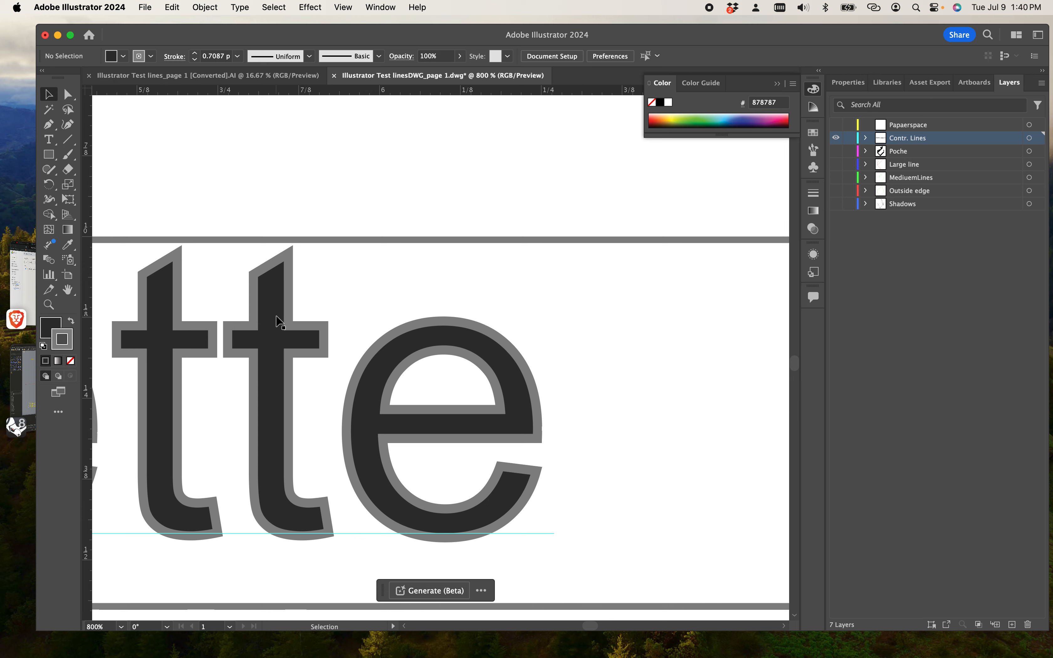
pyautogui.click(427, 345)
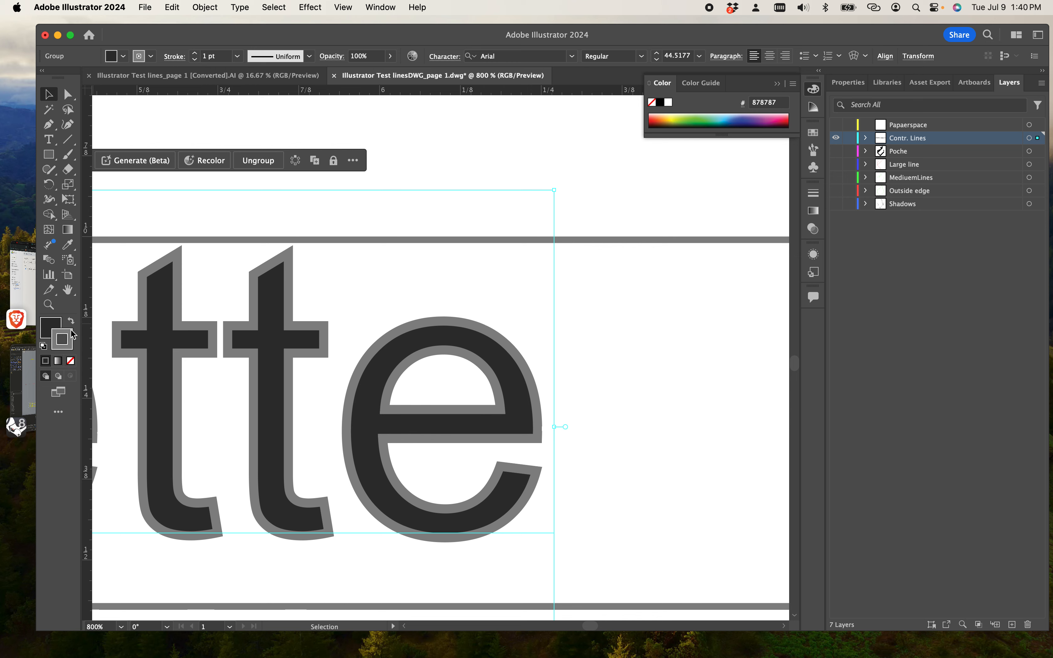
pyautogui.click(70, 361)
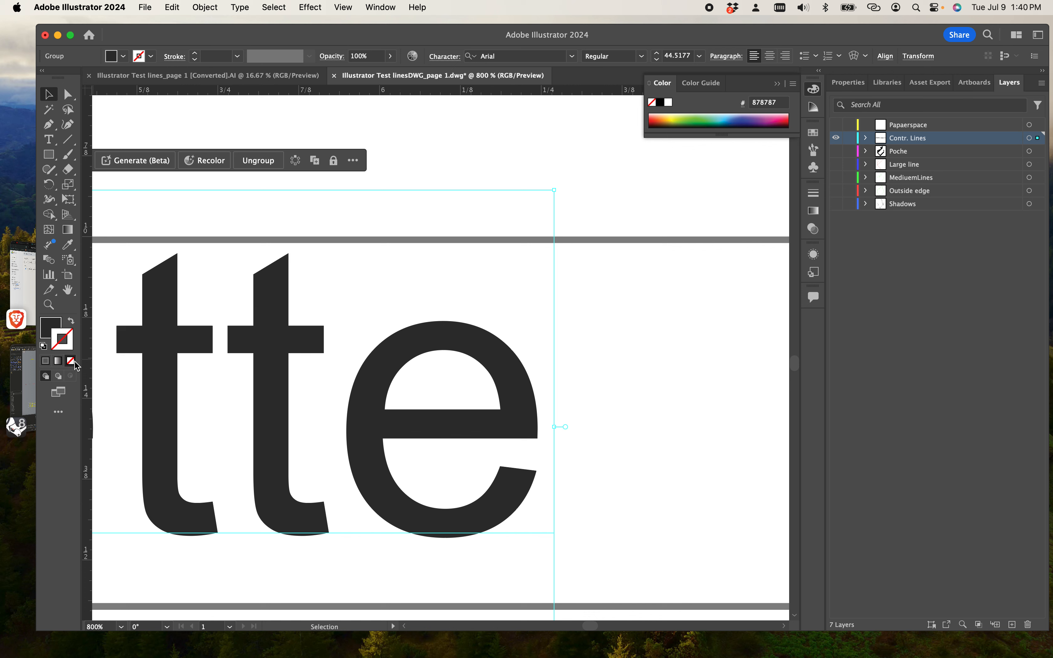
pyautogui.click(648, 375)
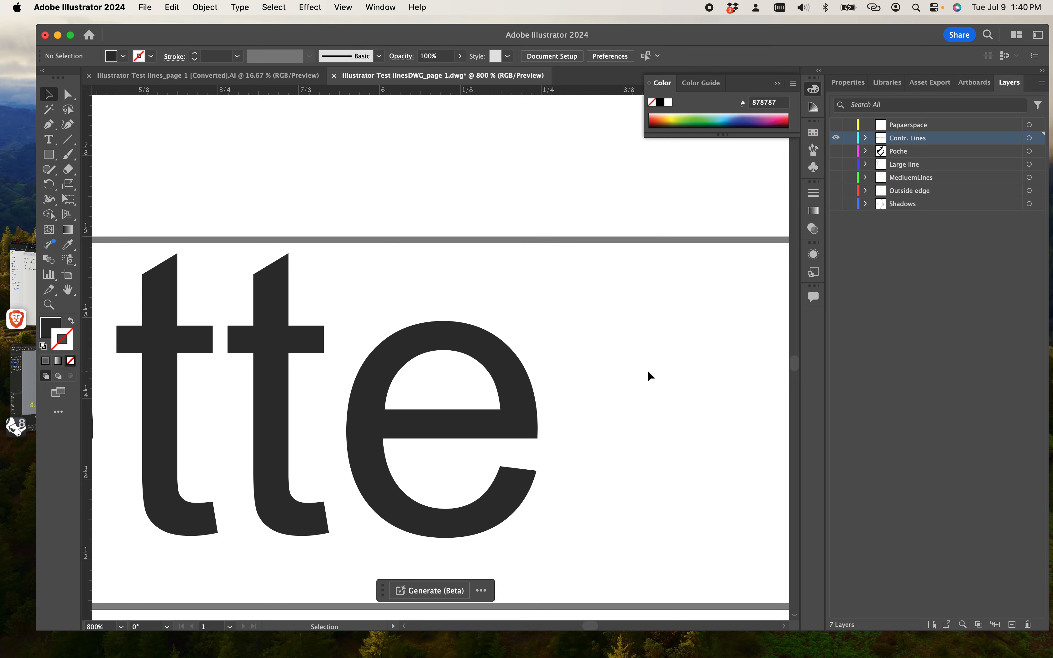
# Examine the larger name text and the lower title line up close by selecting each in turn.
pyautogui.scroll(-10, 649, 383)
pyautogui.scroll(10, 629, 355)
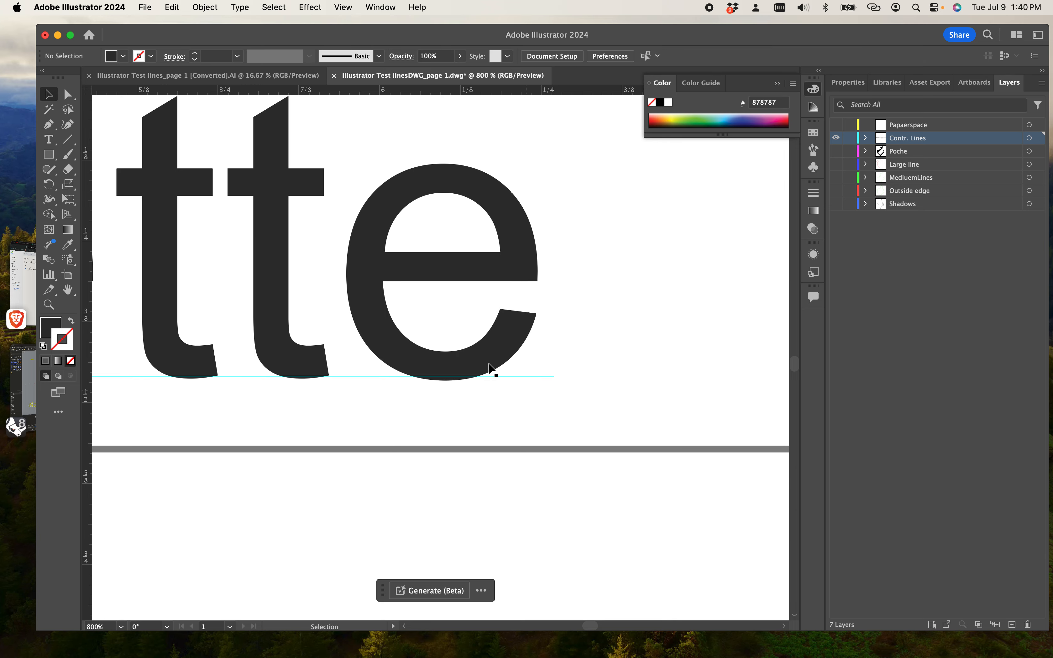
pyautogui.click(488, 370)
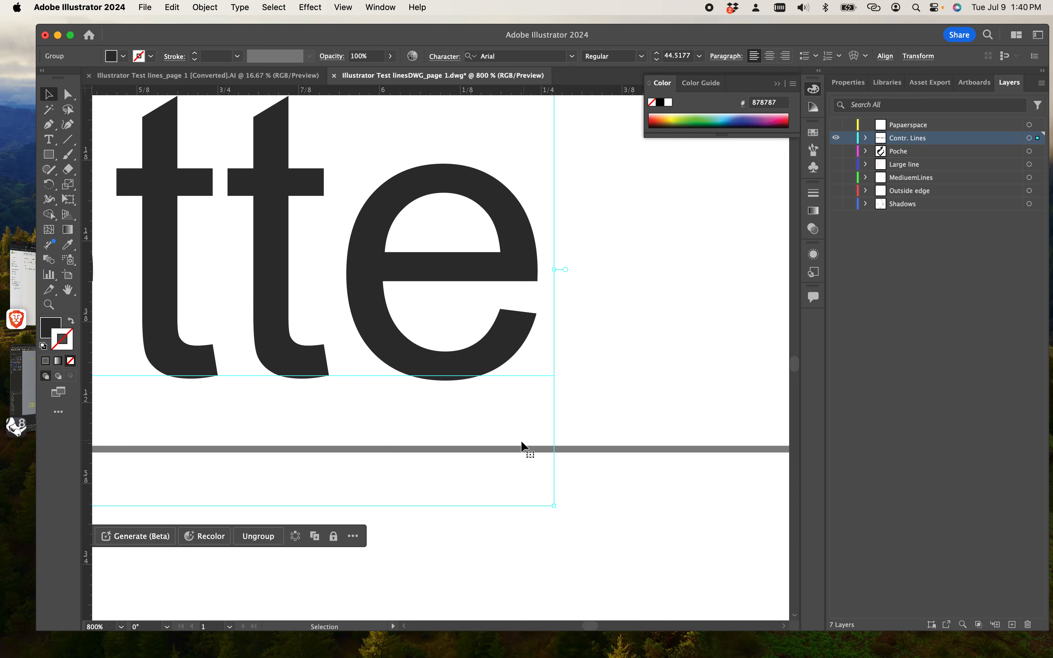
pyautogui.click(591, 389)
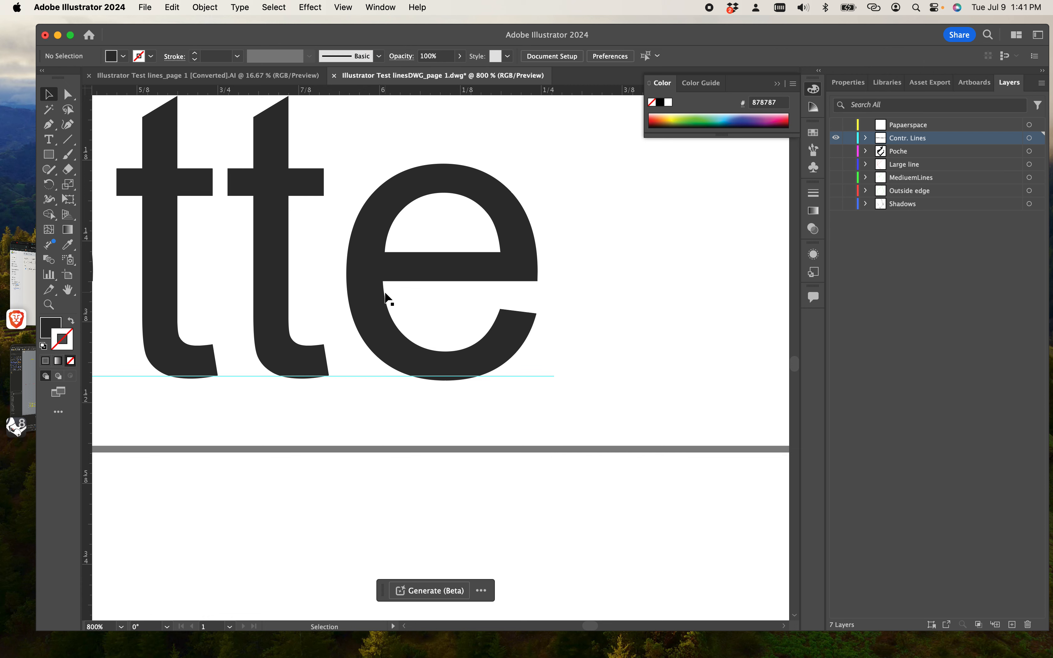
pyautogui.click(419, 450)
pyautogui.moveTo(697, 513); pyautogui.dragTo(653, 407)
pyautogui.click(681, 383)
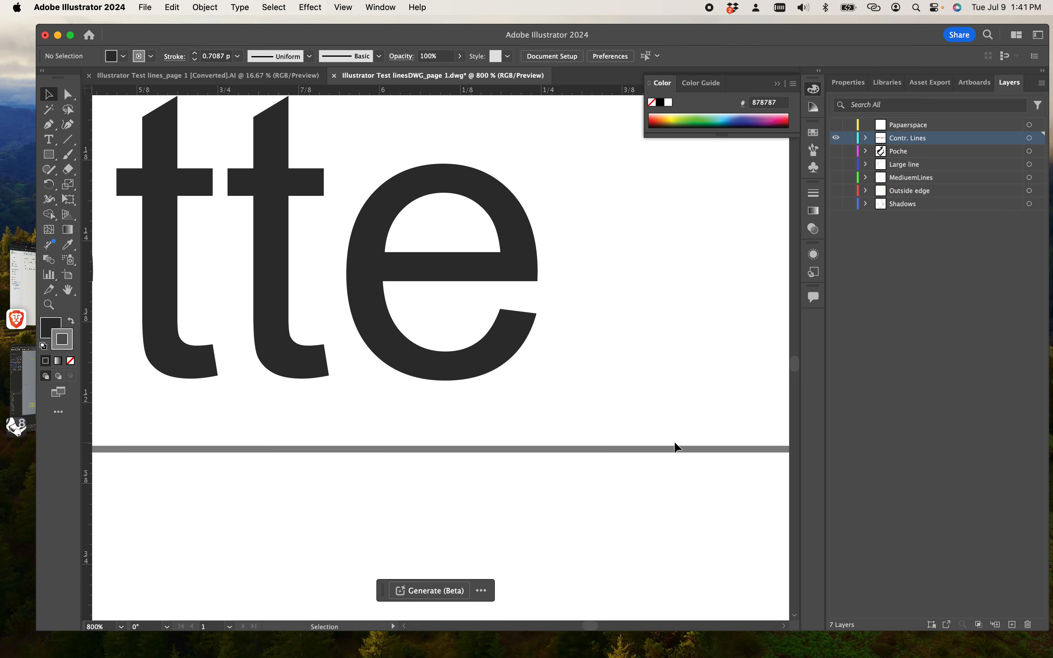
# Set the stroke weight of the upper title line to 0.125 pt.
pyautogui.press('super+minus')
pyautogui.press('super+minus')
pyautogui.press('super+minus')
pyautogui.press('super+minus')
pyautogui.press('super+minus')
pyautogui.press('super+minus')
pyautogui.press('super+minus')
pyautogui.press('super+minus')
pyautogui.moveTo(658, 498); pyautogui.dragTo(627, 555)
pyautogui.press('super+equal')
pyautogui.press('super+equal')
pyautogui.press('super+equal')
pyautogui.press('super+equal')
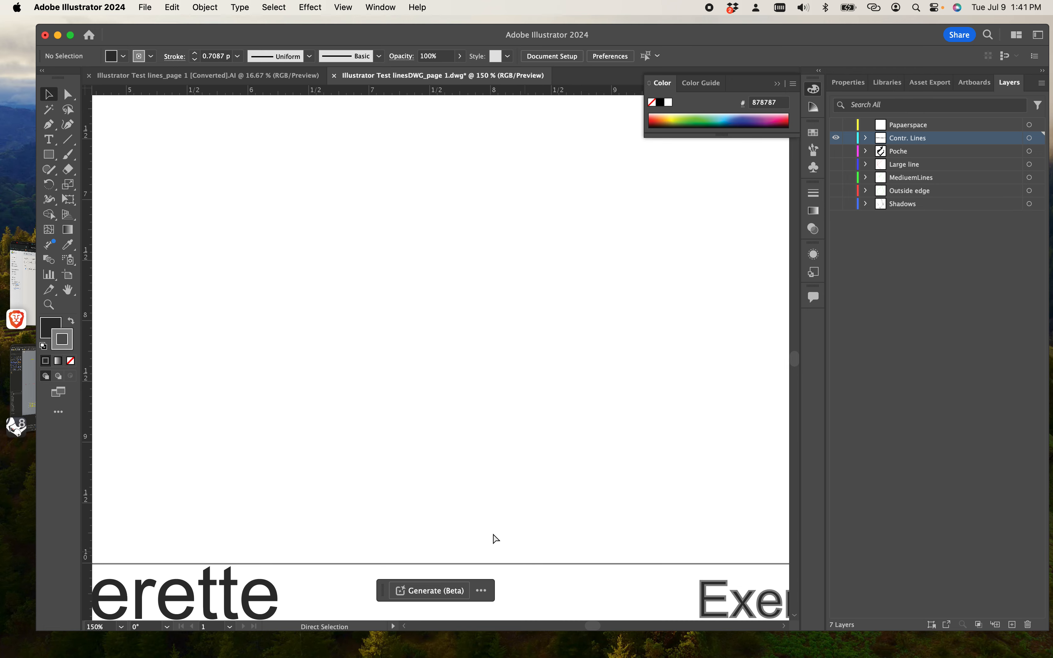
pyautogui.click(519, 383)
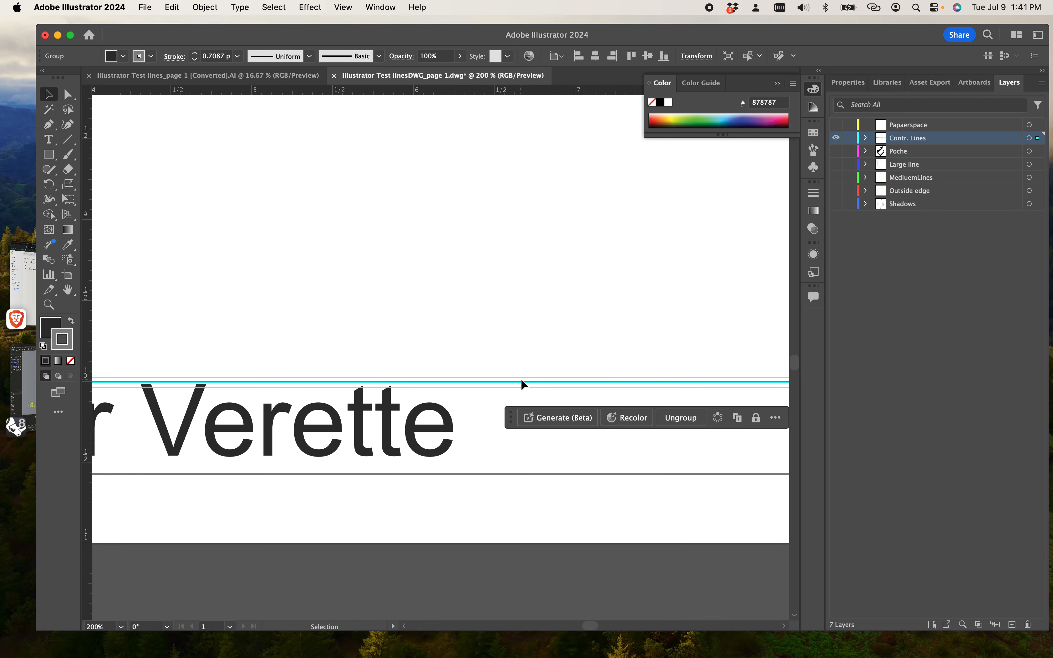
pyautogui.click(813, 194)
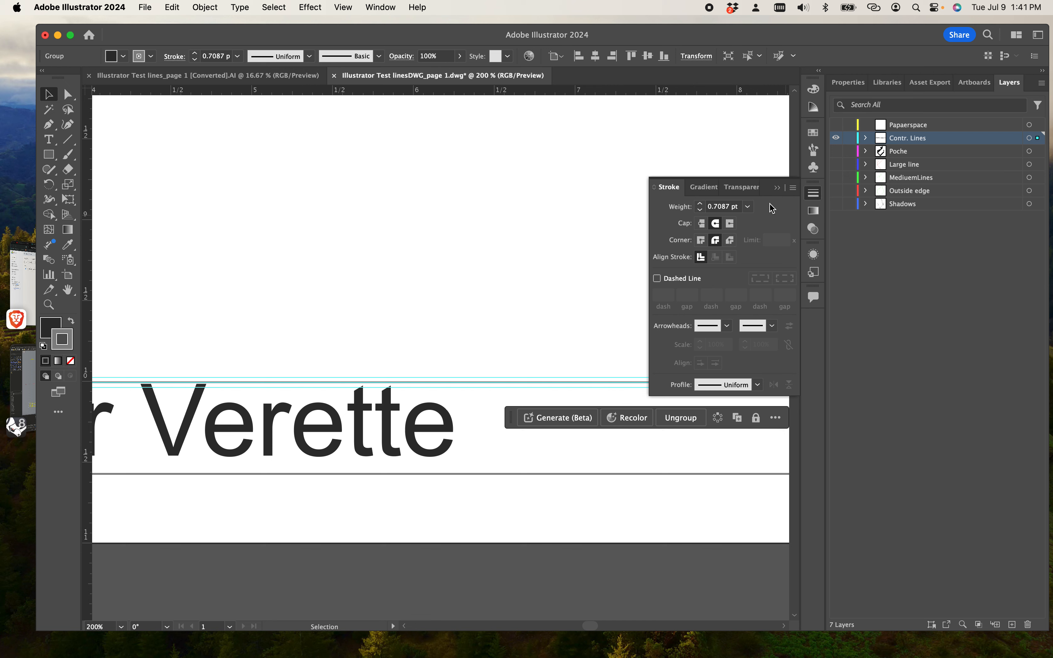
pyautogui.click(730, 207)
pyautogui.tripleClick(730, 207)
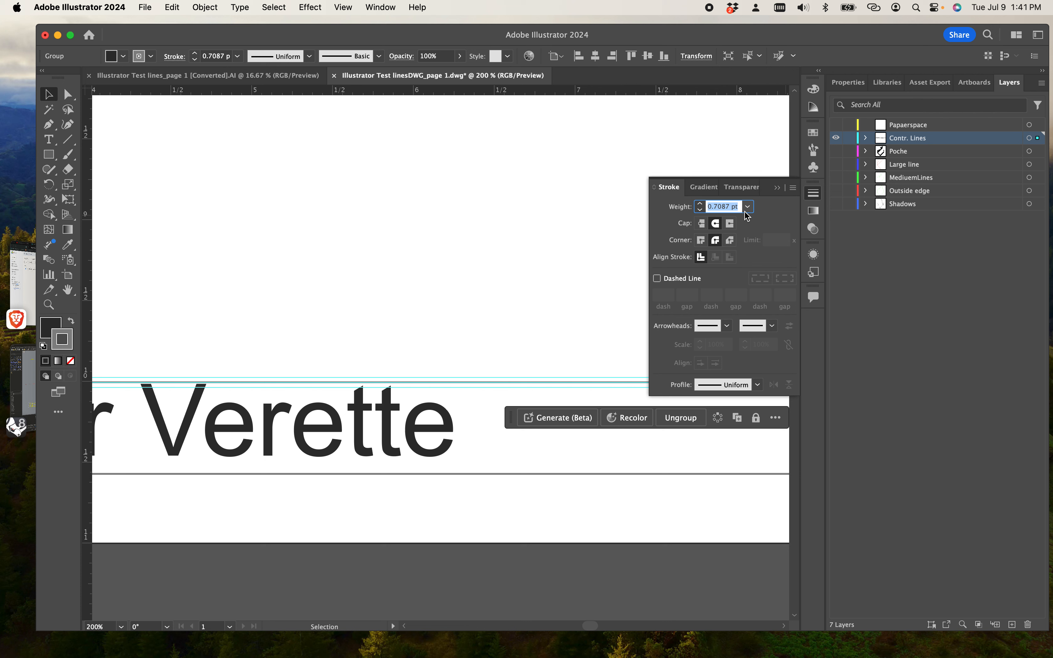
pyautogui.write('.125')
pyautogui.press('Return')
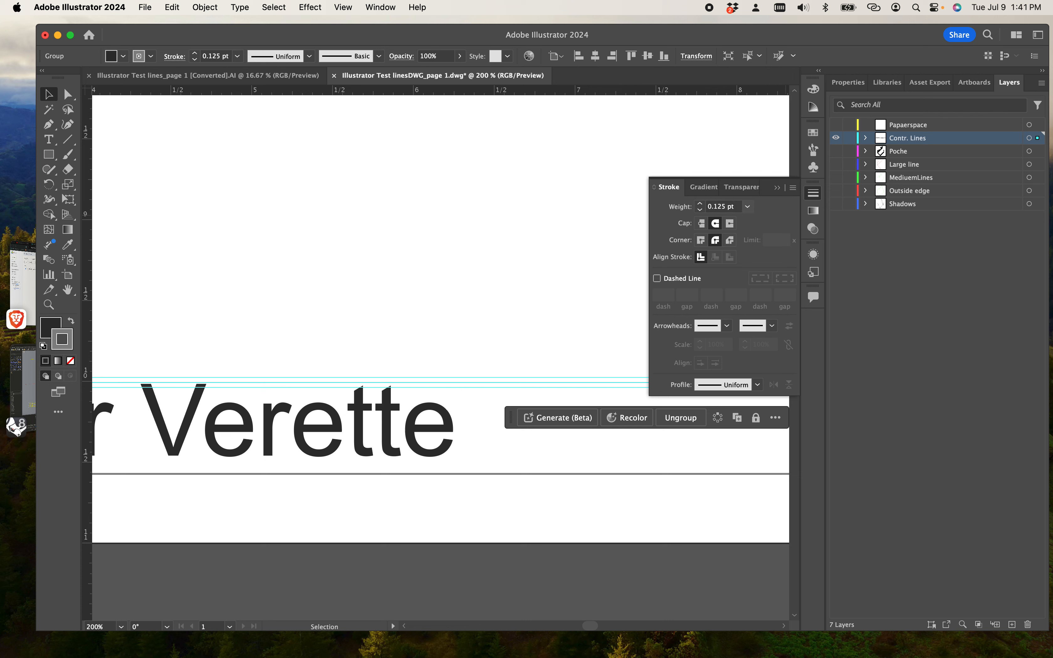
pyautogui.click(401, 285)
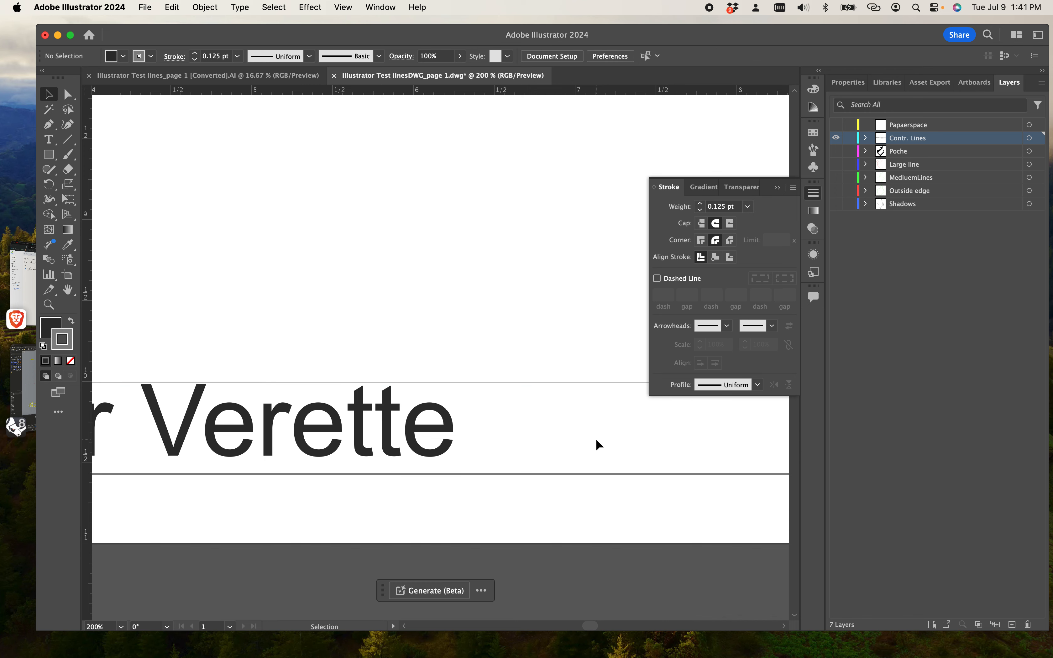
pyautogui.click(505, 382)
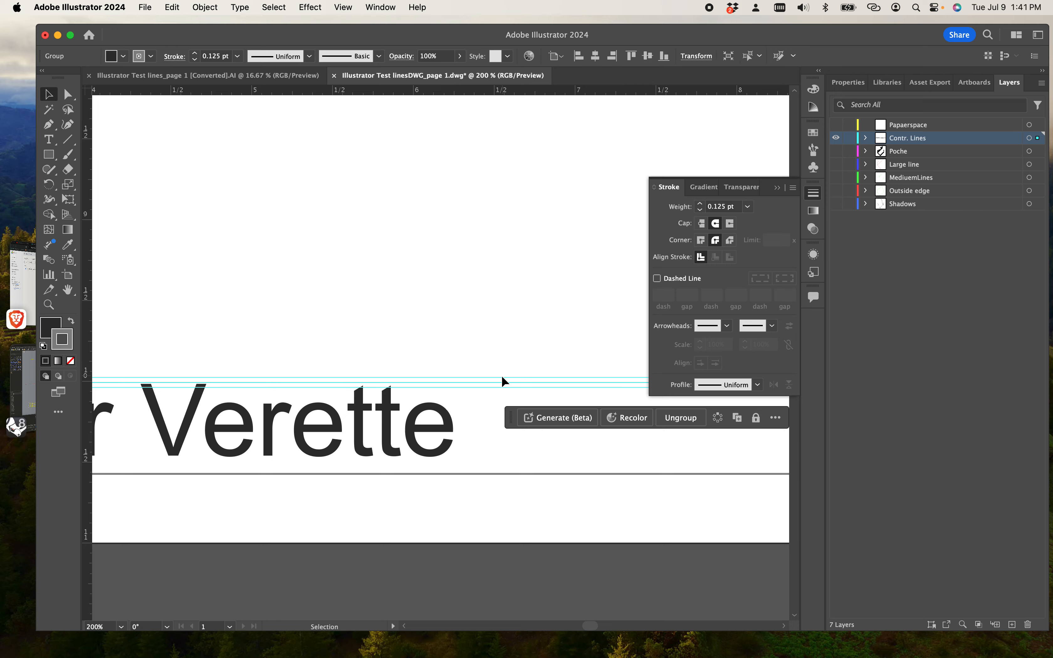
# Set the stroke colour of the upper title line to light gray C9C9C9 and clear the selection.
pyautogui.doubleClick(71, 343)
pyautogui.write('C9C9C9')
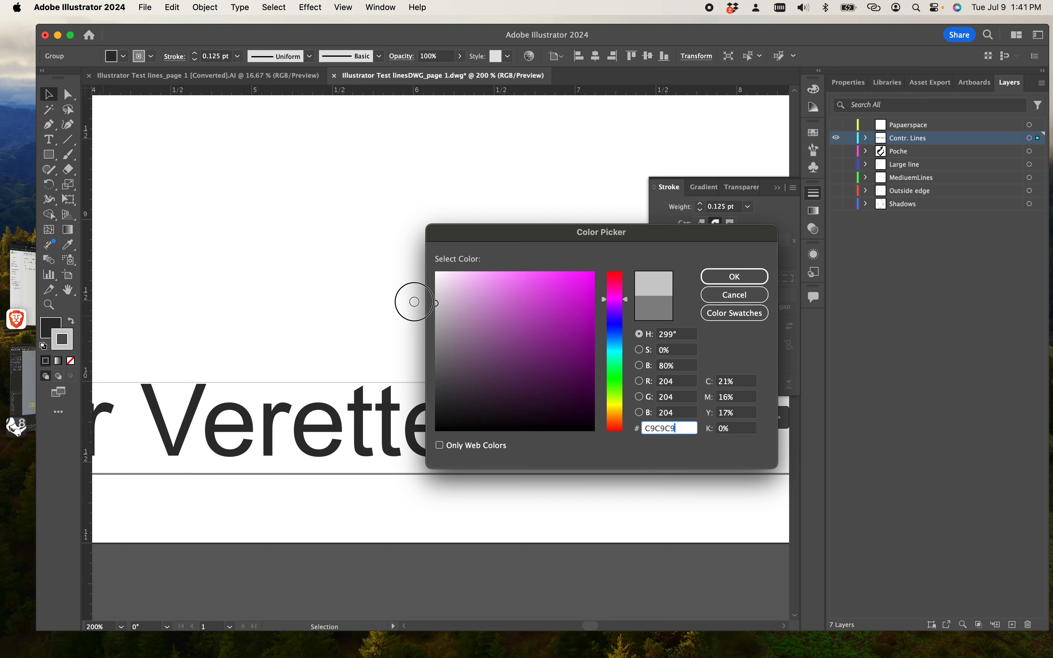
pyautogui.click(735, 277)
pyautogui.click(559, 301)
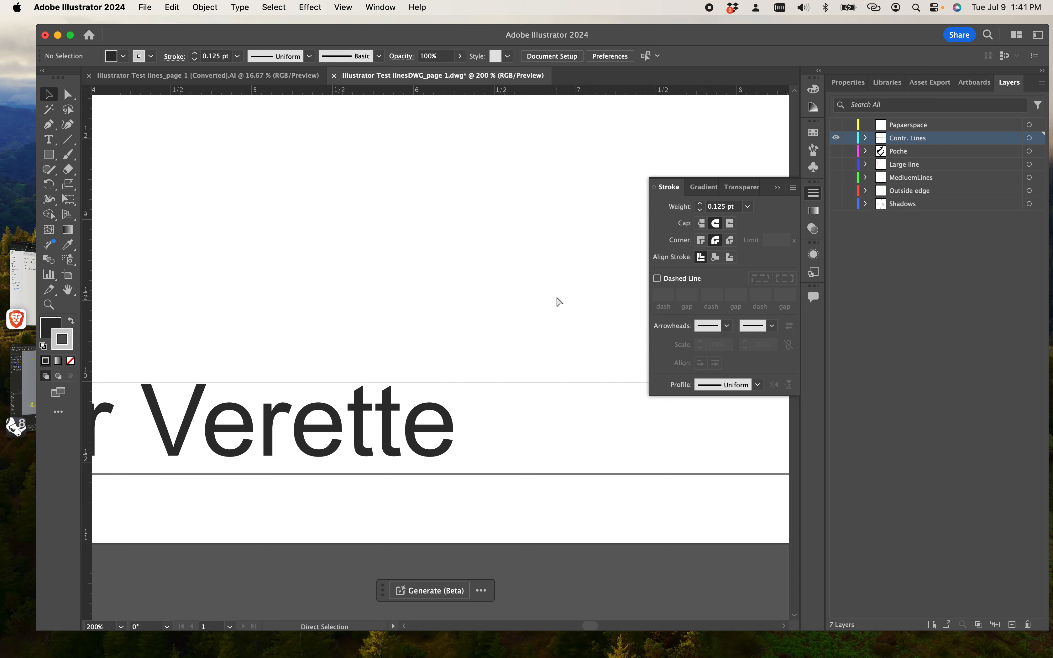
# Compare the upper and lower title lines at several zoom levels, from the whole title strip to close-up.
pyautogui.press('super+minus')
pyautogui.press('super+minus')
pyautogui.press('super+minus')
pyautogui.press('super+minus')
pyautogui.press('super+minus')
pyautogui.press('super+minus')
pyautogui.press('super+minus')
pyautogui.press('super+minus')
pyautogui.press('super+minus')
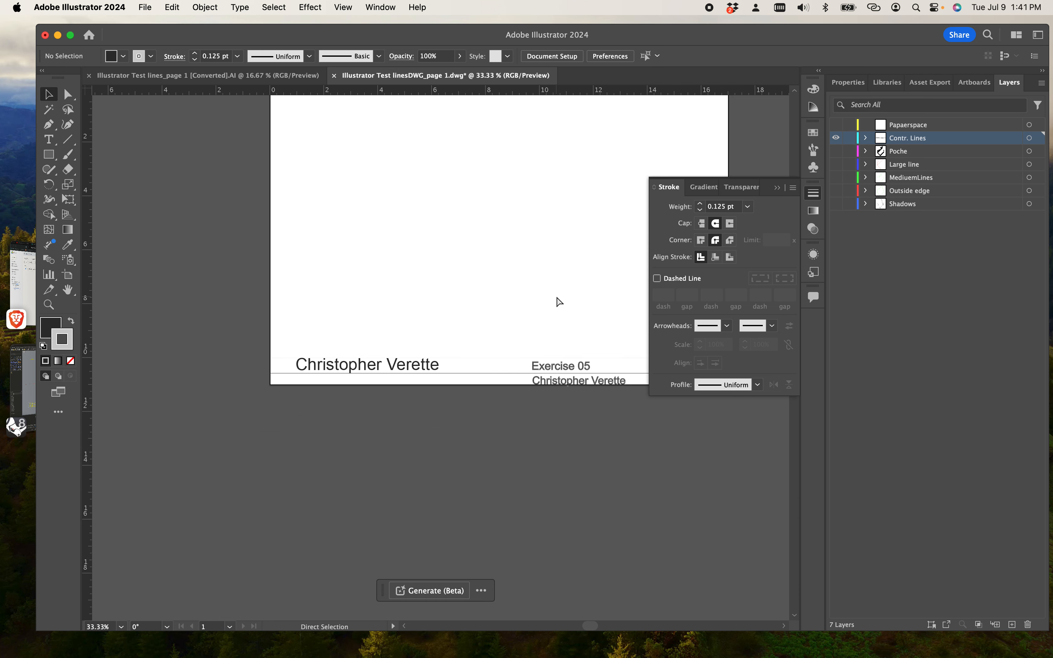
pyautogui.press('super+plus')
pyautogui.press('super+plus')
pyautogui.press('super+plus')
pyautogui.press('super+plus')
pyautogui.press('super+plus')
pyautogui.press('super+plus')
pyautogui.press('super+plus')
pyautogui.press('super+plus')
pyautogui.press('super+plus')
pyautogui.press('super+plus')
pyautogui.press('super+plus')
pyautogui.press('super+plus')
pyautogui.press('super+plus')
pyautogui.press('super+plus')
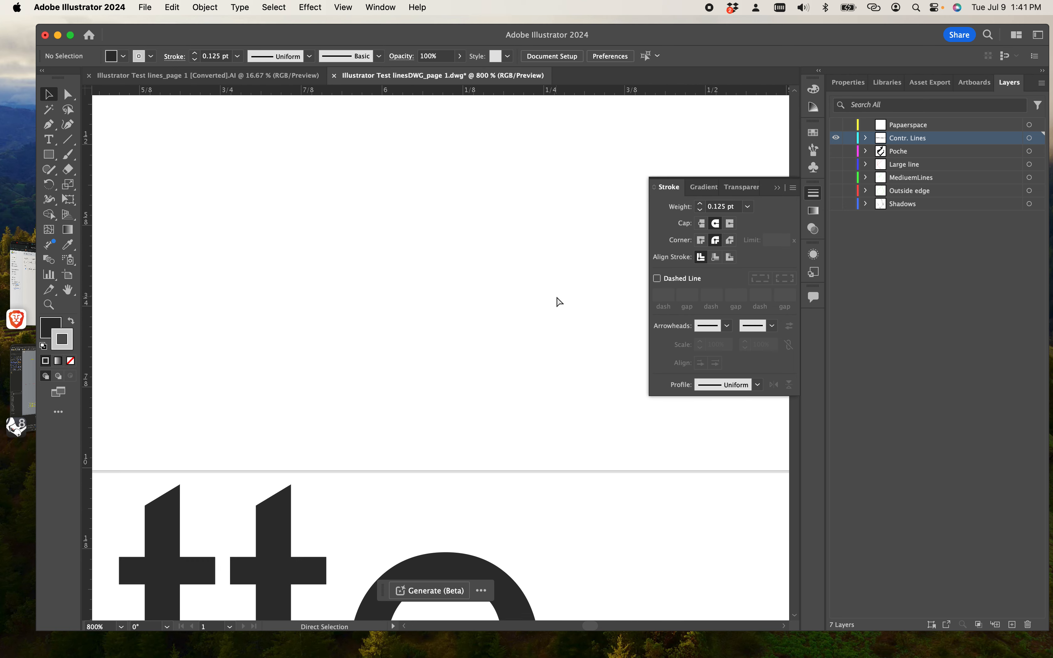
pyautogui.press('super+minus')
pyautogui.press('super+minus')
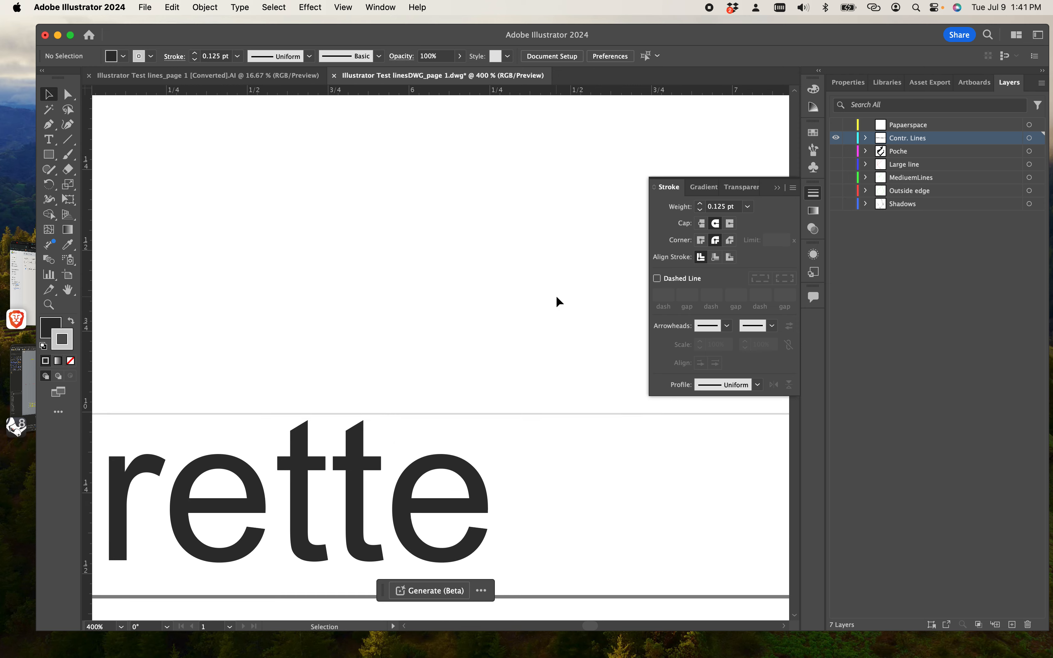
# View the artboard at actual size and examine the title text and line weights across the title strip.
pyautogui.click(344, 10)
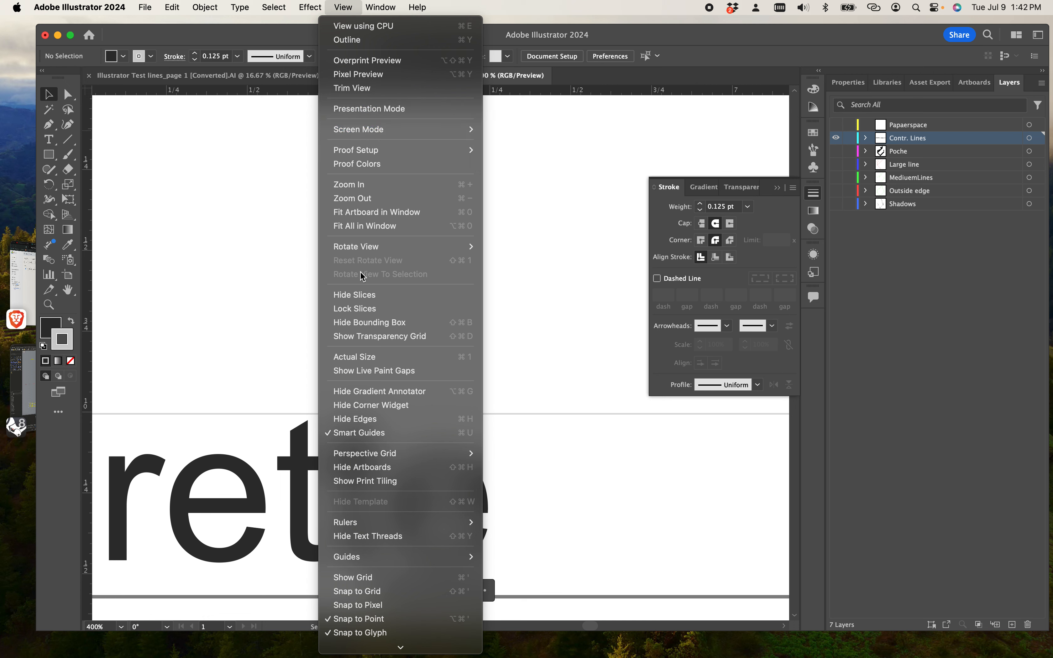
pyautogui.click(361, 357)
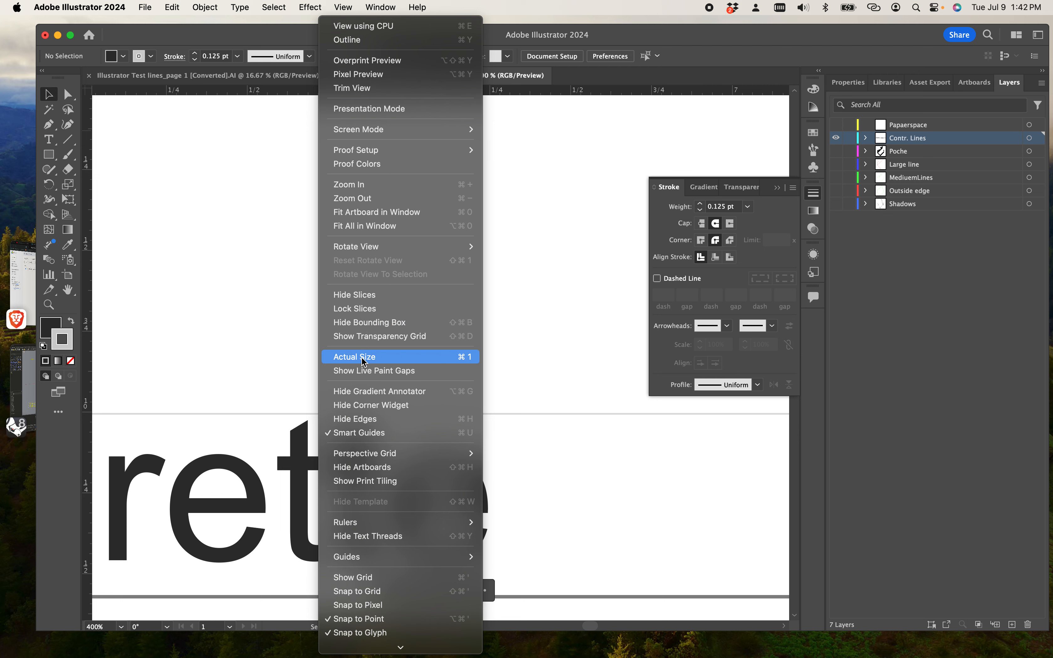
pyautogui.scroll(-10, 375, 348)
pyautogui.scroll(3, 375, 345)
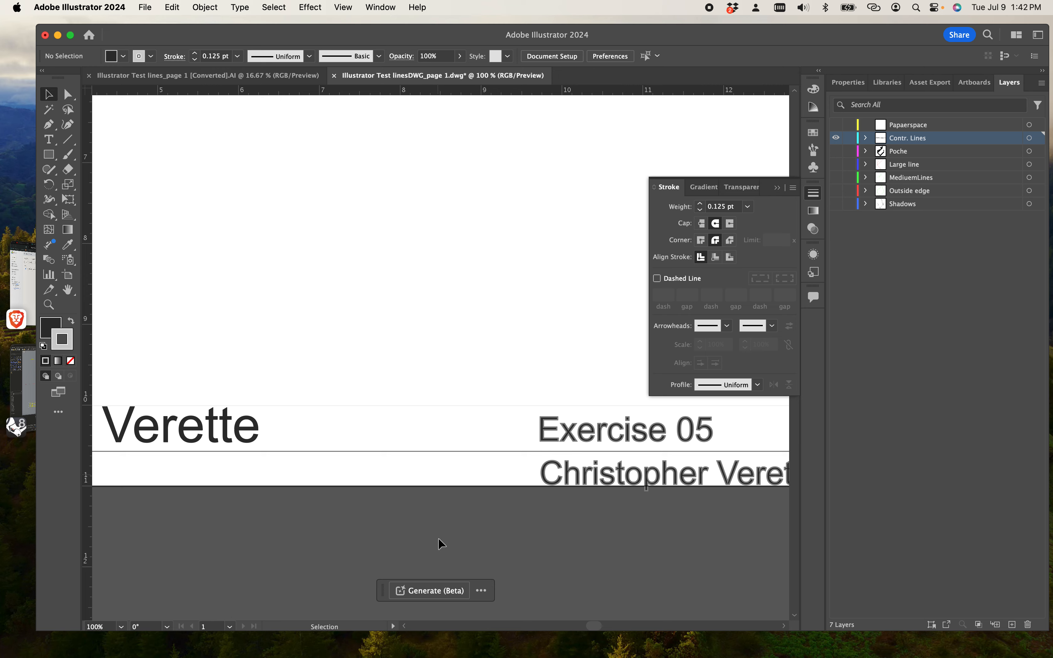
pyautogui.click(588, 629)
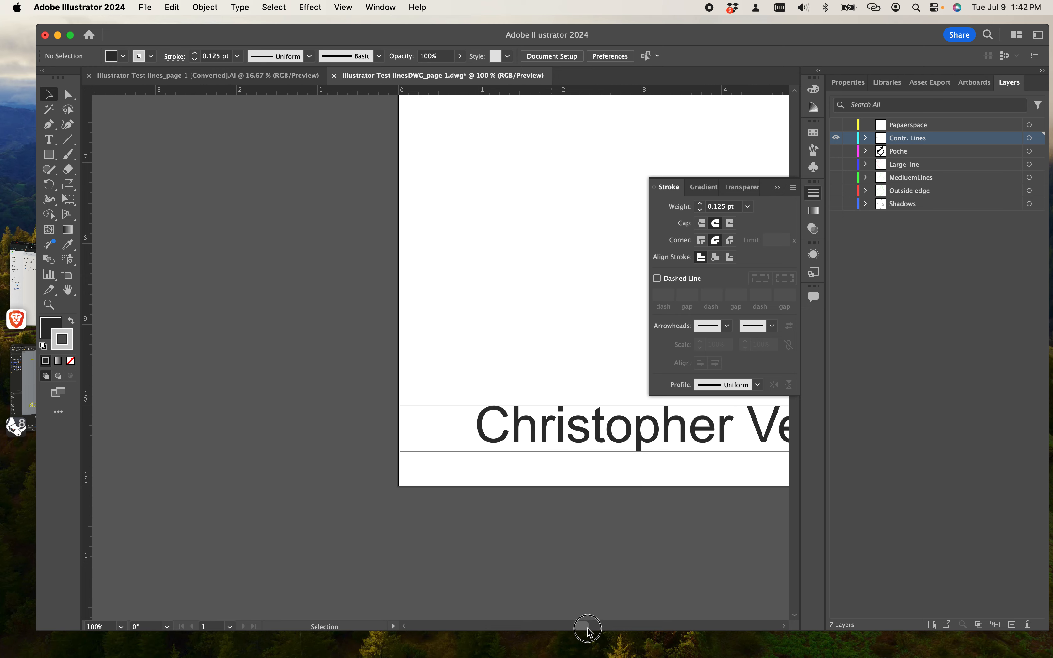
pyautogui.hscroll(5, 571, 572)
pyautogui.scroll(15, 538, 496)
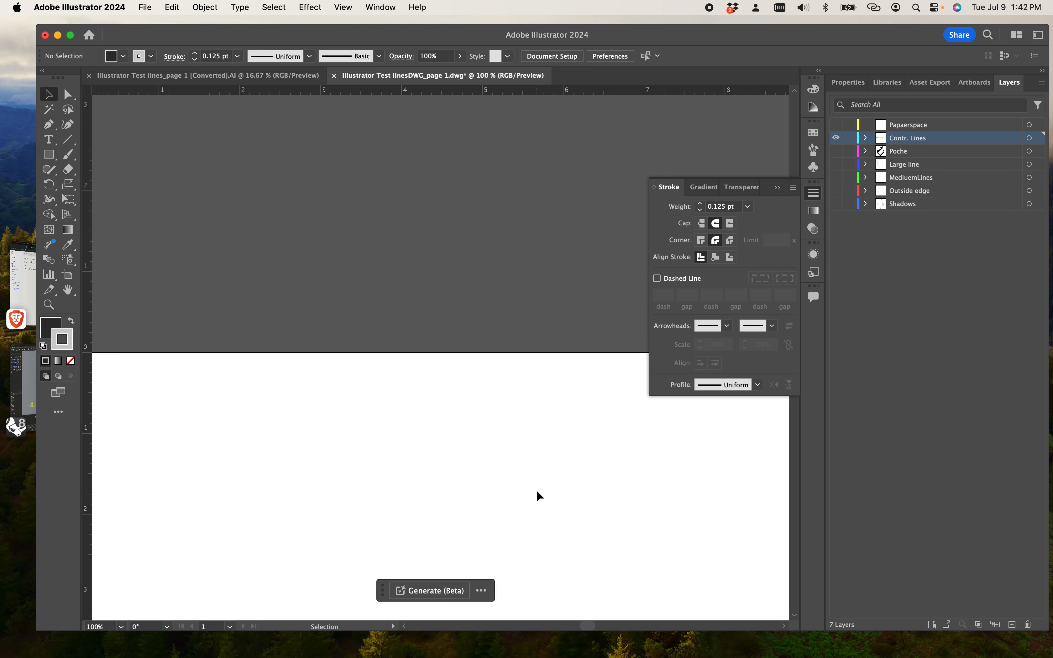
pyautogui.scroll(-20, 537, 495)
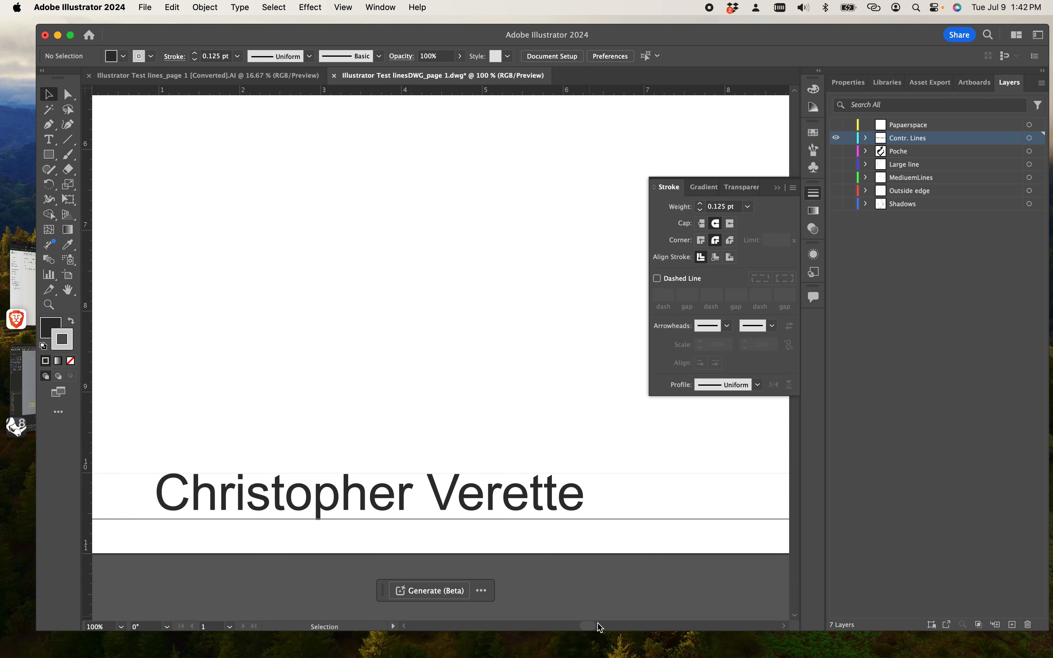
pyautogui.moveTo(587, 625); pyautogui.dragTo(591, 636)
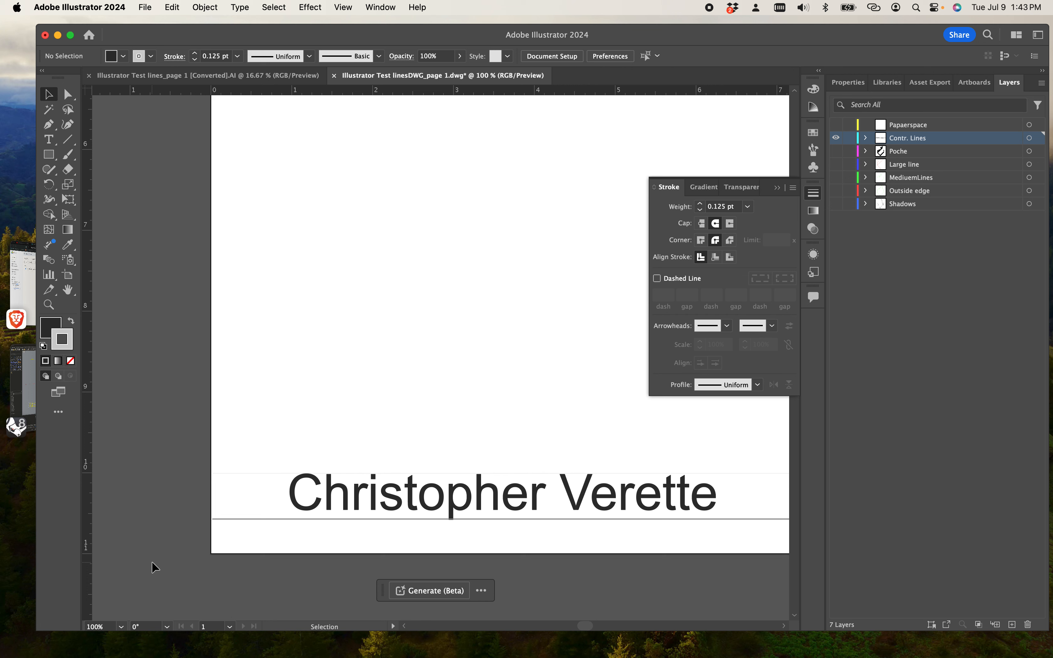
pyautogui.scroll(-2, 459, 382)
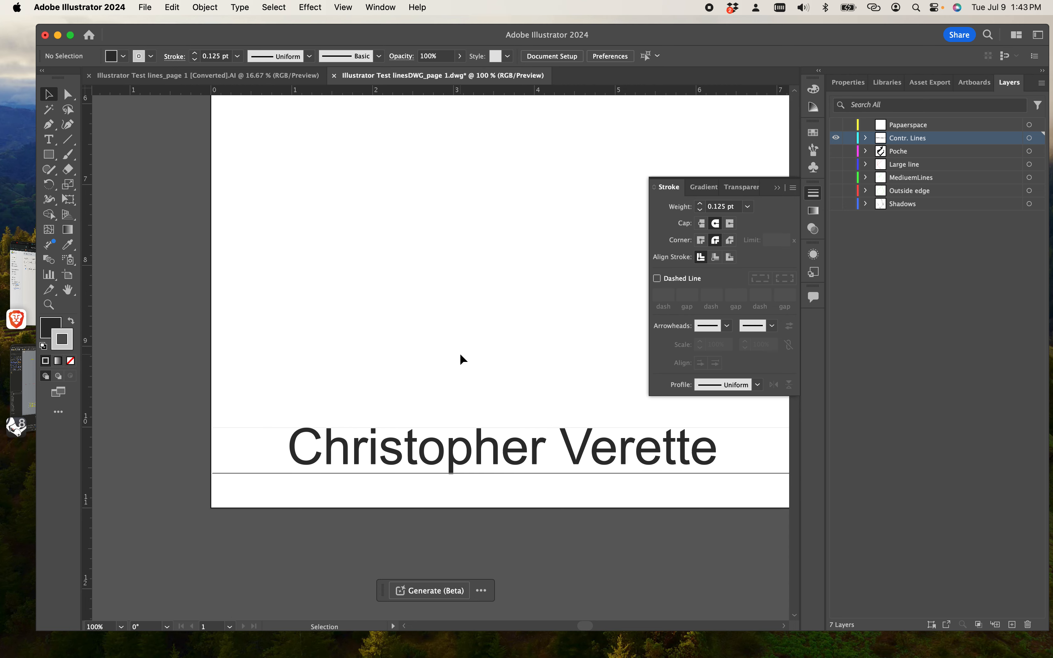
# Hide the Contr. Lines layer and show the Poche layer.
pyautogui.keyDown('alt'); pyautogui.scroll(-5, 463, 359); pyautogui.keyUp('alt')
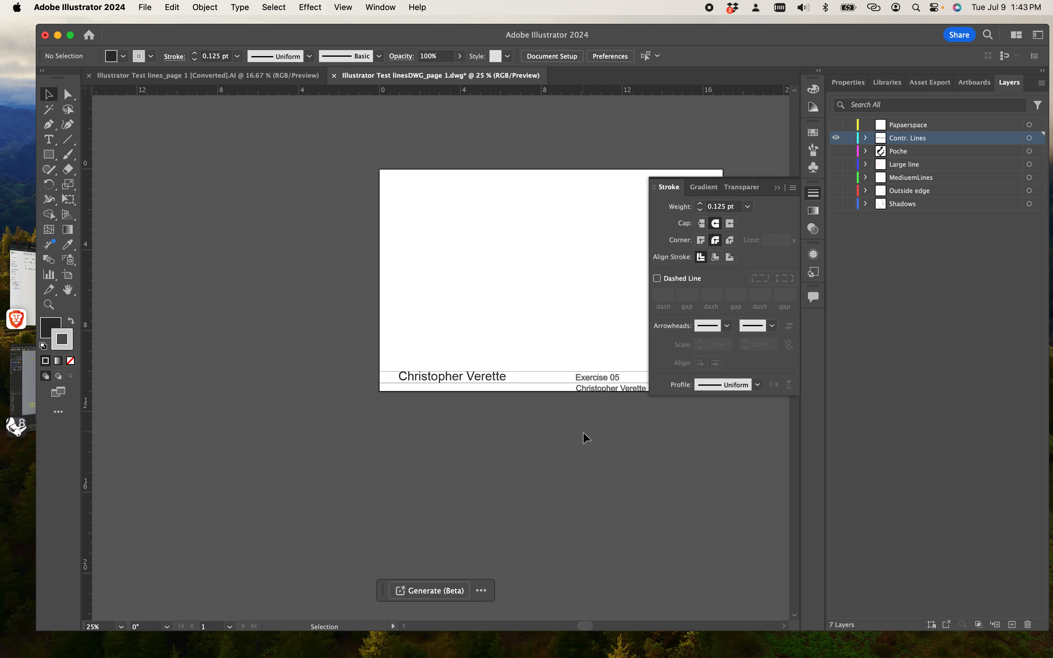
pyautogui.hscroll(5, 513, 470)
pyautogui.scroll(2, 440, 463)
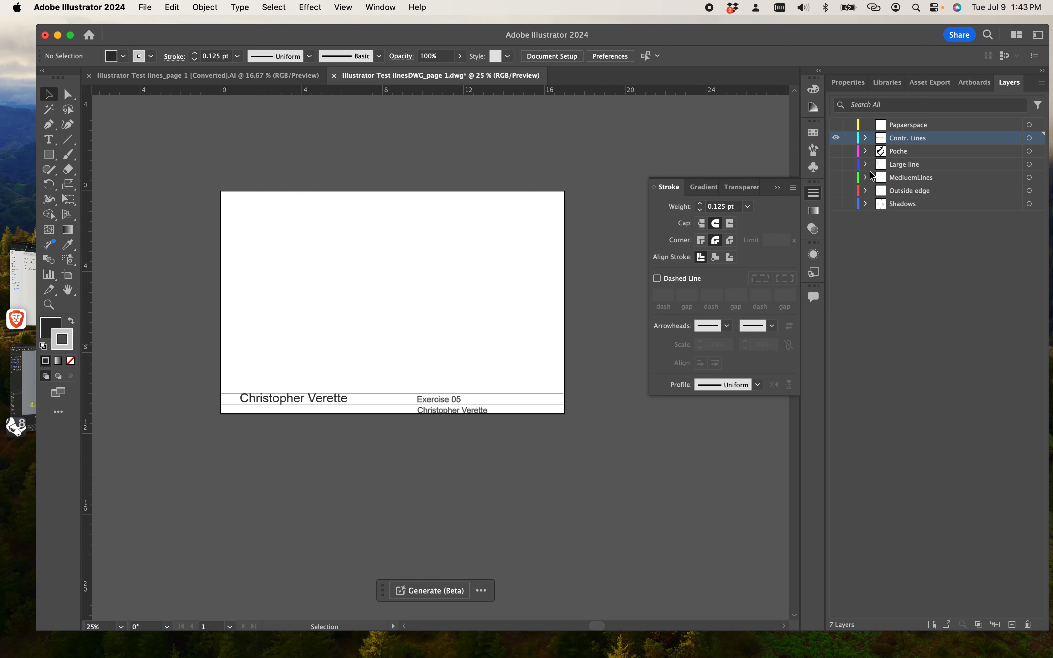
pyautogui.click(836, 139)
pyautogui.click(835, 154)
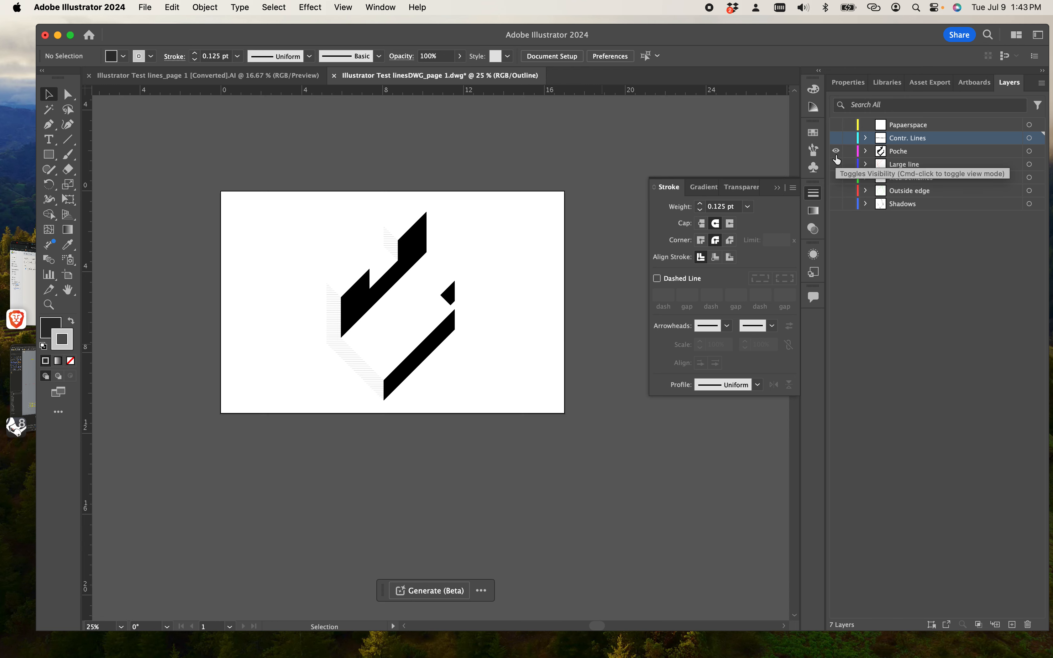
pyautogui.press('super+equal')
pyautogui.press('super+equal')
pyautogui.moveTo(444, 440); pyautogui.dragTo(514, 490)
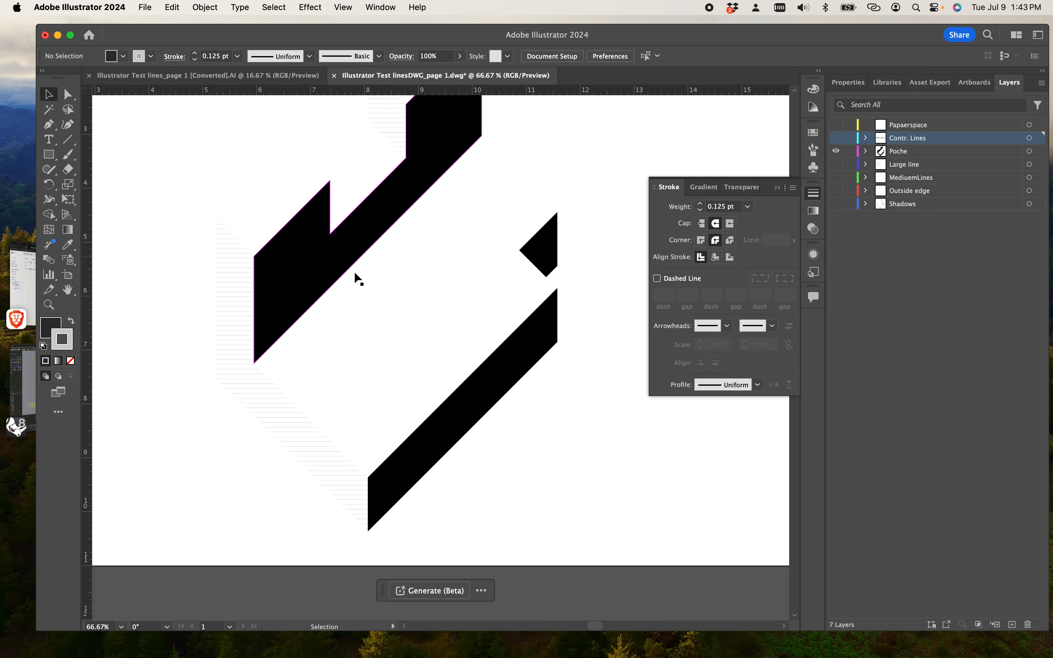
pyautogui.scroll(2, 355, 281)
pyautogui.click(1040, 152)
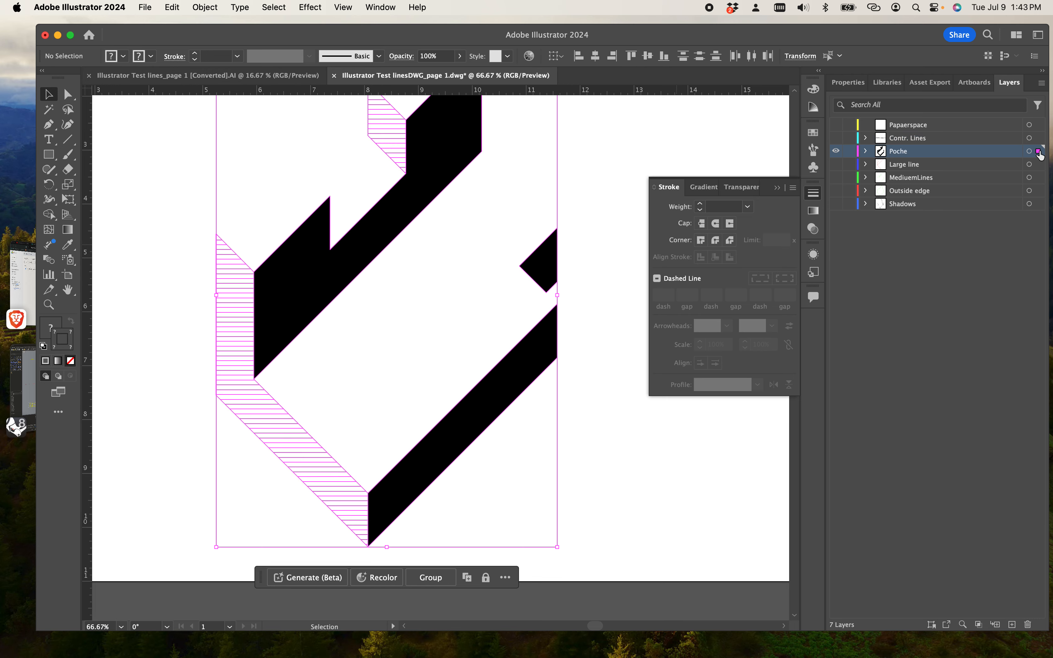
pyautogui.doubleClick(63, 330)
pyautogui.click(448, 362)
pyautogui.moveTo(447, 361)
pyautogui.mouseDown()
pyautogui.moveTo(482, 317)
pyautogui.moveTo(460, 306)
pyautogui.moveTo(448, 341)
pyautogui.moveTo(468, 312)
pyautogui.moveTo(441, 380)
pyautogui.moveTo(465, 419)
pyautogui.moveTo(456, 377)
pyautogui.moveTo(437, 383)
pyautogui.moveTo(435, 373)
pyautogui.moveTo(452, 357)
pyautogui.mouseUp()
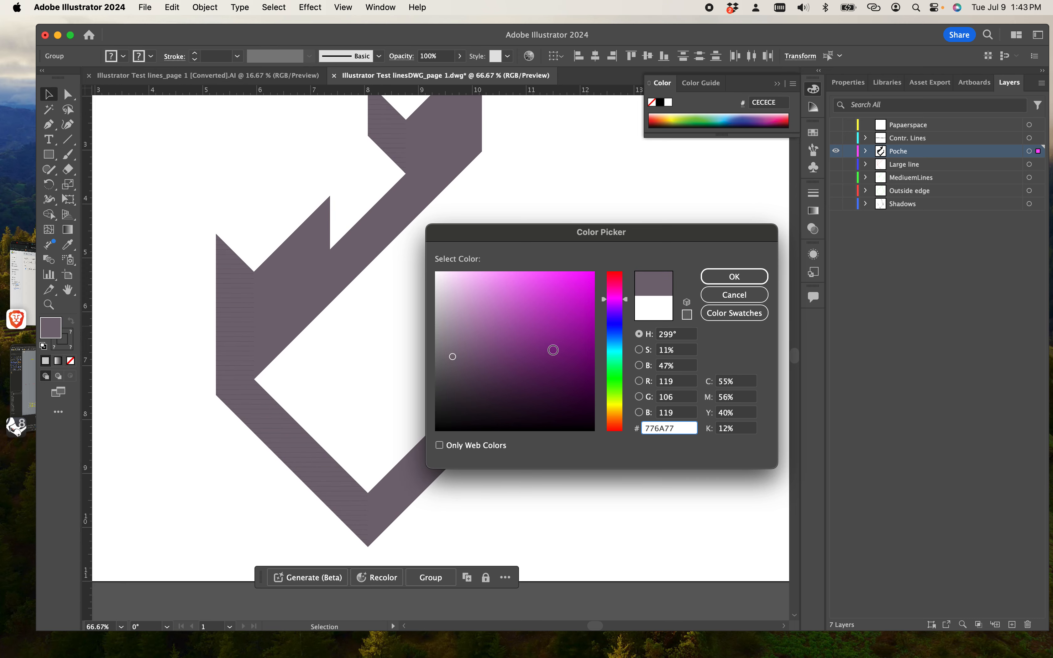
pyautogui.click(739, 295)
pyautogui.click(367, 398)
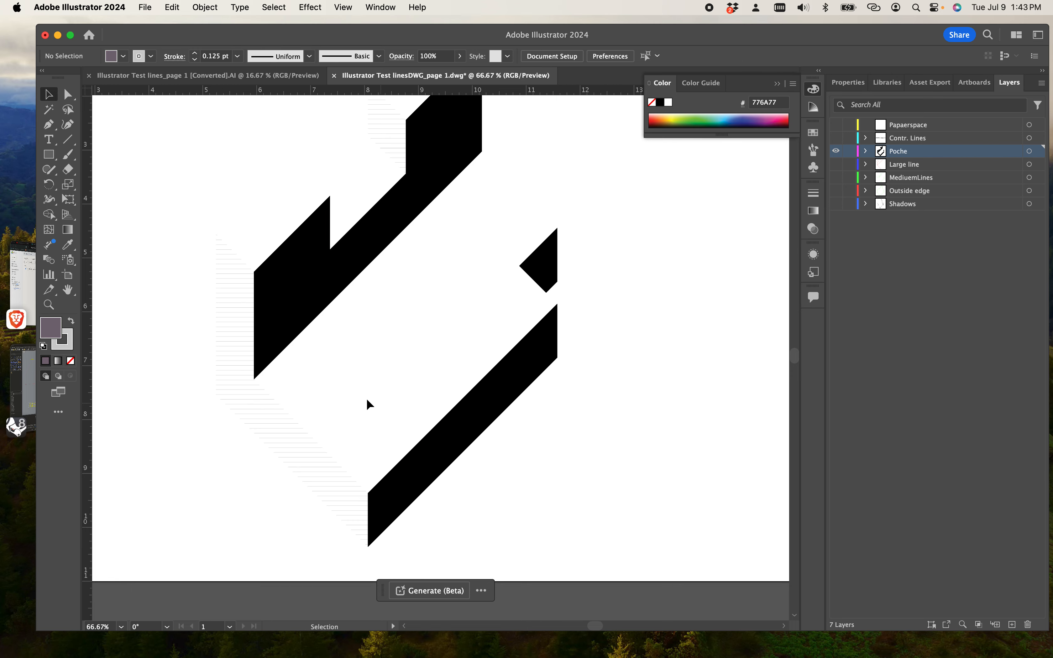
# Select all objects with the same appearance as the long hatched band on the Poche layer.
pyautogui.click(251, 390)
pyautogui.scroll(2, 386, 302)
pyautogui.click(390, 174)
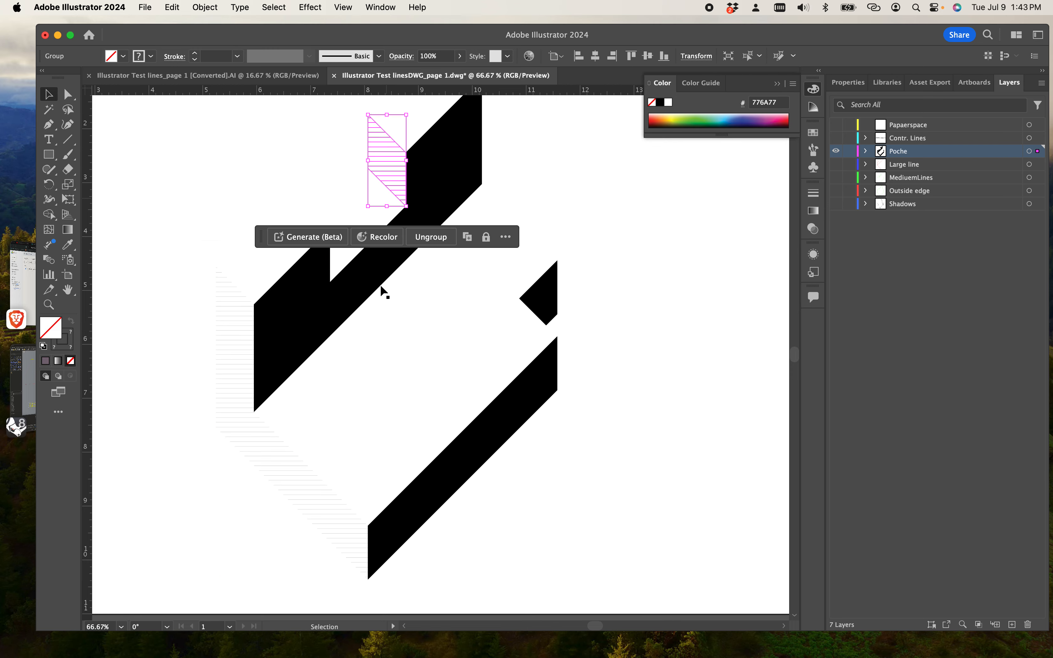
pyautogui.click(232, 418)
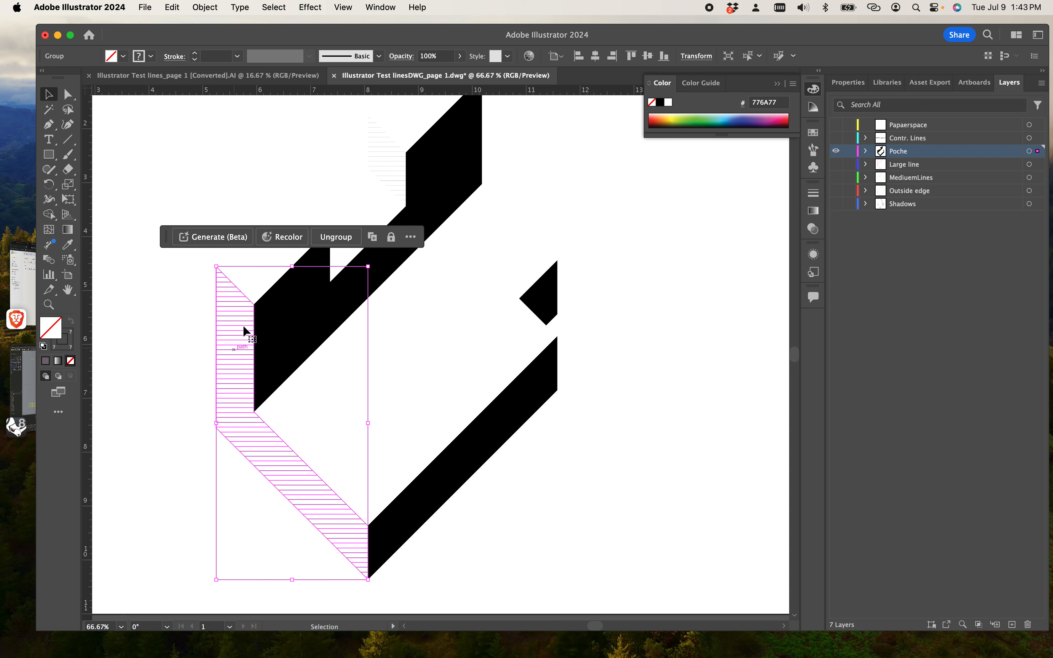
pyautogui.click(274, 8)
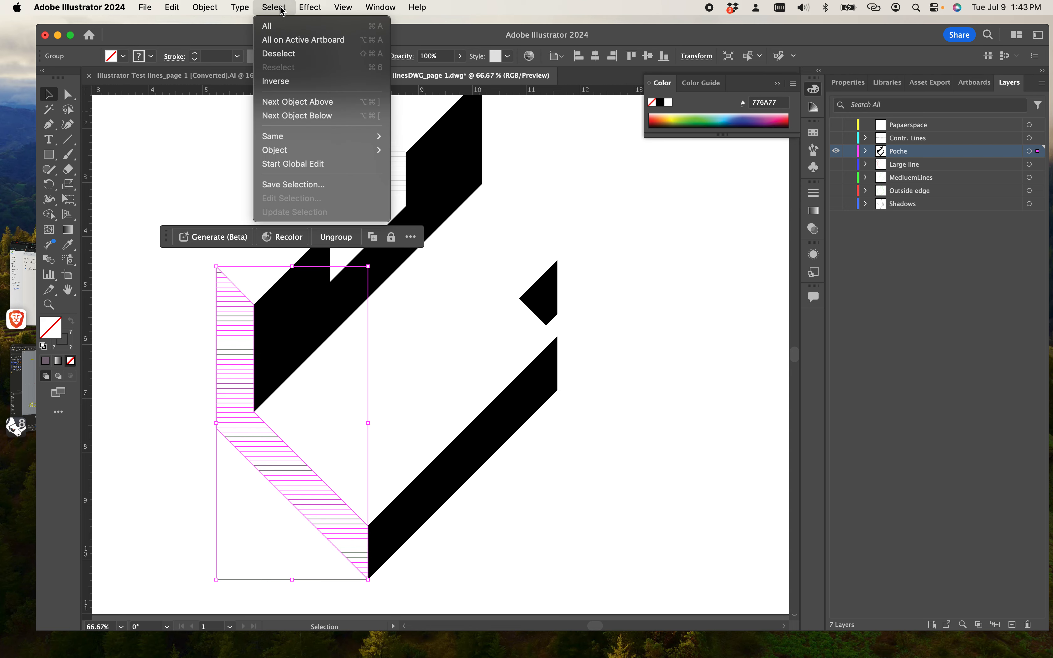
pyautogui.moveTo(304, 138)
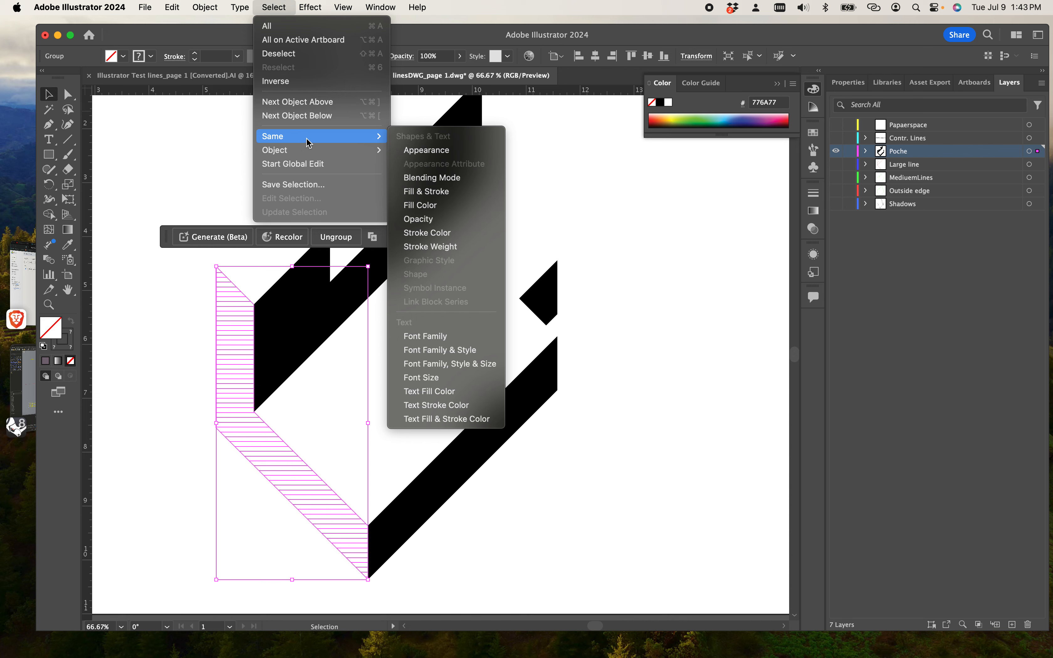
pyautogui.click(409, 152)
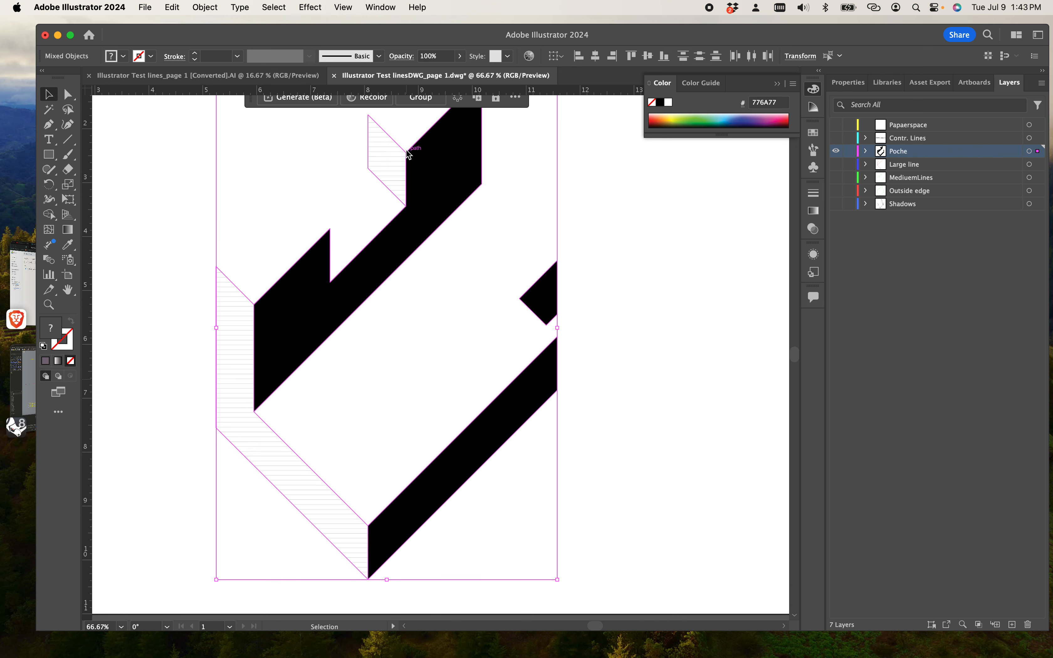
pyautogui.doubleClick(59, 334)
pyautogui.moveTo(463, 364)
pyautogui.mouseDown()
pyautogui.moveTo(435, 352)
pyautogui.moveTo(477, 354)
pyautogui.mouseUp()
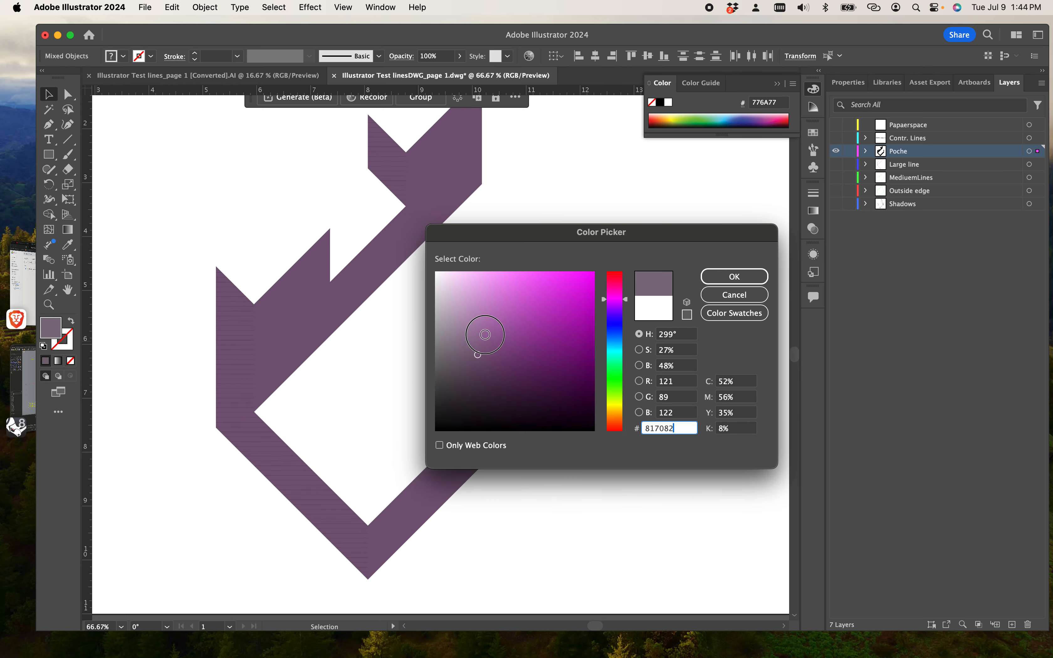
pyautogui.click(753, 295)
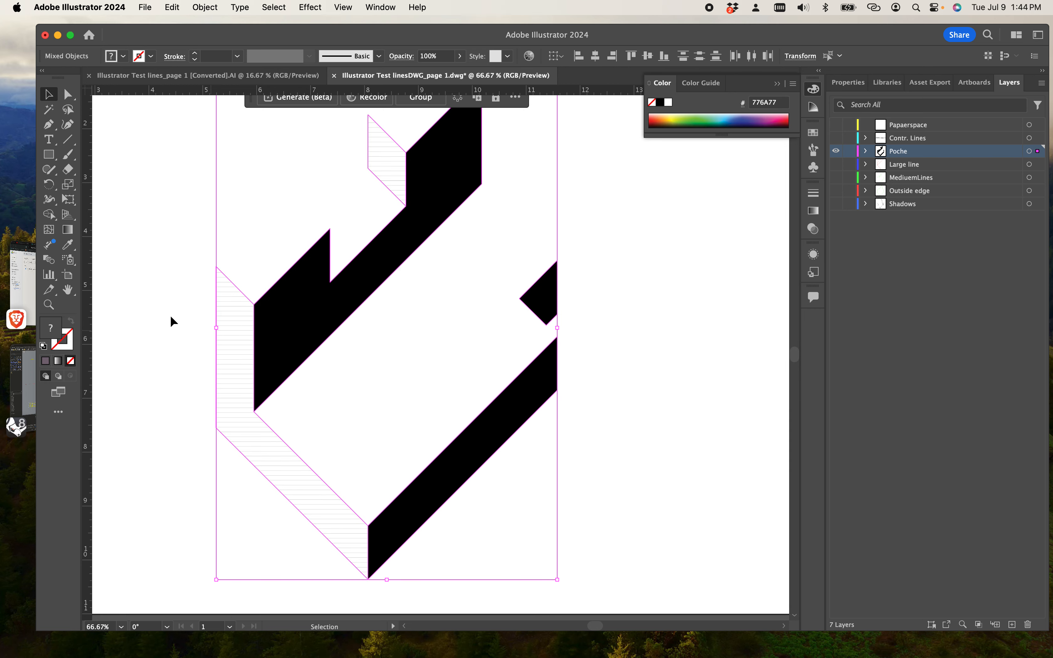
pyautogui.doubleClick(68, 342)
pyautogui.moveTo(546, 327)
pyautogui.mouseDown()
pyautogui.moveTo(505, 335)
pyautogui.moveTo(432, 327)
pyautogui.moveTo(447, 335)
pyautogui.moveTo(444, 394)
pyautogui.moveTo(354, 376)
pyautogui.mouseUp()
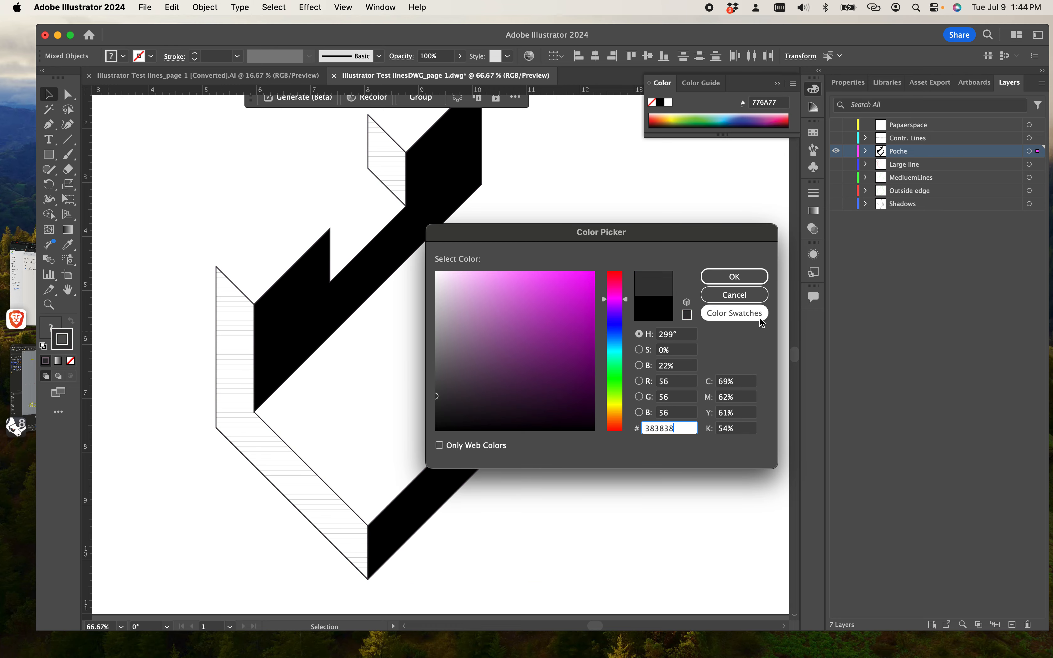
pyautogui.click(735, 294)
pyautogui.click(390, 409)
# Ungroup the long hatched band and release the compound path of its hatch lines into separate paths.
pyautogui.click(230, 385)
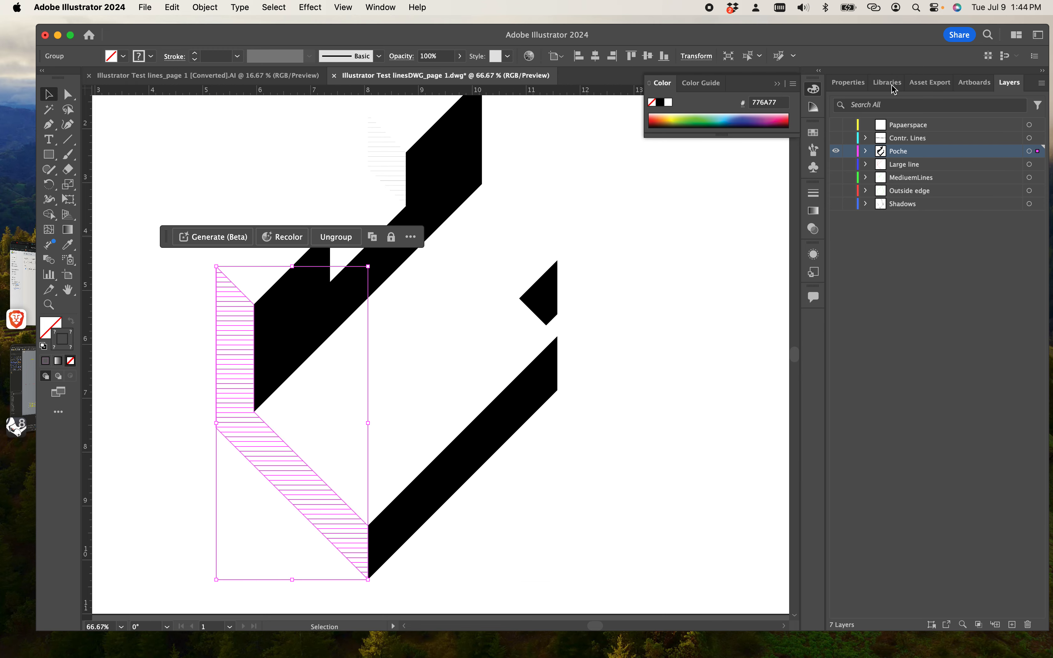
pyautogui.click(848, 82)
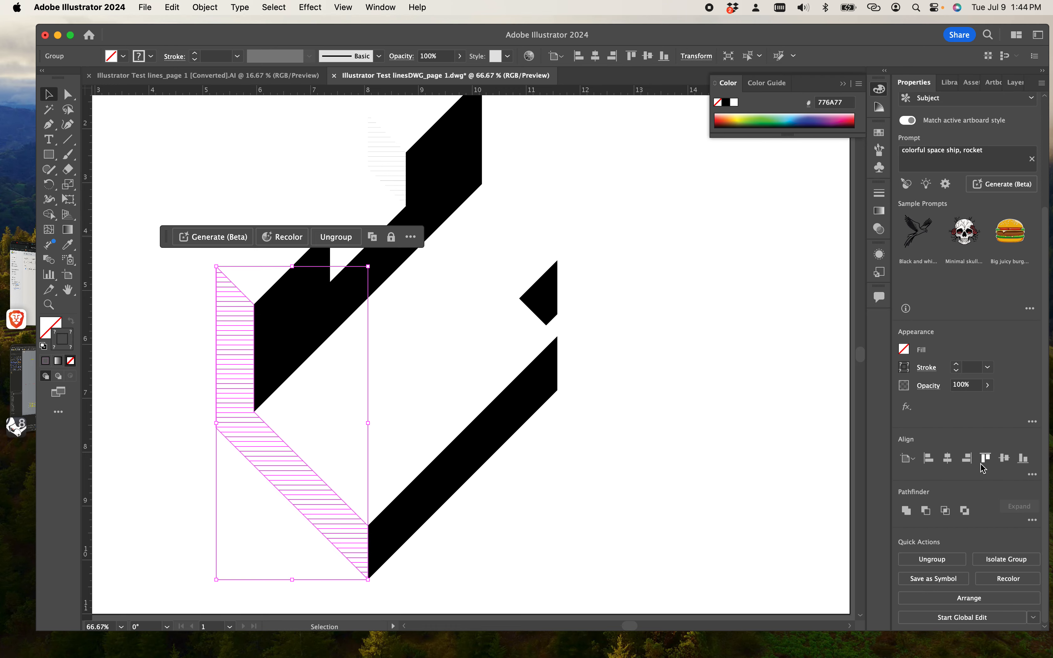
pyautogui.click(941, 563)
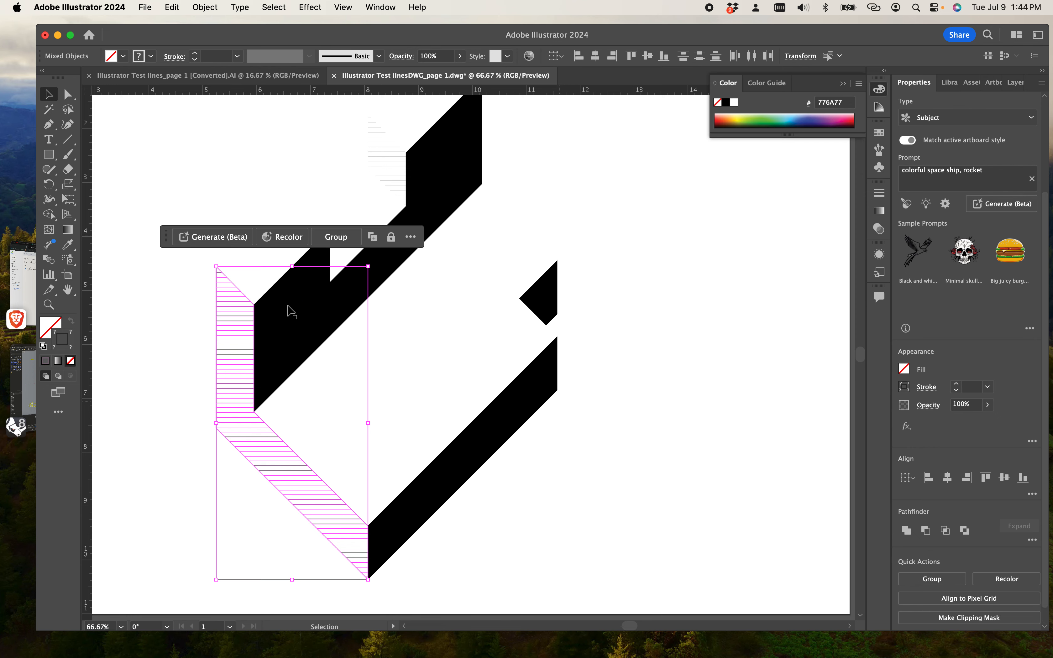
pyautogui.click(253, 395)
pyautogui.click(245, 388)
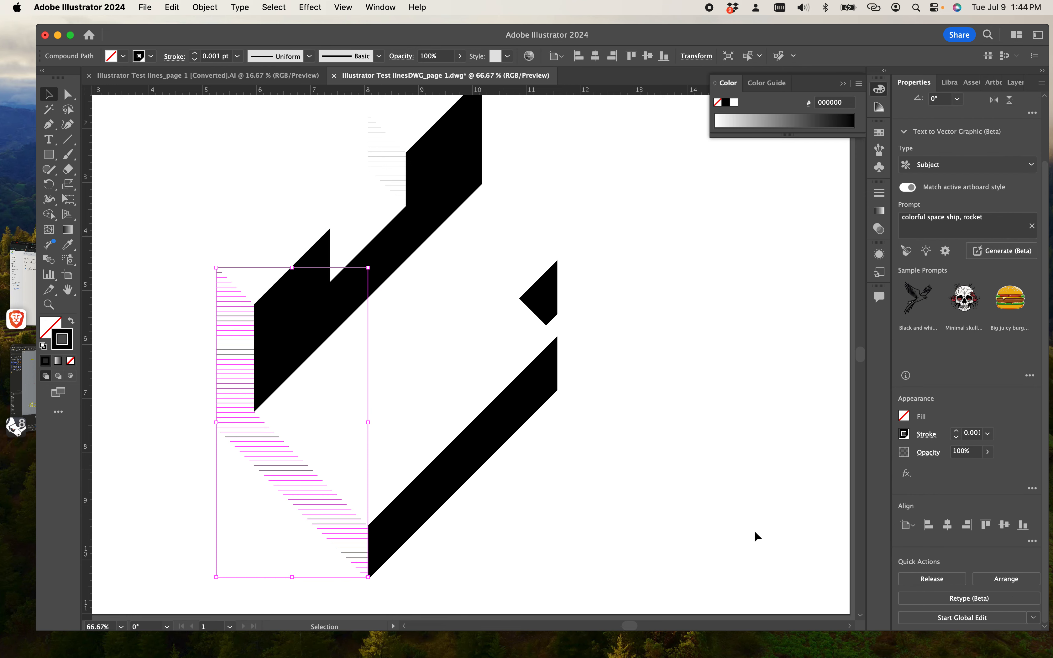
pyautogui.click(909, 577)
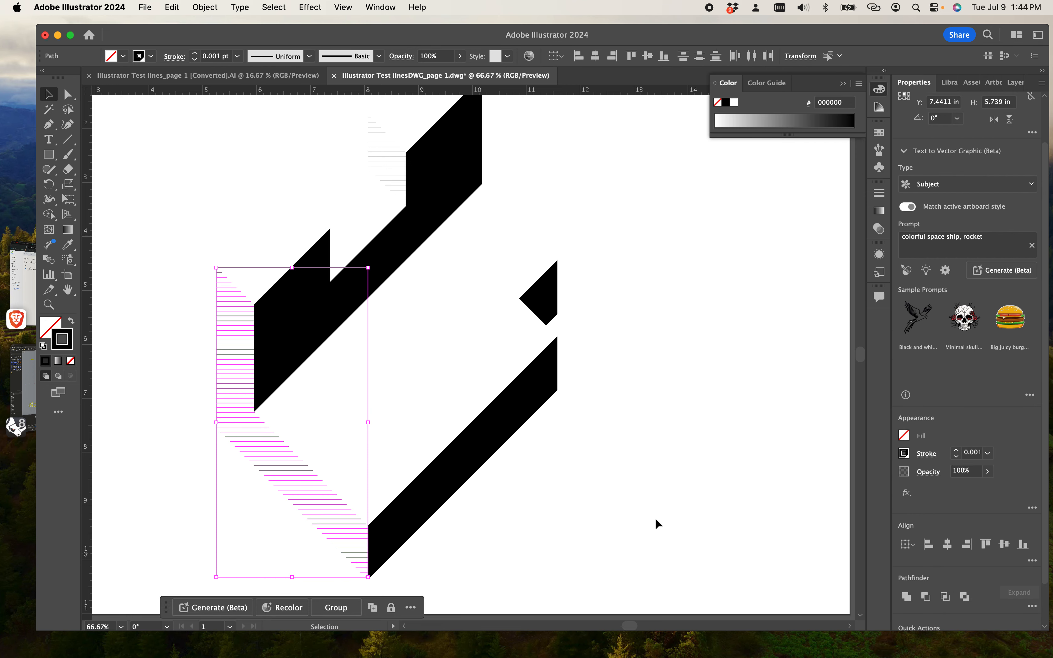
# Try to select a single released hatch line beside the large black shape, and clear the selection.
pyautogui.click(550, 479)
pyautogui.click(259, 451)
pyautogui.moveTo(254, 410); pyautogui.dragTo(263, 386)
pyautogui.click(232, 378)
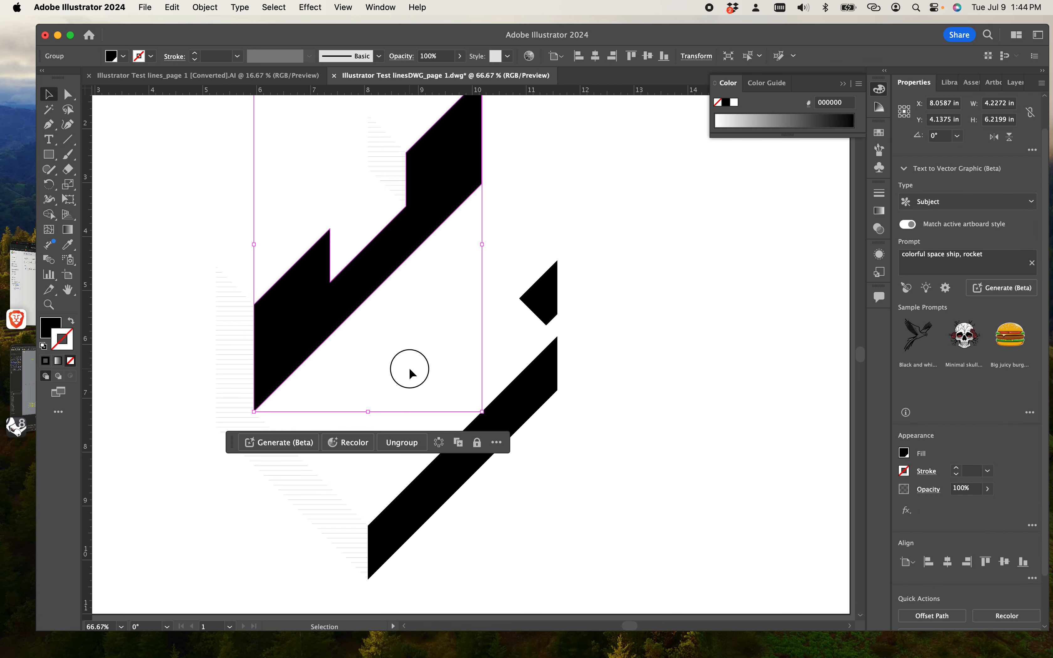
pyautogui.click(409, 369)
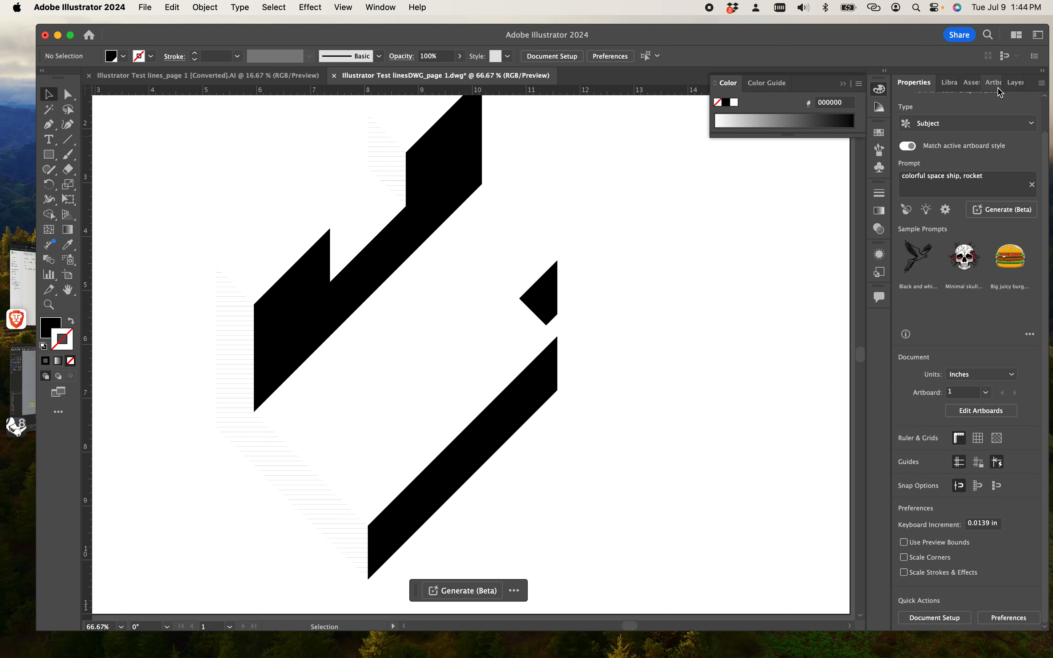
# Ungroup the small hatched patch and release the compound path of its hatch lines into separate paths.
pyautogui.click(386, 172)
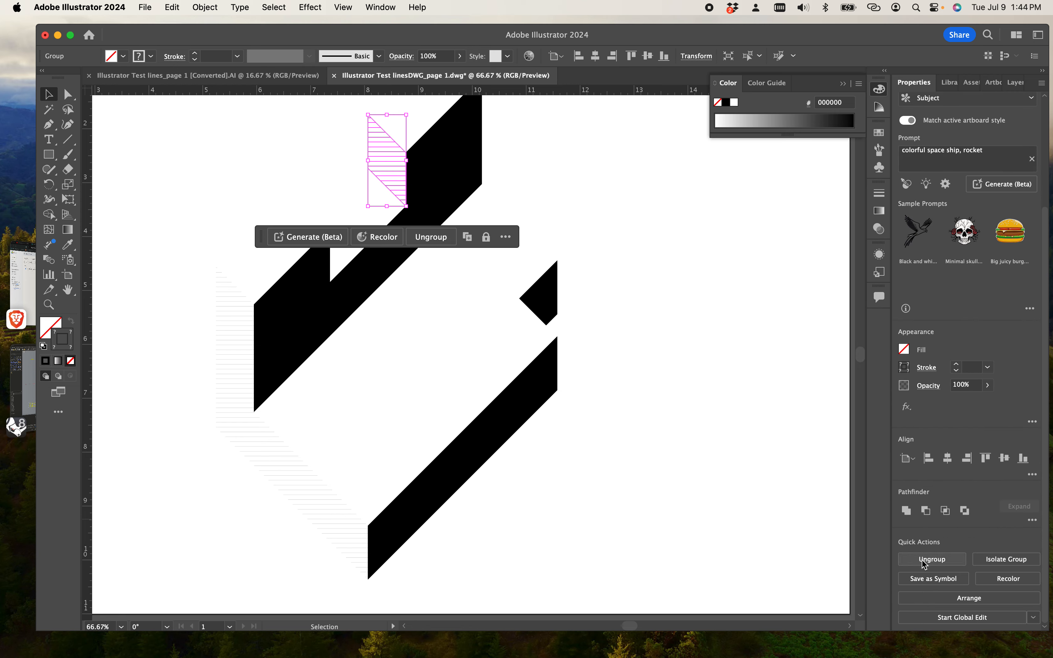
pyautogui.click(932, 558)
pyautogui.scroll(-3, 749, 428)
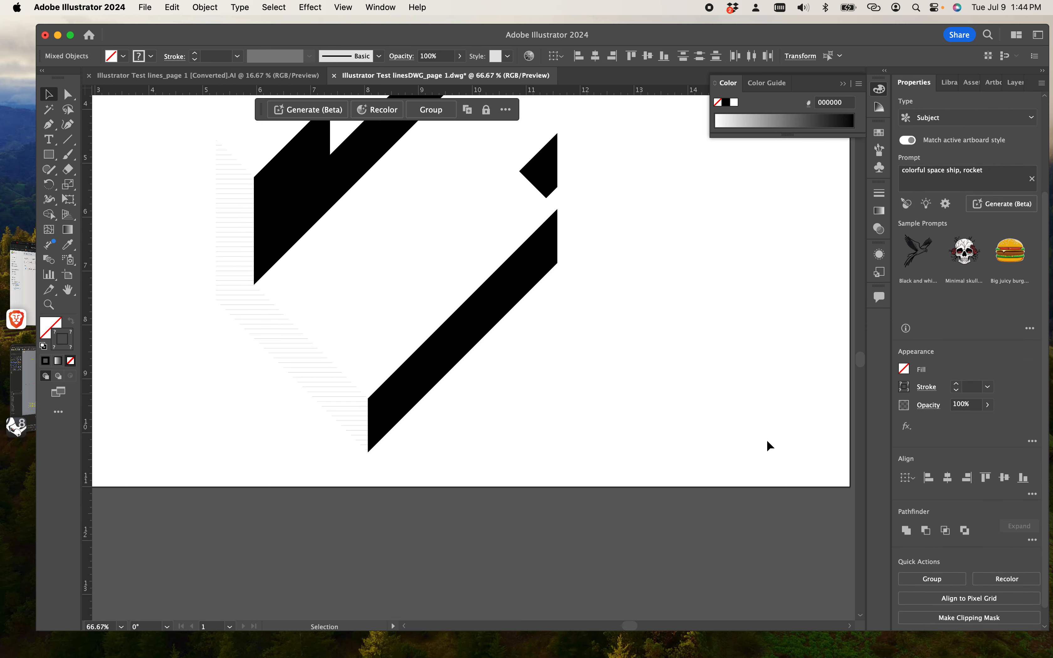
pyautogui.scroll(-1, 943, 517)
pyautogui.click(788, 411)
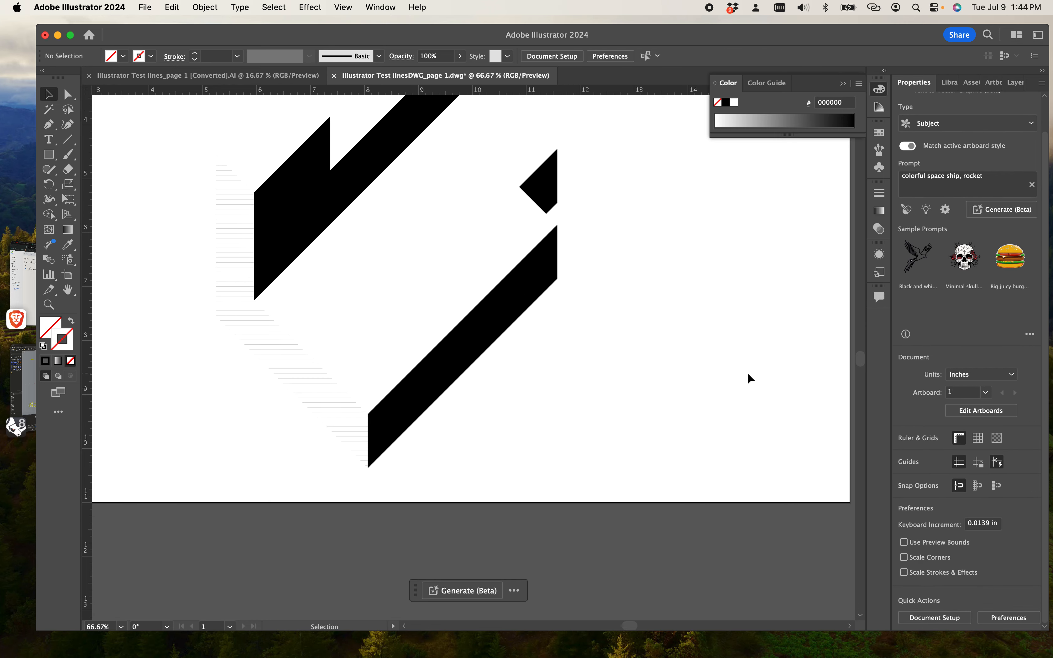
pyautogui.scroll(6, 696, 349)
pyautogui.click(384, 300)
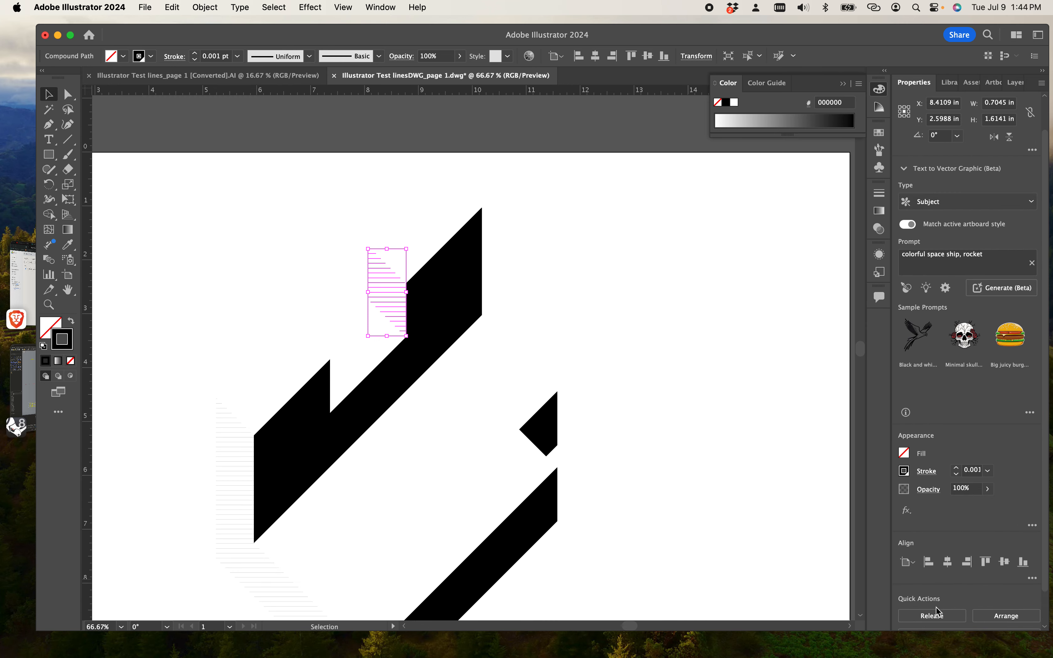
pyautogui.scroll(-2, 942, 544)
pyautogui.click(942, 577)
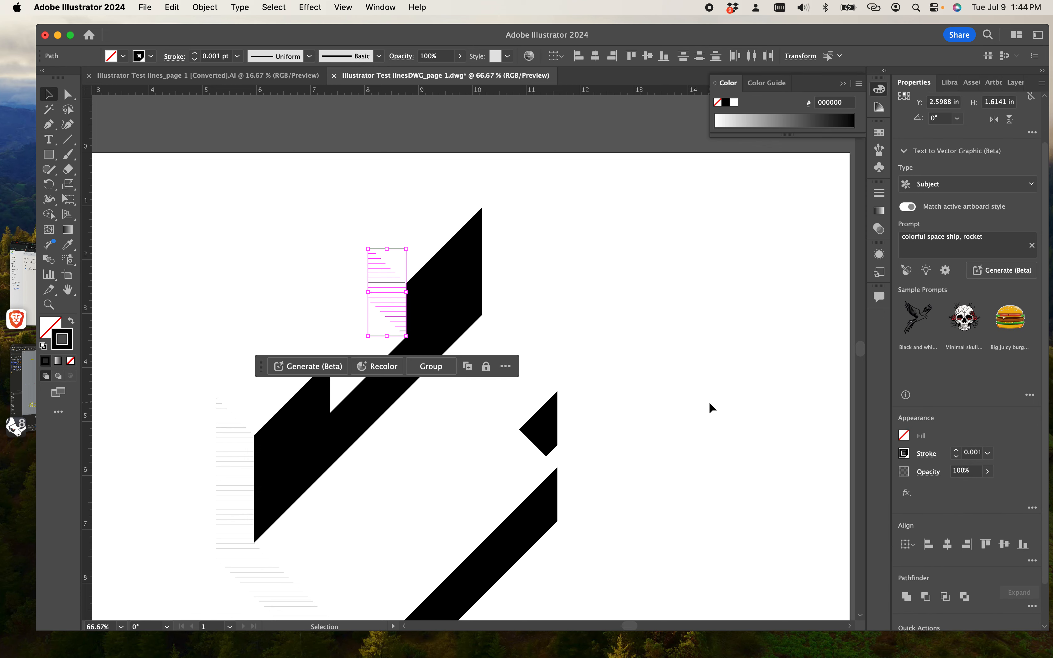
pyautogui.click(368, 292)
pyautogui.click(508, 312)
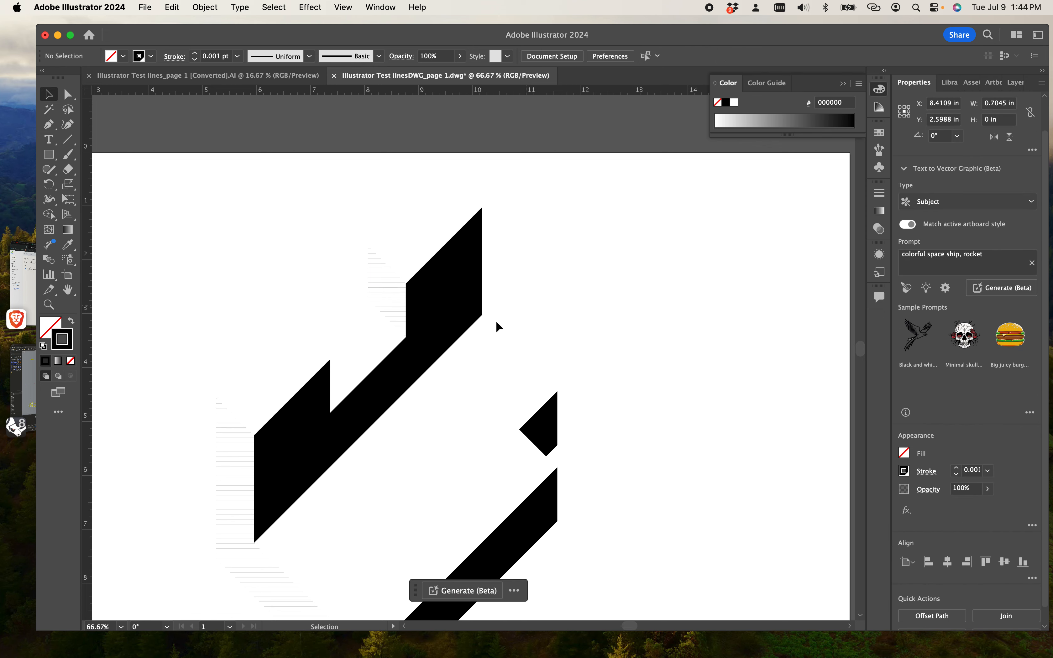
pyautogui.scroll(1, 435, 305)
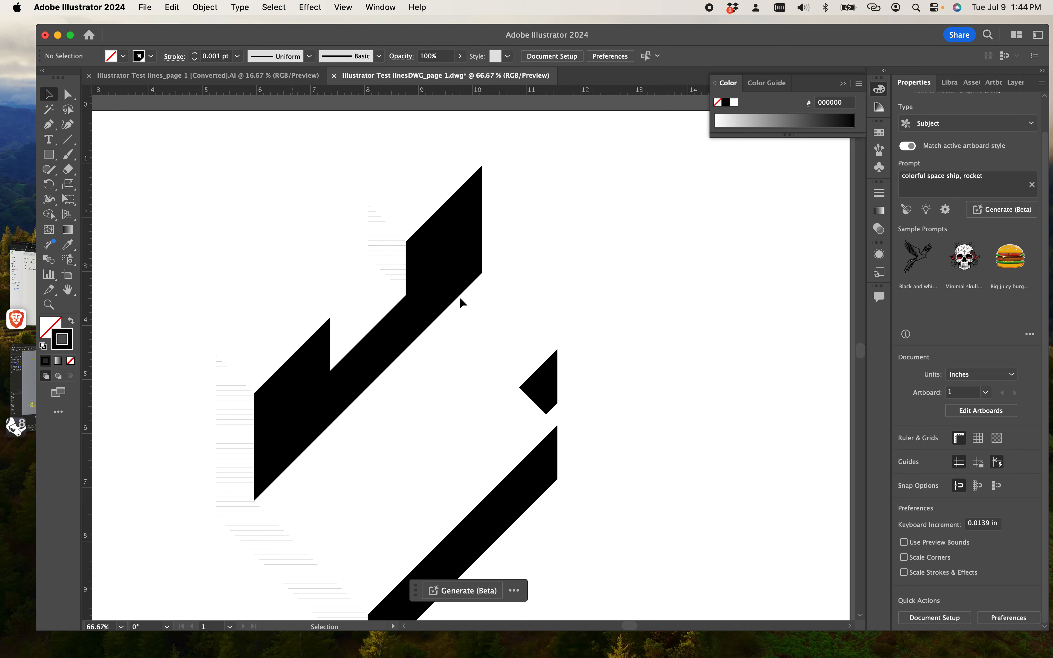
# Select all hatch lines with the same appearance as a line in the small patch and set their stroke colour to 3A3A3A.
pyautogui.click(387, 255)
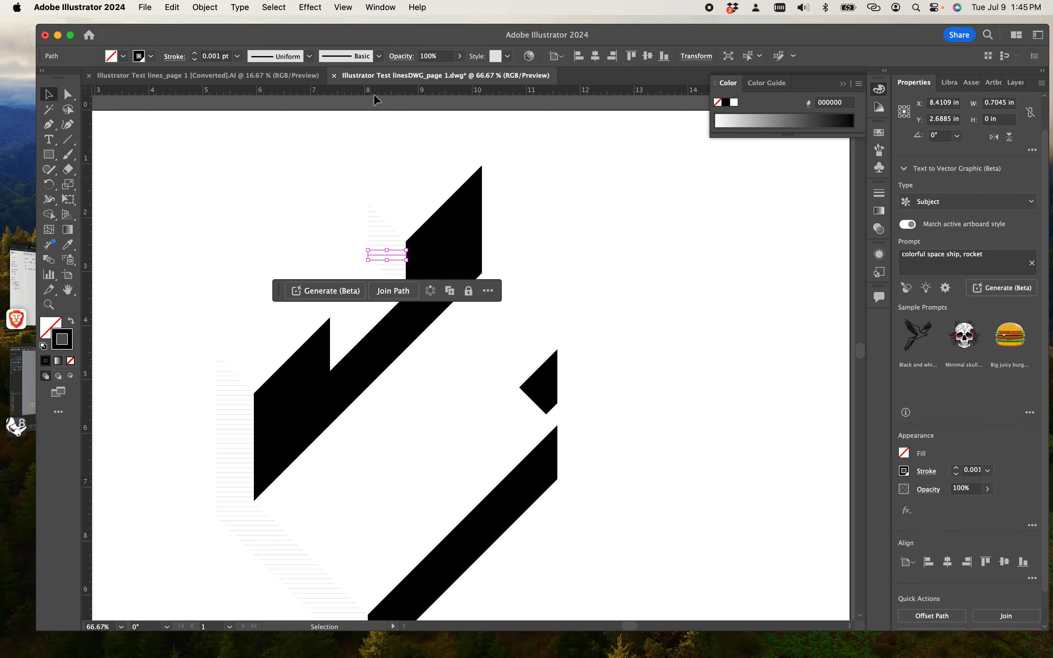
pyautogui.click(274, 7)
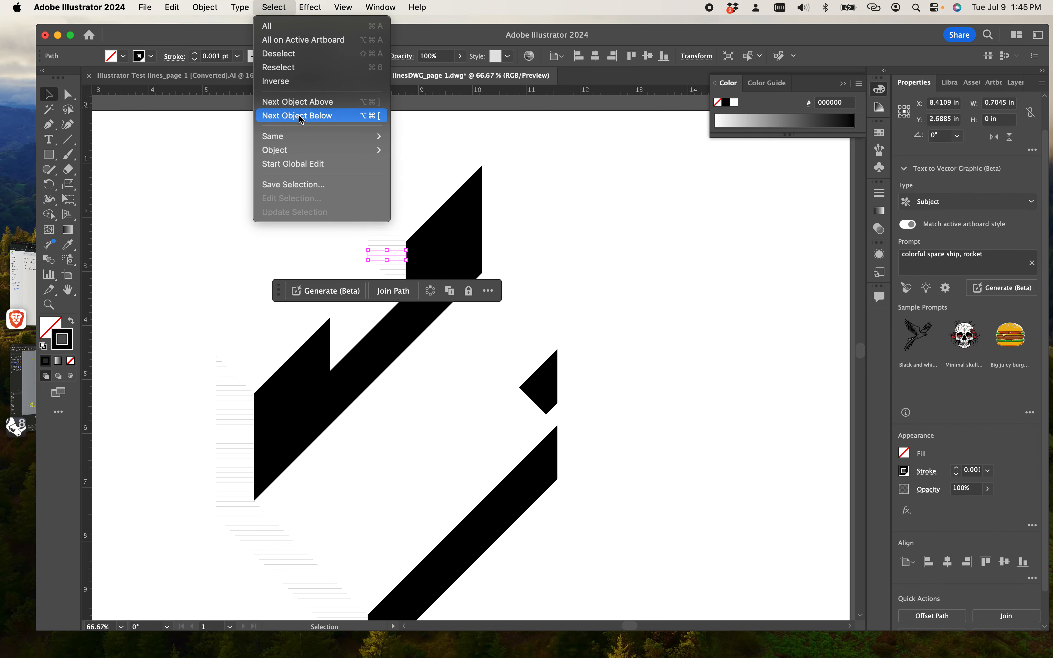
pyautogui.moveTo(312, 140)
pyautogui.click(435, 150)
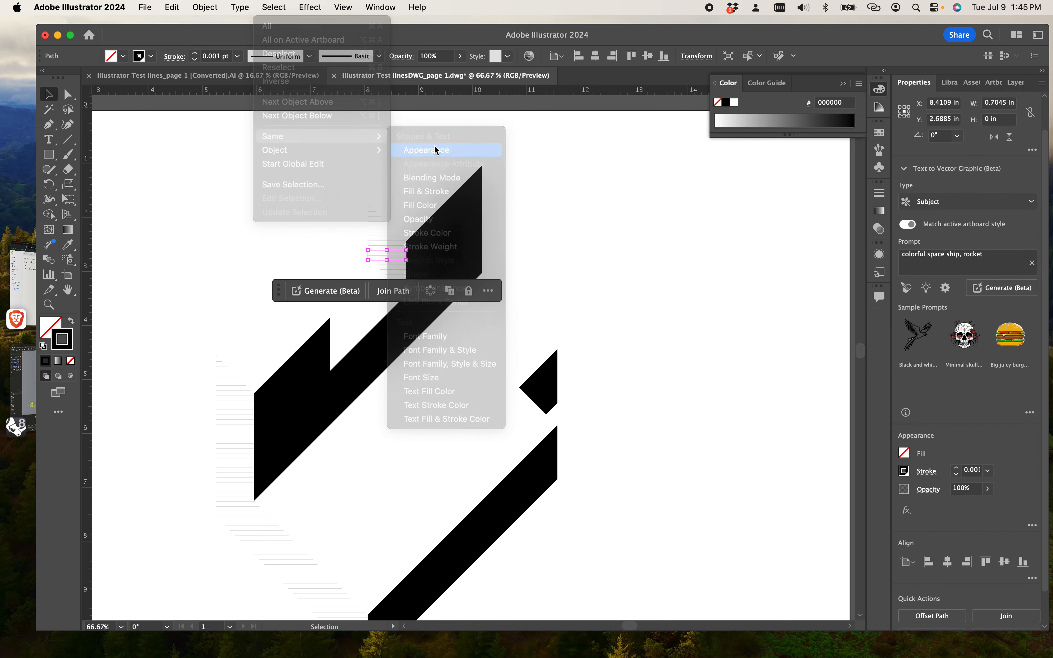
pyautogui.scroll(-2, 362, 322)
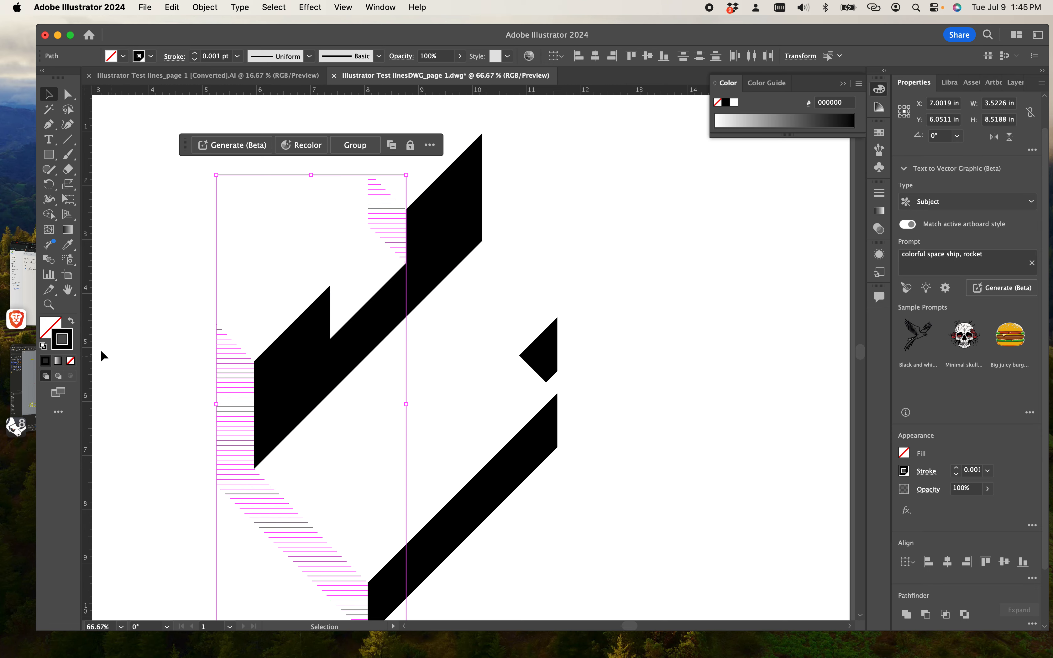
pyautogui.doubleClick(65, 342)
pyautogui.click(453, 355)
pyautogui.click(432, 384)
pyautogui.moveTo(432, 384); pyautogui.dragTo(437, 395)
pyautogui.click(717, 278)
# Swap fill and stroke on the hatch lines until they have a 1 pt stroke and no fill, and clear the selection.
pyautogui.click(72, 322)
pyautogui.click(73, 323)
pyautogui.click(73, 323)
pyautogui.click(73, 323)
pyautogui.click(73, 323)
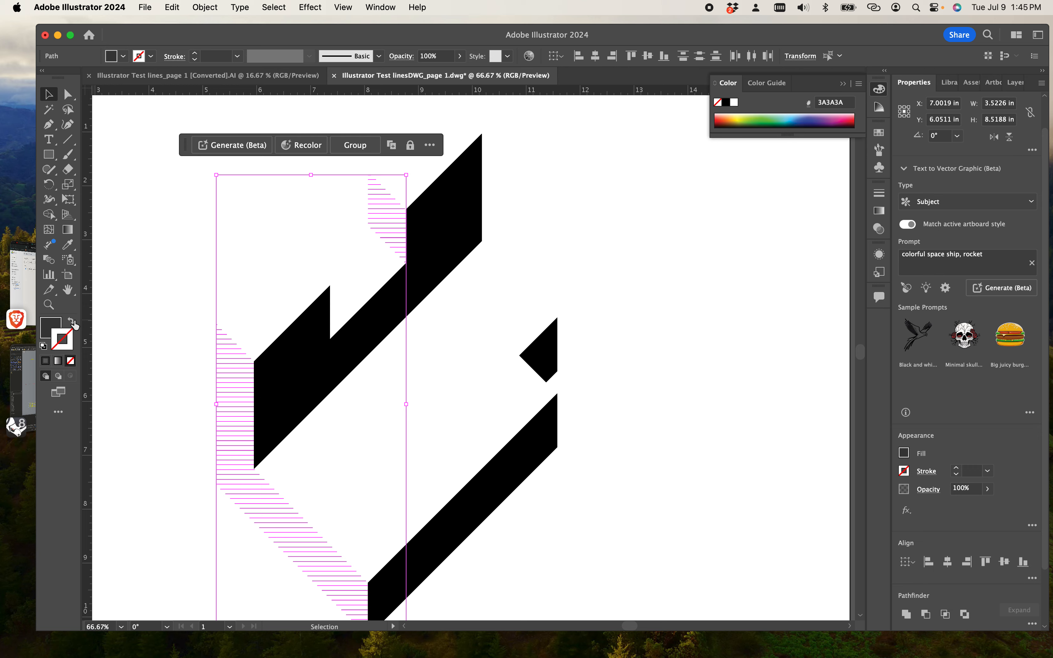
pyautogui.click(73, 323)
pyautogui.click(174, 335)
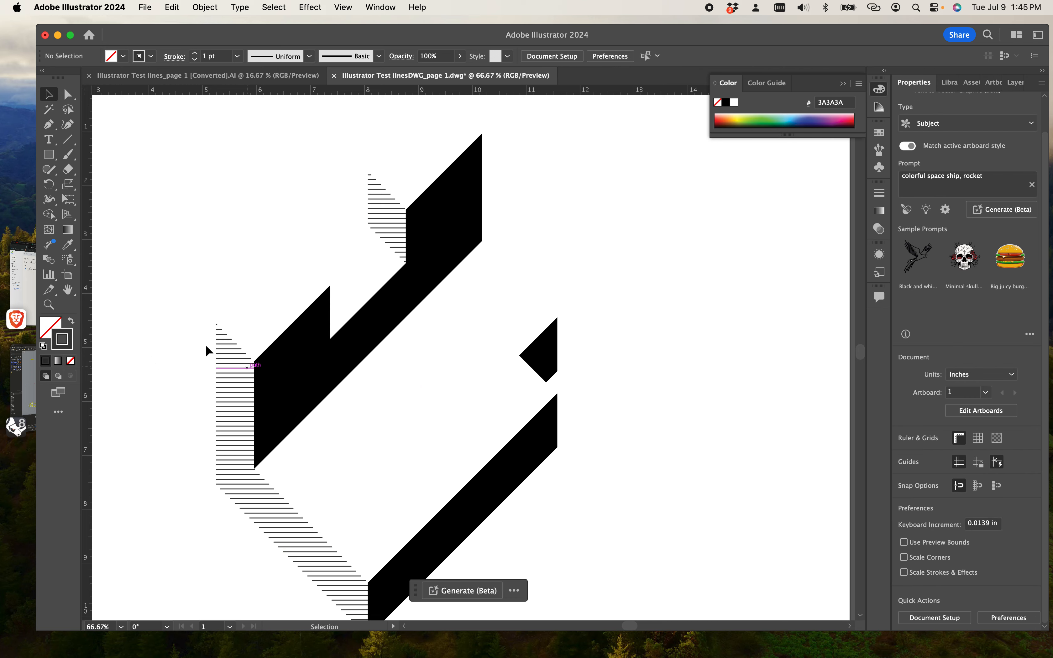
# Select all hatch lines with the same appearance and set their stroke weight to 0.45 pt.
pyautogui.click(377, 234)
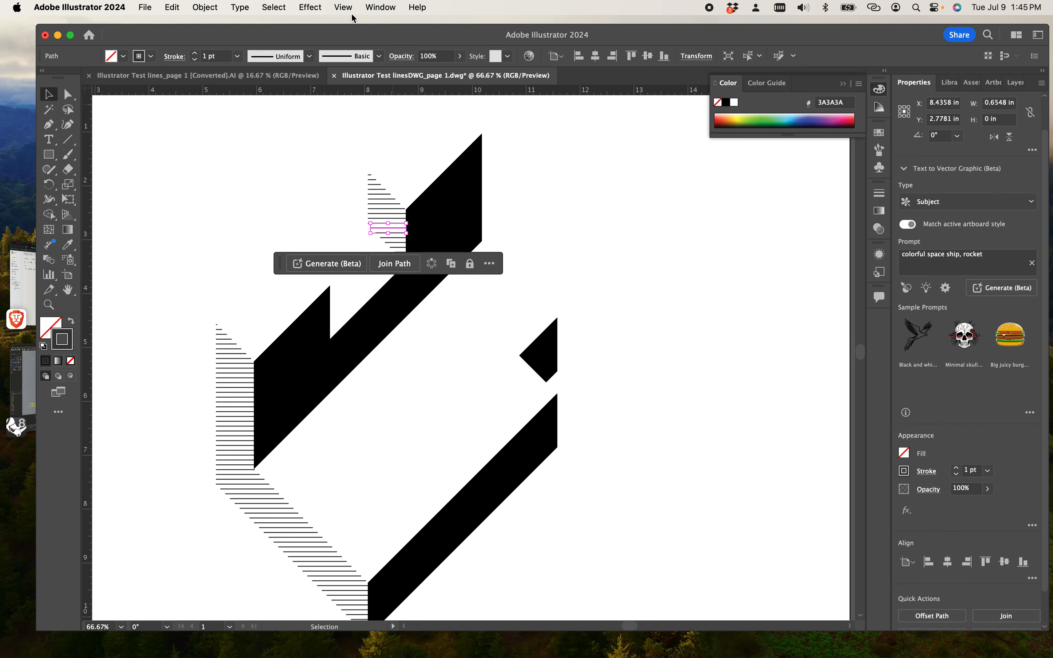
pyautogui.click(284, 9)
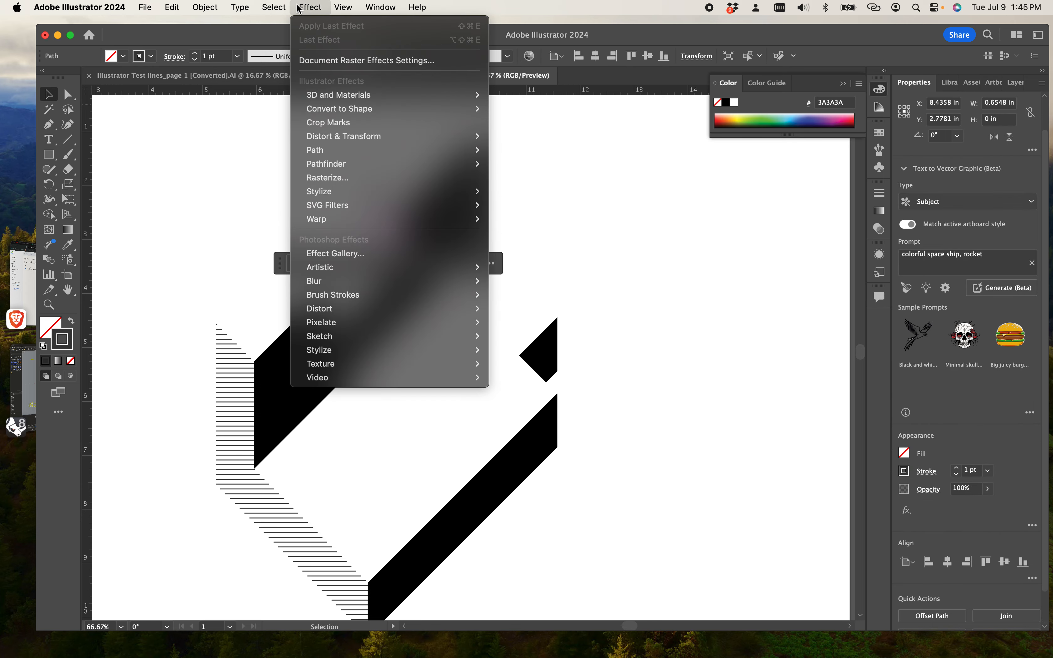
pyautogui.moveTo(292, 136)
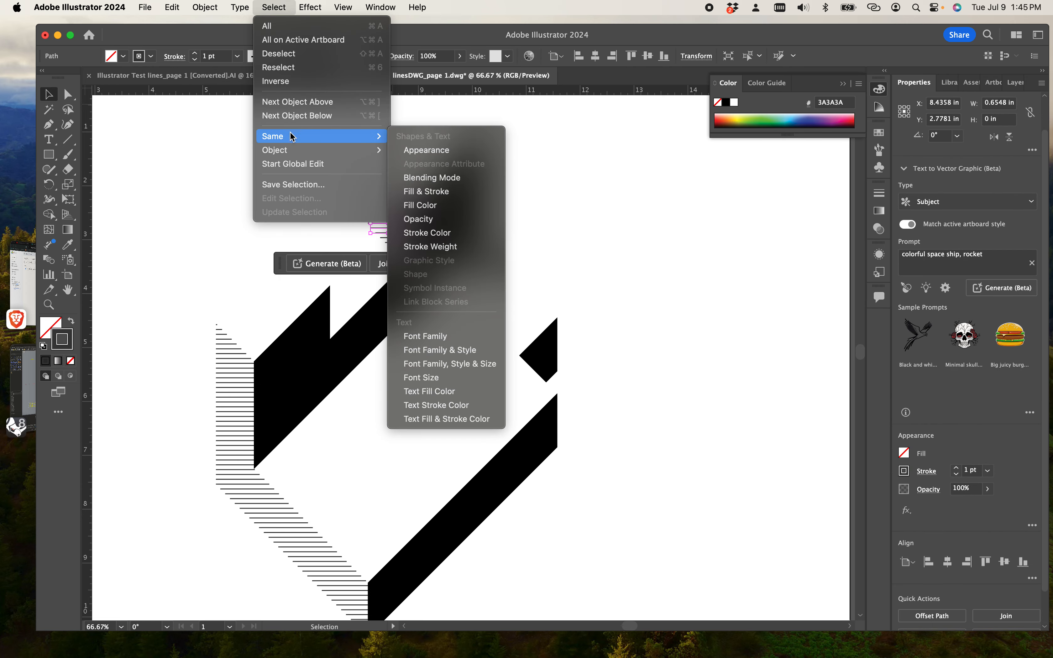
pyautogui.click(419, 150)
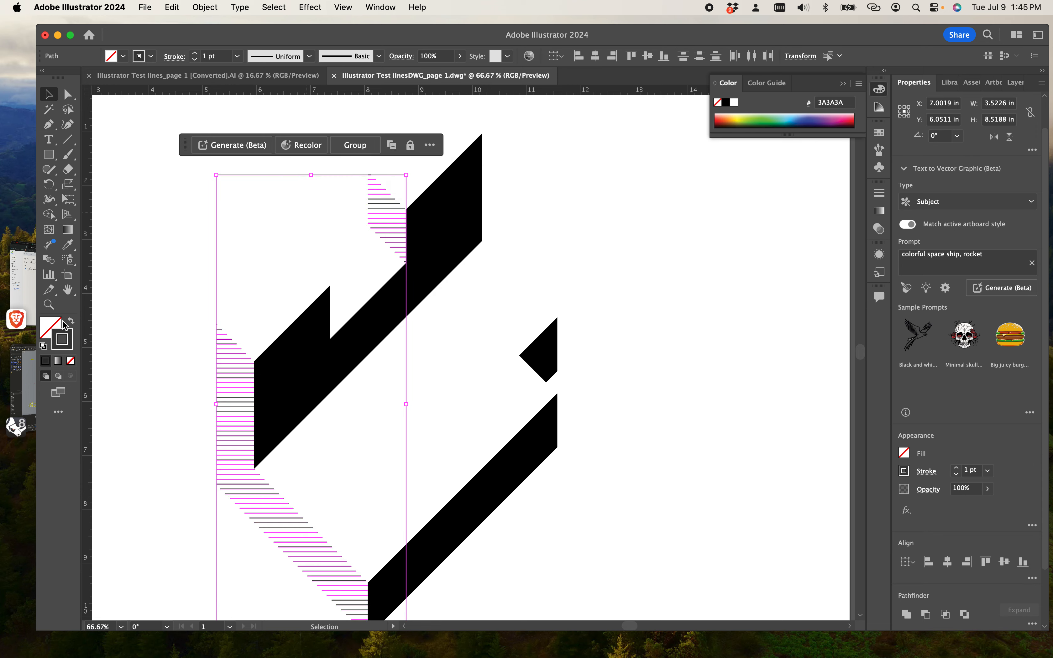
pyautogui.click(879, 192)
pyautogui.click(796, 206)
pyautogui.moveTo(796, 206); pyautogui.dragTo(764, 211)
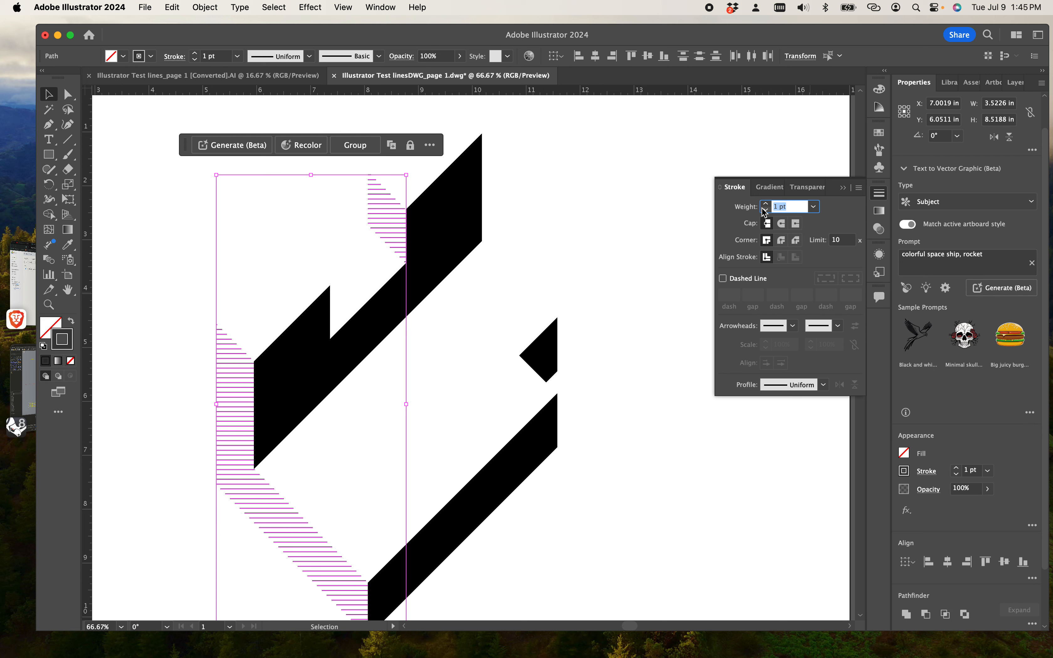
pyautogui.write('.45')
pyautogui.press('Return')
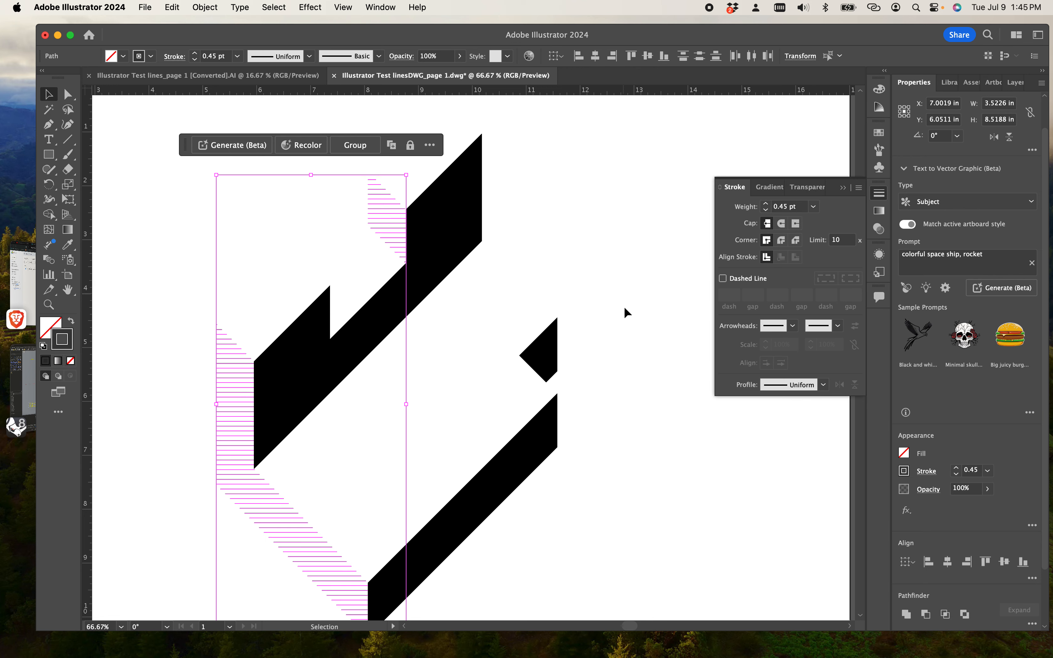
# Set the stroke colour of the selected hatch lines to 6D6D6D and clear the selection.
pyautogui.doubleClick(72, 349)
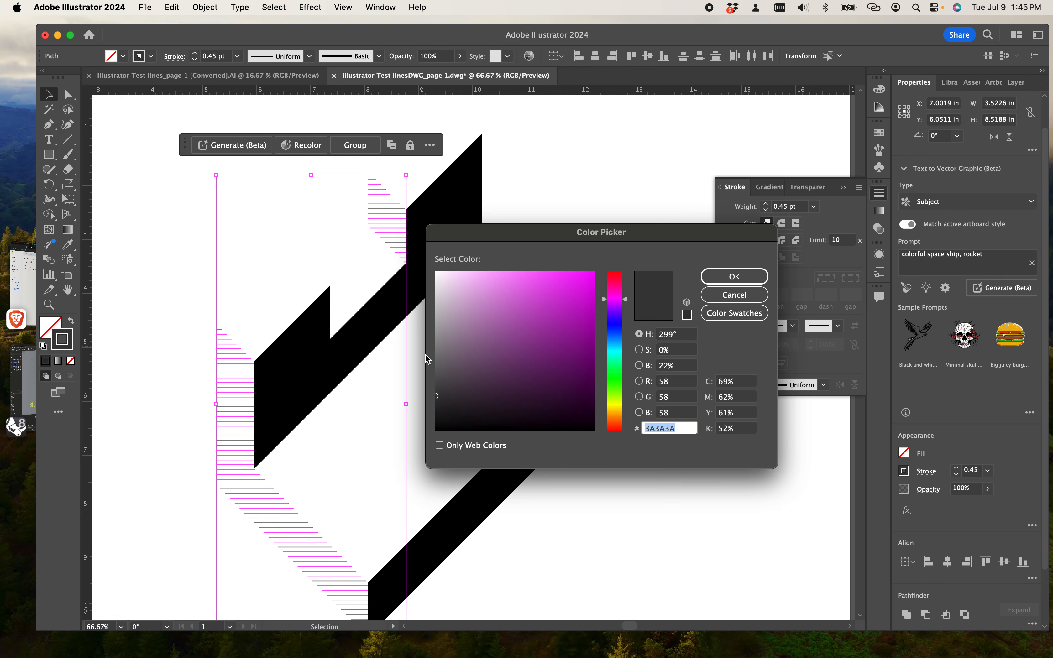
pyautogui.write('6D6D6D')
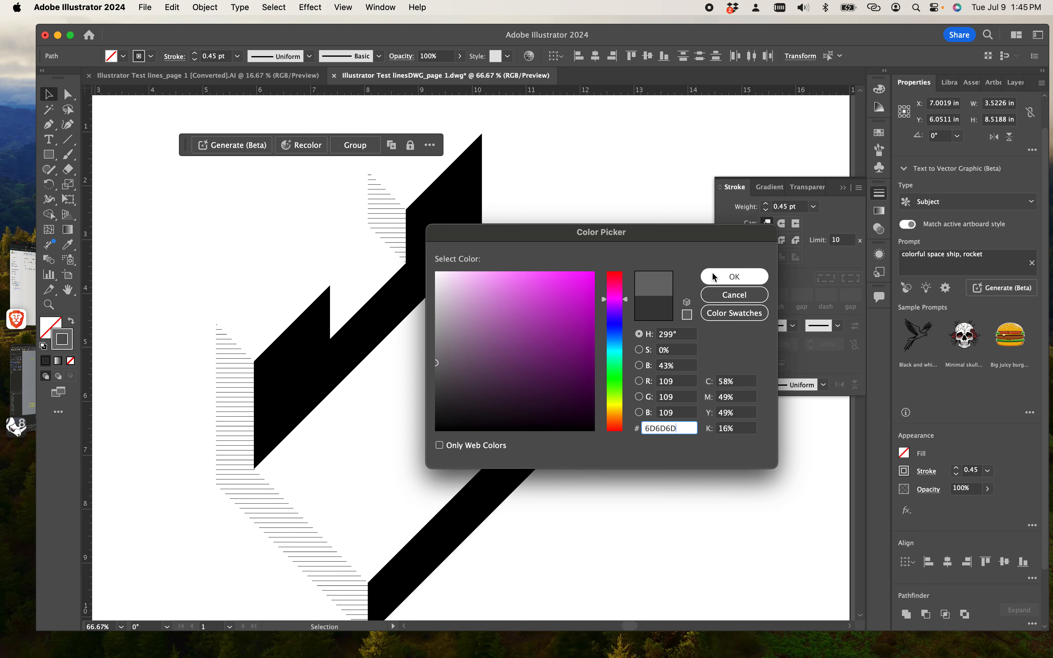
pyautogui.click(715, 277)
pyautogui.click(659, 242)
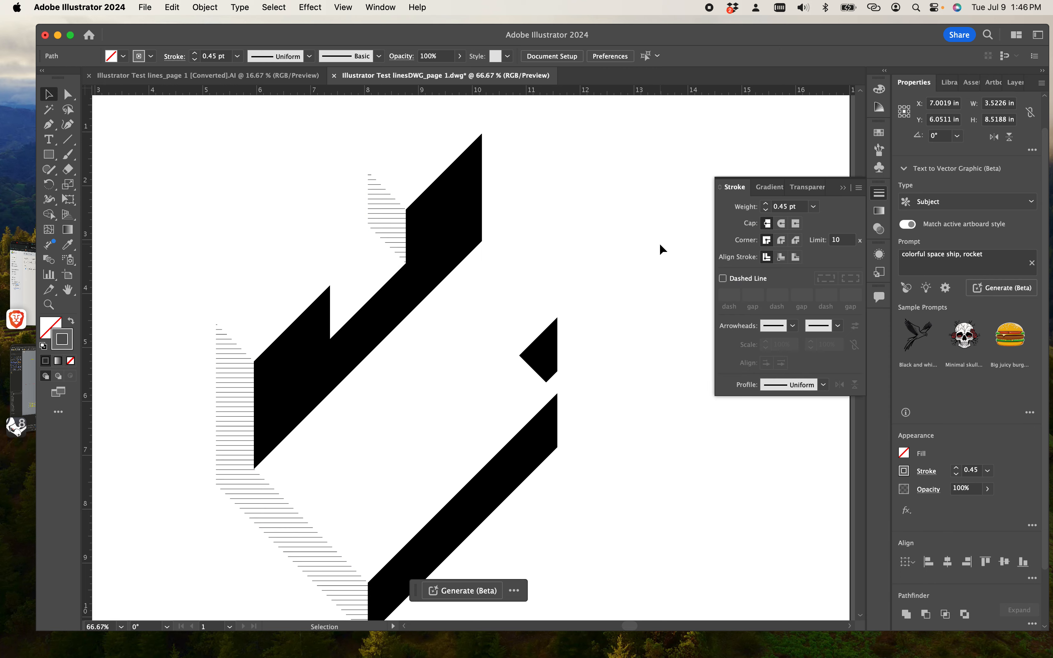
pyautogui.click(455, 226)
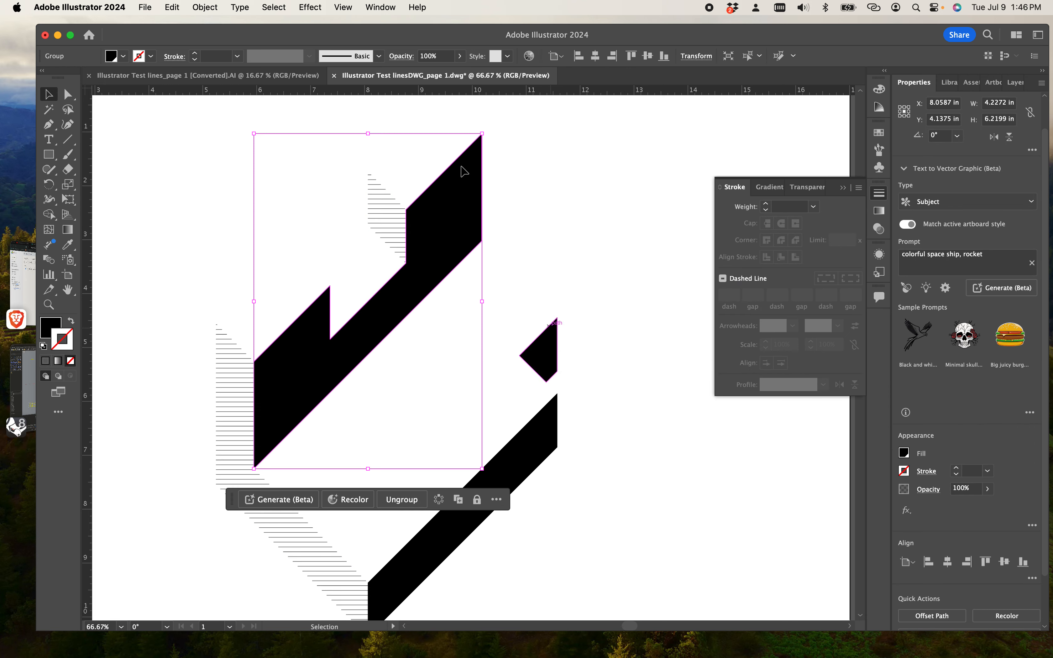
pyautogui.click(280, 8)
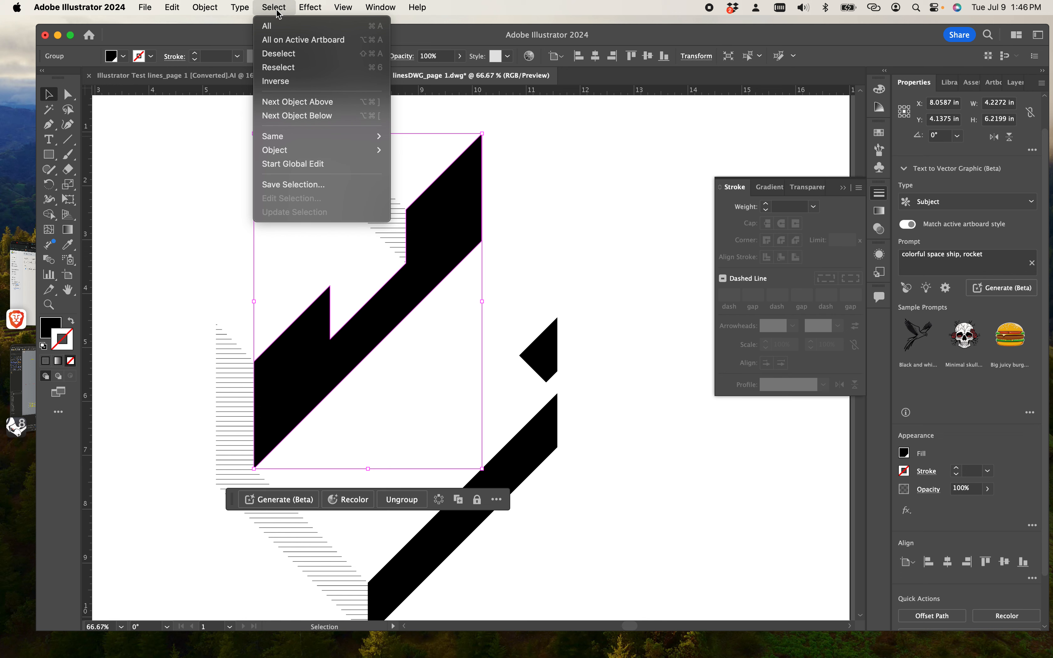
pyautogui.moveTo(297, 142)
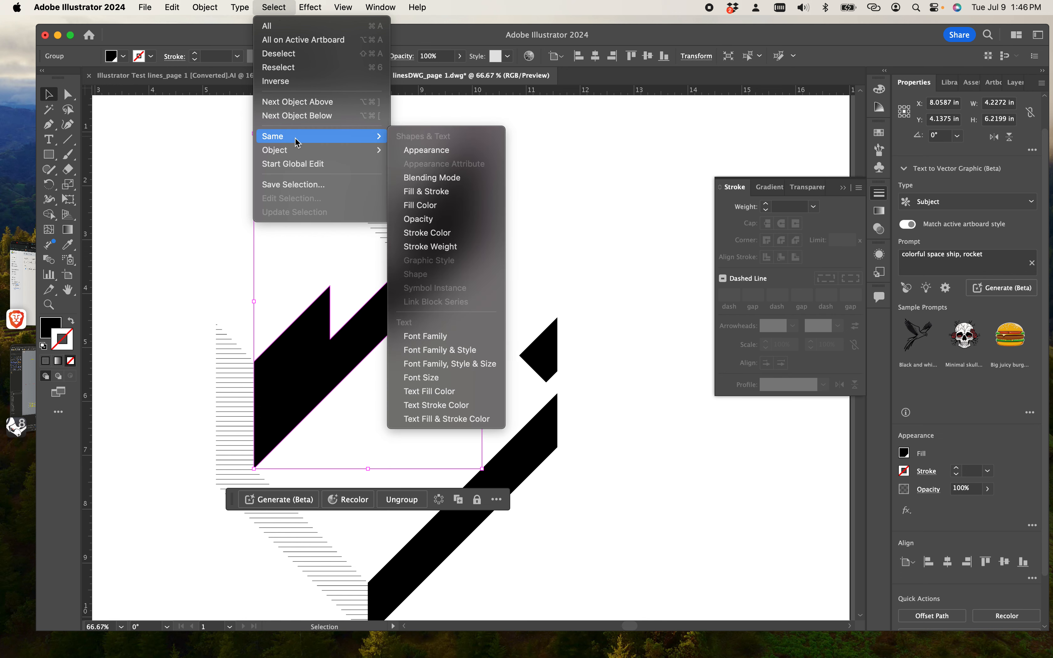
pyautogui.click(409, 148)
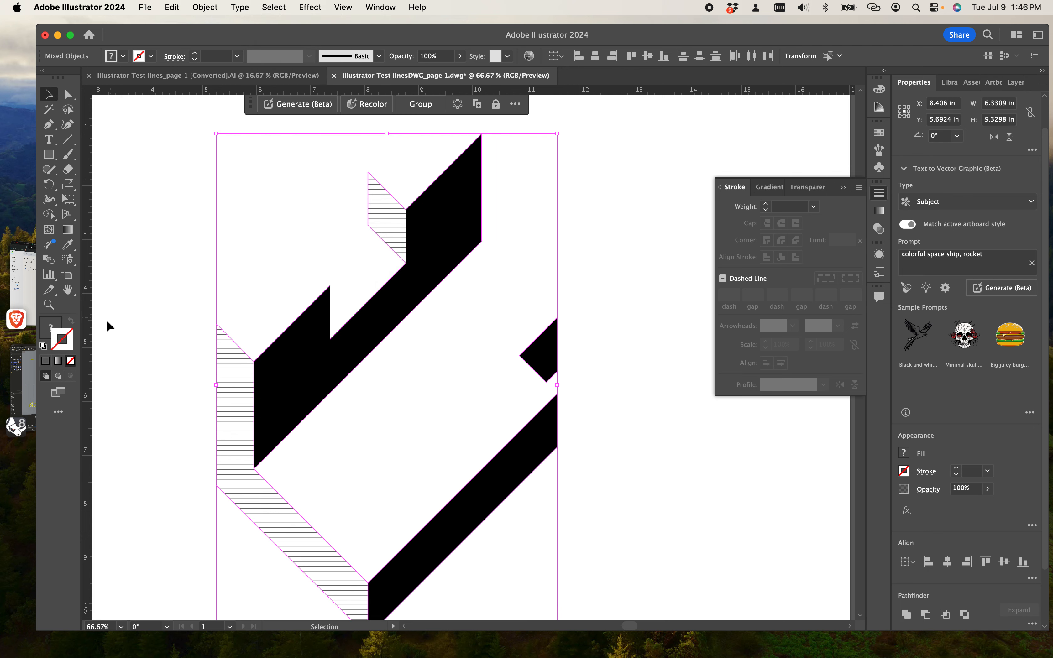
pyautogui.doubleClick(56, 340)
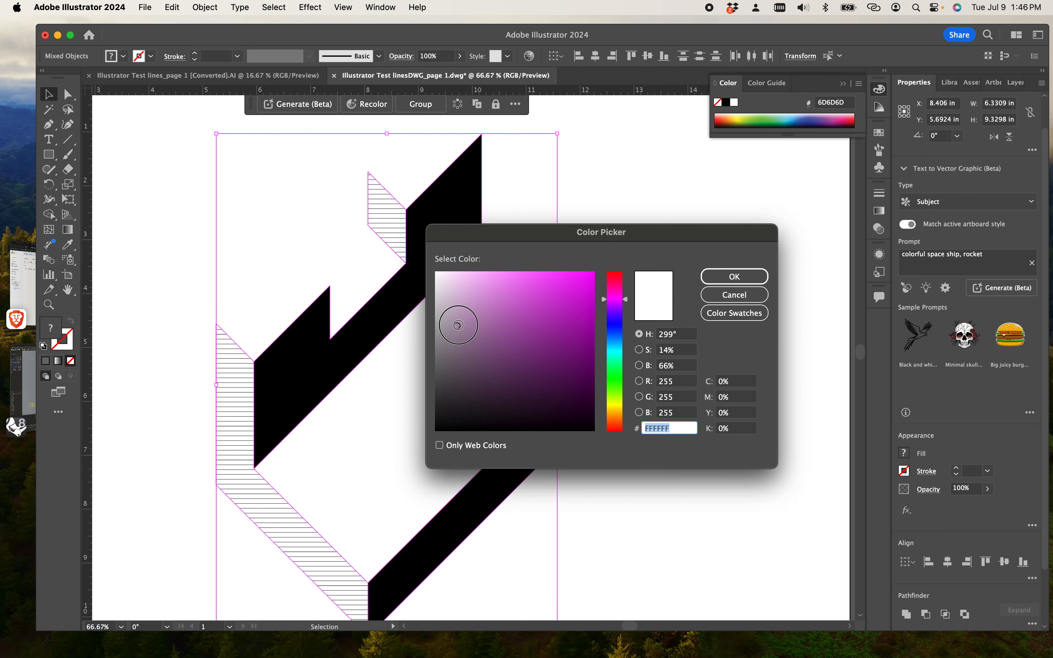
pyautogui.moveTo(457, 325); pyautogui.dragTo(482, 300)
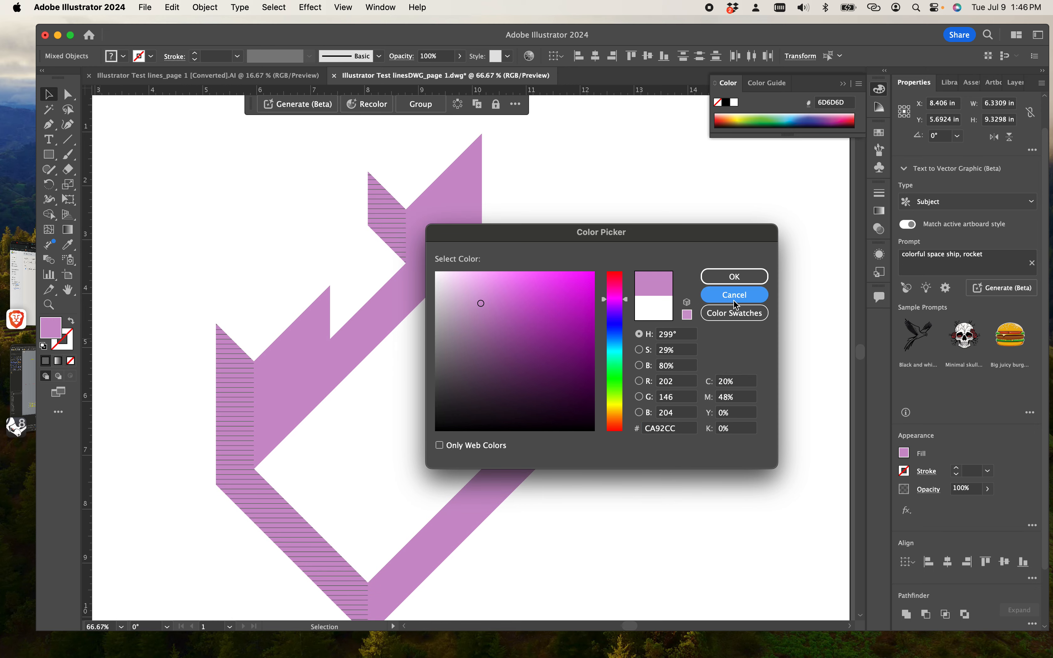
pyautogui.click(734, 296)
pyautogui.click(717, 285)
# Select the black solid shapes together, set their fill colour to light grey B7B7B7, and clear the selection.
pyautogui.click(446, 235)
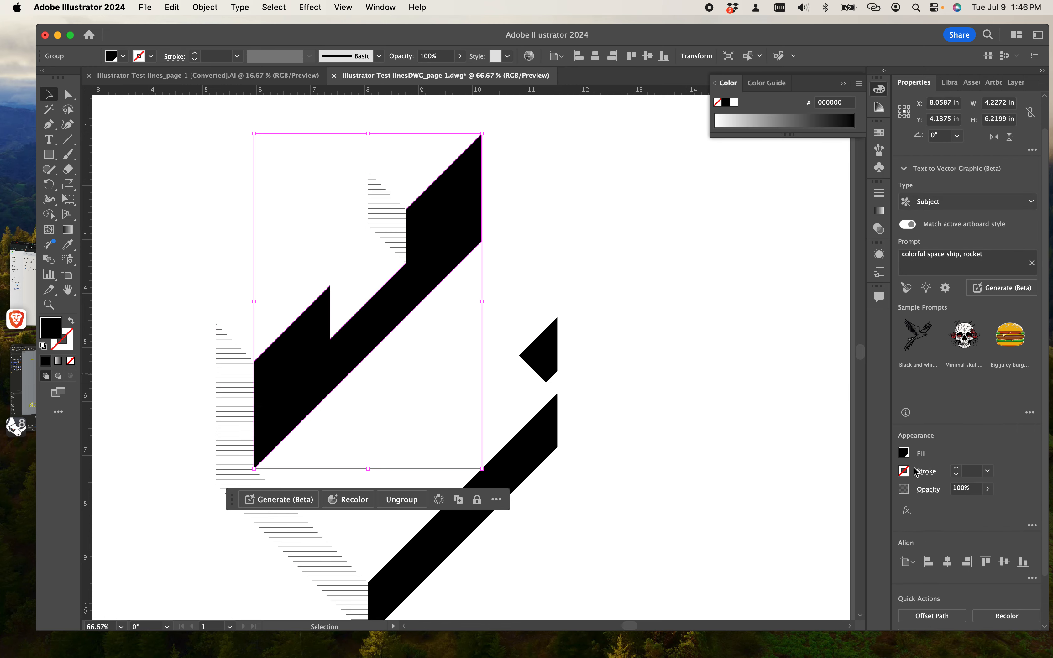
pyautogui.keyDown('shift'); pyautogui.click(553, 365); pyautogui.keyUp('shift')
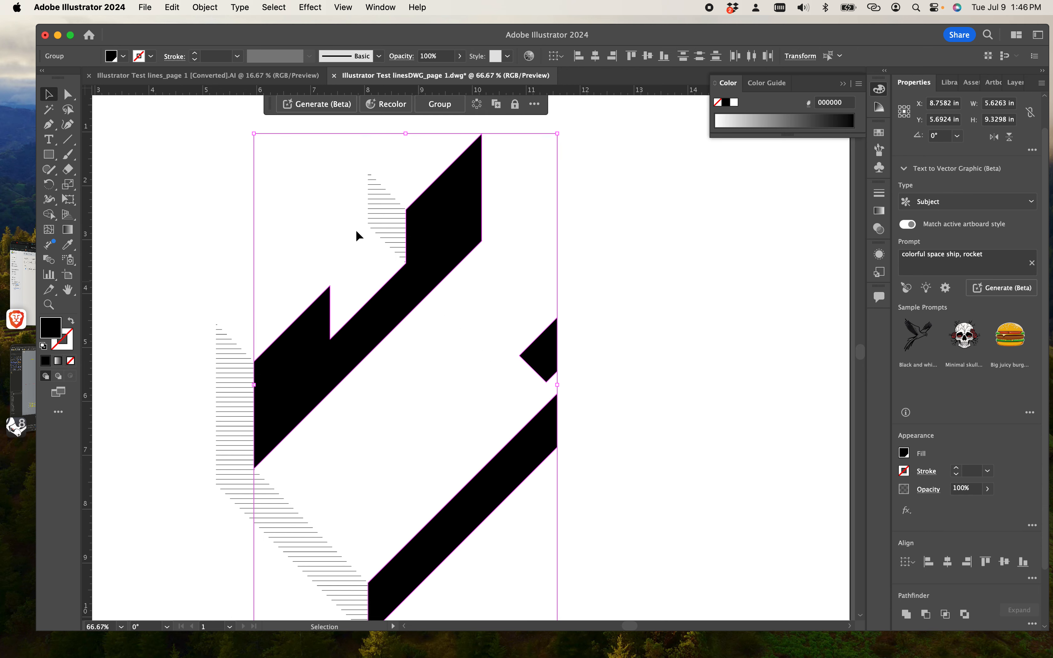
pyautogui.doubleClick(51, 327)
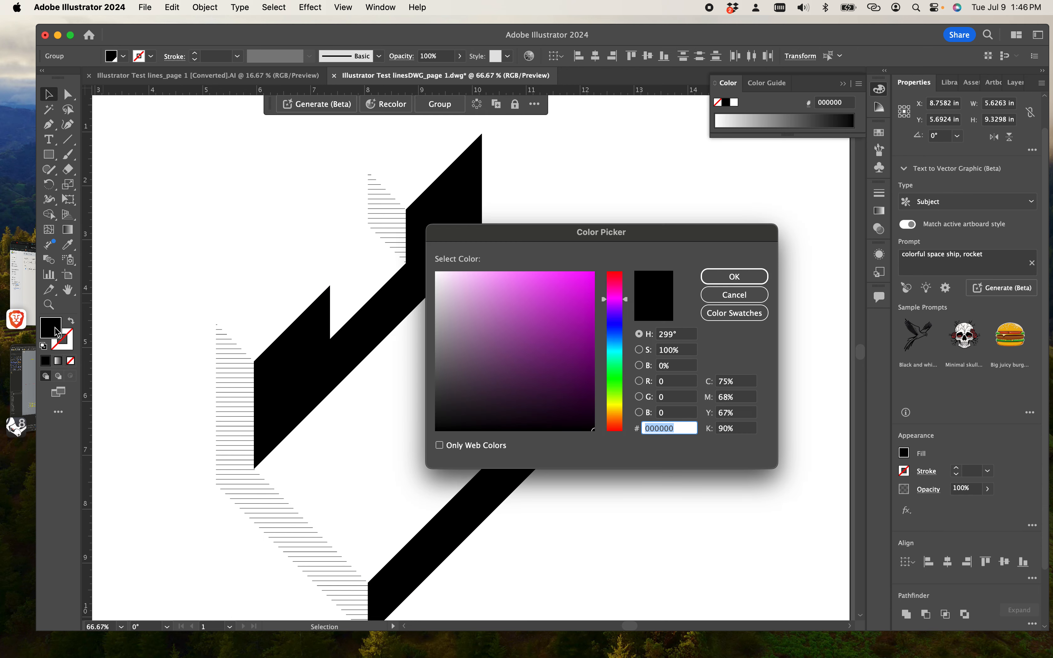
pyautogui.moveTo(434, 344); pyautogui.dragTo(434, 368)
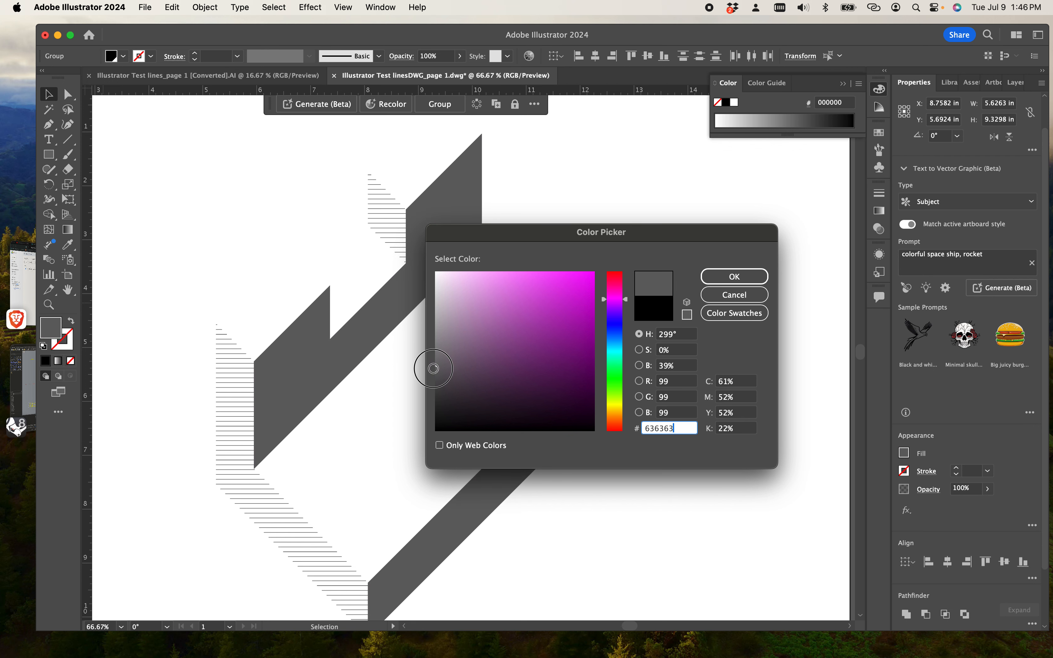
pyautogui.moveTo(434, 368); pyautogui.dragTo(434, 314)
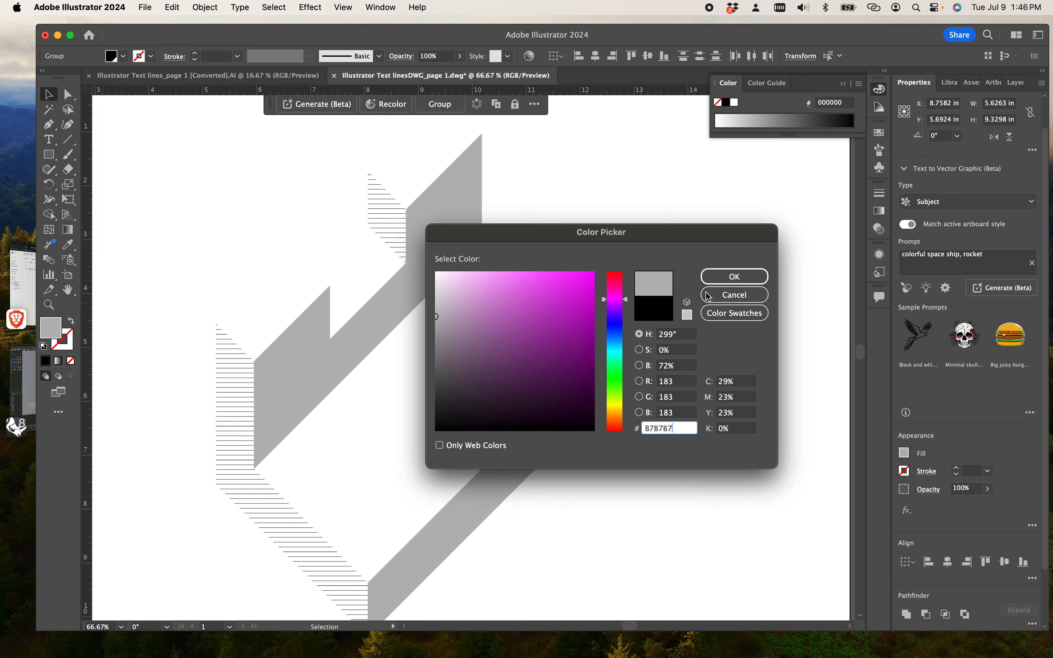
pyautogui.click(727, 277)
pyautogui.click(731, 316)
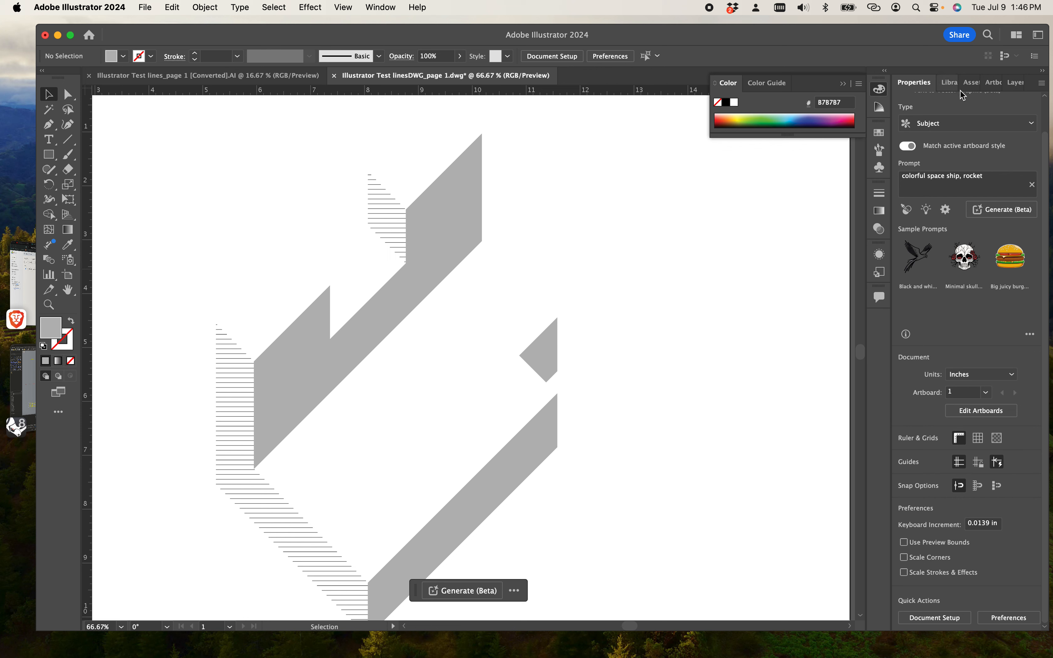
# Turn the Contr. Lines layer's visibility back on.
pyautogui.click(1015, 82)
pyautogui.click(836, 138)
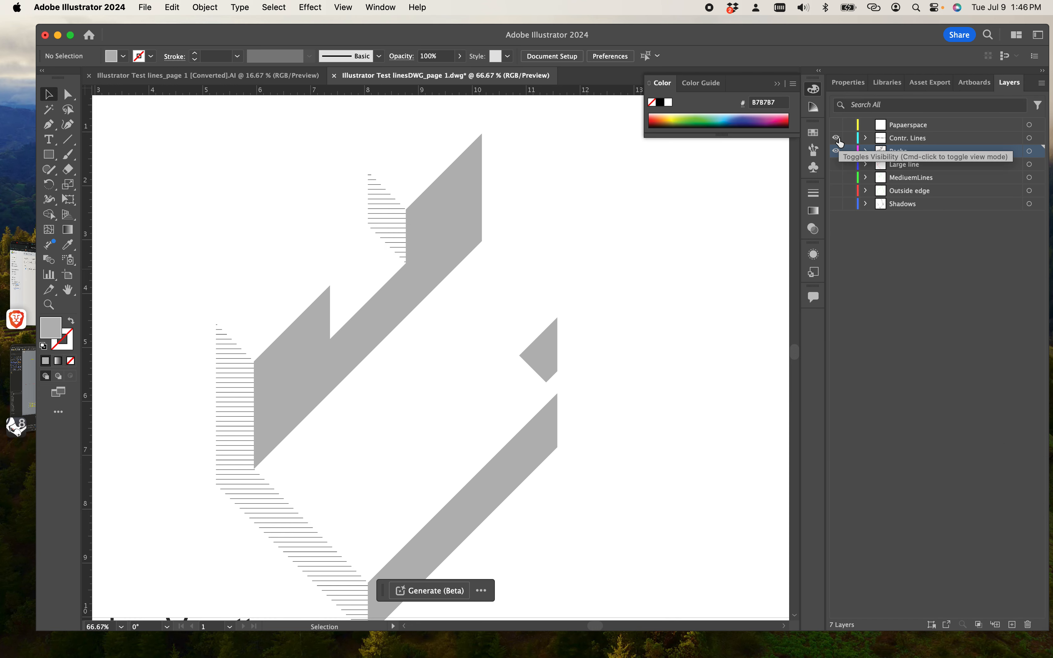
# Turn on the Papaerspace layer's visibility and check the whole sheet.
pyautogui.click(836, 124)
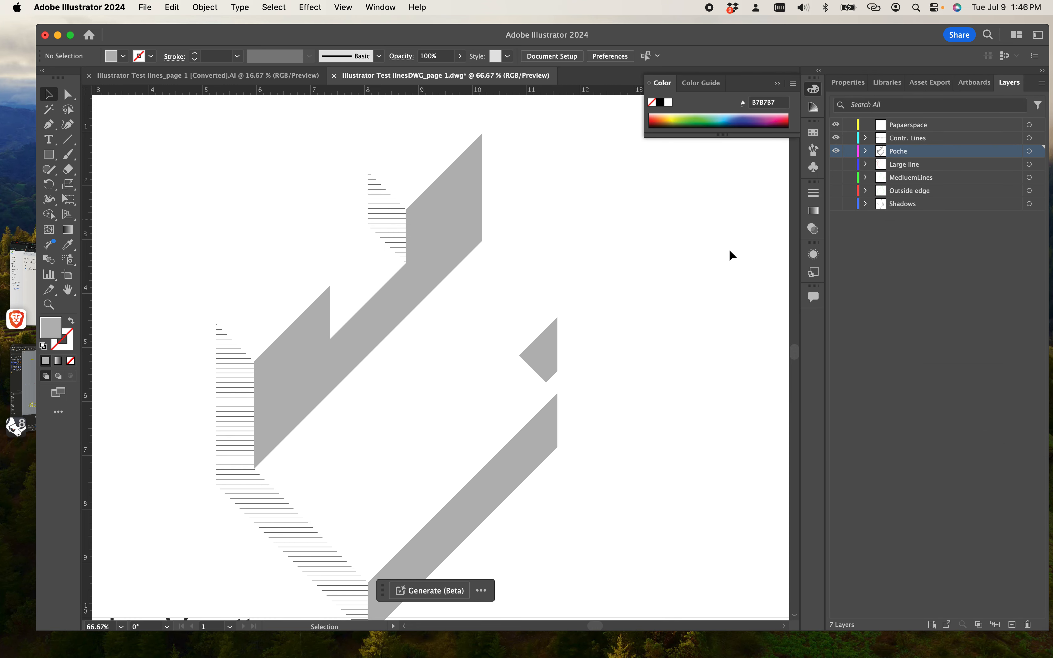
pyautogui.press('super+minus')
pyautogui.press('super+minus')
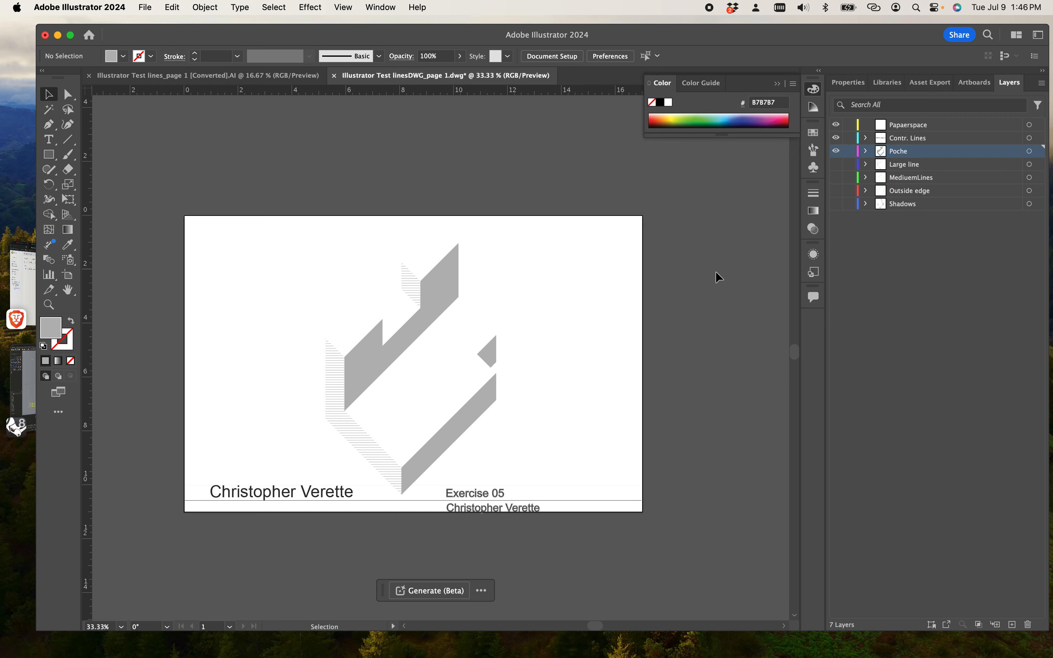
pyautogui.press('super+equal')
pyautogui.press('super+equal')
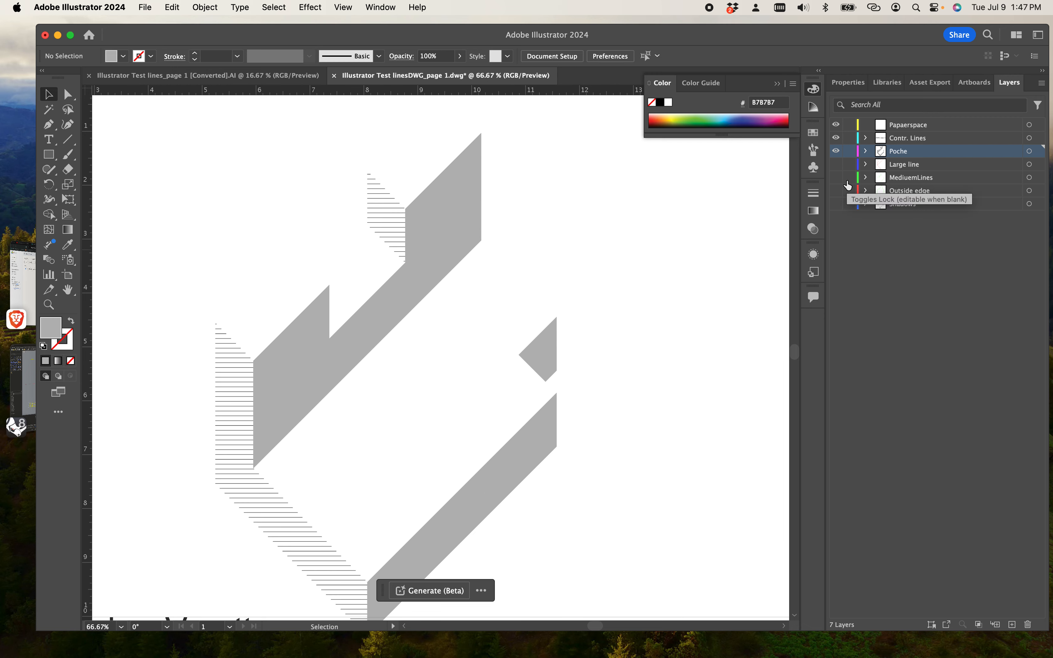
# Show the Large line layer, select all its lines and set their stroke colour to dark grey 232323.
pyautogui.click(836, 164)
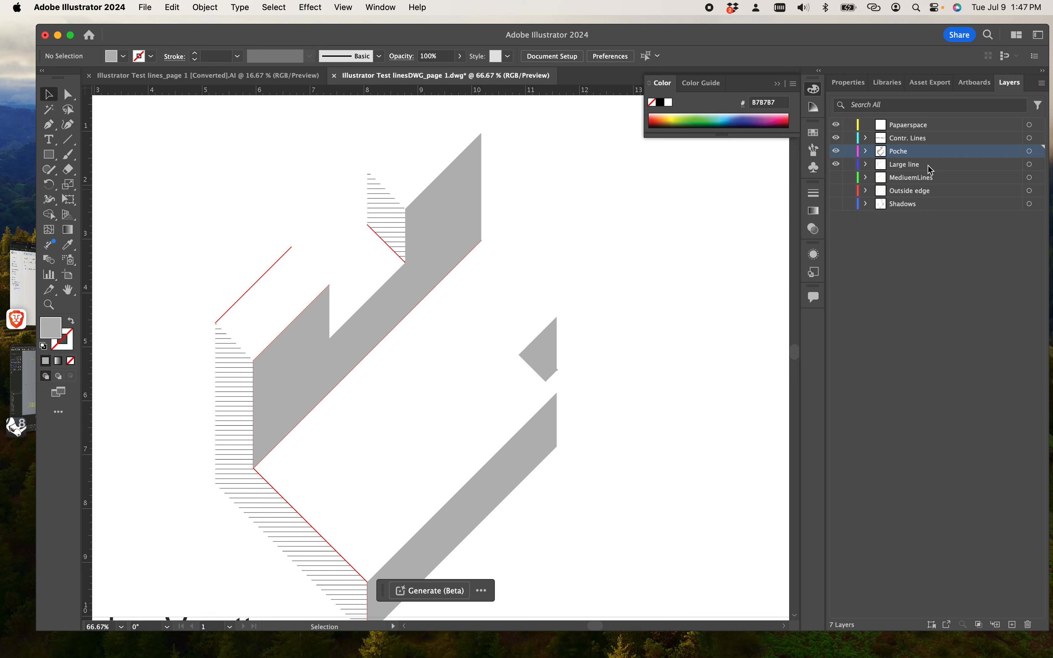
pyautogui.click(1037, 168)
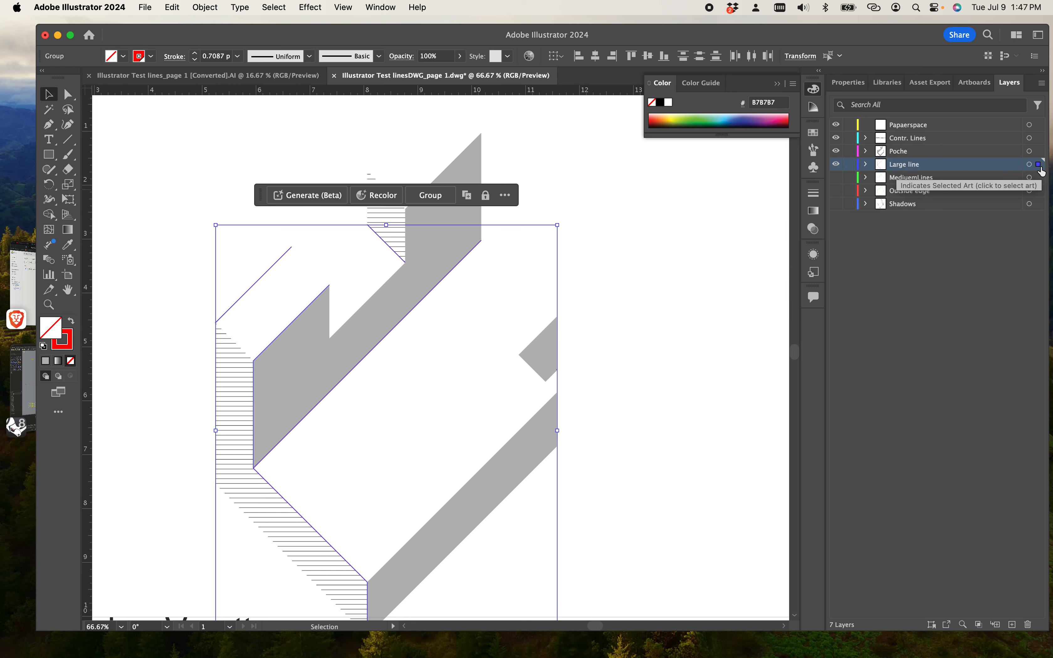
pyautogui.doubleClick(68, 345)
pyautogui.click(433, 394)
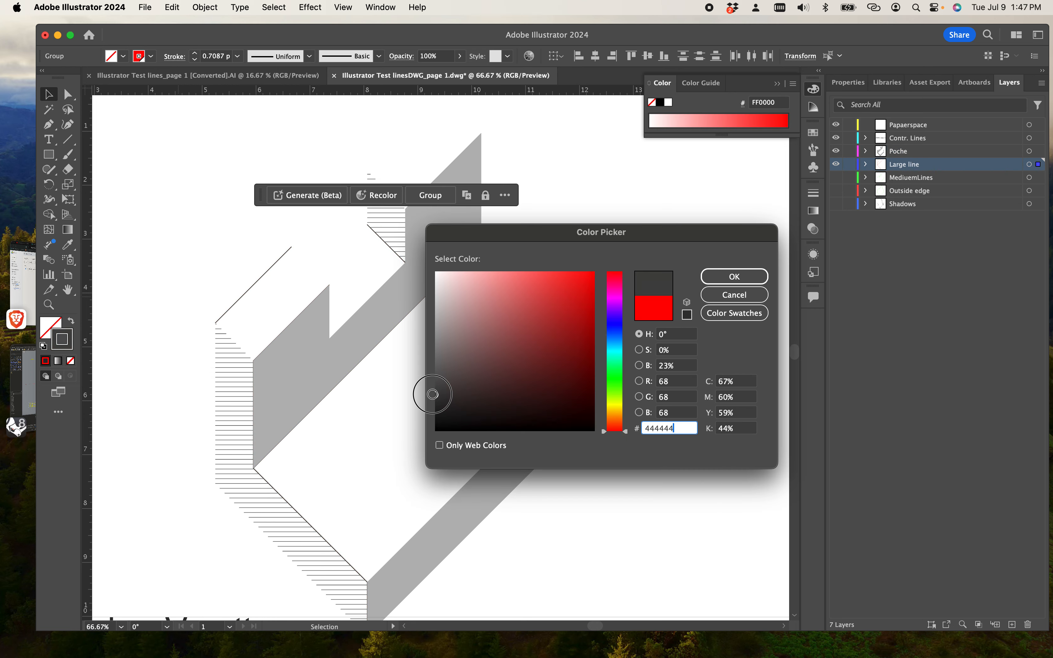
pyautogui.moveTo(432, 393); pyautogui.dragTo(432, 409)
pyautogui.click(734, 277)
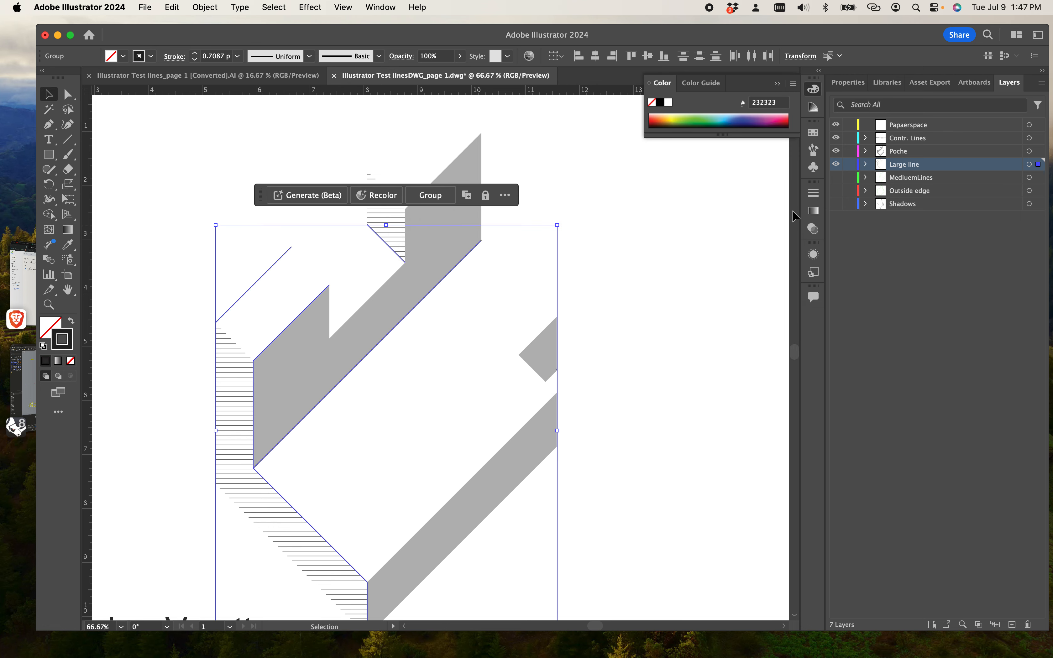
# Set the stroke weight of the selected large lines to 1.2 pt and clear the selection.
pyautogui.click(813, 196)
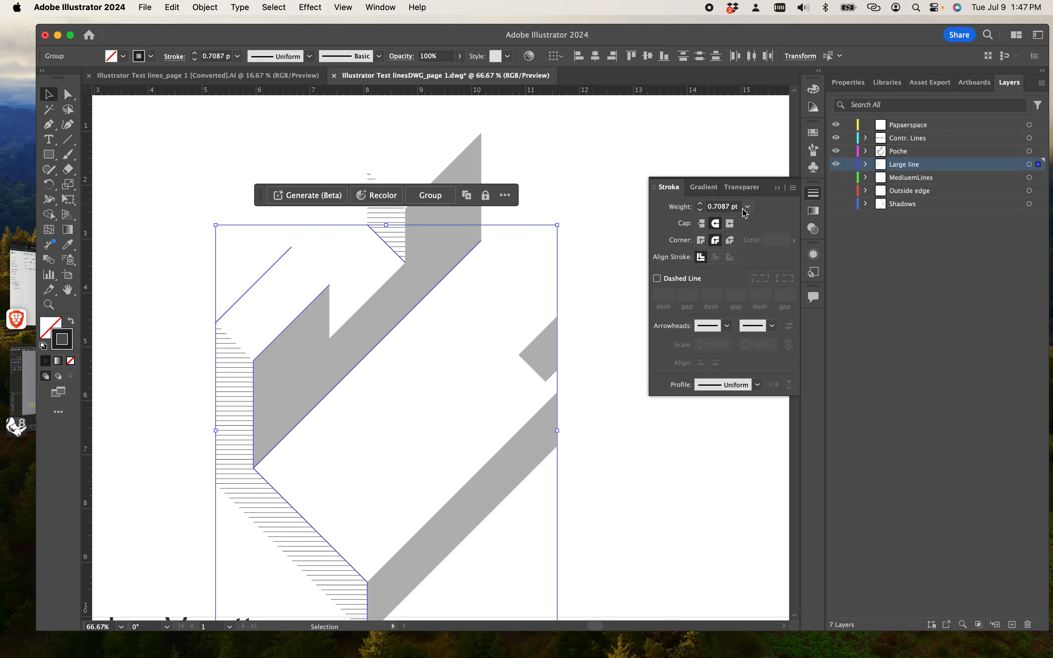
pyautogui.doubleClick(724, 208)
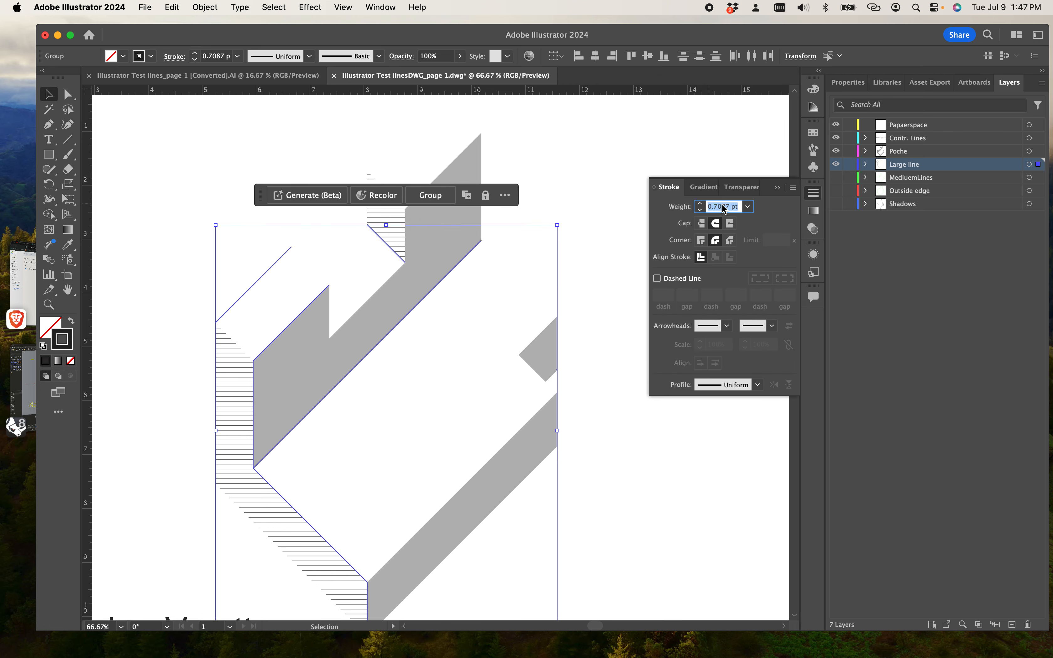
pyautogui.write('1.2')
pyautogui.press('Return')
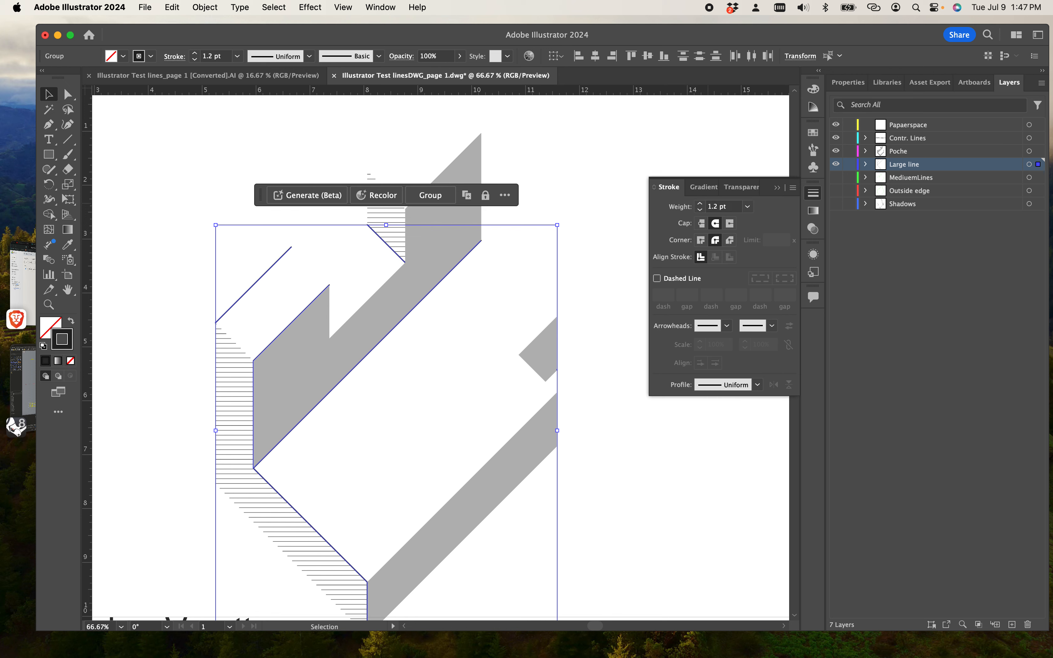
pyautogui.click(756, 504)
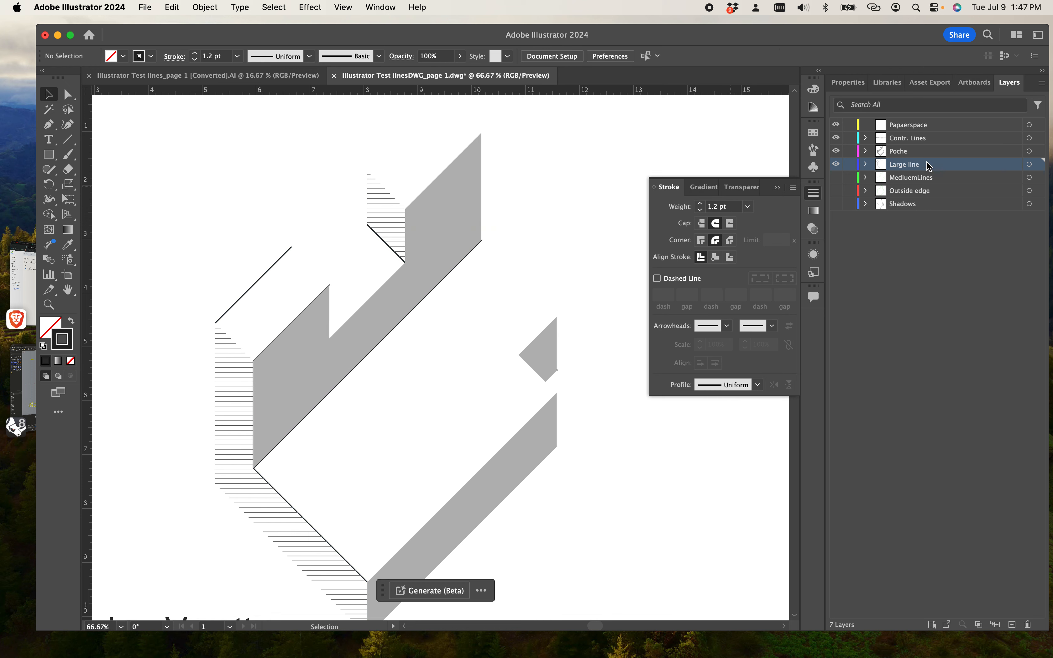
# Show the MediuemLines layer, select all its lines and set their stroke colour to grey 474747.
pyautogui.click(836, 177)
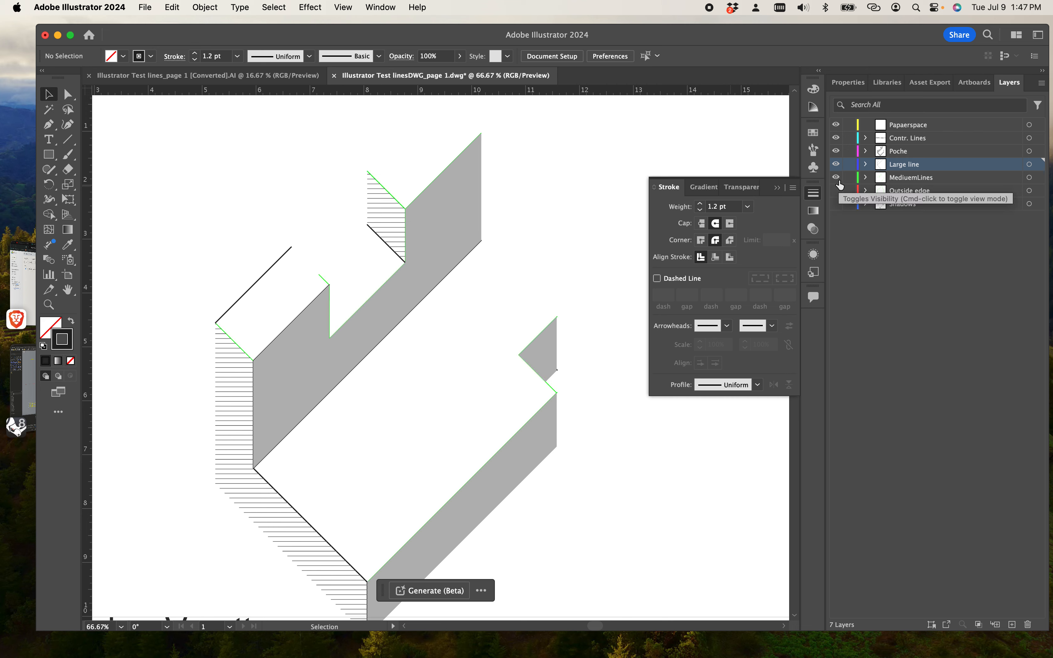
pyautogui.click(1039, 177)
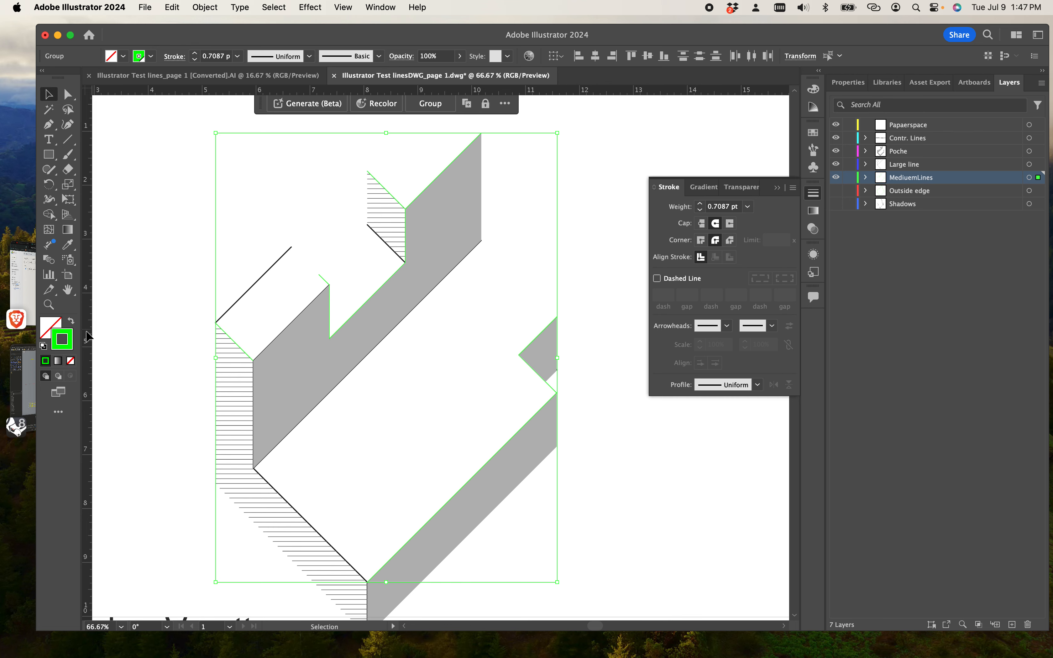
pyautogui.doubleClick(72, 345)
pyautogui.moveTo(468, 373)
pyautogui.mouseDown()
pyautogui.moveTo(423, 376)
pyautogui.moveTo(430, 384)
pyautogui.mouseUp()
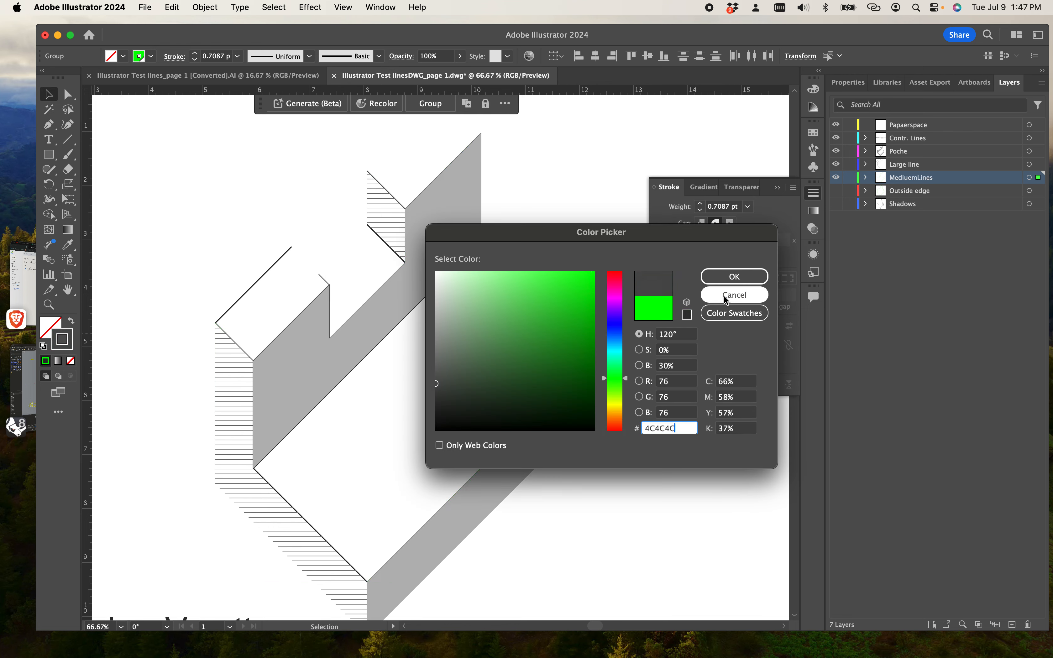
pyautogui.moveTo(438, 384)
pyautogui.mouseDown()
pyautogui.moveTo(435, 441)
pyautogui.moveTo(439, 278)
pyautogui.moveTo(434, 380)
pyautogui.mouseUp()
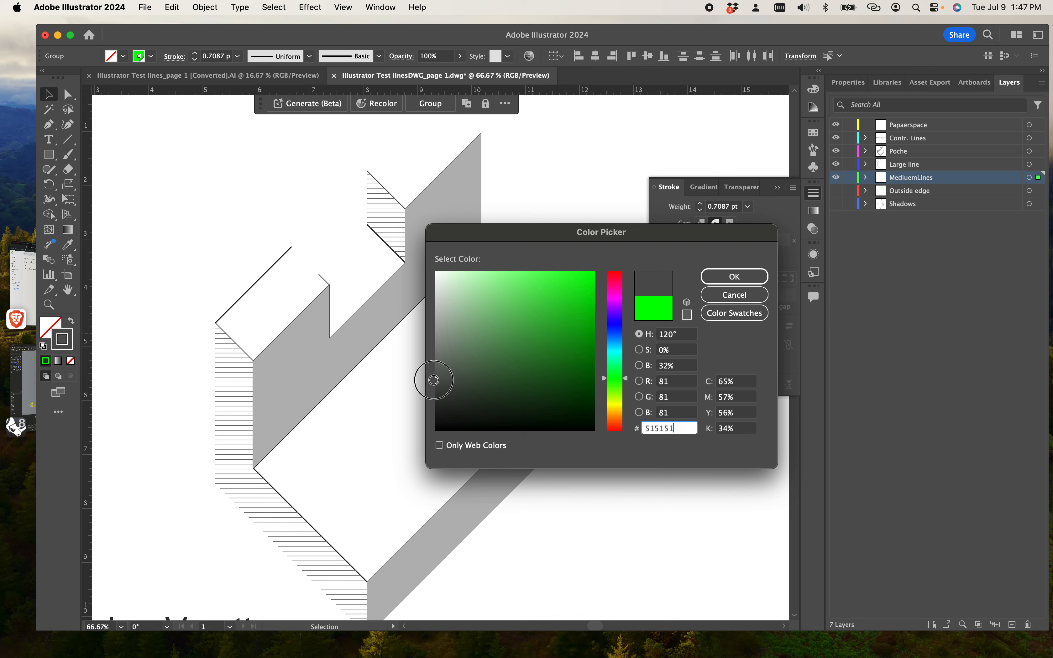
pyautogui.moveTo(433, 380); pyautogui.dragTo(437, 386)
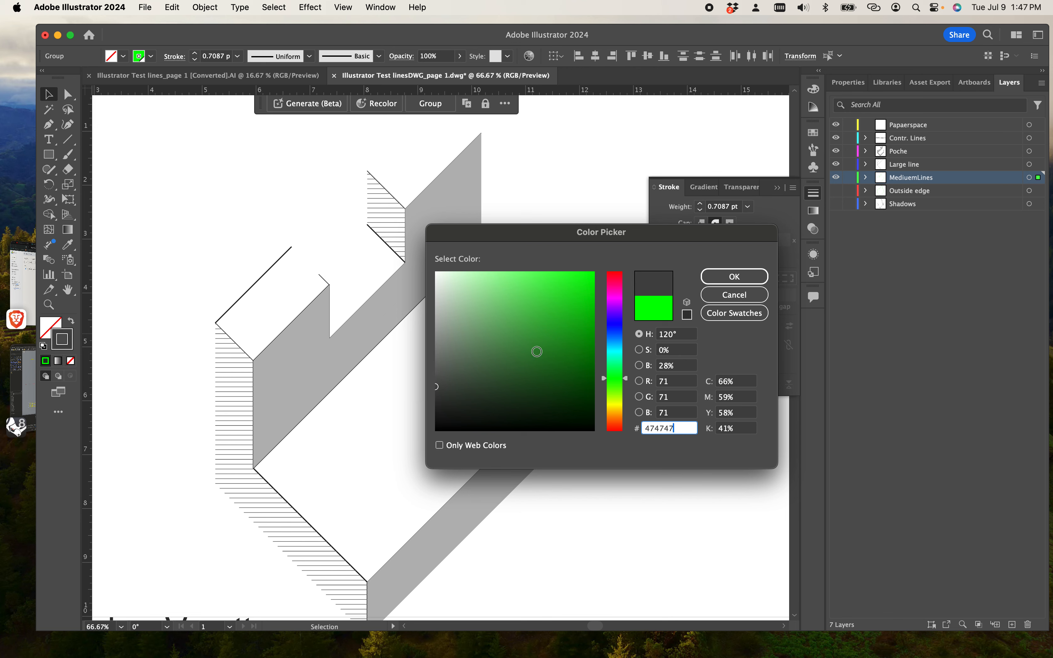
pyautogui.click(732, 283)
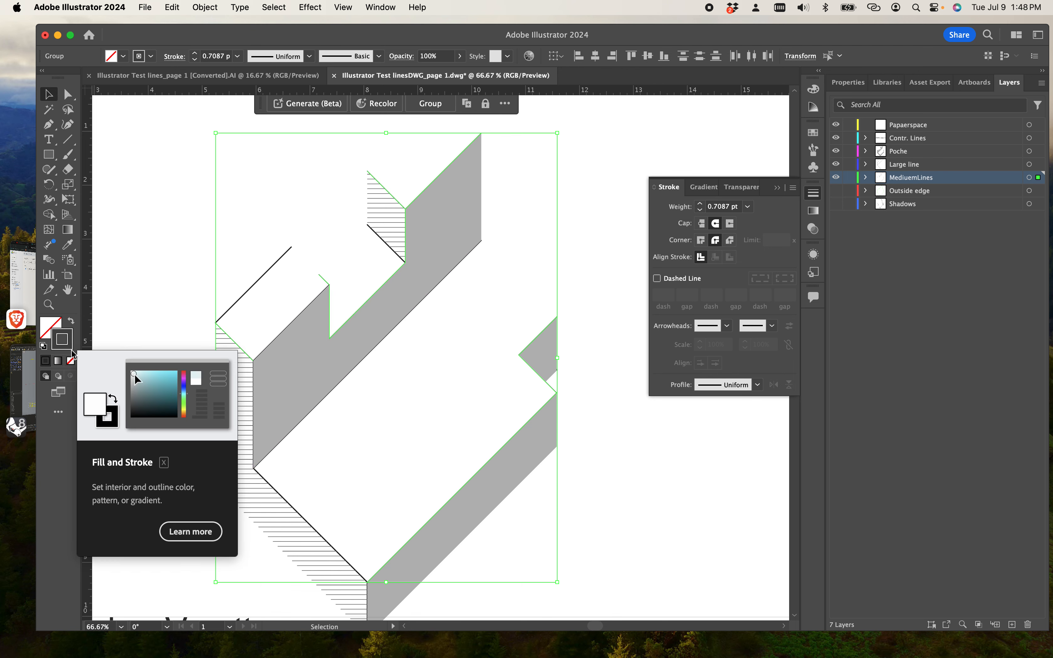
# Set the stroke weight of the selected medium lines to 0.79 pt and clear the selection.
pyautogui.click(726, 208)
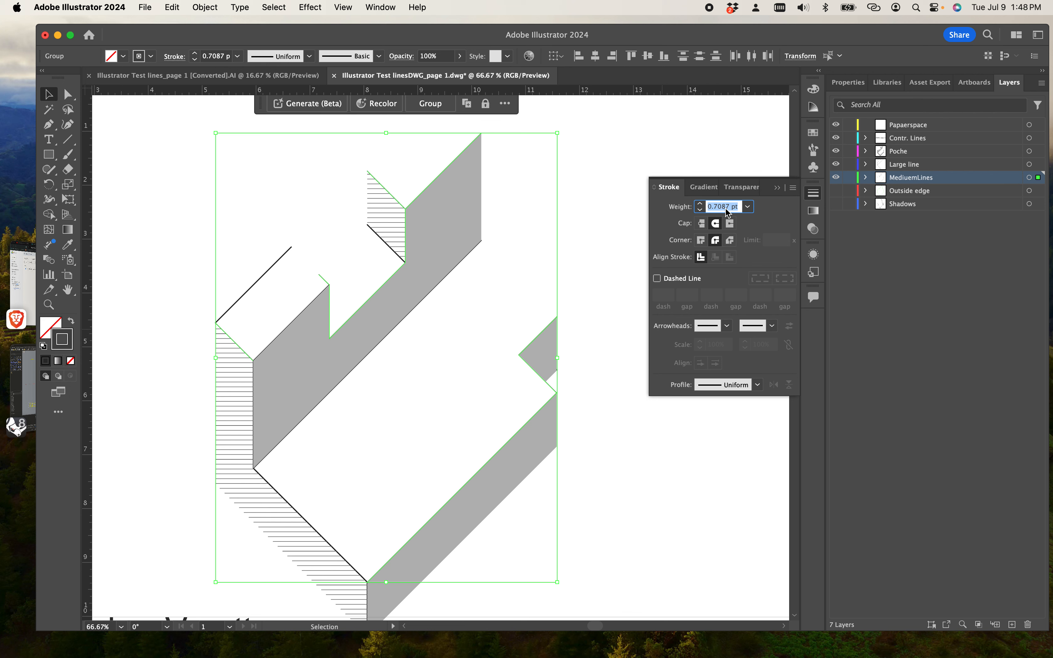
pyautogui.write('.79')
pyautogui.press('Return')
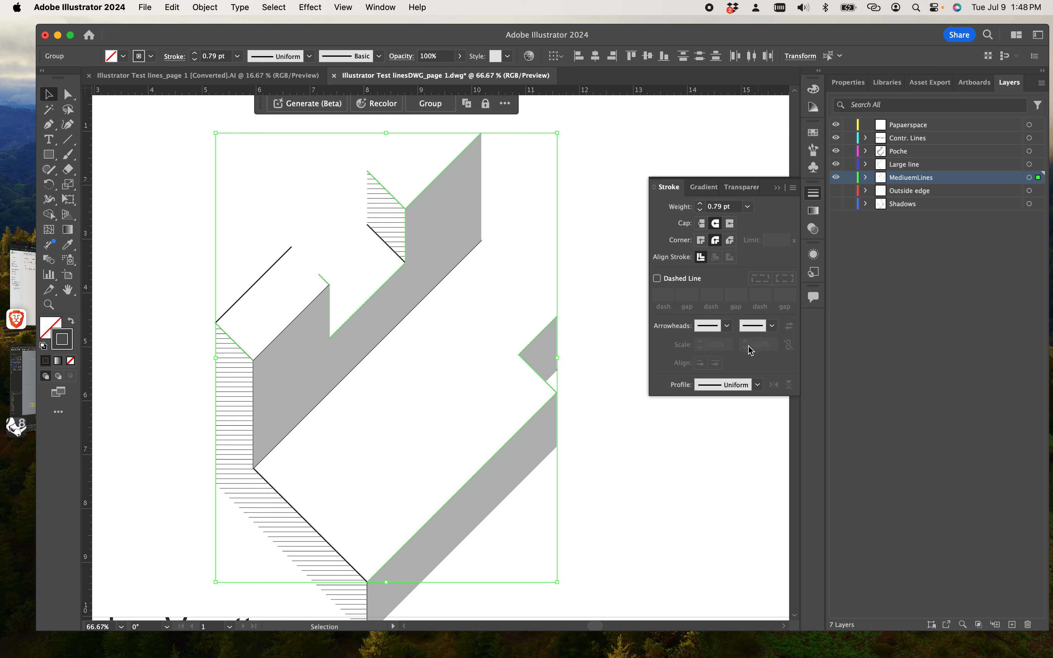
pyautogui.click(604, 437)
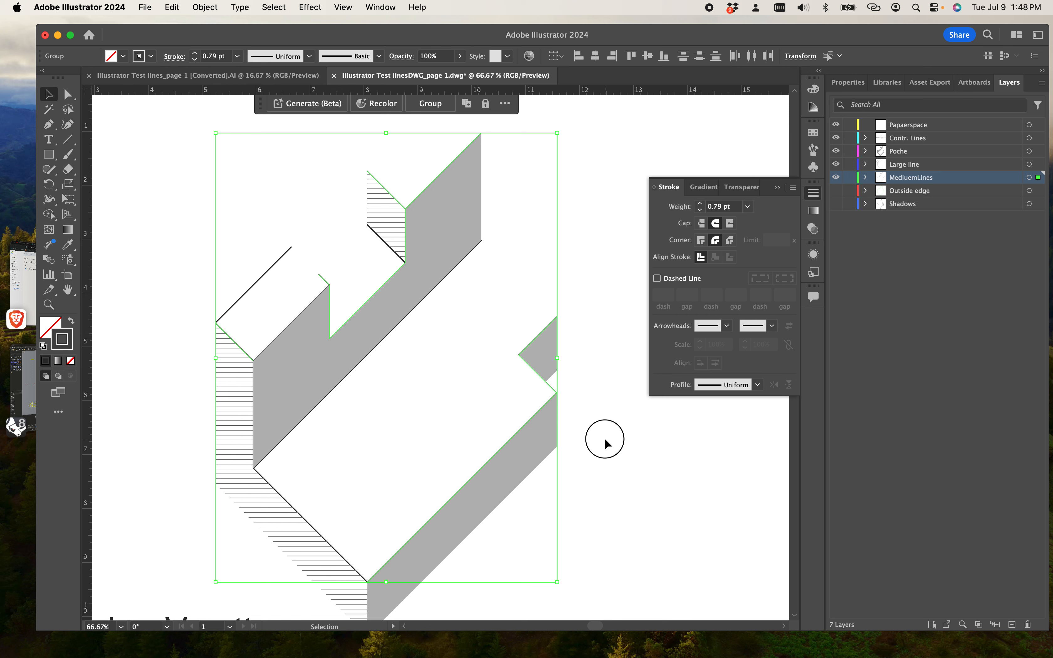
# Show the Outside edge layer, select all its lines and set their stroke colour to near-black 212121.
pyautogui.click(837, 191)
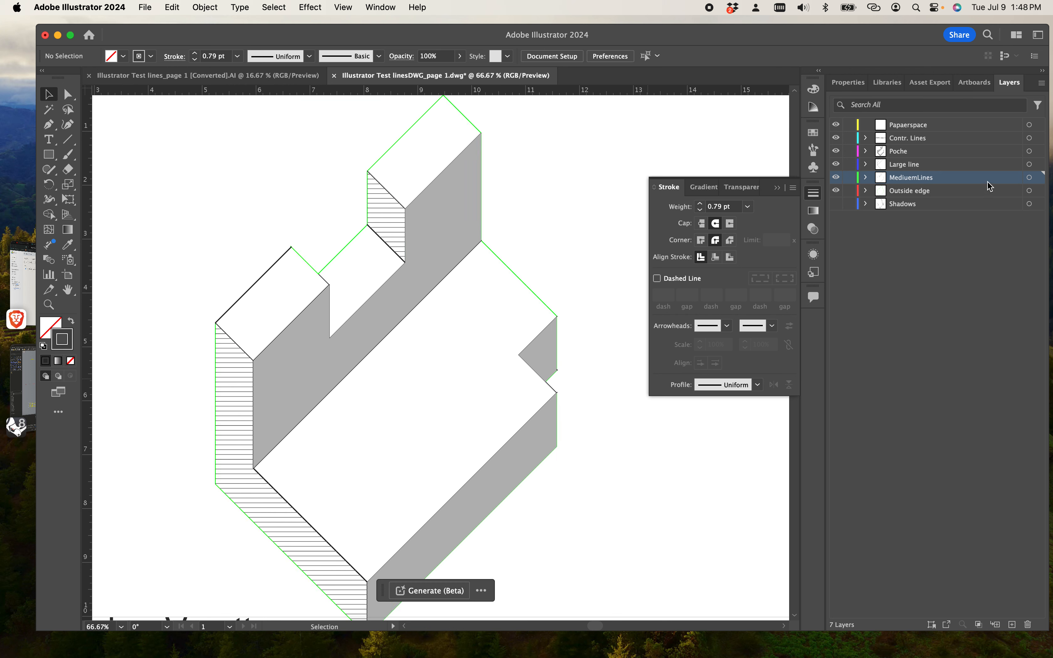
pyautogui.click(1041, 191)
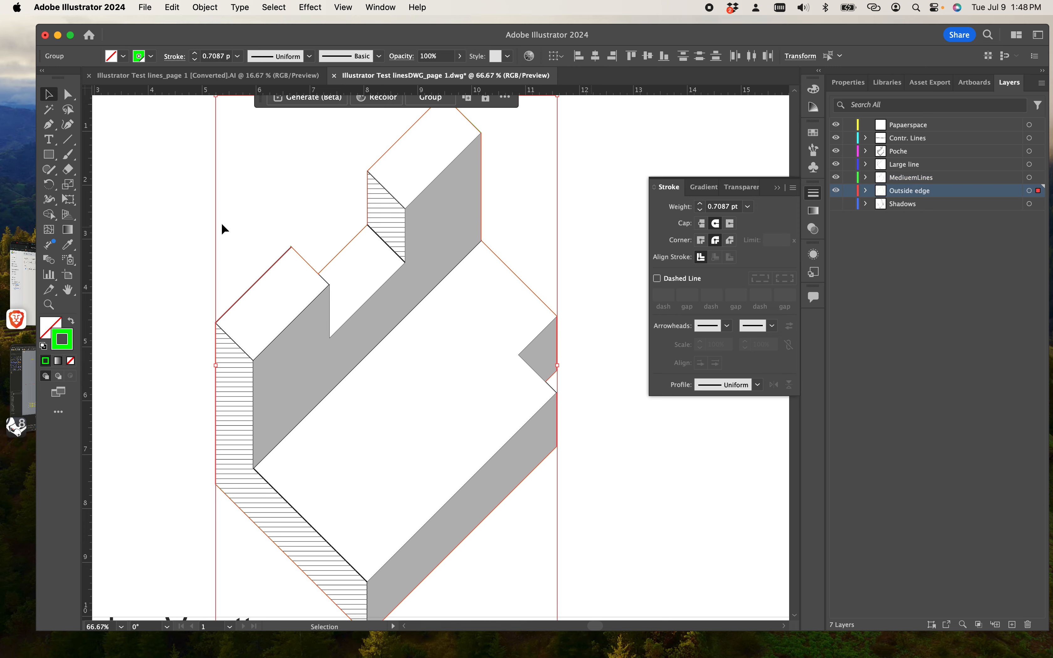
pyautogui.doubleClick(63, 340)
pyautogui.moveTo(456, 374); pyautogui.dragTo(428, 409)
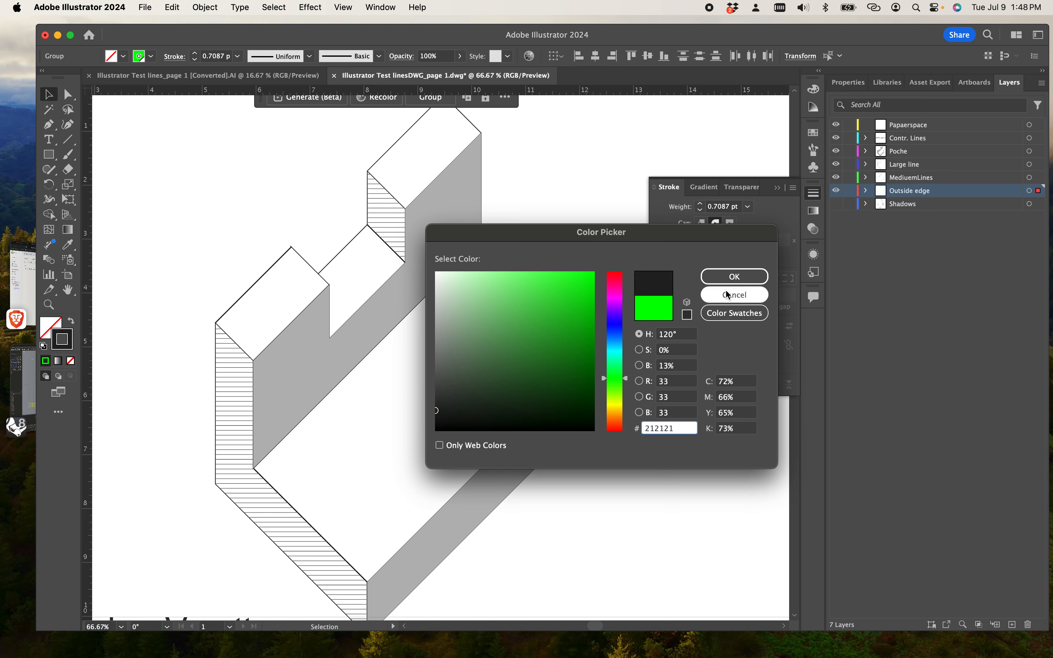
pyautogui.click(734, 277)
# Set the stroke weight of the selected outside edge lines to 2 pt and clear the selection.
pyautogui.click(726, 208)
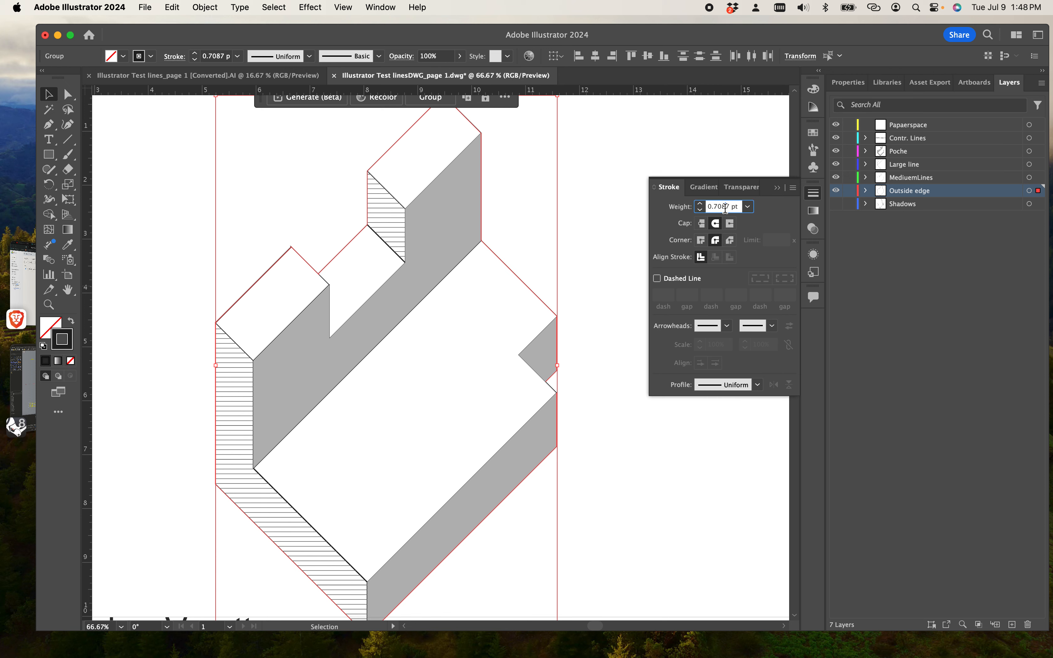
pyautogui.write('2')
pyautogui.press('Return')
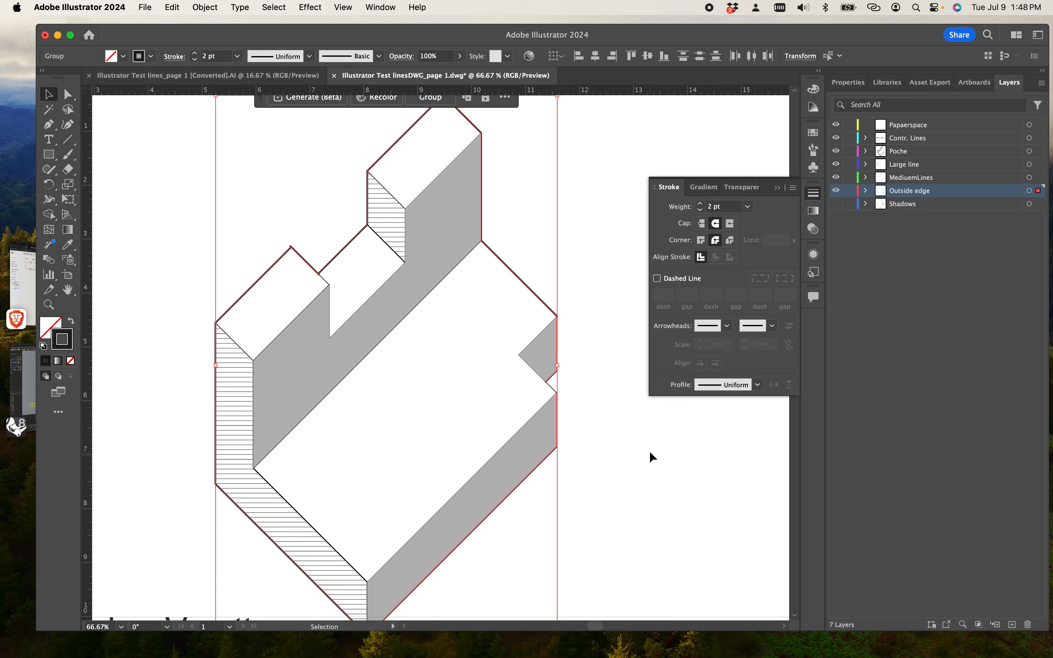
pyautogui.click(626, 485)
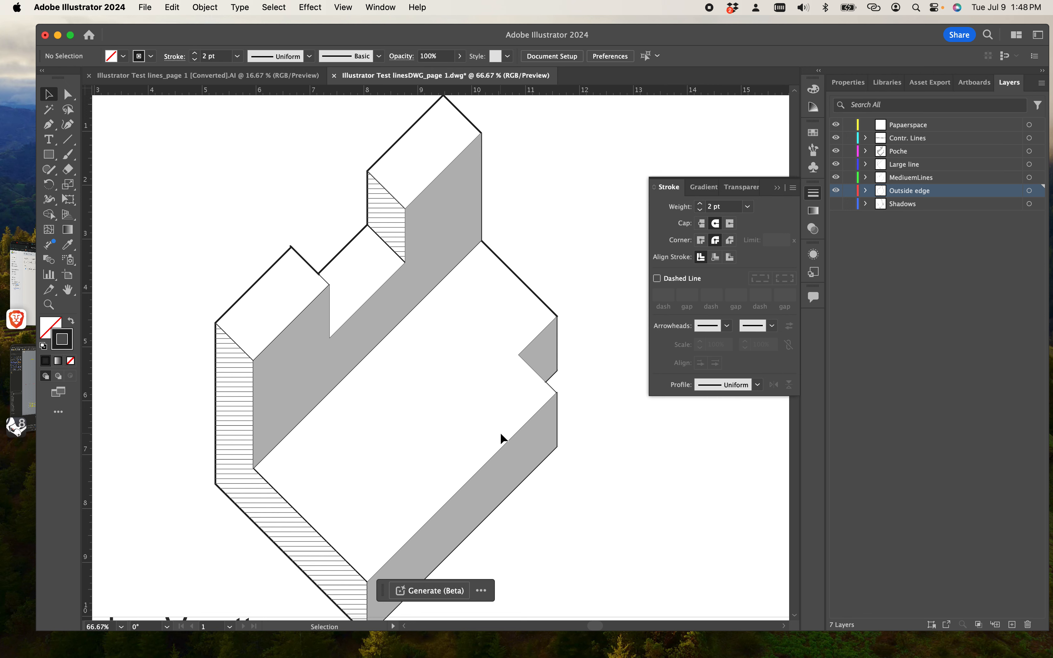
# Shift the large line at the peak of the drawing's left block slightly beyond the outline corner and deselect it.
pyautogui.press('super+minus')
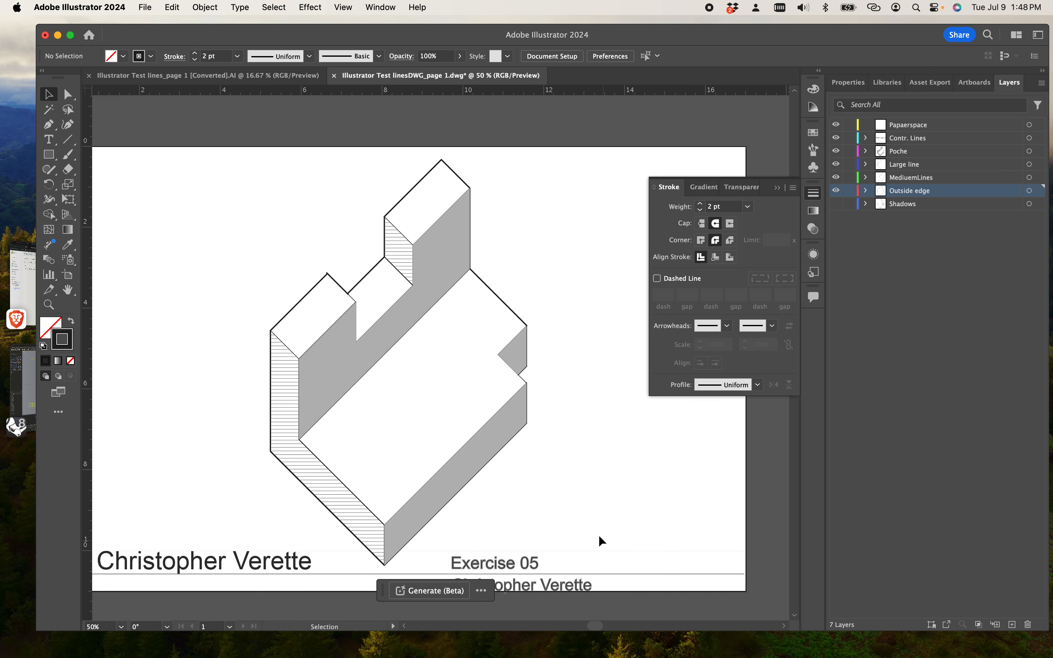
pyautogui.press('super+equal')
pyautogui.press('super+equal')
pyautogui.press('super+equal')
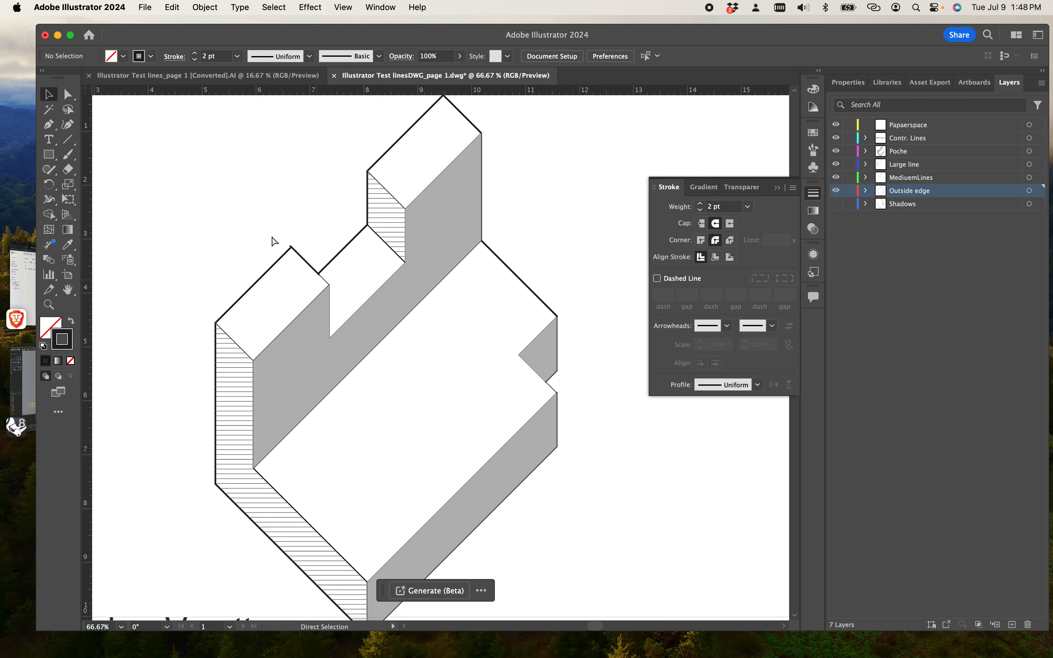
pyautogui.press('super+equal')
pyautogui.moveTo(270, 246); pyautogui.dragTo(846, 608)
pyautogui.moveTo(449, 290); pyautogui.dragTo(460, 323)
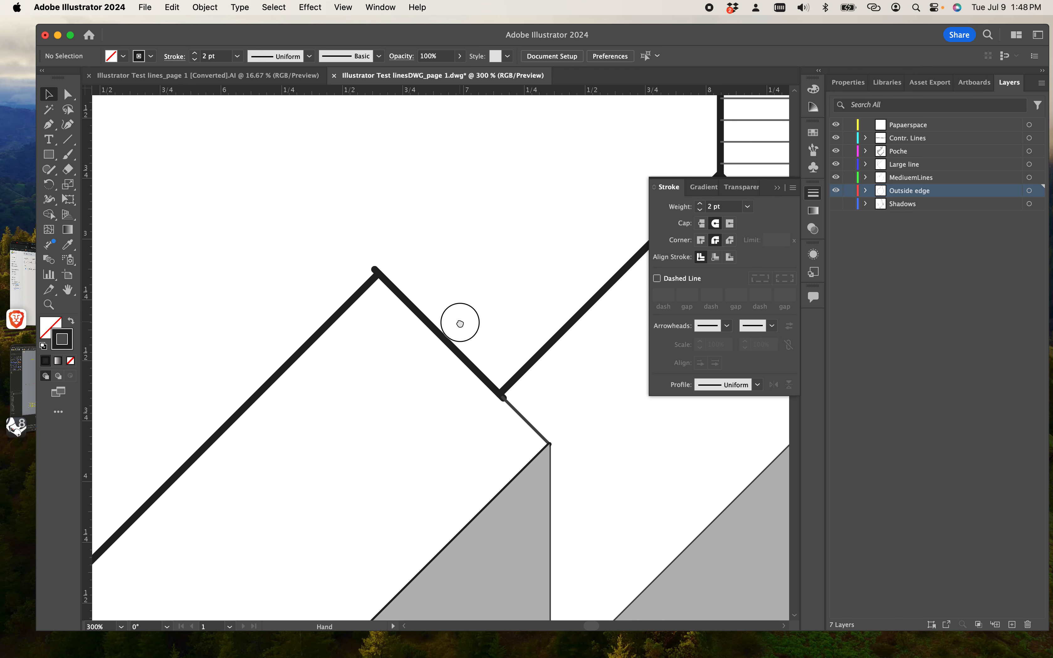
pyautogui.press('super+equal')
pyautogui.press('super+equal')
pyautogui.press('super+equal')
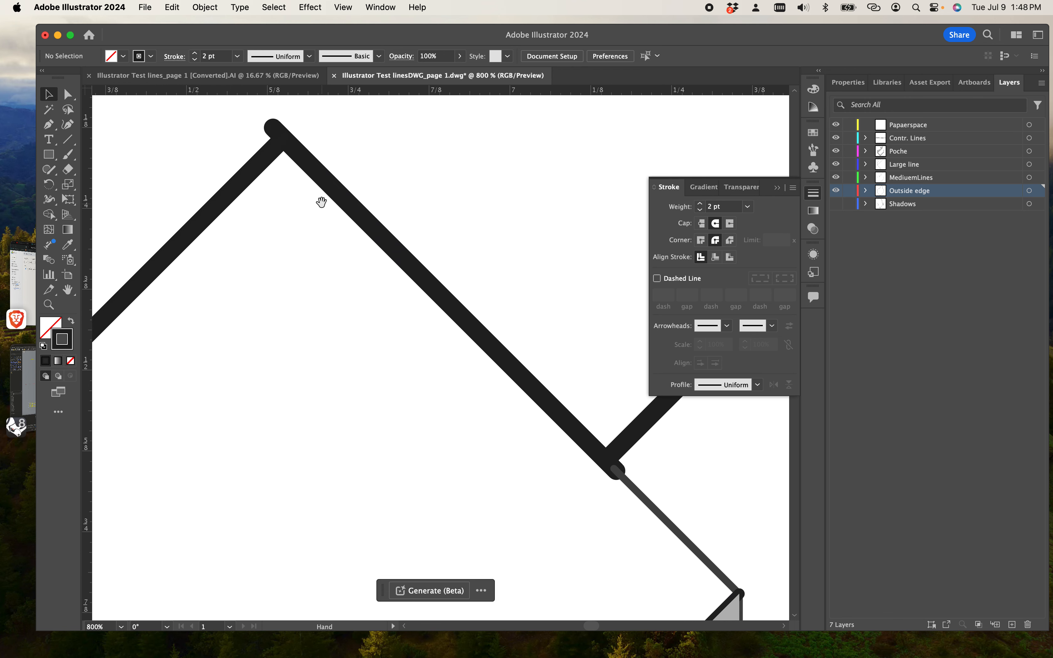
pyautogui.scroll(5, 322, 202)
pyautogui.click(351, 328)
pyautogui.moveTo(368, 309); pyautogui.dragTo(387, 295)
pyautogui.click(459, 306)
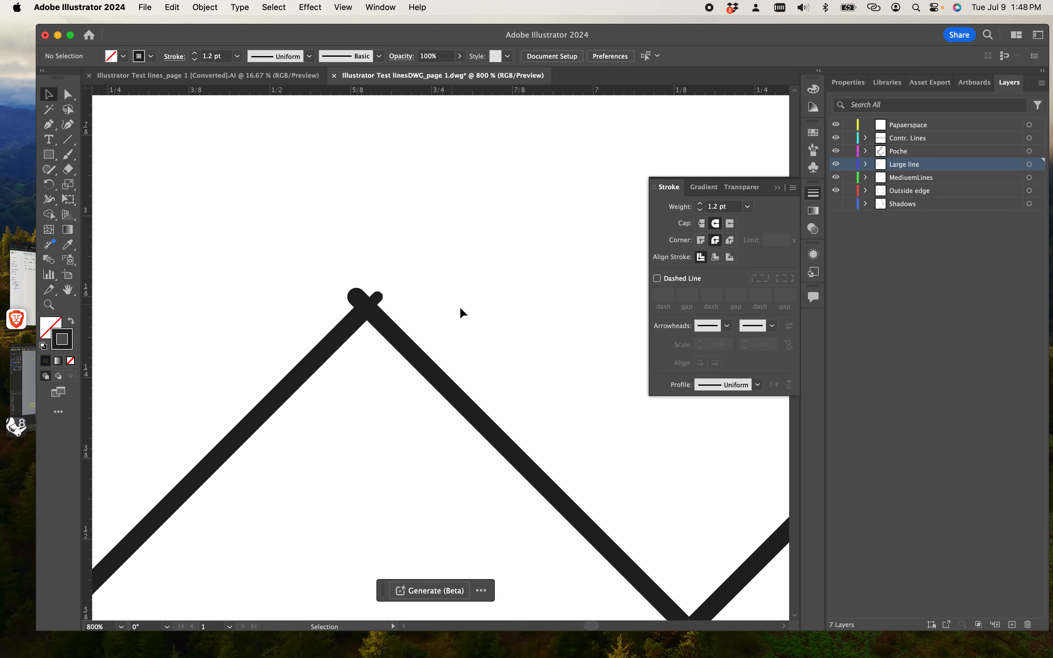
# Try to send the medium line behind the outside edge line where they meet at the inner outline corner.
pyautogui.scroll(-5, 491, 313)
pyautogui.moveTo(523, 320); pyautogui.dragTo(328, 394)
pyautogui.hscroll(3, 304, 426)
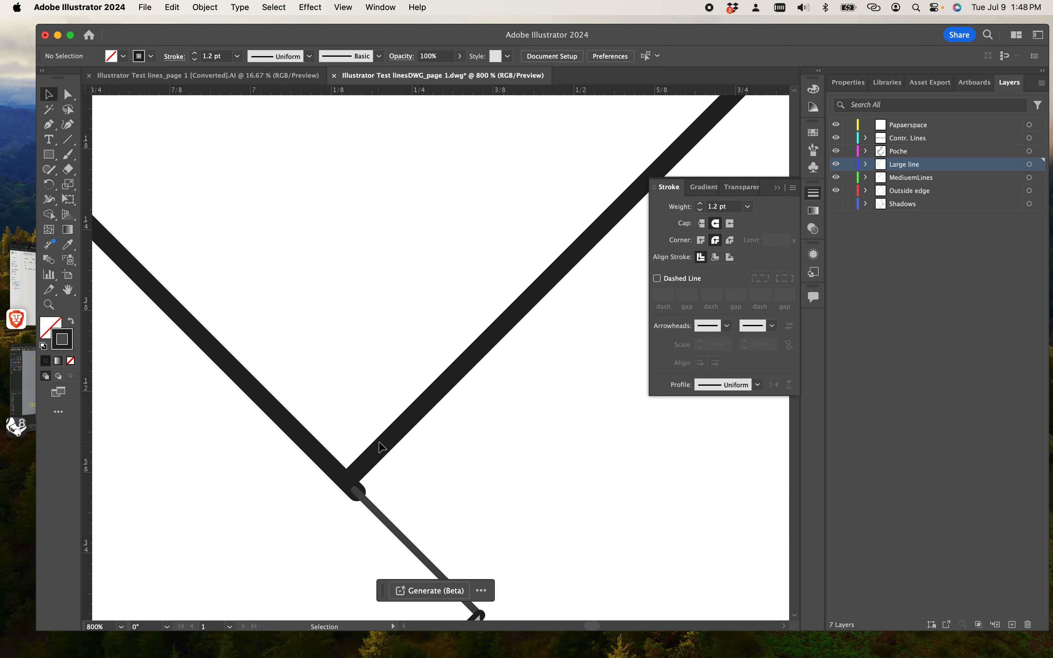
pyautogui.hscroll(5, 318, 545)
pyautogui.scroll(3, 318, 546)
pyautogui.scroll(-4, 365, 519)
pyautogui.hscroll(-4, 365, 519)
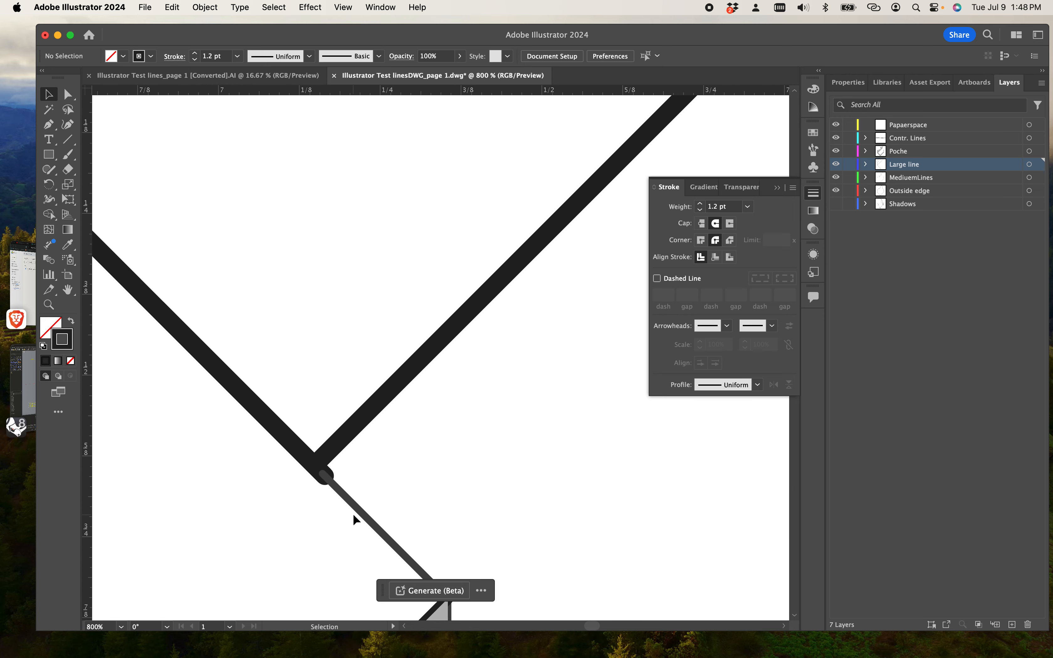
pyautogui.moveTo(365, 474); pyautogui.dragTo(403, 388)
pyautogui.press('super+equal')
pyautogui.press('super+equal')
pyautogui.press('super+equal')
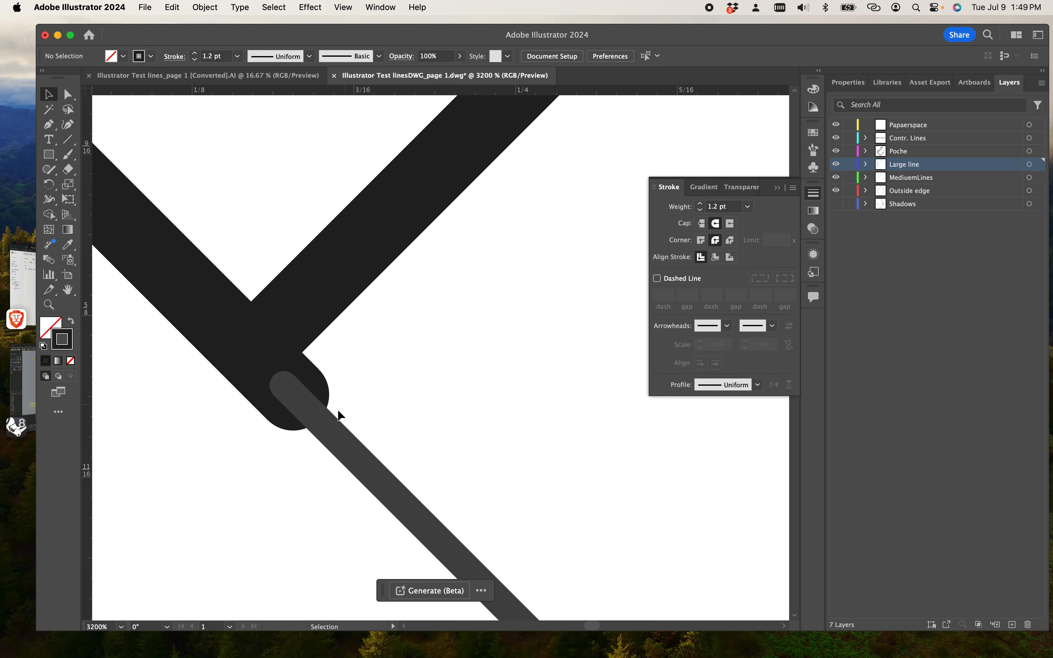
pyautogui.moveTo(436, 467); pyautogui.dragTo(371, 520)
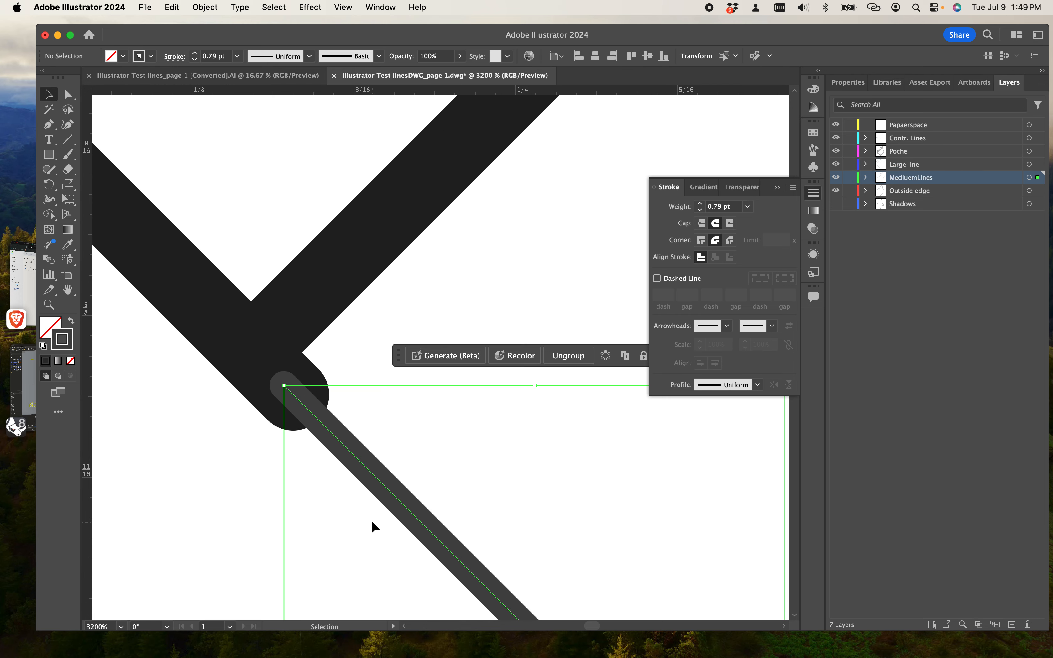
pyautogui.rightClick(374, 490)
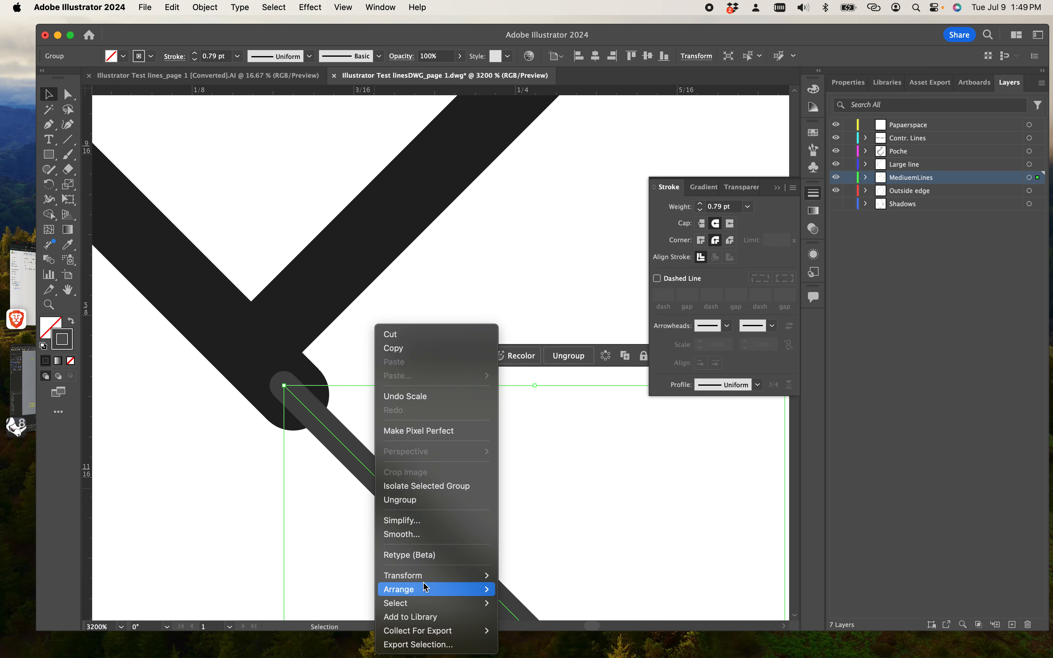
pyautogui.moveTo(422, 589)
pyautogui.click(550, 624)
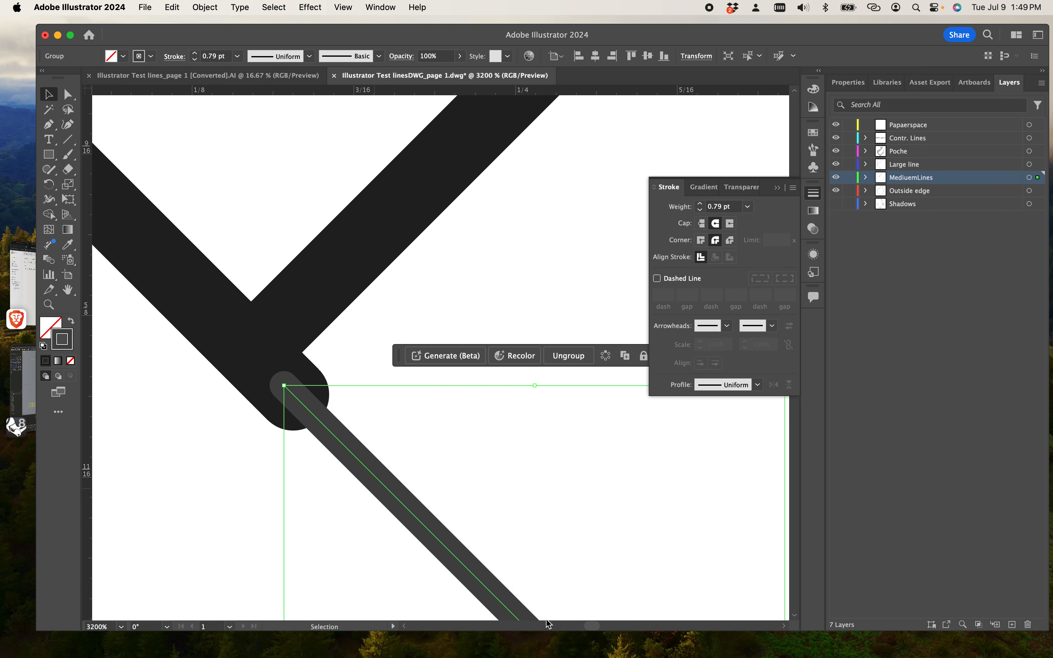
pyautogui.rightClick(394, 483)
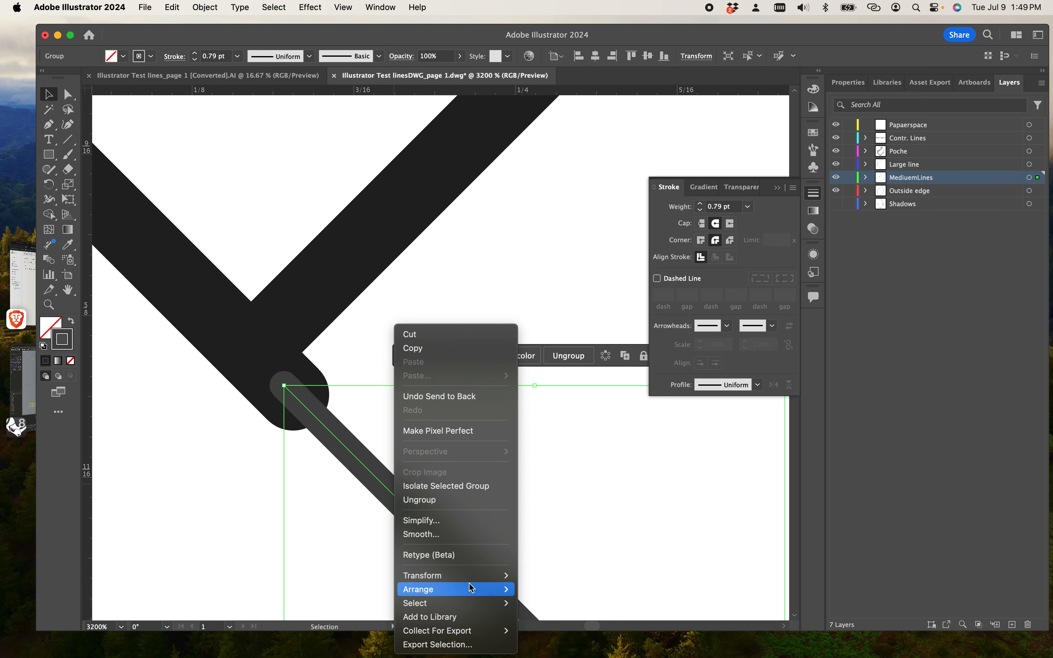
pyautogui.moveTo(470, 589)
pyautogui.click(549, 623)
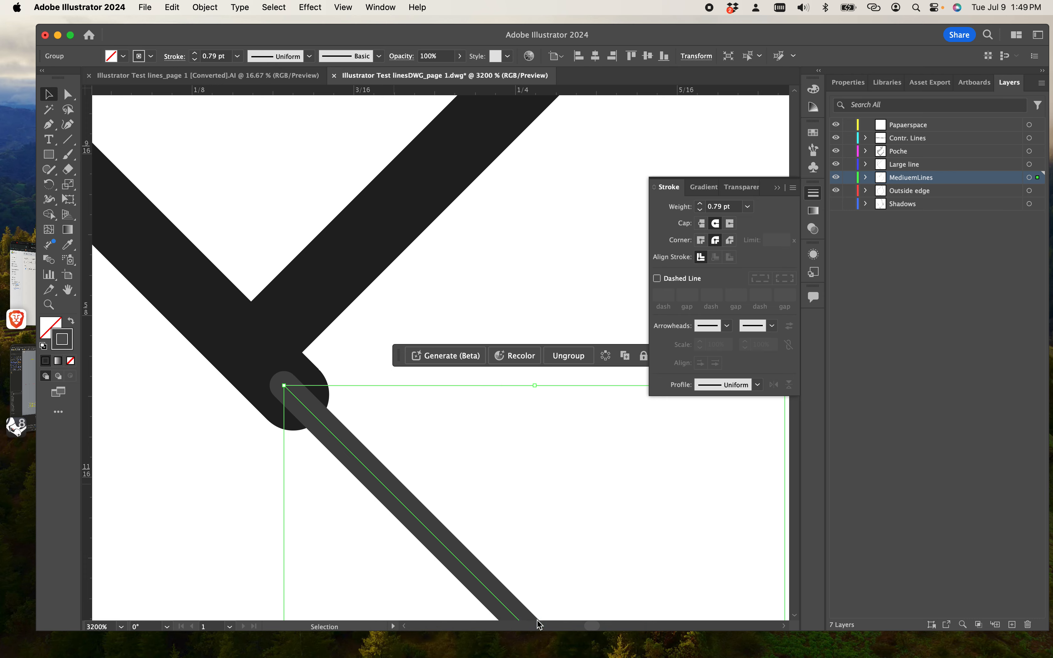
# Identify the outside edge line's layer at the corner, clear the selection and move the Outside edge layer above Papaerspace.
pyautogui.click(307, 360)
pyautogui.click(248, 348)
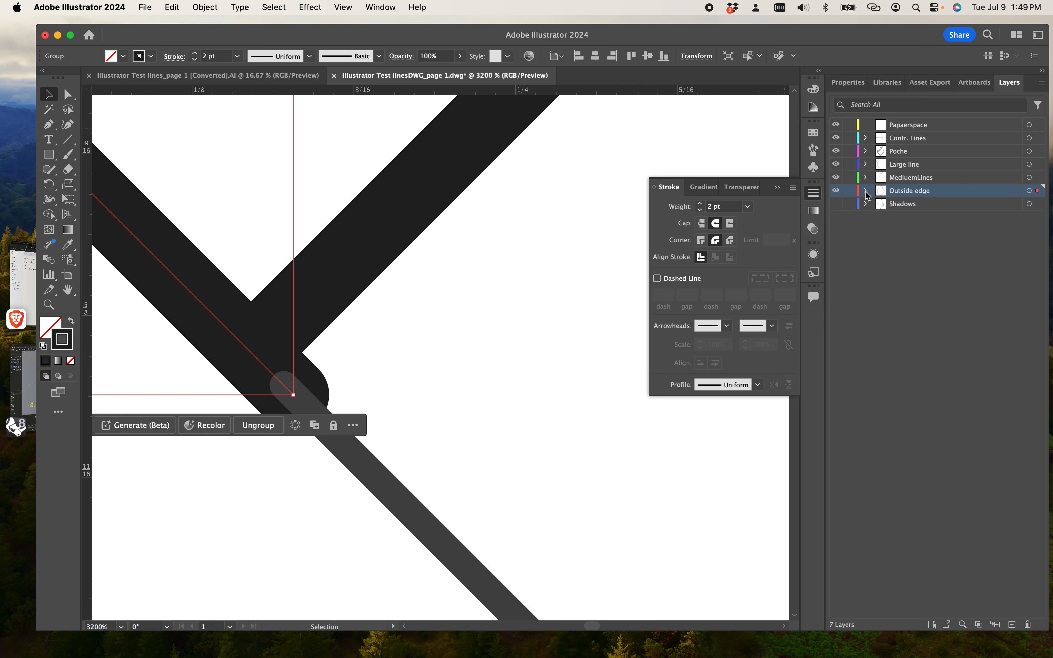
pyautogui.click(492, 369)
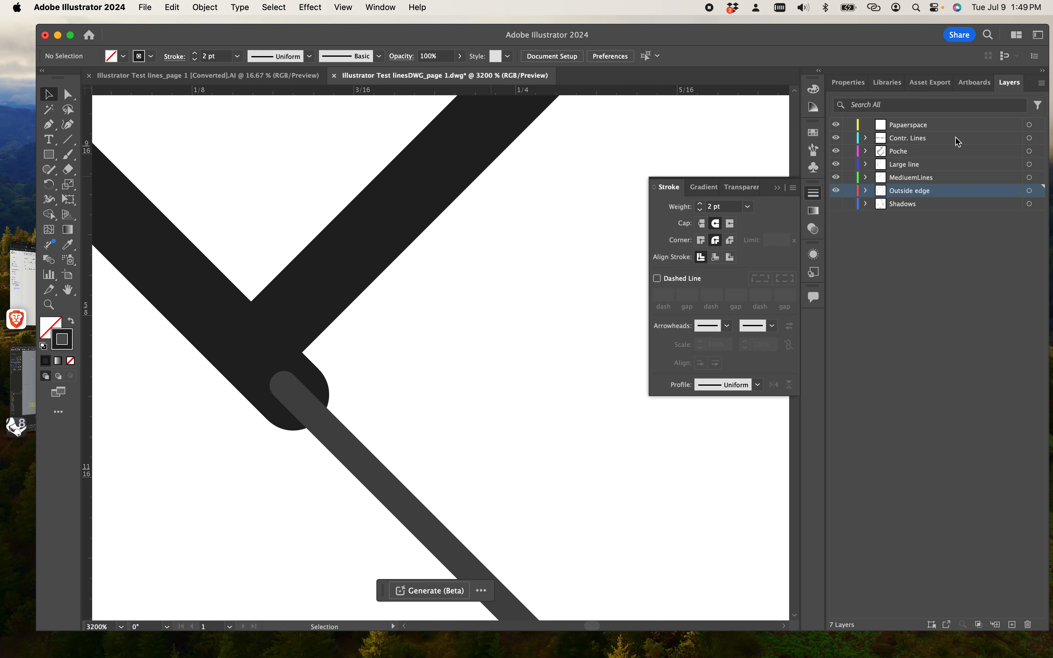
pyautogui.moveTo(897, 191); pyautogui.dragTo(929, 119)
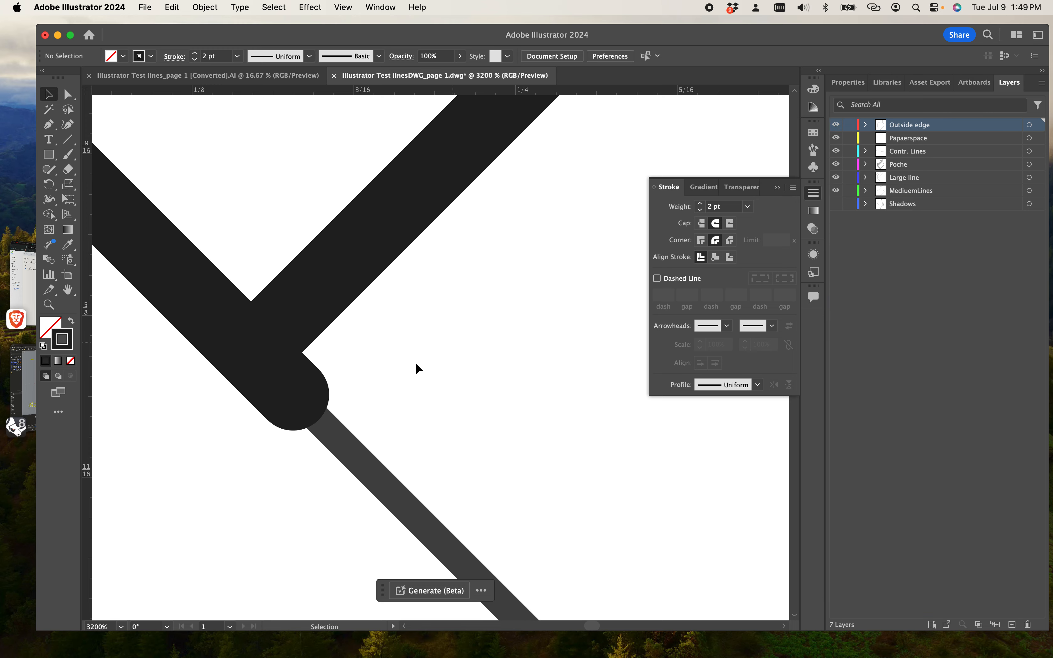
# Examine the outline corners and line overlaps, from the inner corner out to the whole sheet.
pyautogui.press('super+minus')
pyautogui.press('super+minus')
pyautogui.press('super+minus')
pyautogui.press('super+minus')
pyautogui.press('super+minus')
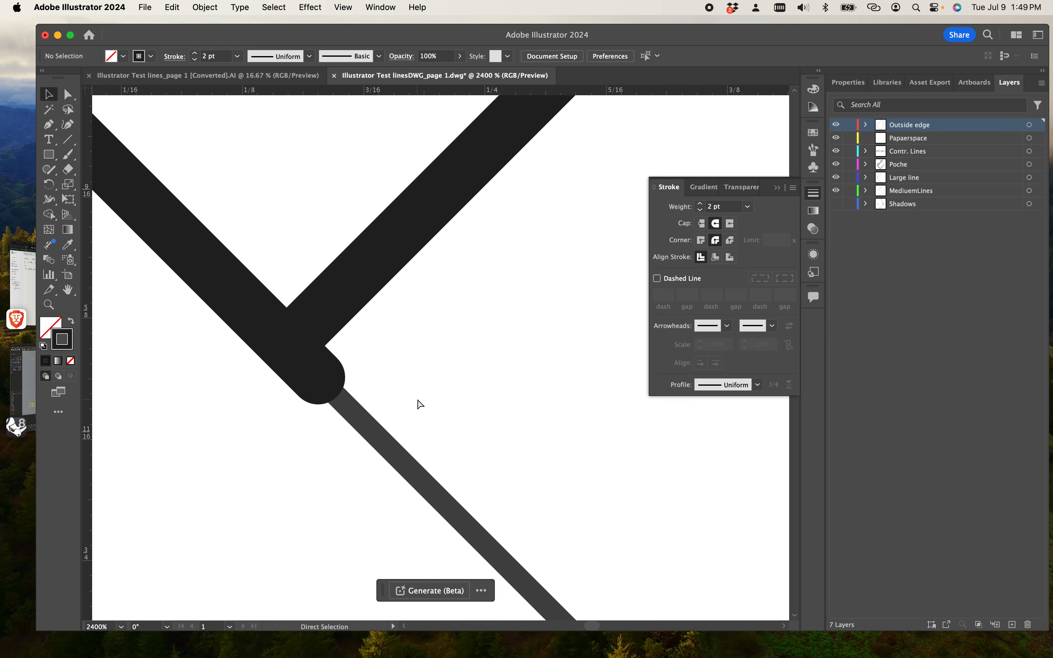
pyautogui.press('super+minus')
pyautogui.press('super+minus')
pyautogui.press('super+minus')
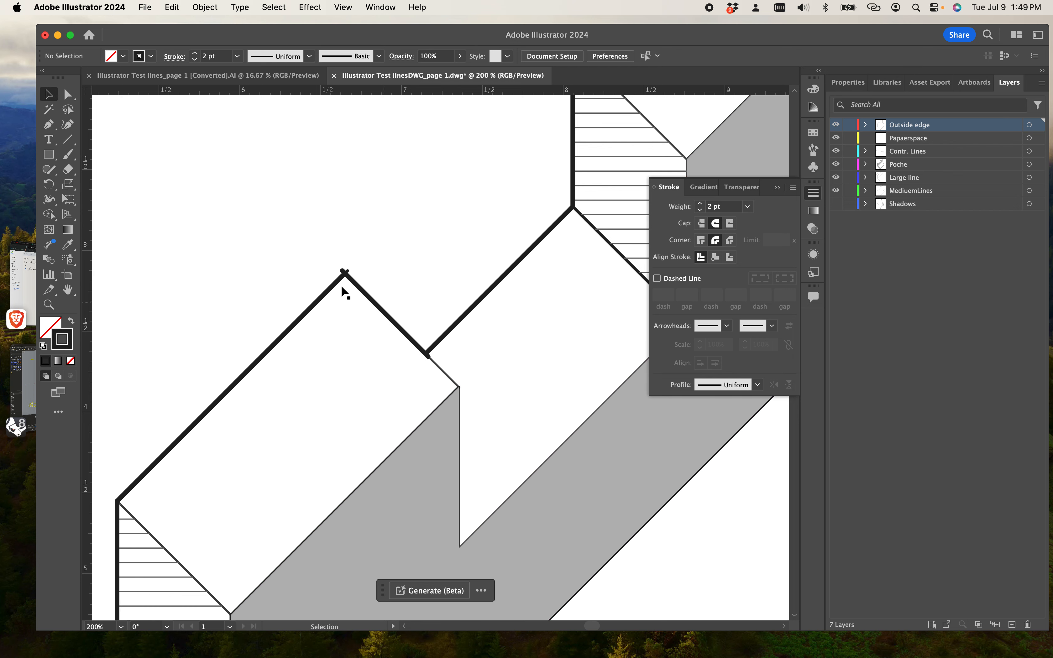
pyautogui.press('super+minus')
pyautogui.press('super+minus')
pyautogui.press('super+minus')
pyautogui.press('super+minus')
pyautogui.moveTo(450, 290)
pyautogui.mouseDown()
pyautogui.moveTo(338, 237)
pyautogui.moveTo(359, 209)
pyautogui.moveTo(392, 194)
pyautogui.moveTo(383, 210)
pyautogui.mouseUp()
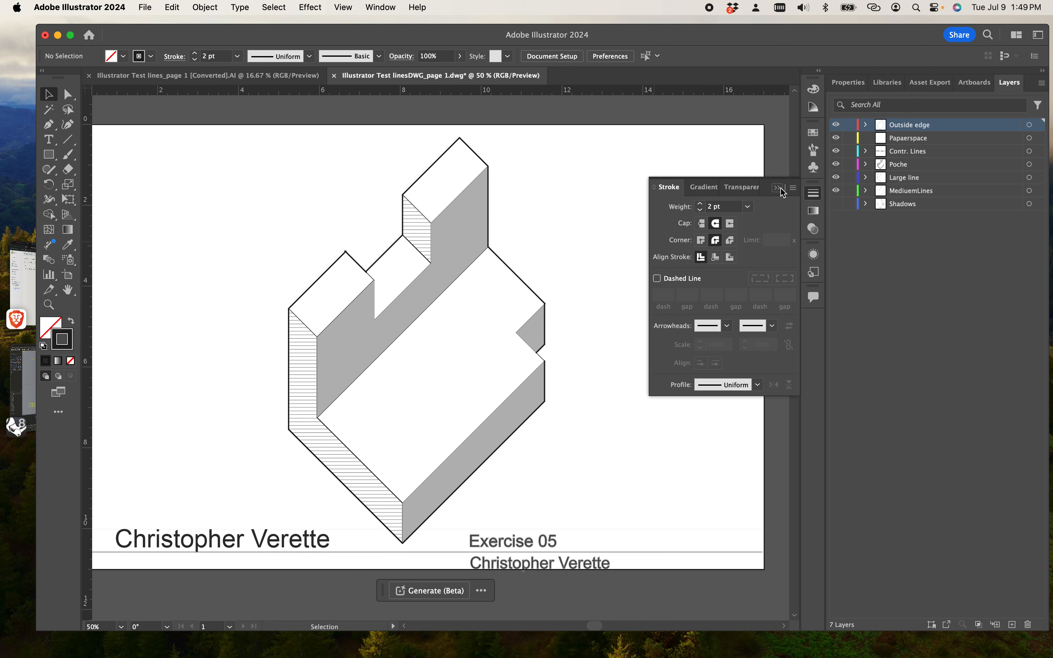
# Check the Poche layer's visibility, select all its fills and hatching, set their opacity to 39% and clear the selection.
pyautogui.click(837, 164)
pyautogui.click(836, 165)
pyautogui.click(837, 166)
pyautogui.click(837, 166)
pyautogui.click(1029, 164)
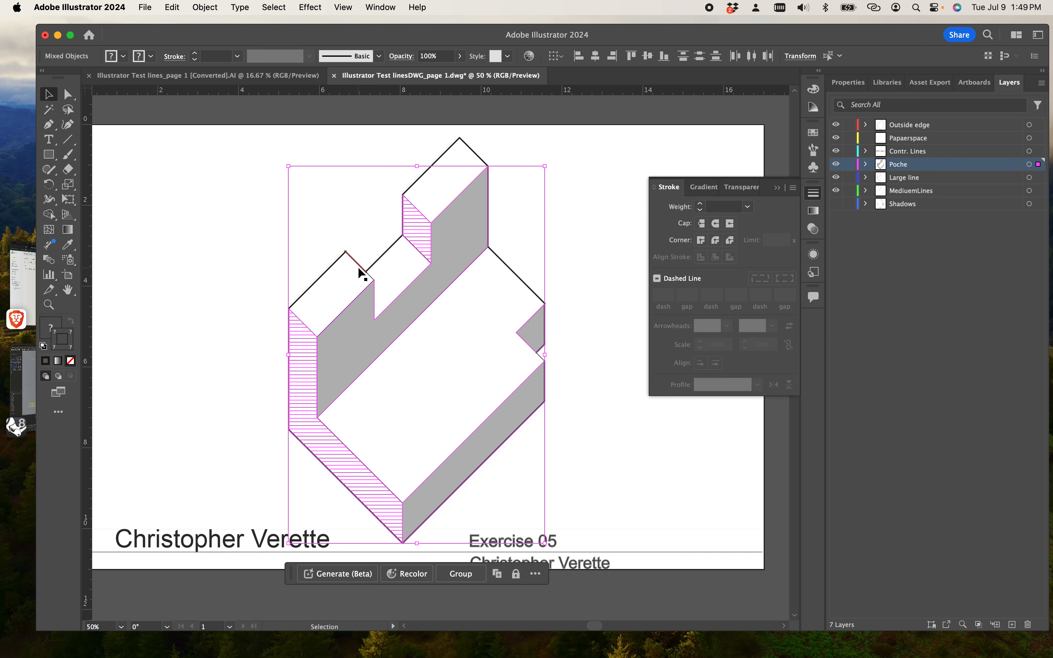
pyautogui.click(457, 57)
pyautogui.moveTo(459, 71); pyautogui.dragTo(429, 86)
pyautogui.click(580, 221)
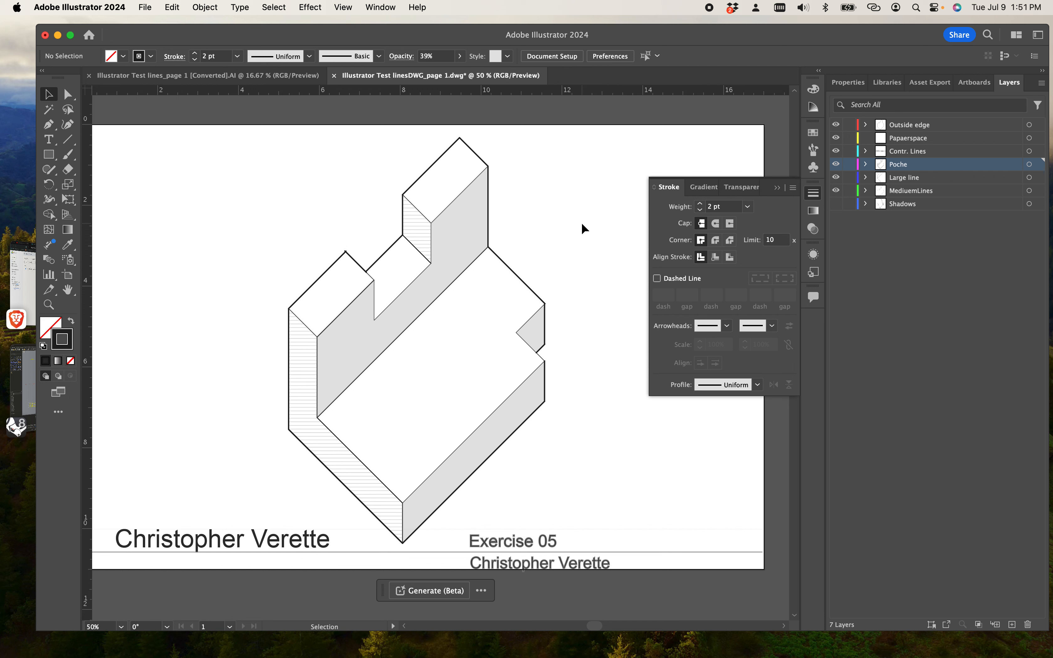
# Collapse the stroke settings, switch to the Rhino file and clear the selection on the drawing sheet.
pyautogui.click(778, 190)
pyautogui.scroll(-2, 645, 265)
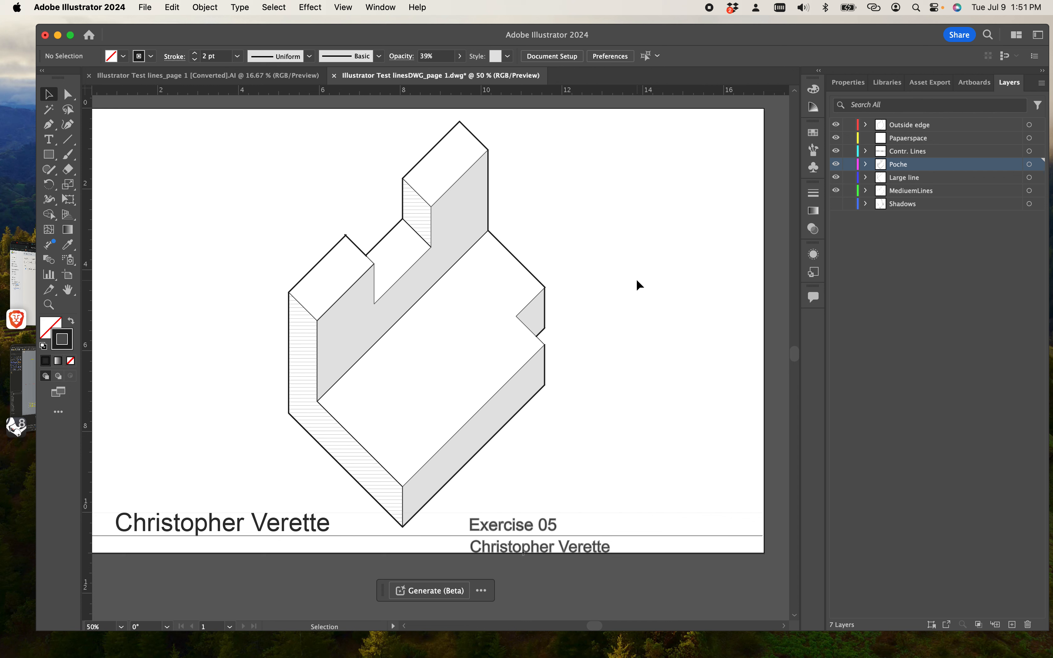
pyautogui.click(442, 656)
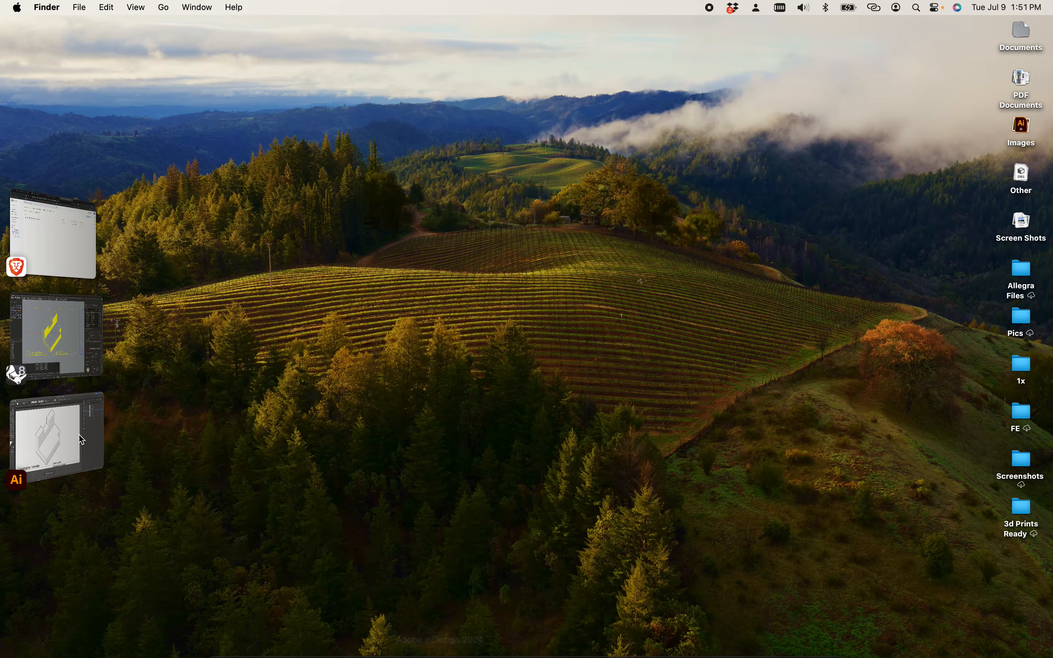
pyautogui.click(63, 361)
pyautogui.click(682, 513)
pyautogui.scroll(-8, 648, 511)
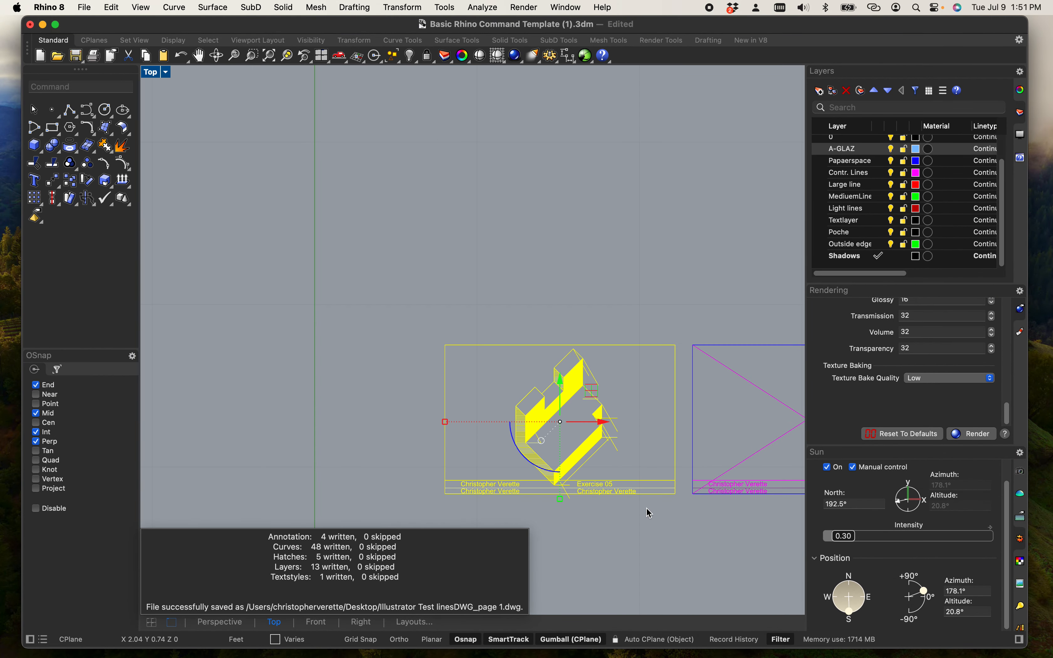
pyautogui.click(645, 542)
# Examine the shadow construction line where it starts from a corner of the drawing's outline.
pyautogui.moveTo(669, 544); pyautogui.dragTo(410, 462, button='right')
pyautogui.scroll(-3, 410, 459)
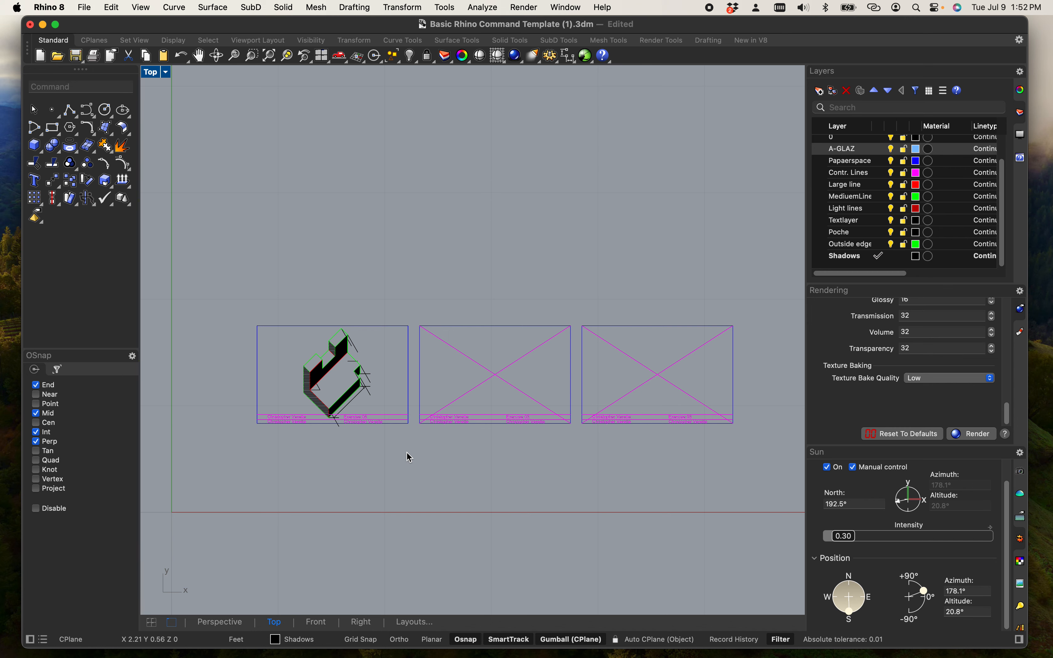
pyautogui.scroll(10, 418, 395)
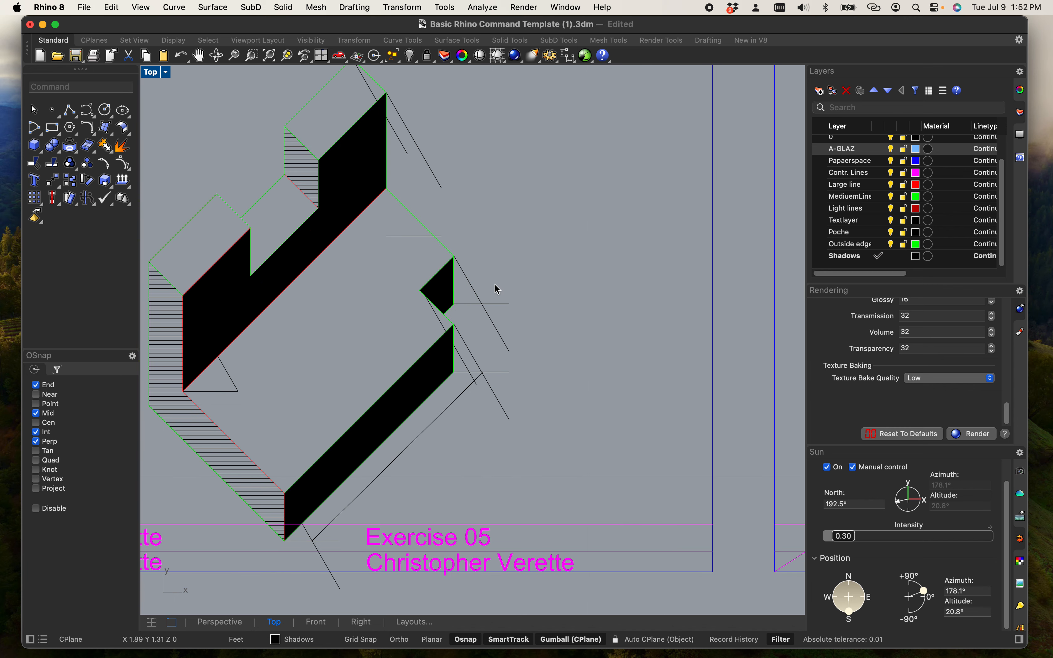
pyautogui.scroll(8, 469, 256)
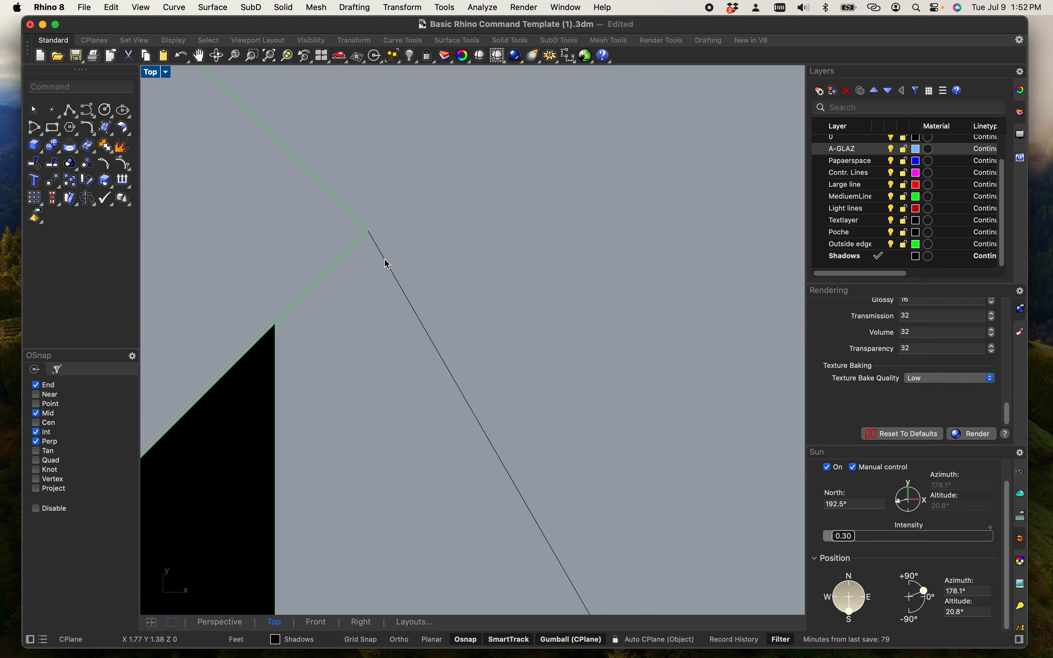